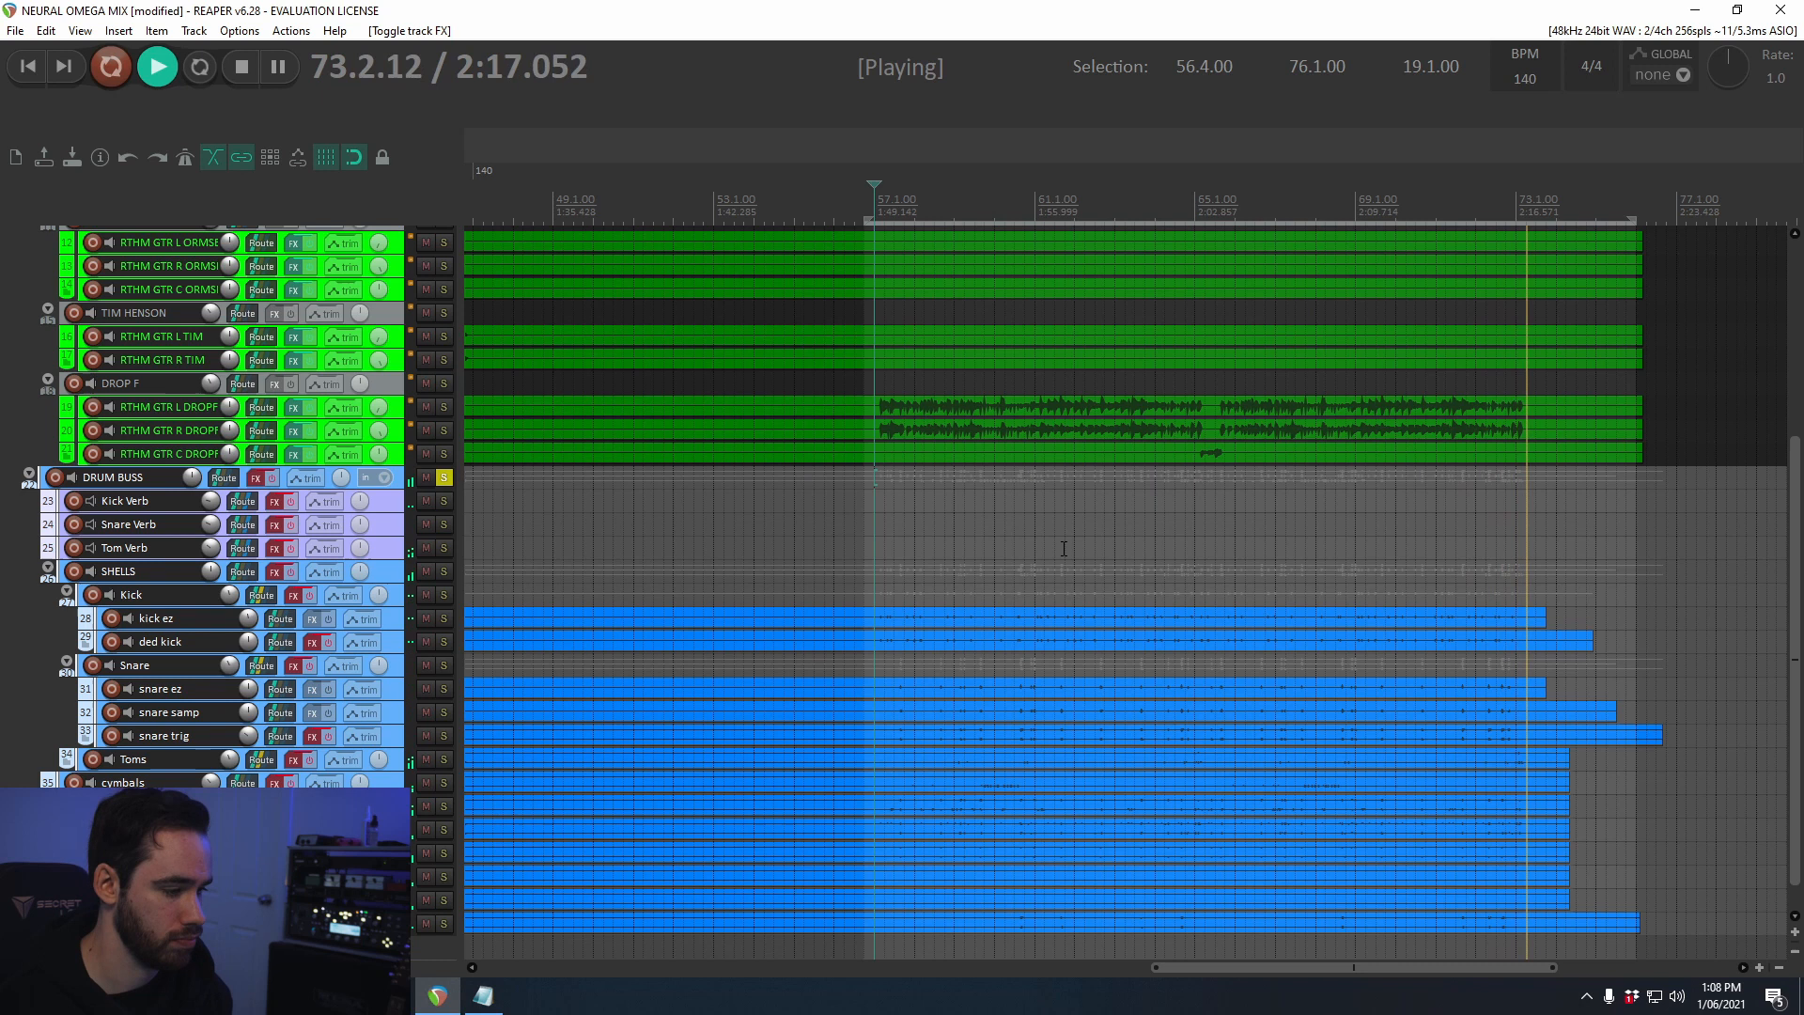
Step: Stop playback, enable the effects on all the drum tracks, and play the processed drum mix
key("space")
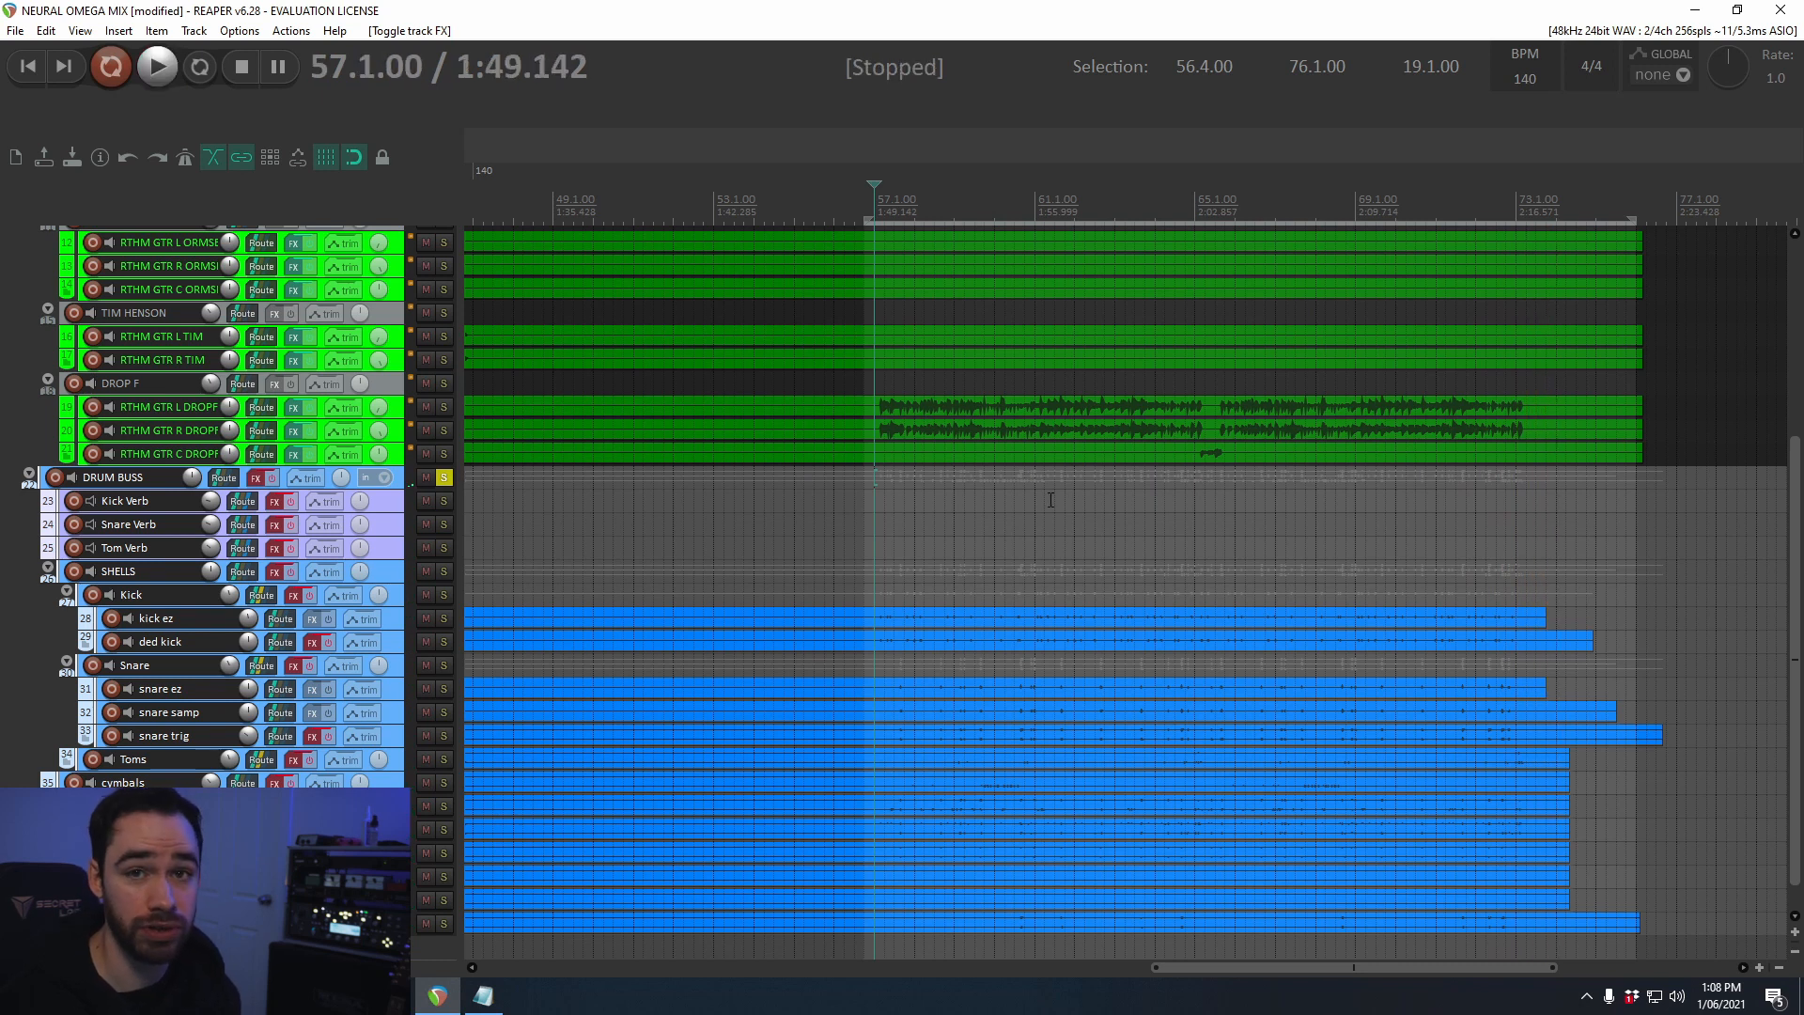
left_click(277, 474)
left_click(441, 483)
left_click(441, 483)
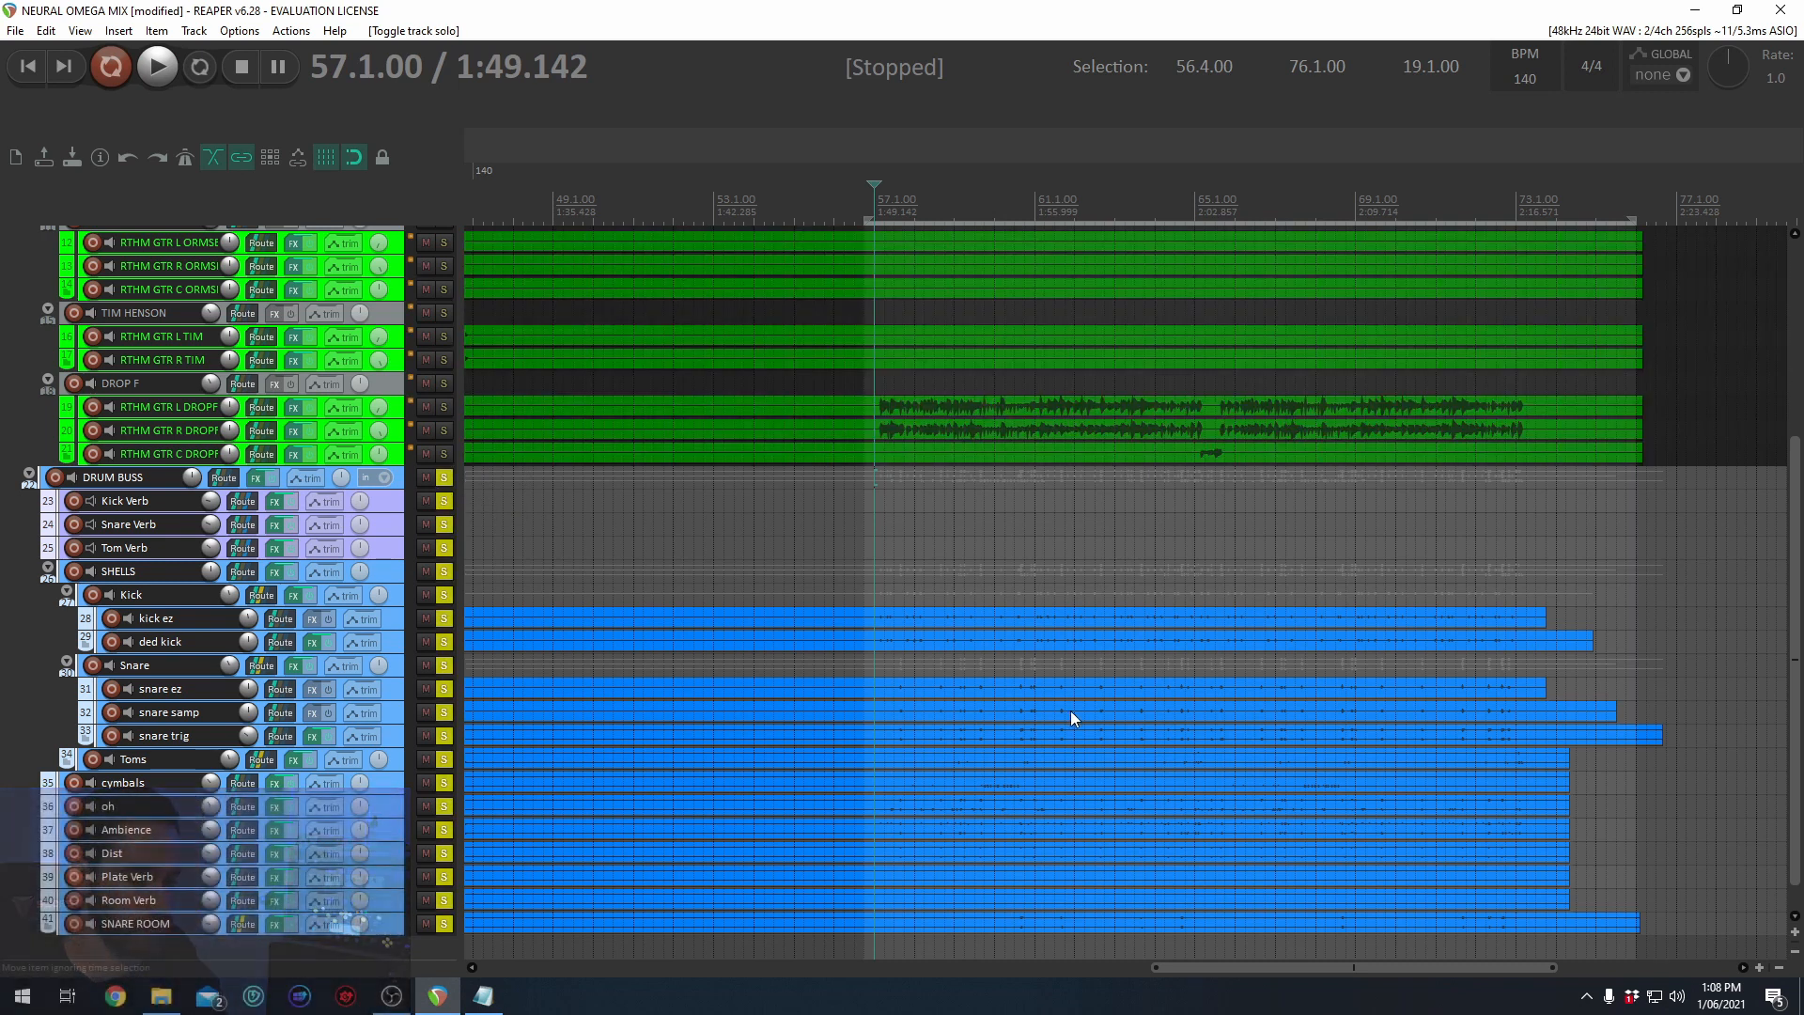
key("space")
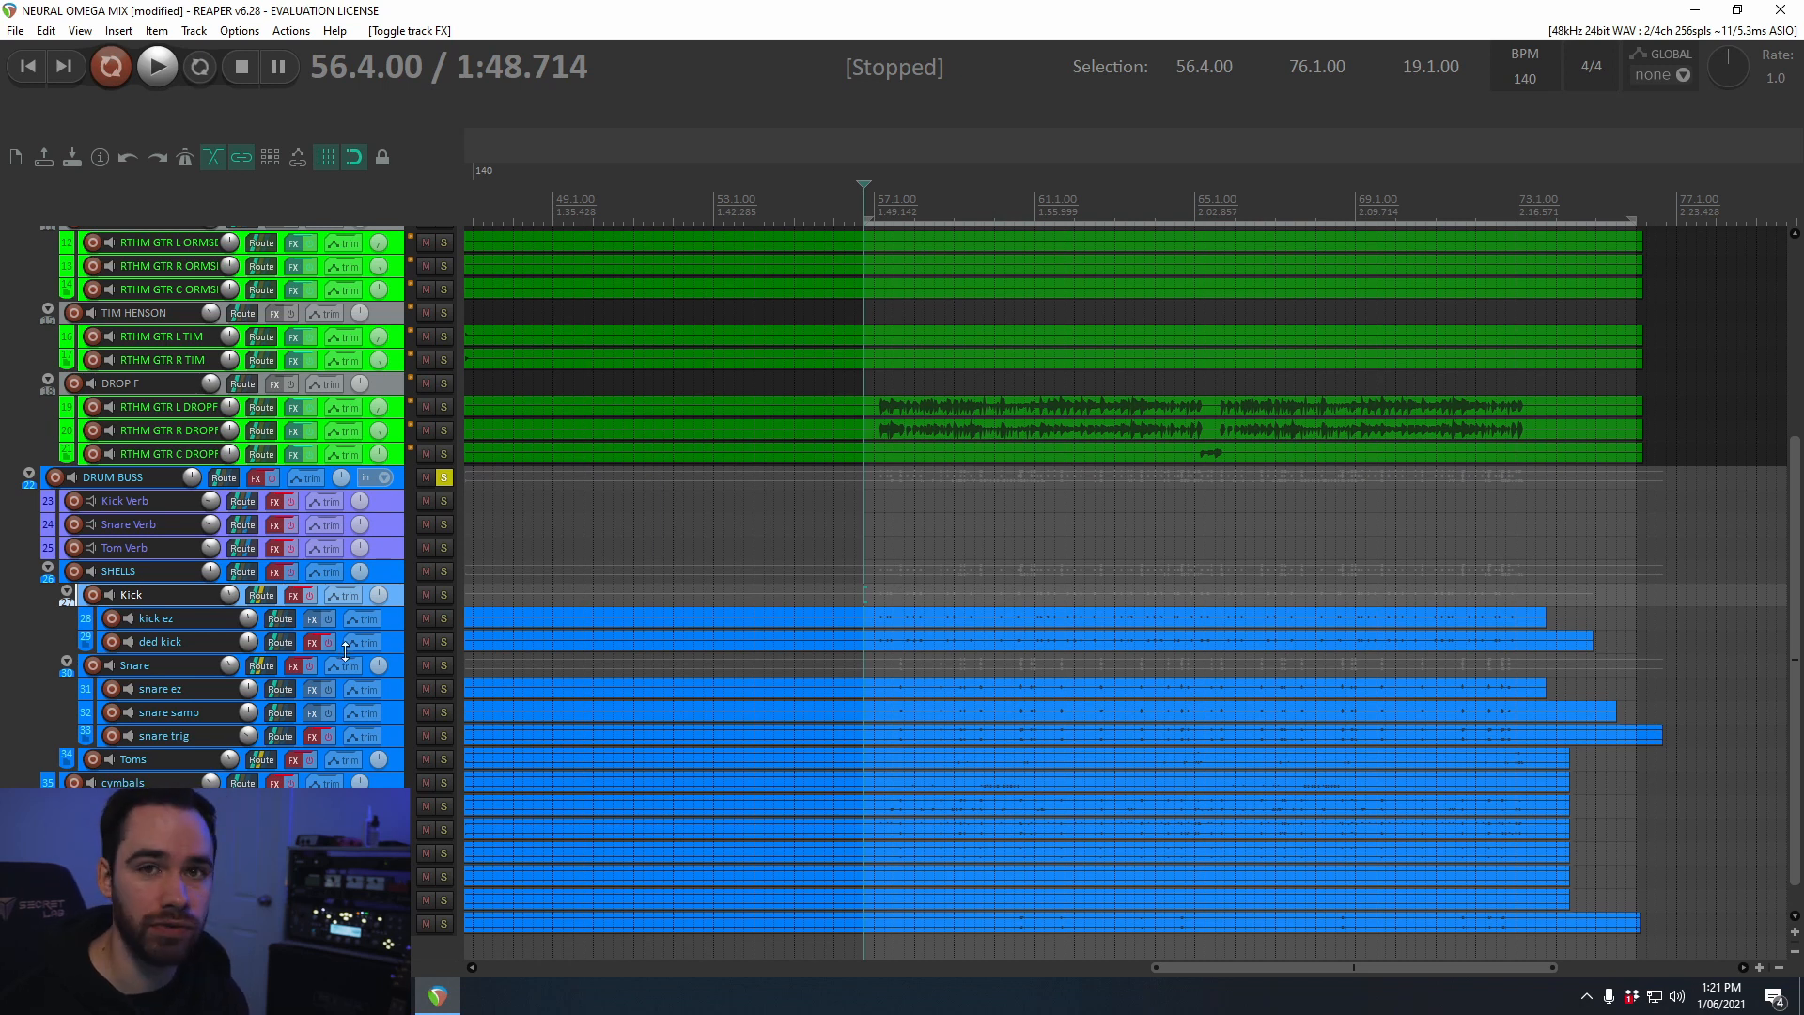
Step: Solo the ded kick track and briefly play it with its effects bypassed
left_click(447, 646)
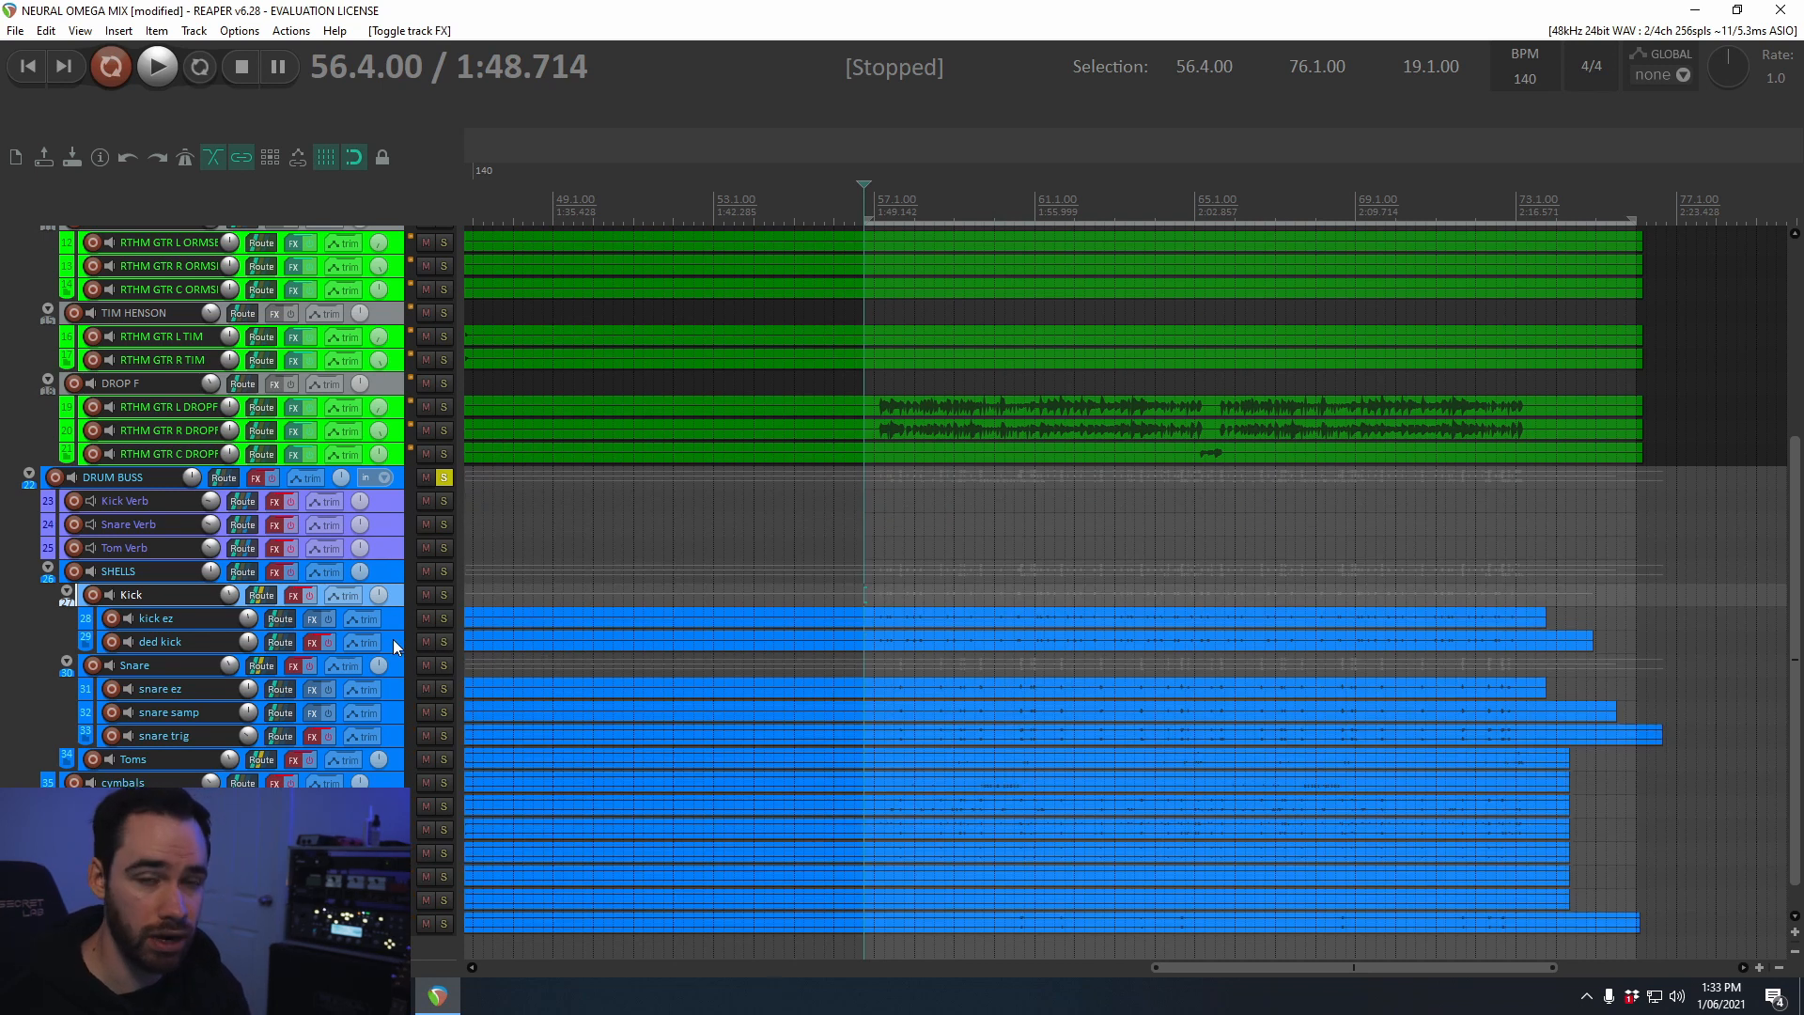
left_click(392, 639)
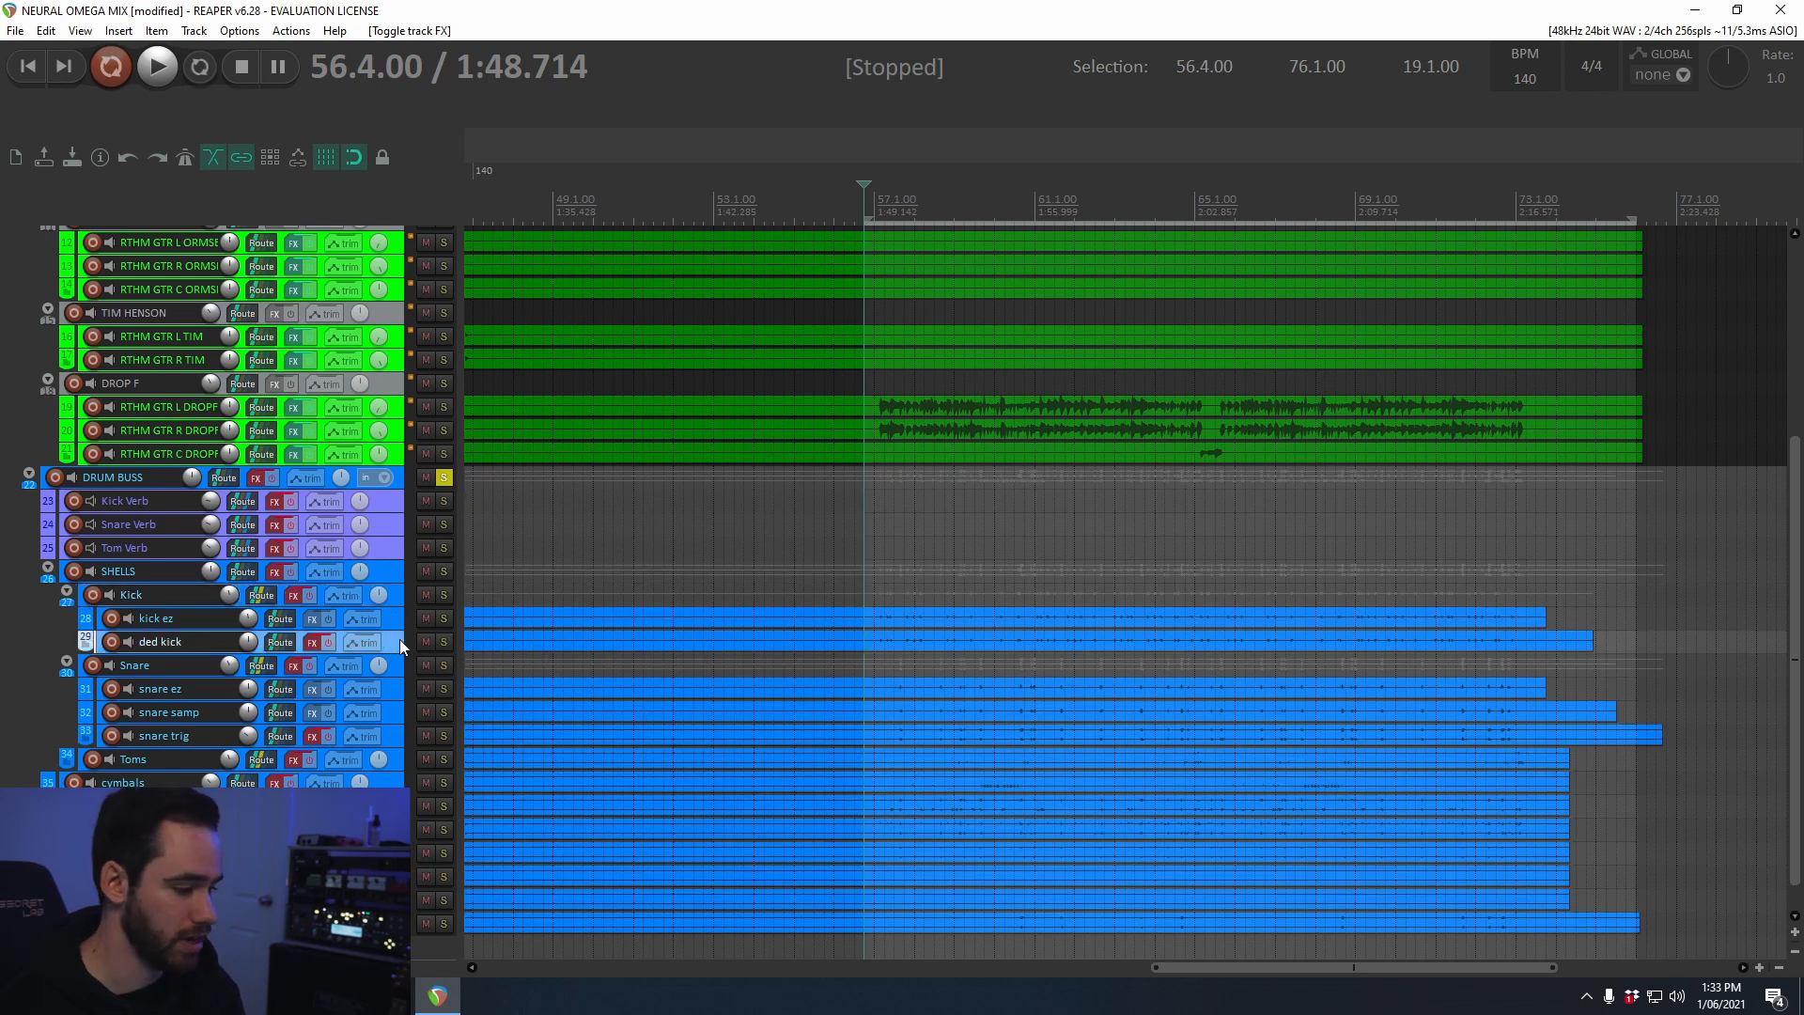
left_click(447, 643)
key("space")
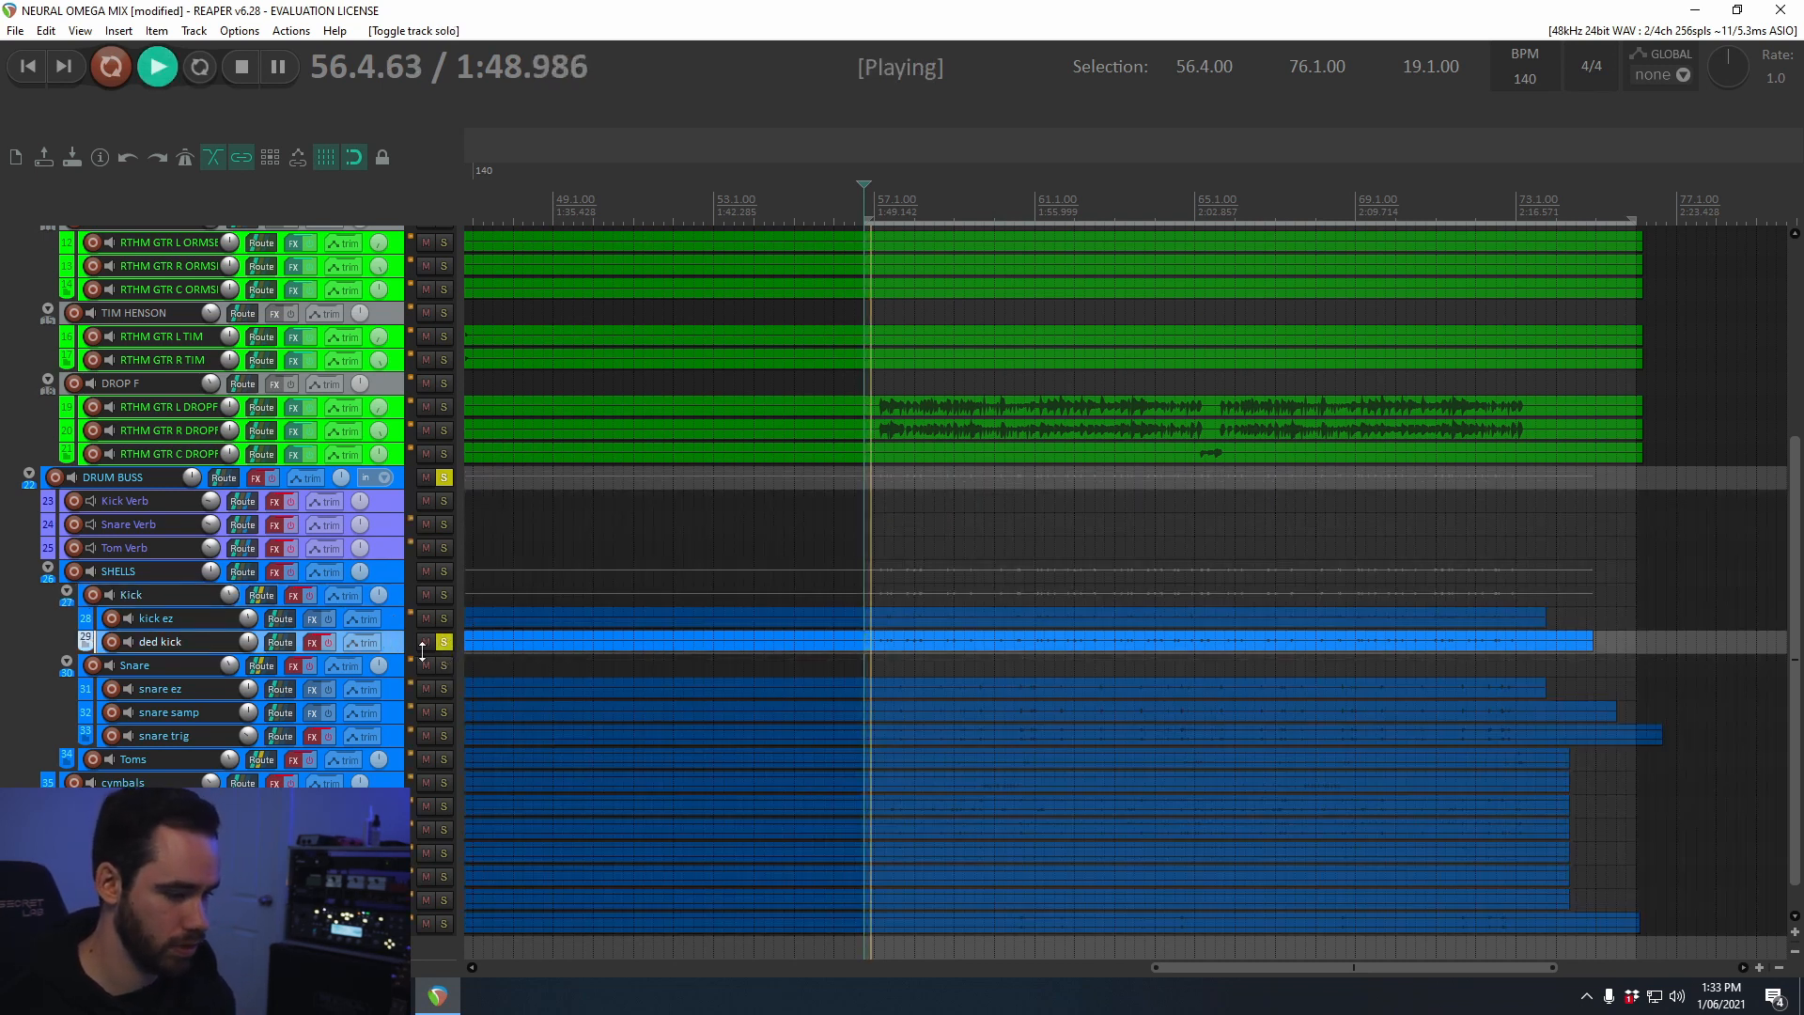
key("space")
Step: Enable the effects on the ded kick track and inspect bands 2 and 3 of its ReaEQ
left_click(324, 641)
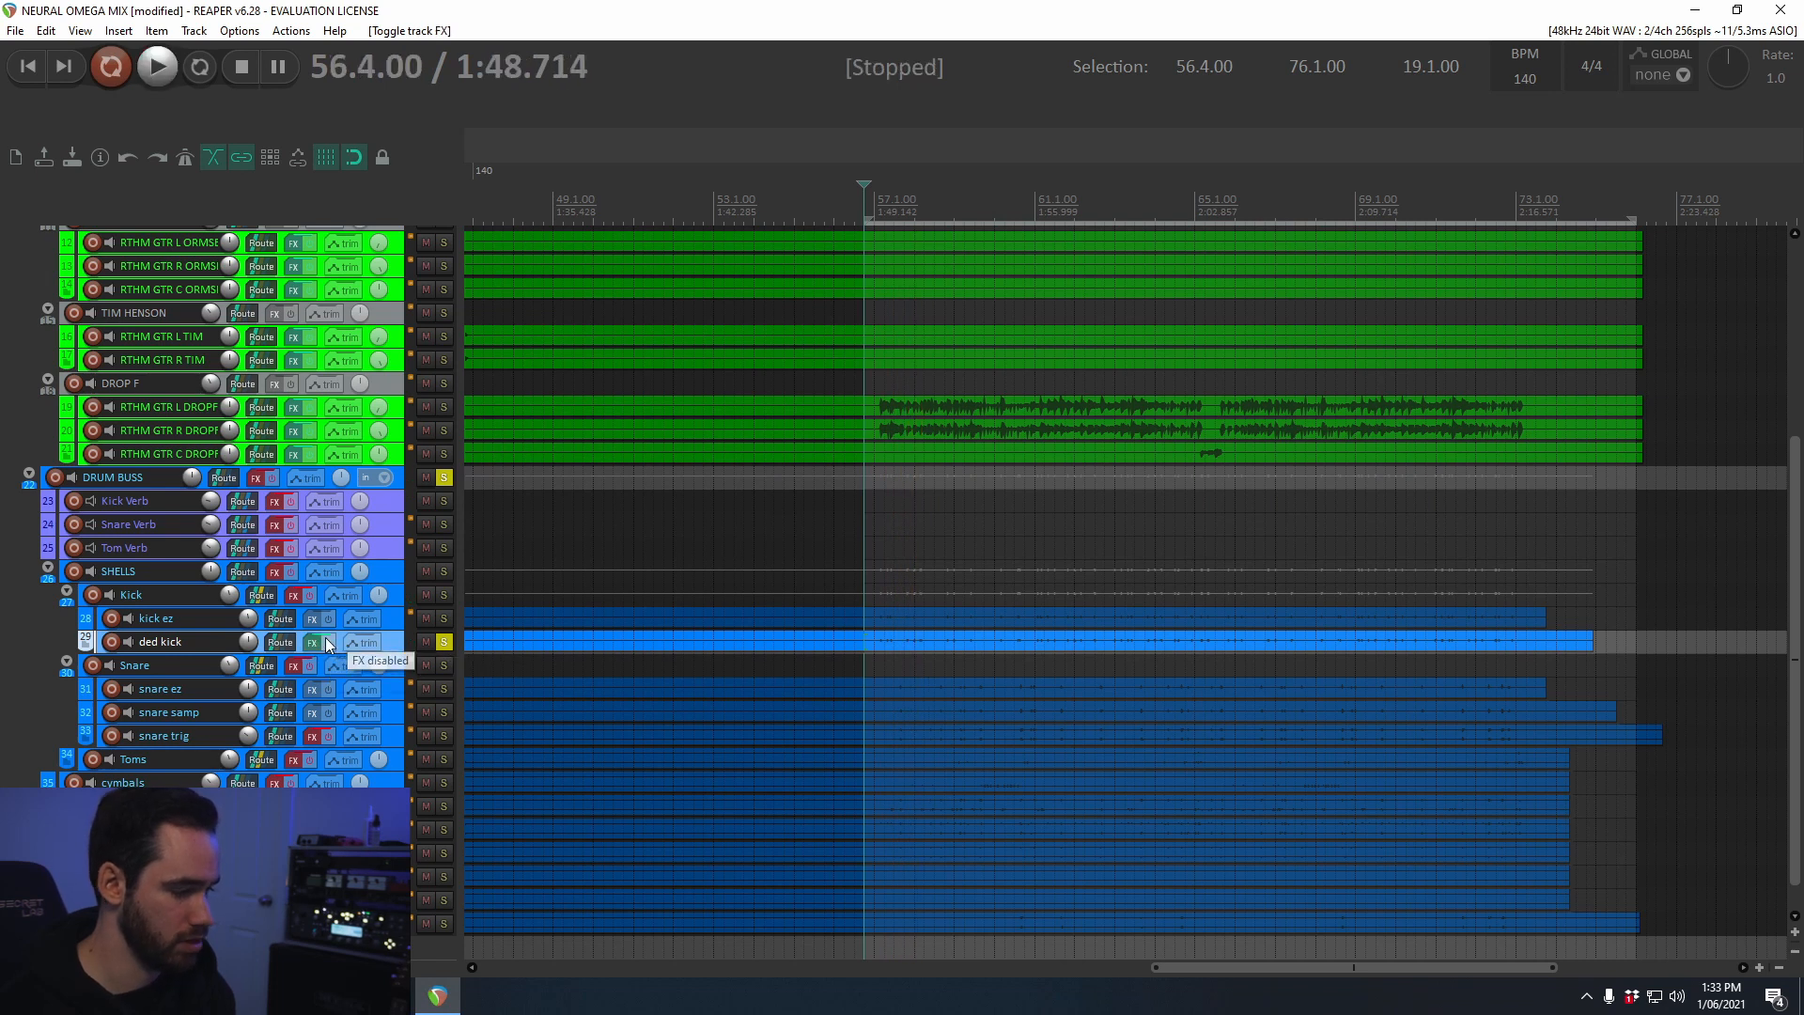
left_click(314, 641)
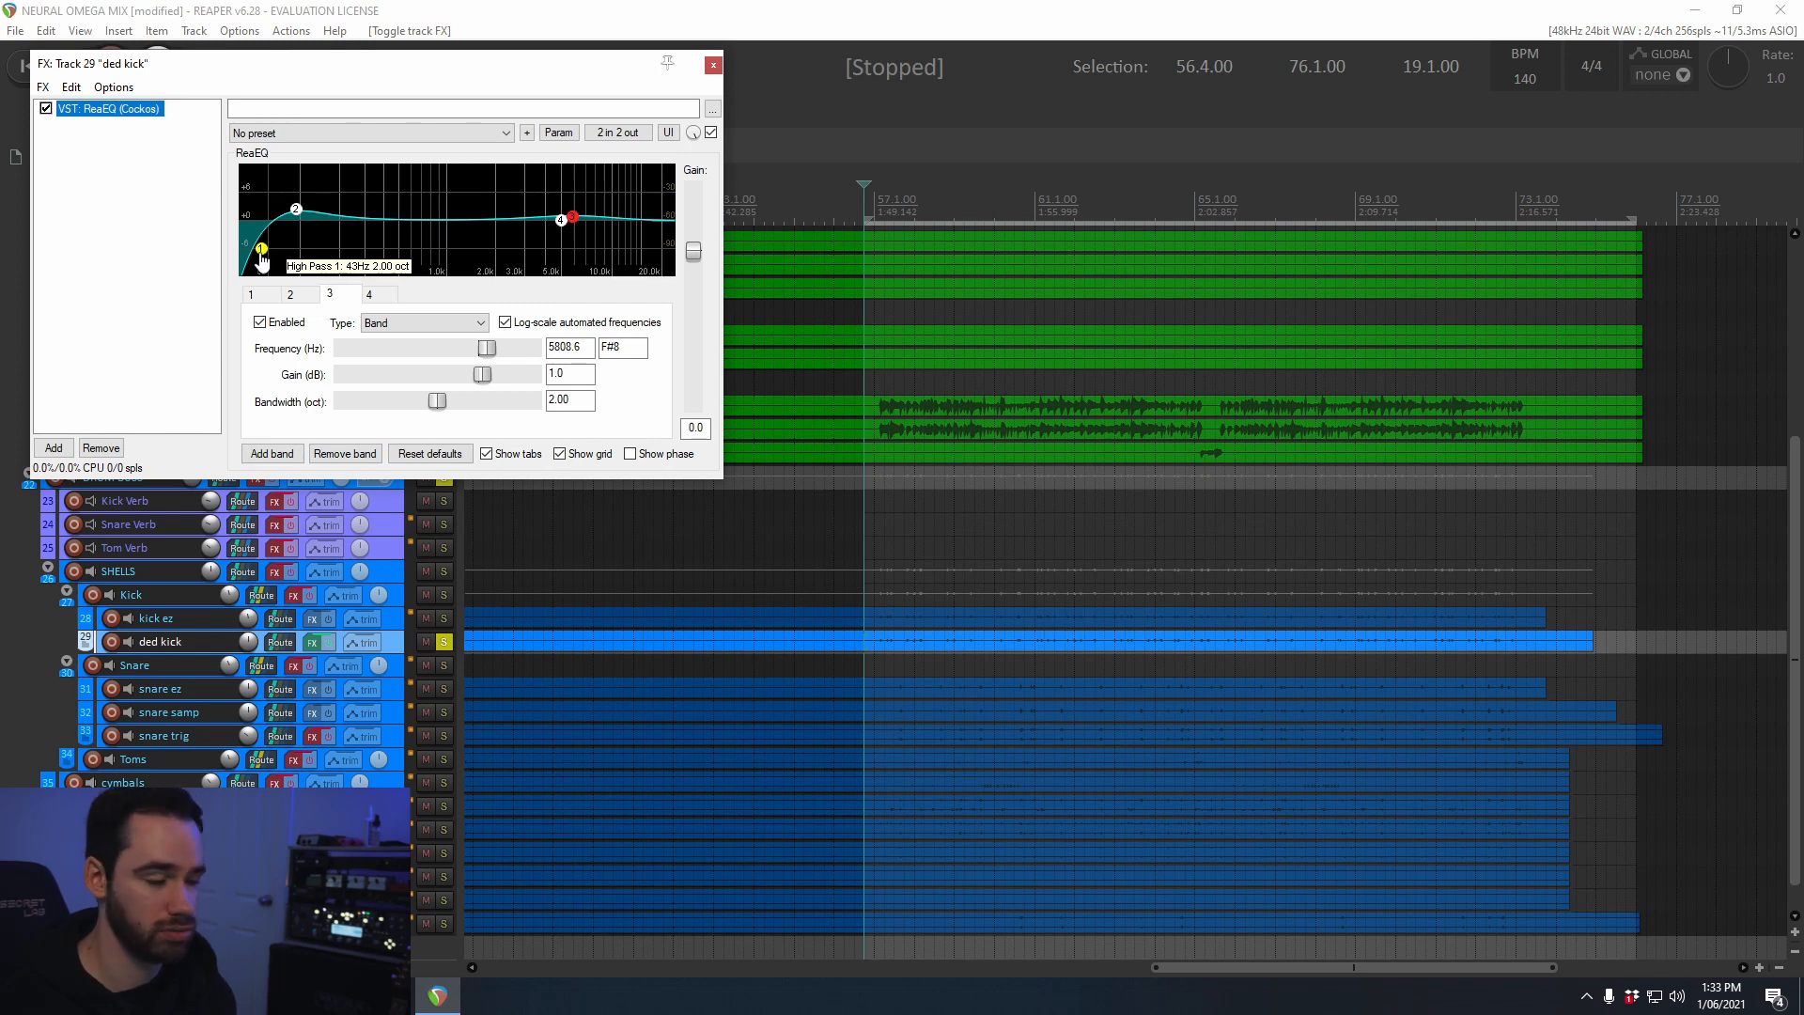
left_click(296, 211)
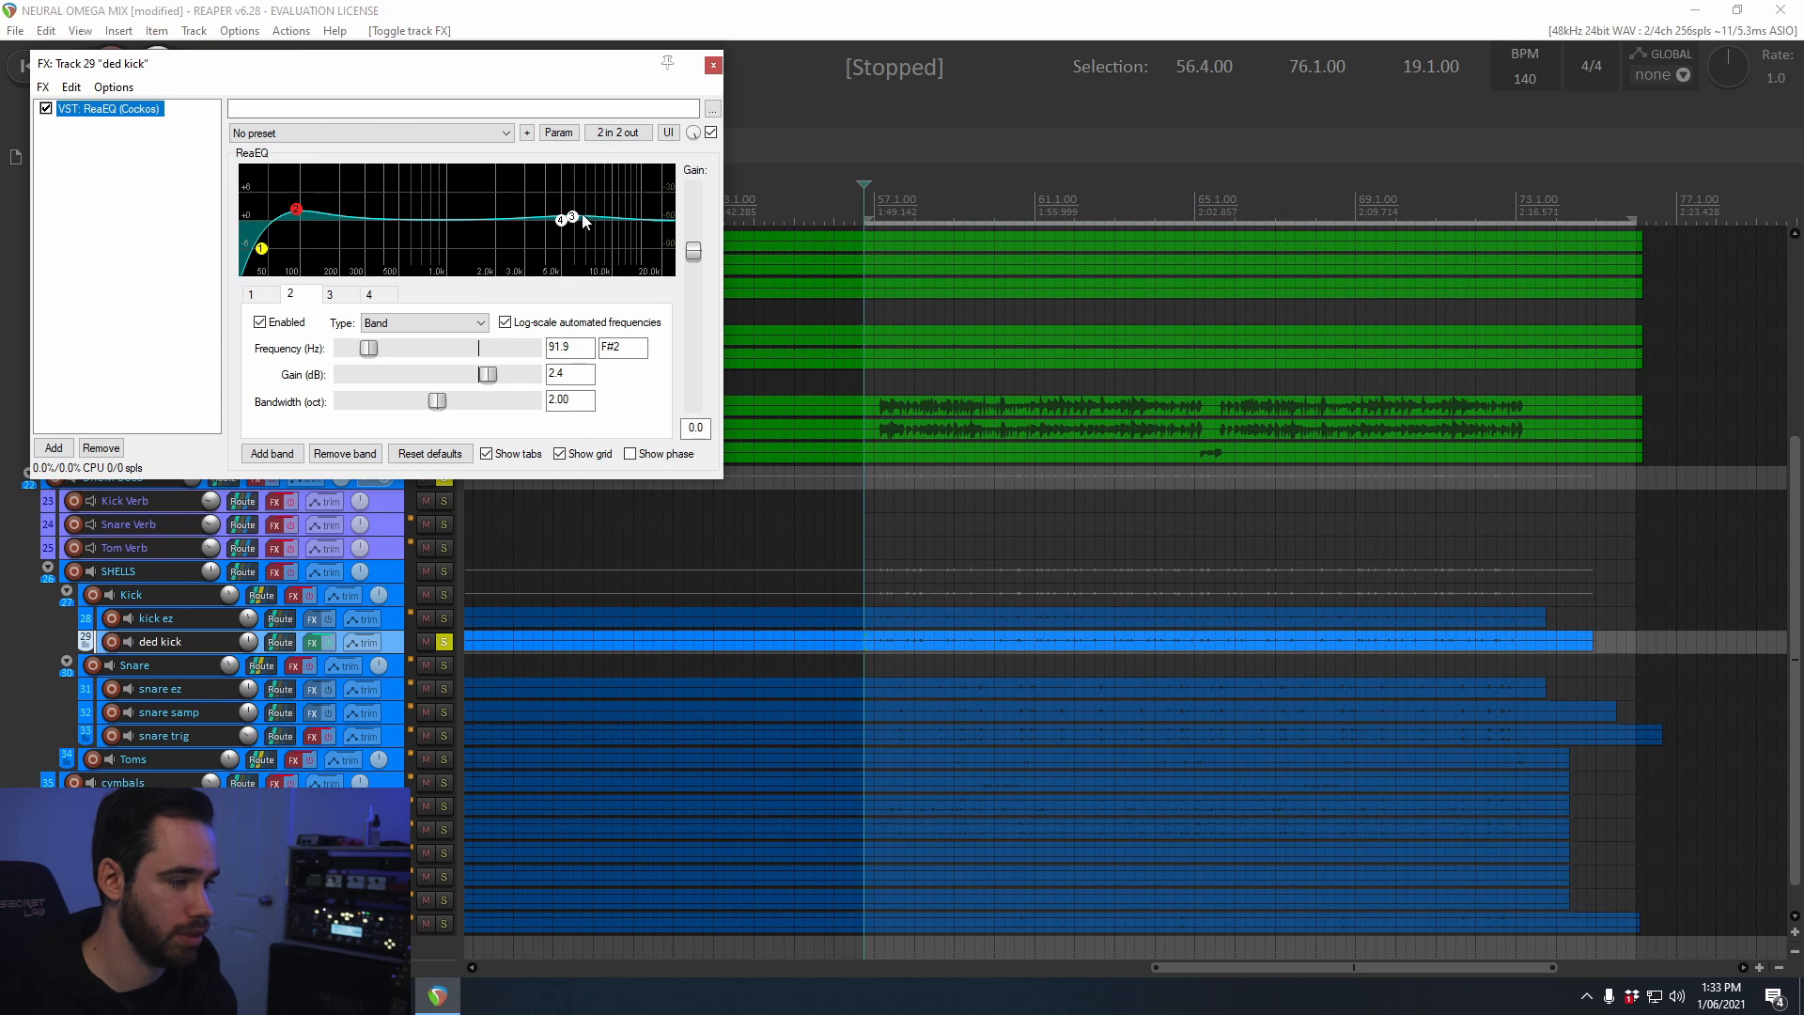
left_click(572, 217)
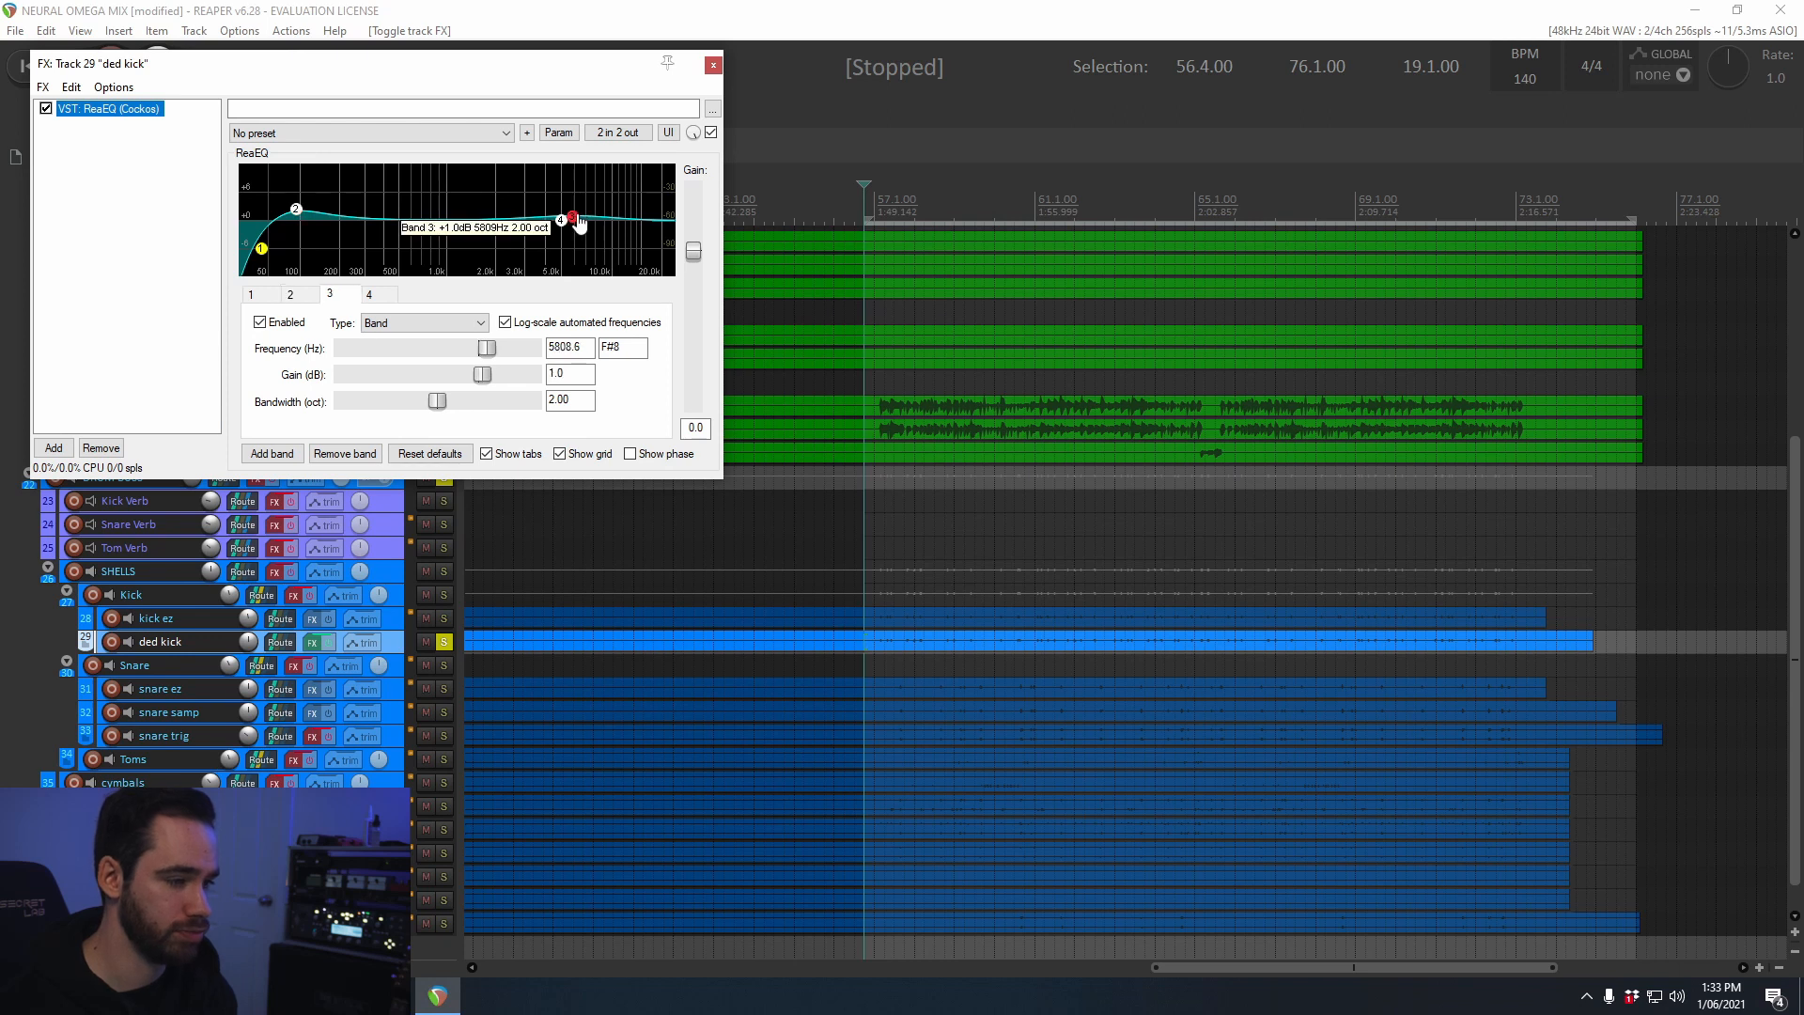
left_click(715, 66)
Step: Play the ded kick track with its EQ active, and take the track out of solo after stopping
key("space")
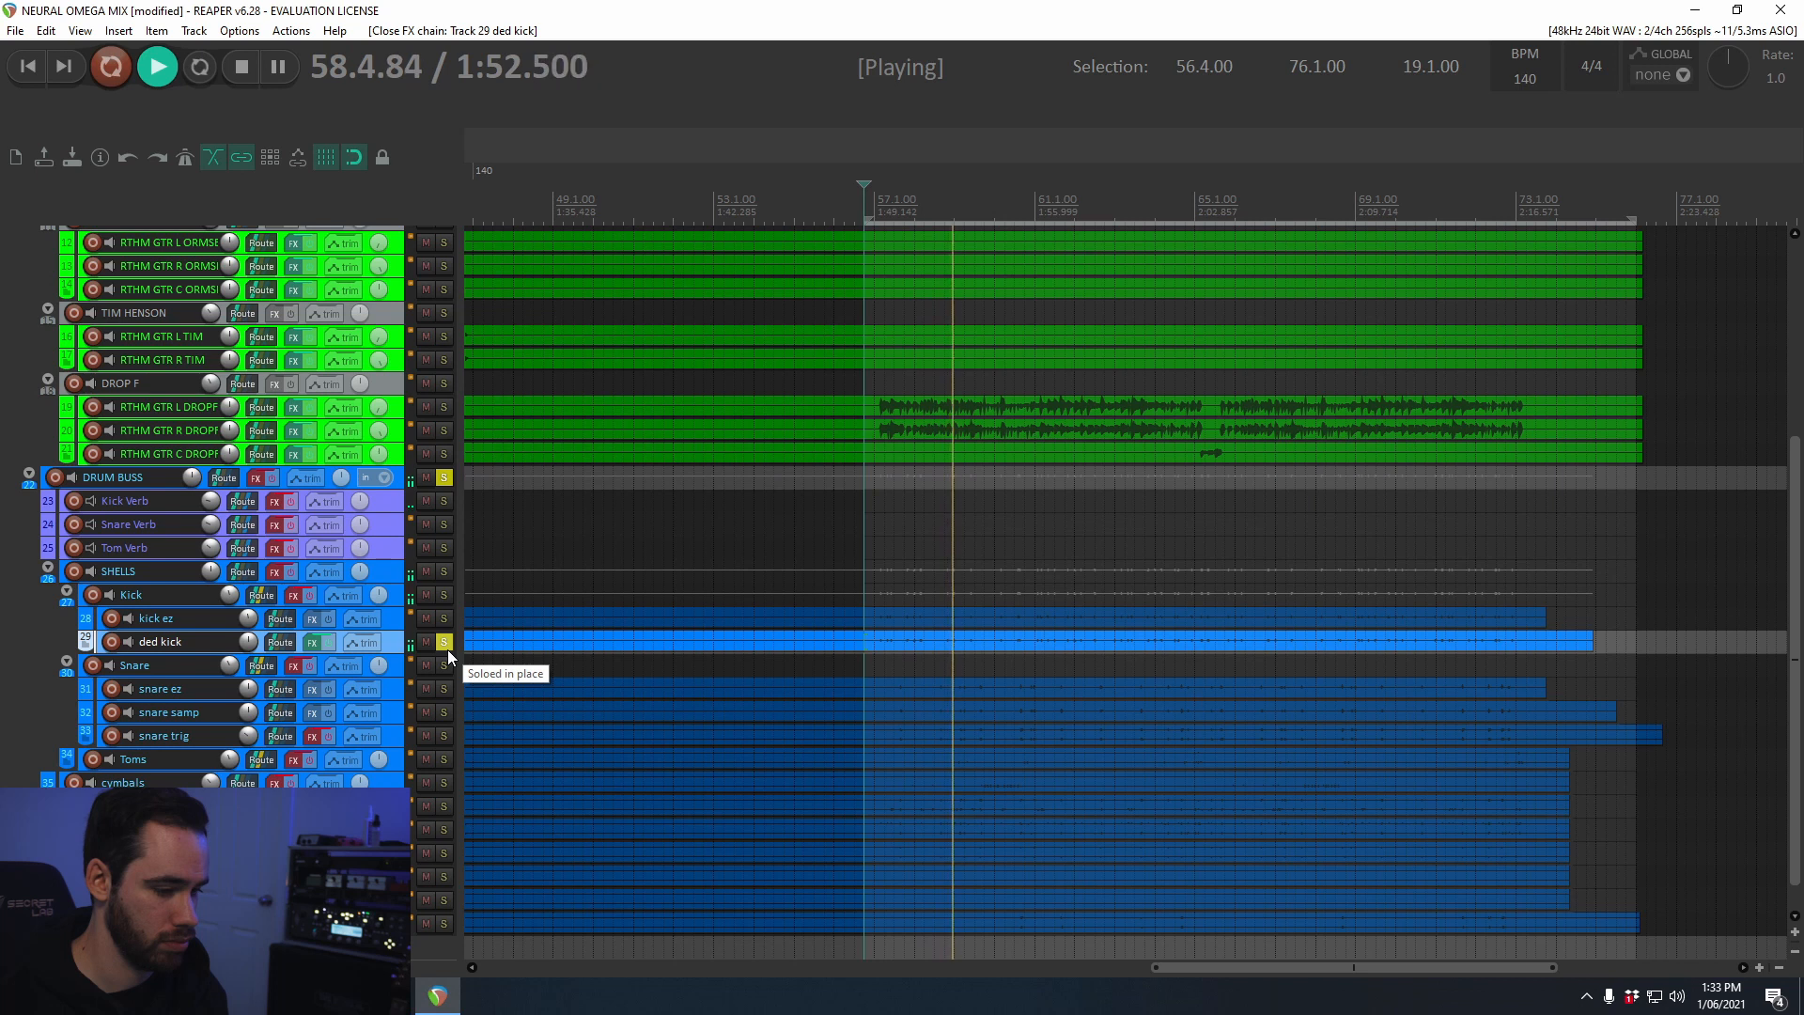
key("space")
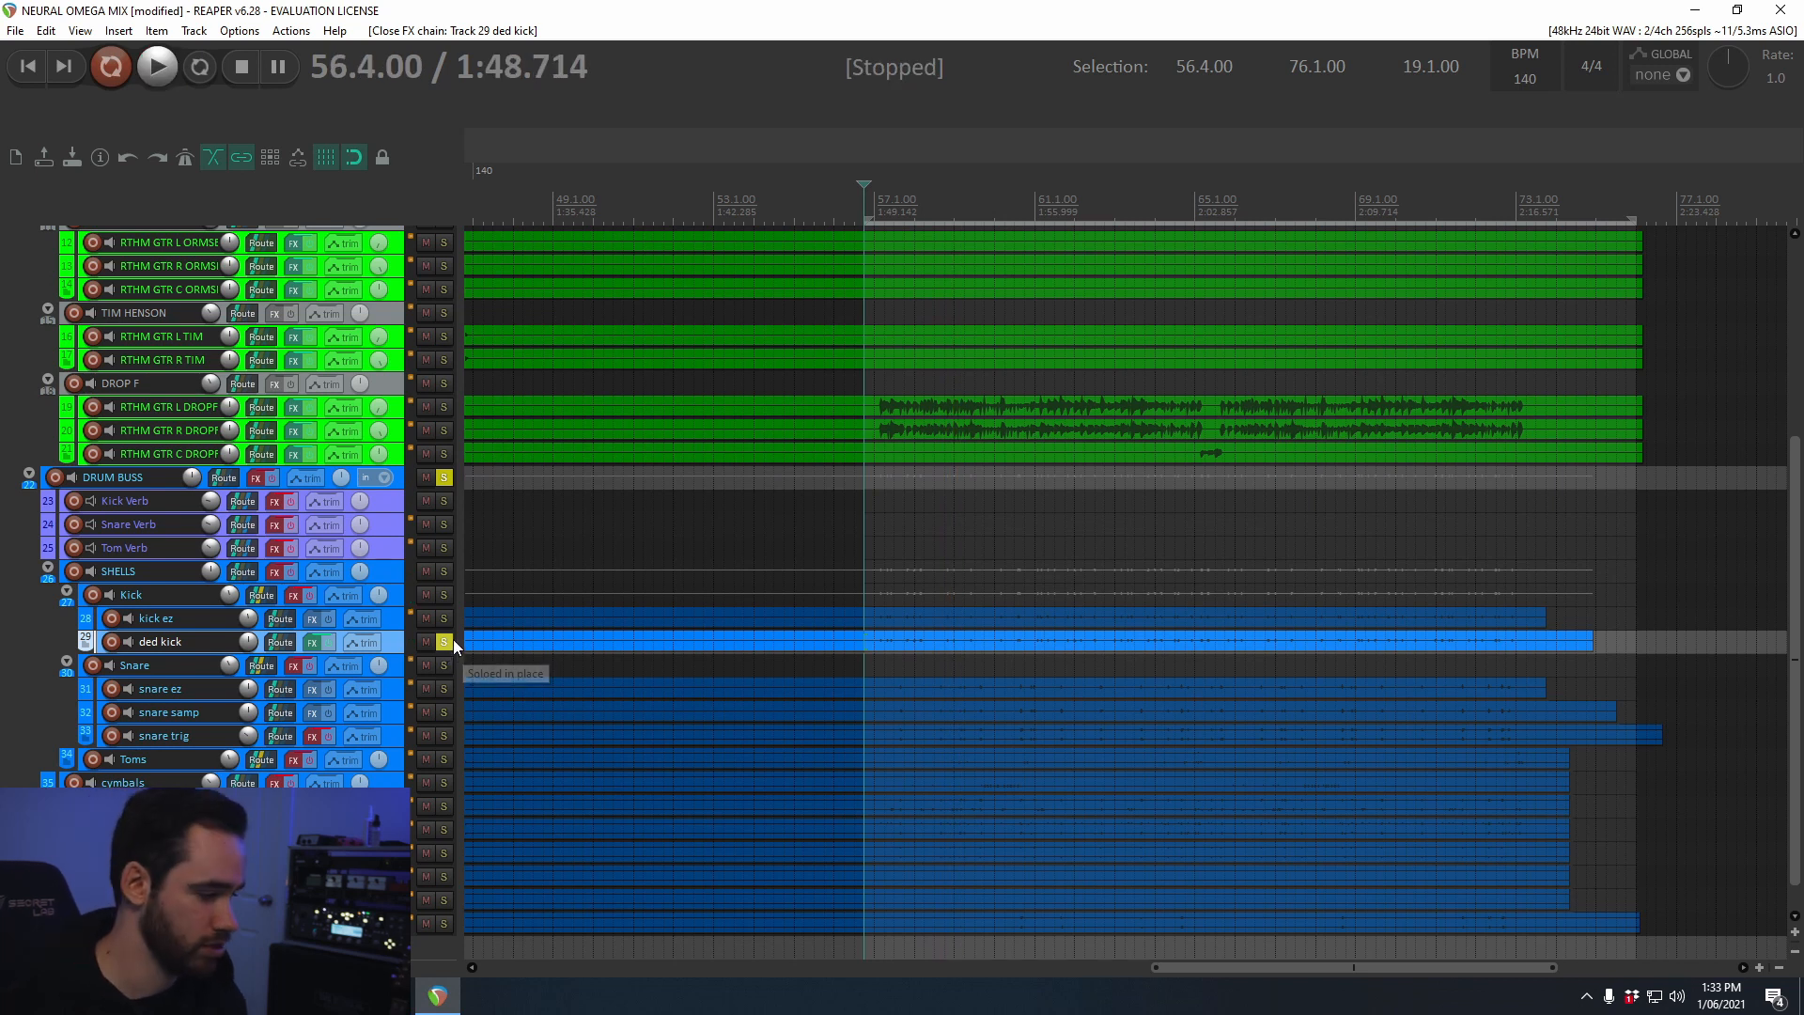
left_click(448, 646)
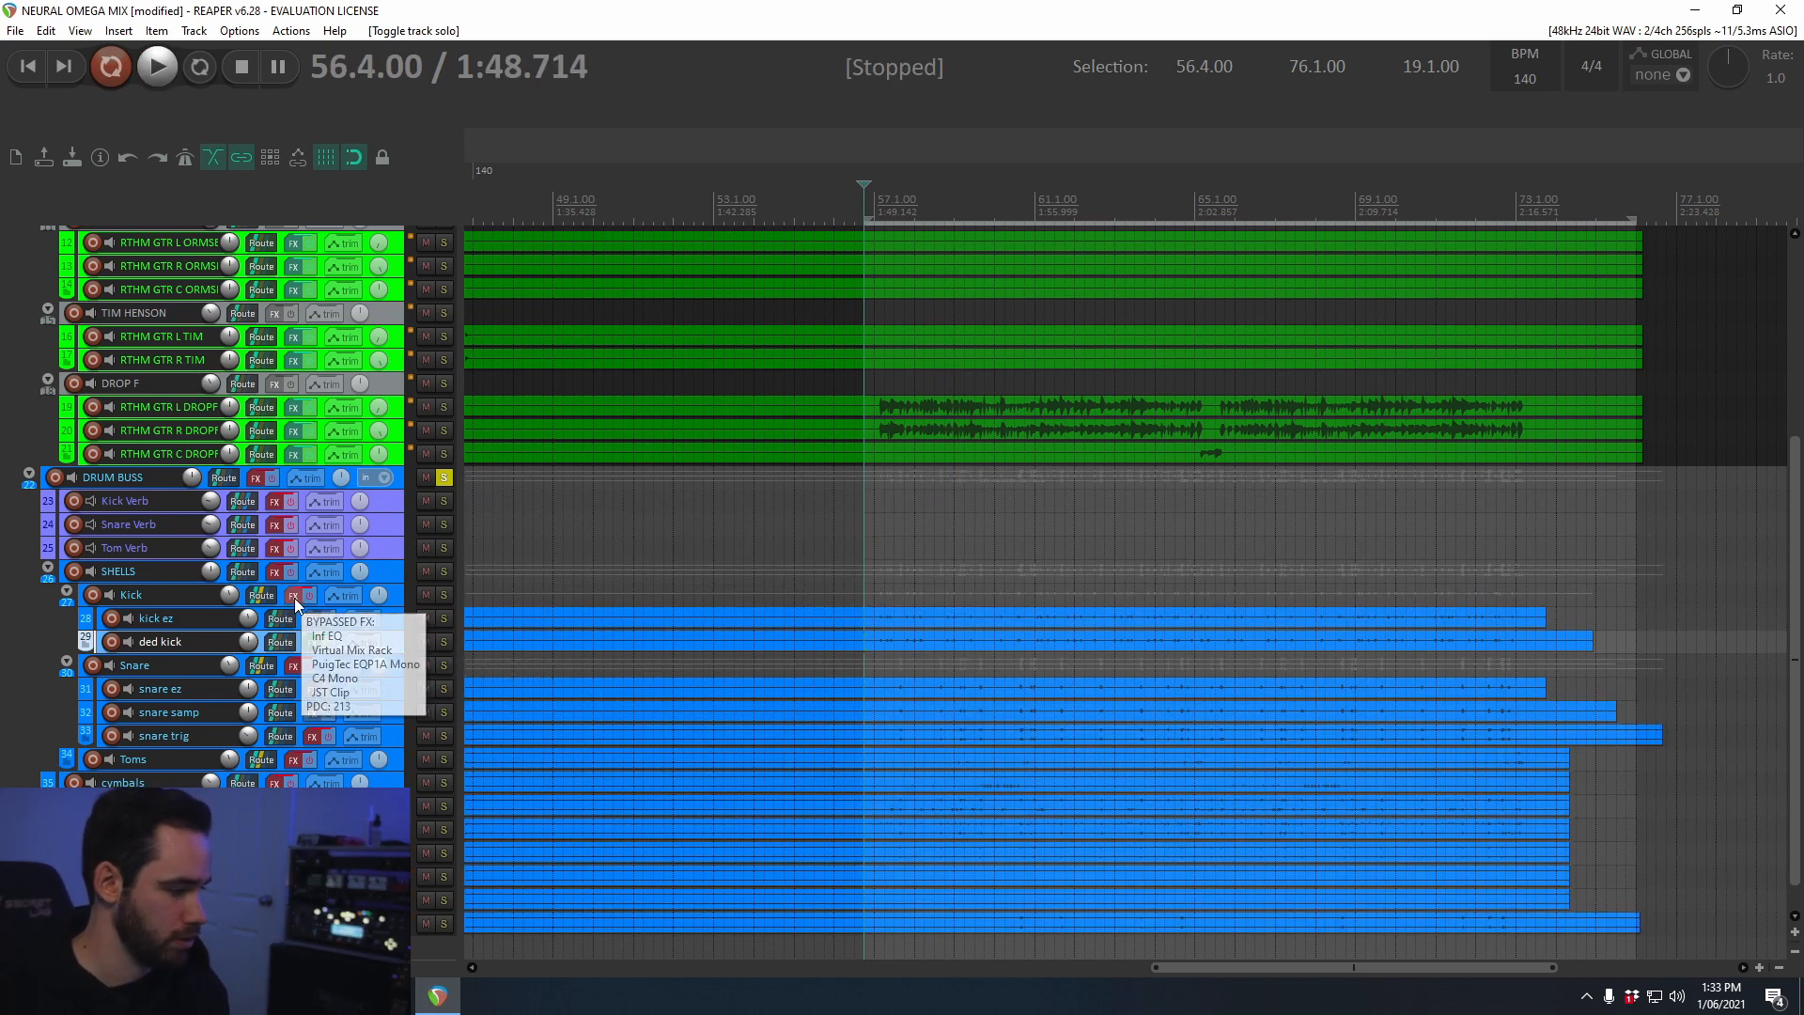
Step: Solo the Kick folder track, enable its effects chain, and play the processed kick
left_click(444, 598)
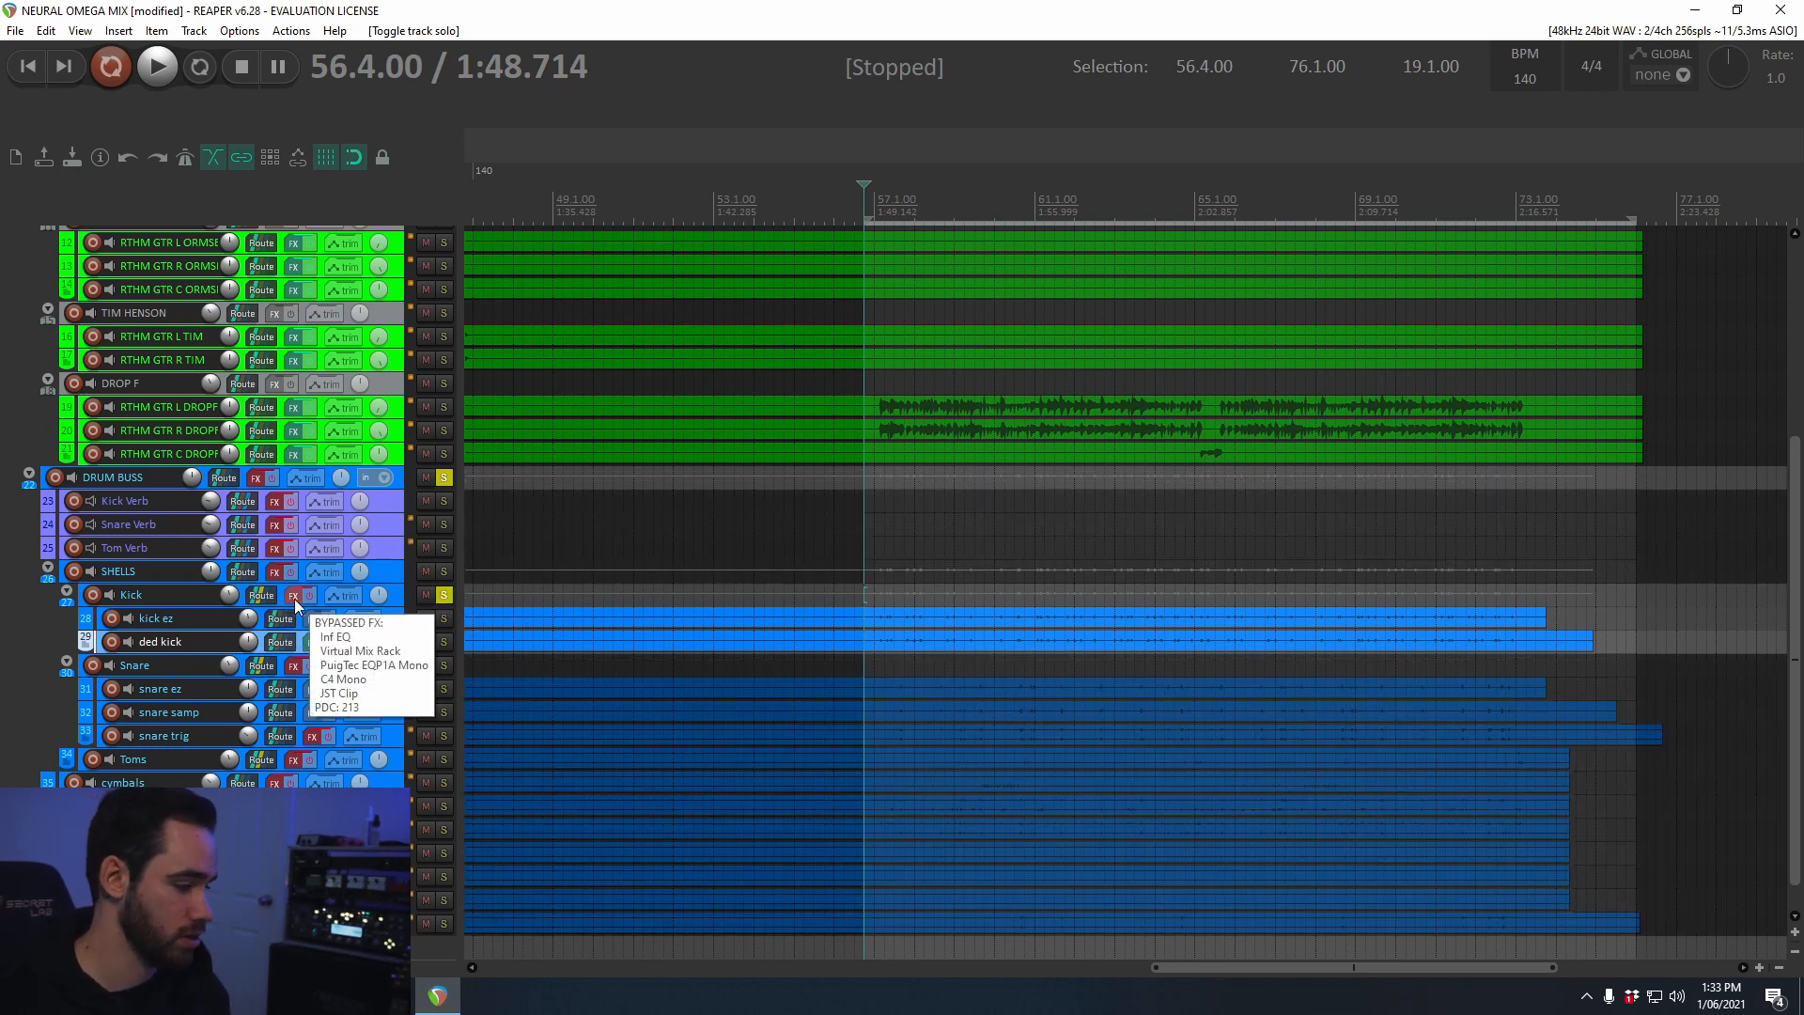
left_click(316, 596)
key("space")
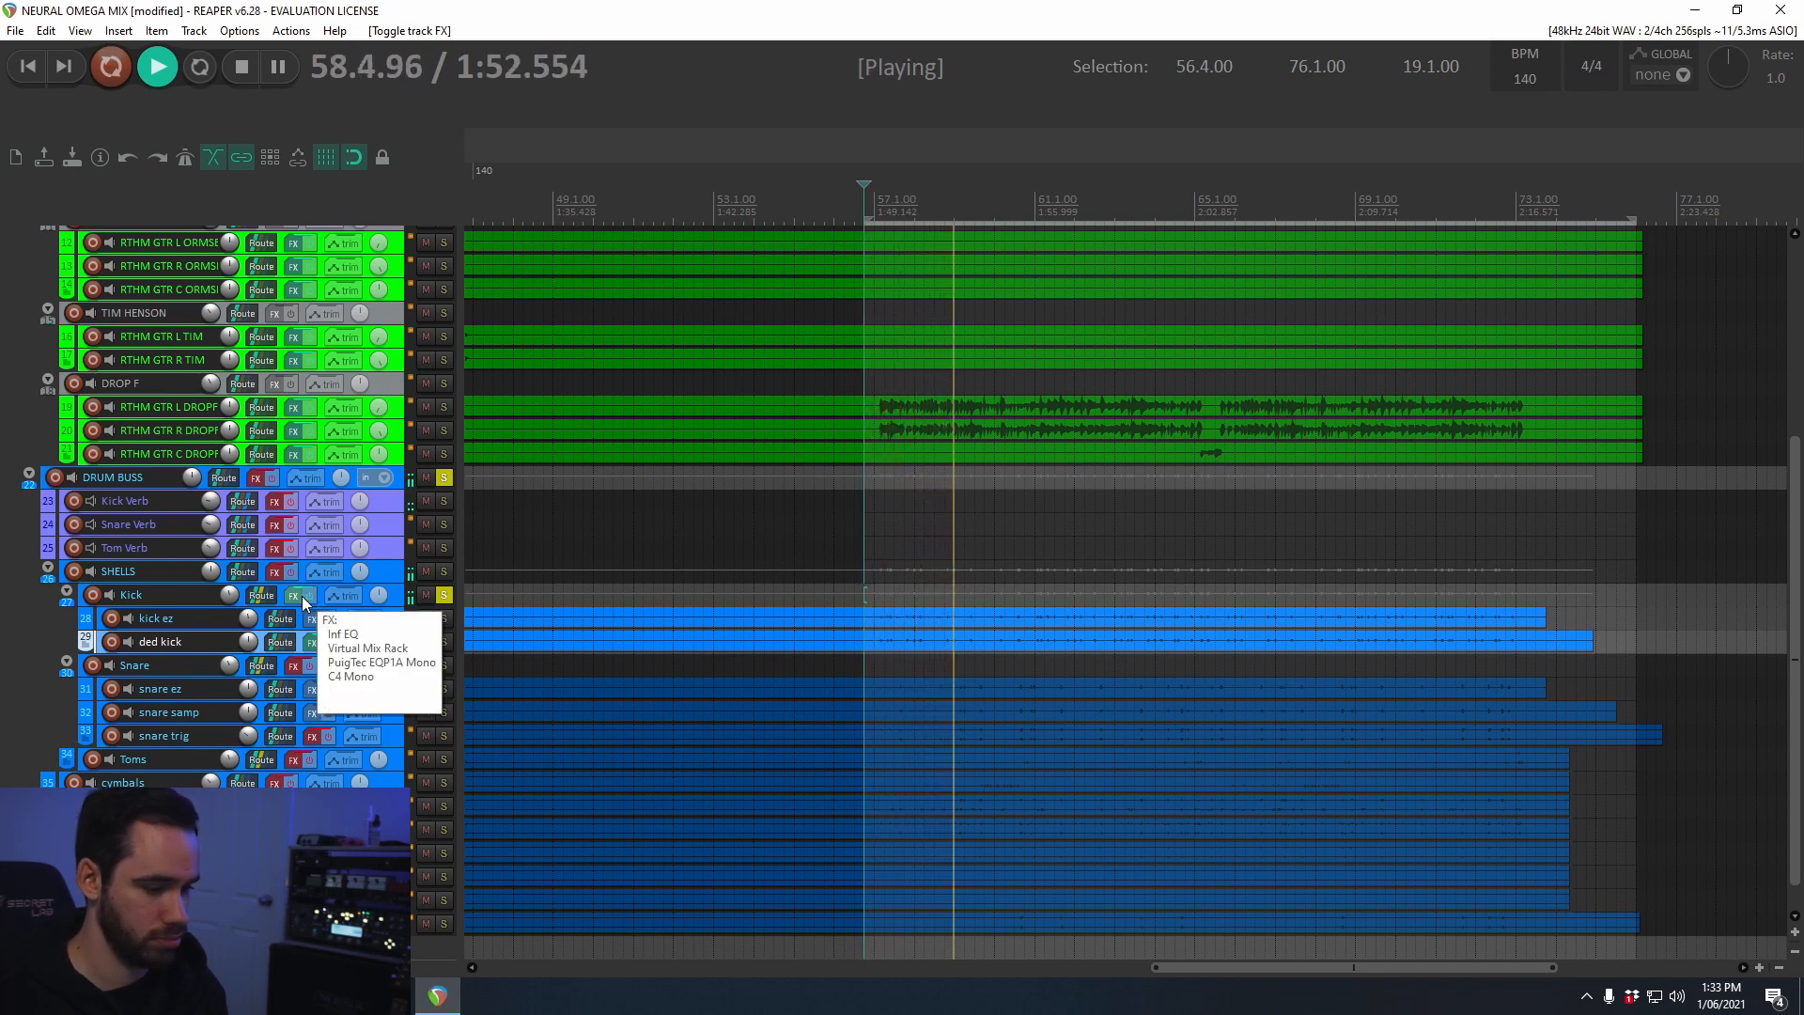
key("space")
Step: Open the Kick folder's effects chain, bypass all of its plugins, and play the kick unprocessed
left_click(291, 594)
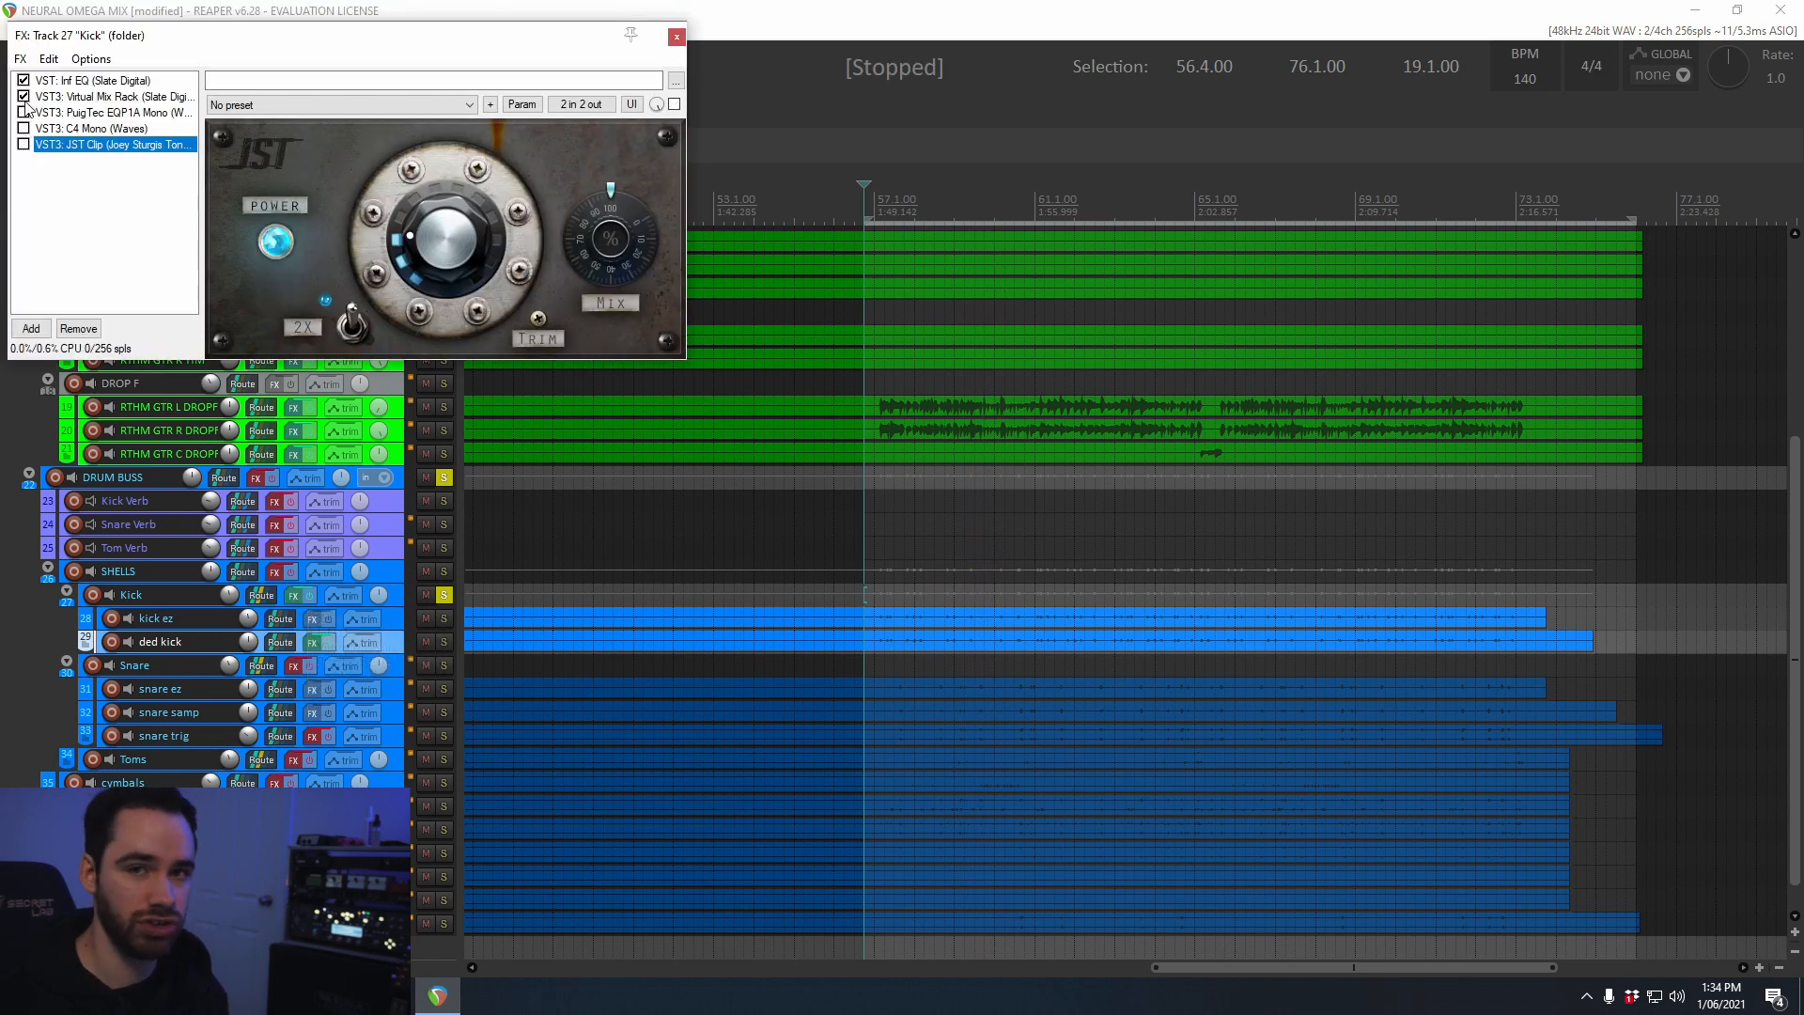
key("space")
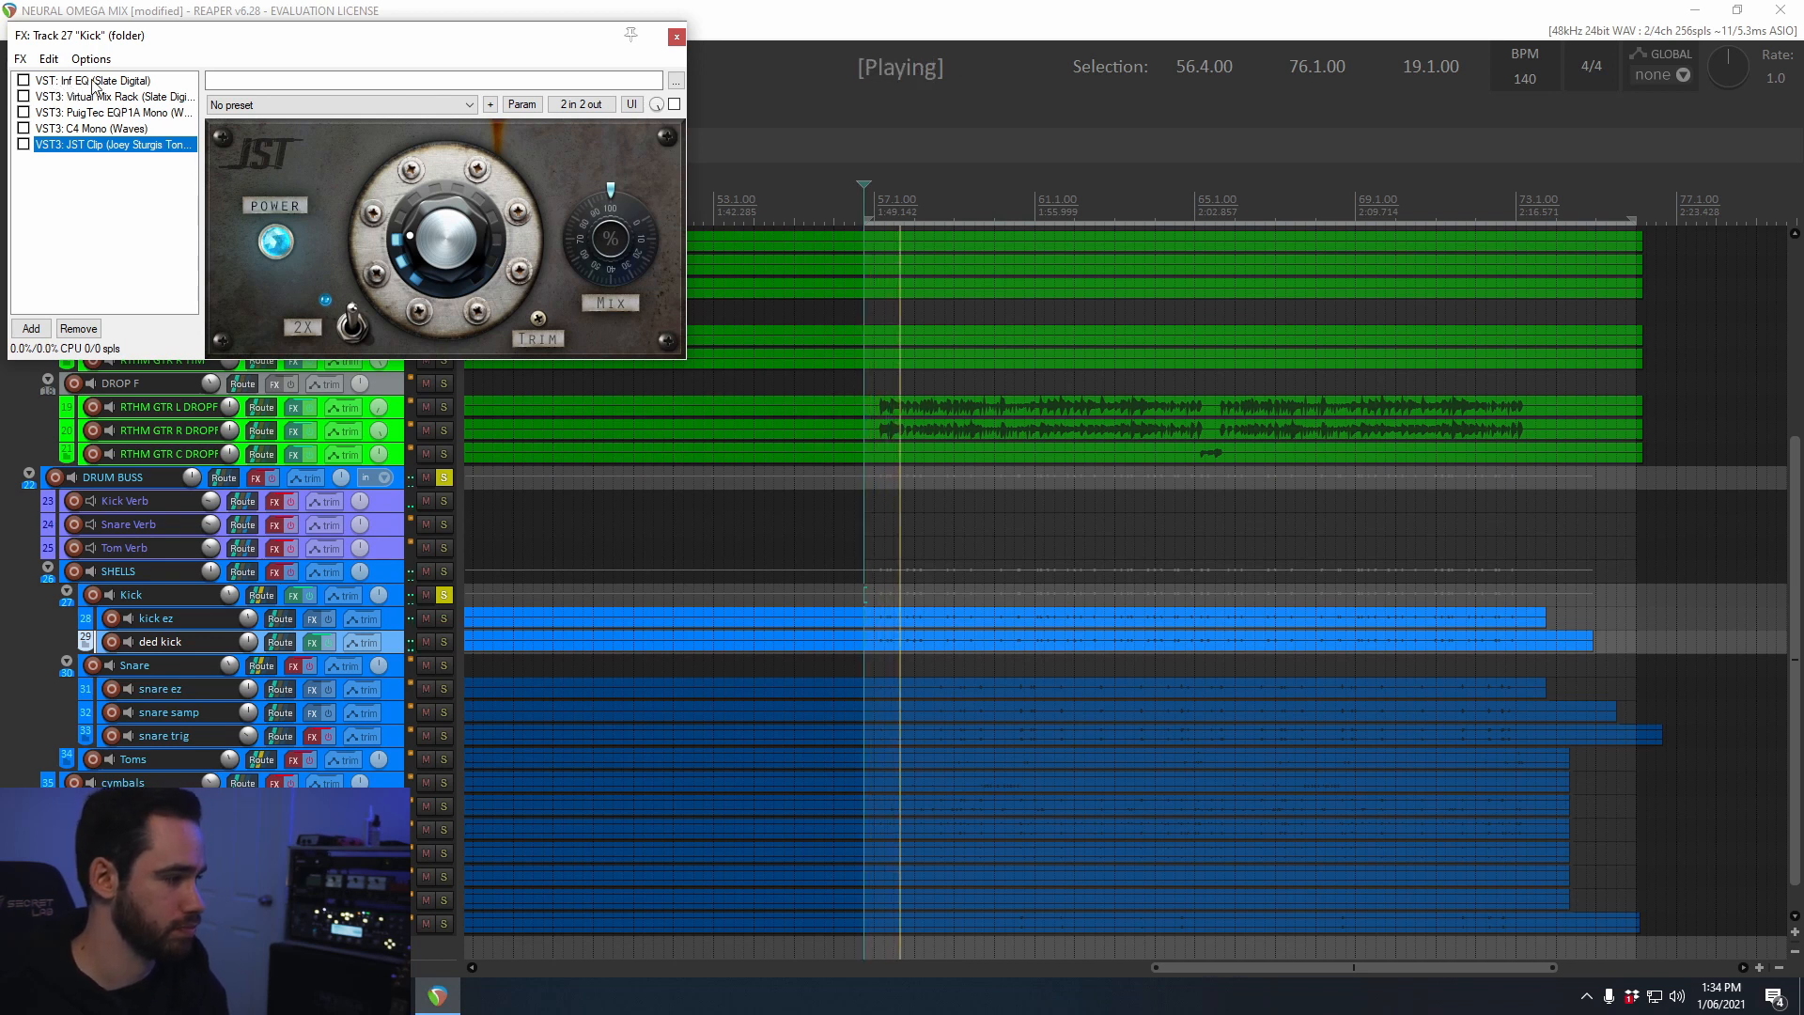
Step: Enable Inf EQ on the Kick folder, inspect its low-end filter and 103 Hz cut, and compare it bypassed and active
left_click(94, 82)
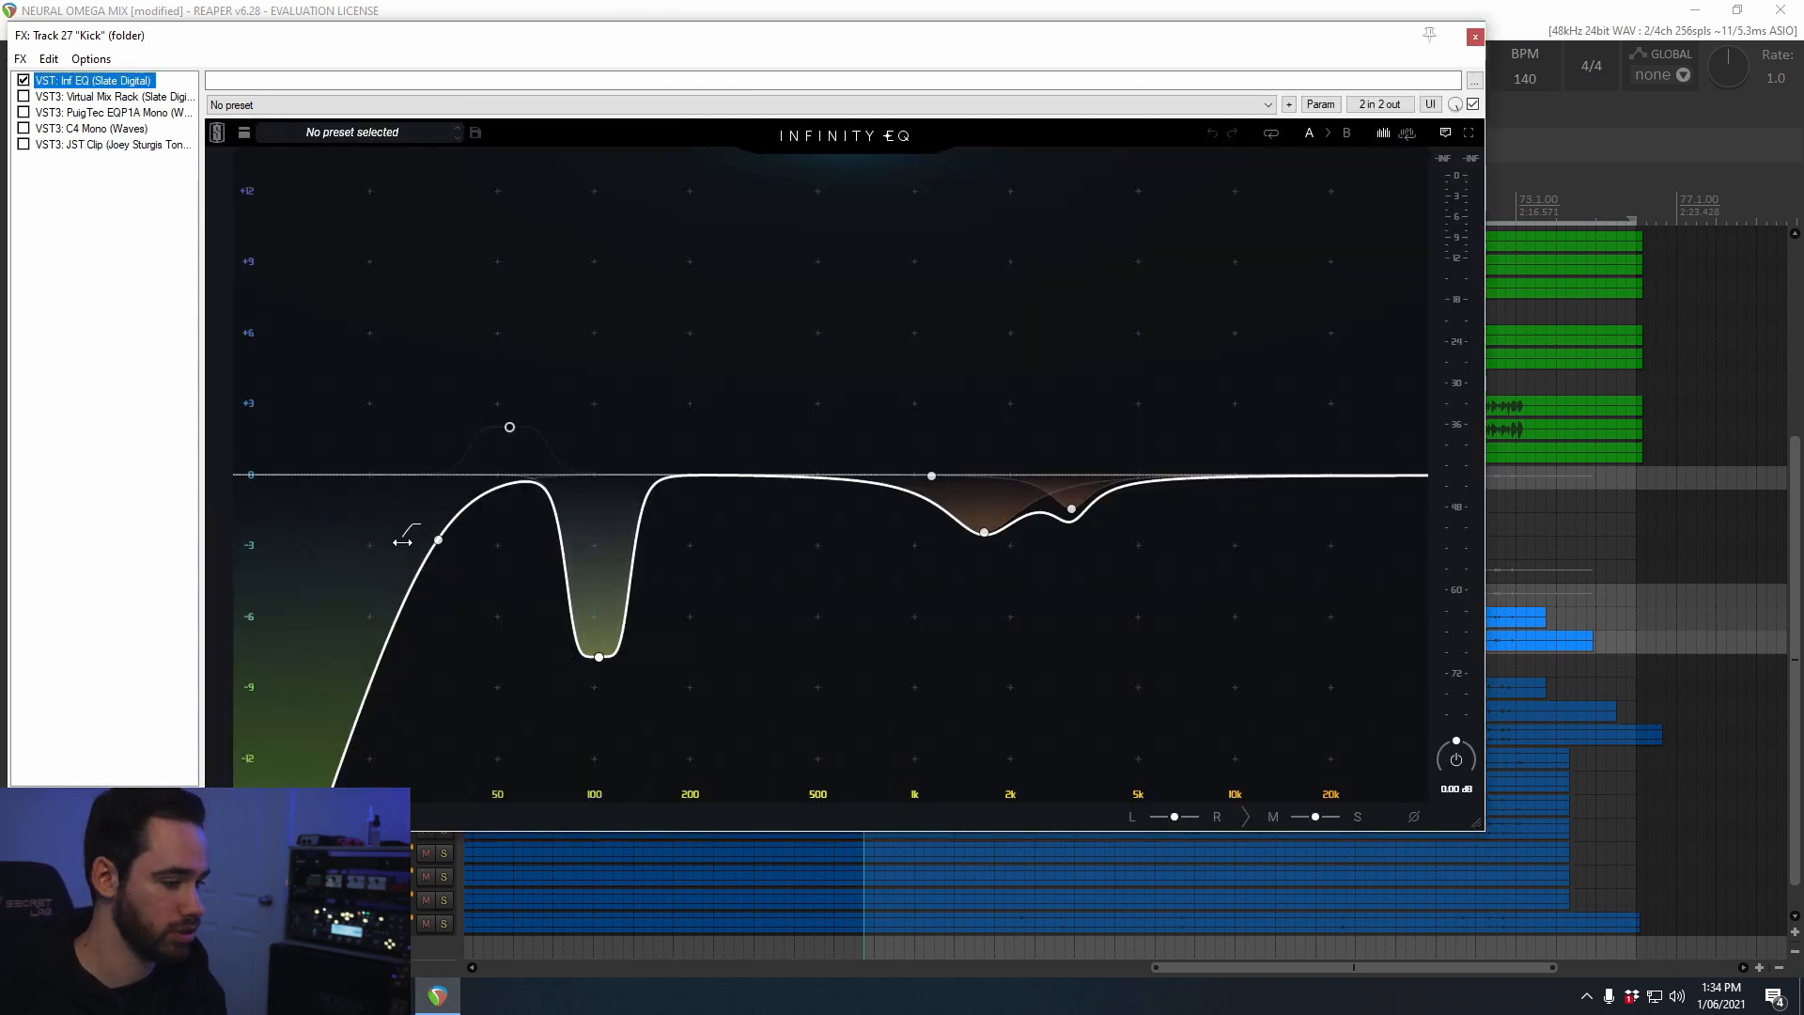
left_click(438, 541)
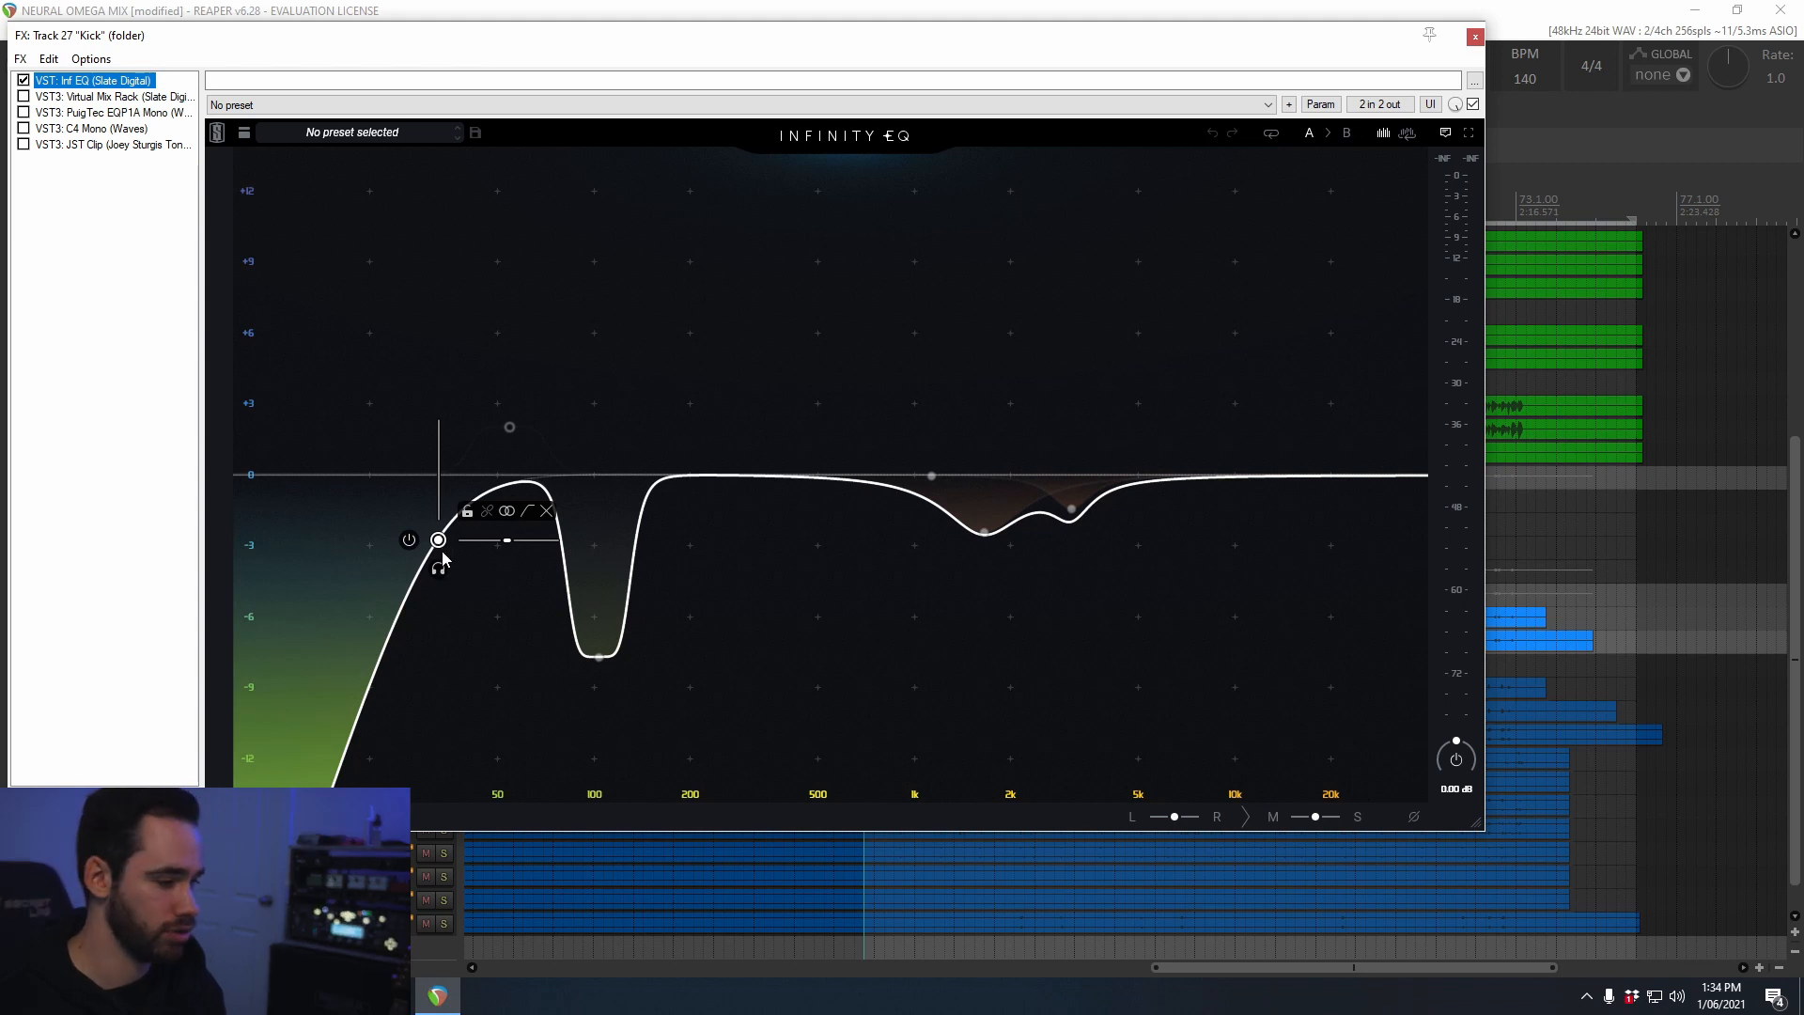
left_click(439, 542)
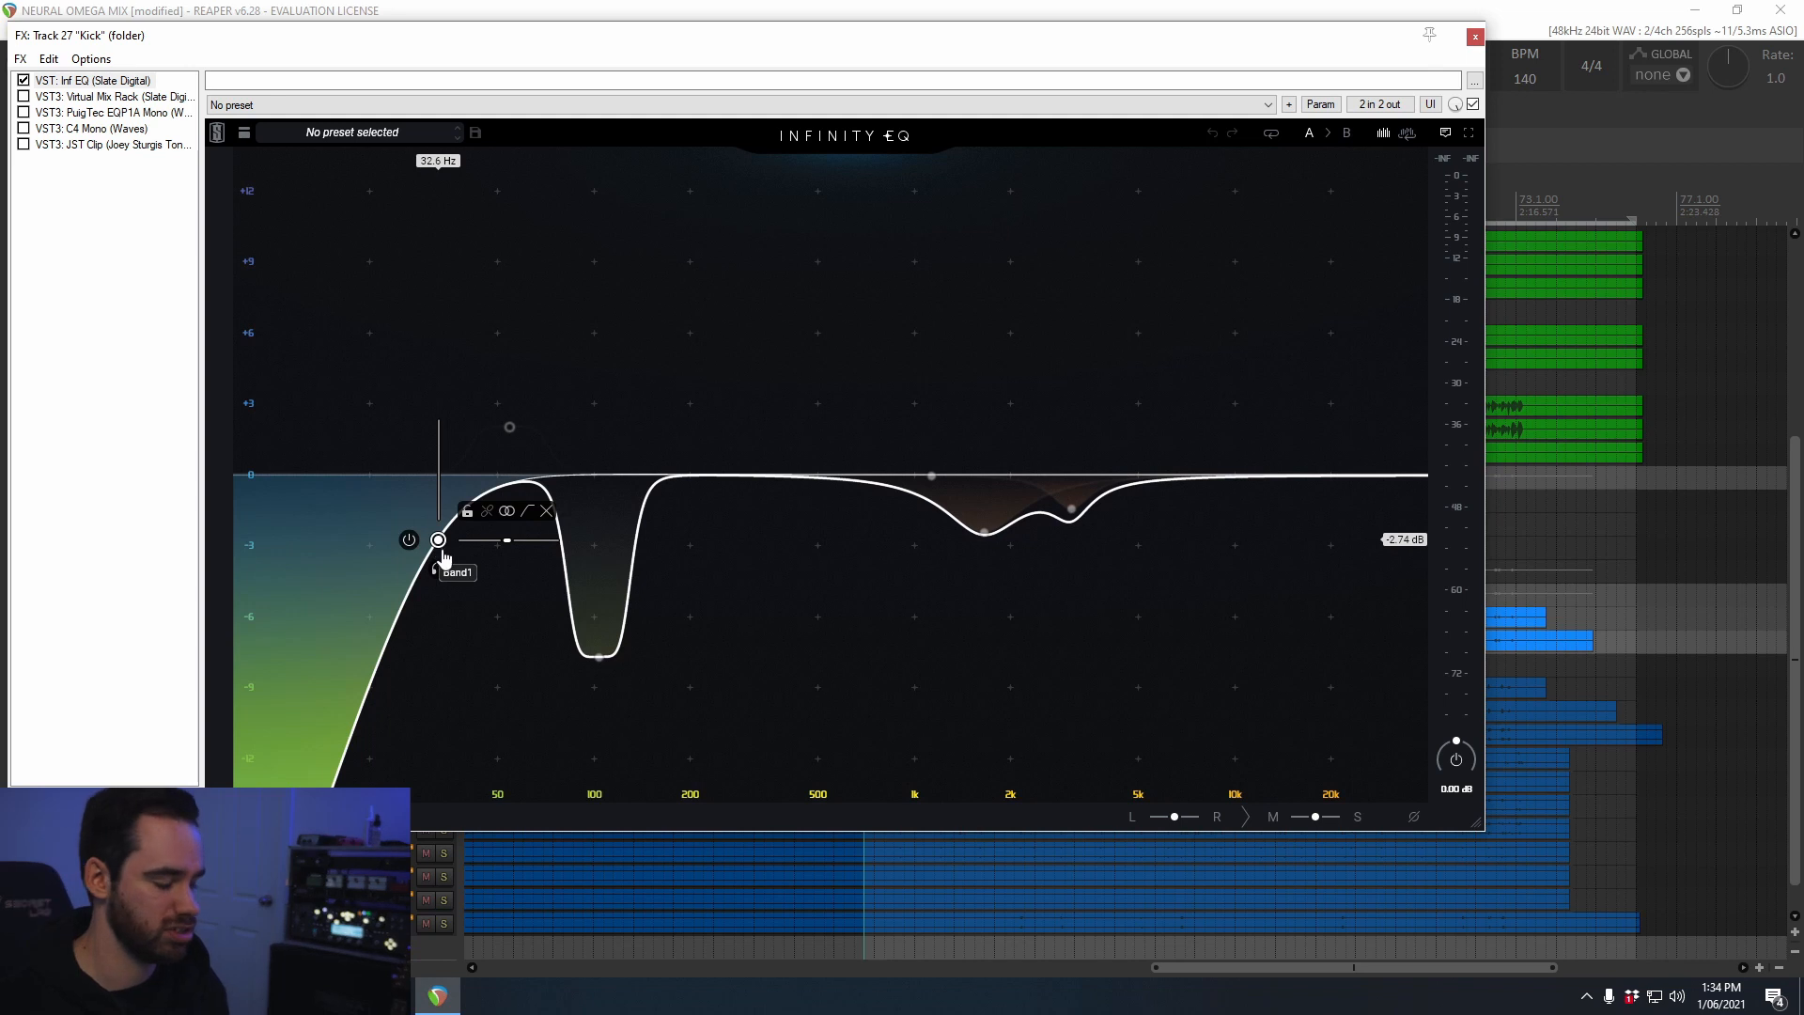
left_click(598, 656)
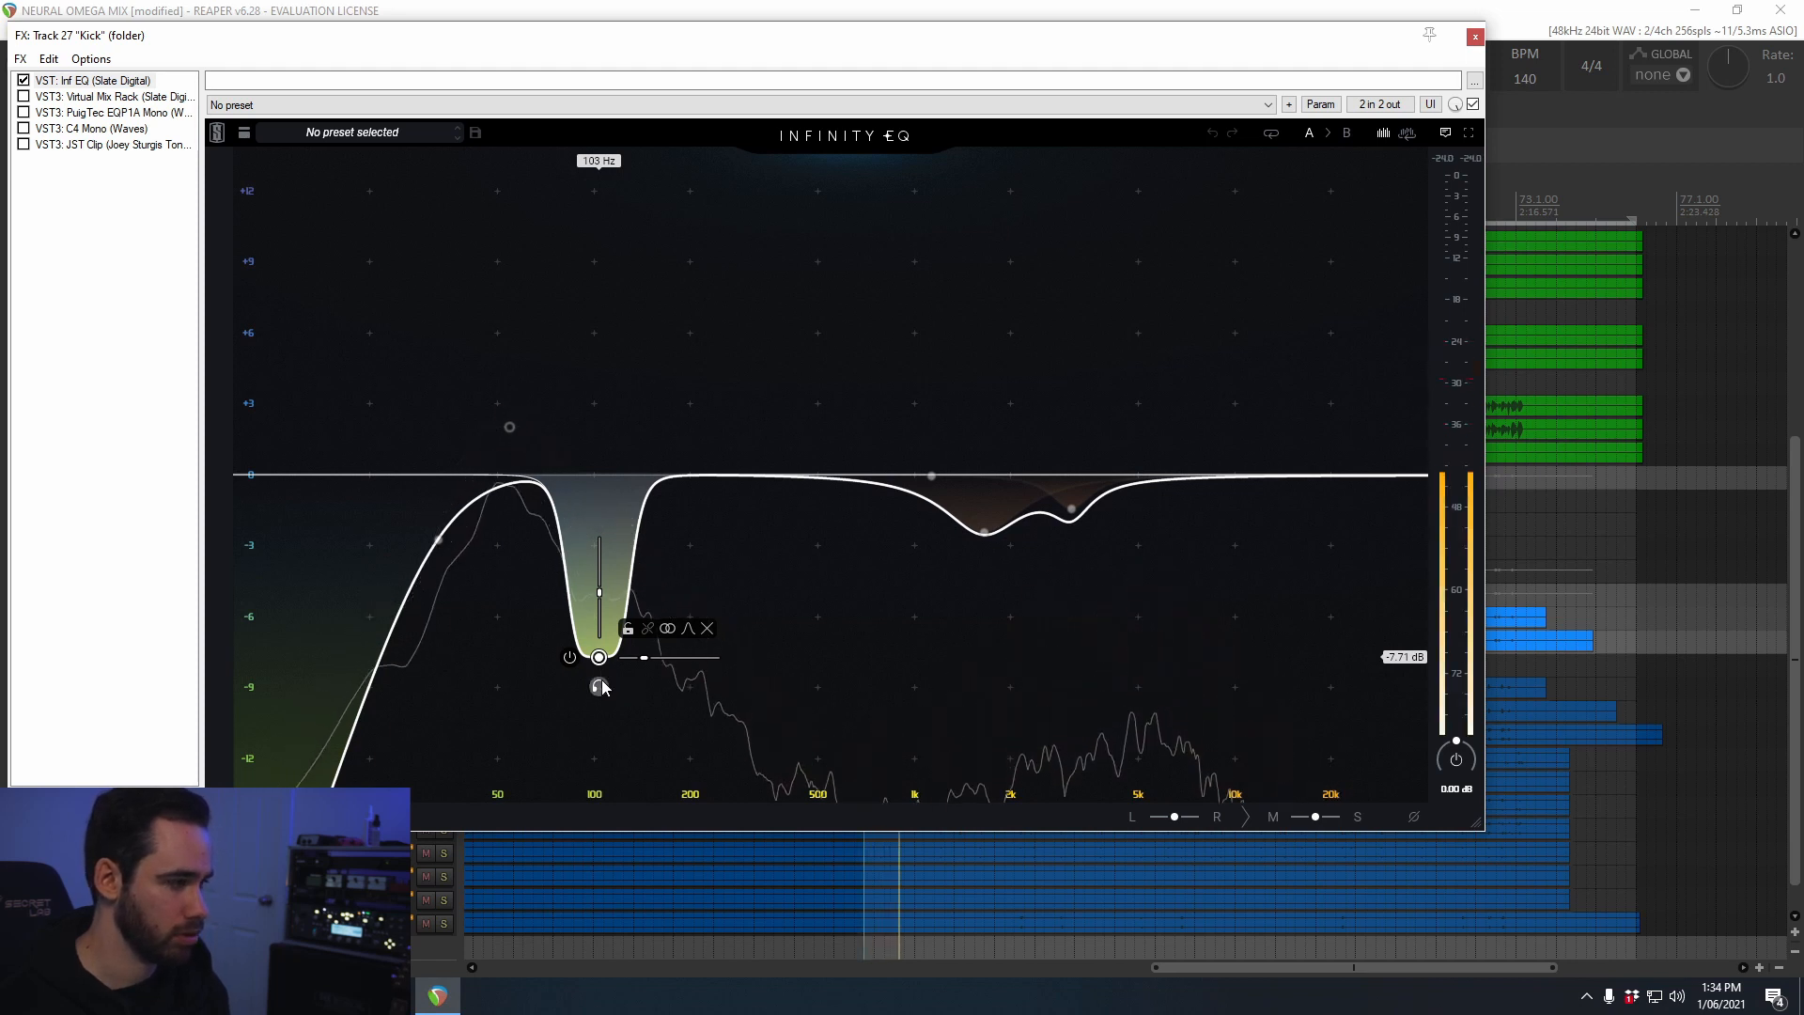
left_click(24, 81)
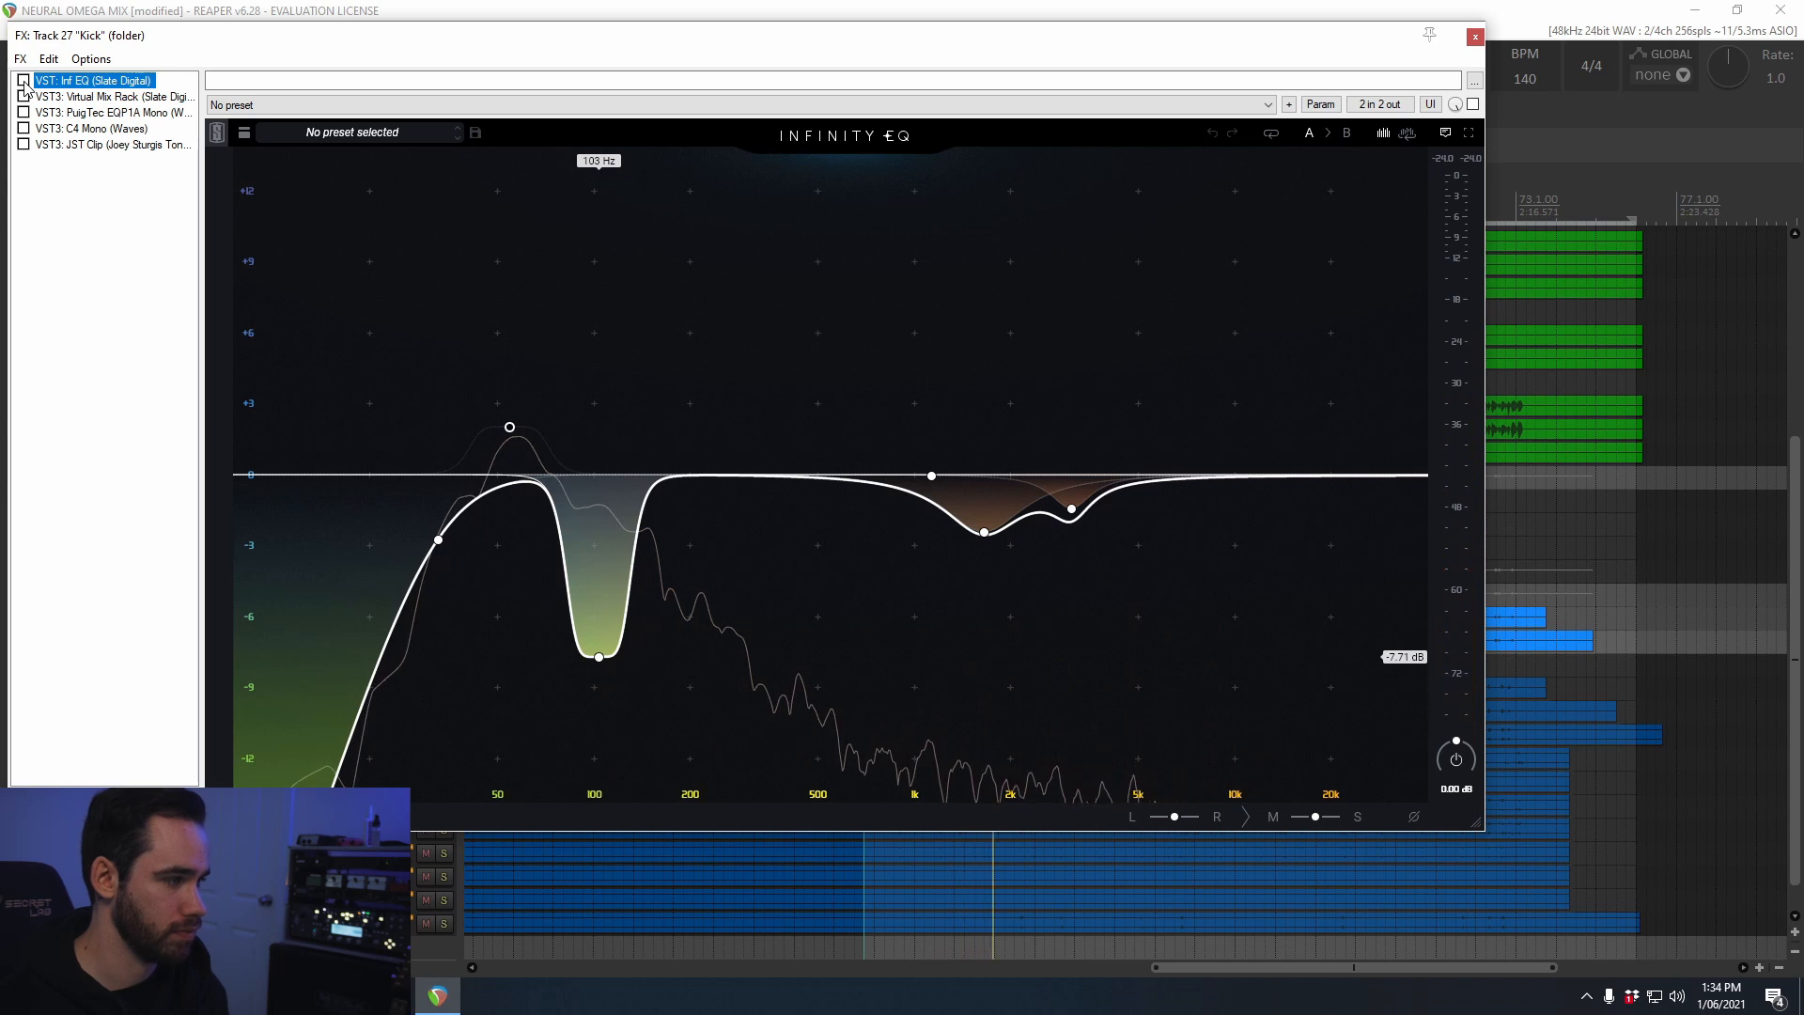
left_click(24, 81)
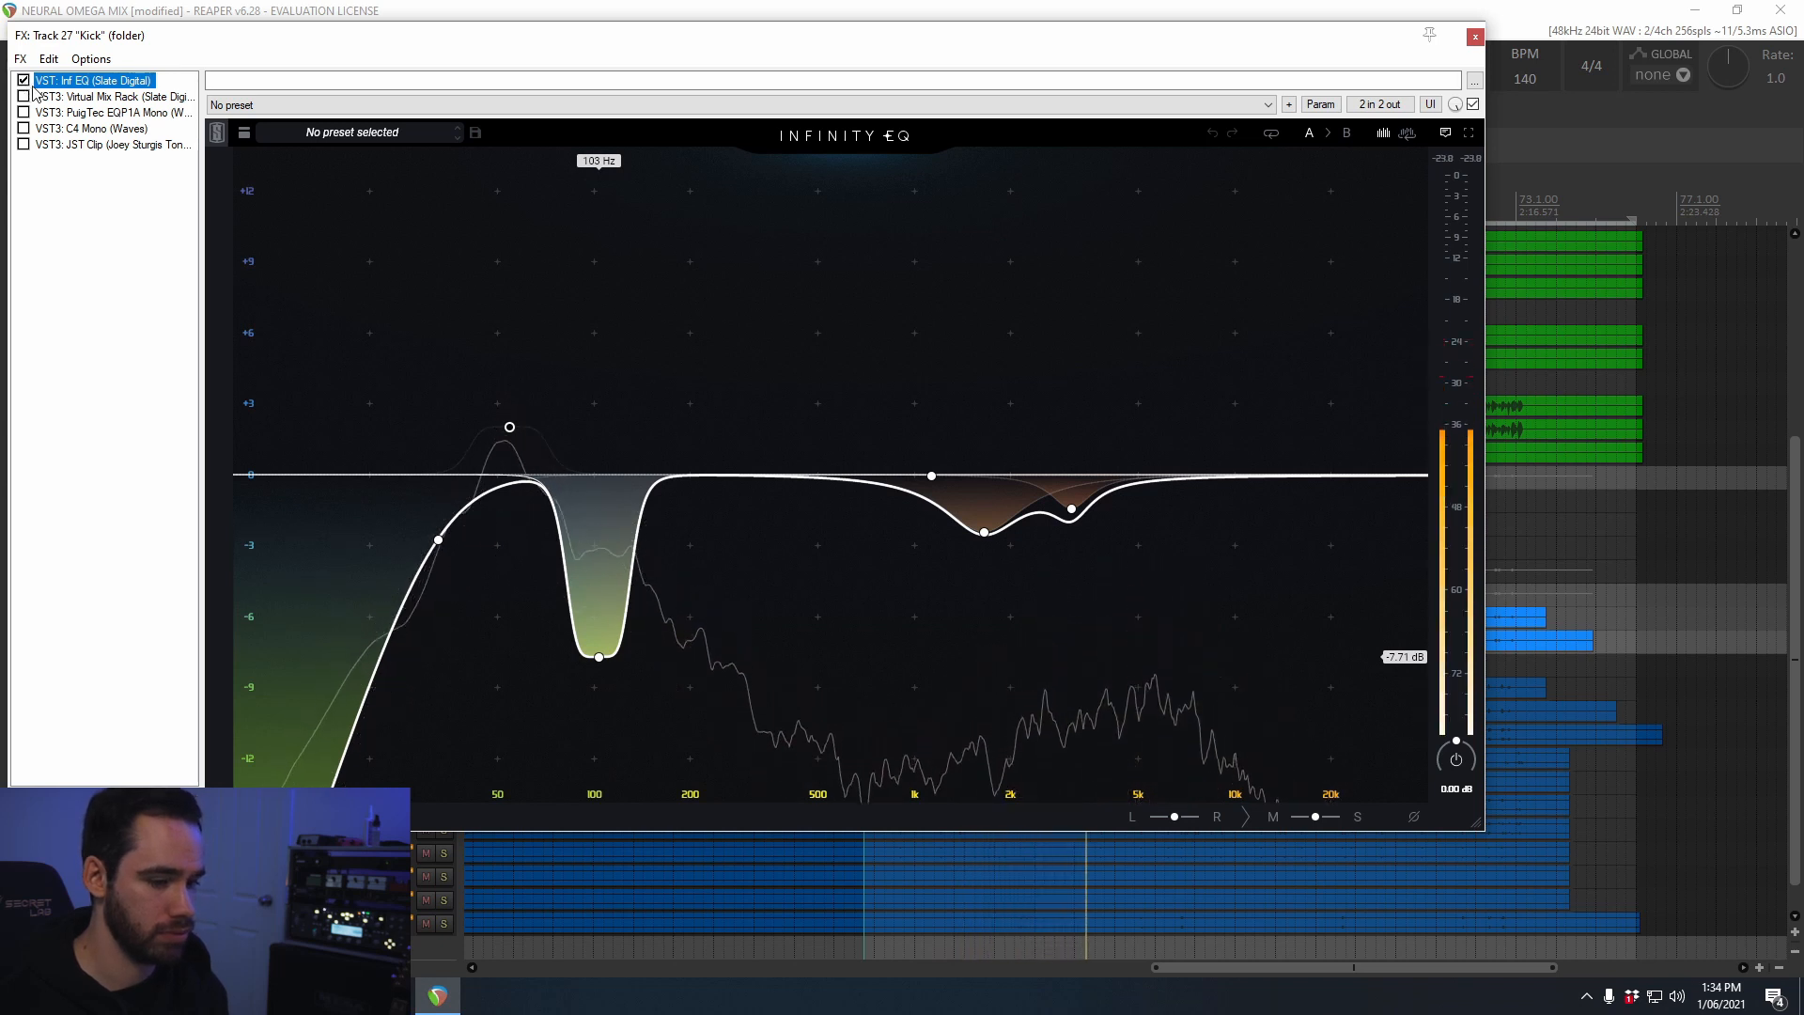
Step: Stop playback and examine the 1.65 kHz cut band in Inf EQ
left_click(984, 532)
key("space")
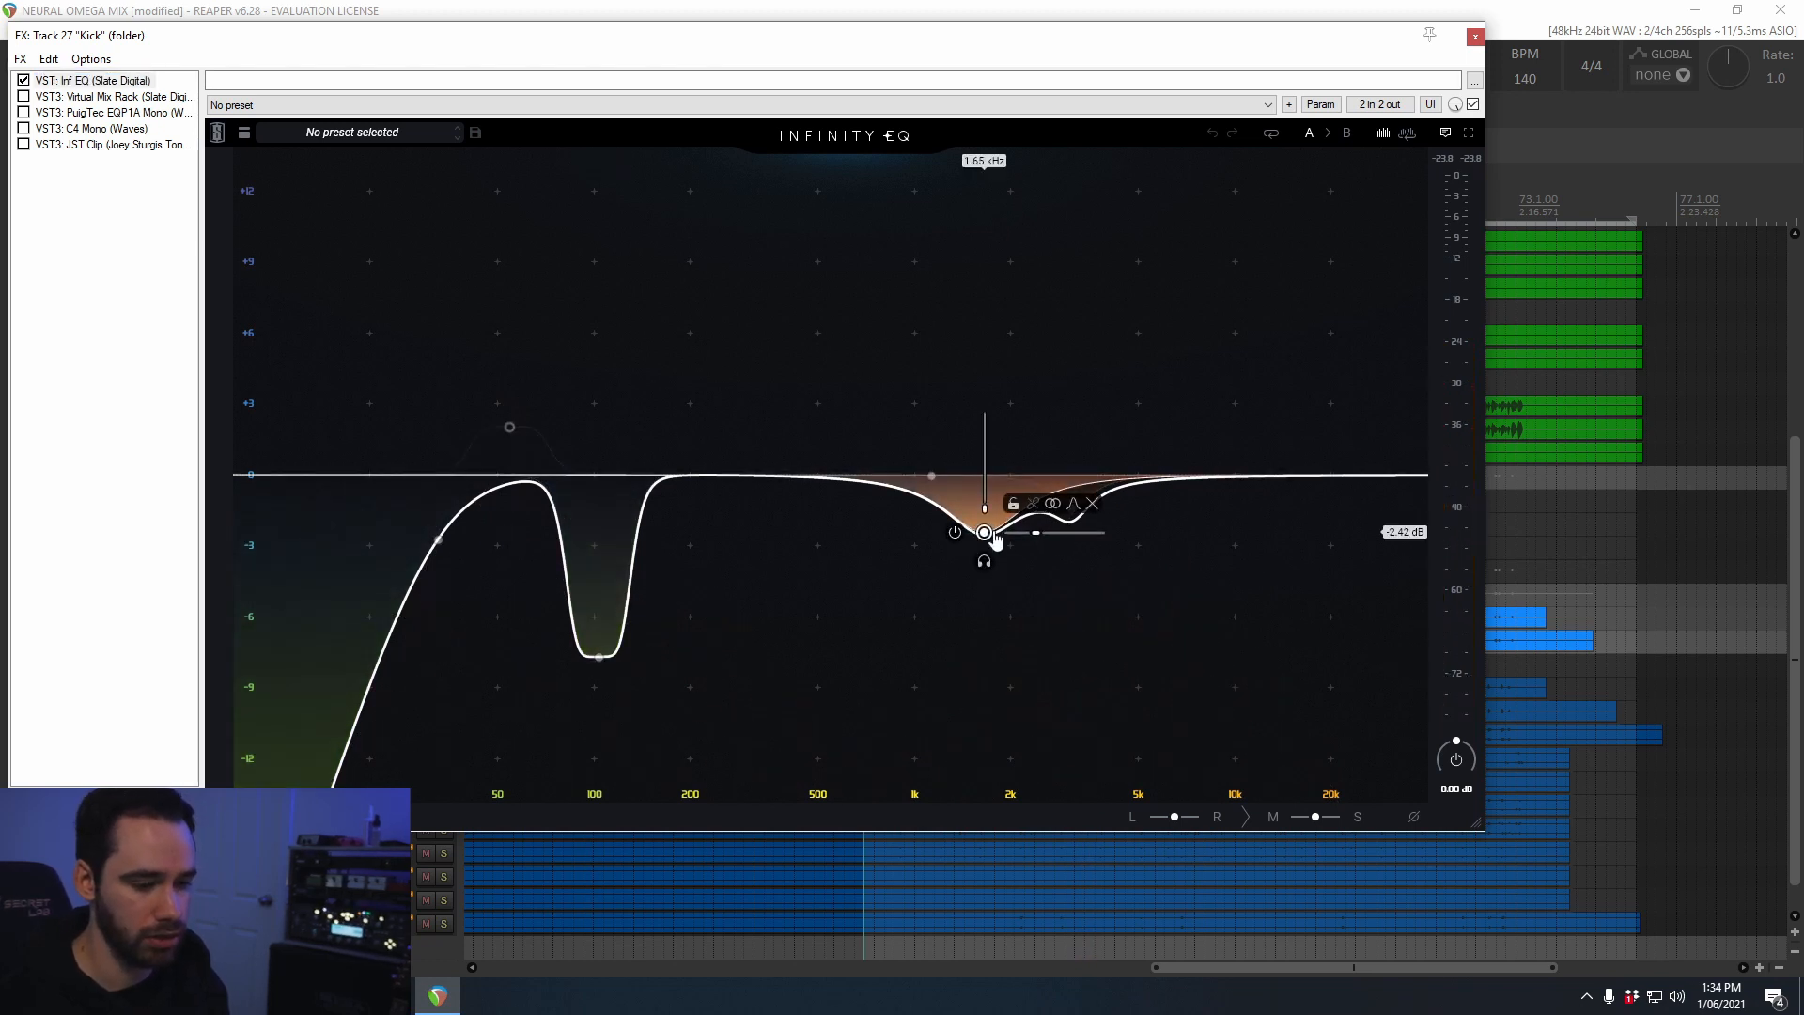
left_click(984, 562)
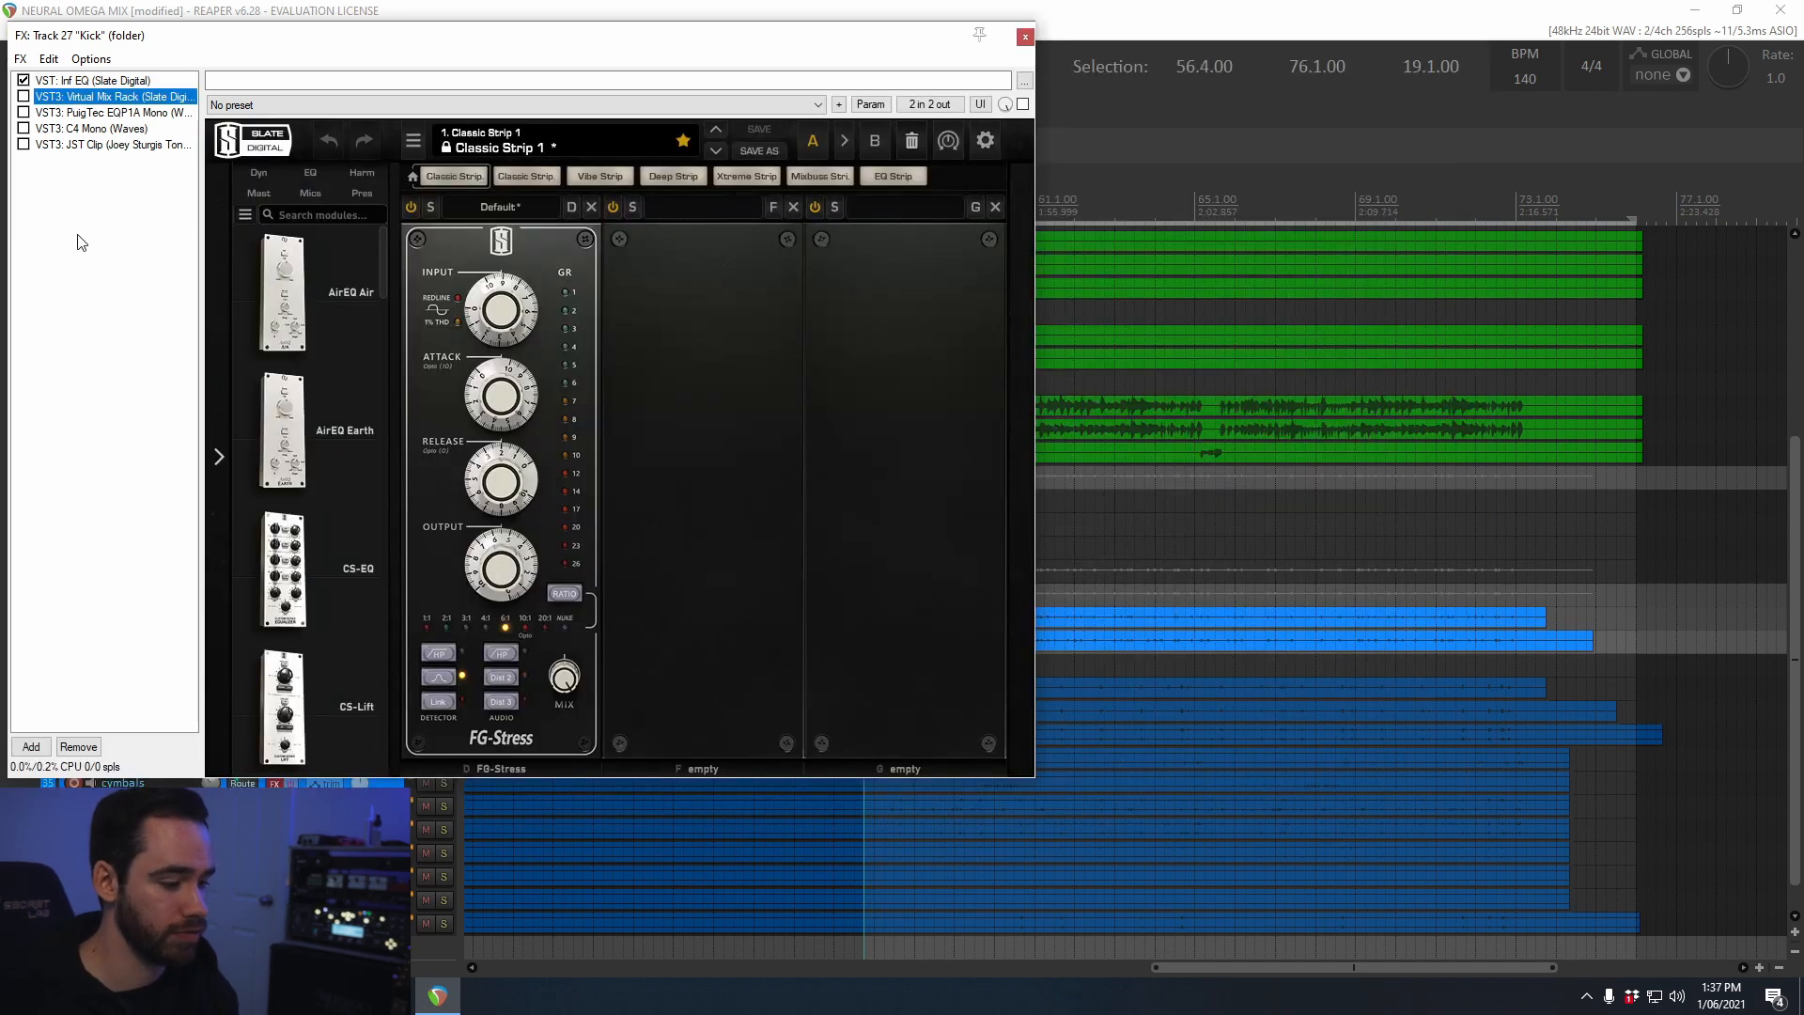
Step: Enable Virtual Mix Rack with its FG-Stress compressor, and compare the kick with the plugin bypassed and active
left_click(24, 96)
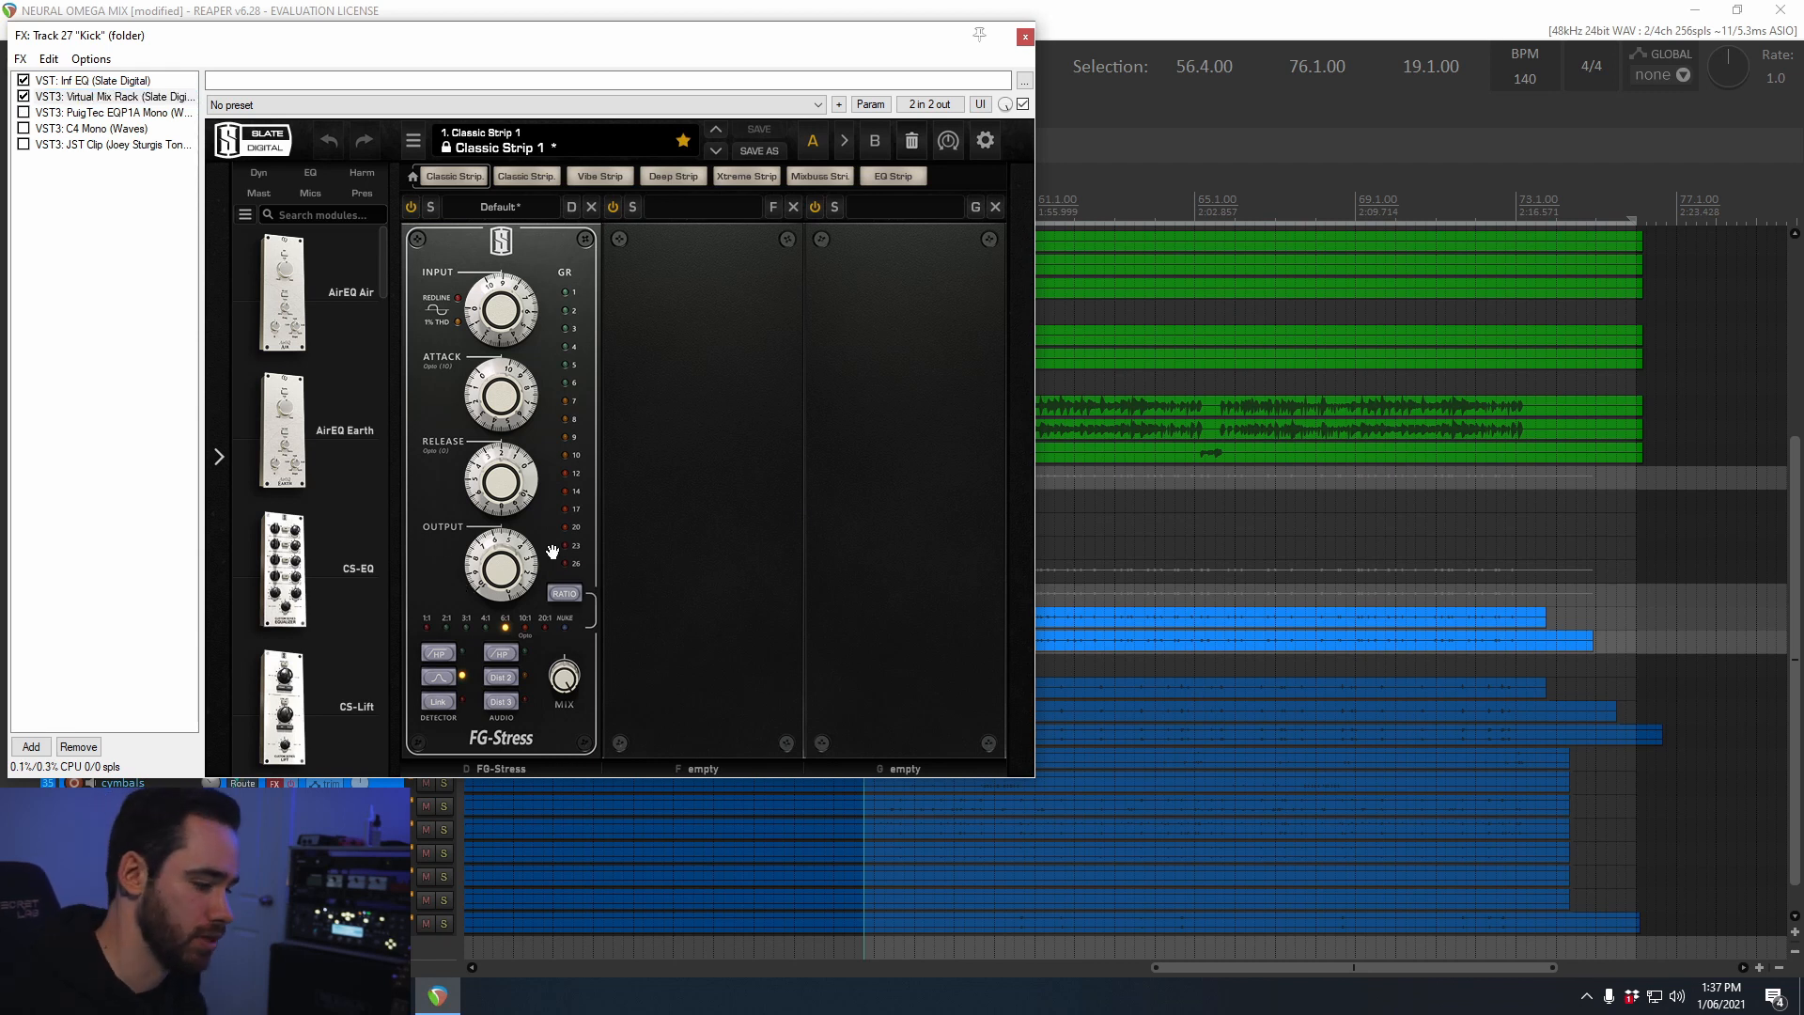
mouse_move(511, 415)
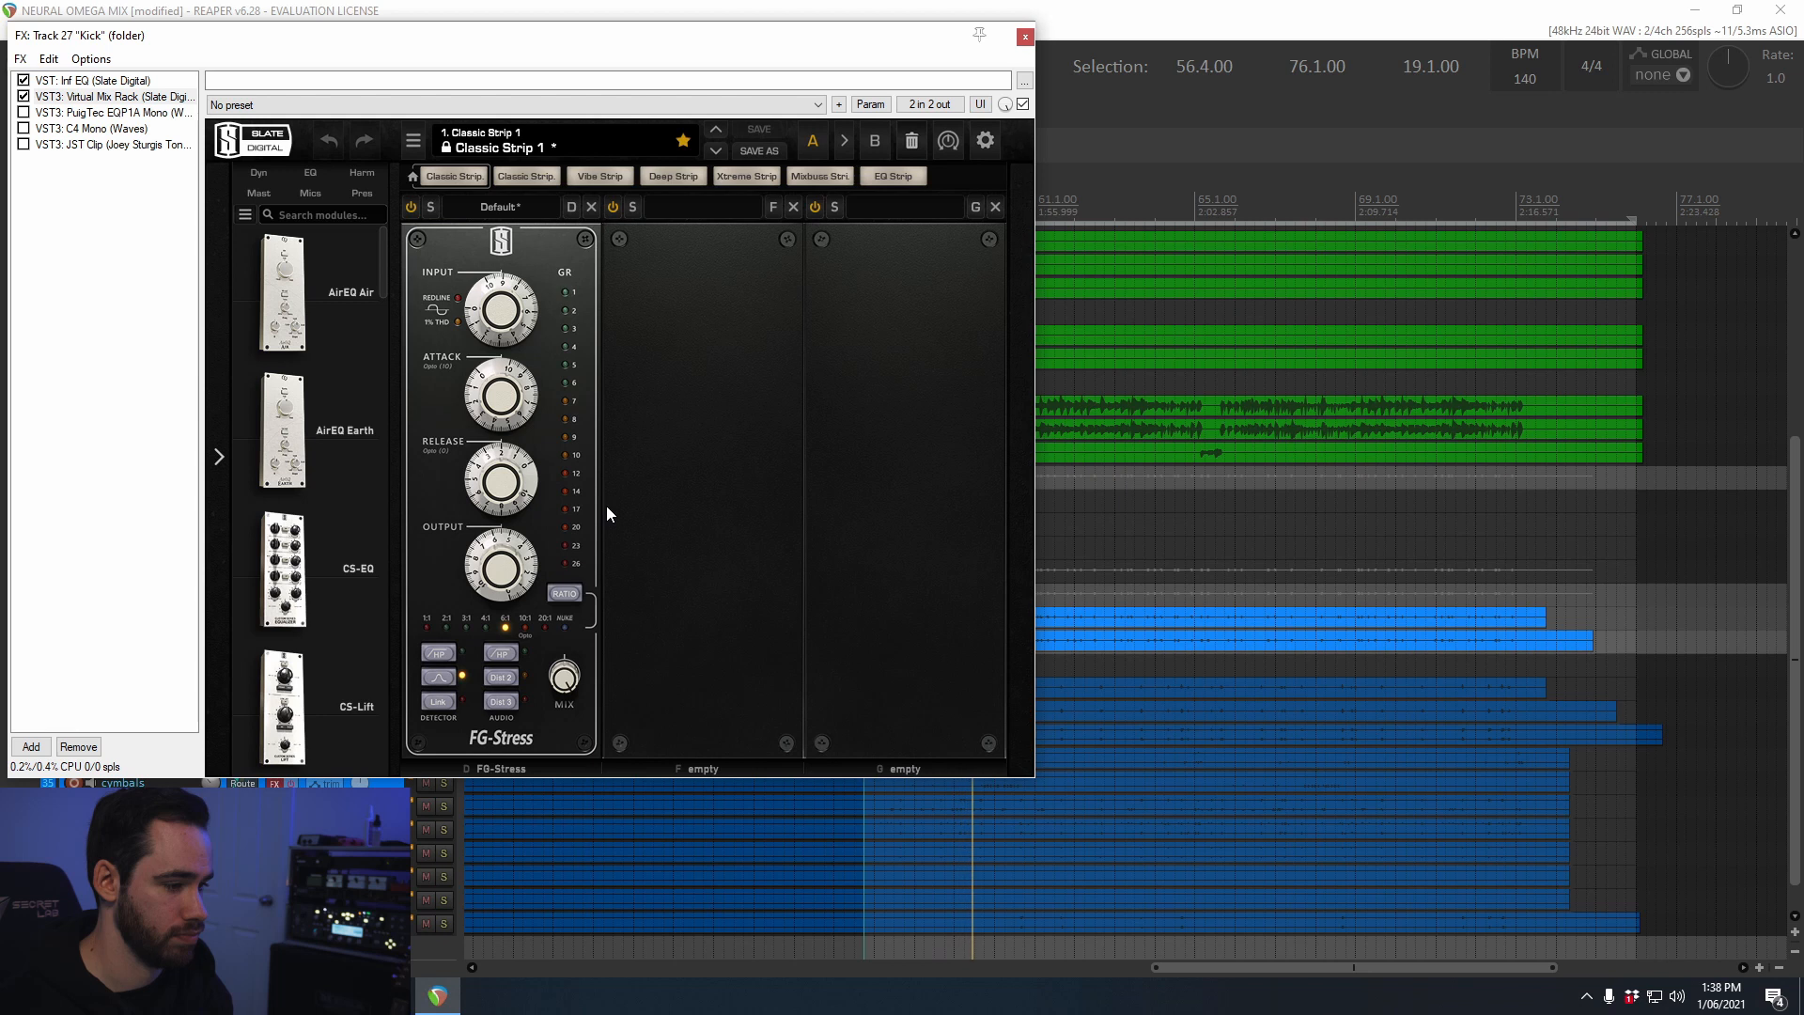
left_click(23, 97)
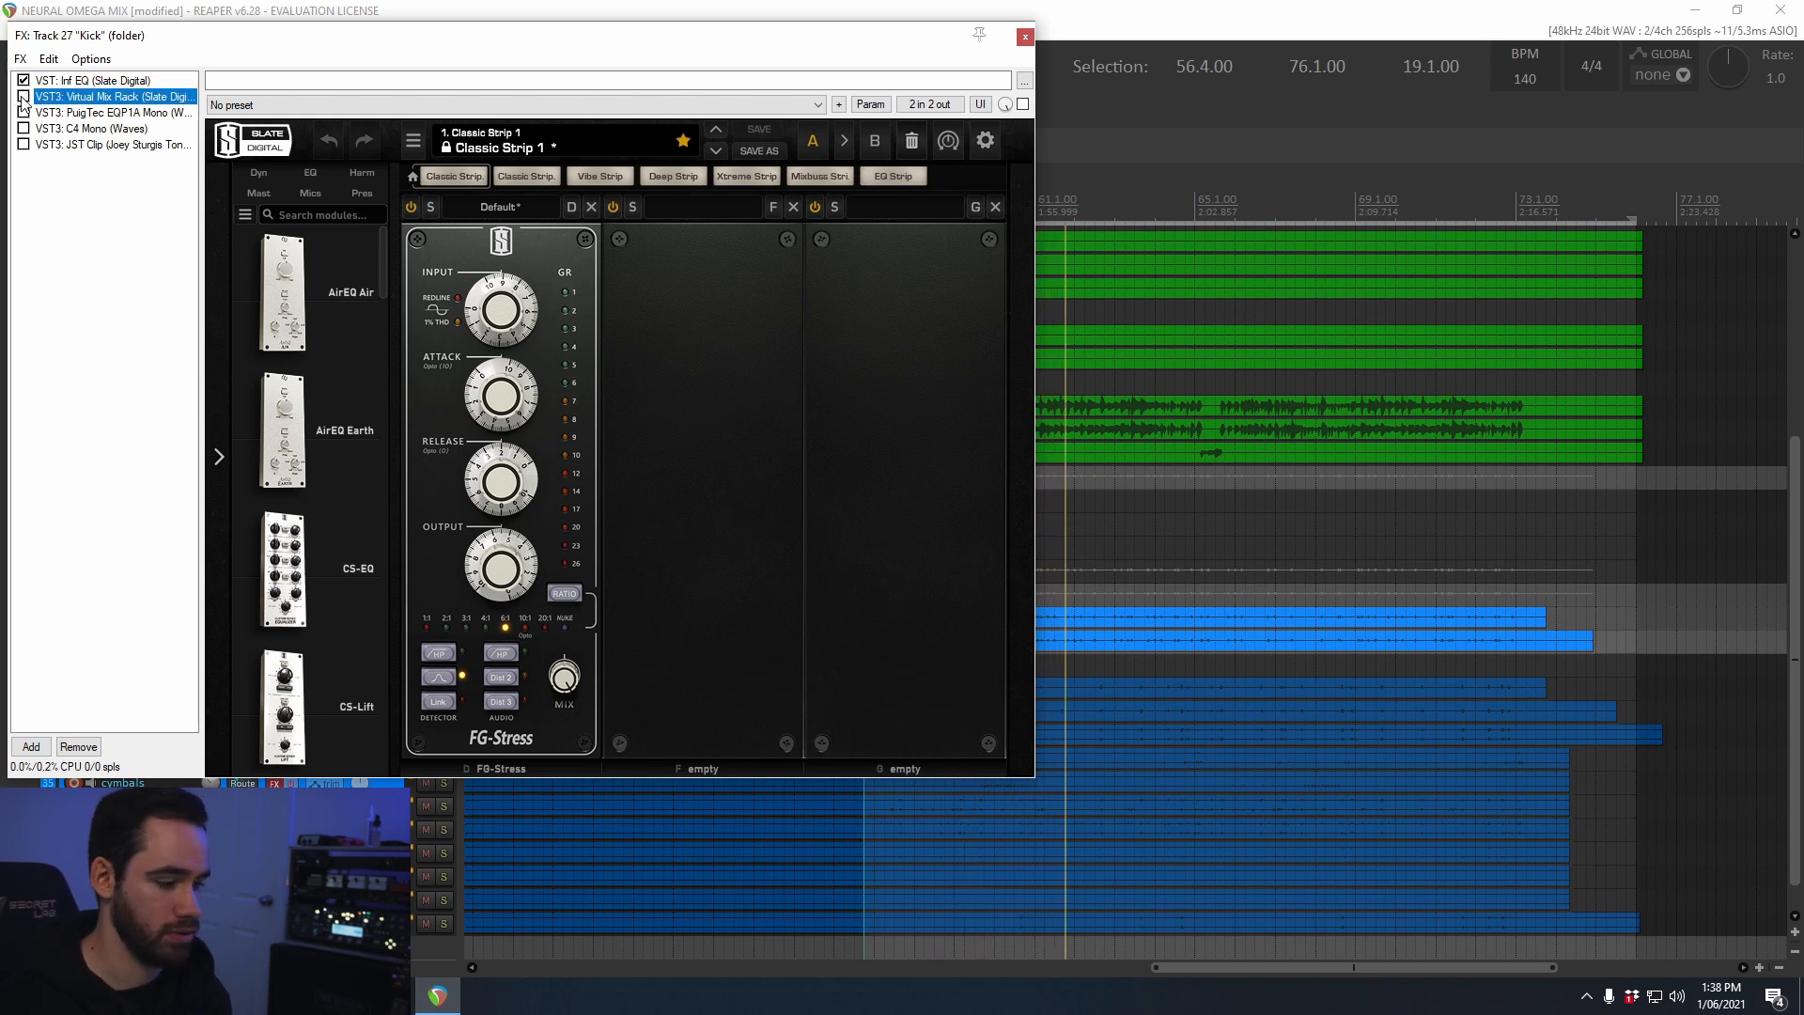
left_click(24, 97)
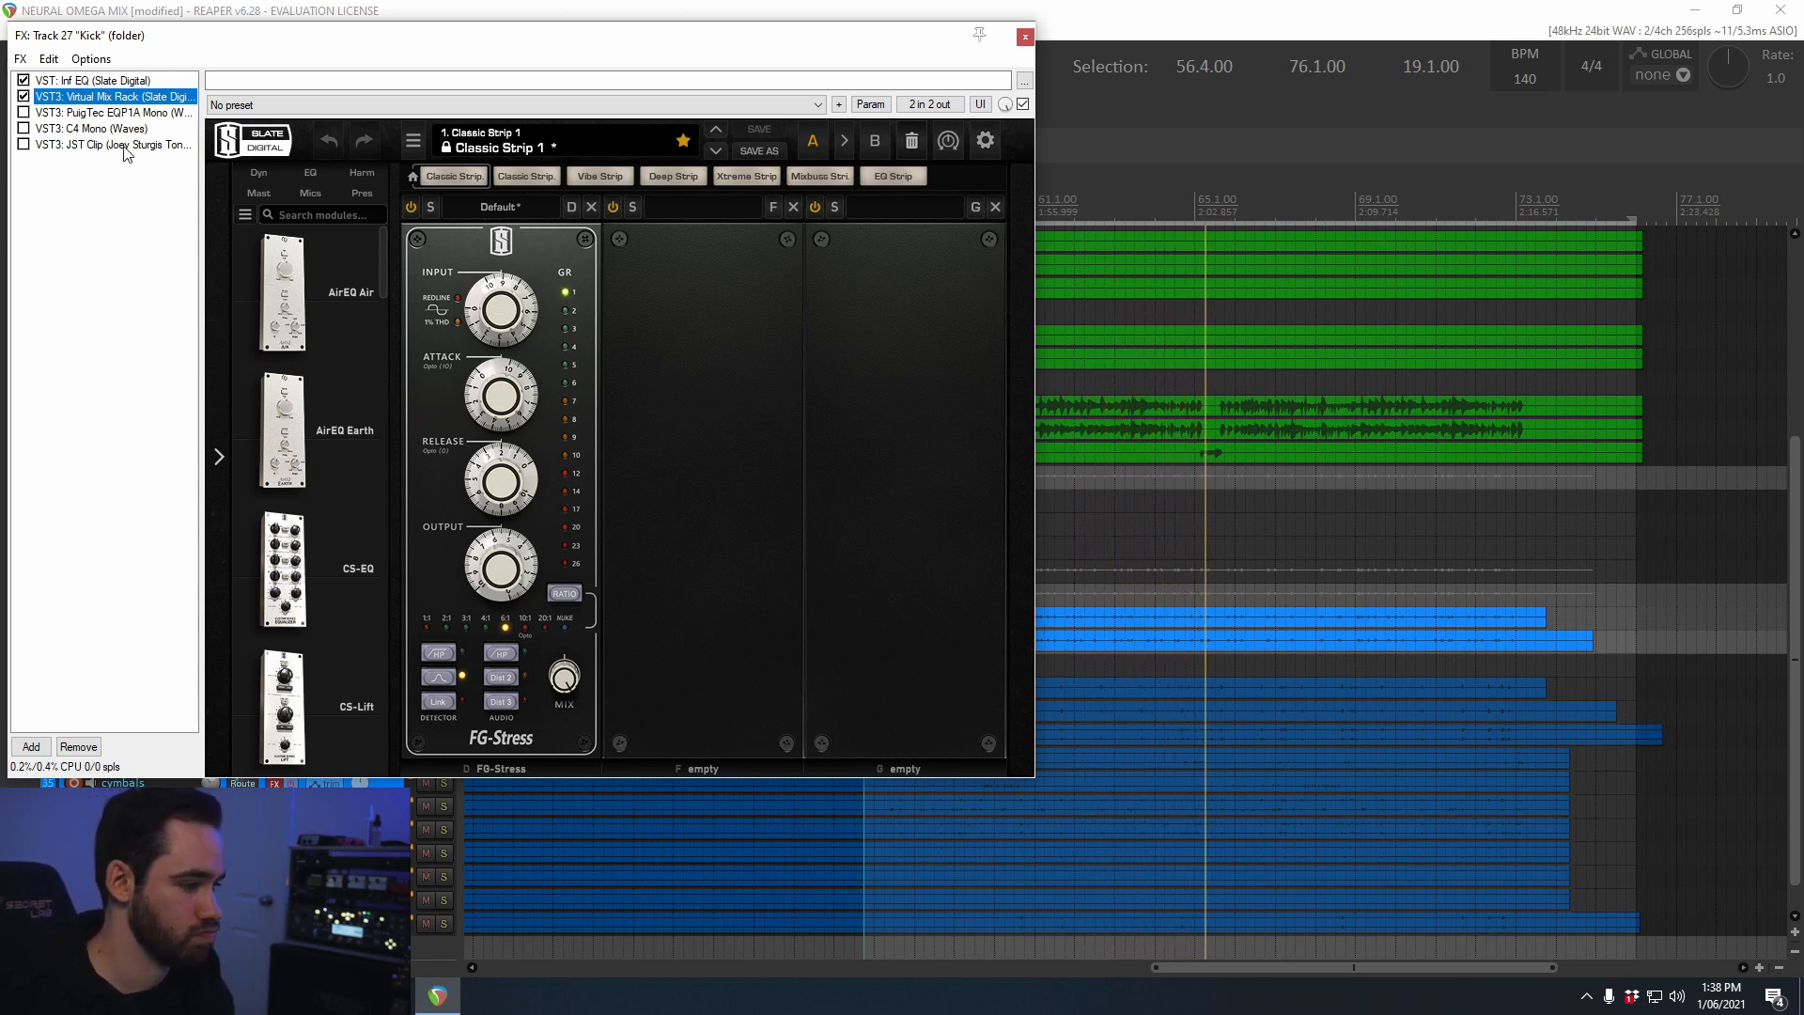
Step: Enable PuigTec EQP1A Mono on the Kick folder, show its settings, and play the kick through it
left_click(24, 112)
left_click(72, 112)
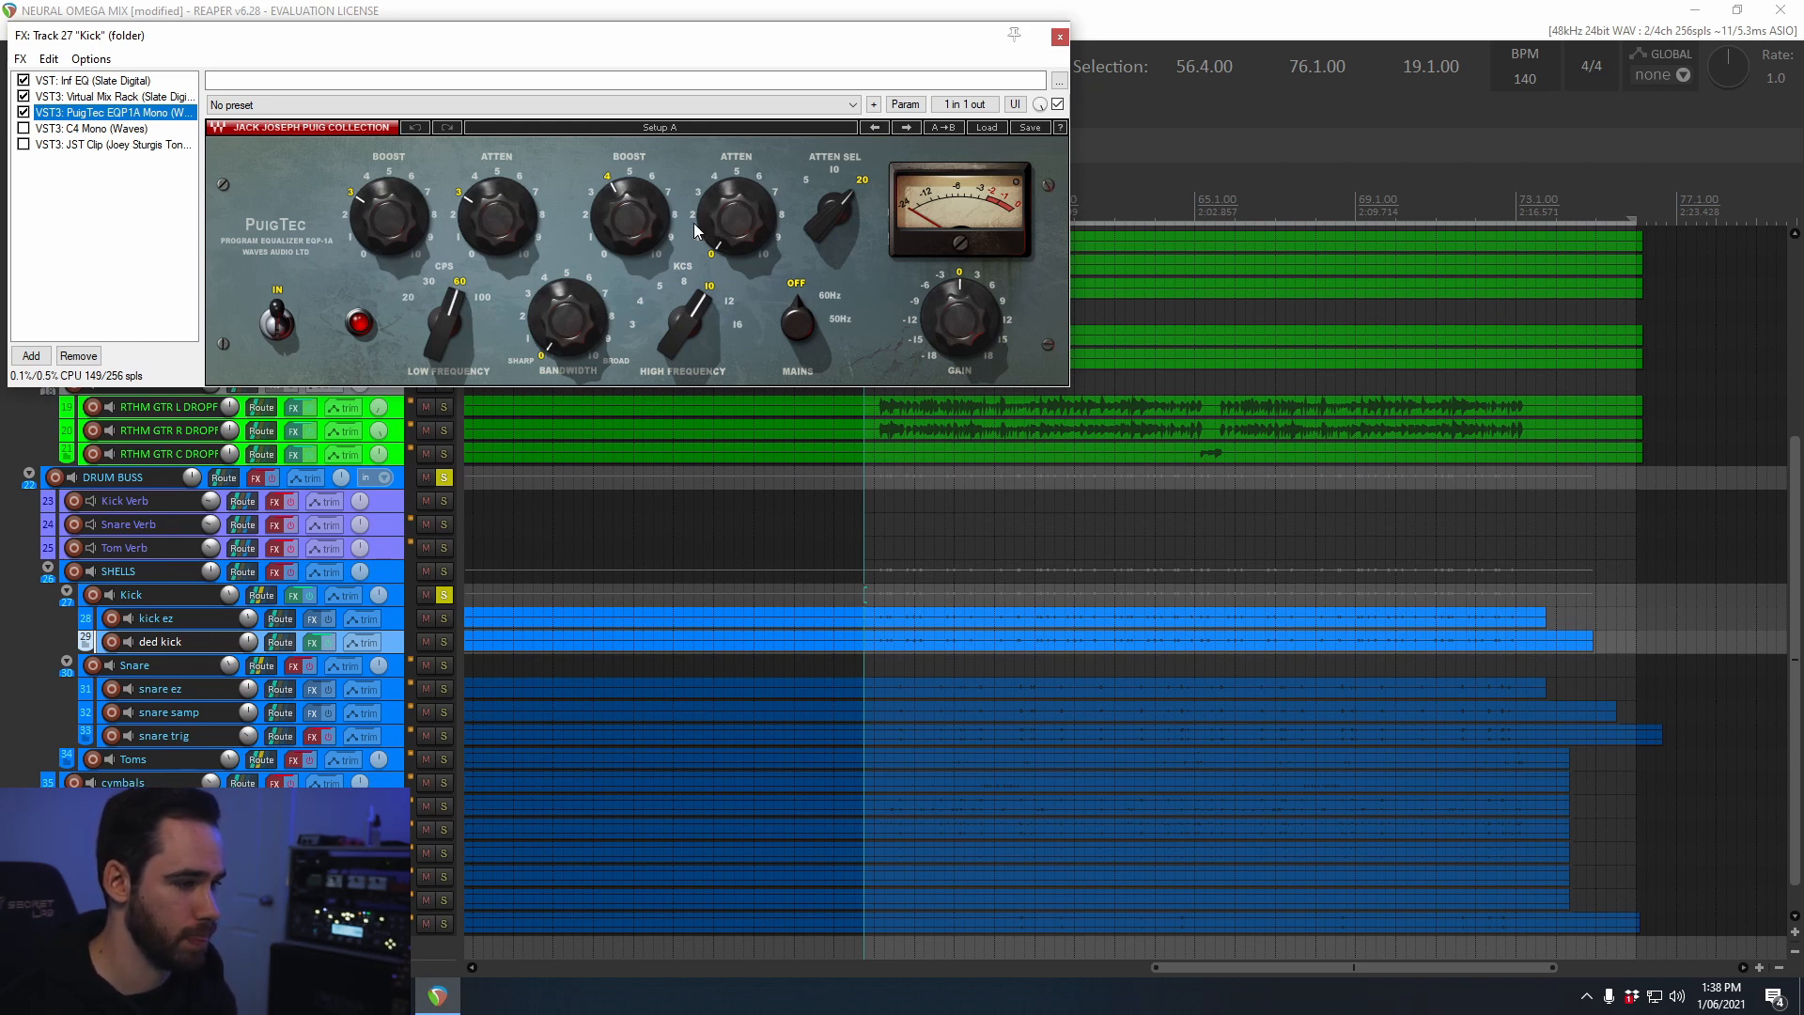
key("space")
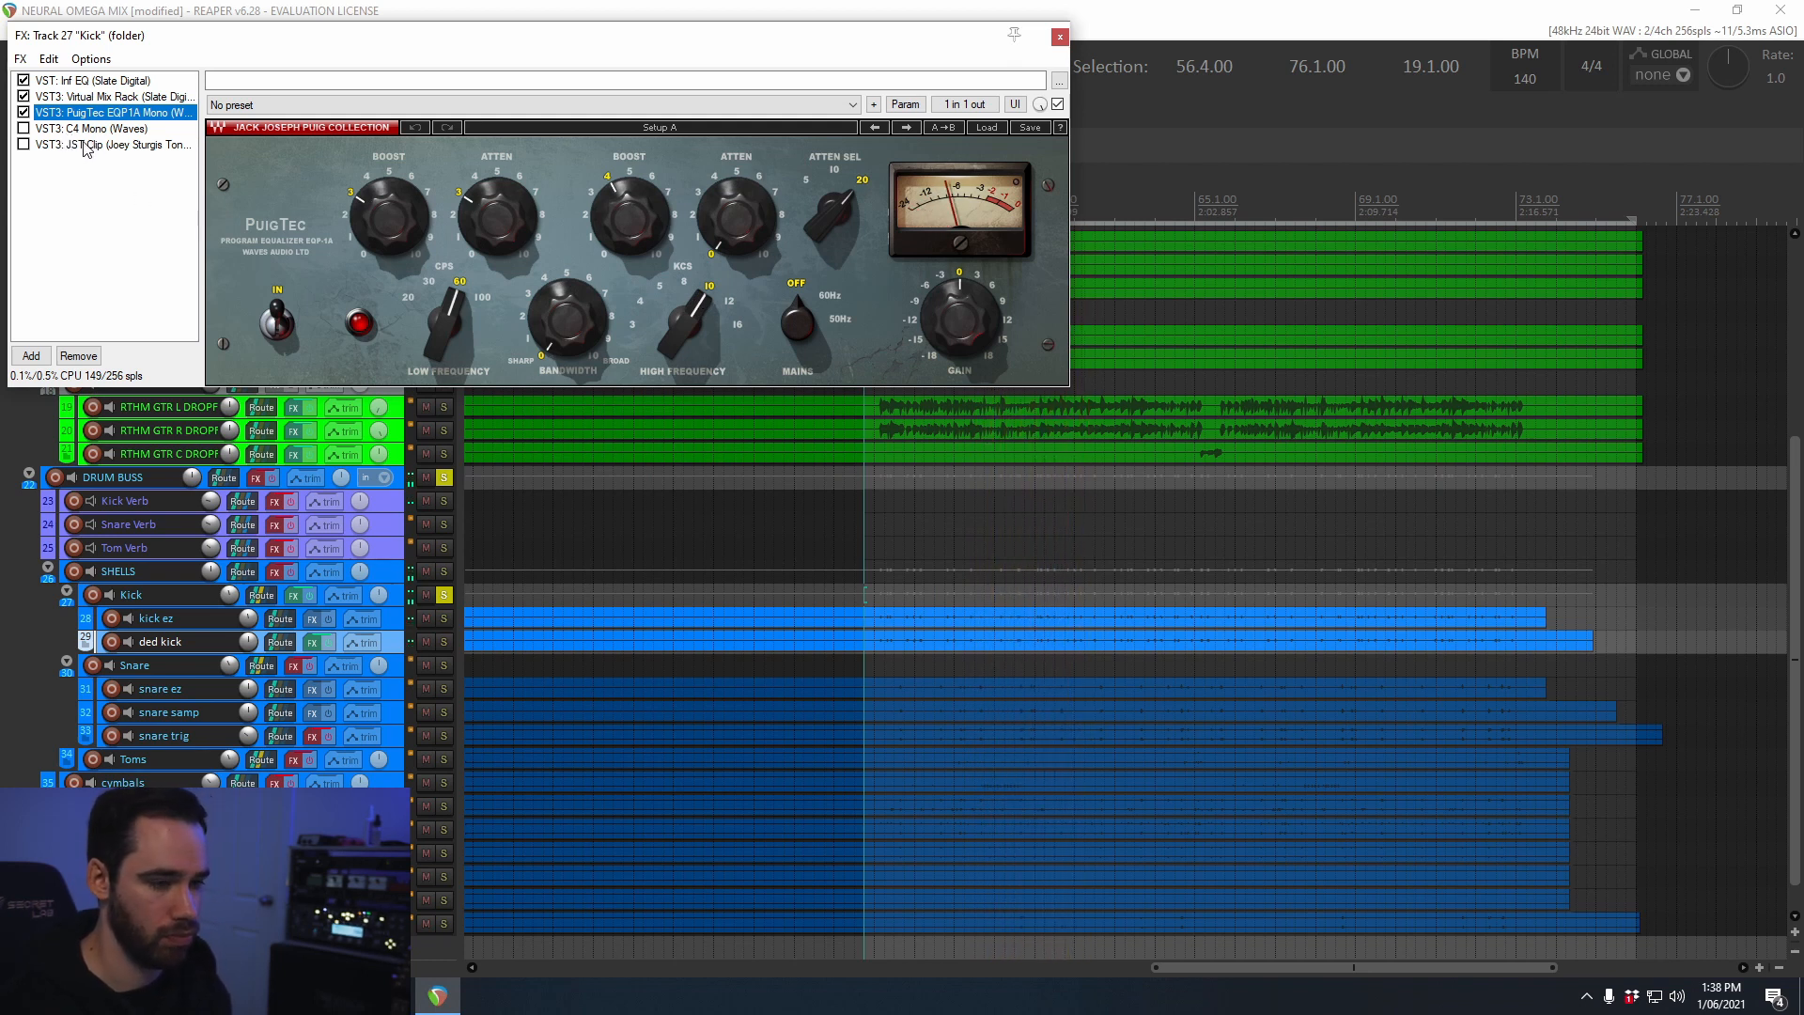
Step: Enable C4 Mono on the Kick folder, show its settings, and compare the playing kick with it bypassed and active
left_click(23, 128)
left_click(72, 130)
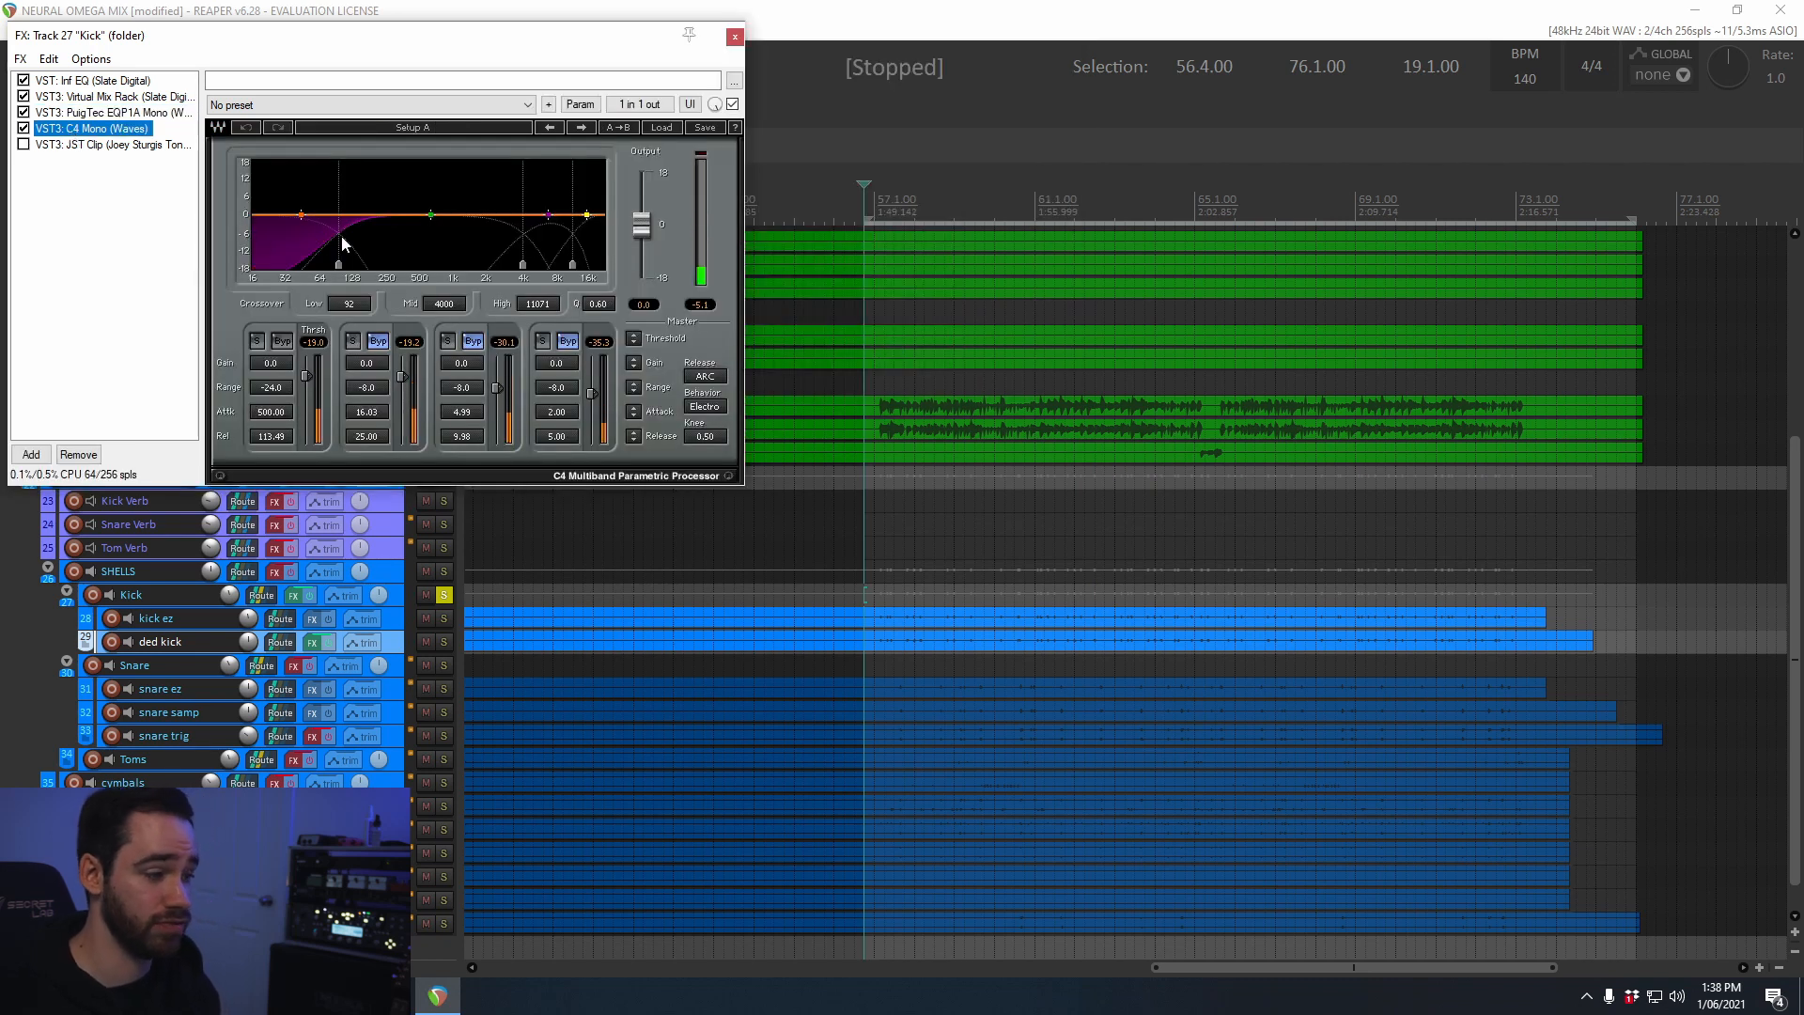
key("space")
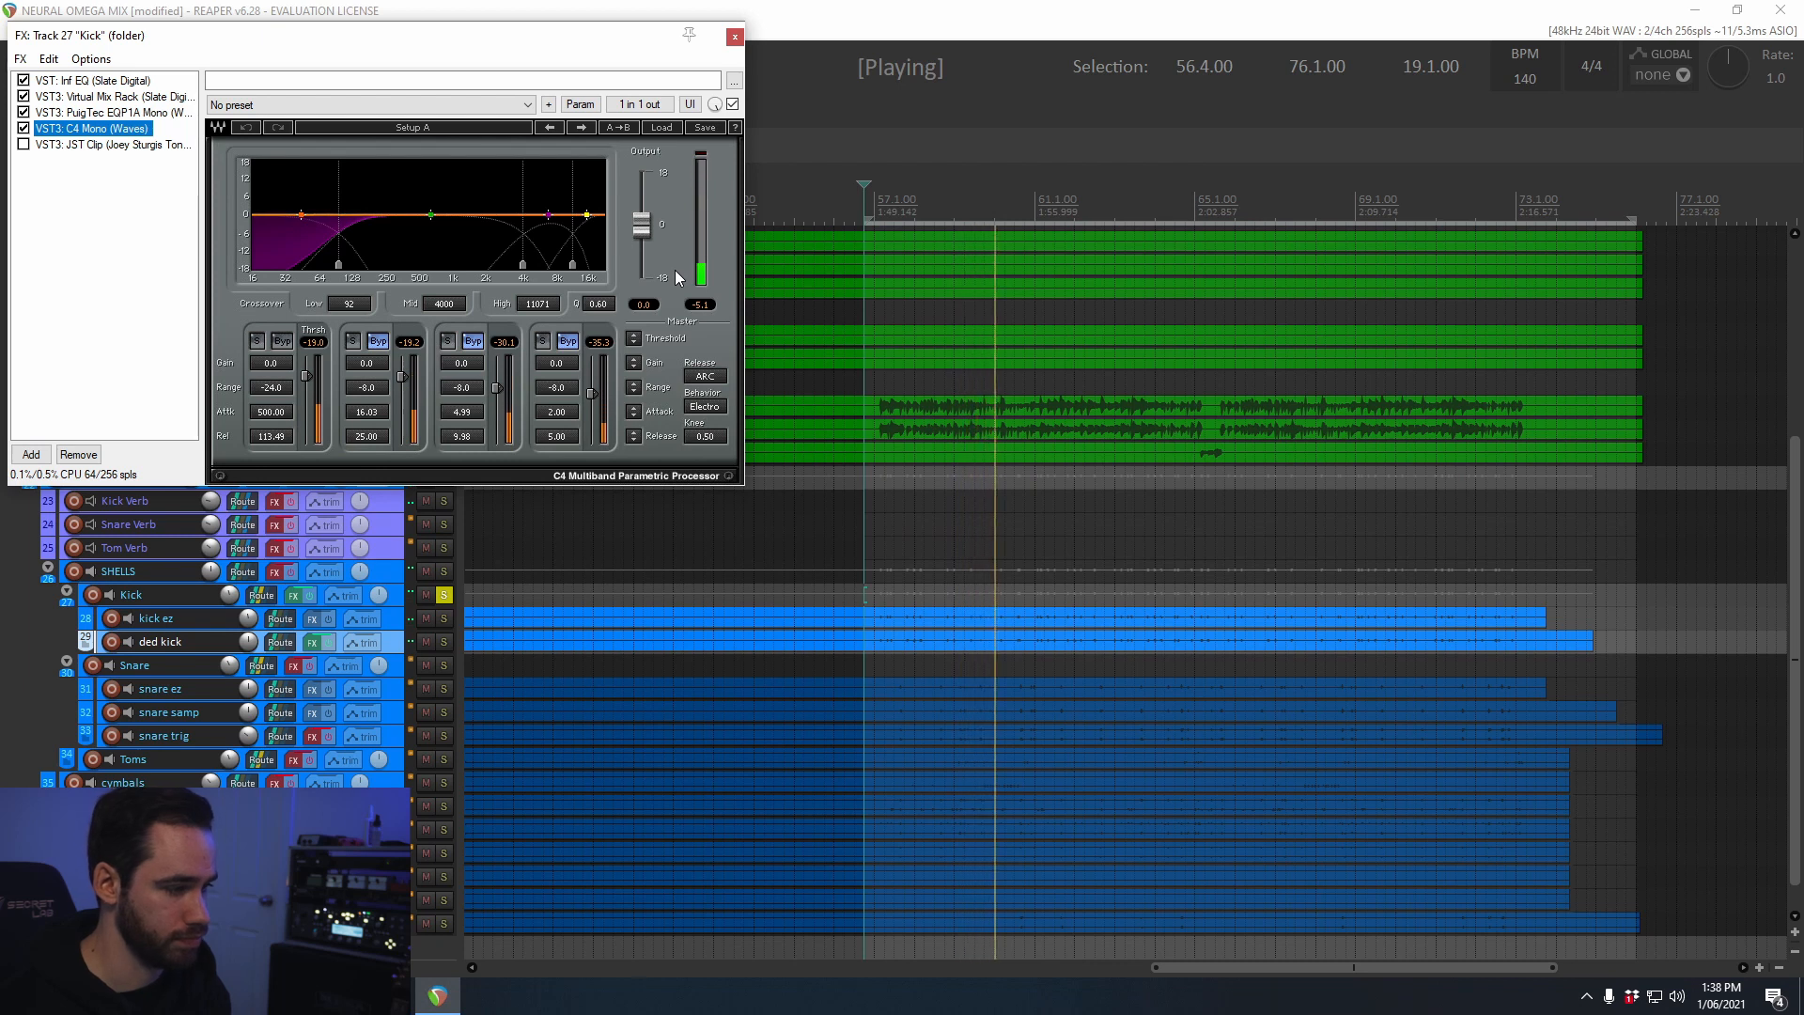
left_click(24, 129)
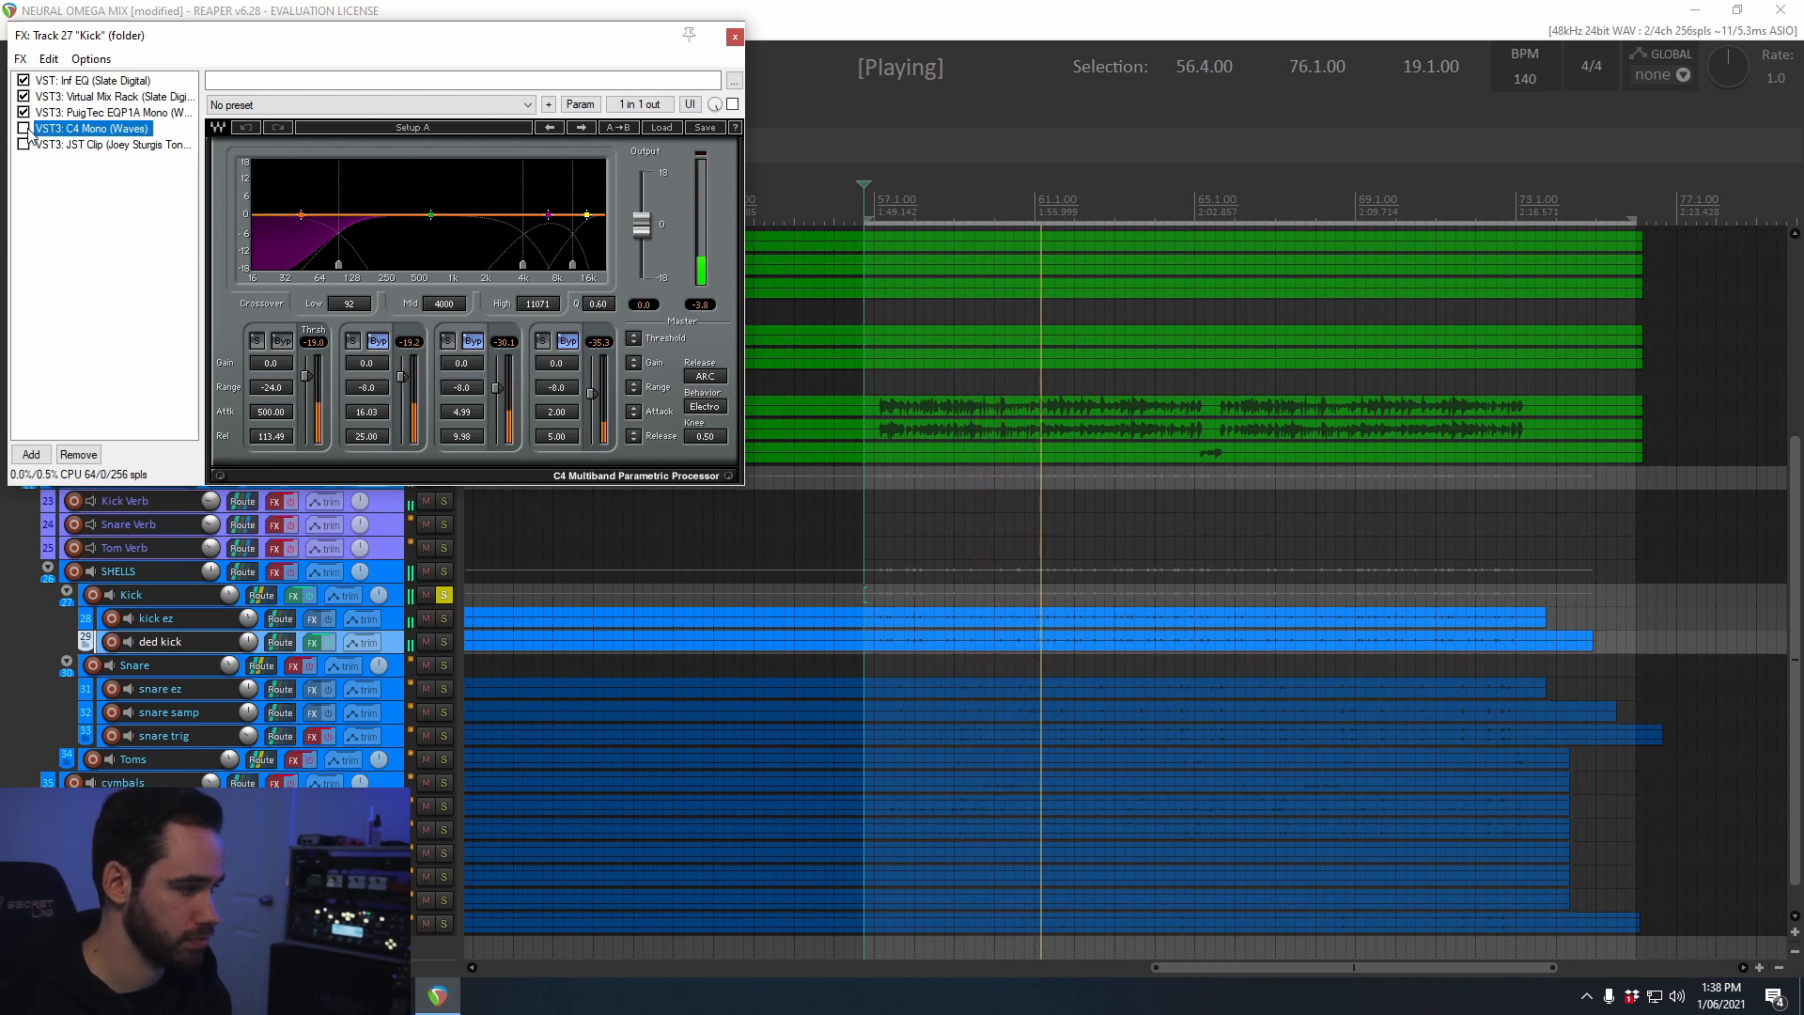
left_click(24, 129)
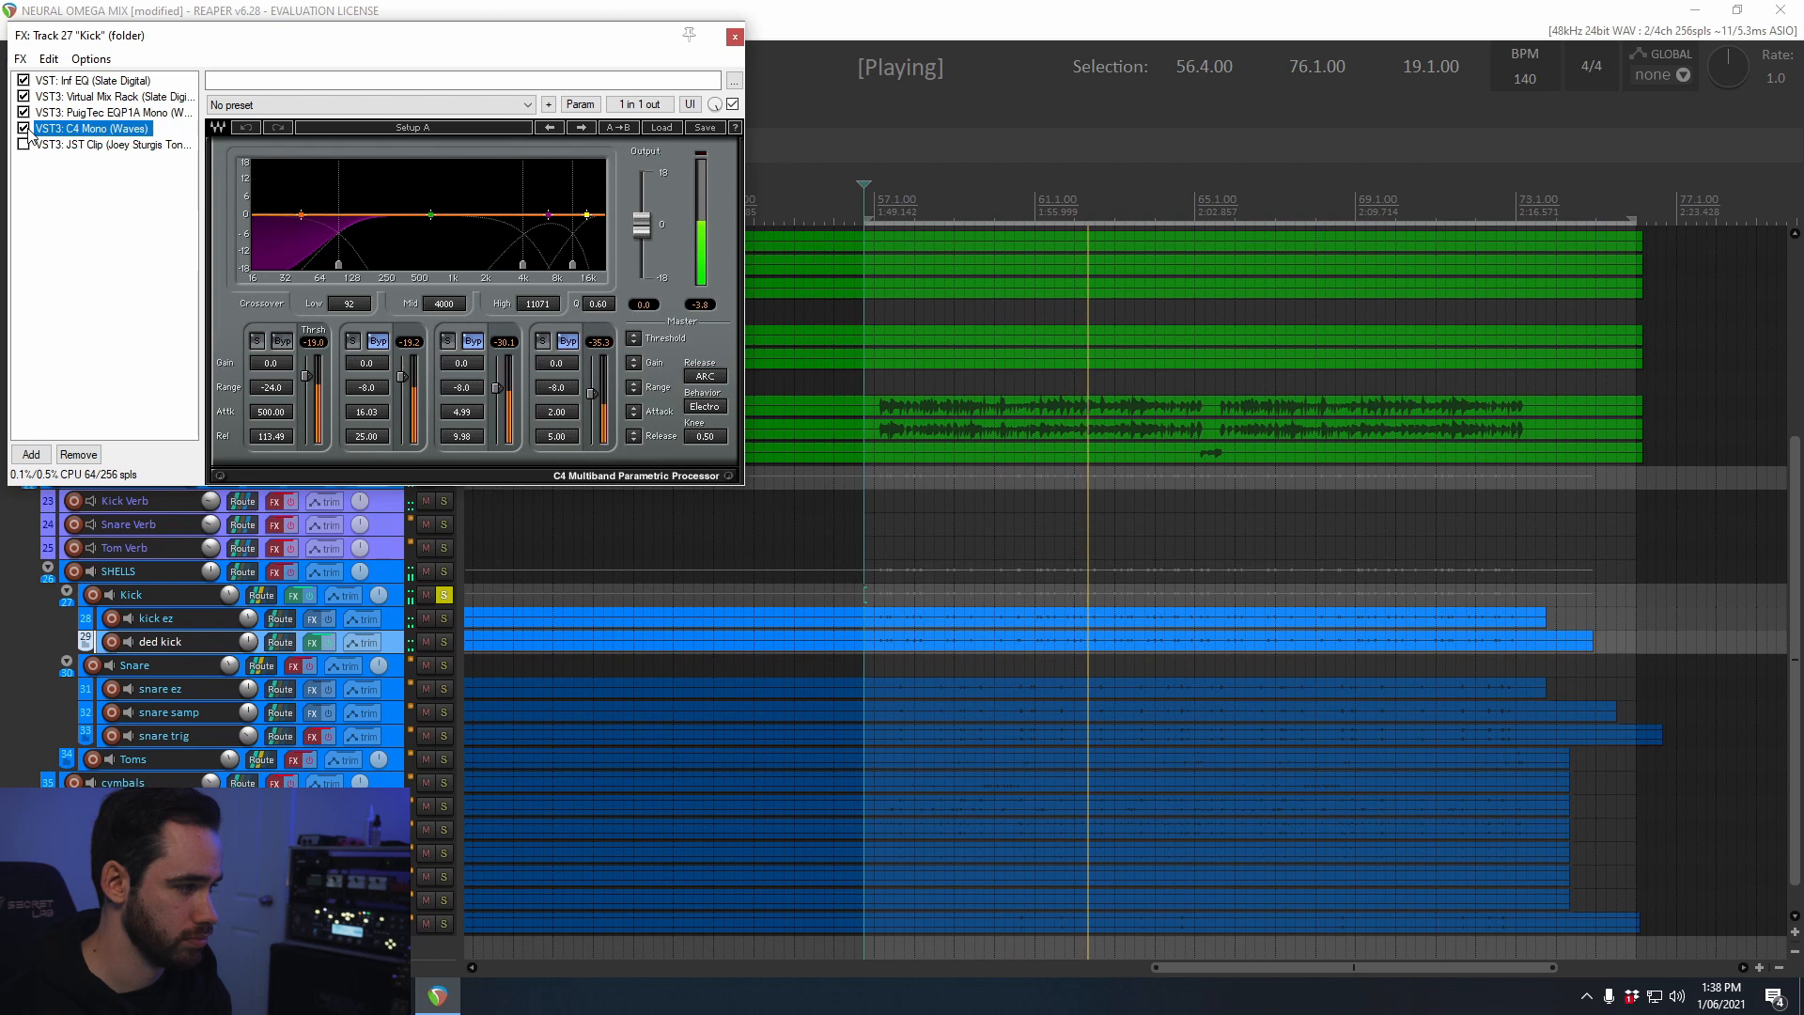
Step: Enable JST Clip on the Kick folder, show its settings while the kick plays, and close the chain and stop playback
left_click(23, 145)
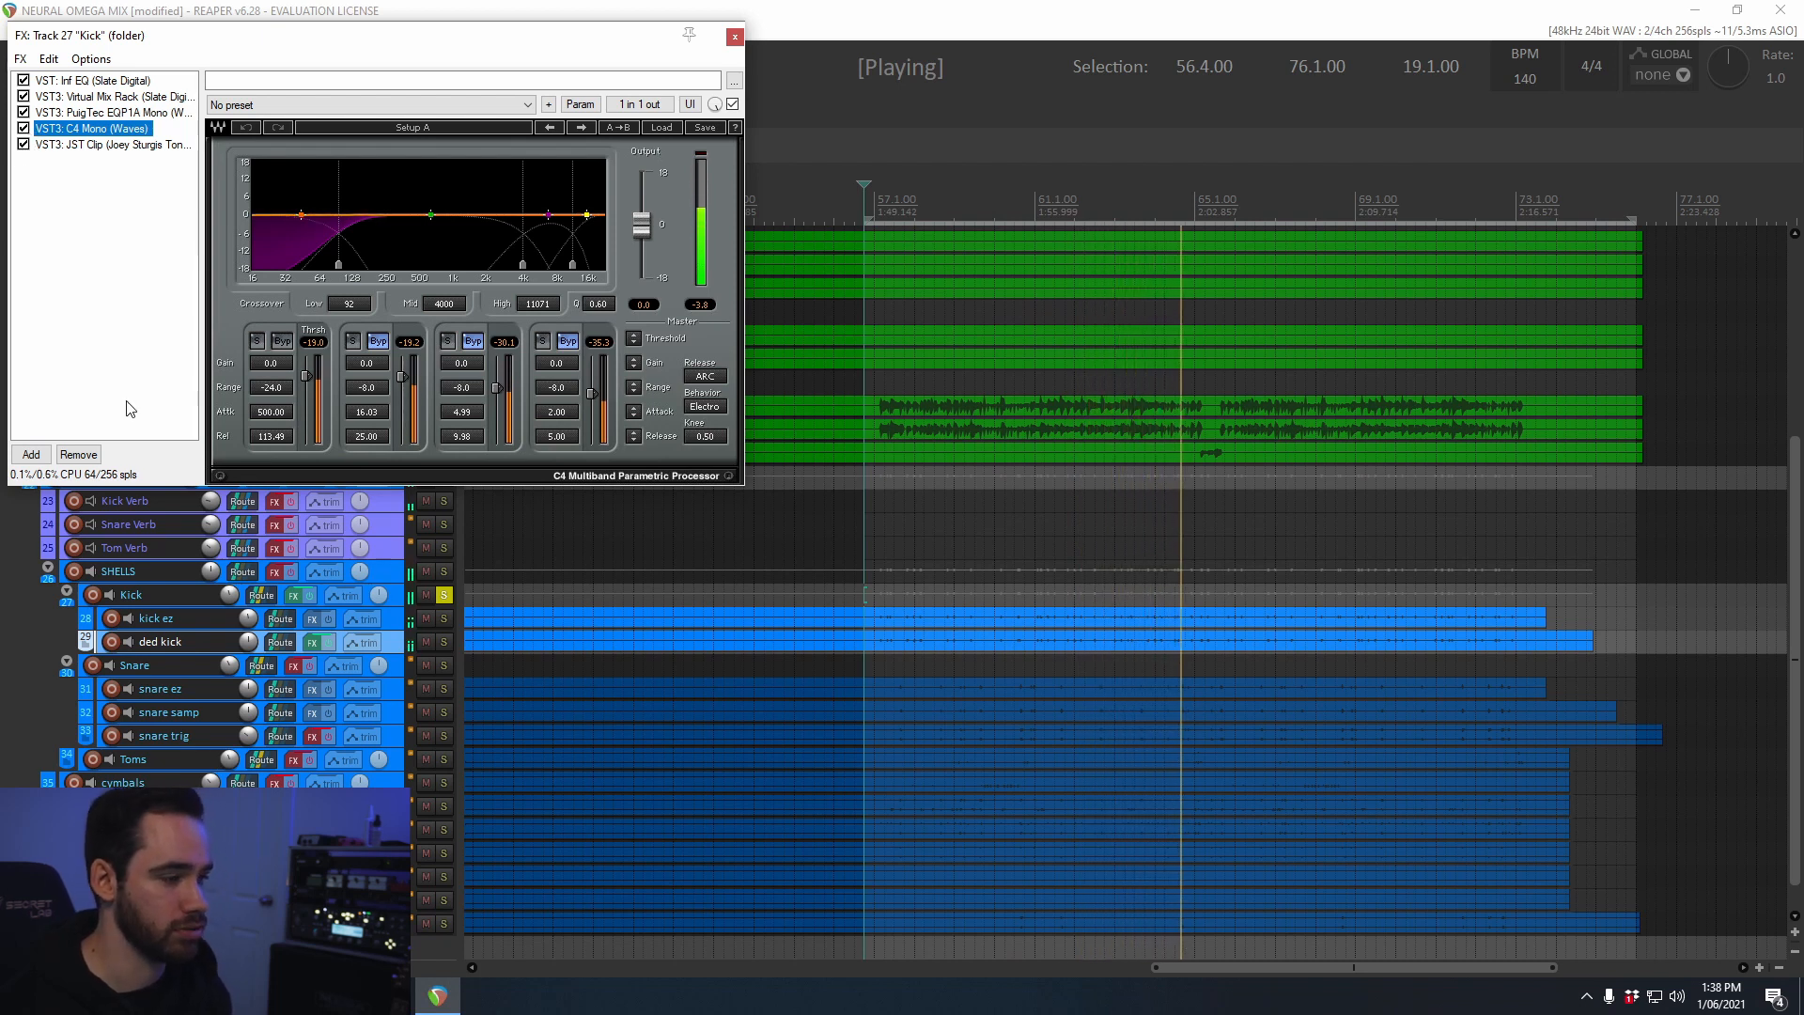
left_click(161, 148)
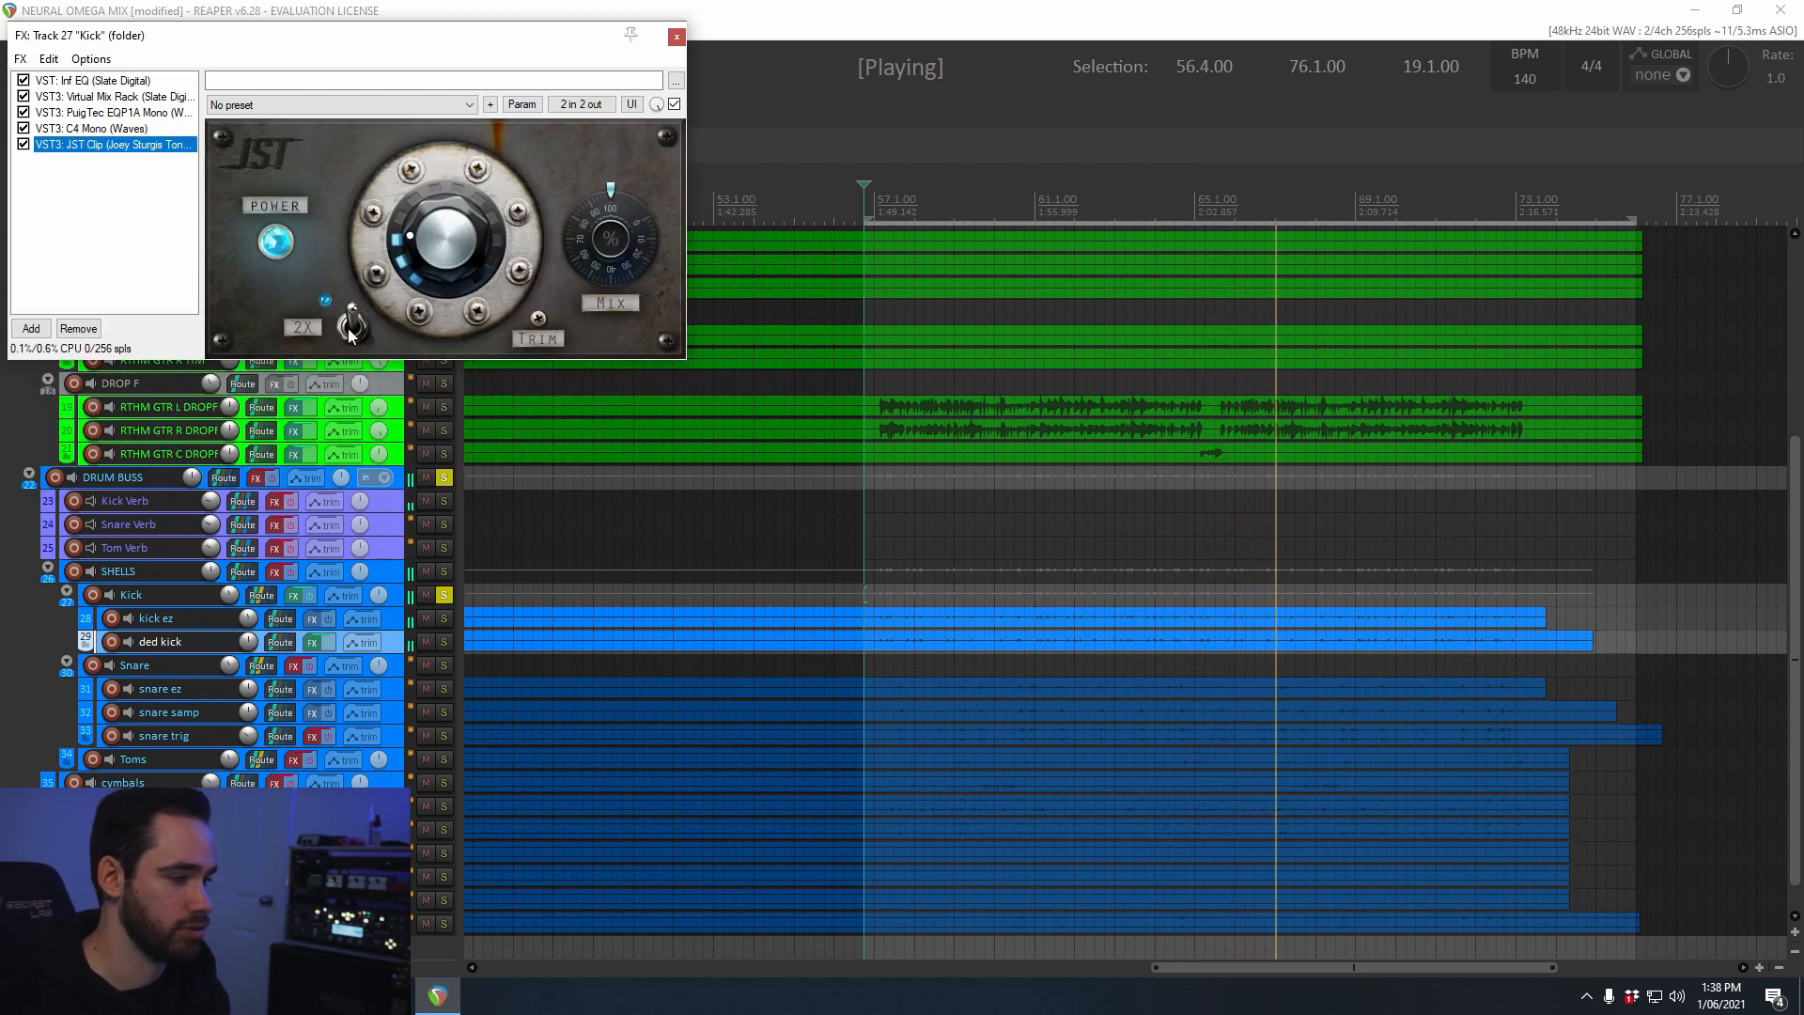
left_click(541, 324)
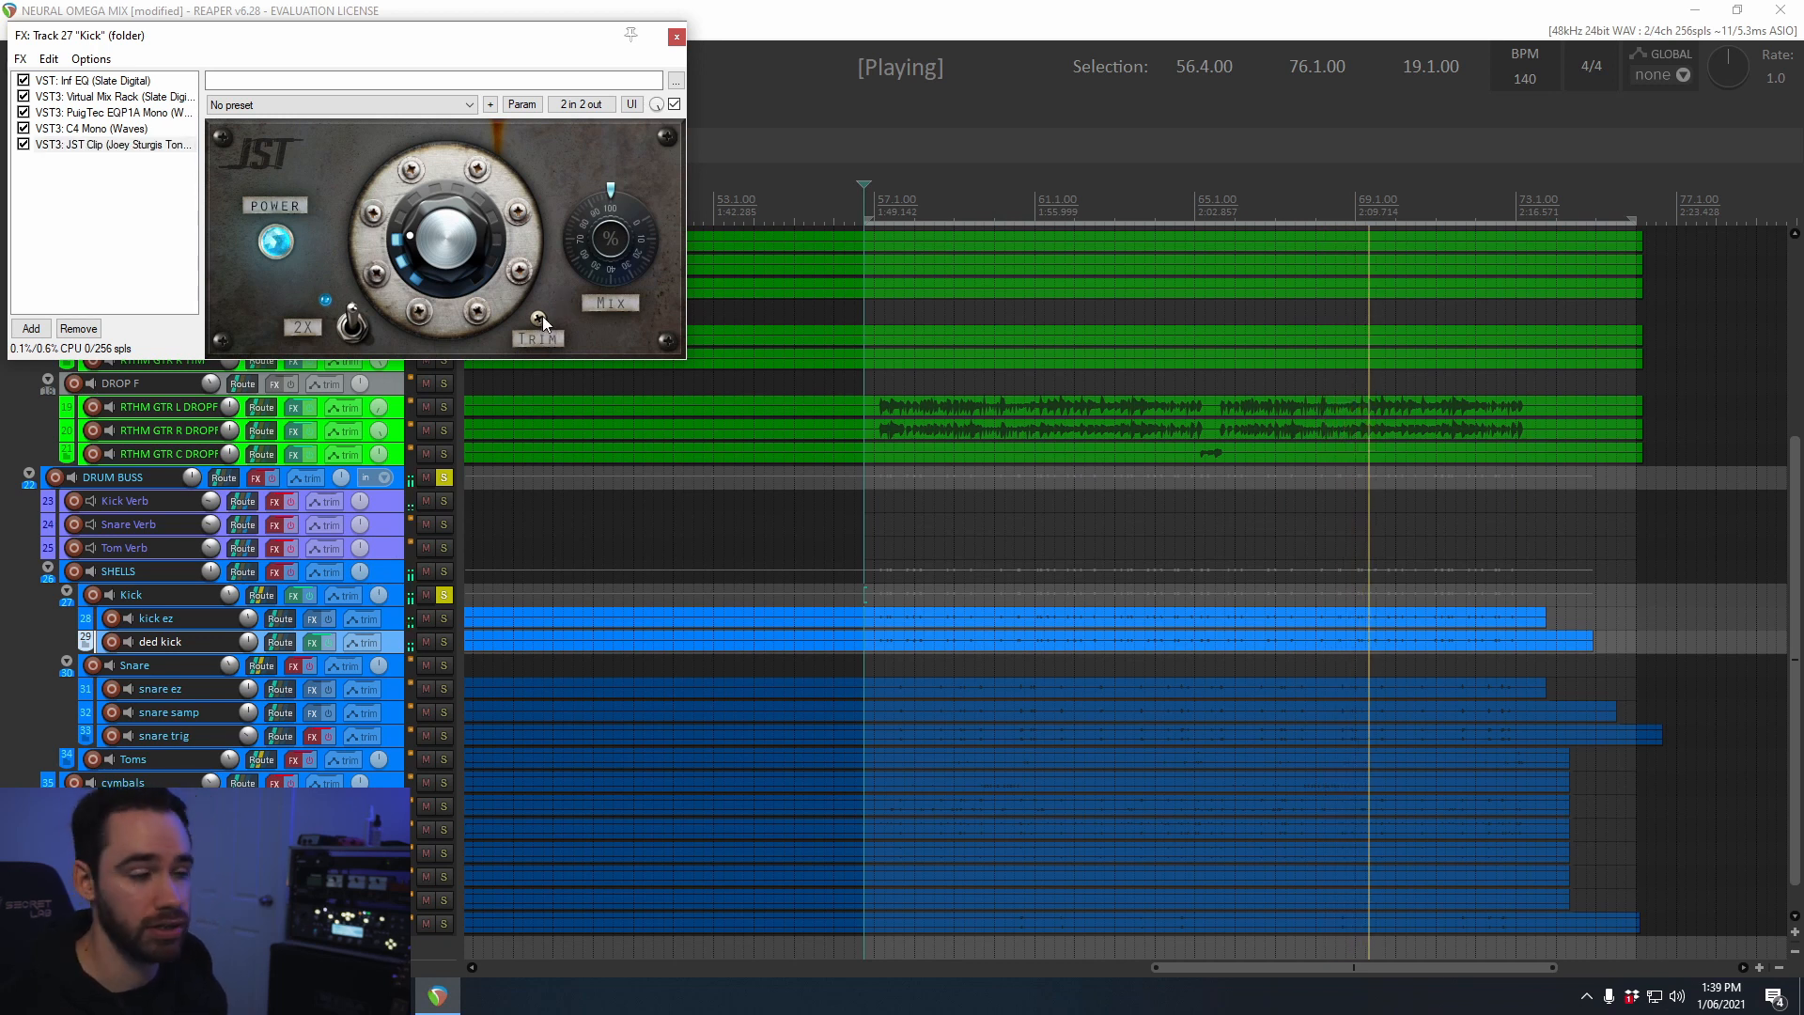
left_click(676, 37)
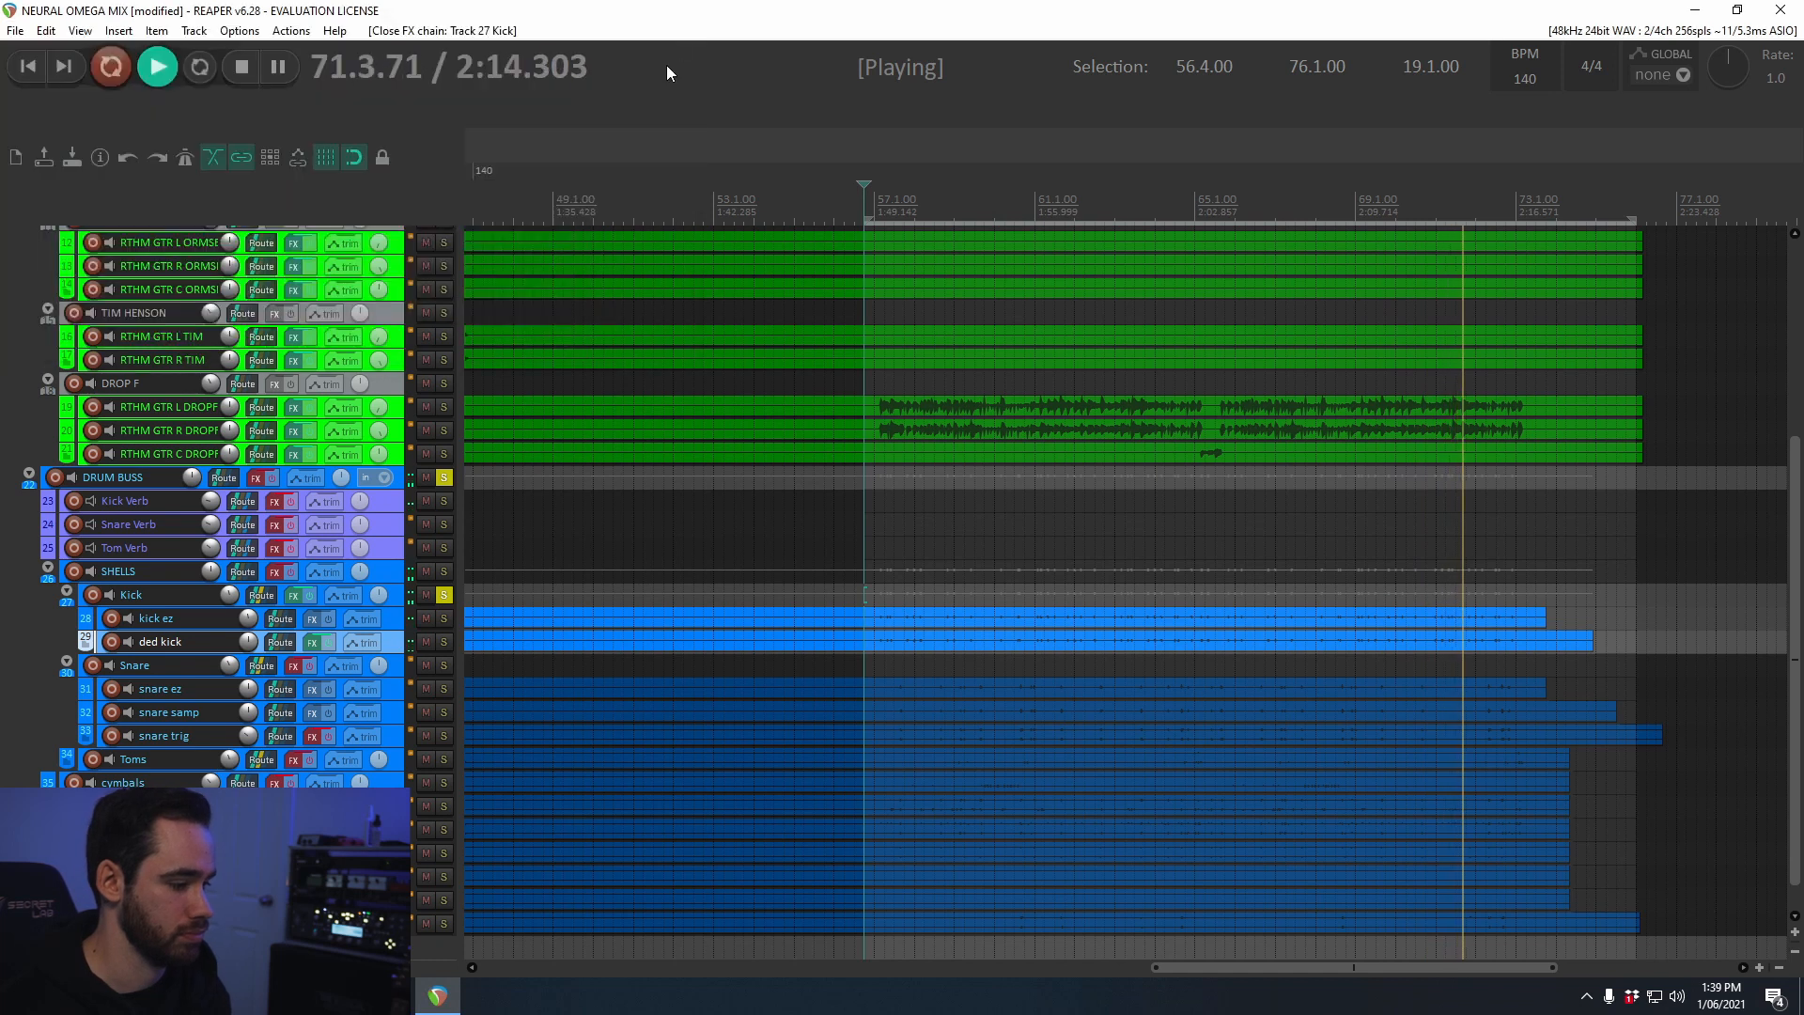
key("space")
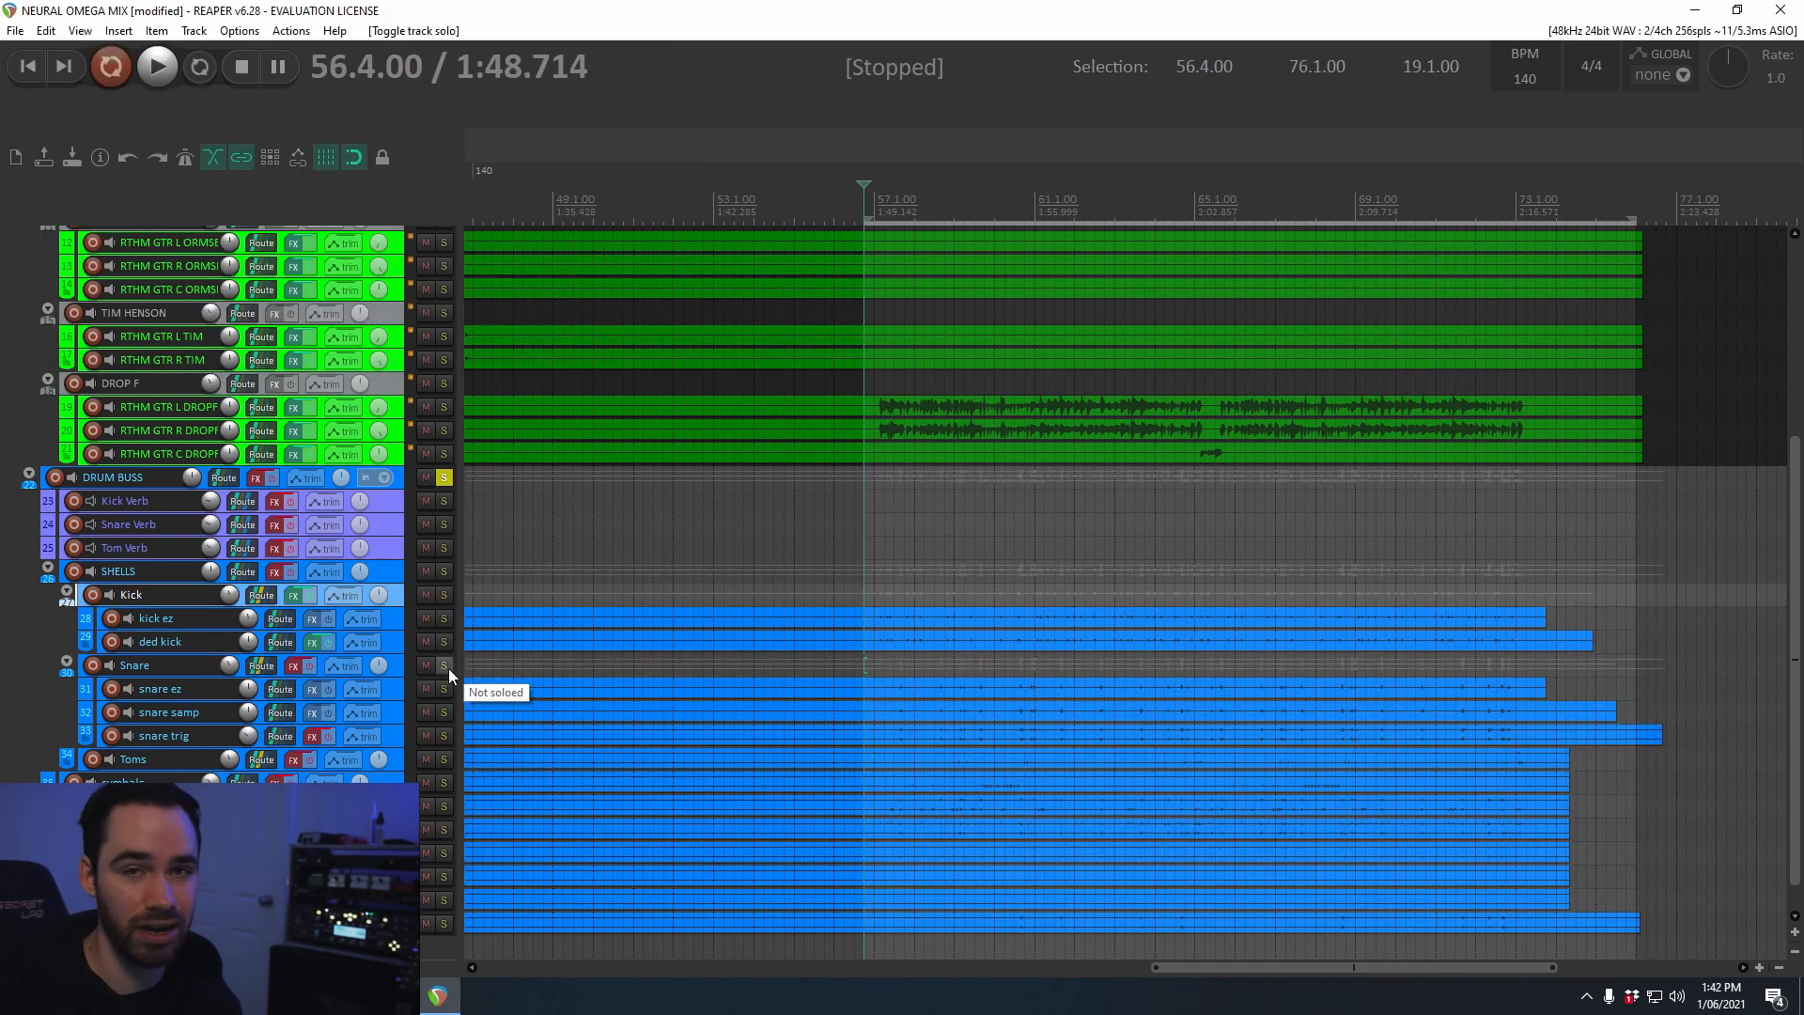
Step: Solo the Snare folder and its snare ez track, and play a short passage of snare ez alone
left_click(446, 666)
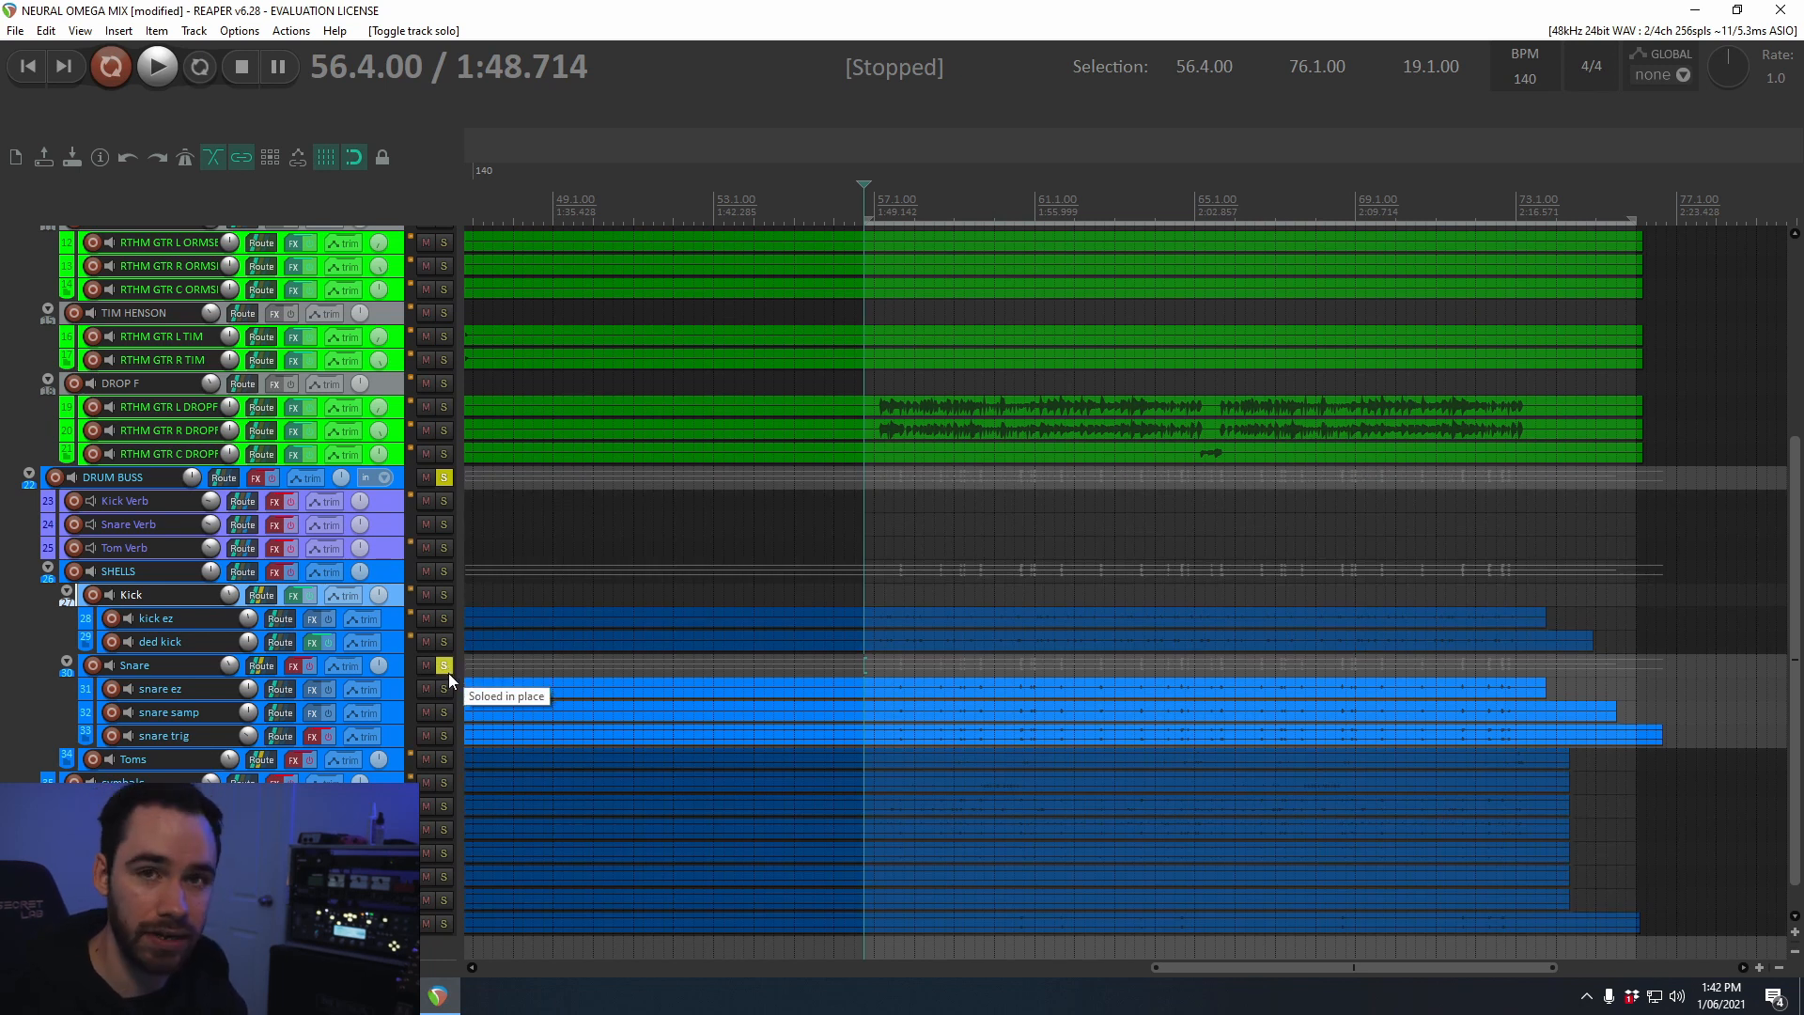
left_click(442, 694)
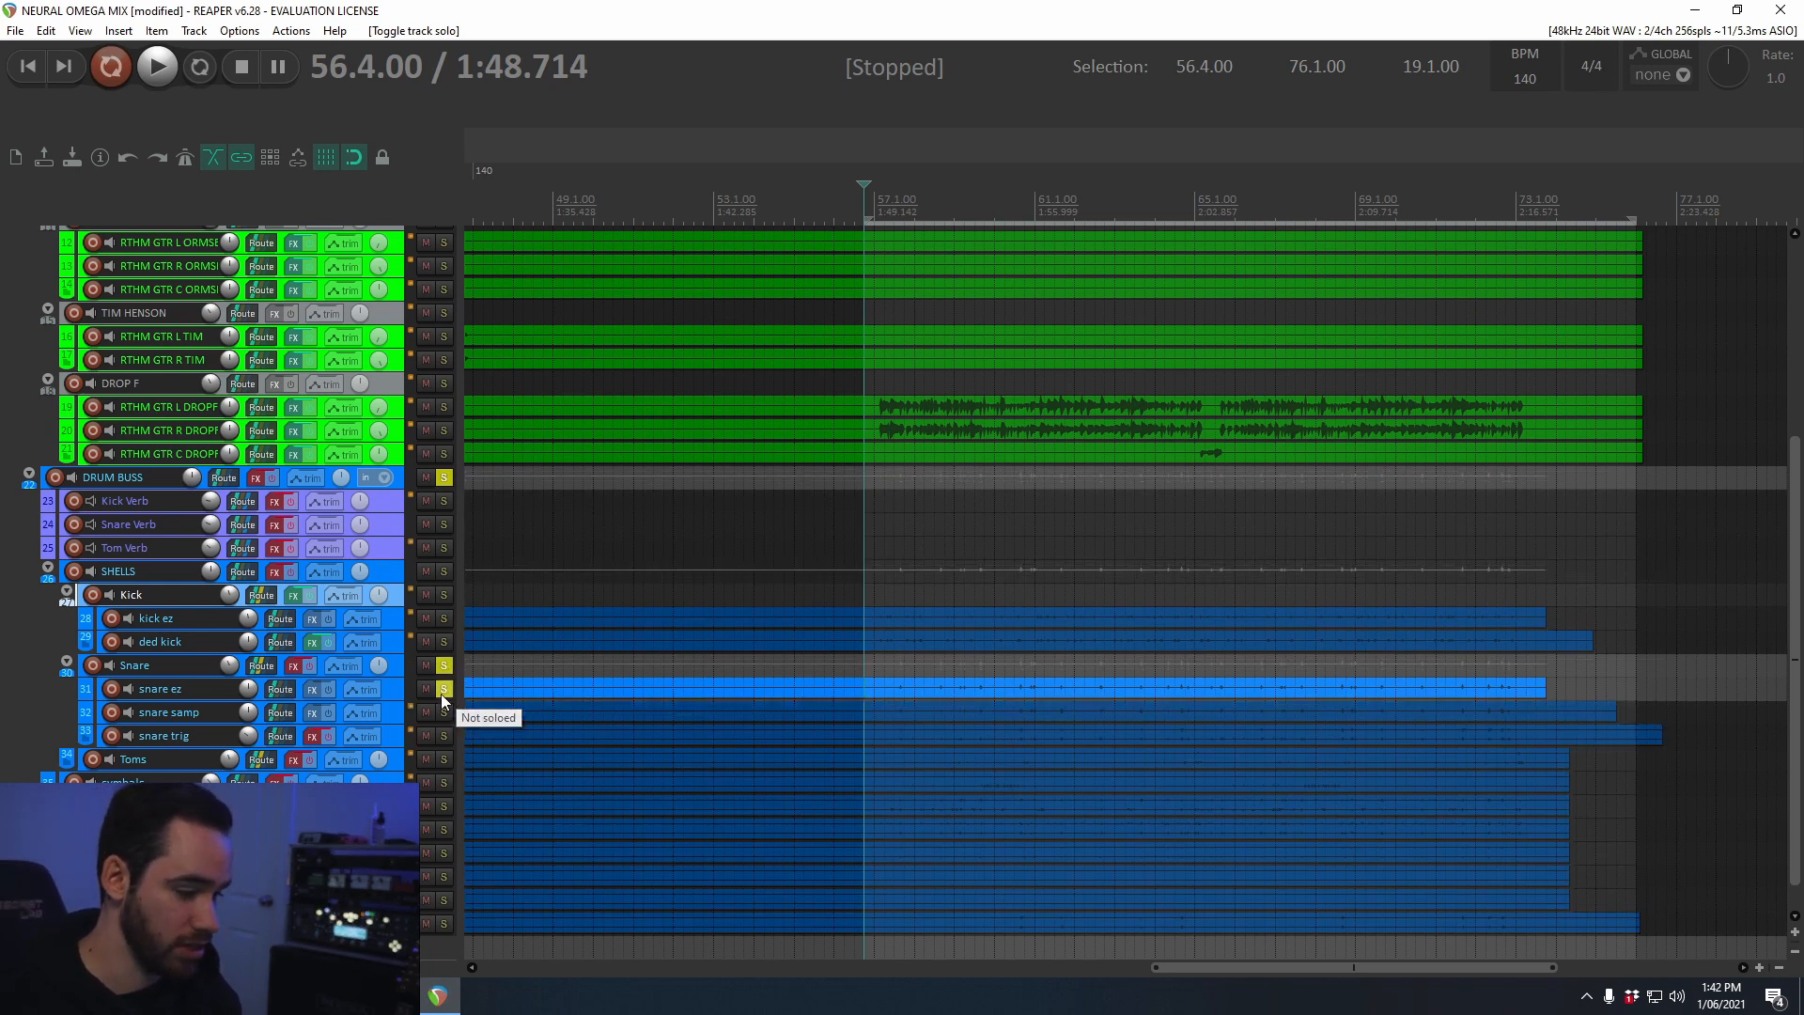
key("space")
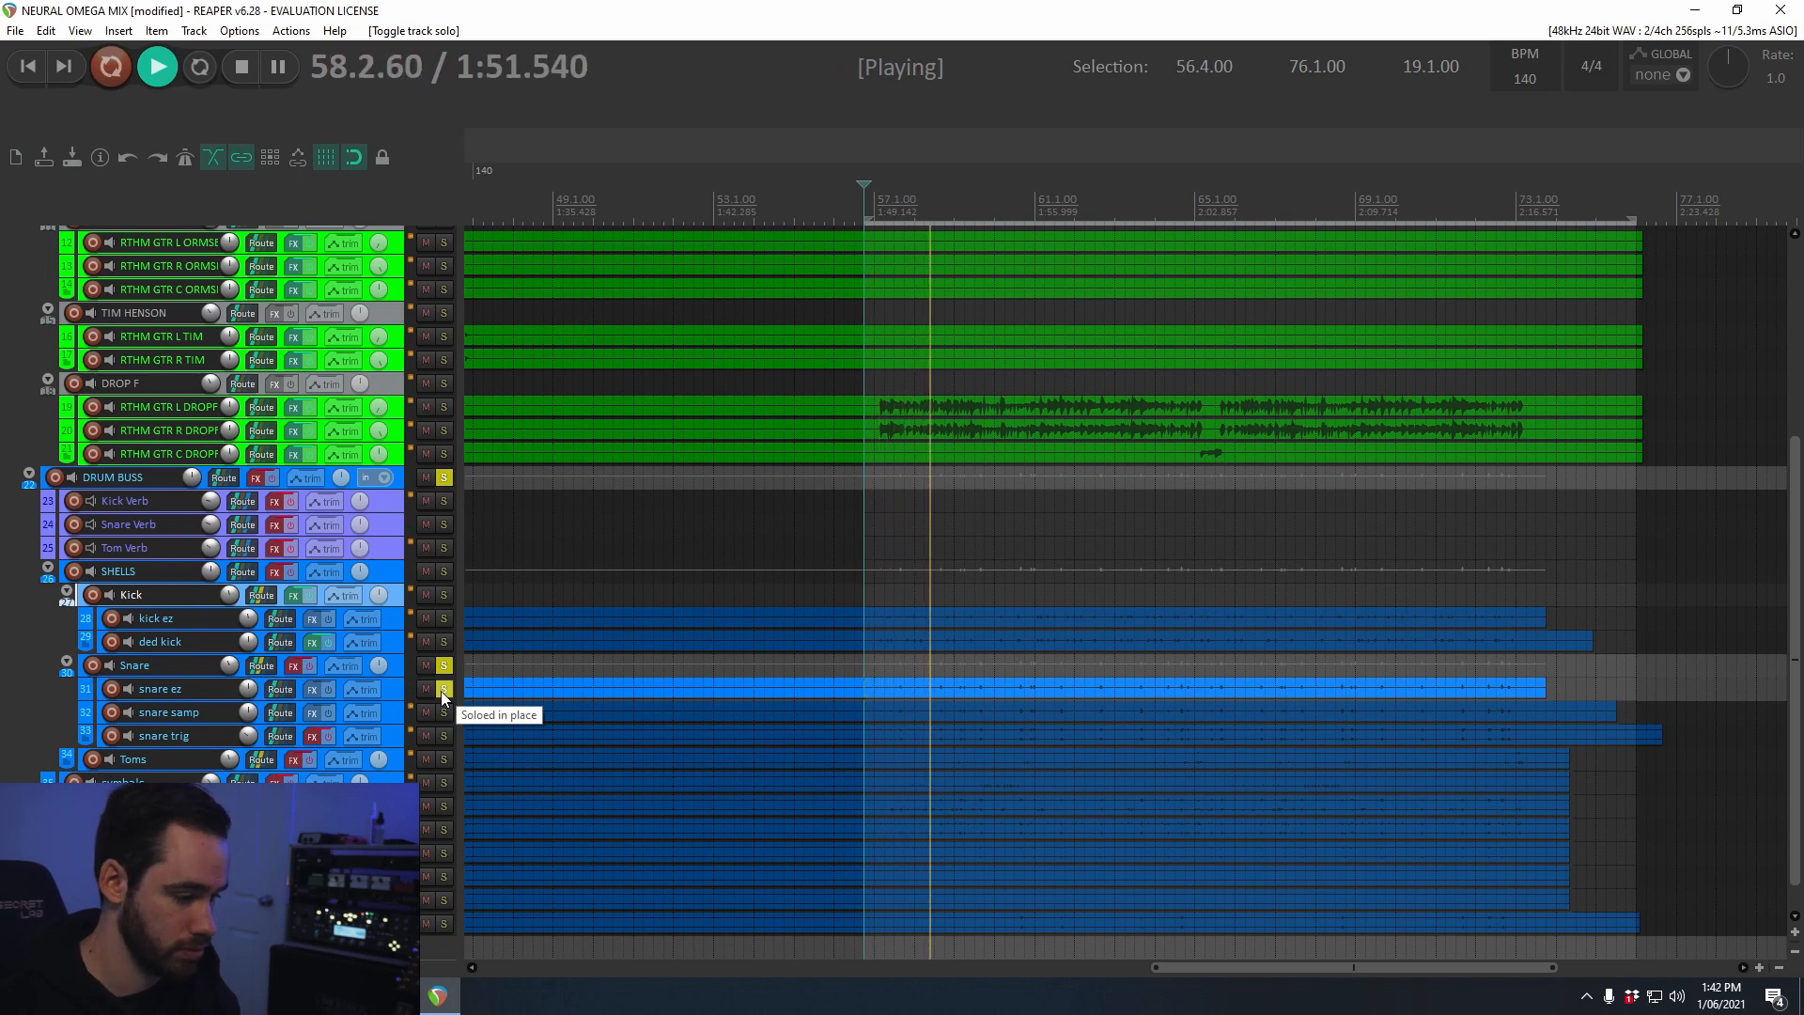
key("space")
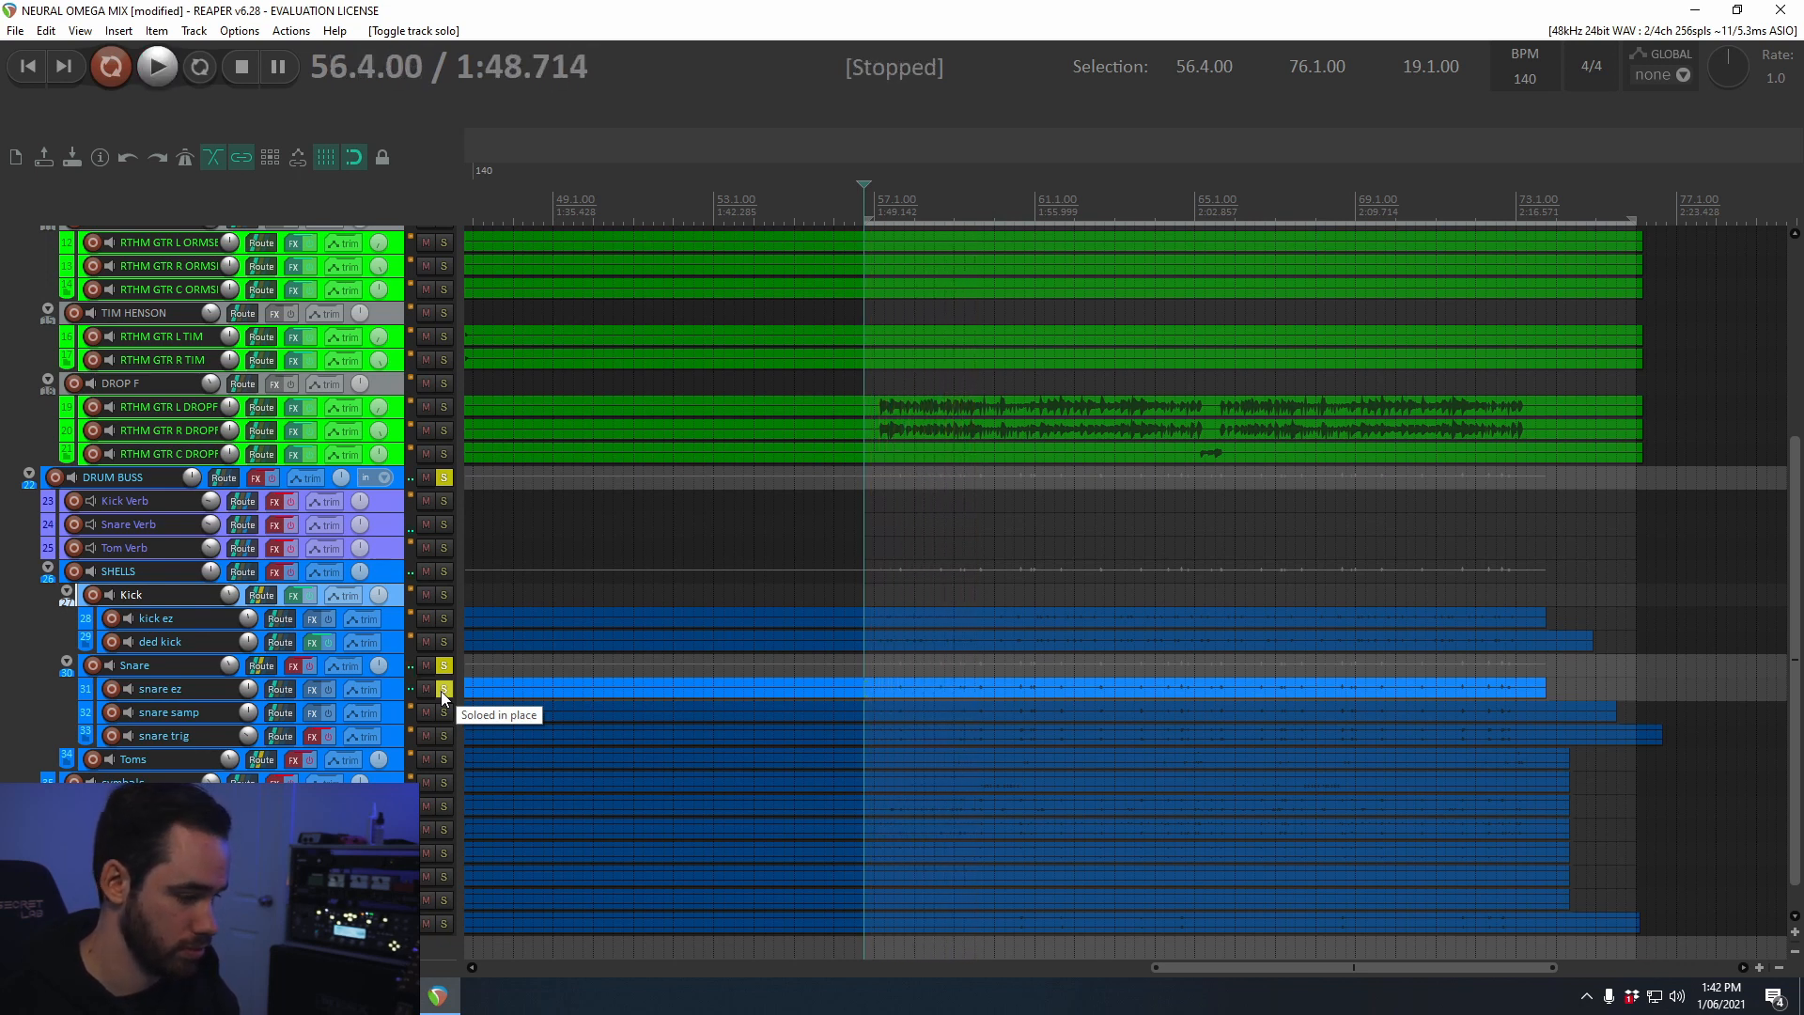
Step: Switch the solo from snare ez to snare samp and play a short passage of it
left_click(442, 691)
left_click(444, 713)
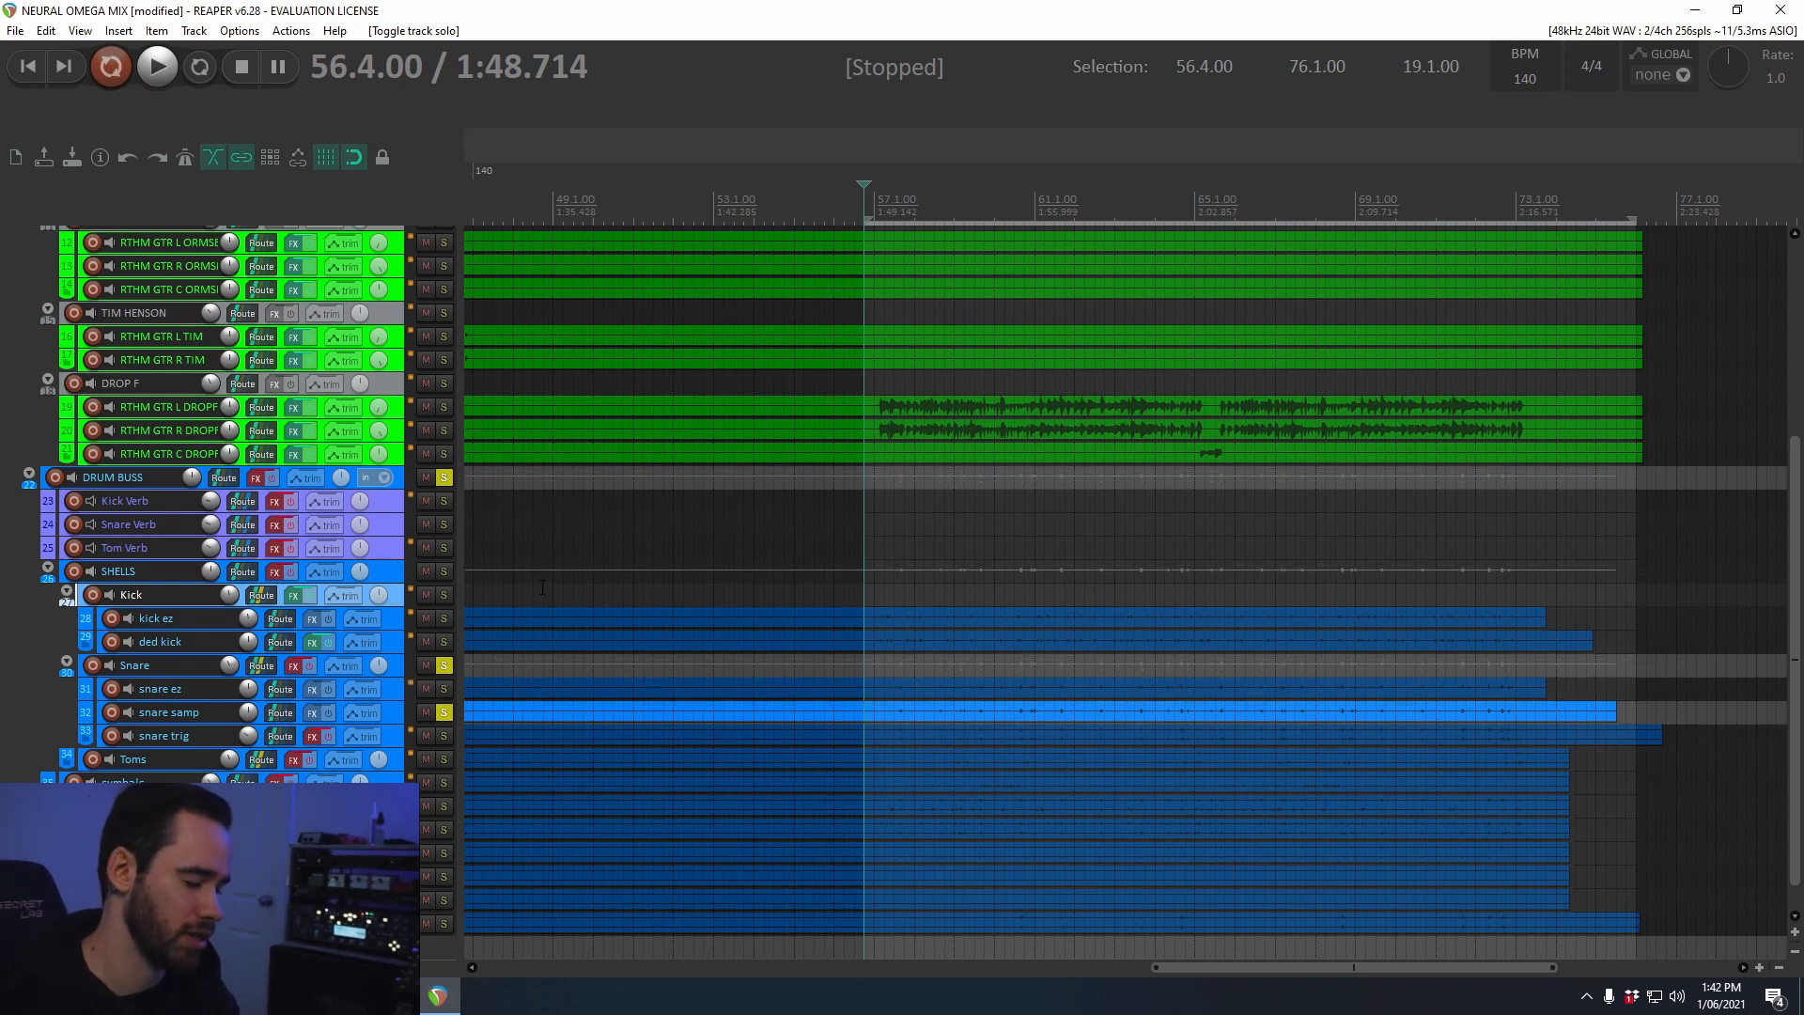
key("space")
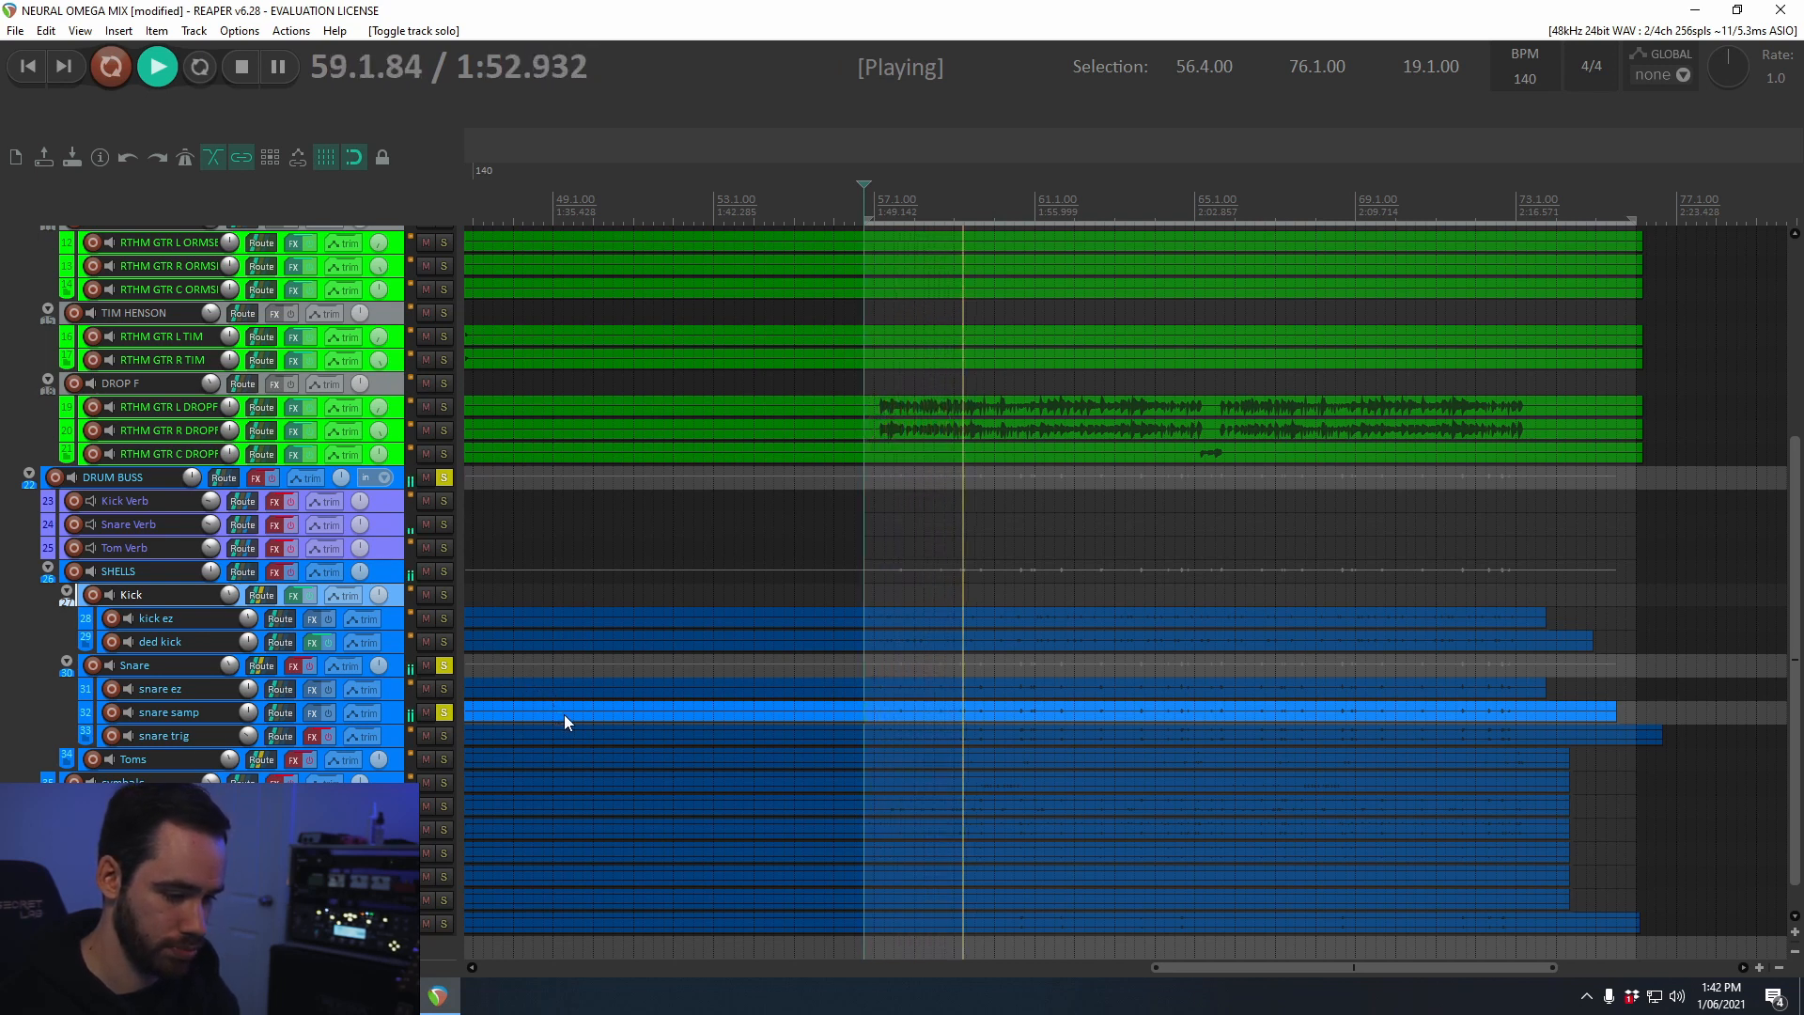
key("space")
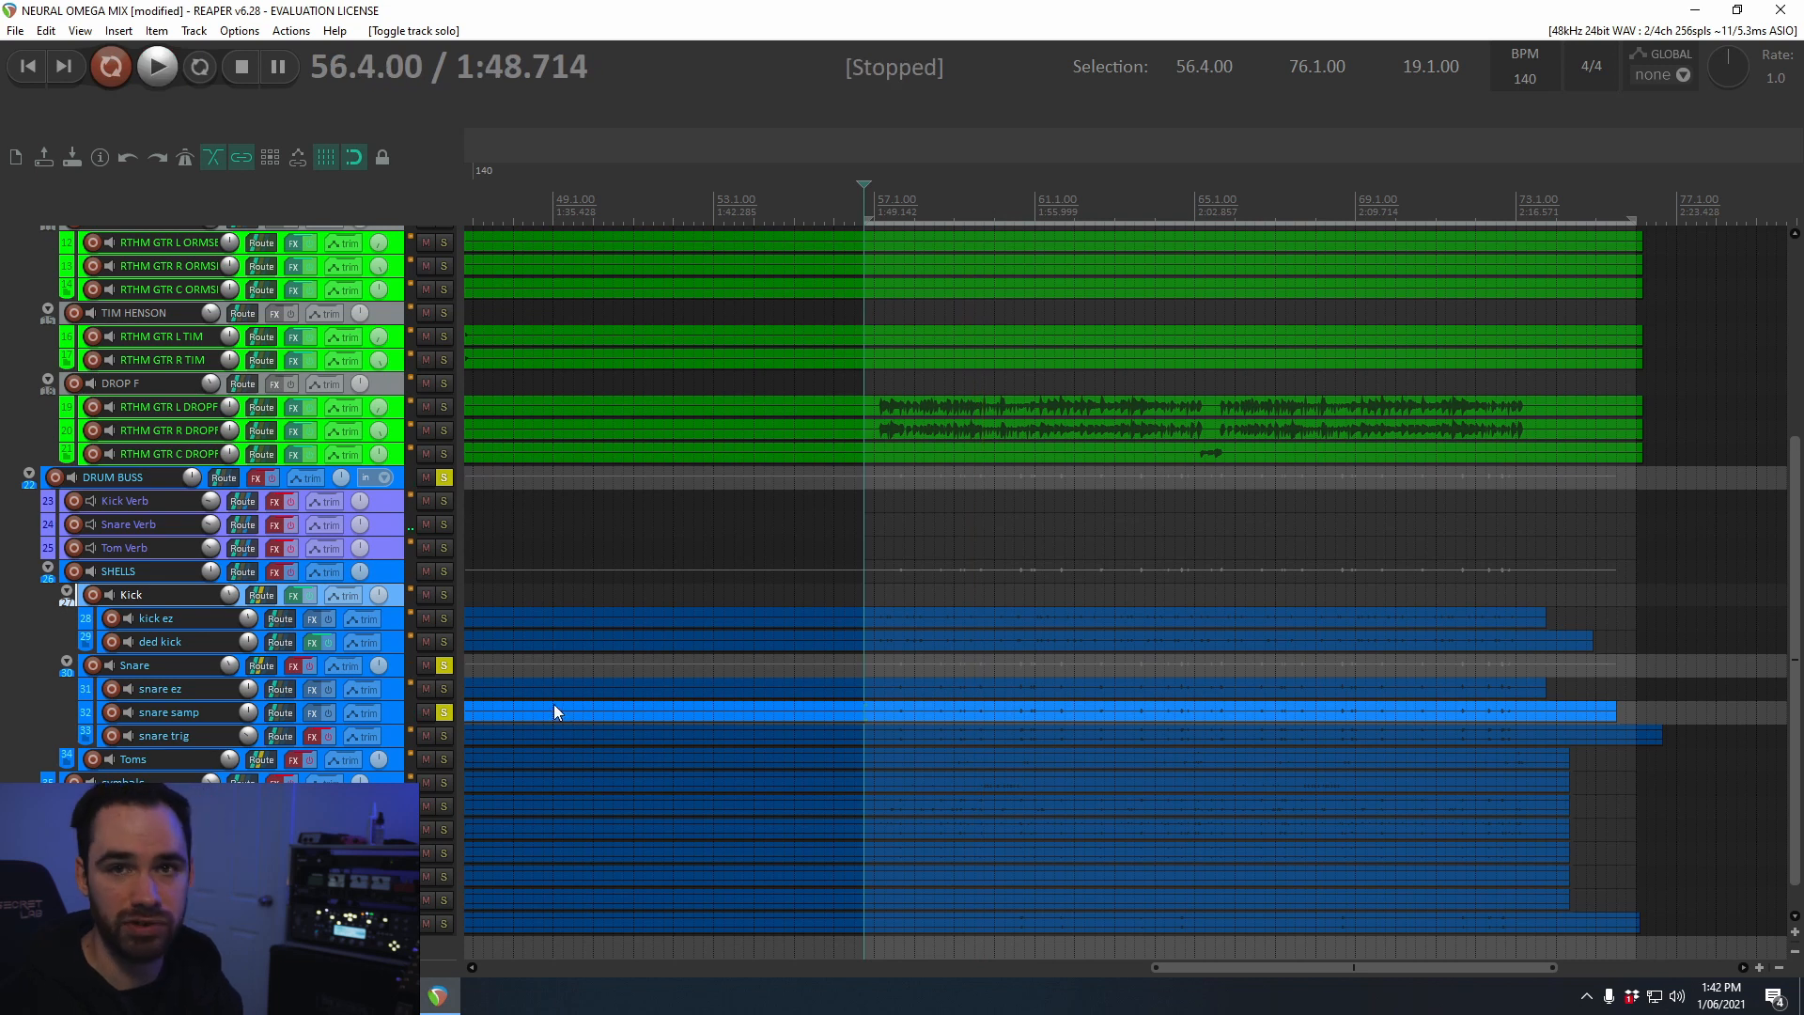
Step: Switch the solo from snare samp to snare trig and play a short passage of it
left_click(442, 716)
left_click(443, 732)
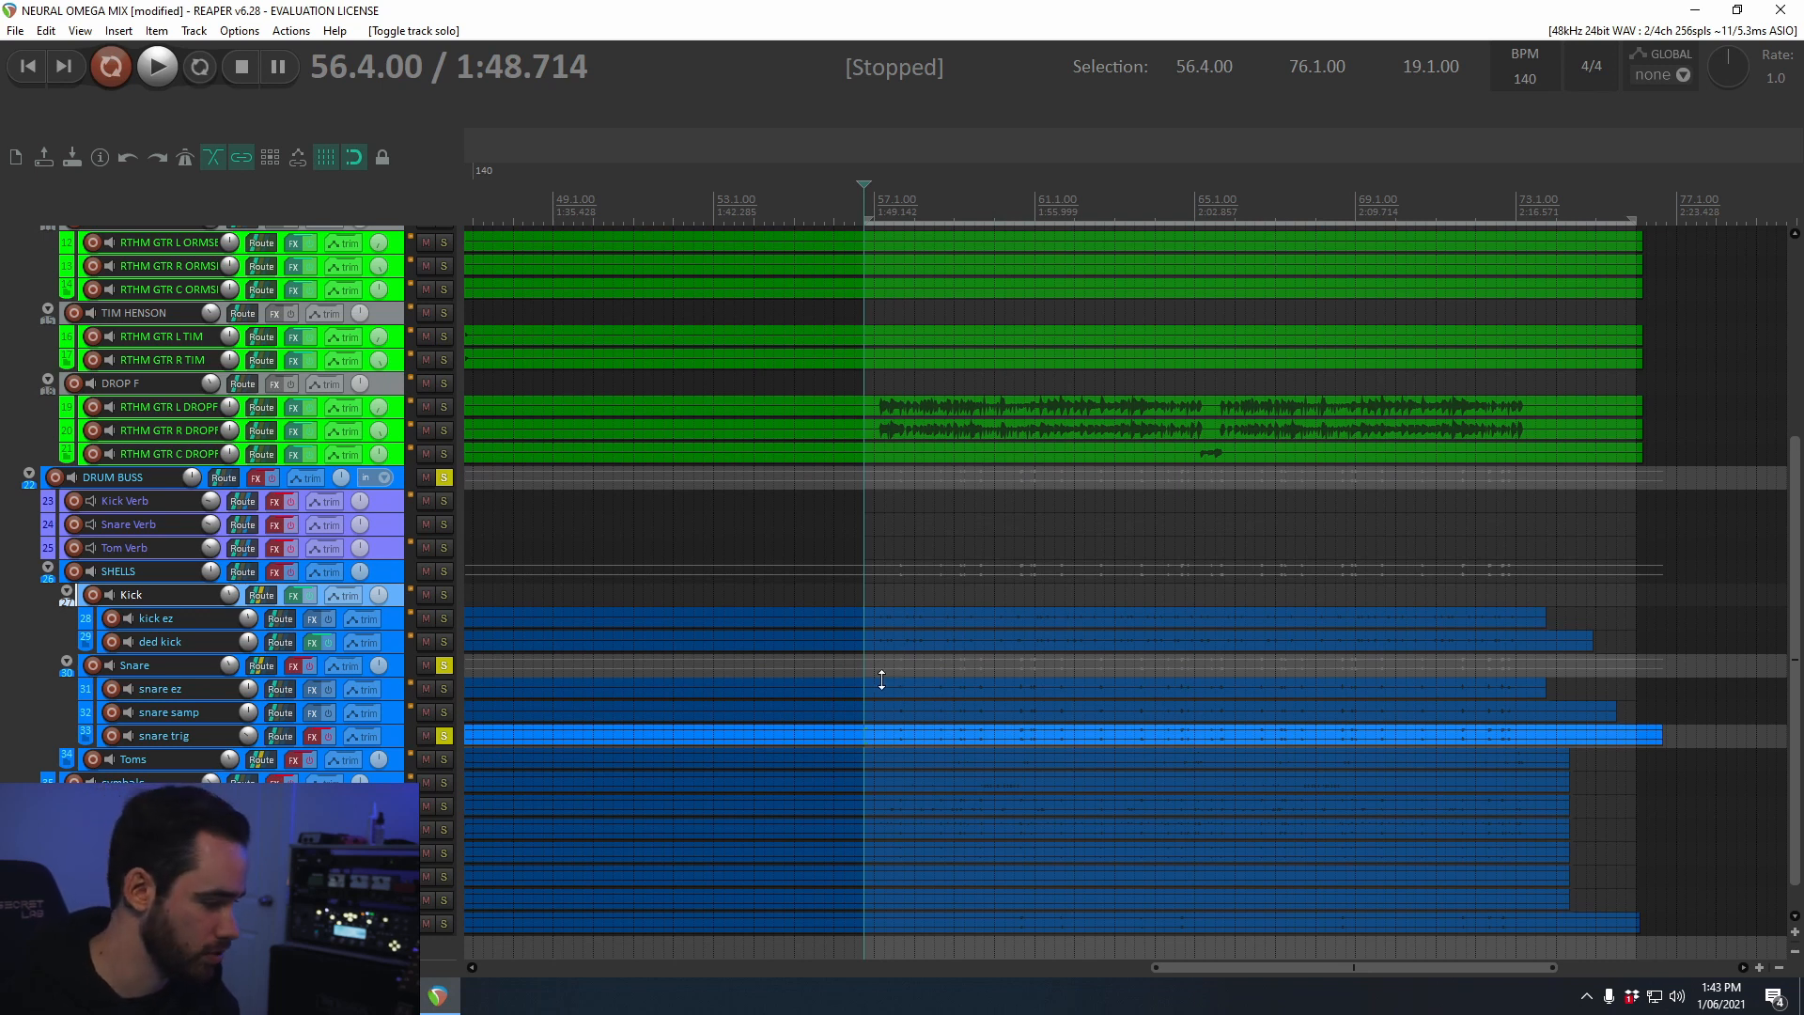
key("space")
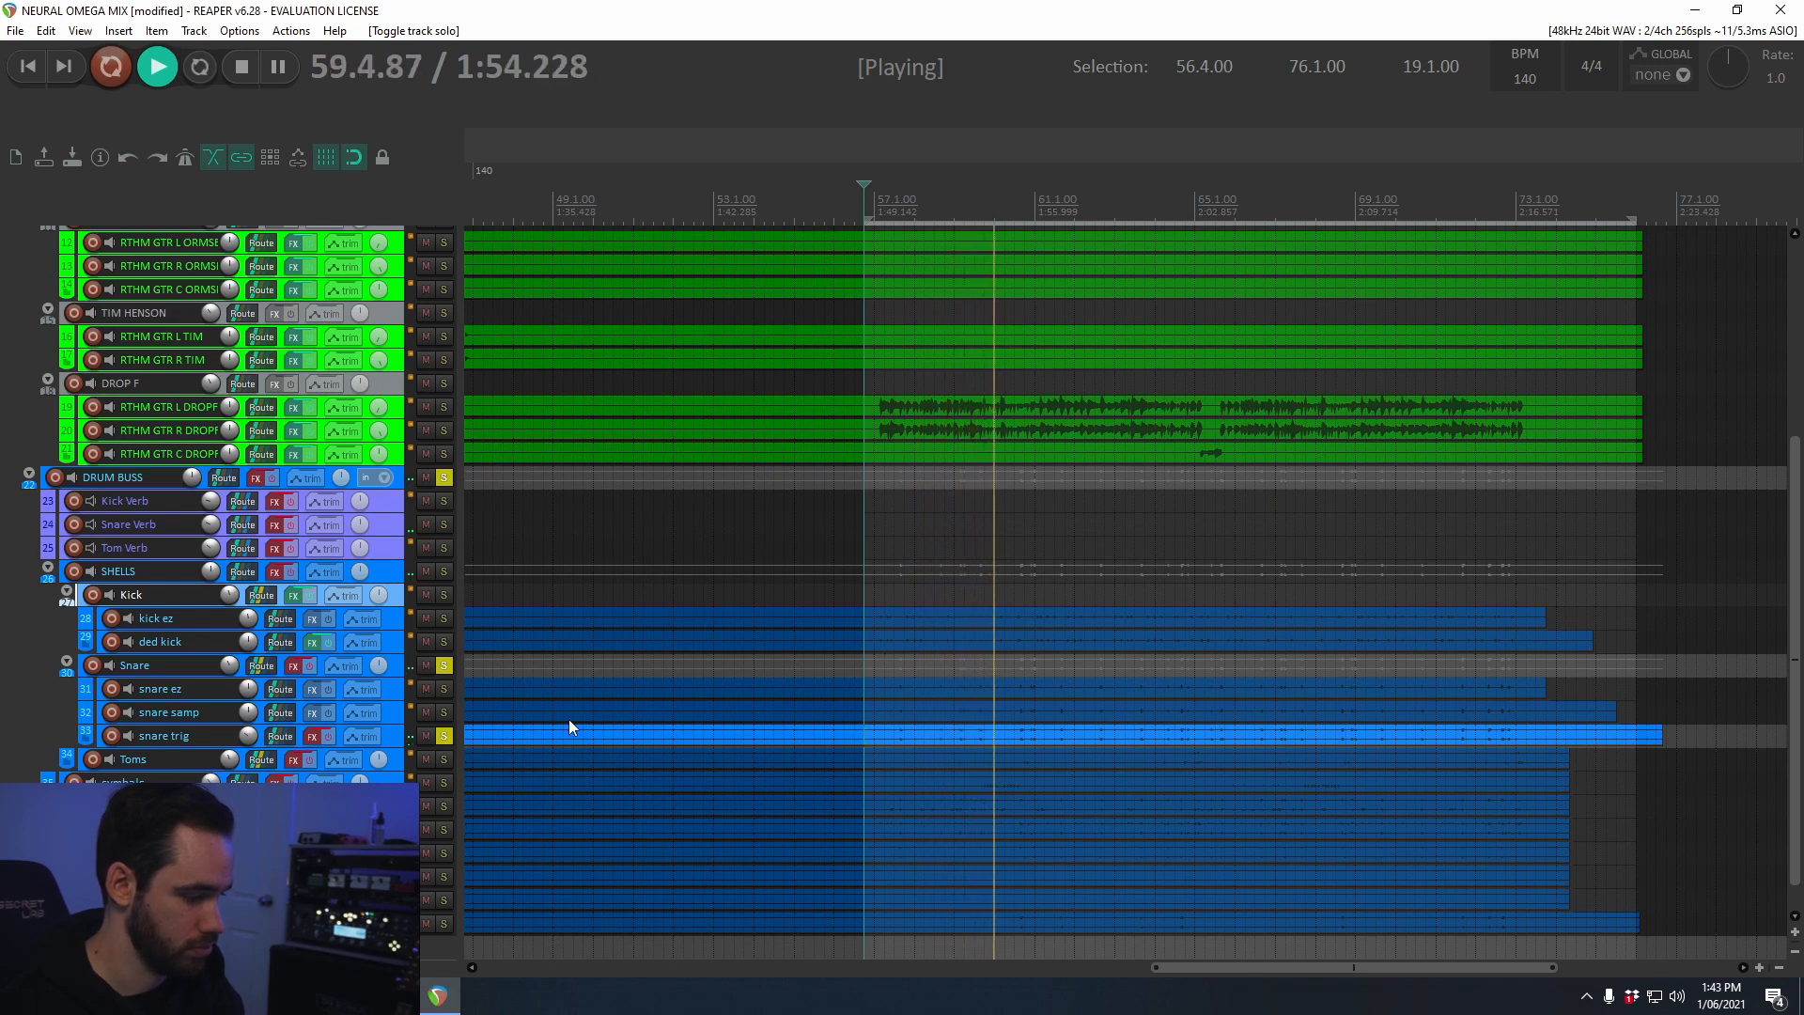
key("space")
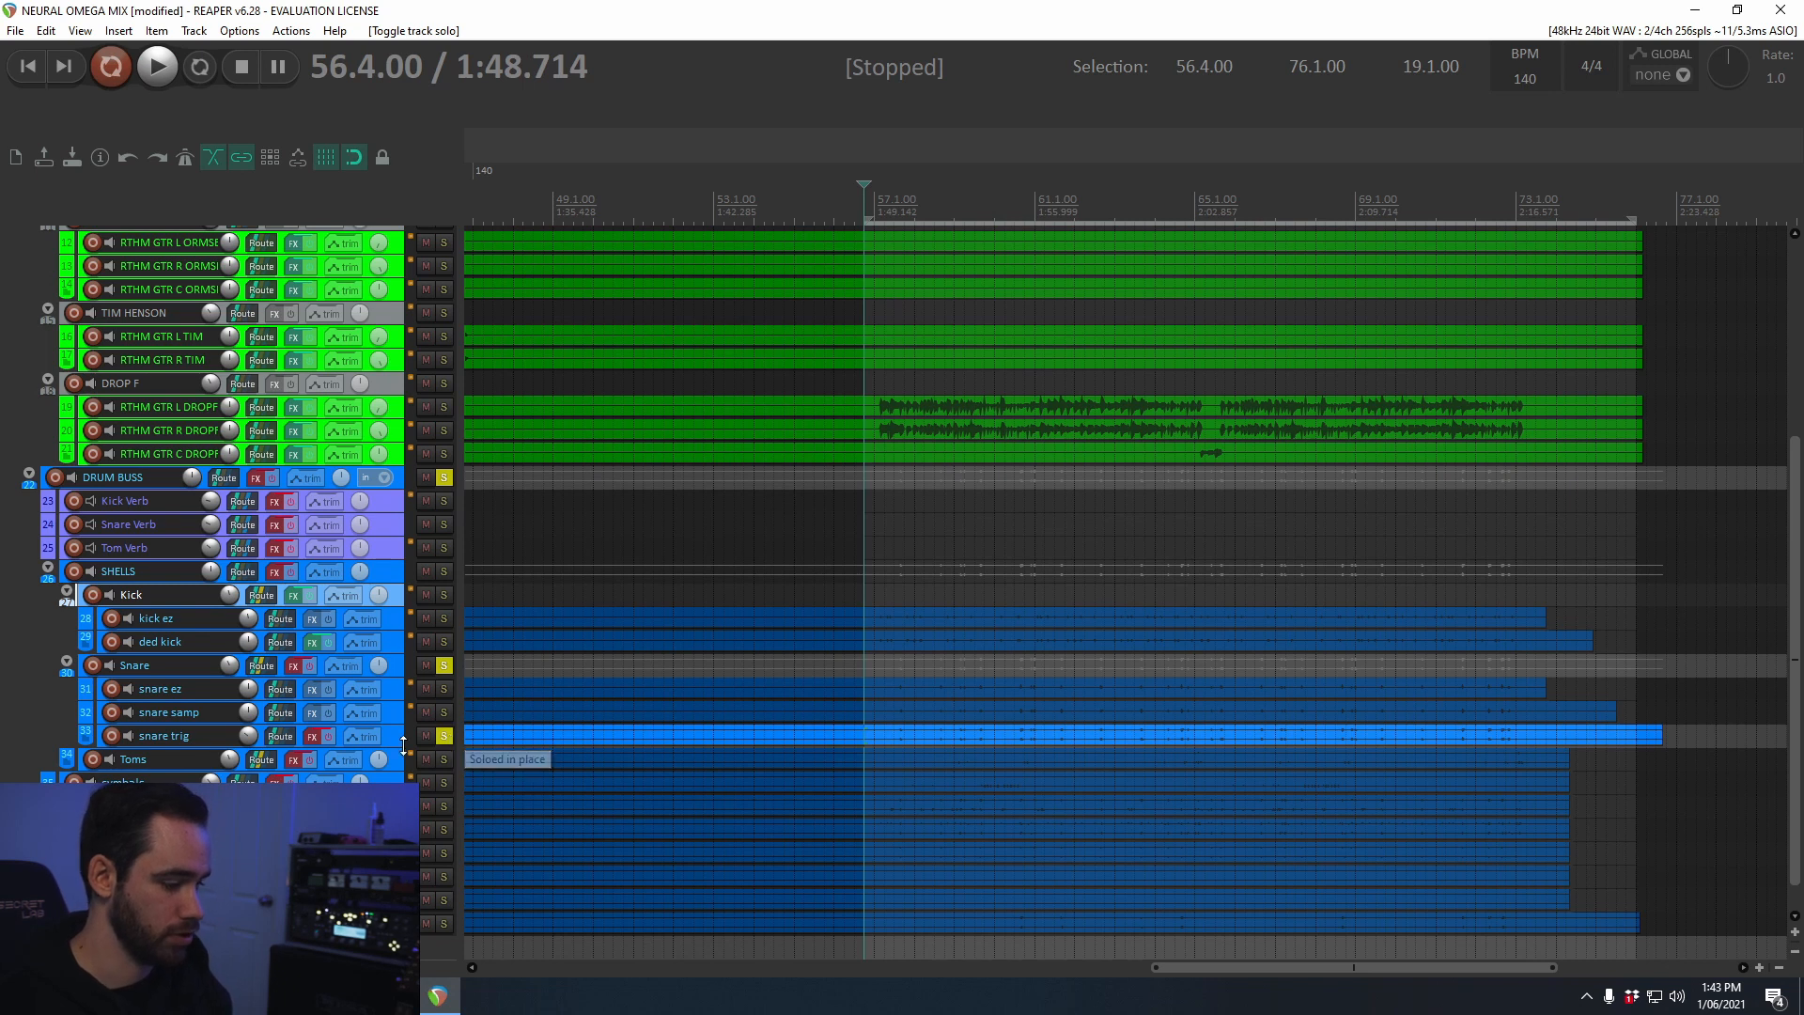
Step: Show the 200 Hz cut in snare trig's Inf EQ, enable the track's effects, and audition it before clearing its solo
left_click(317, 736)
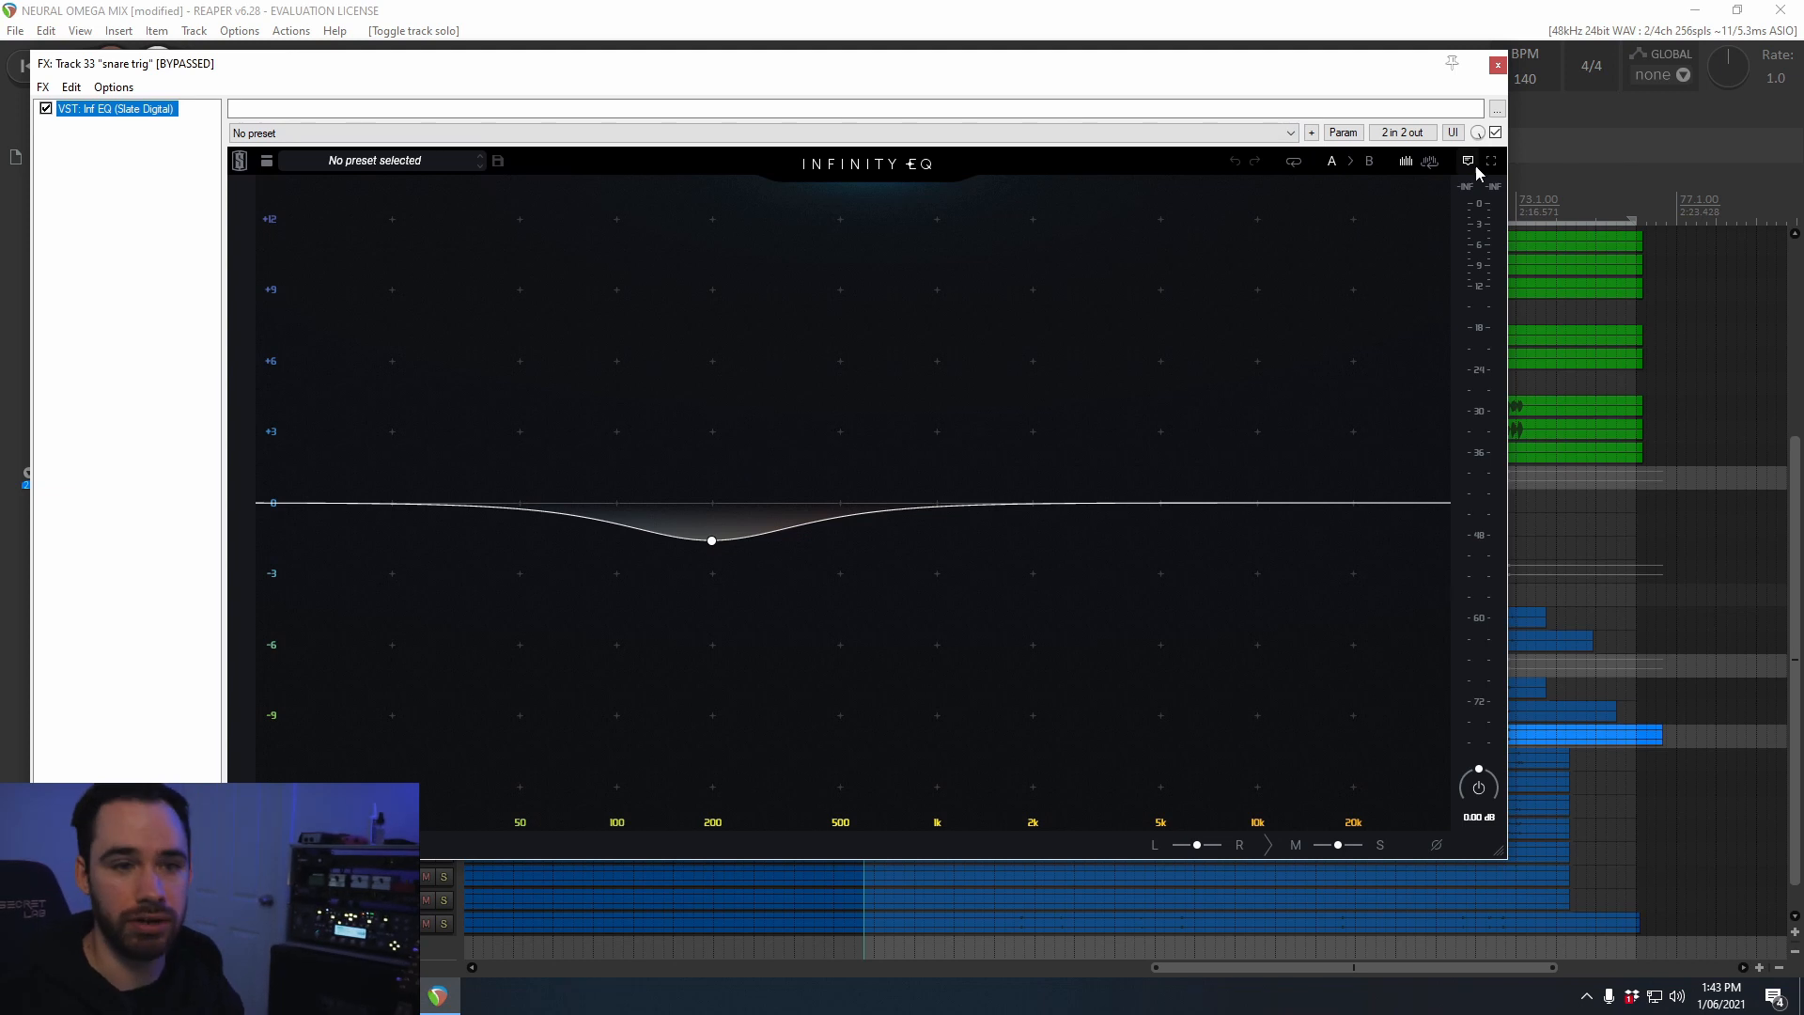
left_click(1496, 68)
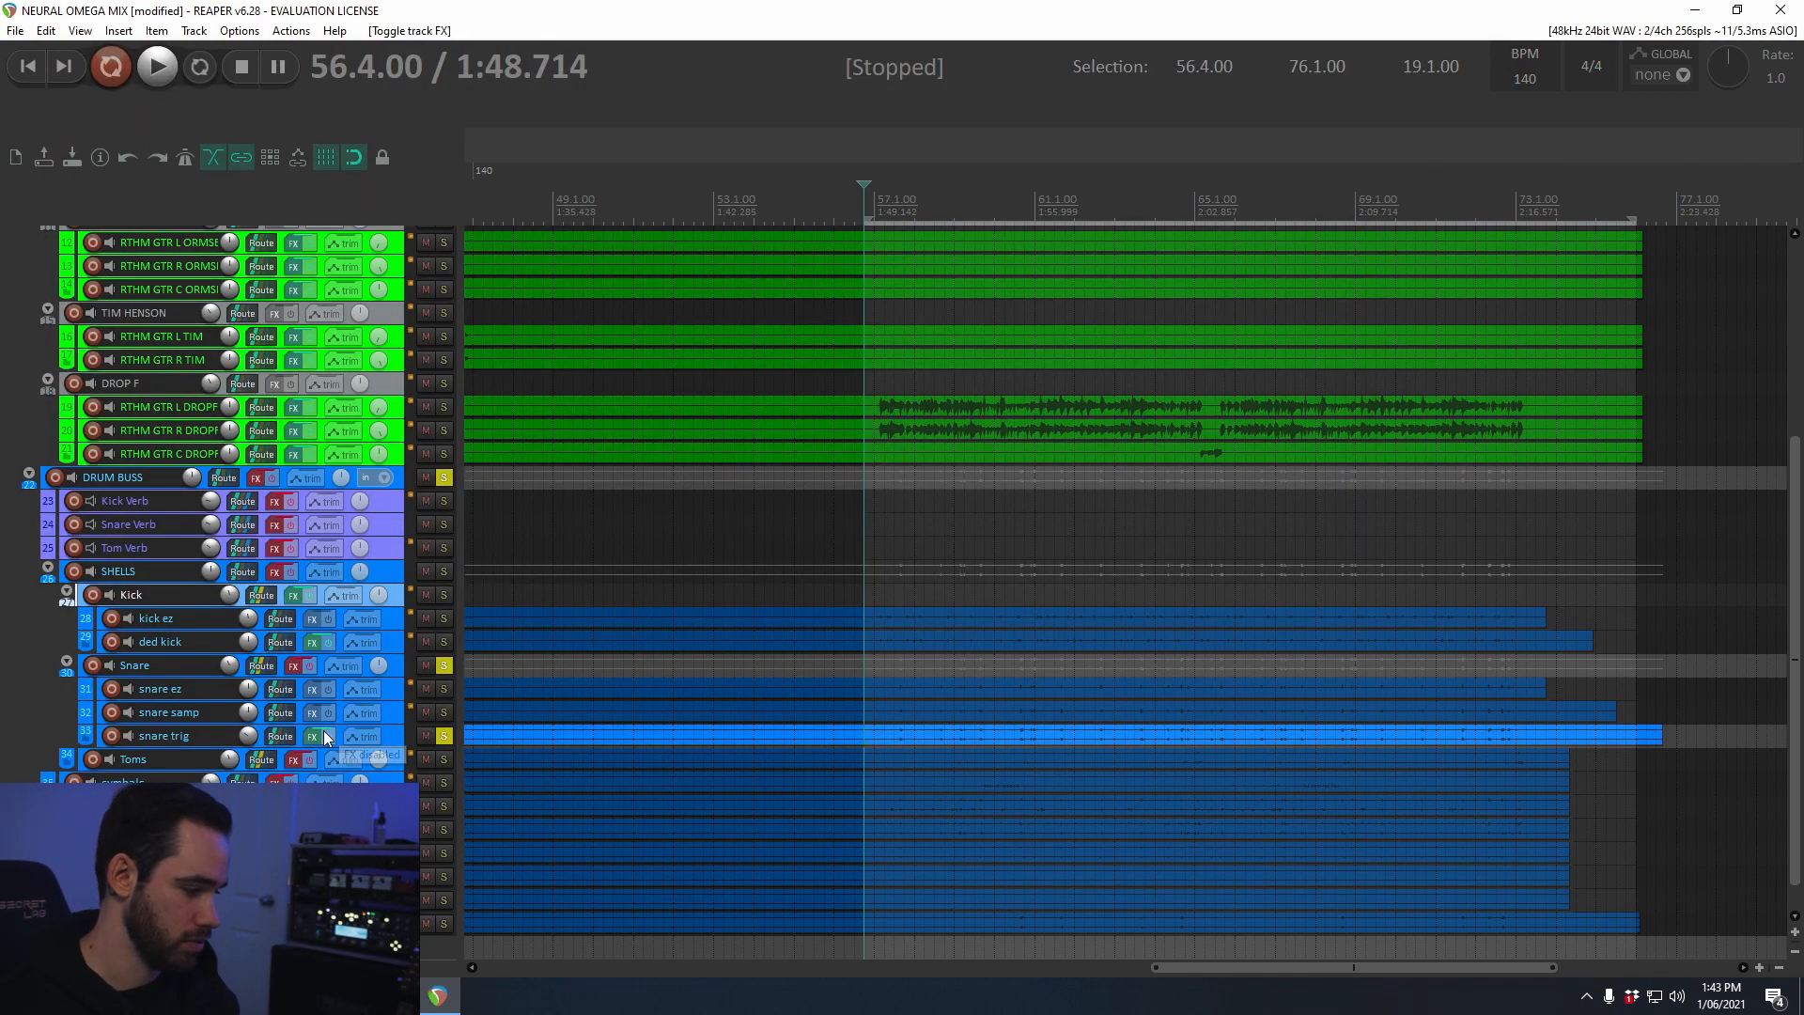
key("space")
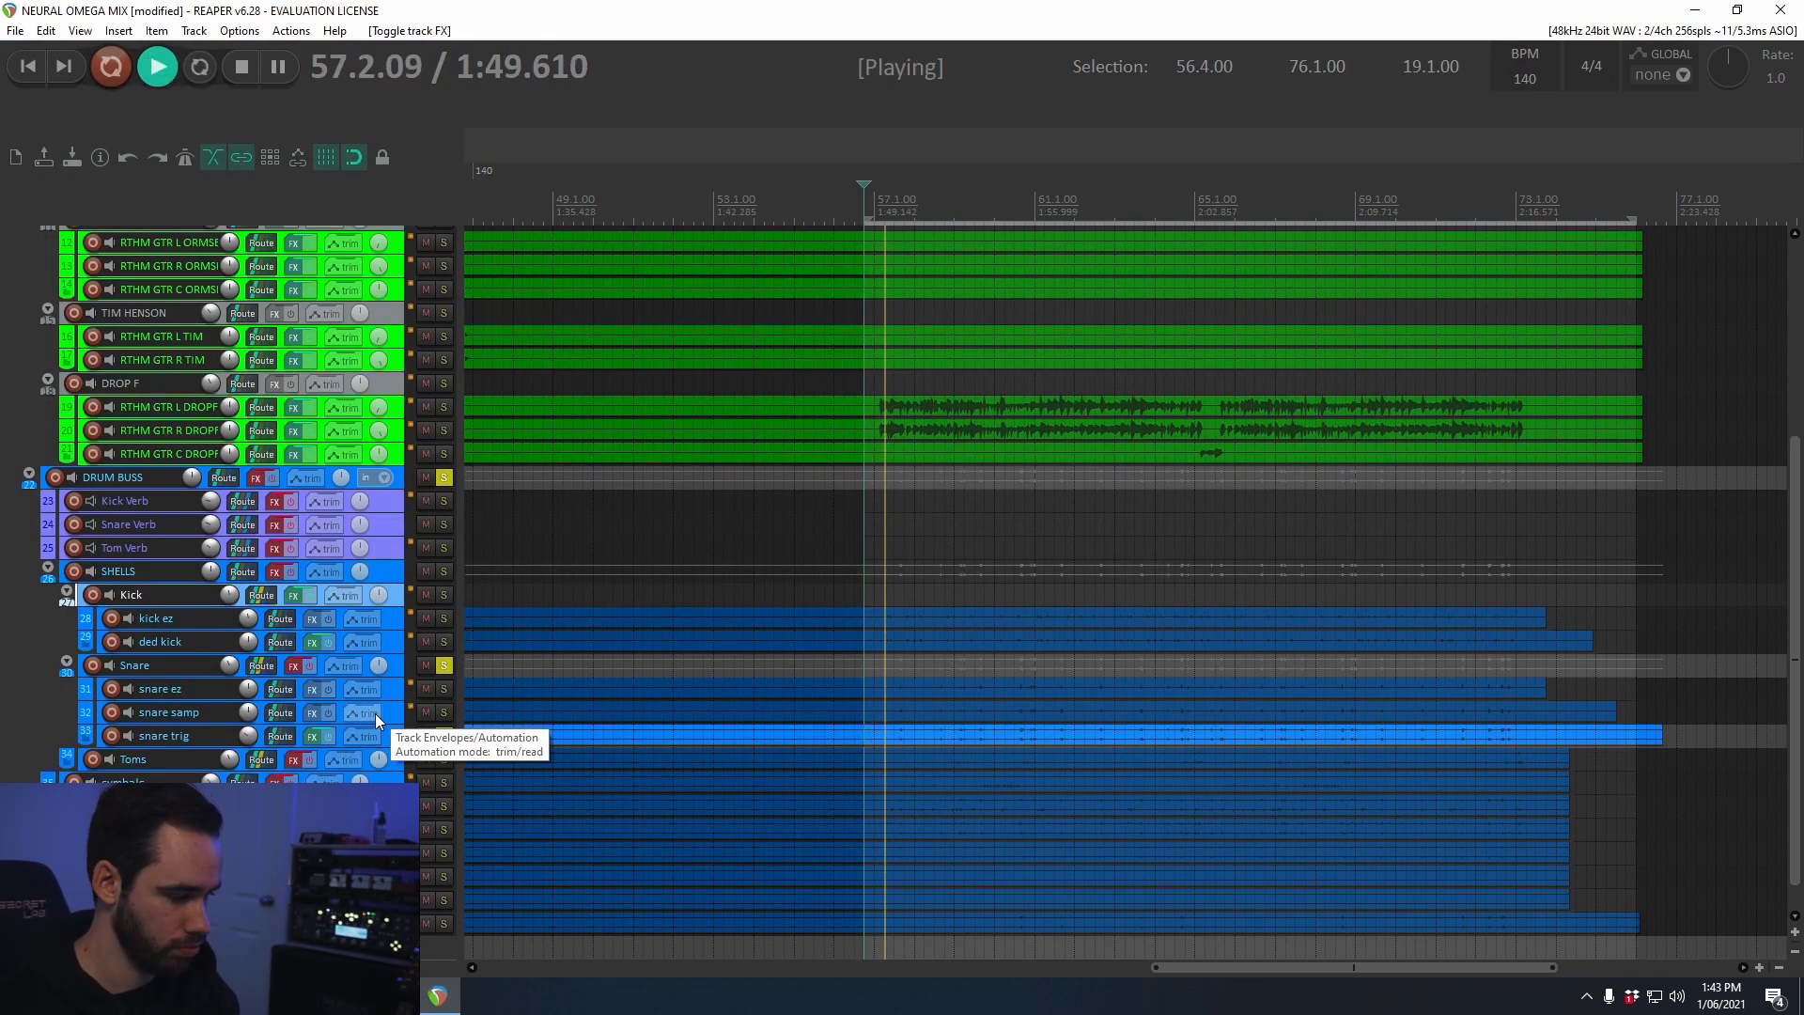
left_click(444, 736)
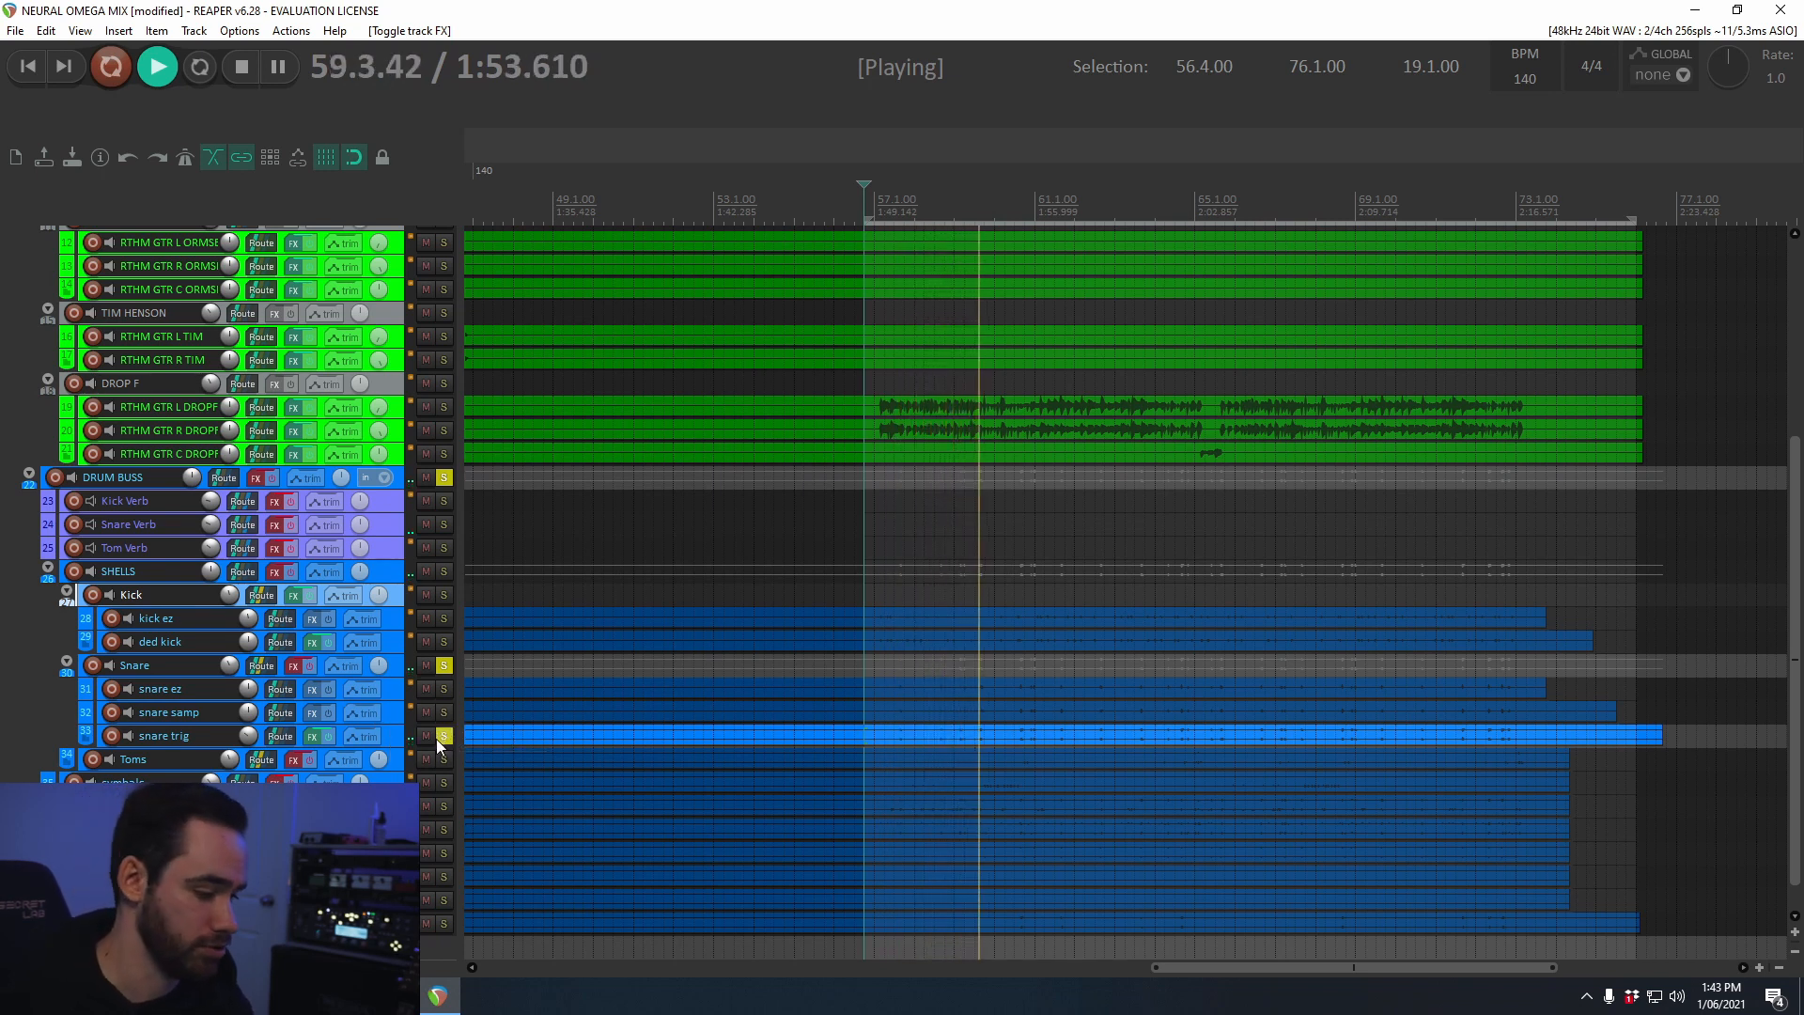
key("space")
left_click(444, 738)
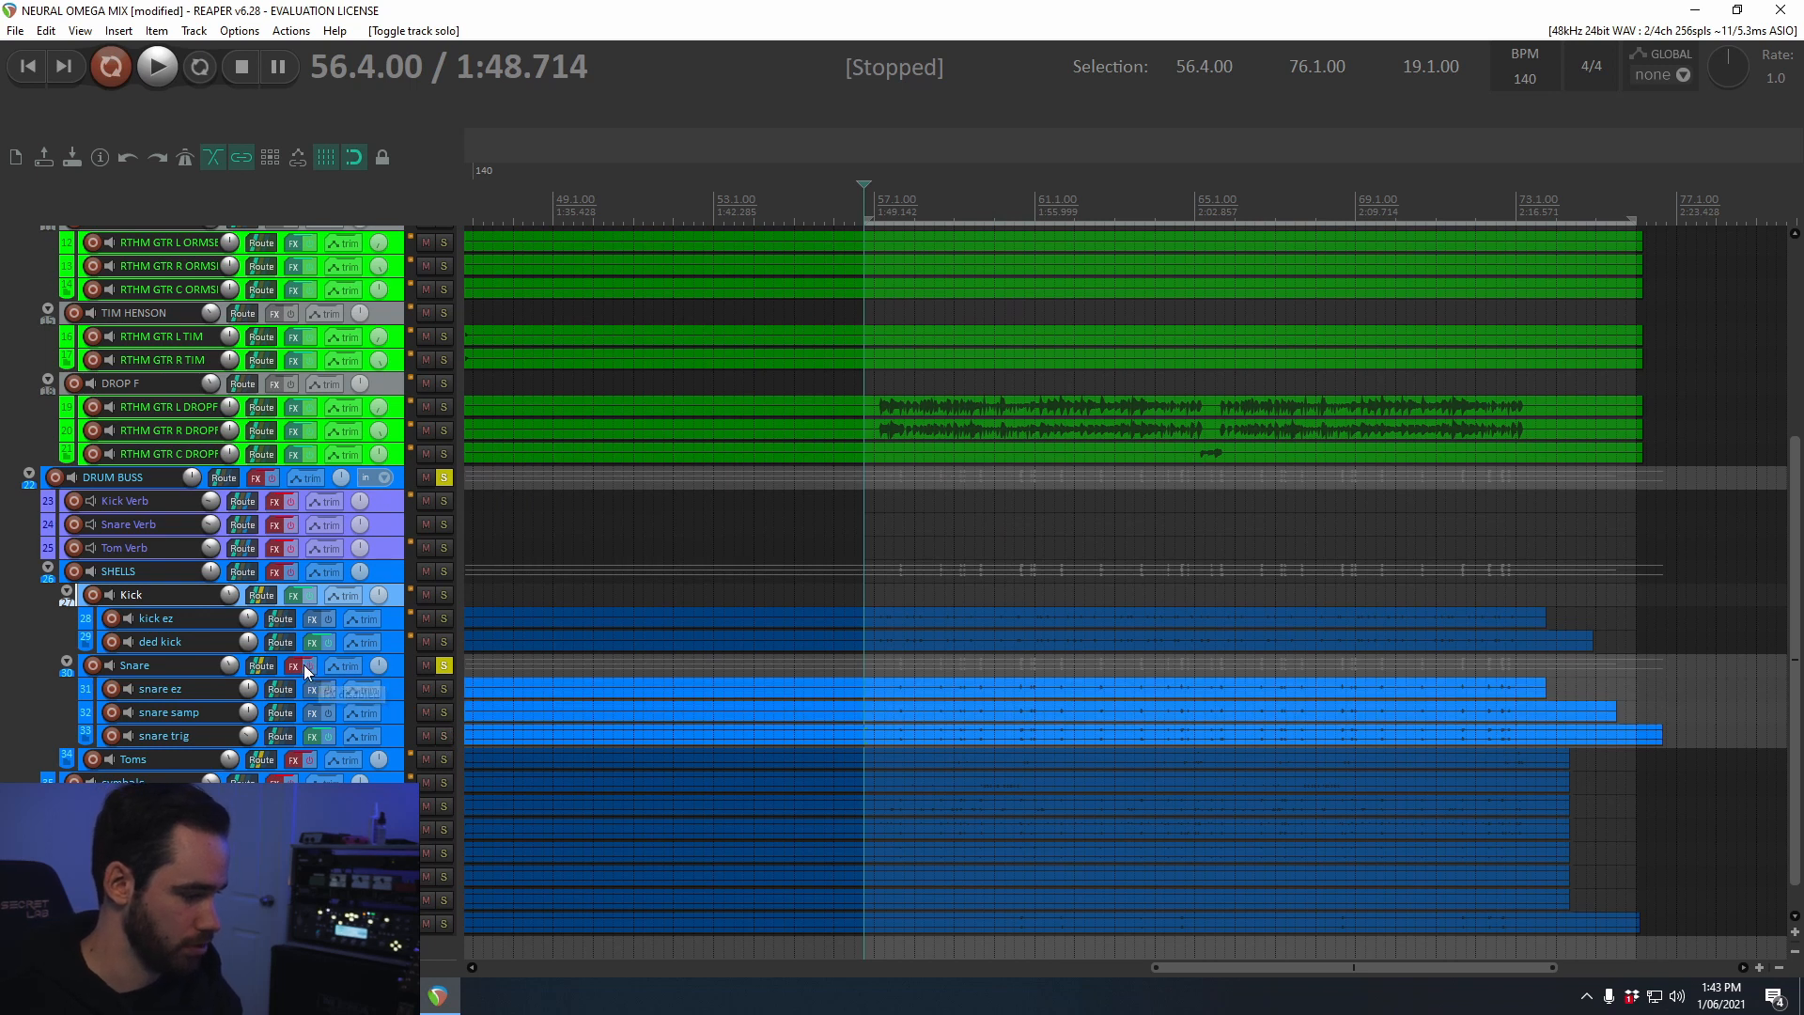
Step: Enable the Snare folder's effects with only Inf EQ active, and compare the playing snare with the EQ bypassed and active
left_click(301, 665)
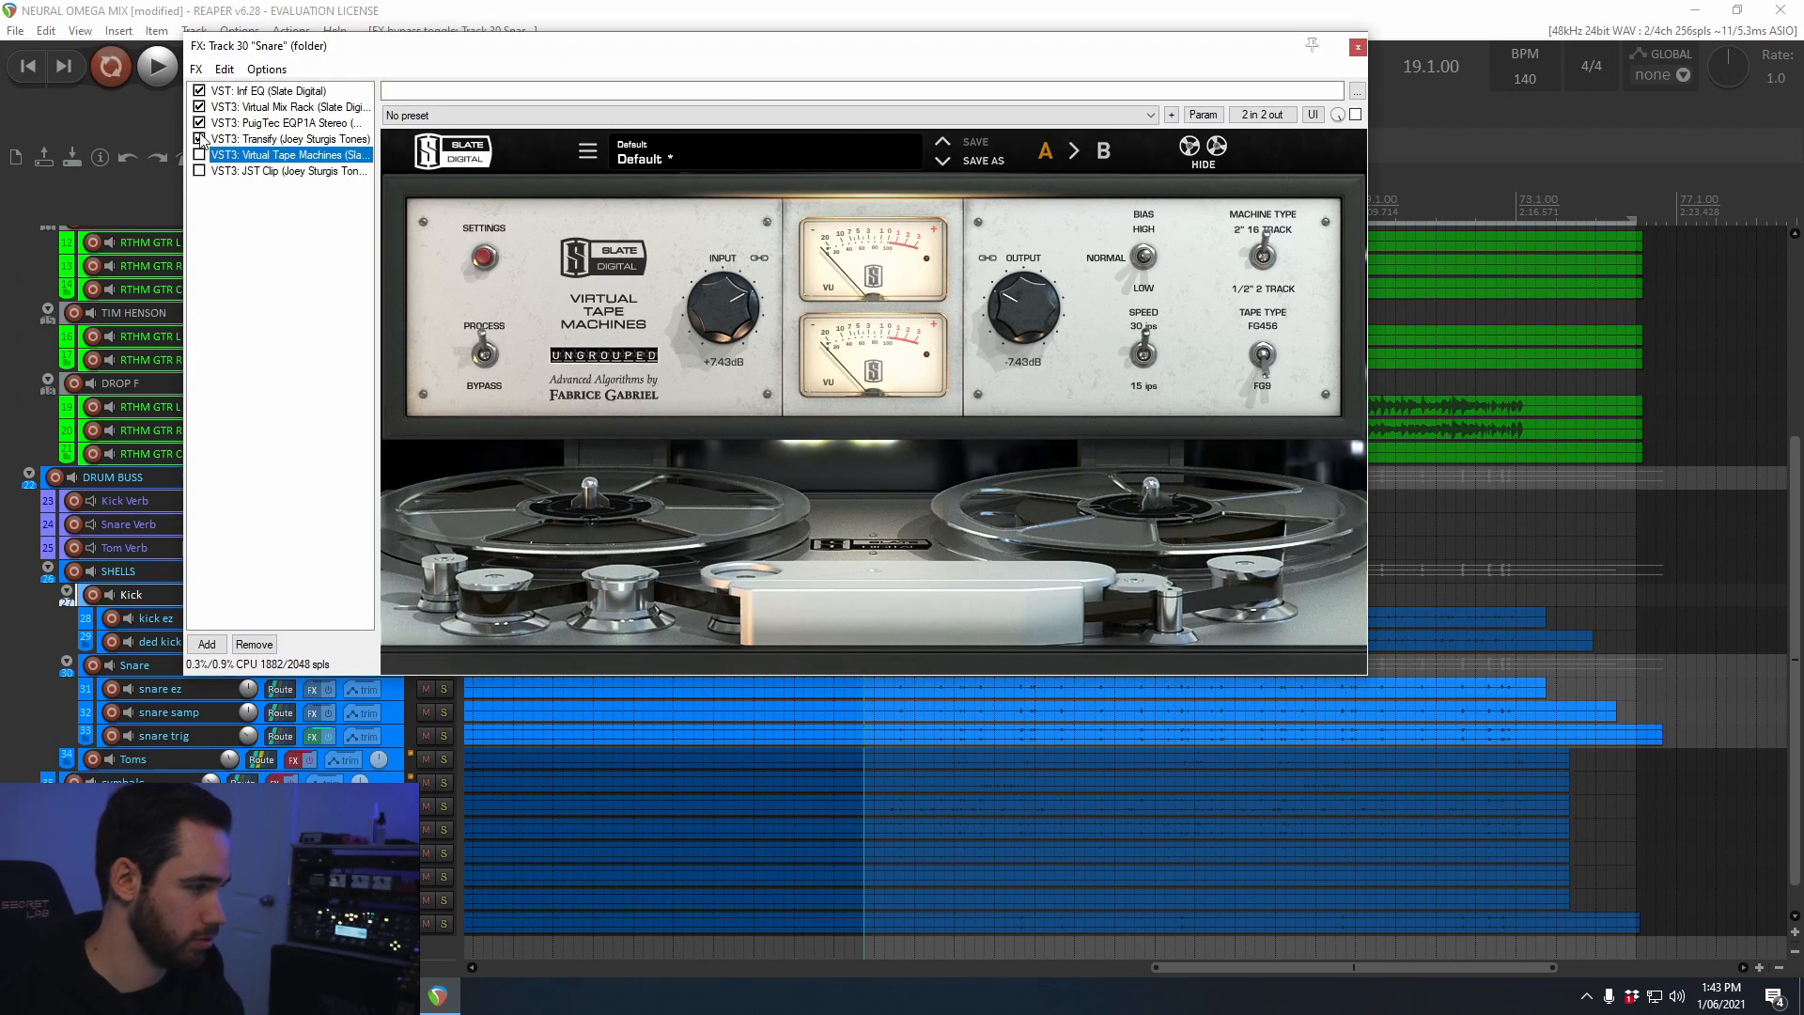
left_click(242, 91)
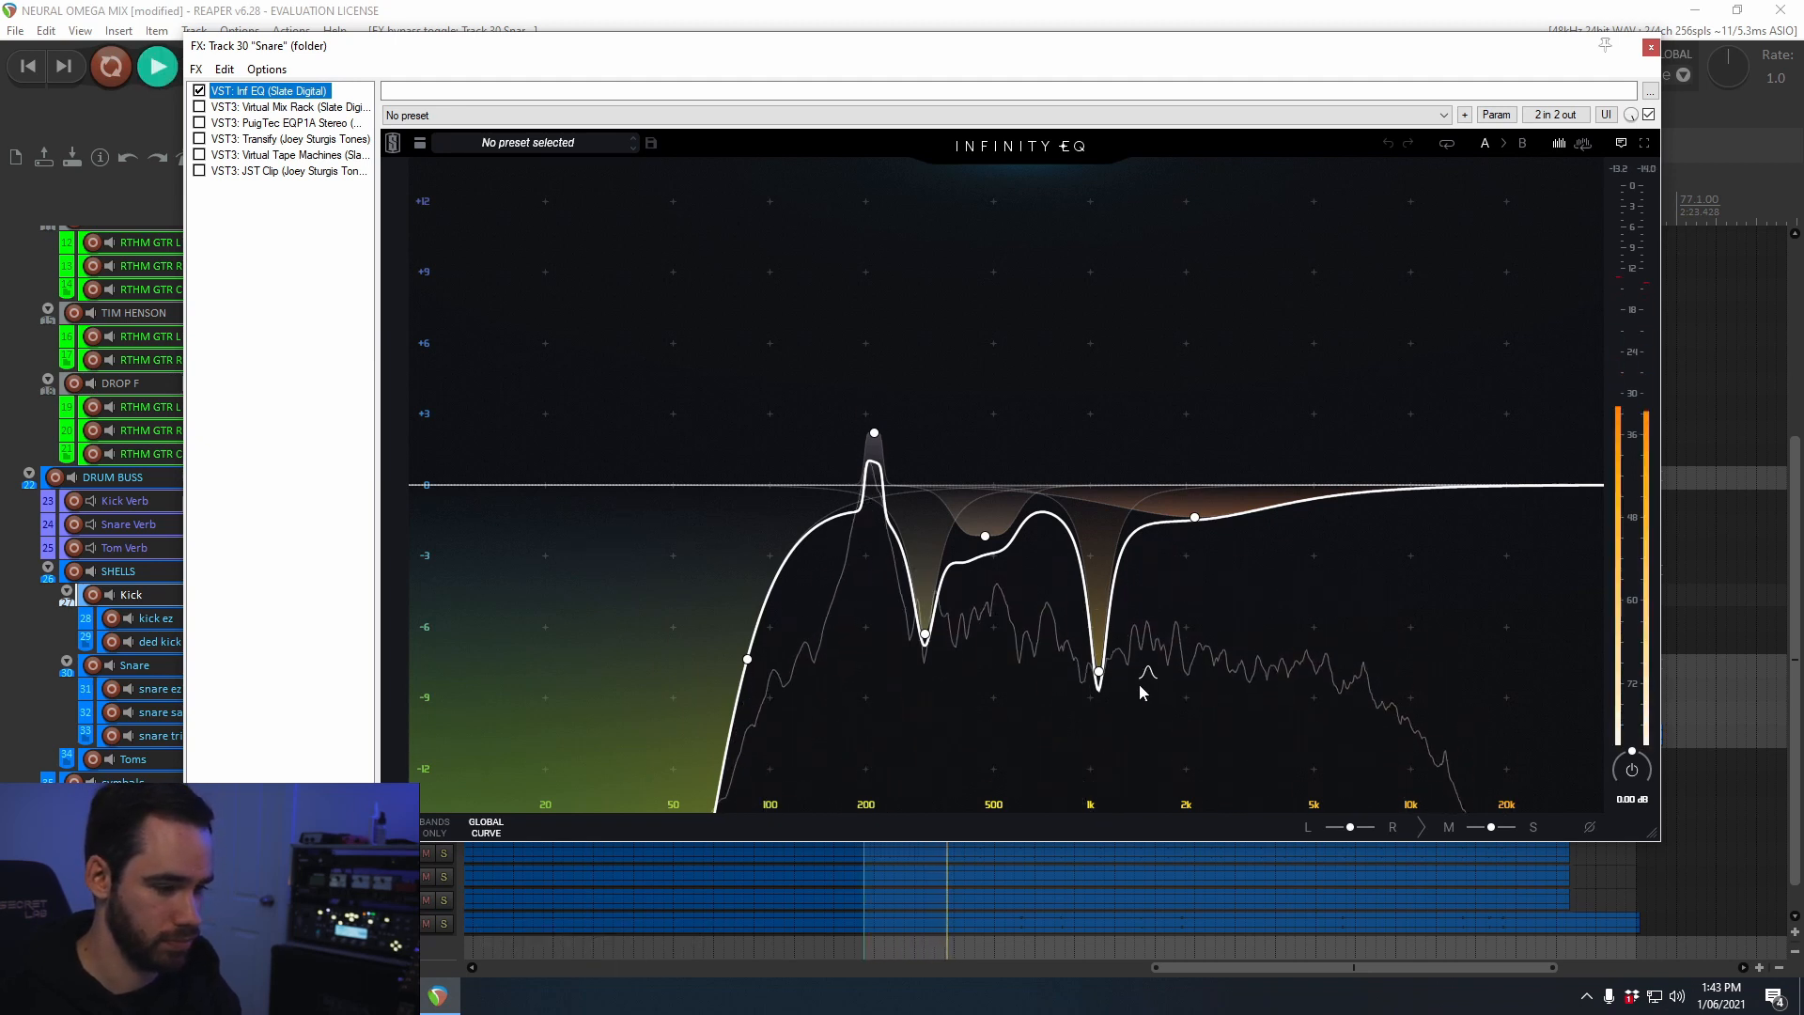
left_click(199, 90)
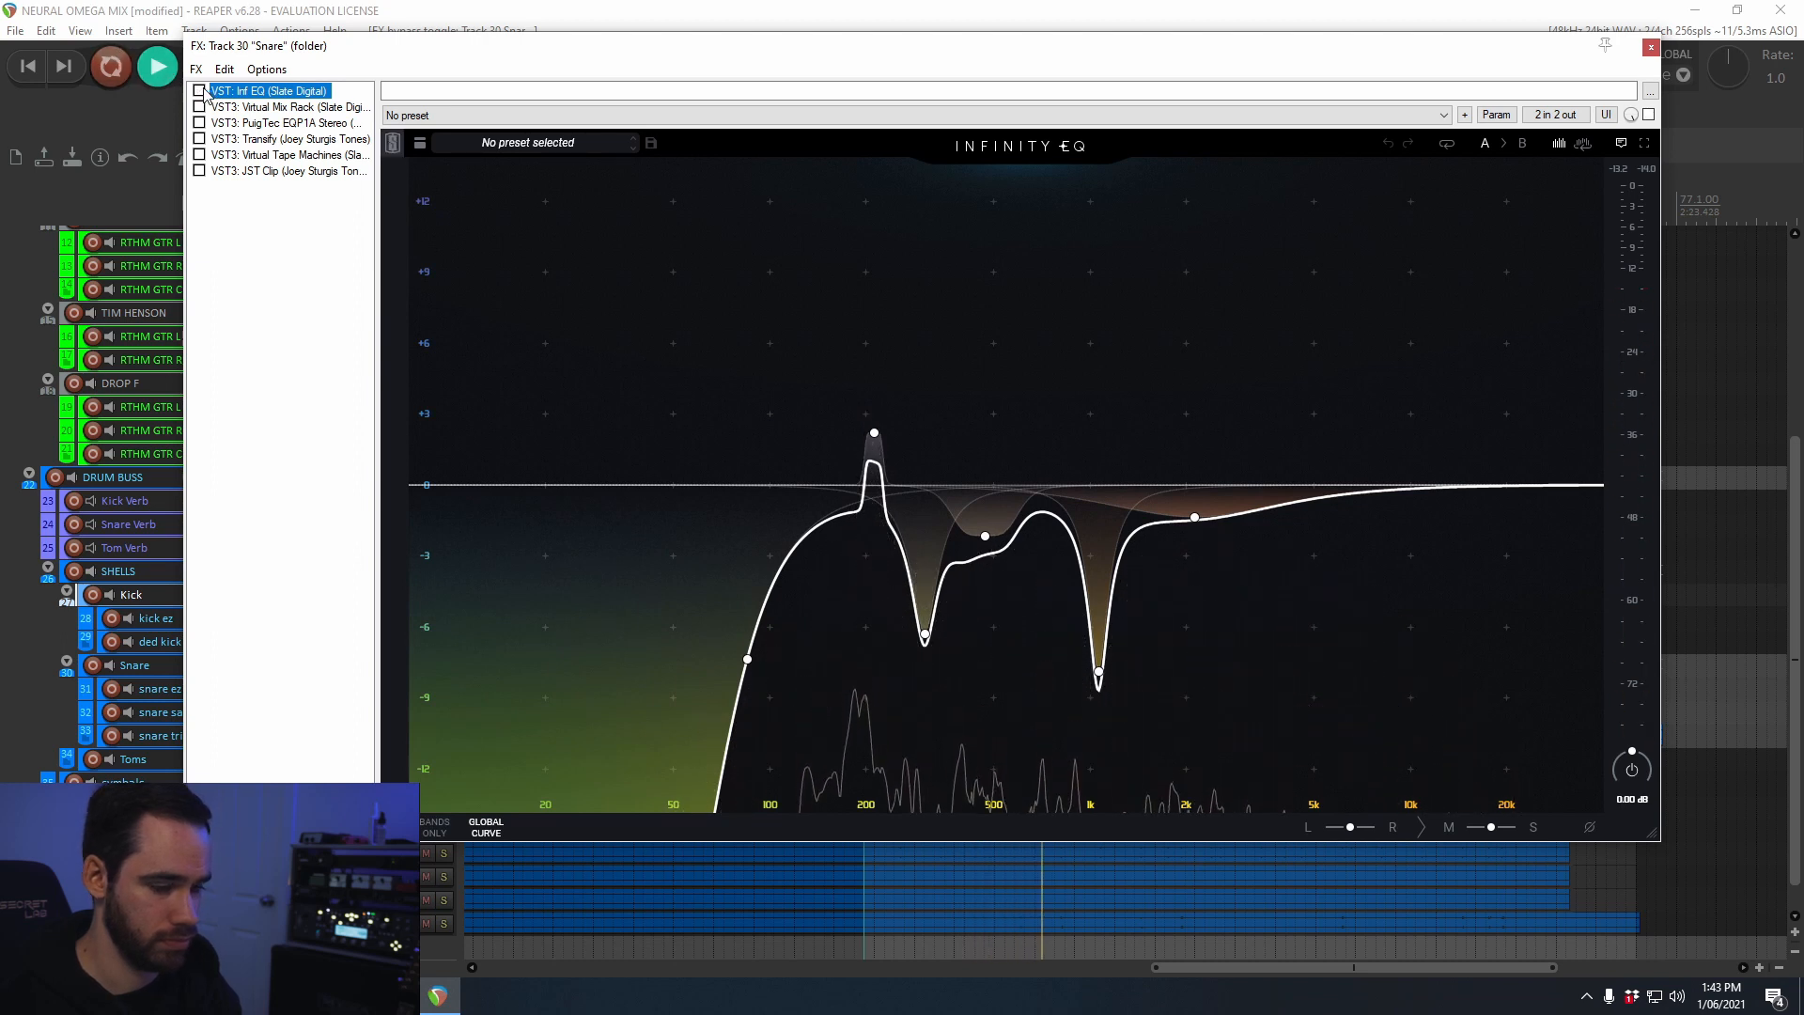
left_click(199, 90)
Step: Stop playback and examine the 85 Hz low cut, 211 Hz boost and 304 Hz cut in the snare's Inf EQ
mouse_move(747, 659)
key("space")
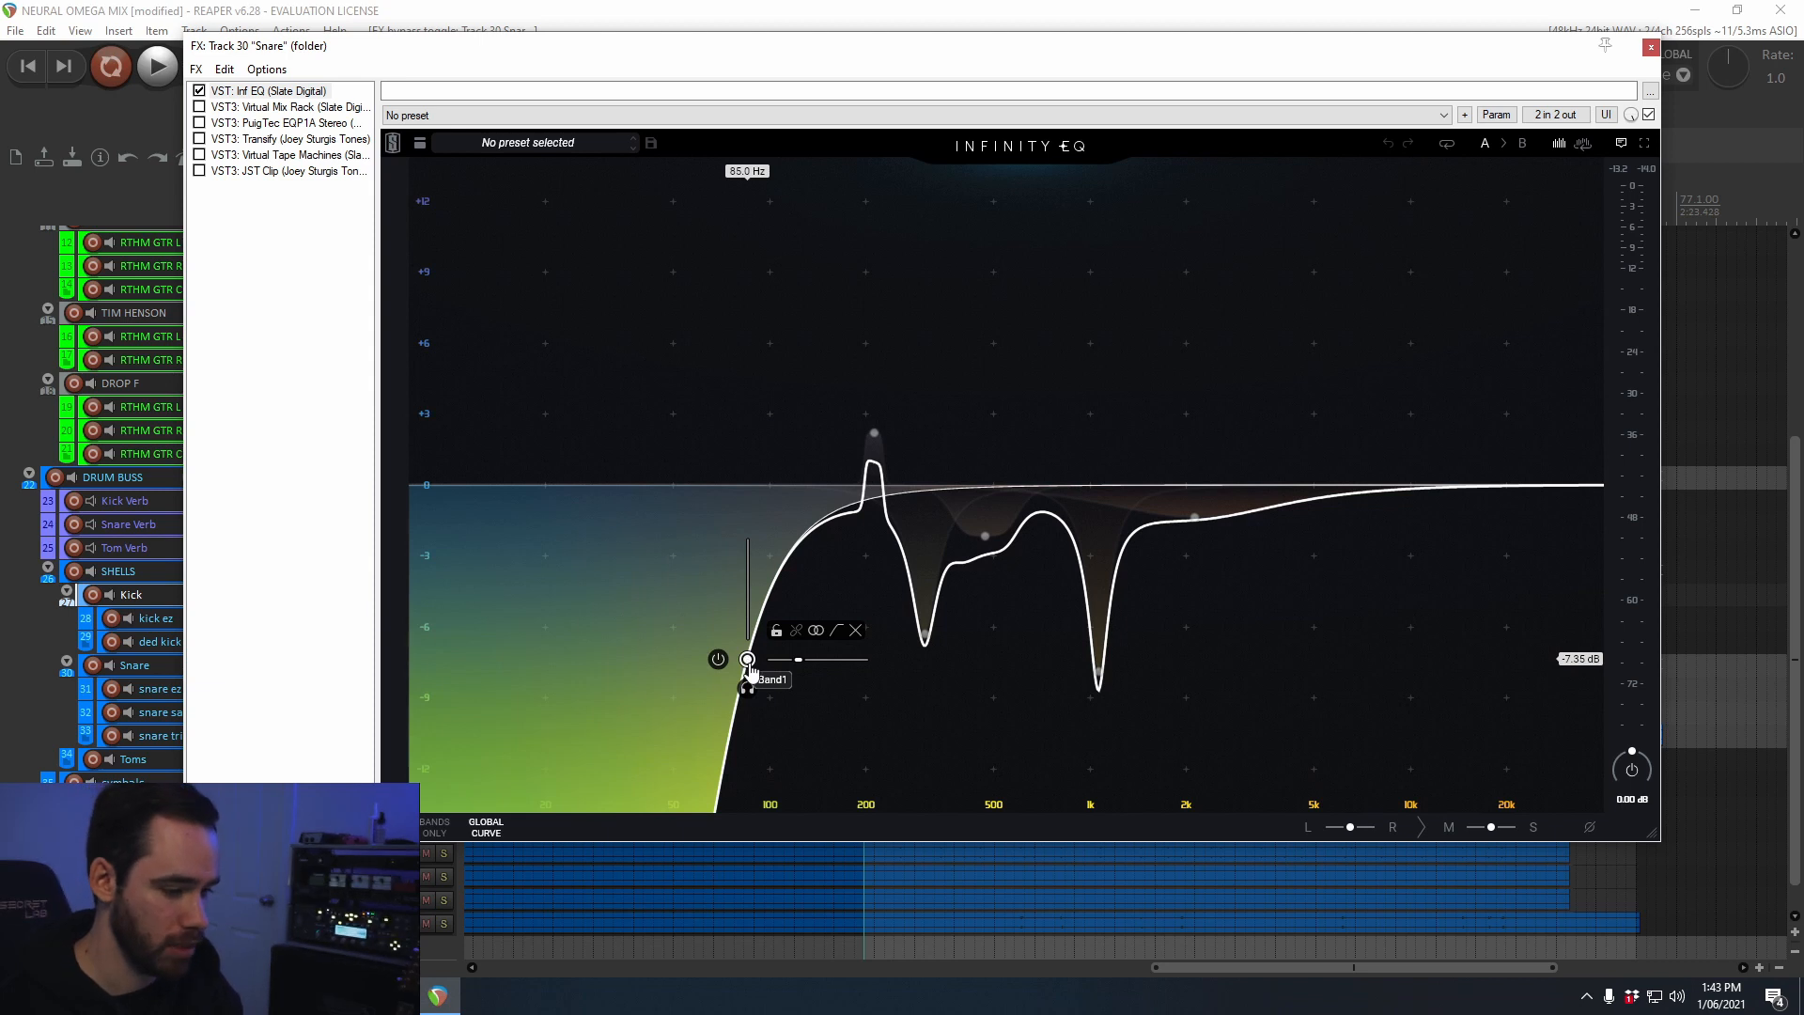
mouse_move(875, 435)
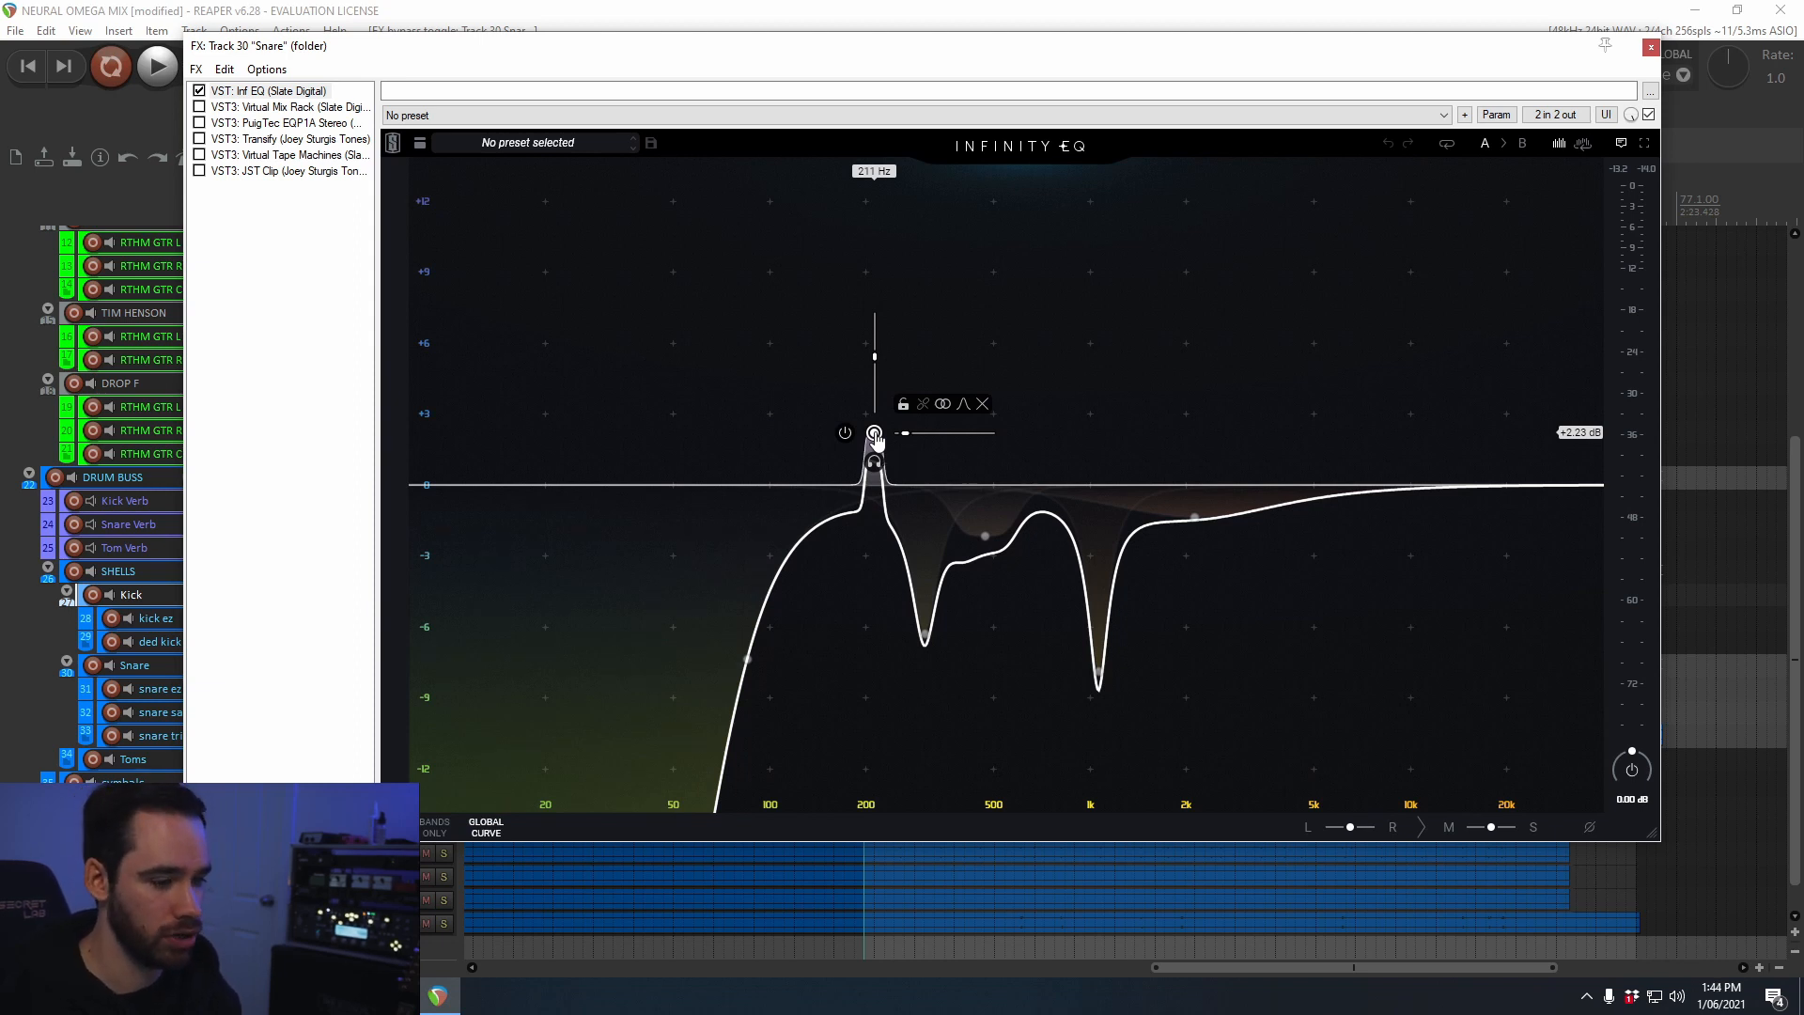
mouse_move(927, 636)
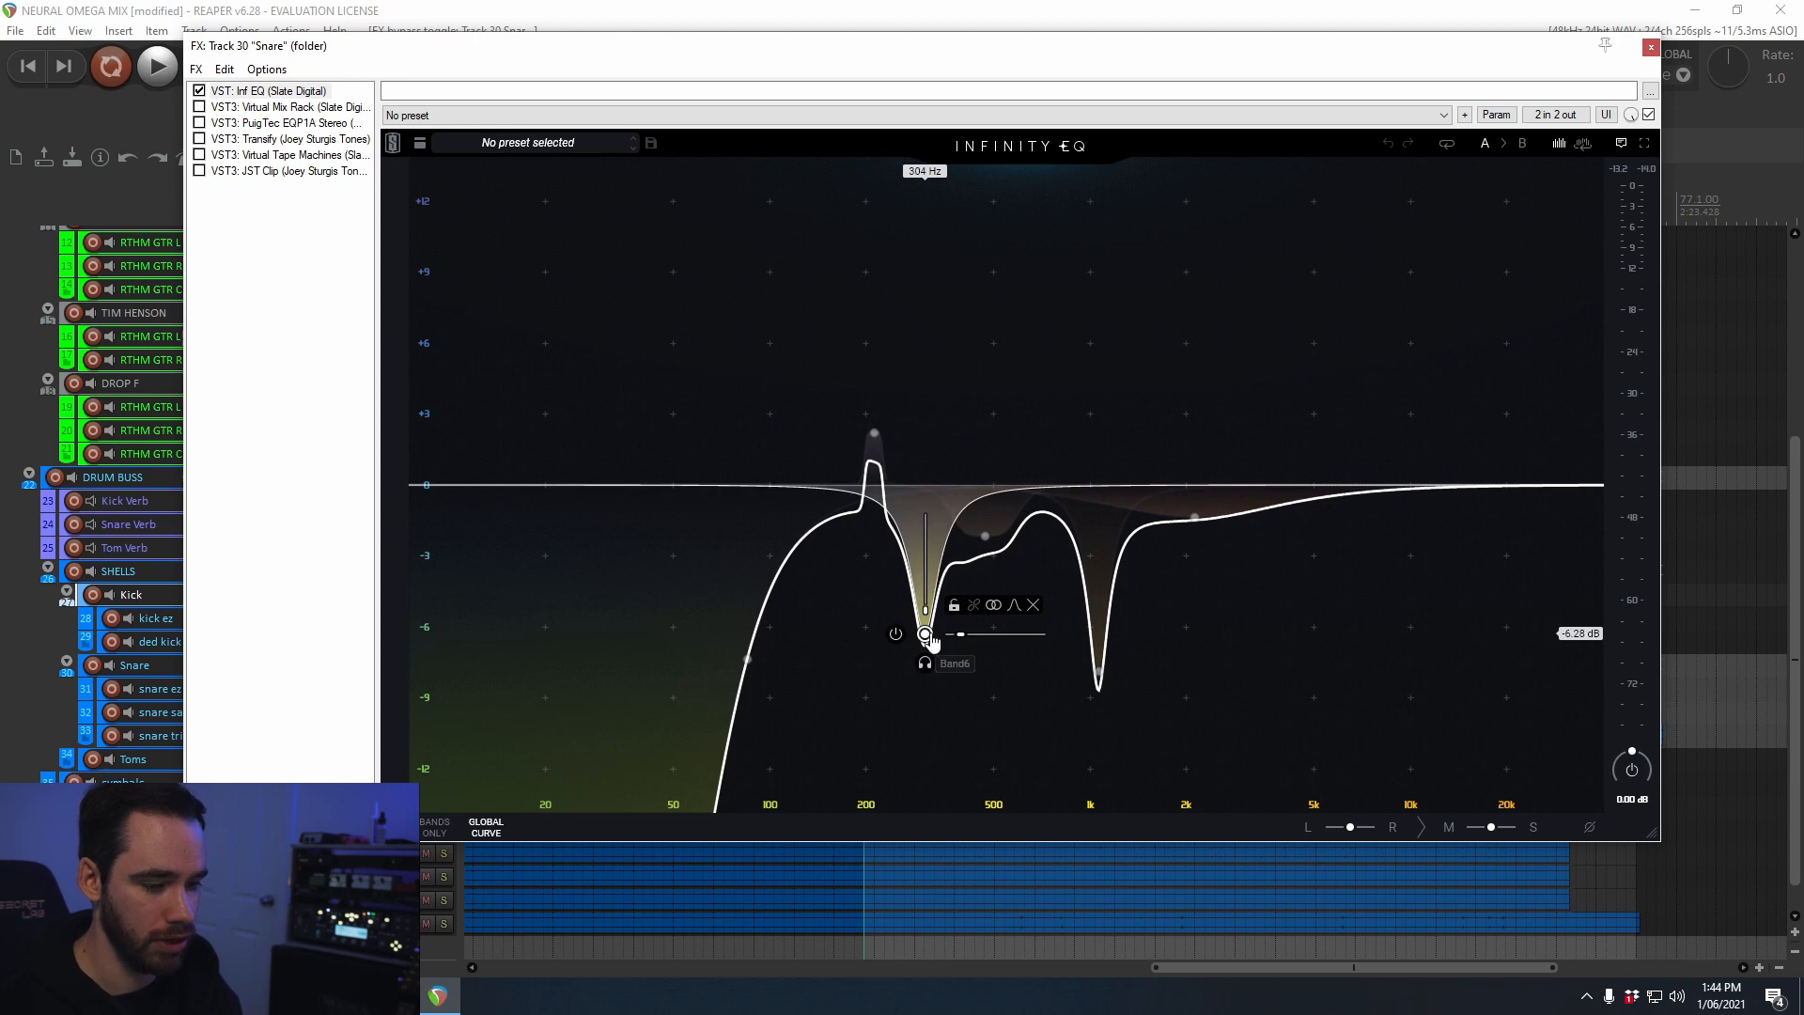
mouse_move(989, 545)
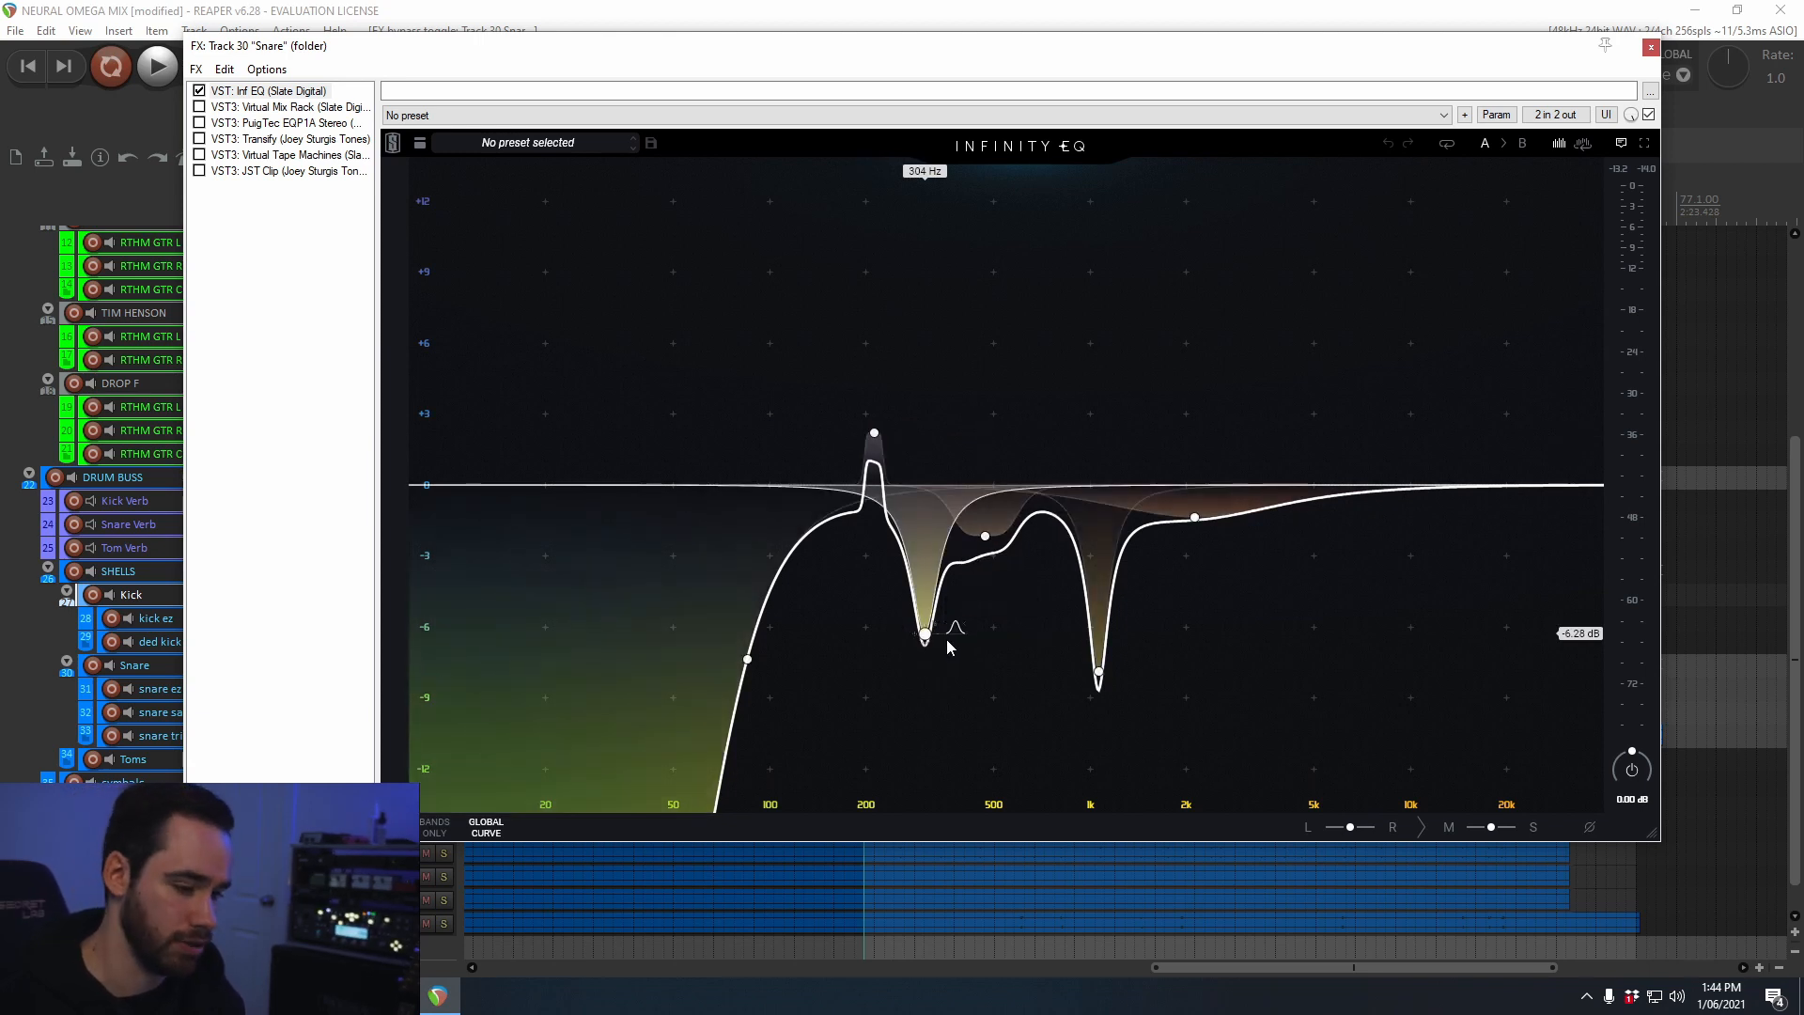
Step: Play the snare and solo the Inf EQ cut bands at 304 Hz, 469 Hz, 1.06 kHz and 2.11 kHz in turn, stopping playback at the end
key("space")
left_click(924, 662)
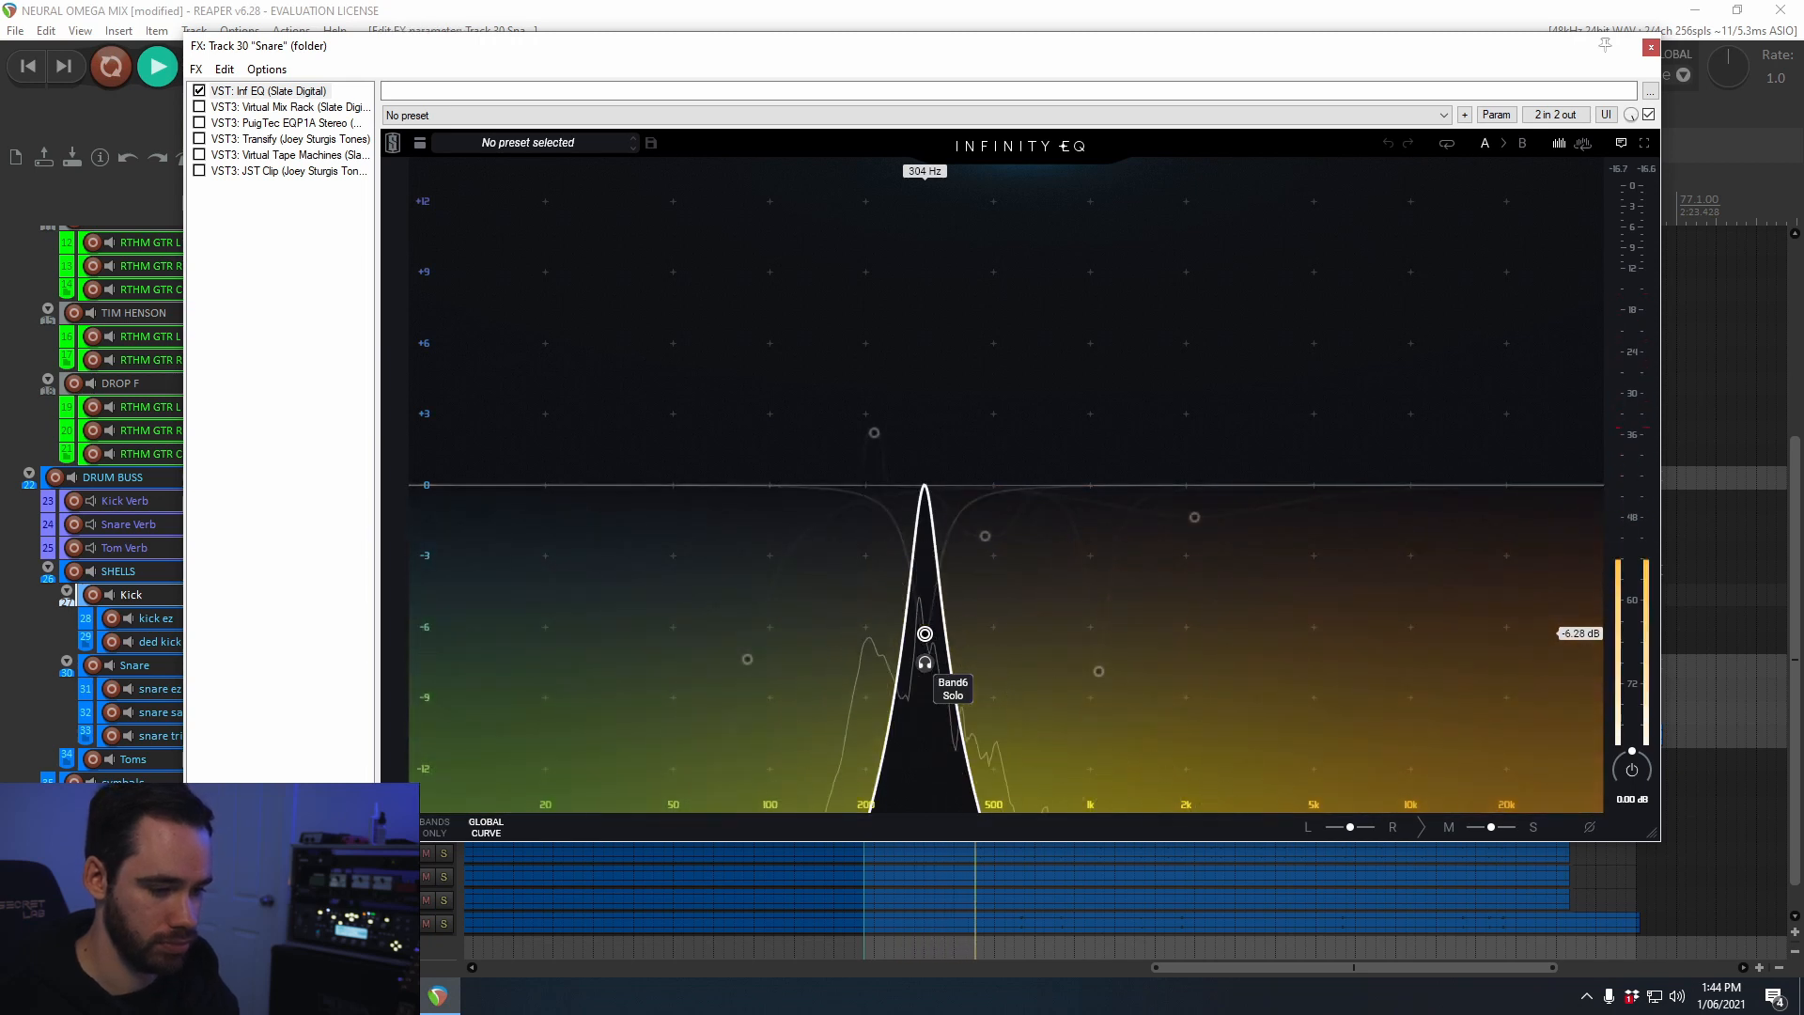
left_click(925, 663)
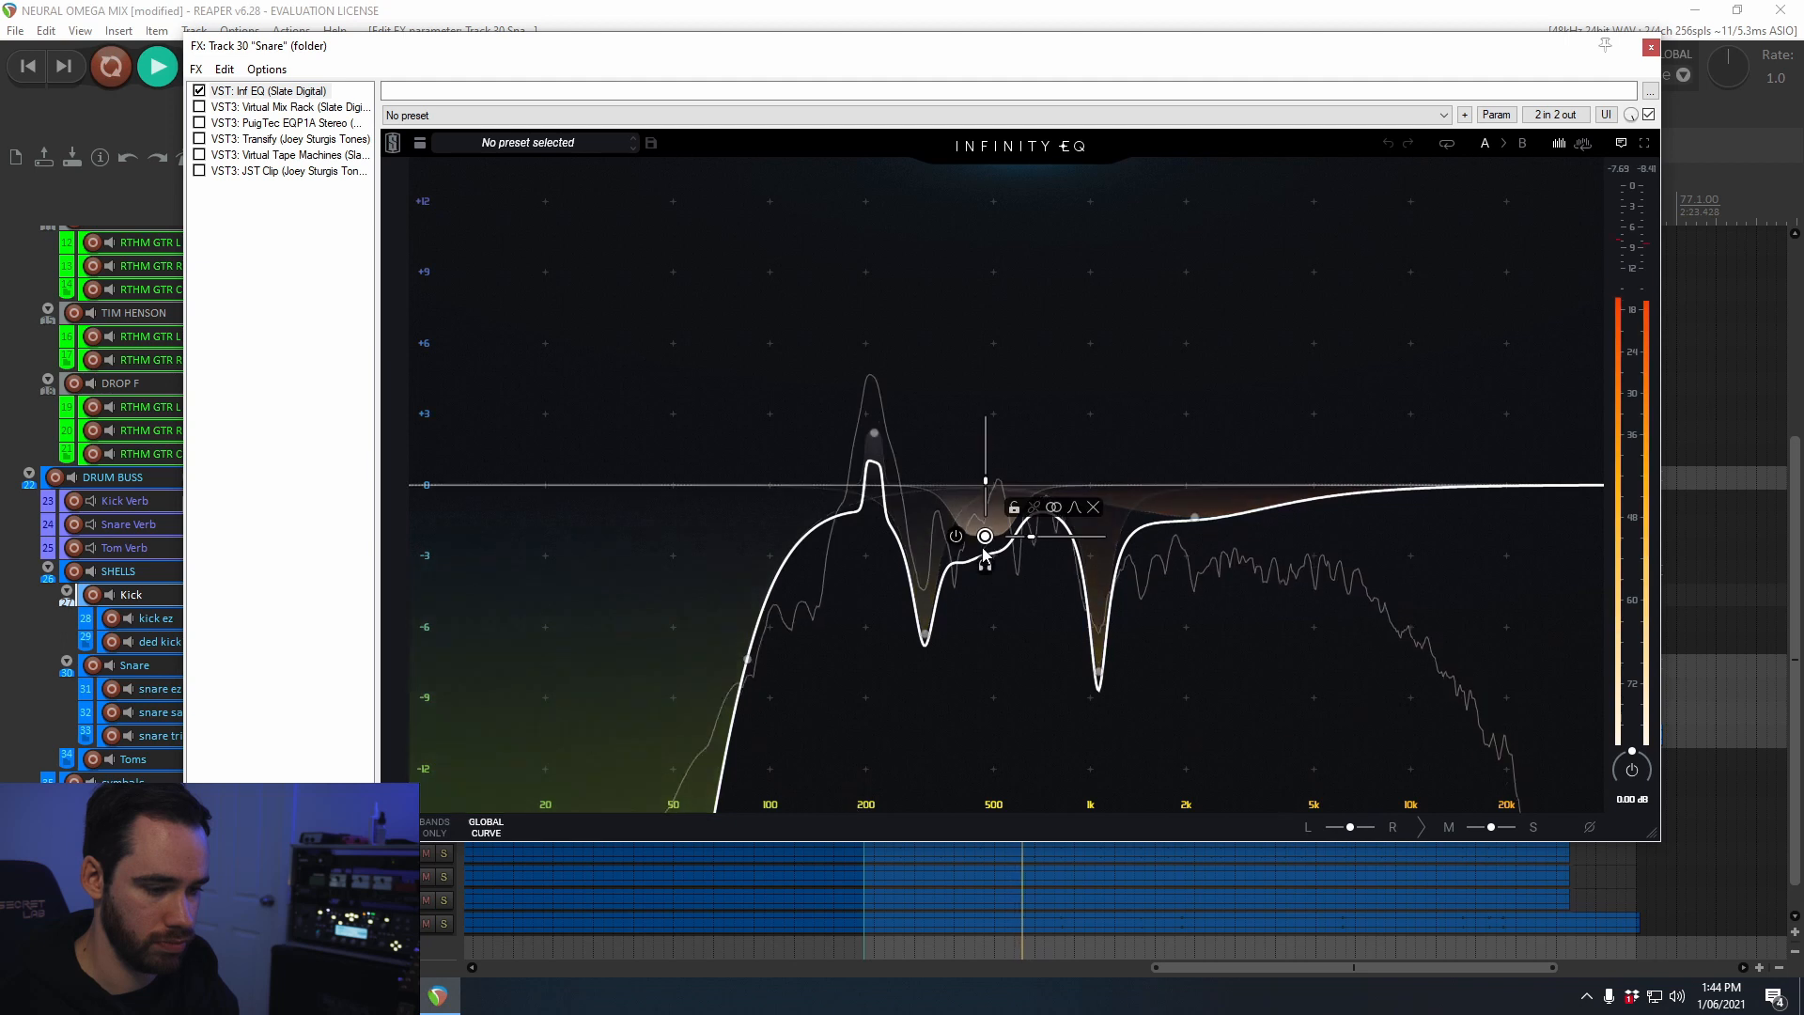
left_click(984, 562)
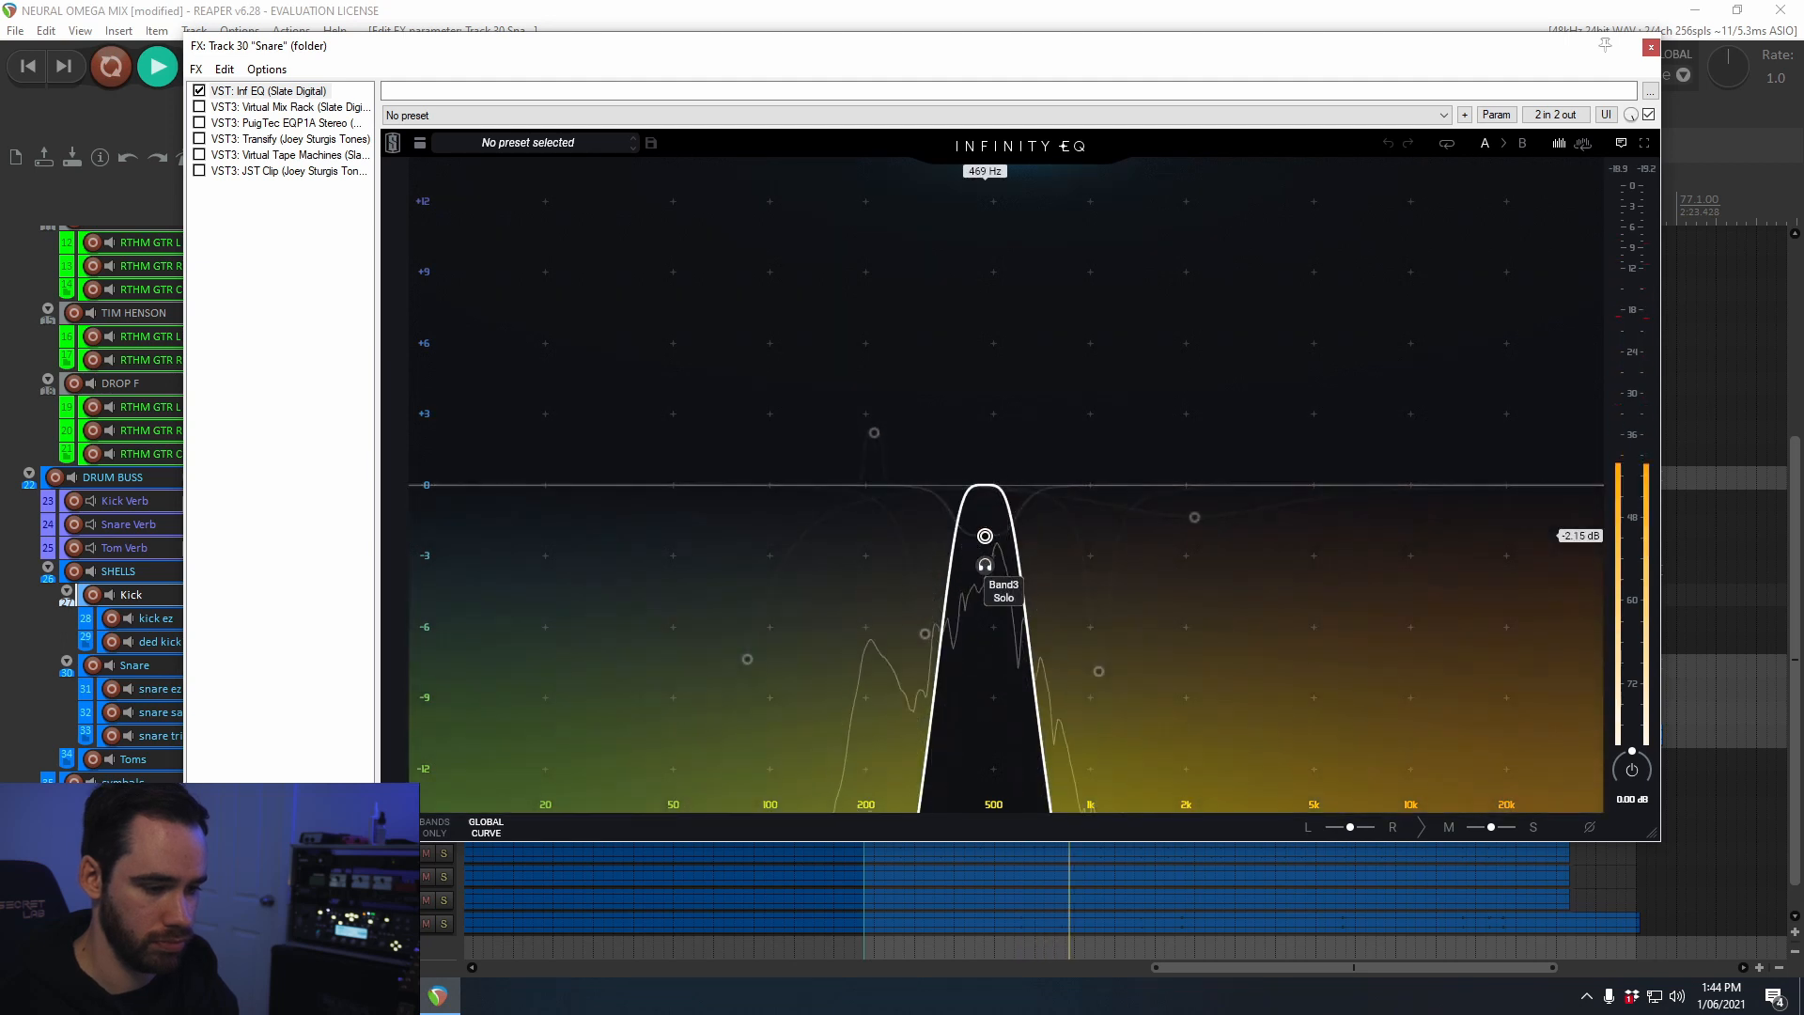
left_click(985, 564)
left_click(1098, 700)
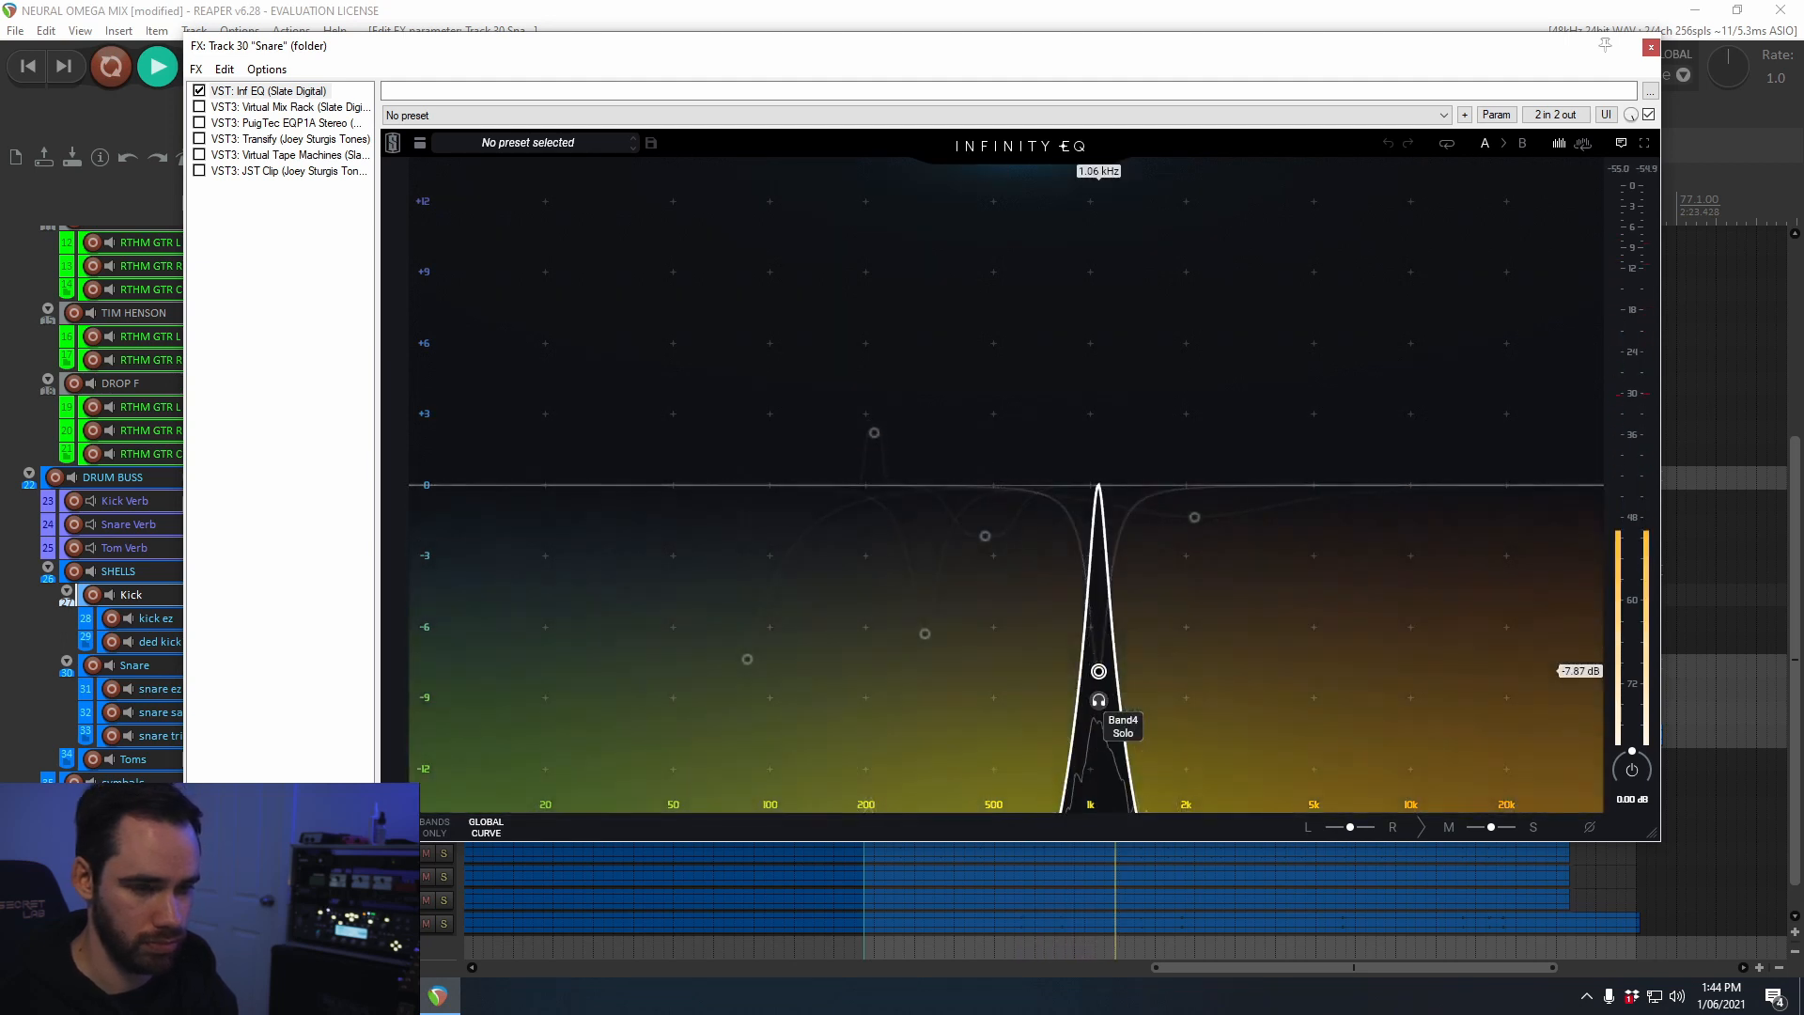
left_click(1099, 700)
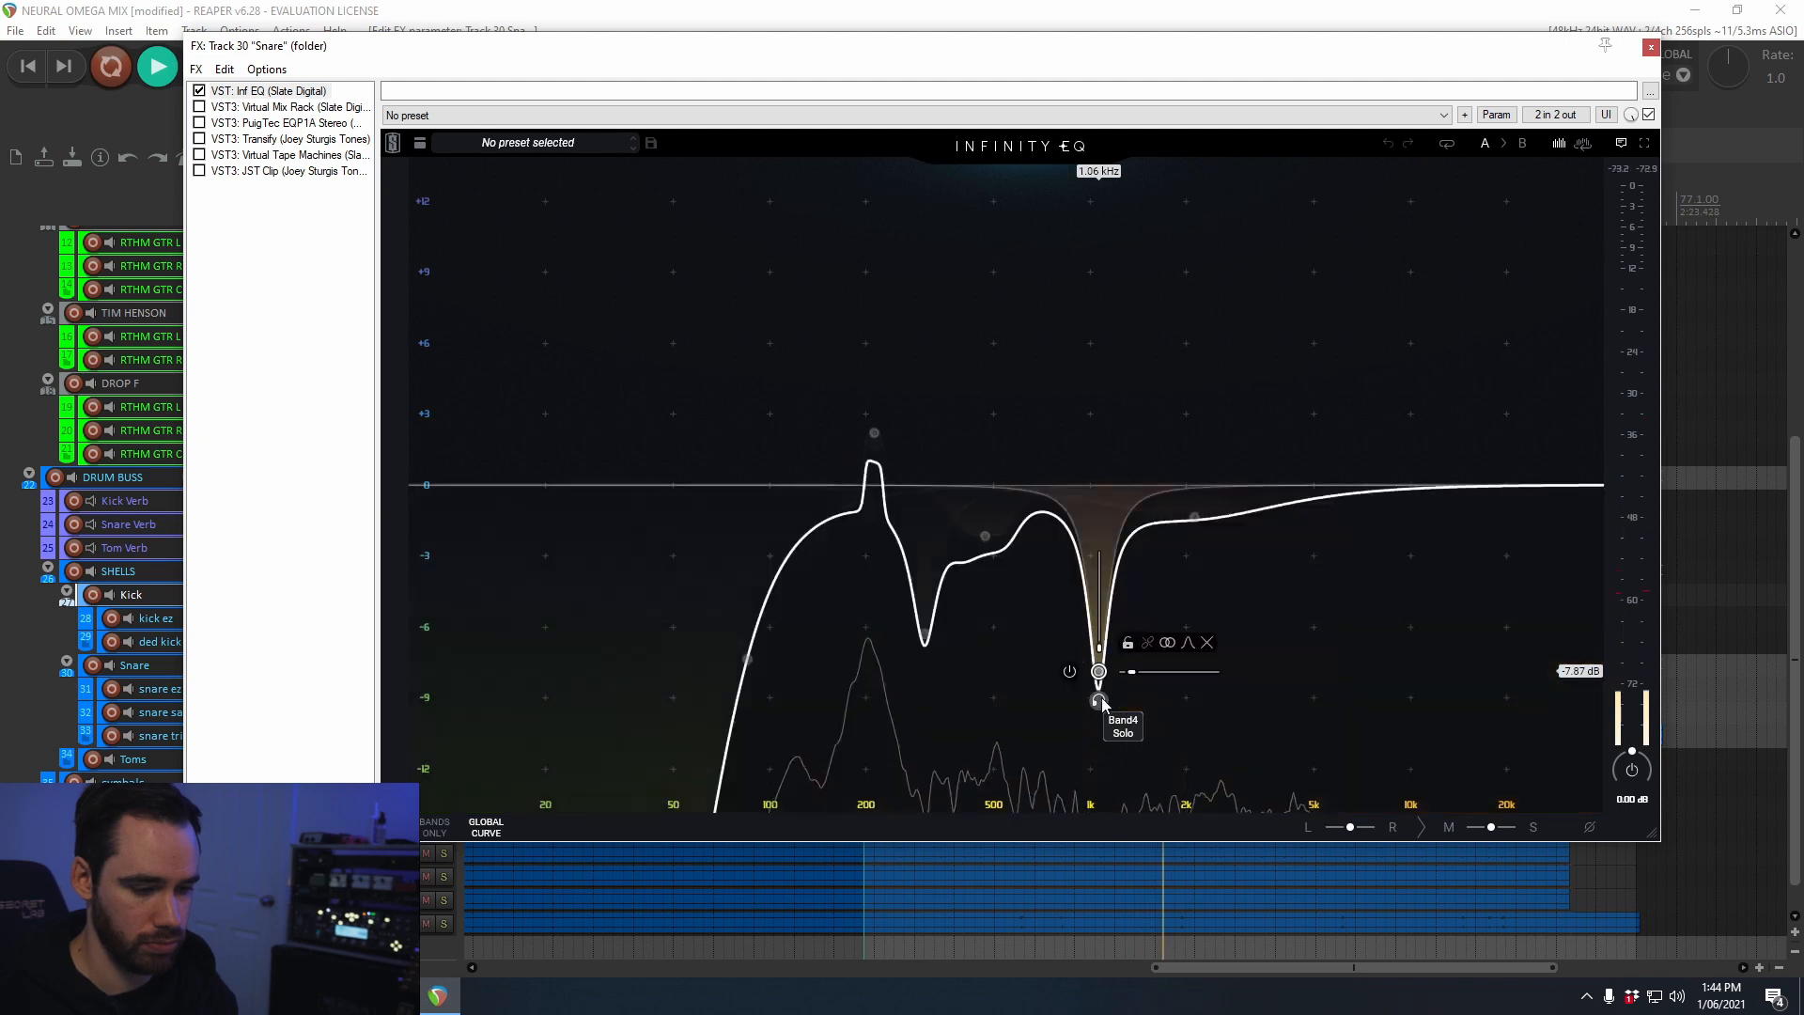
left_click(1194, 546)
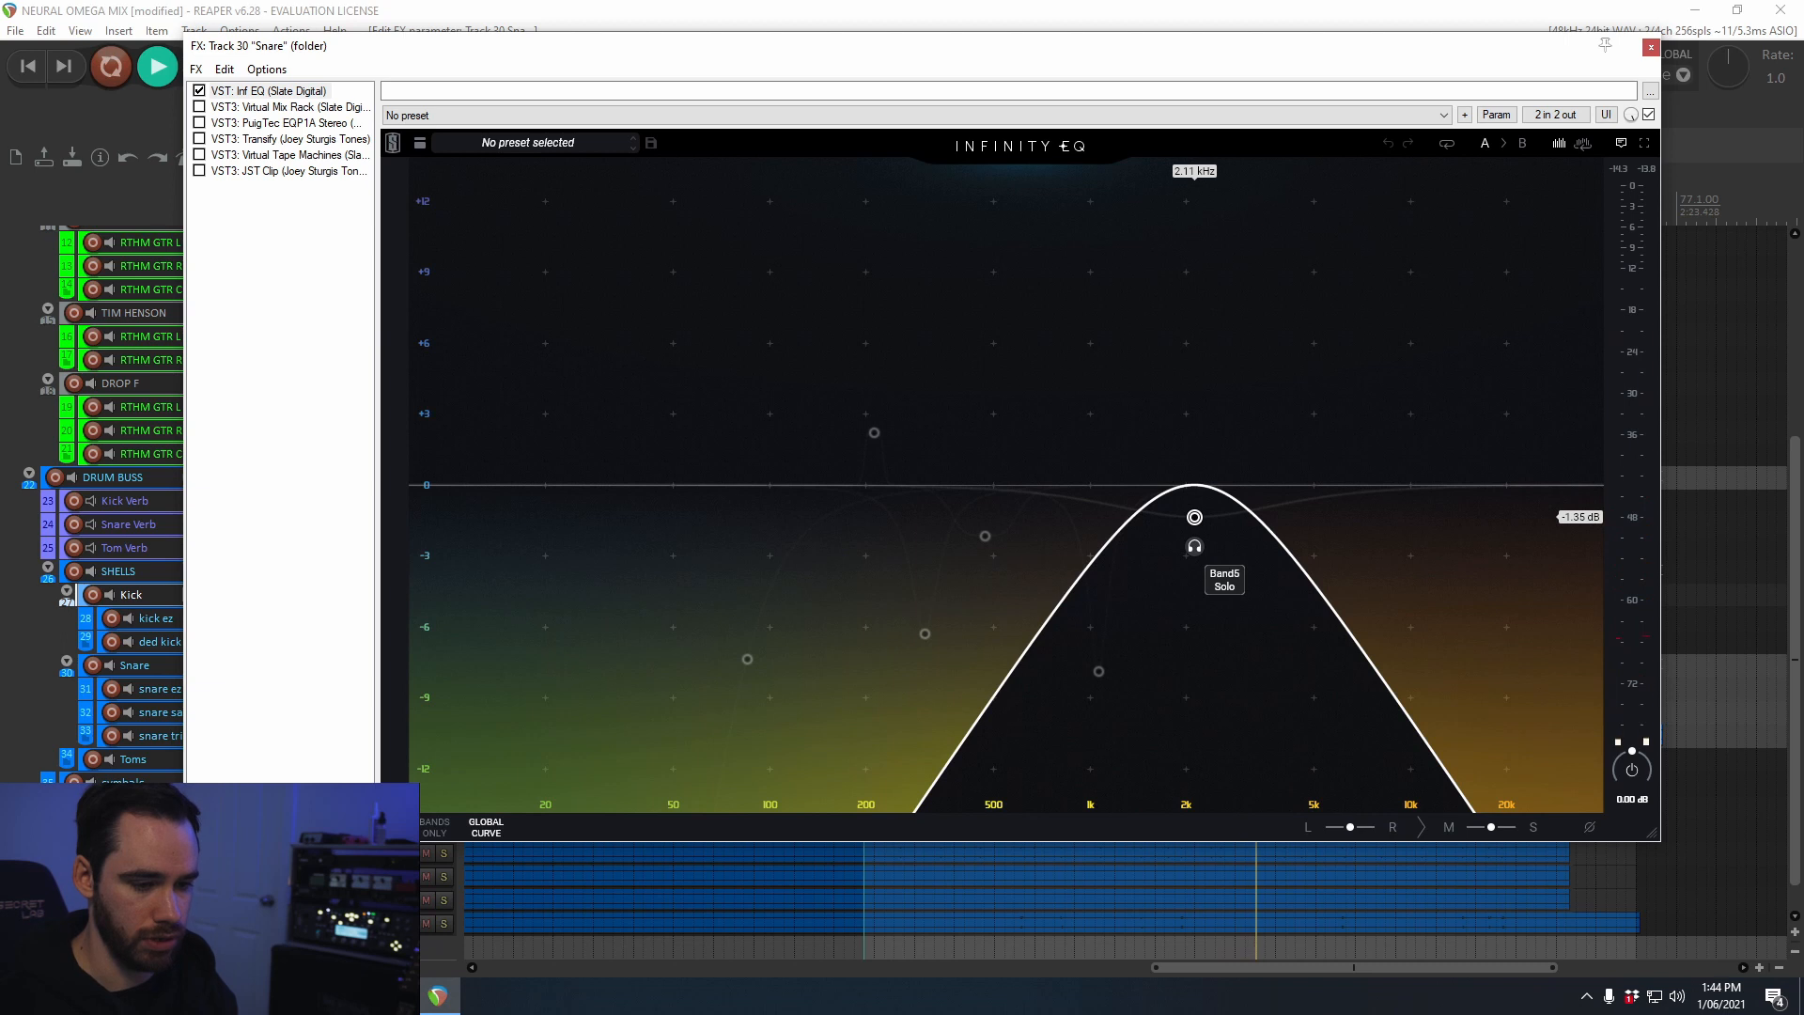
left_click(1195, 548)
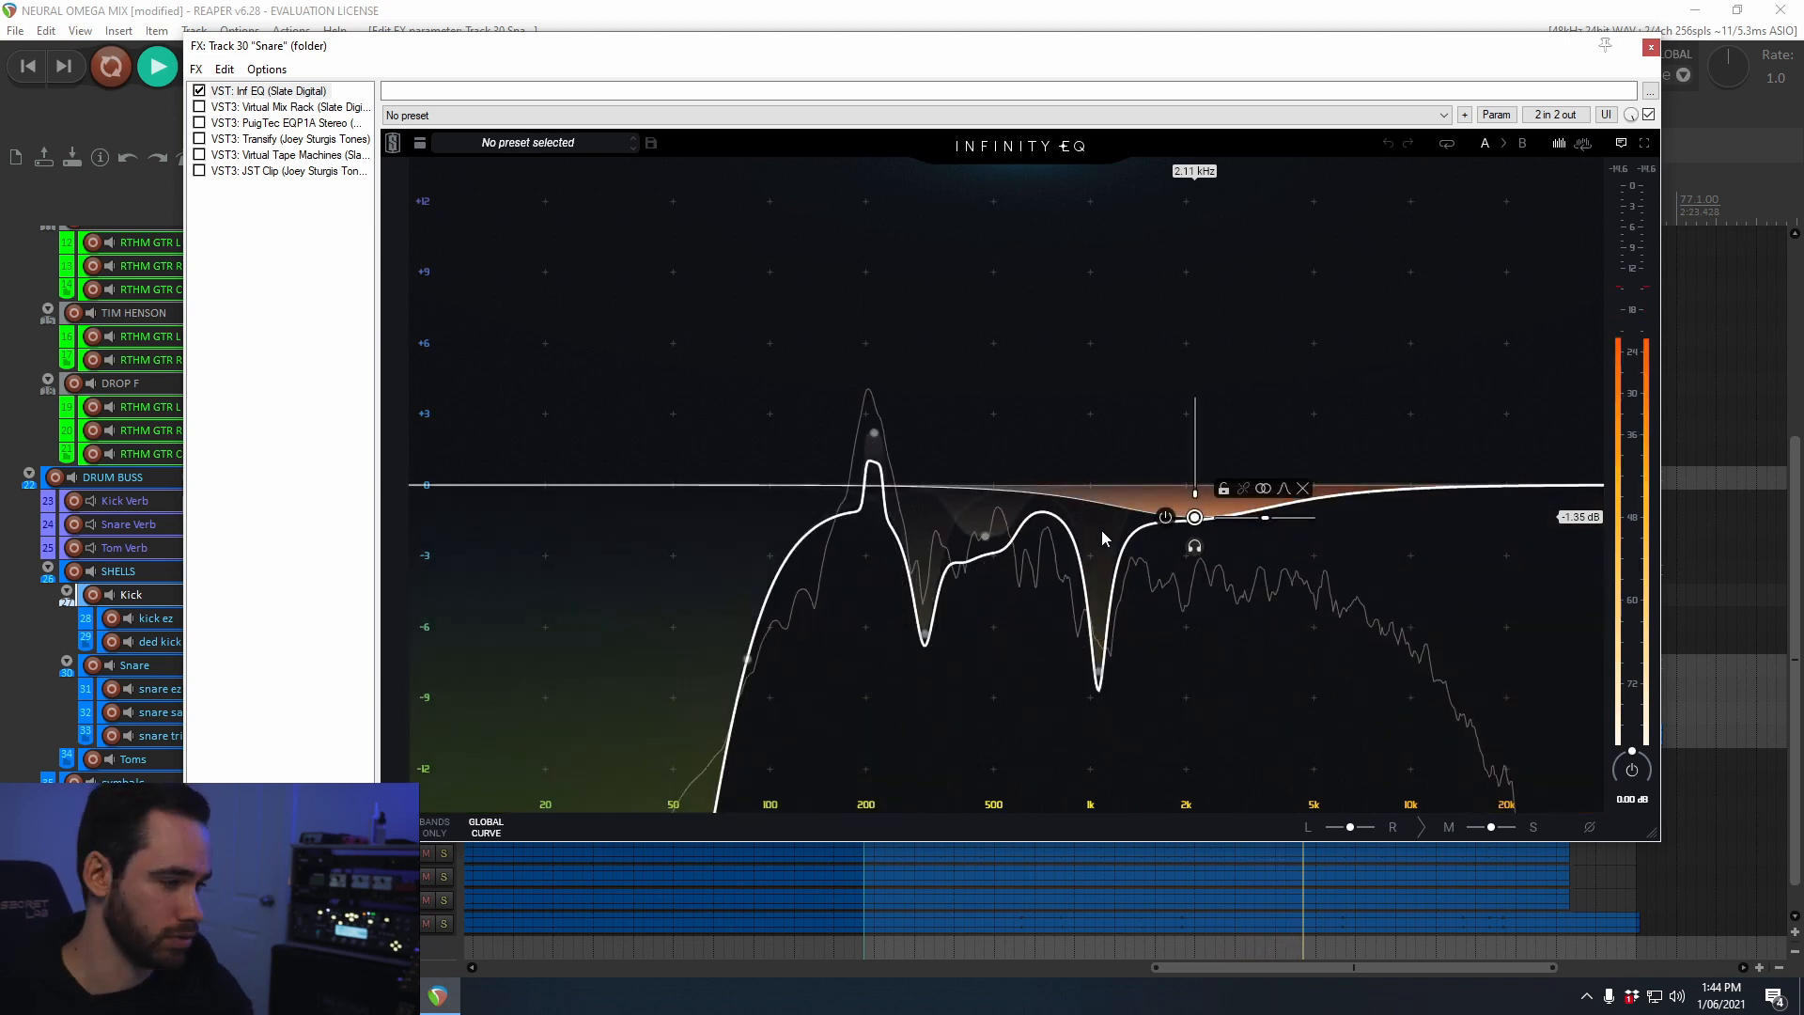
key("space")
Step: Enable Virtual Mix Rack and PuigTec EQP1A in the Snare folder's effects, auditioning the snare after each and pointing out the 8 kHz boost
left_click(226, 107)
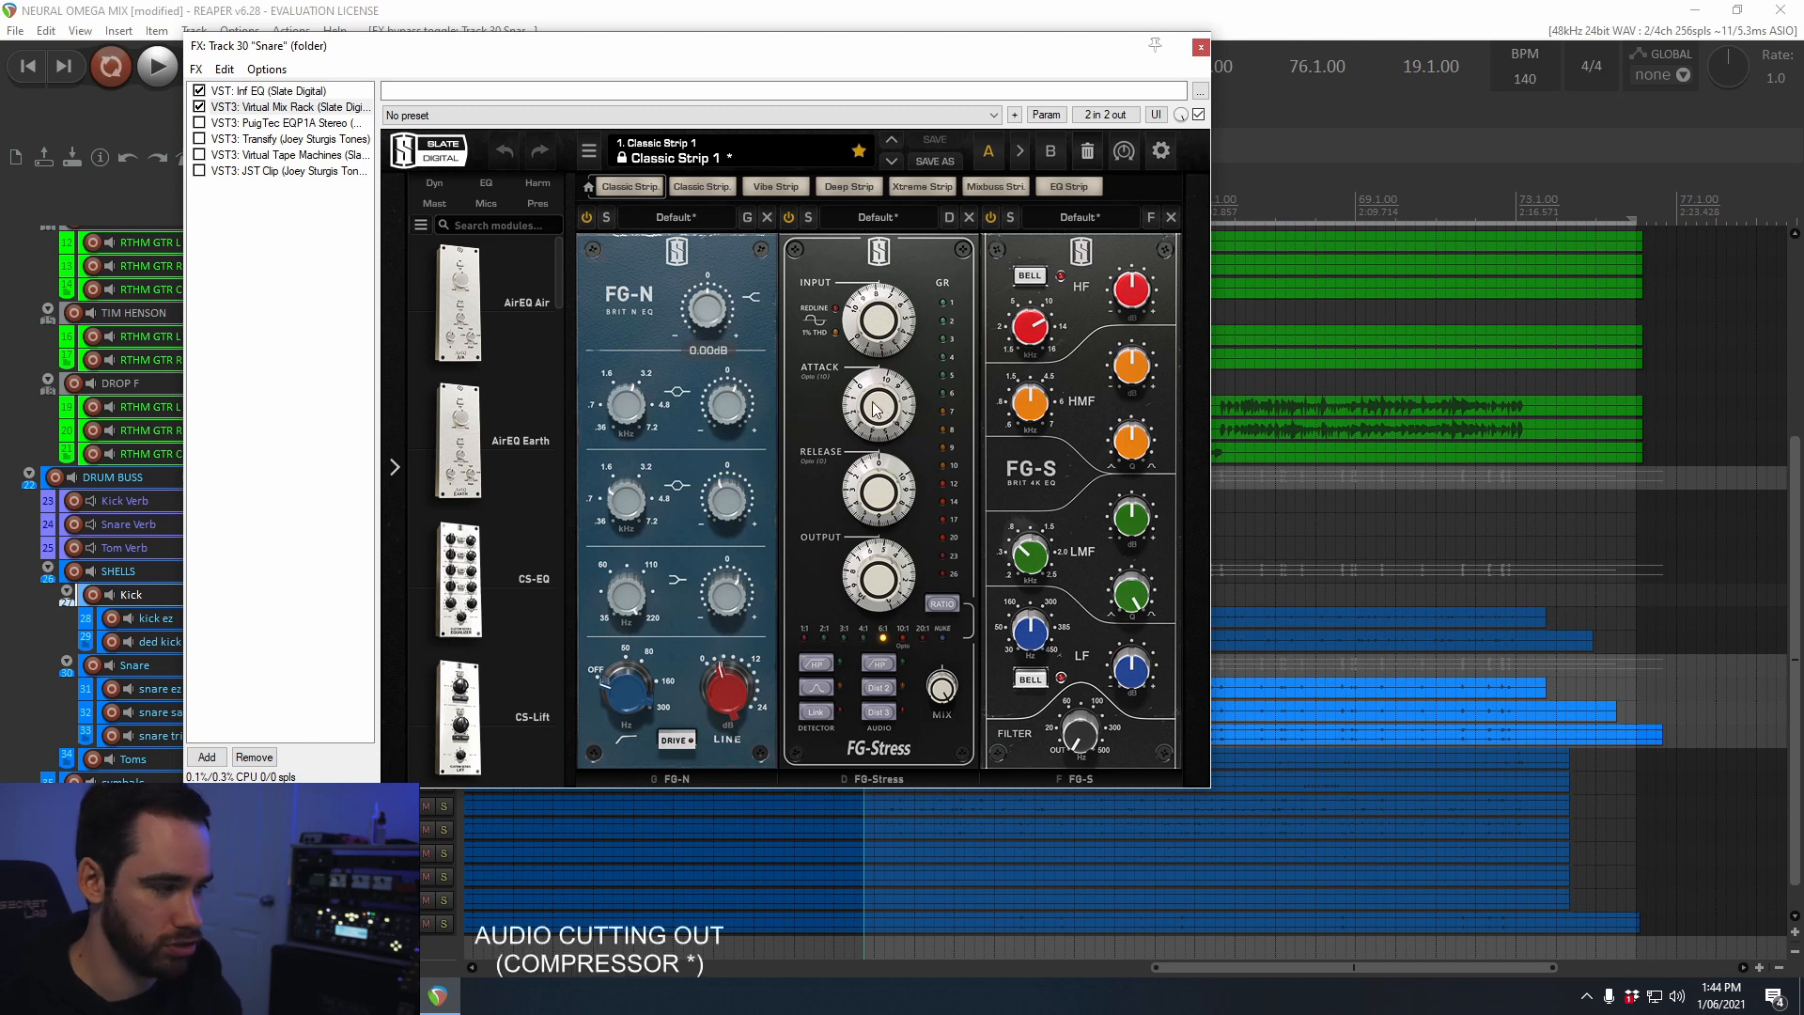
key("space")
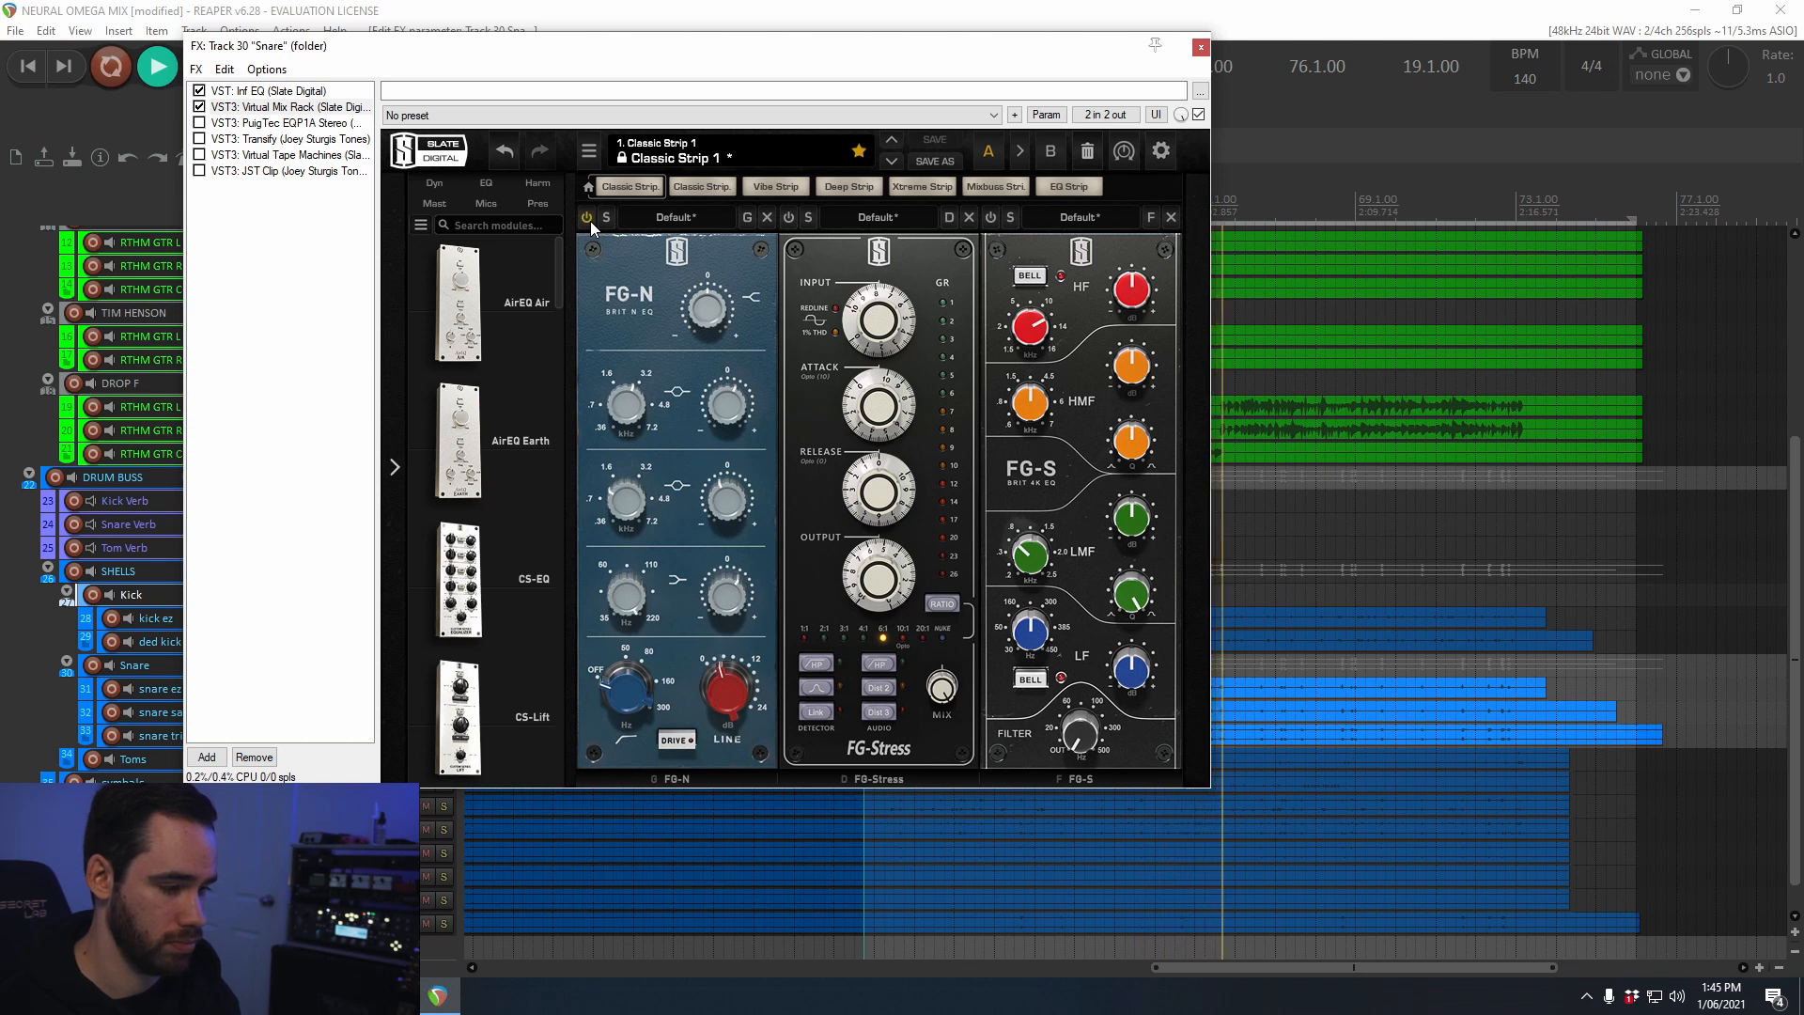
mouse_move(627, 505)
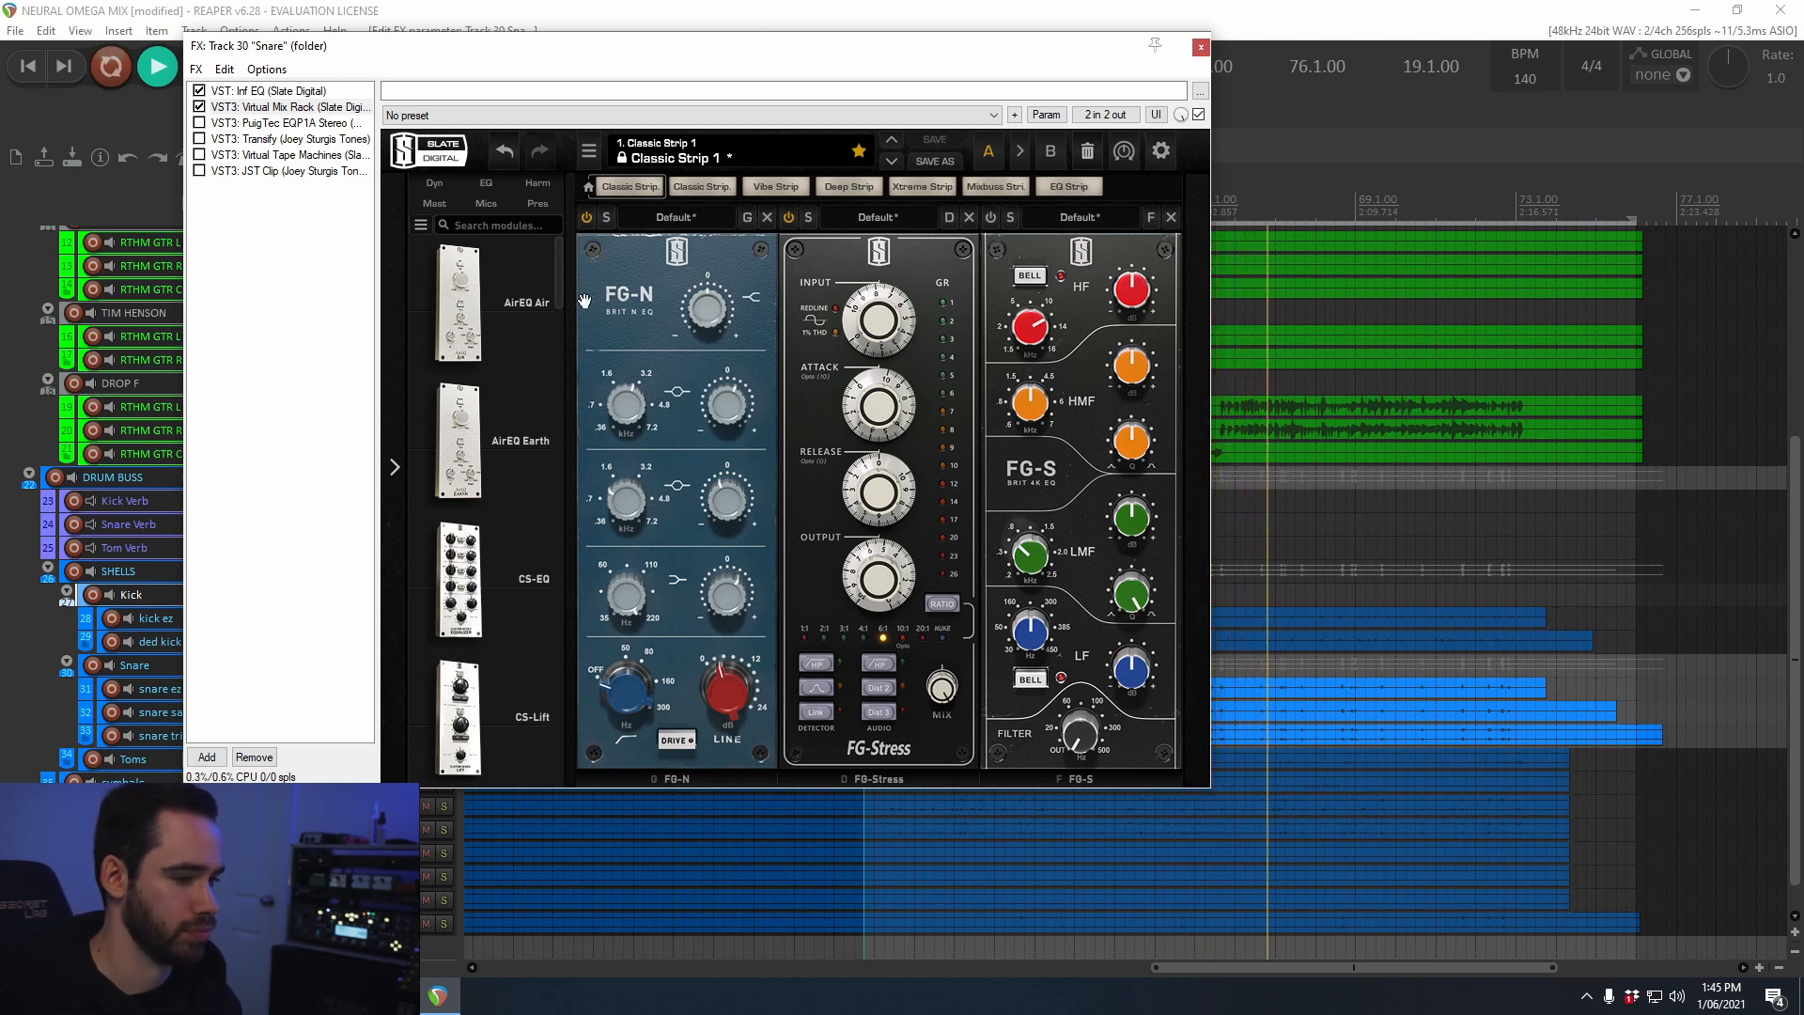
key("space")
left_click(260, 123)
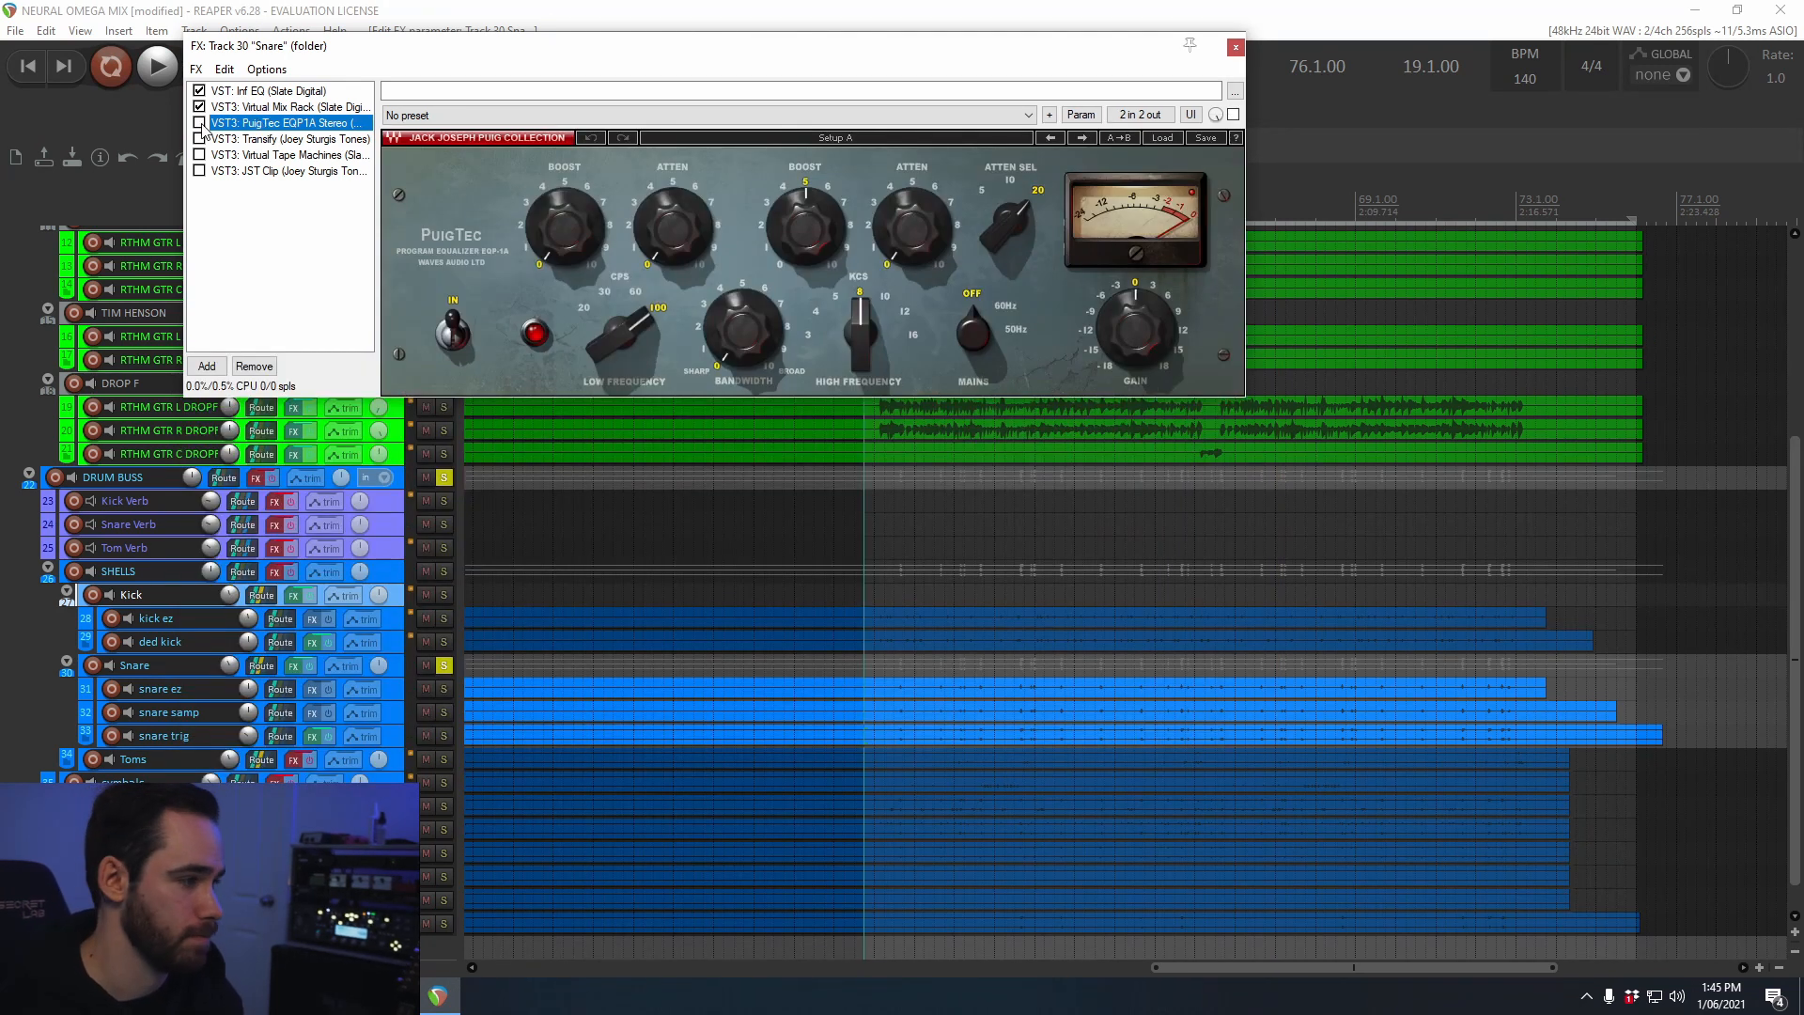
key("space")
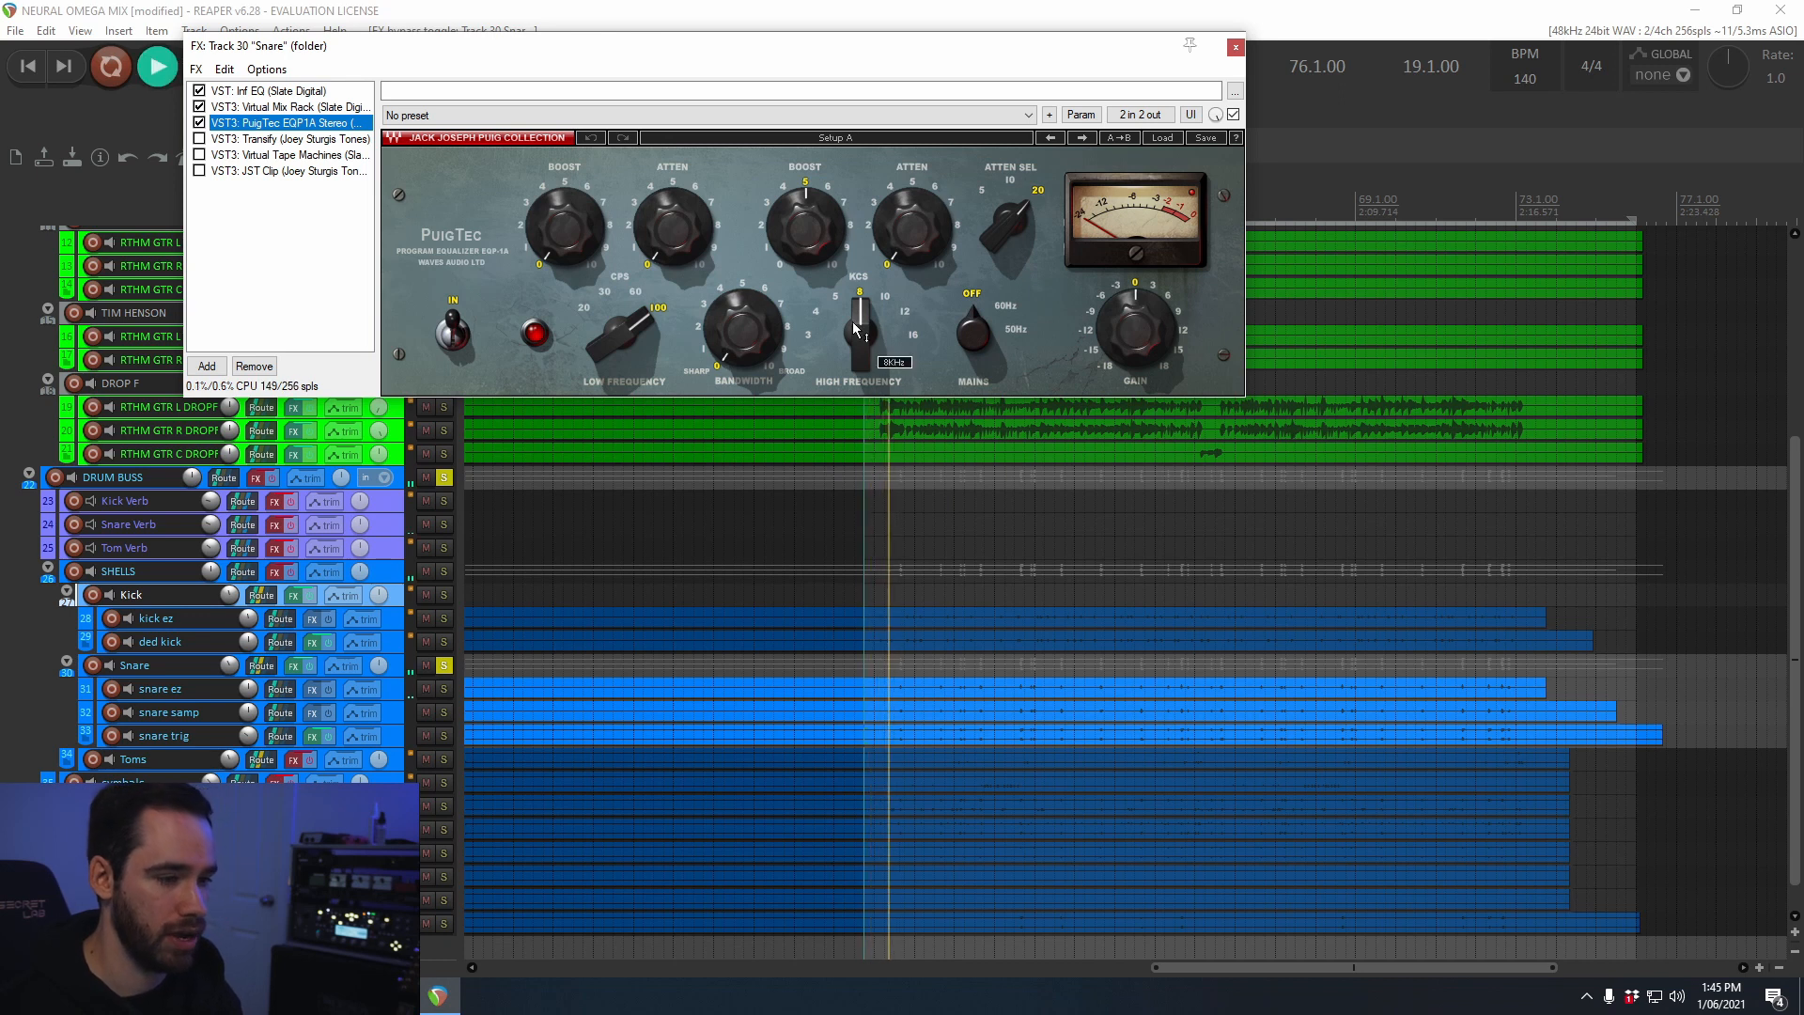
left_click(805, 225)
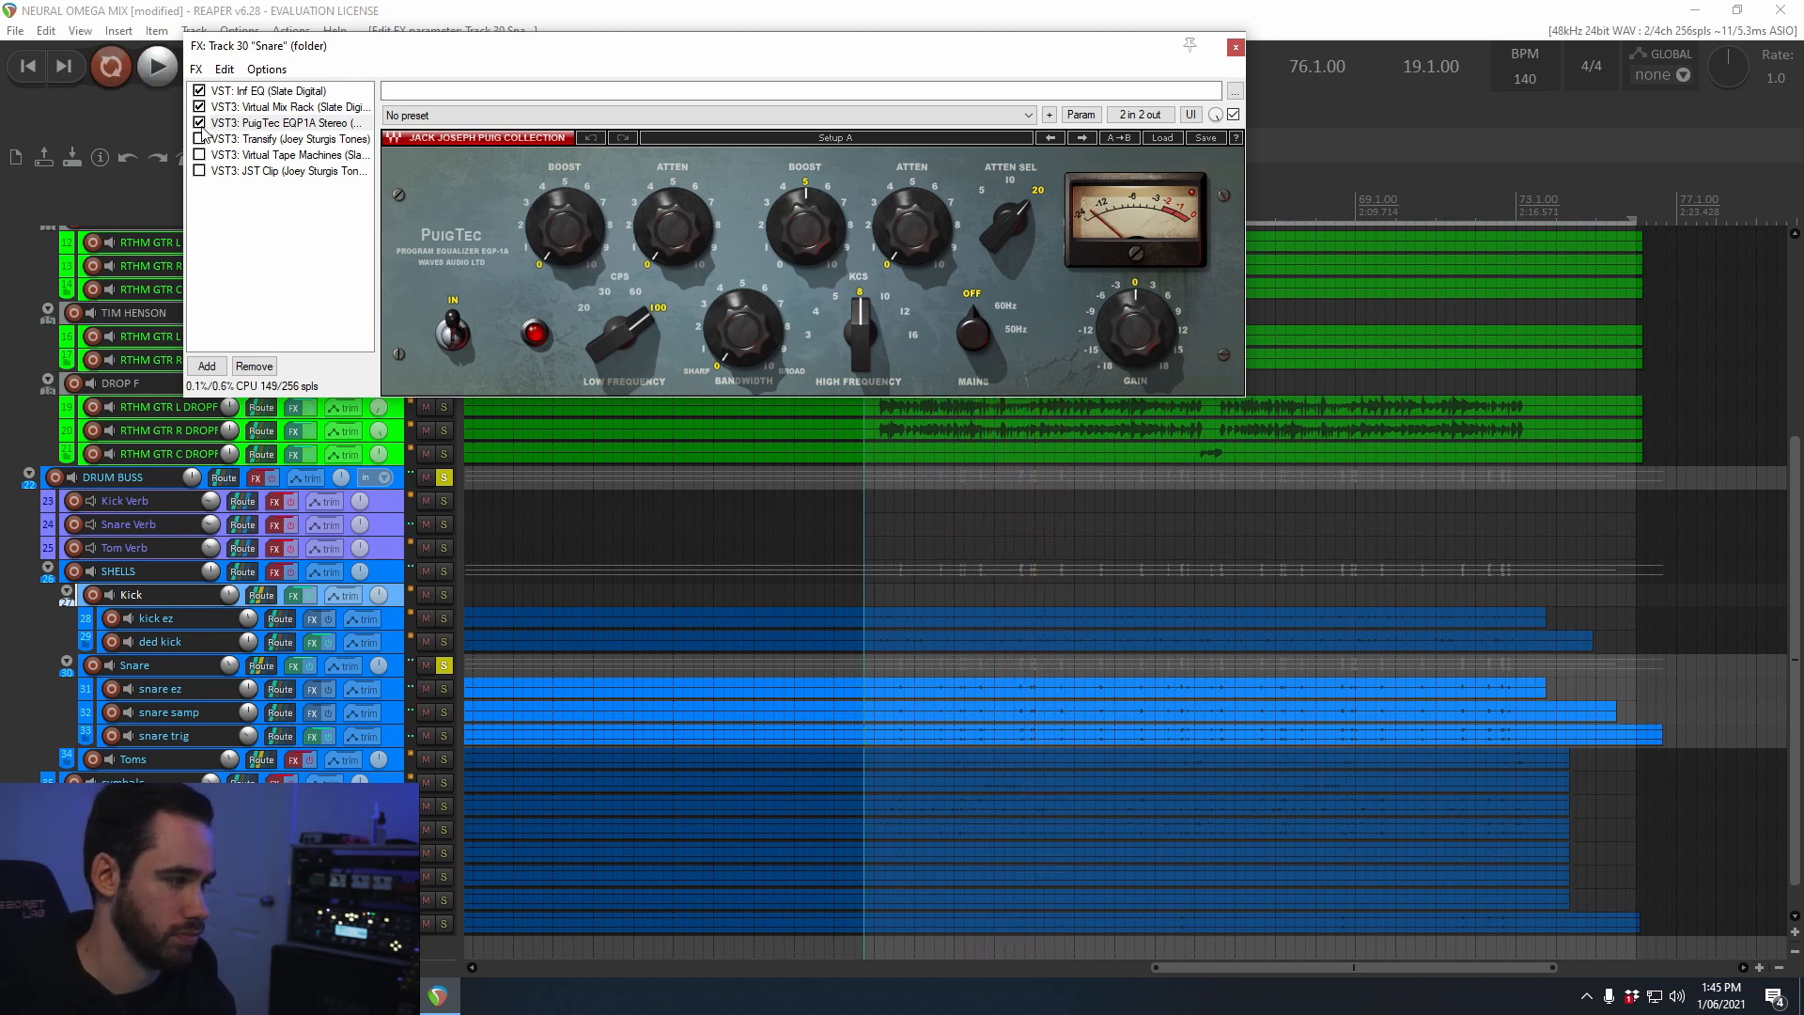
Step: Enable Transify on the Snare folder and compare the playing snare with it bypassed and active
left_click(275, 139)
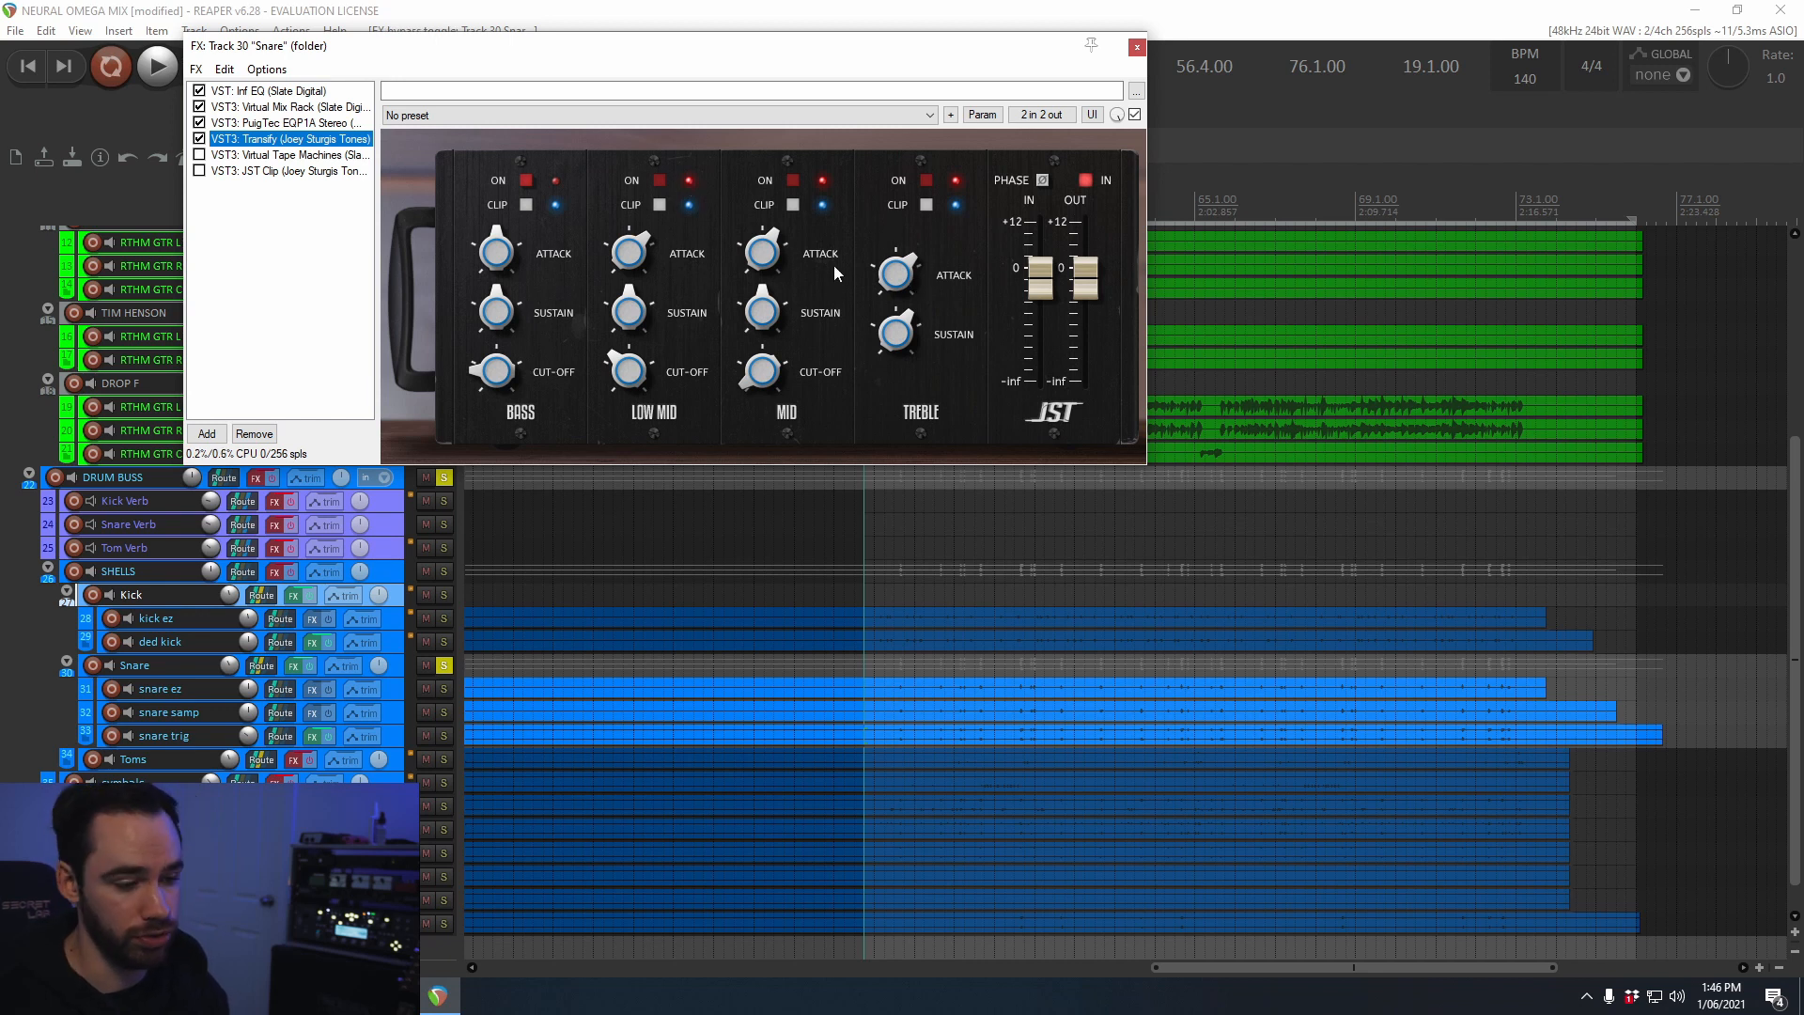
key("space")
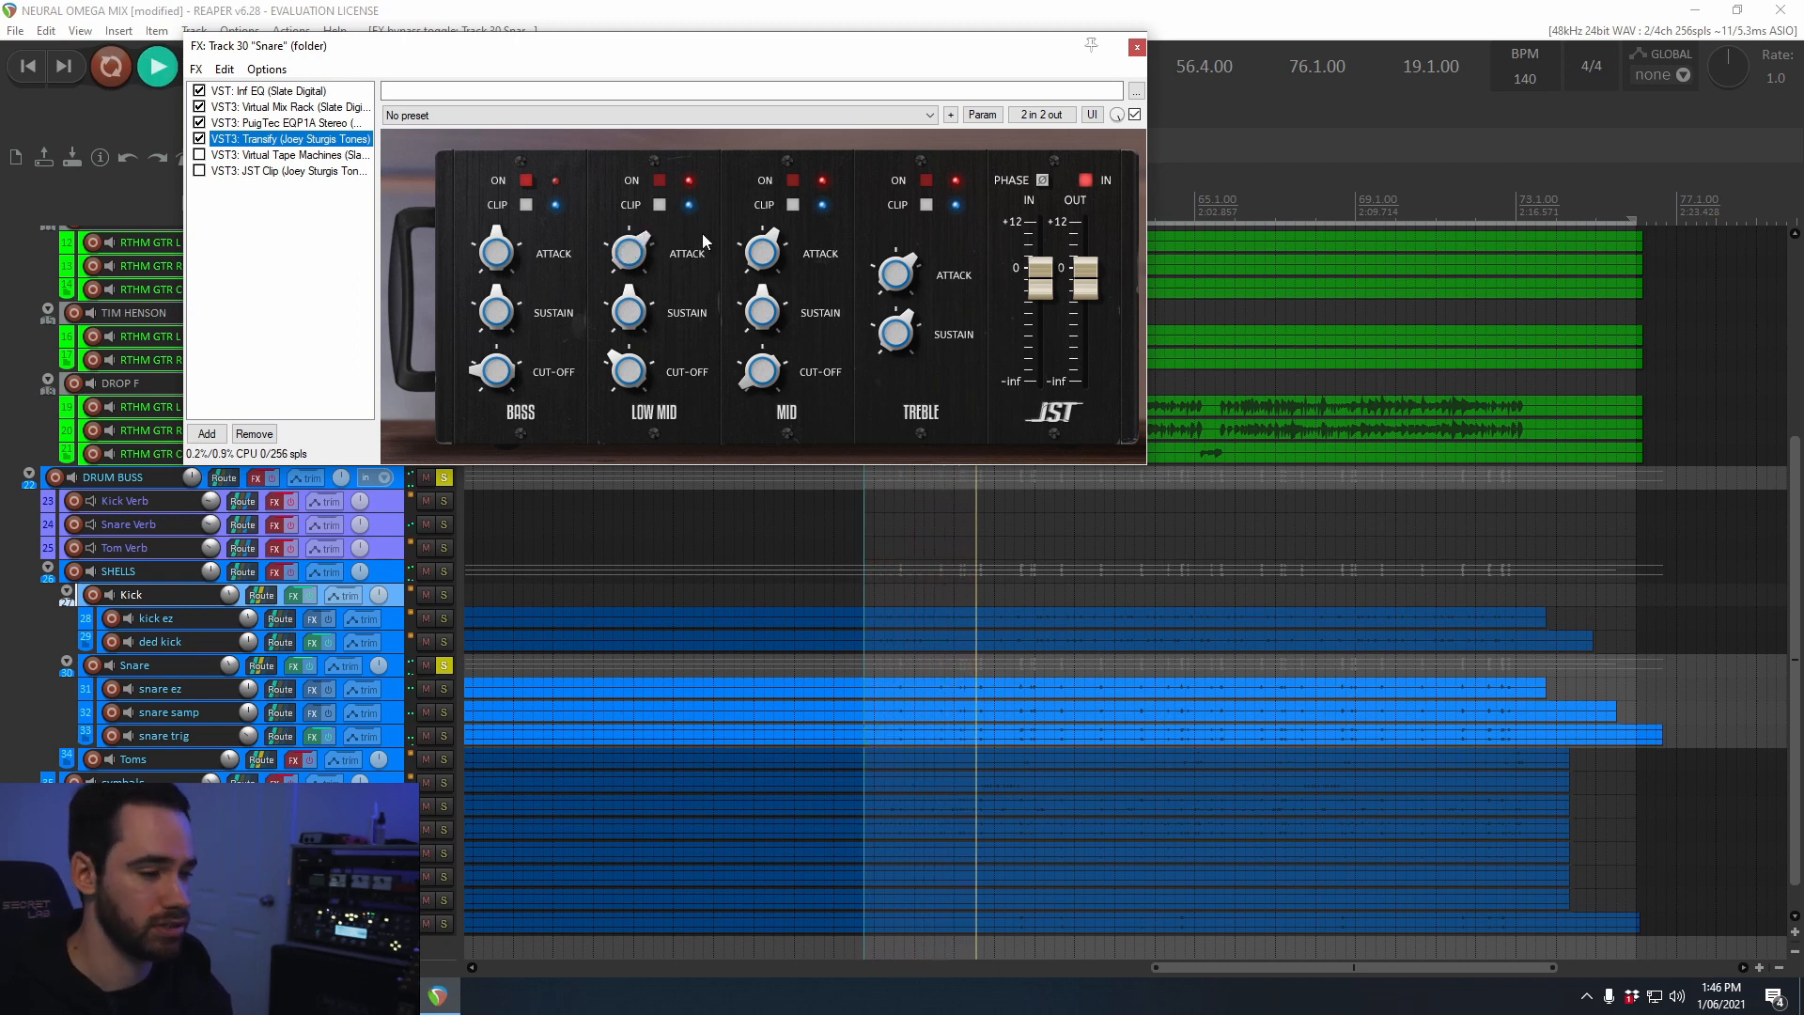
left_click(200, 139)
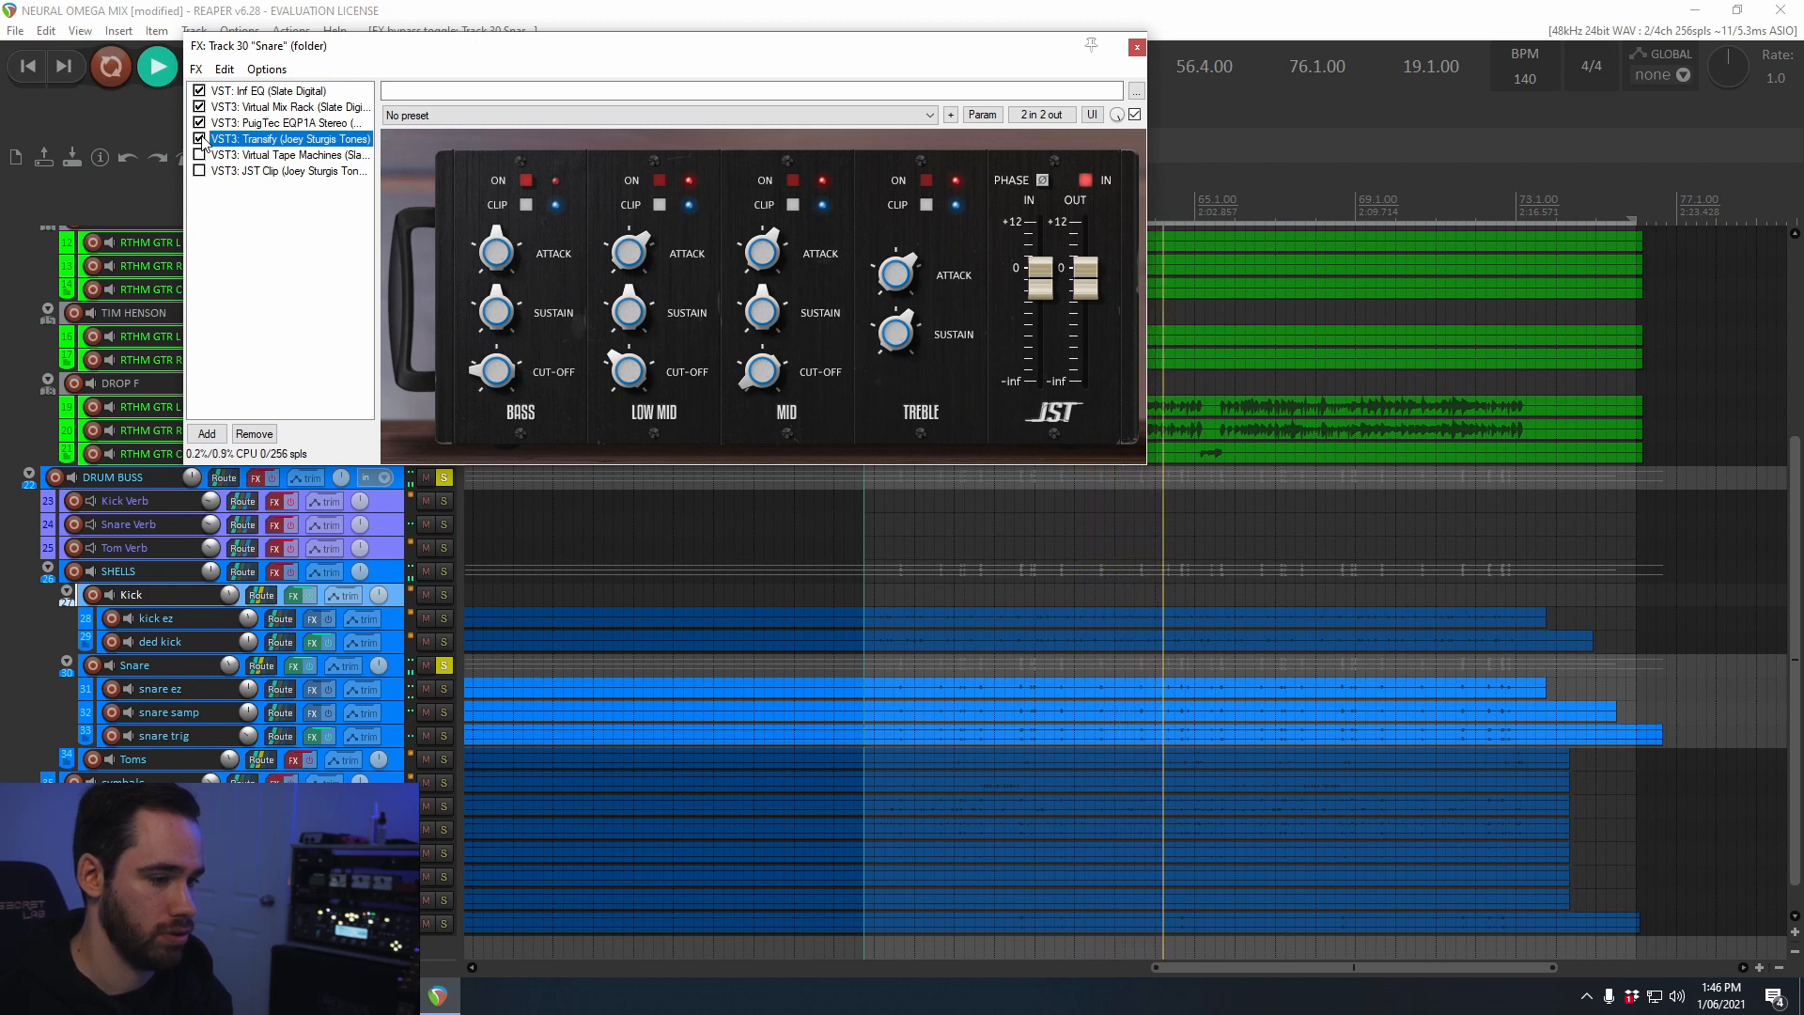
key("space")
Step: Enable Virtual Tape Machines and JST Clip on the Snare folder while auditioning, and show JST Clip's settings
left_click(258, 156)
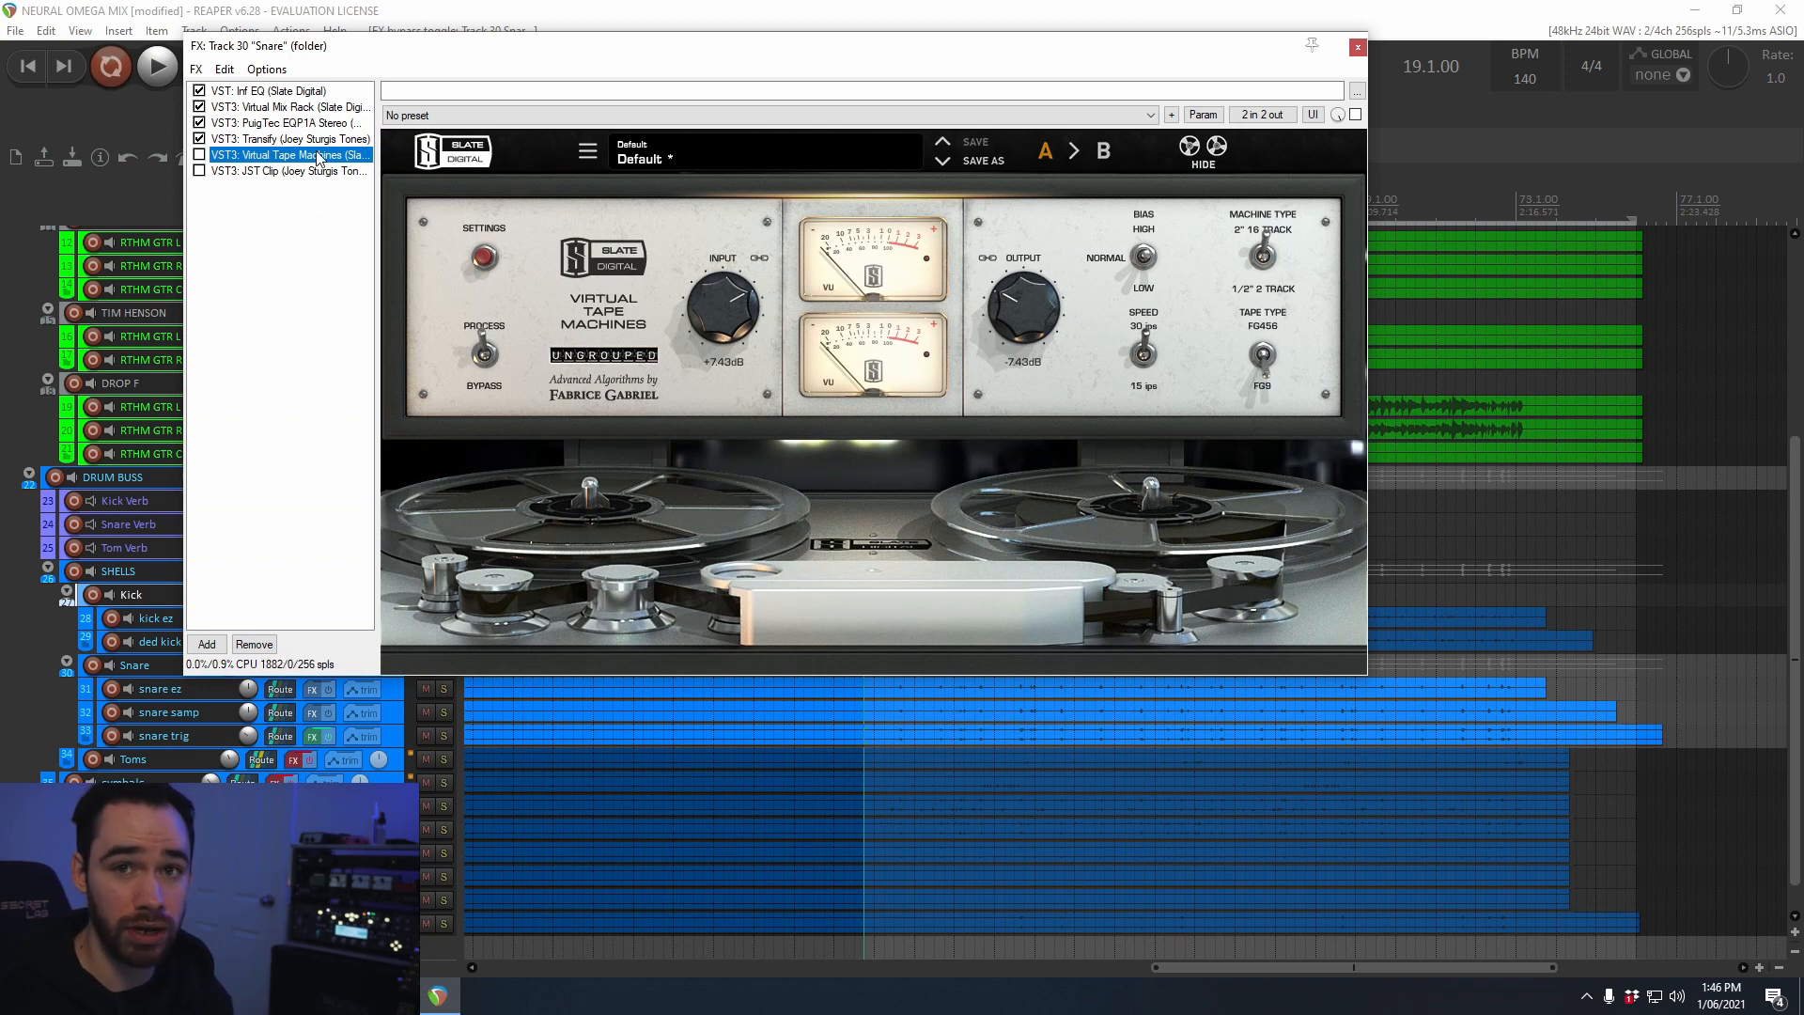
left_click(200, 155)
key("space")
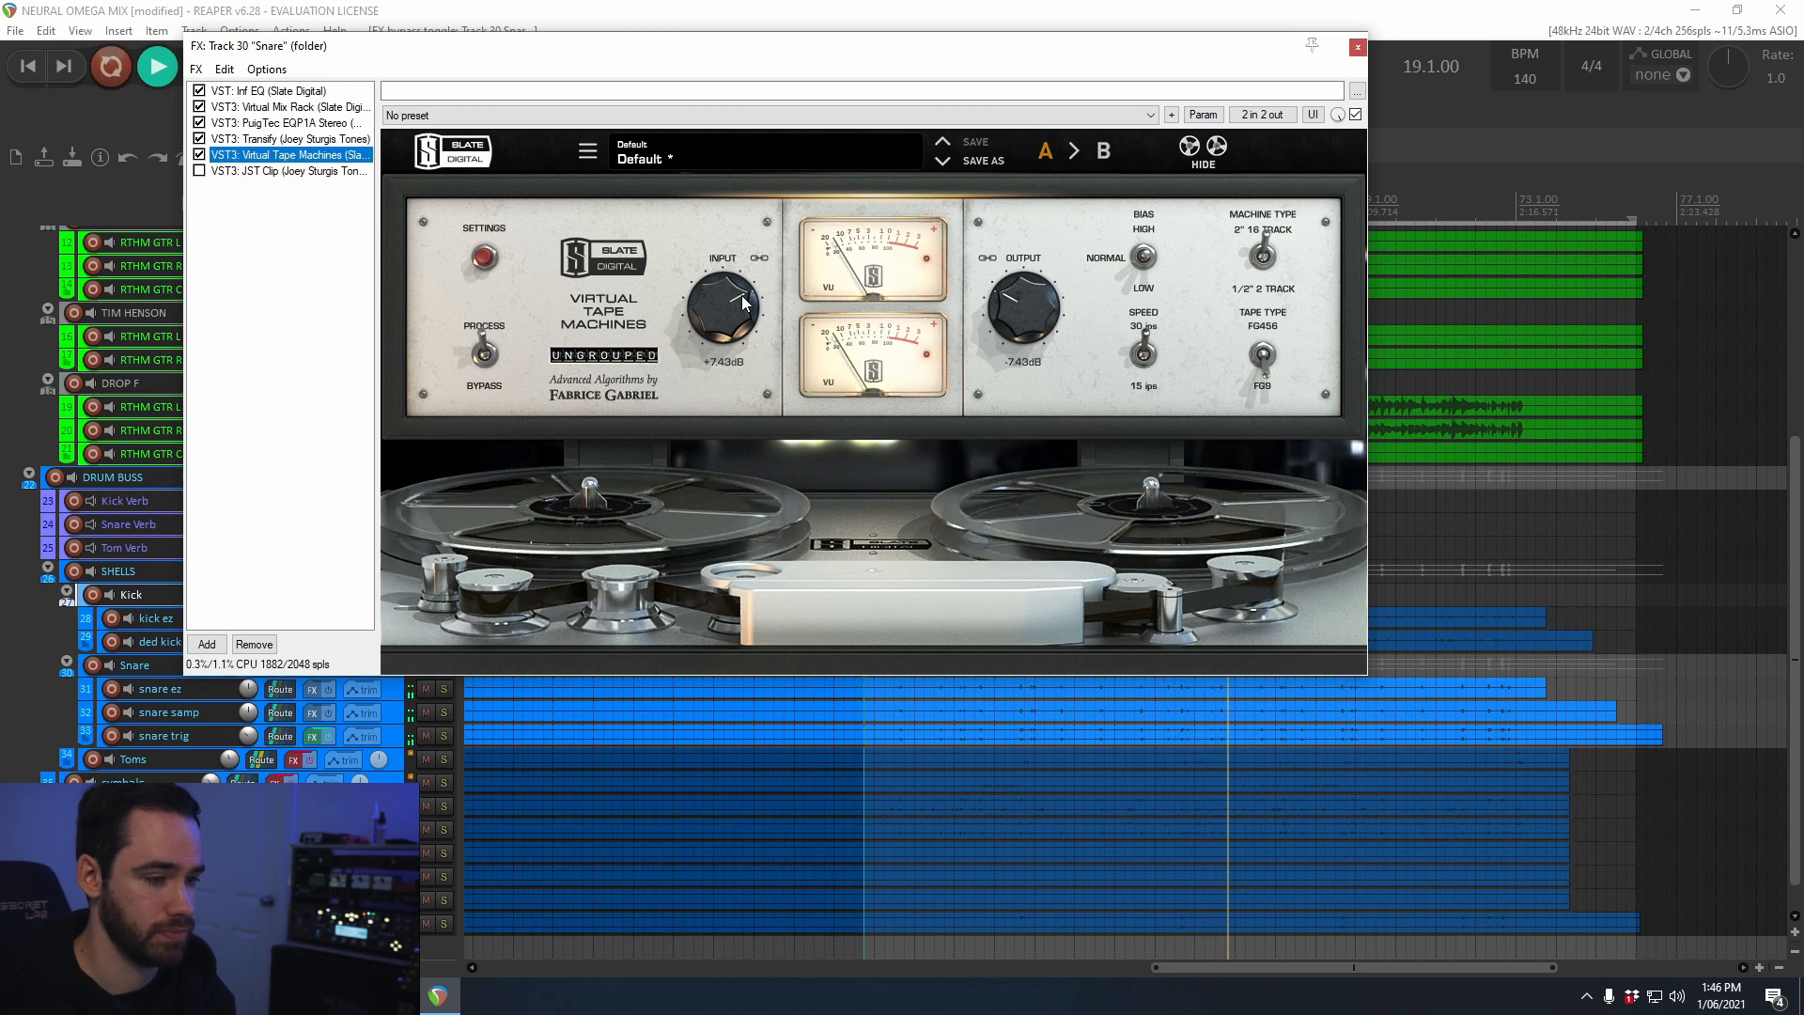
left_click(199, 171)
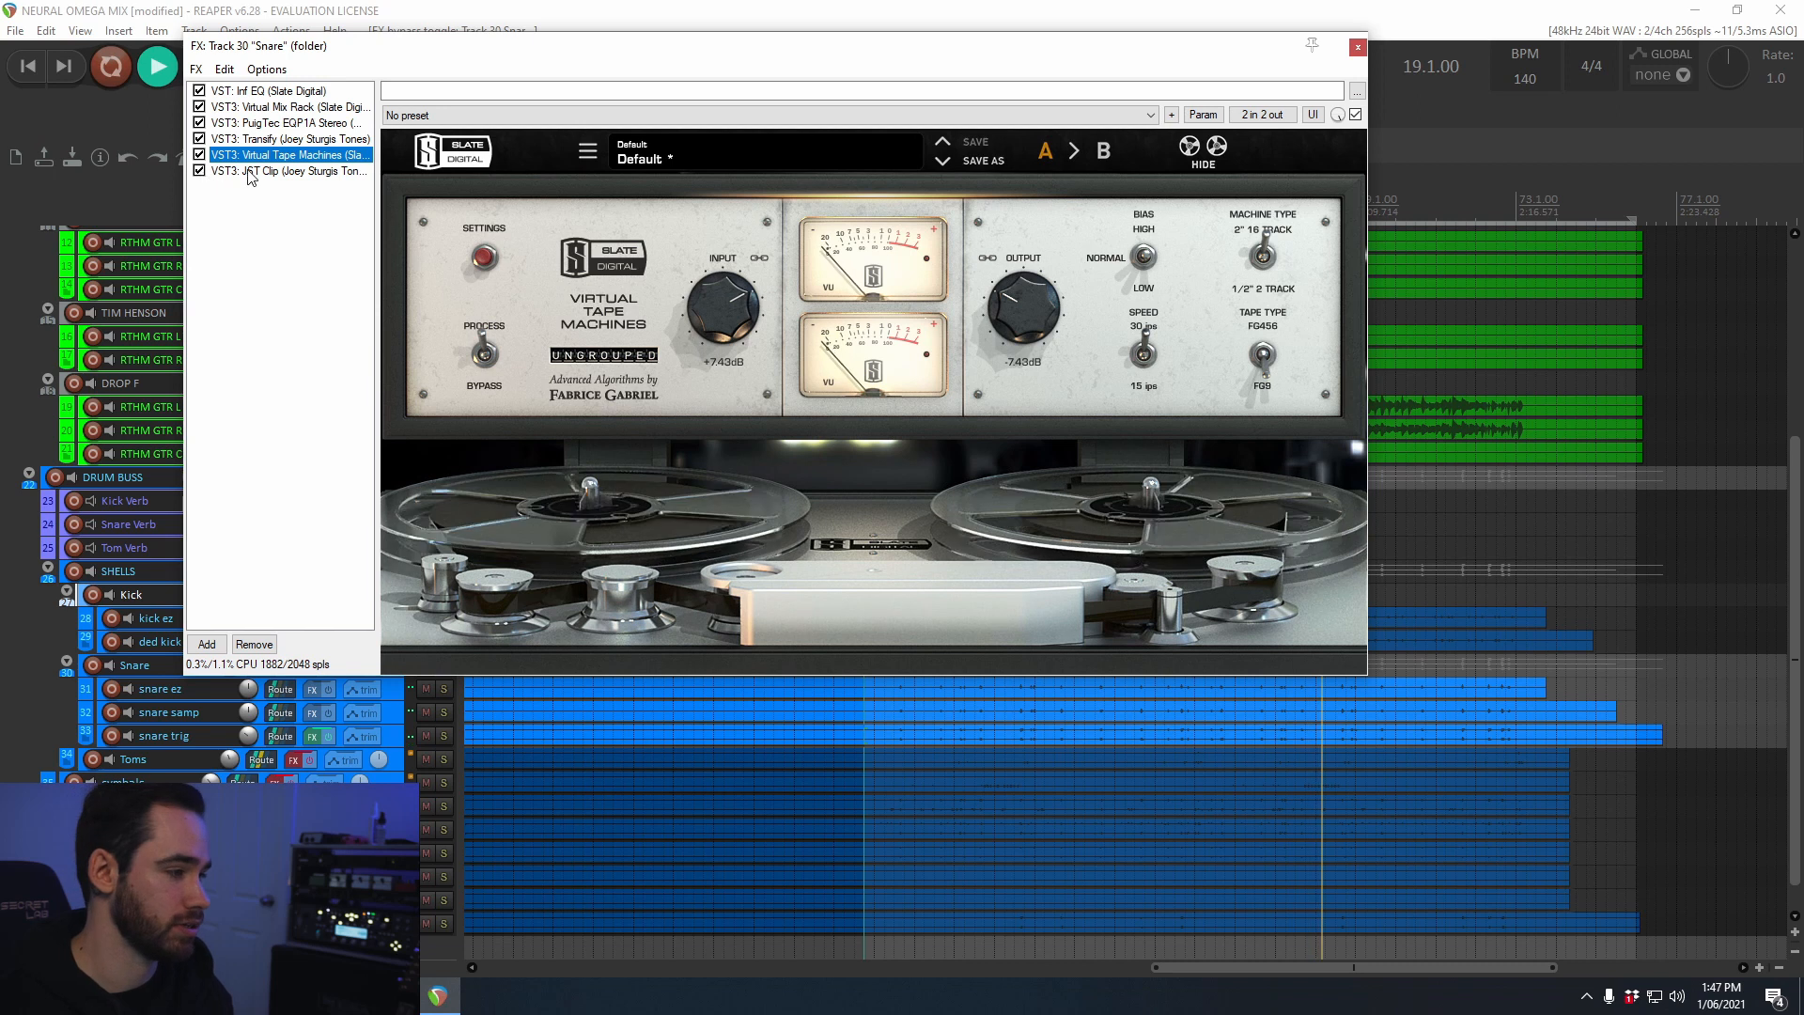
left_click(251, 171)
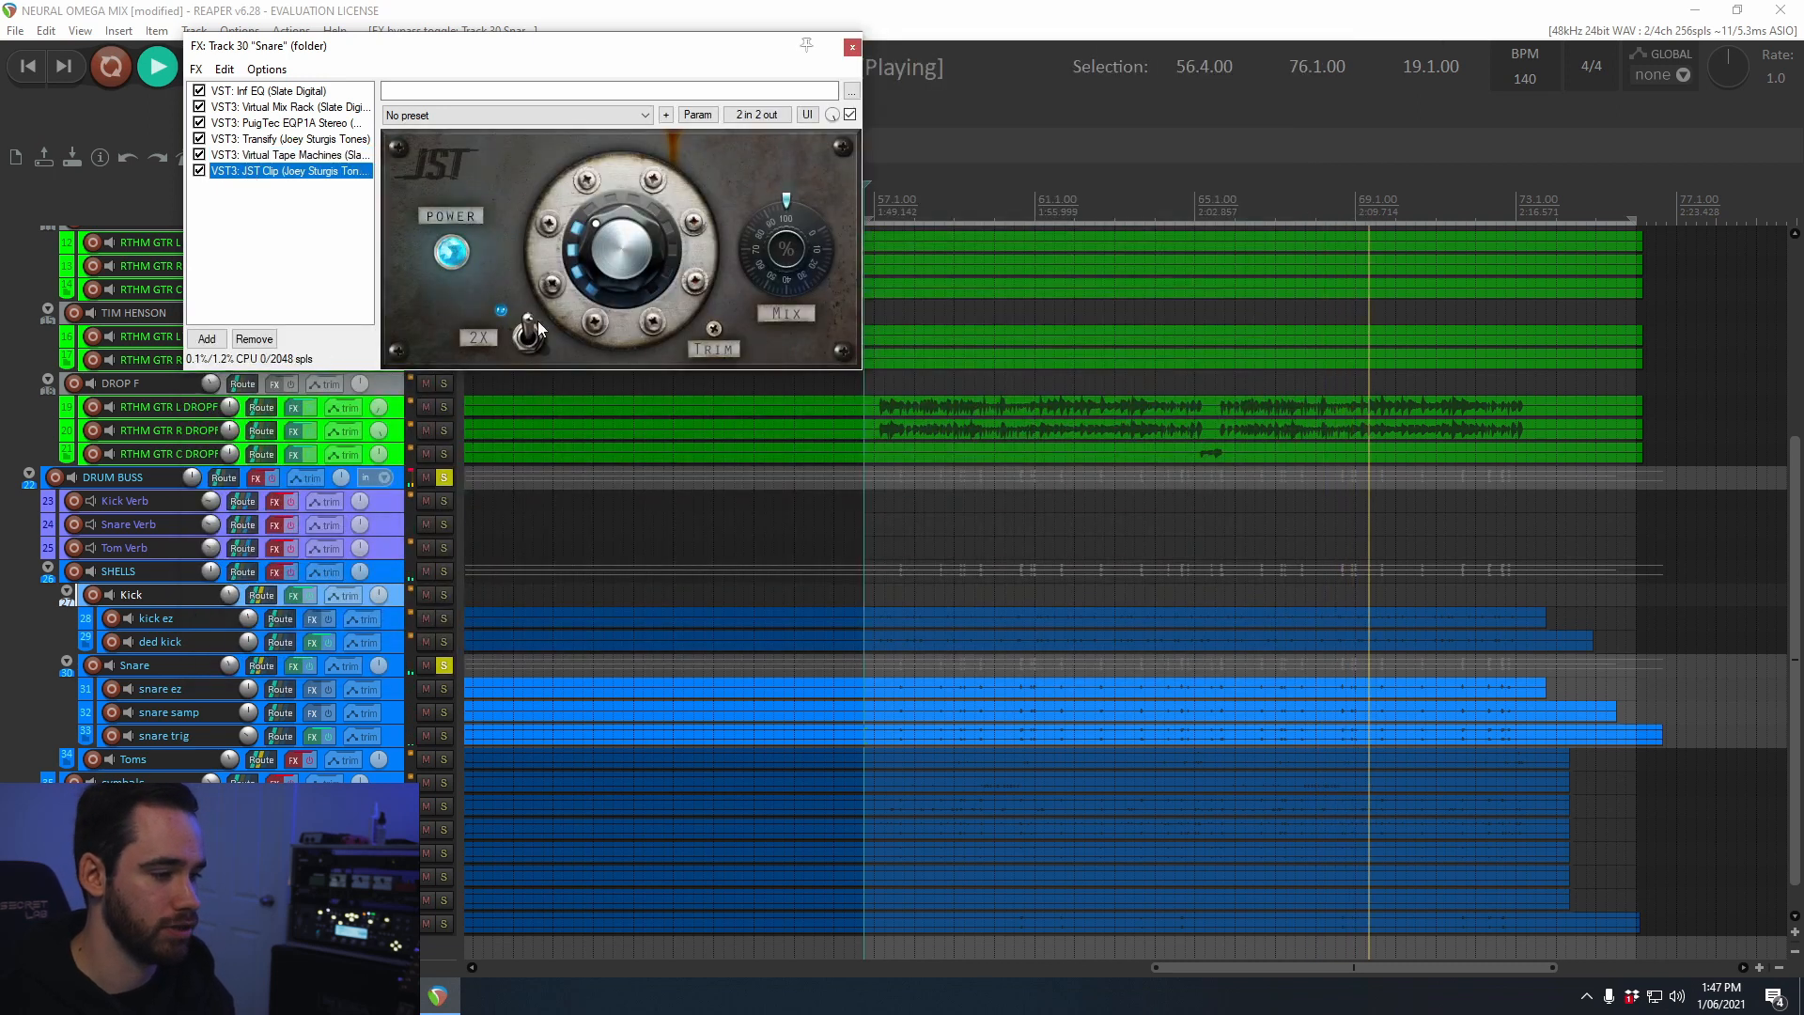
left_click(716, 329)
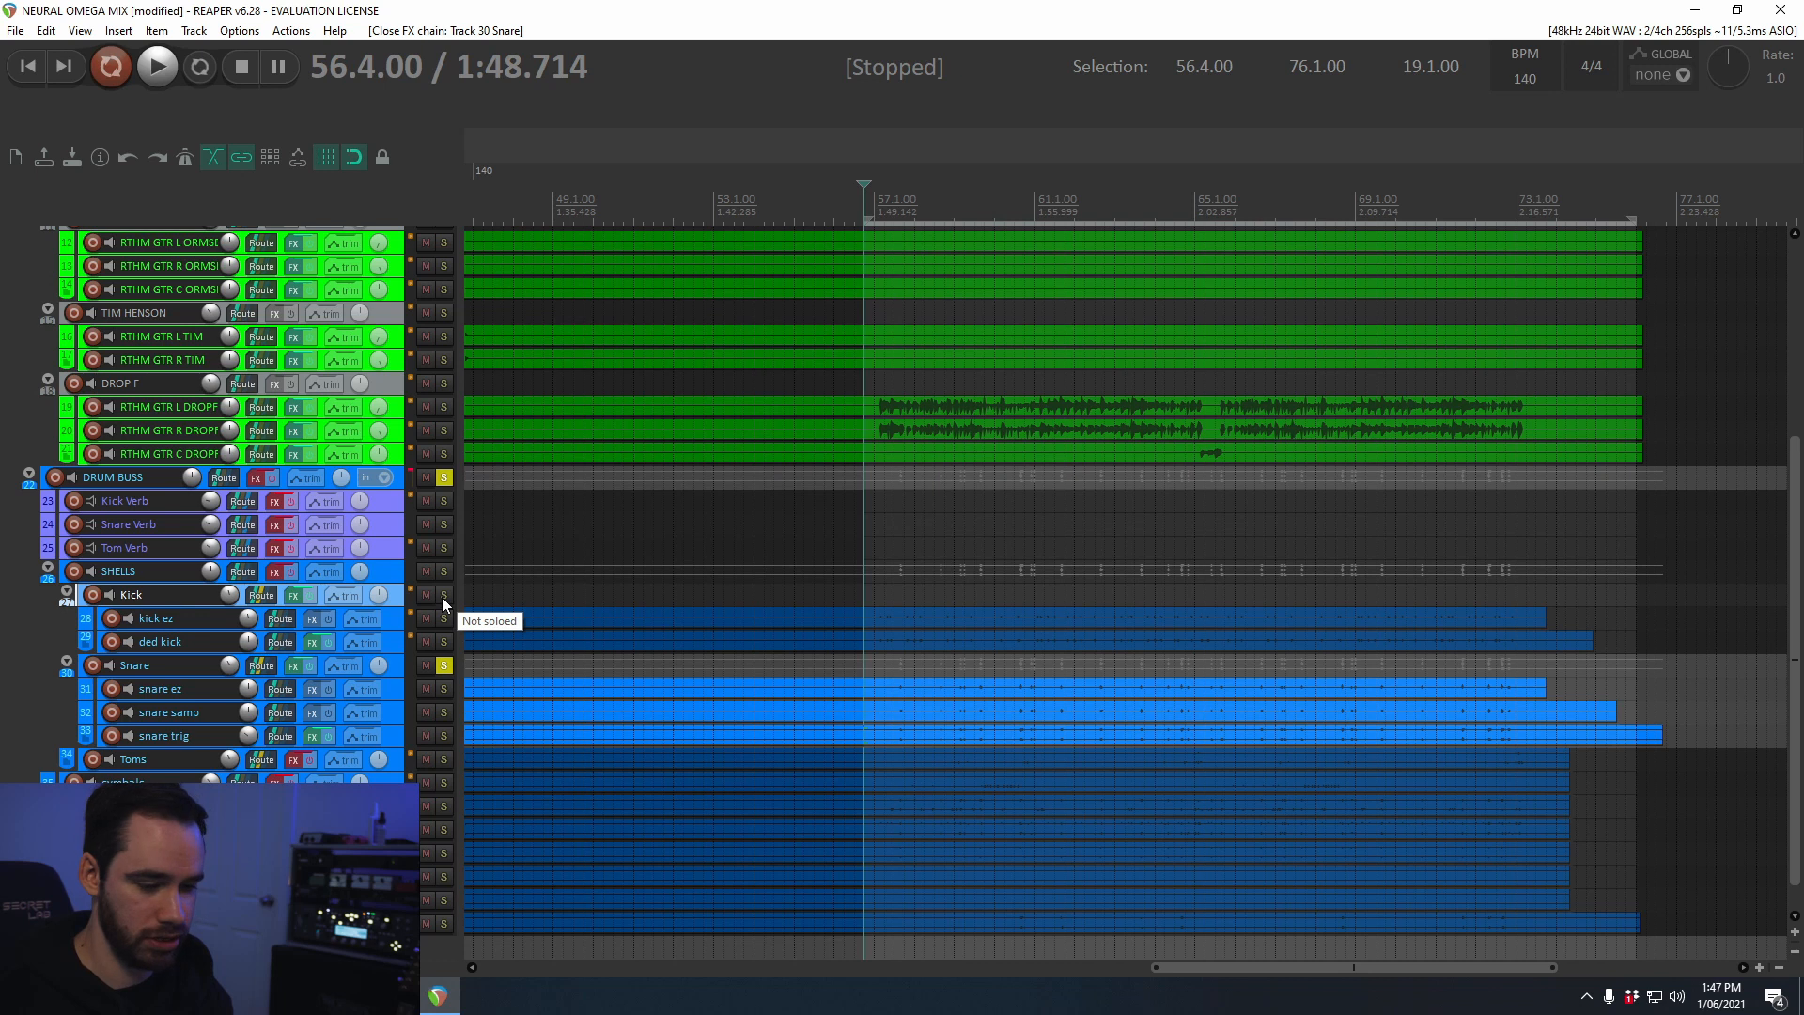
Step: Solo the Kick folder alongside the Snare folder and audition the two together
left_click(443, 597)
key("space")
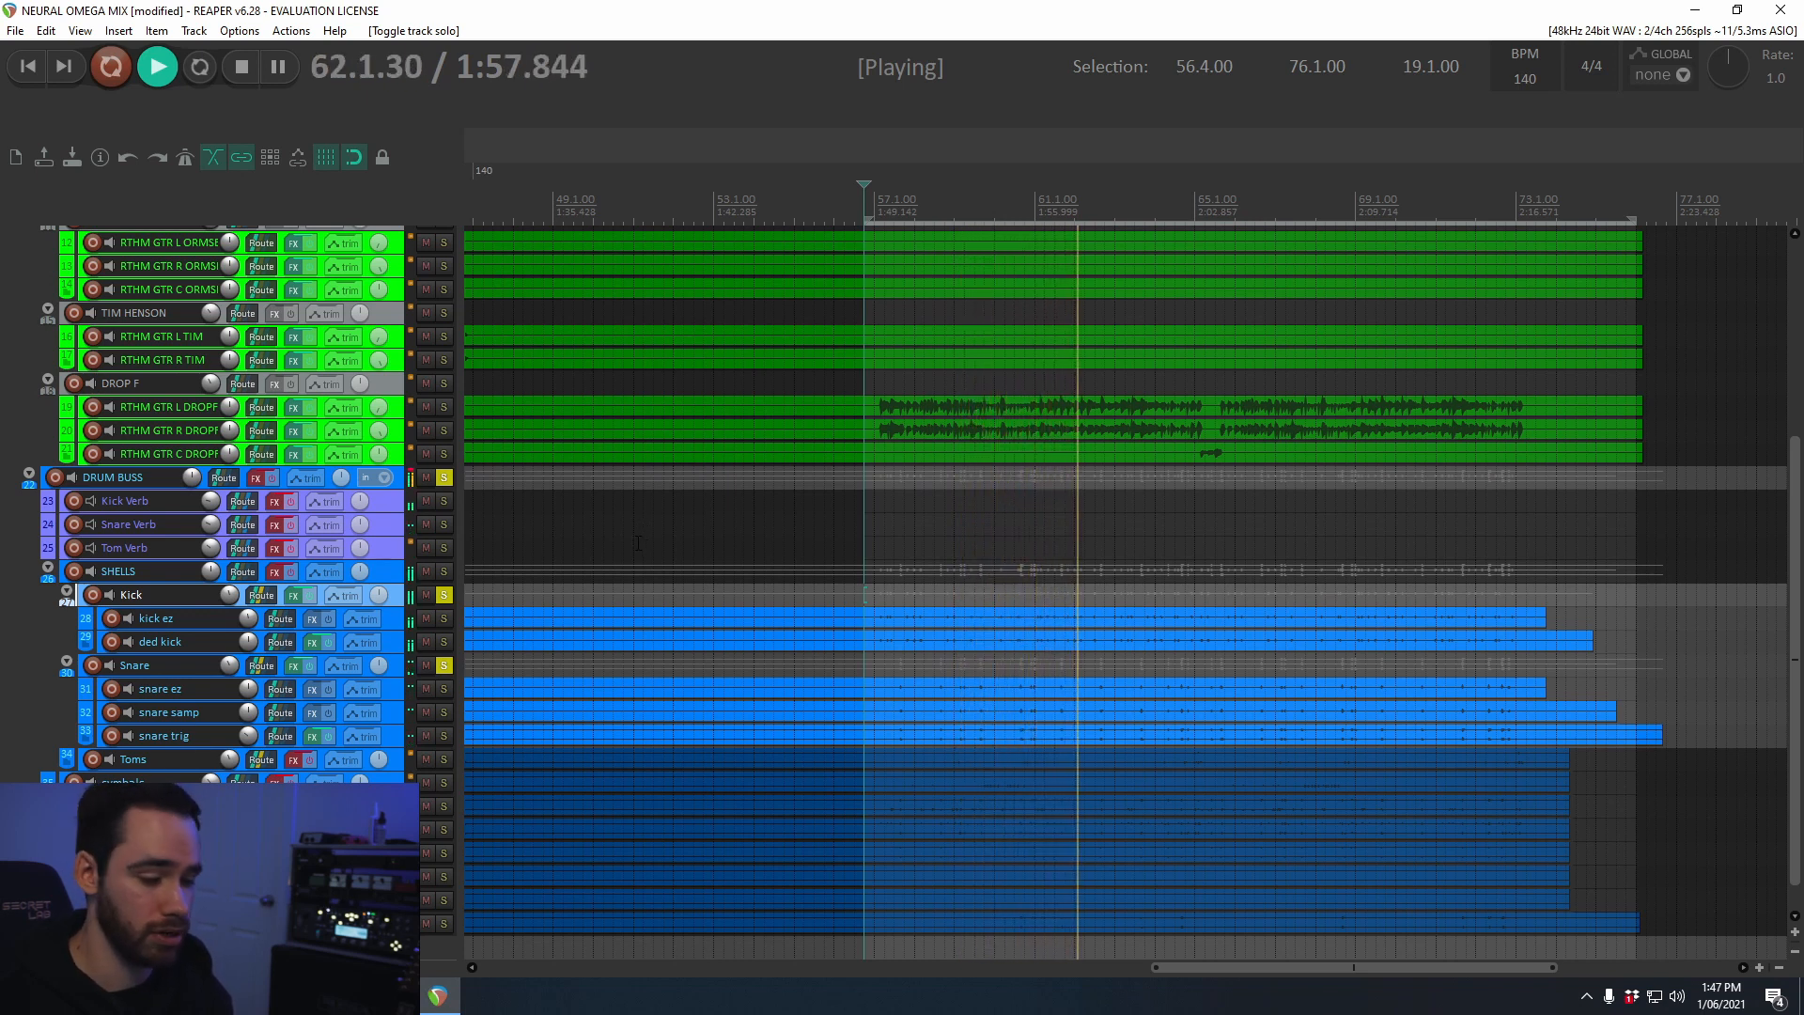
key("space")
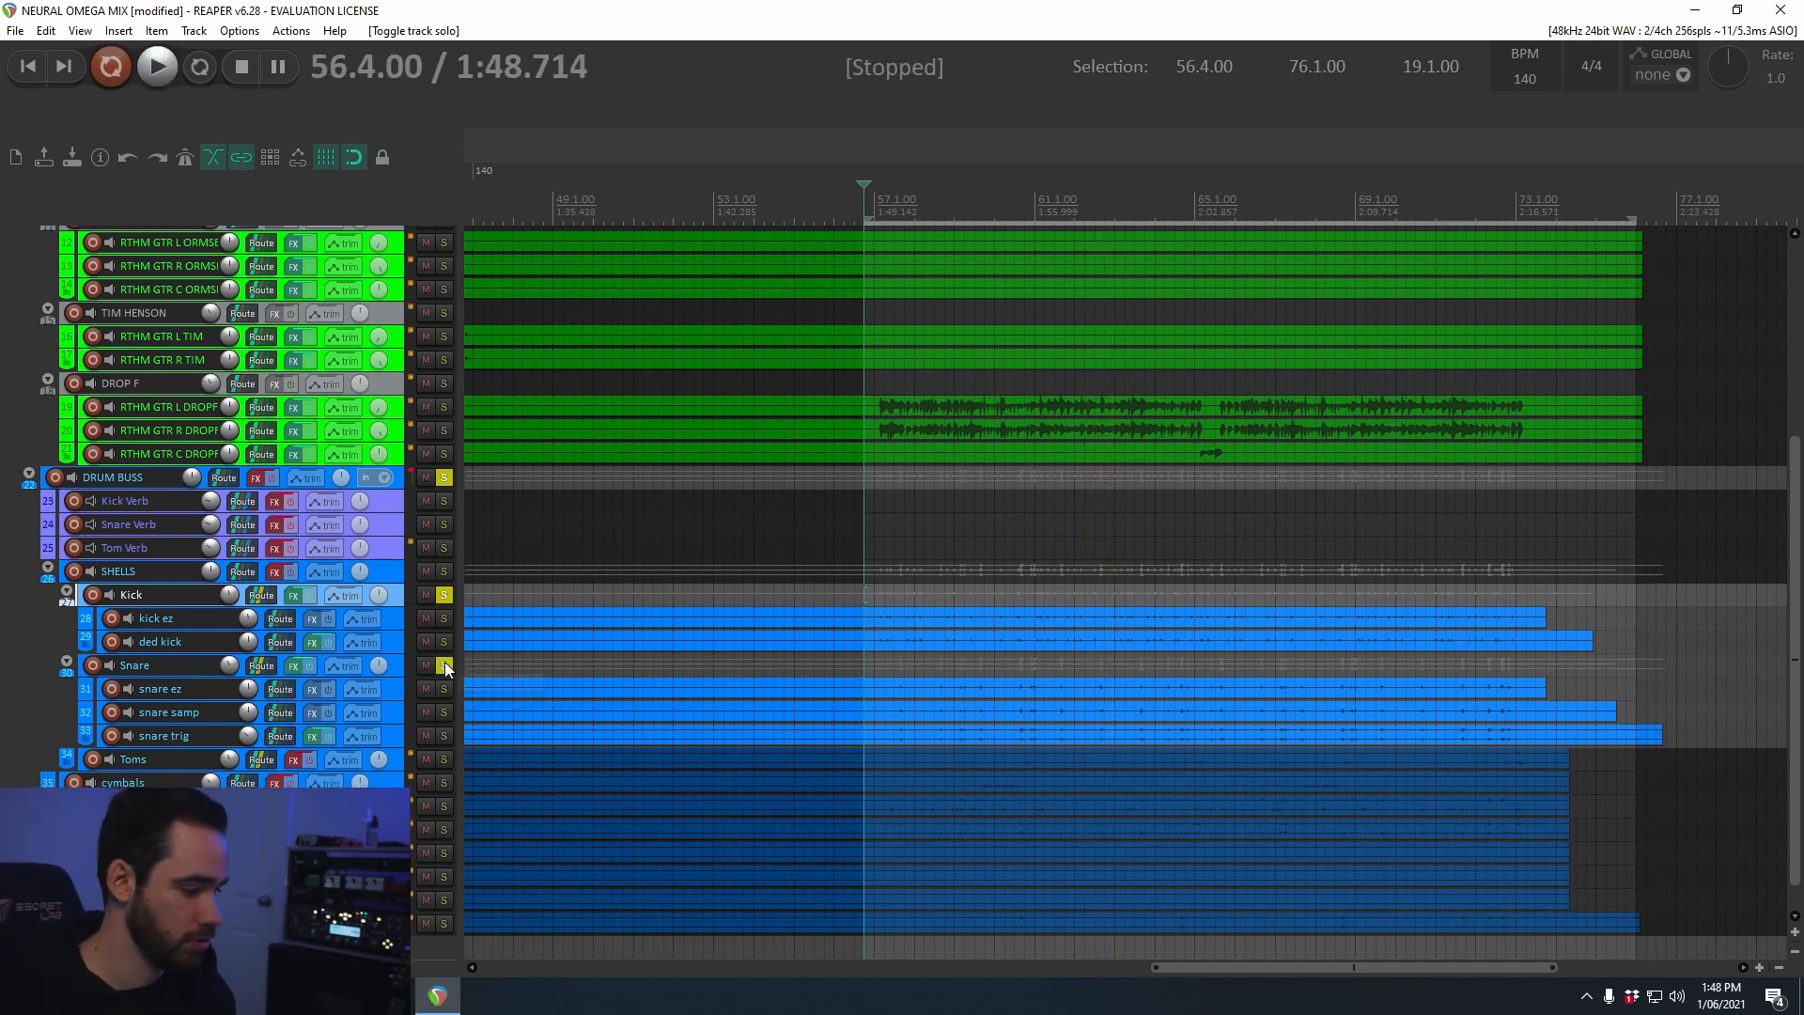
Step: Clear the Snare and Kick solos, and audition the soloed Toms track looped from 64.1.00 to 65.3.00
left_click(444, 665)
left_click(443, 596)
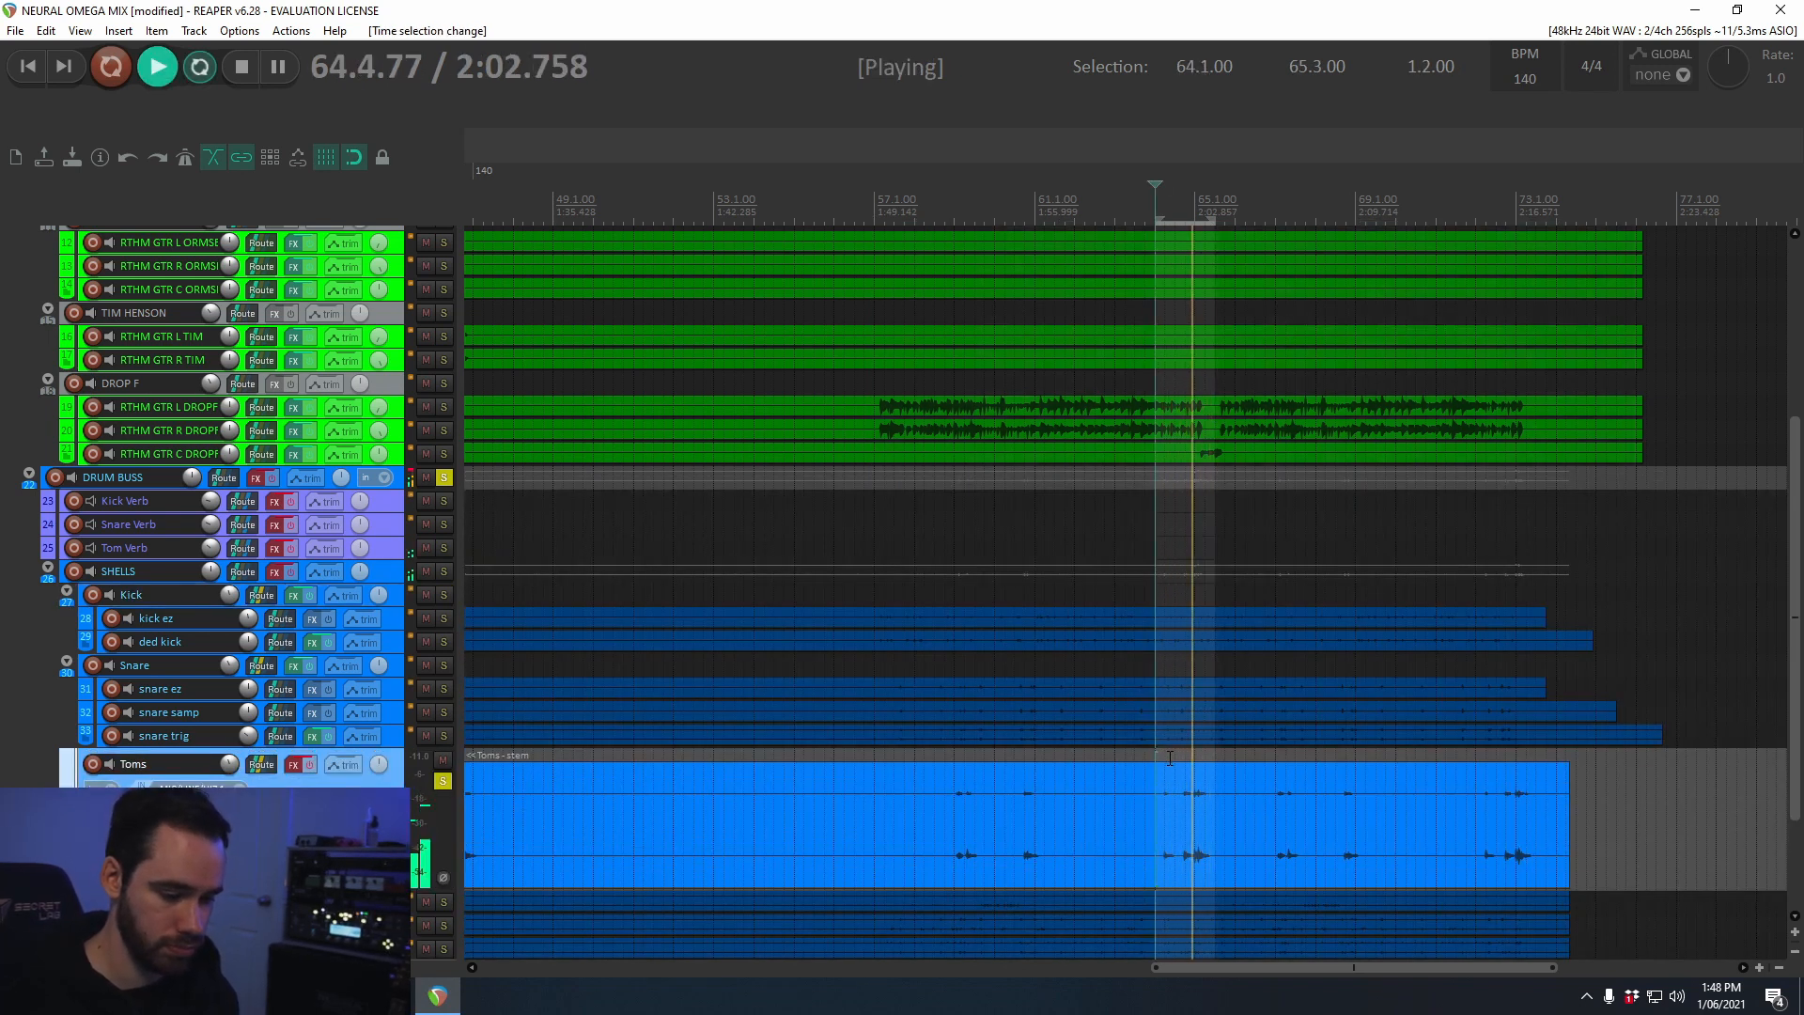
key("space")
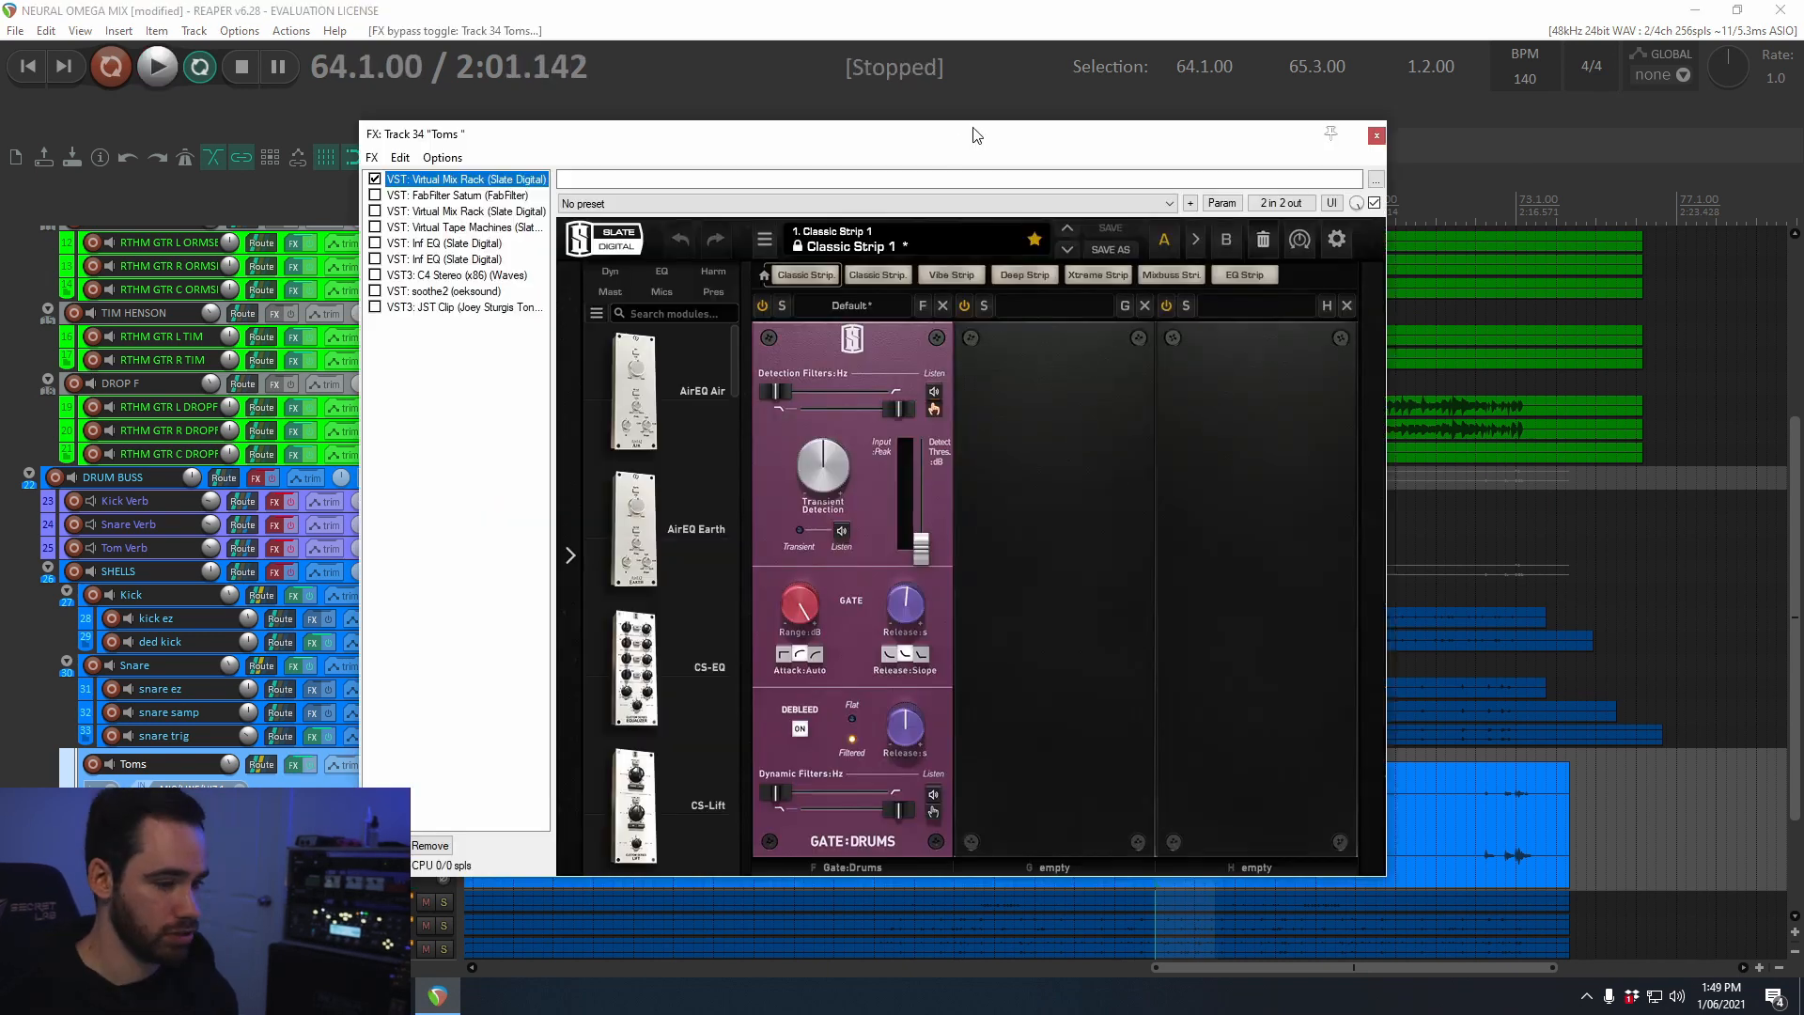
Step: Move the Toms effects window clear of the waveform and compare the toms with the Gate:Drums Virtual Mix Rack active and bypassed
left_click_drag(945, 139, 691, 58)
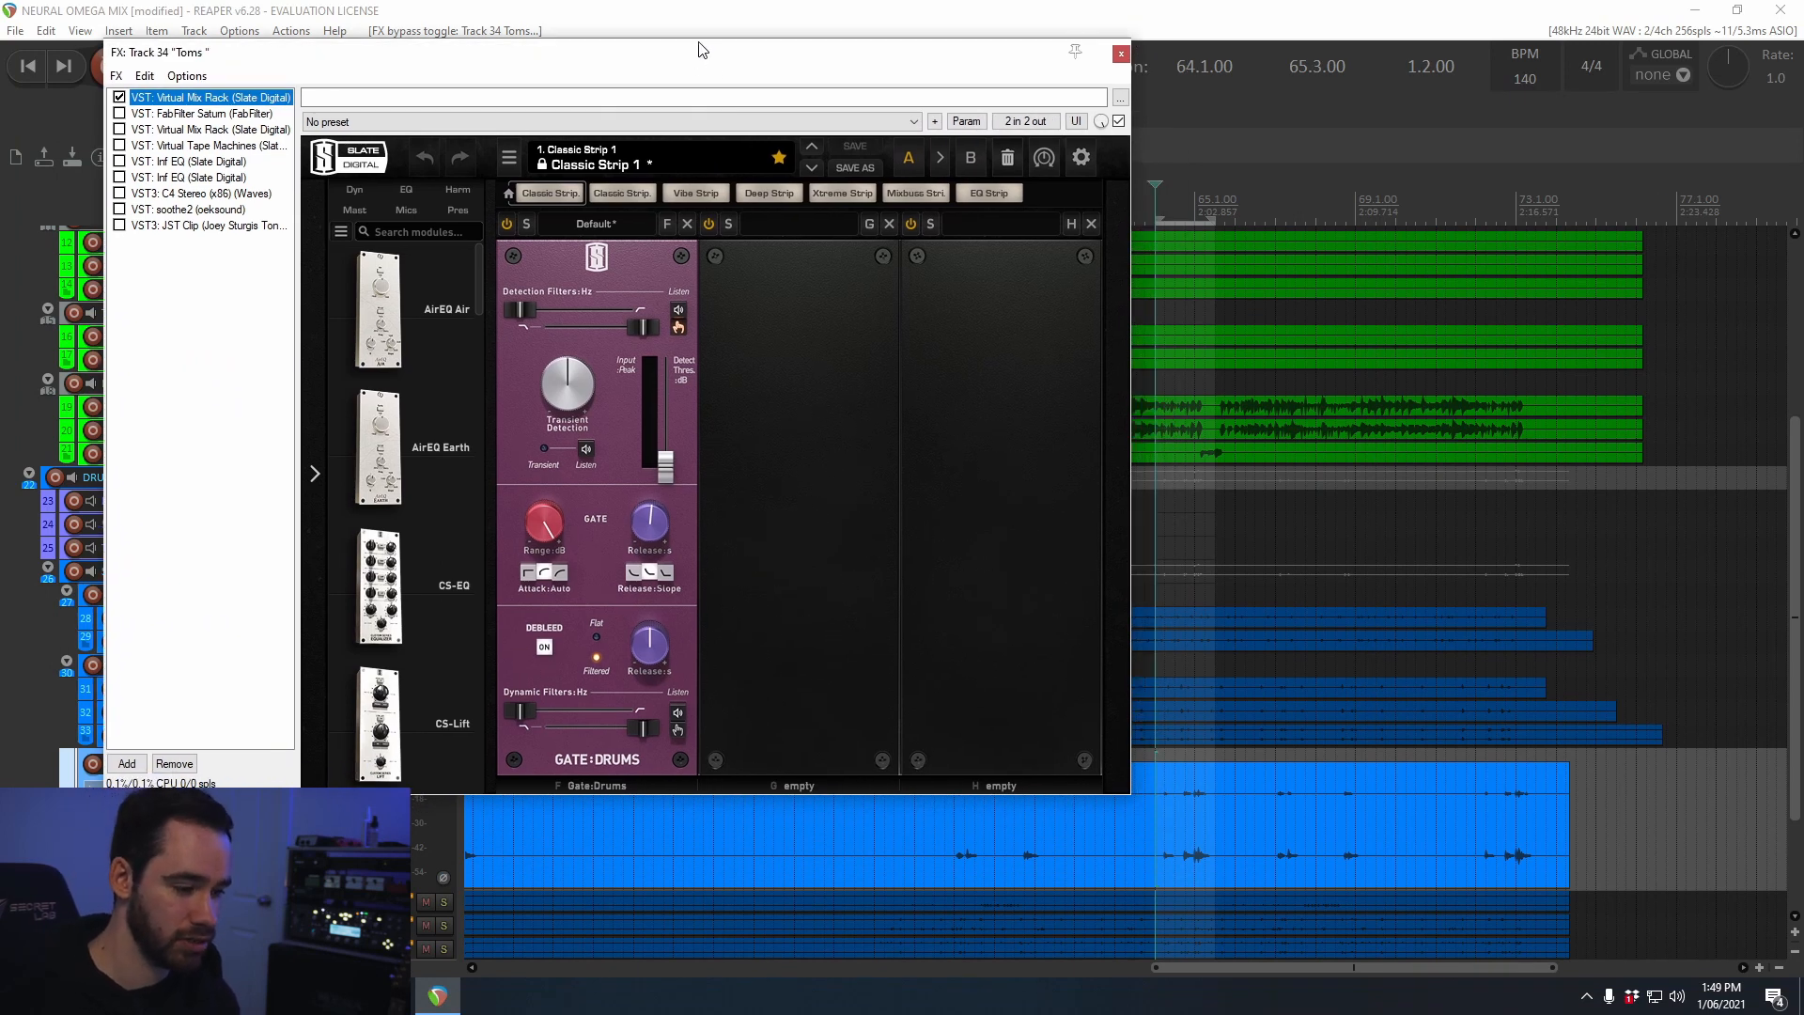
left_click_drag(700, 49, 736, 14)
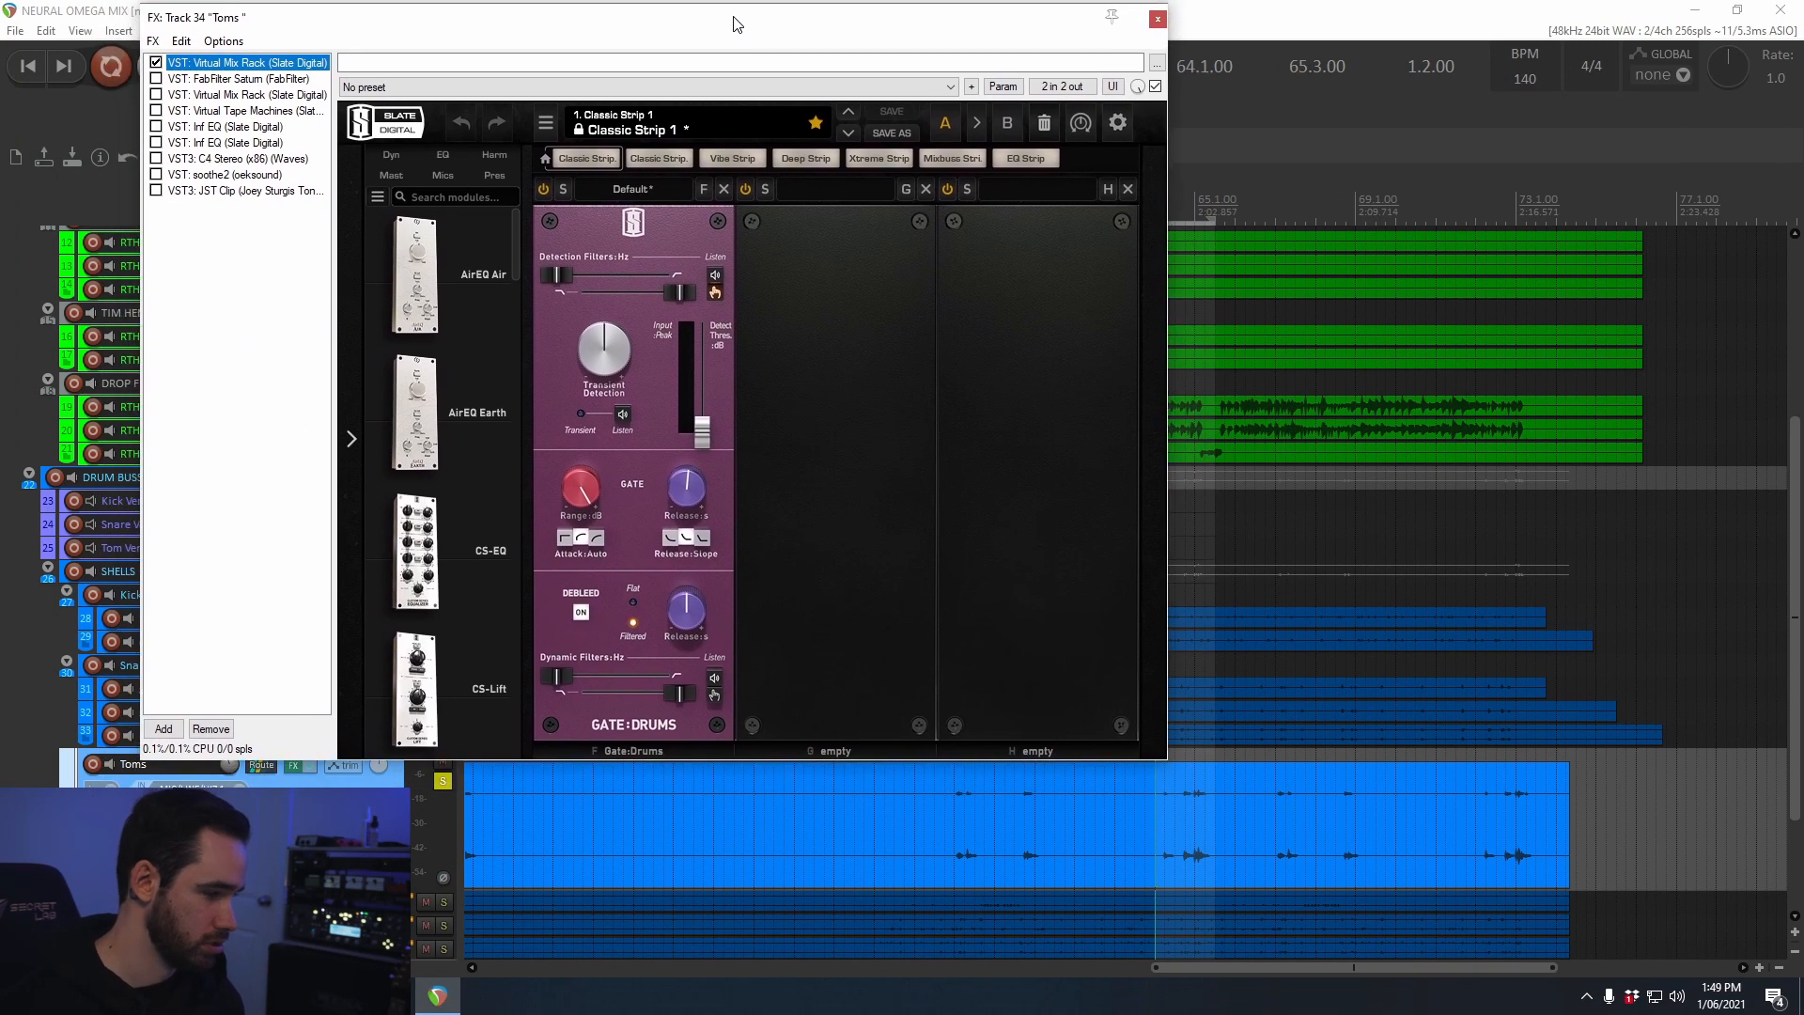
key("space")
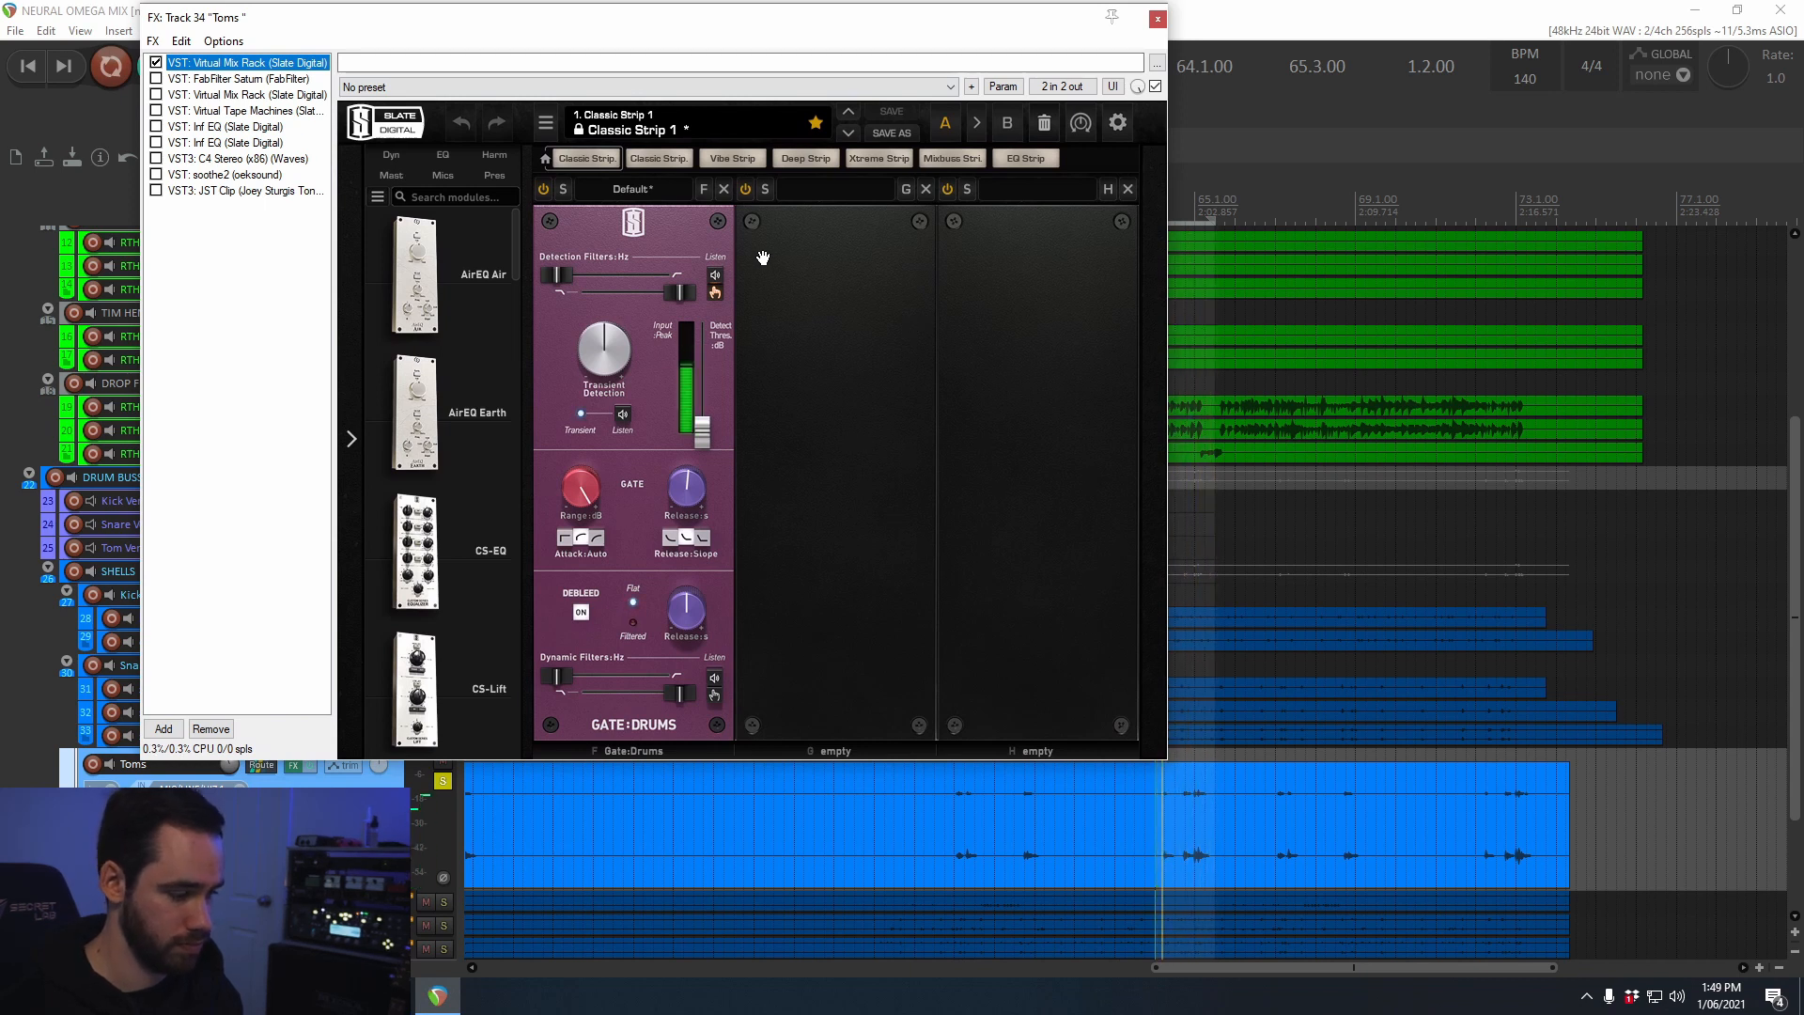
left_click(155, 62)
key("space")
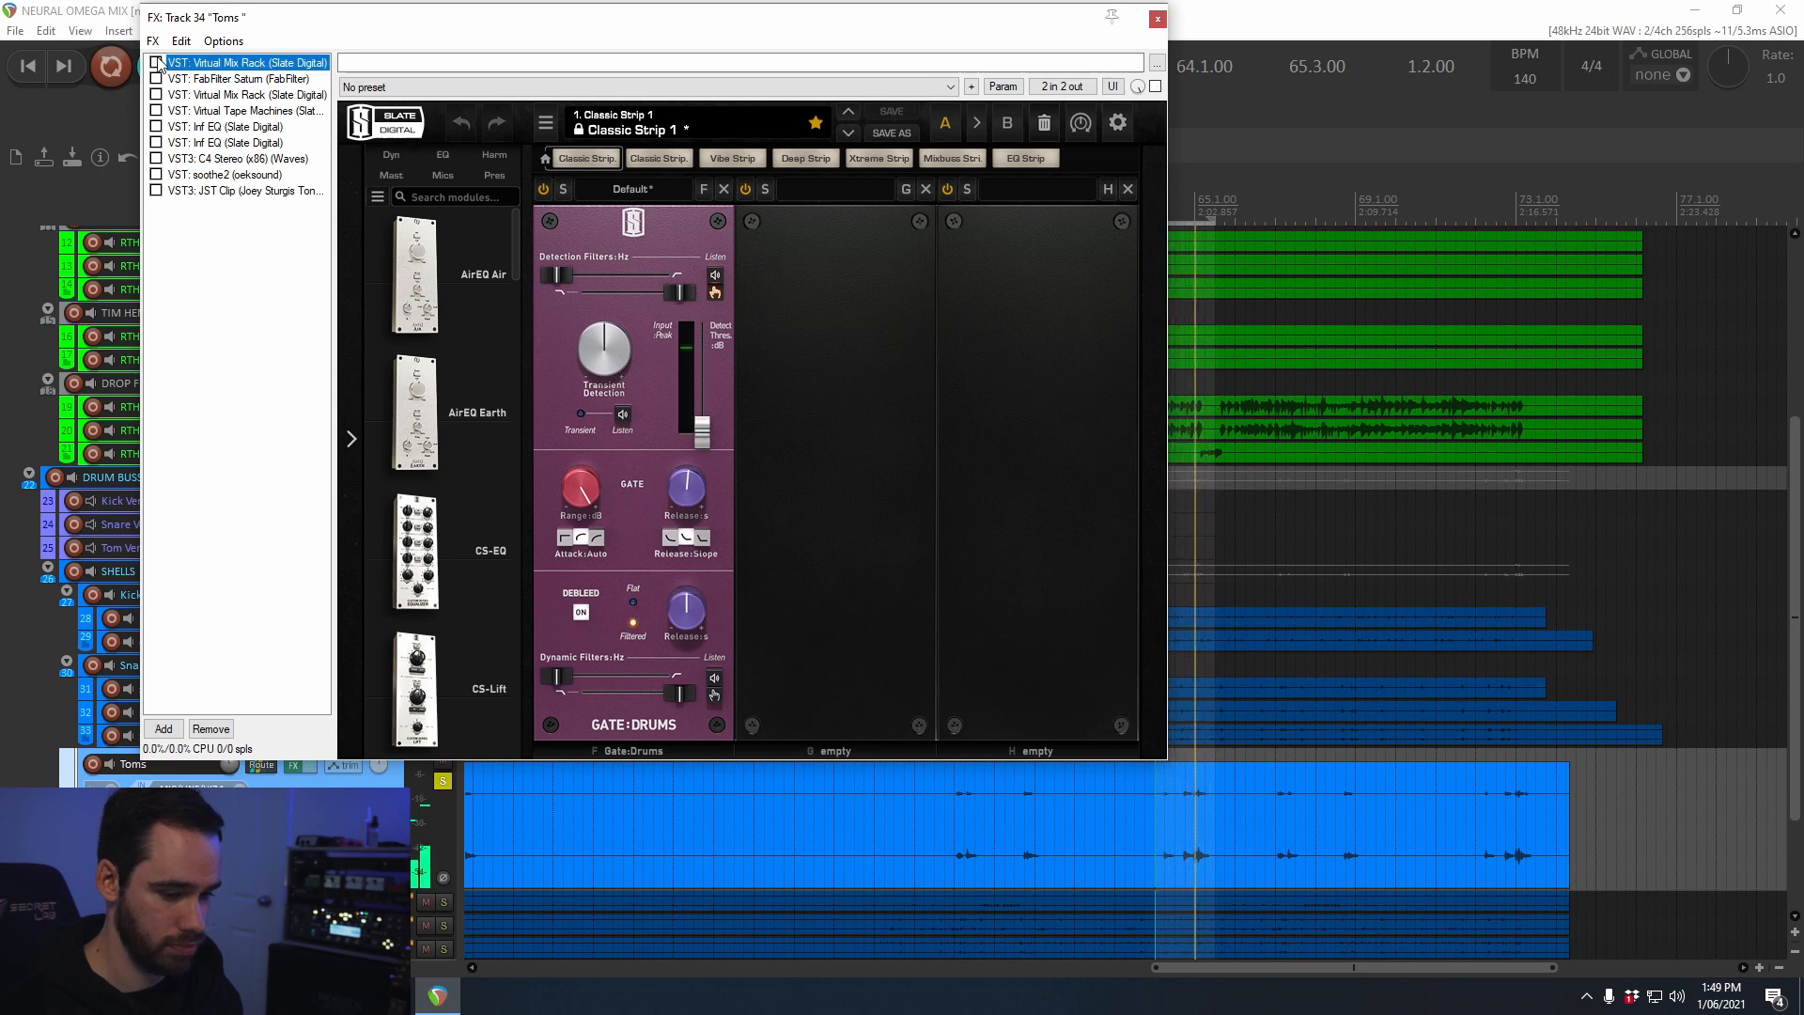
key("space")
key("space")
left_click(156, 62)
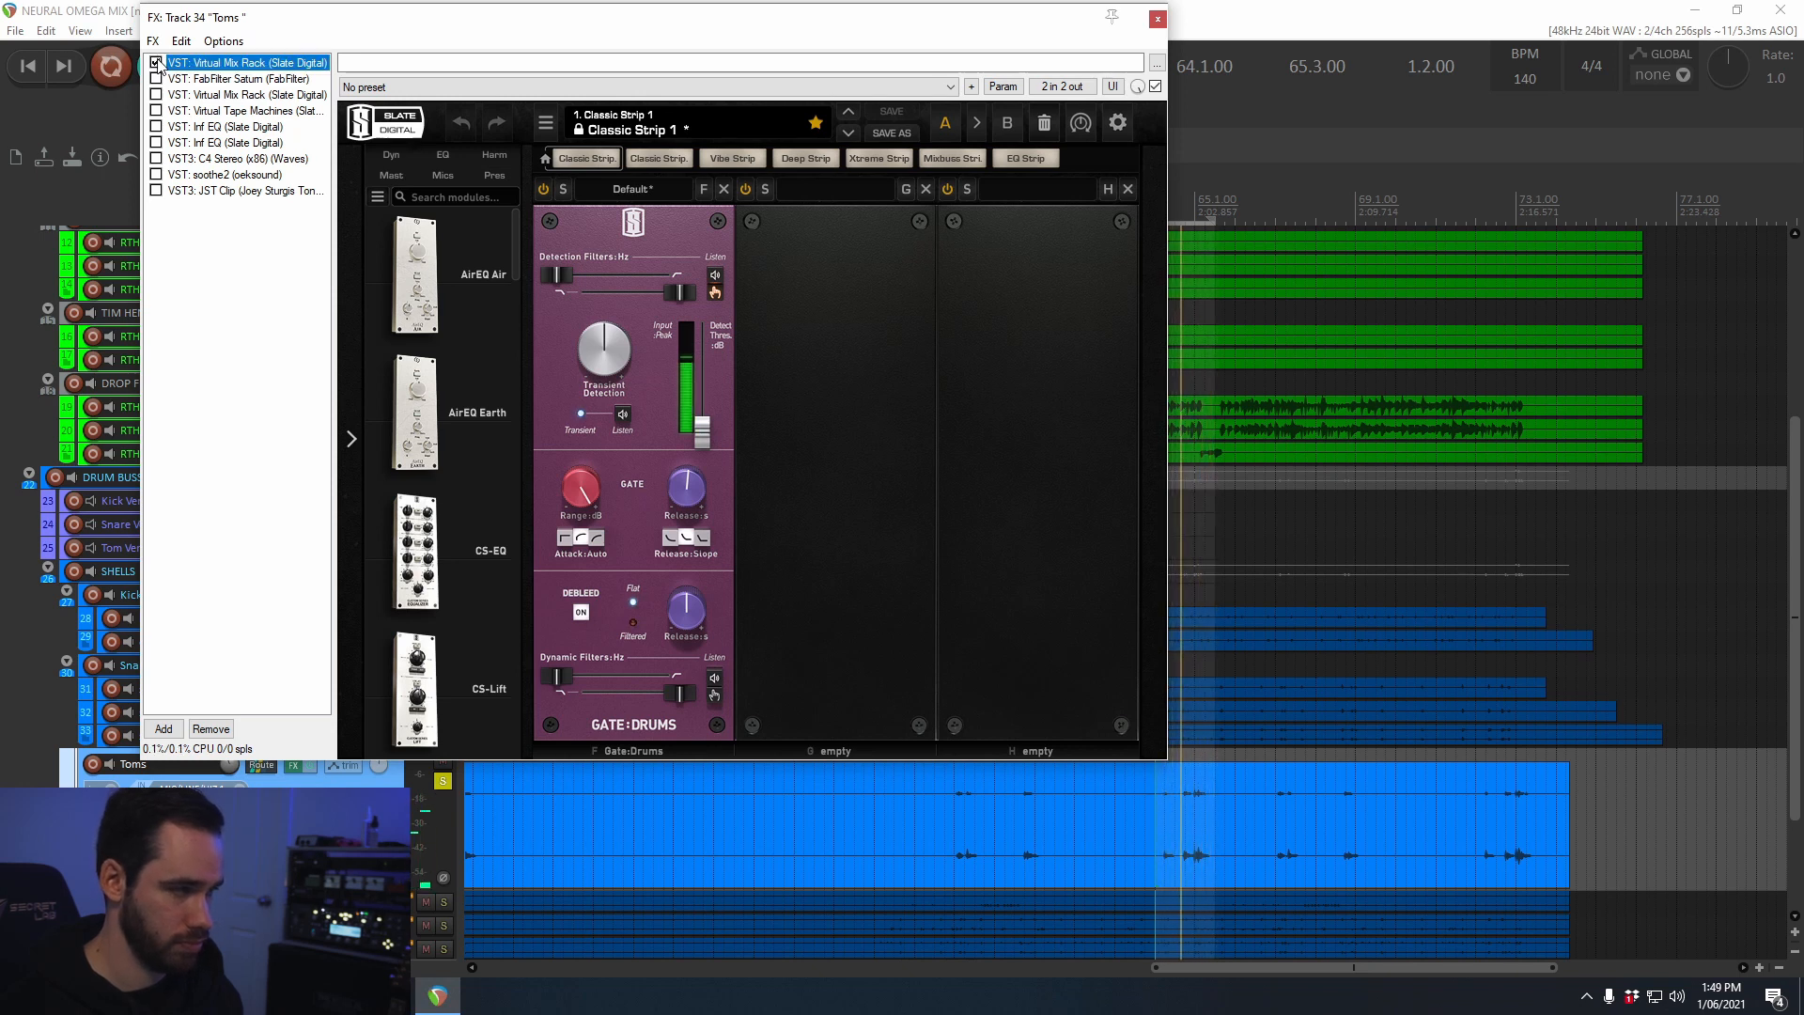
key("space")
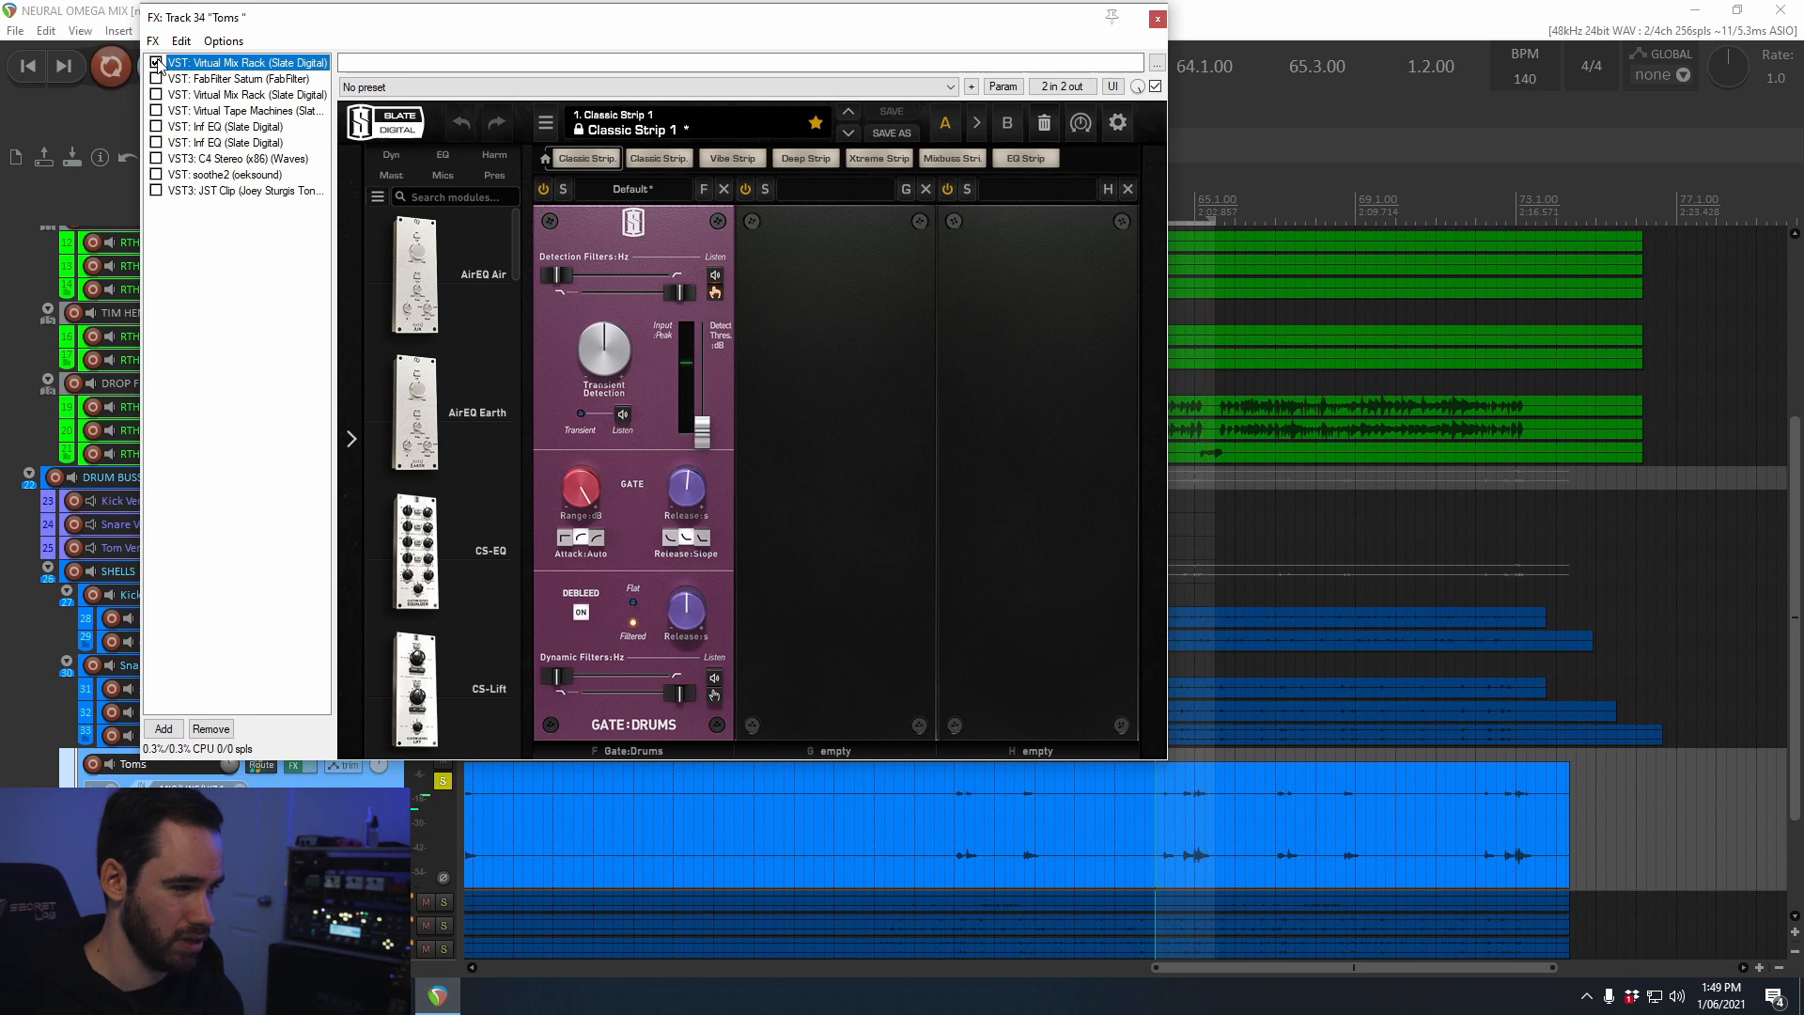
Step: Enable FabFilter Saturn on the Toms track and show its two Warm Tape bands while the toms loop plays
left_click(207, 80)
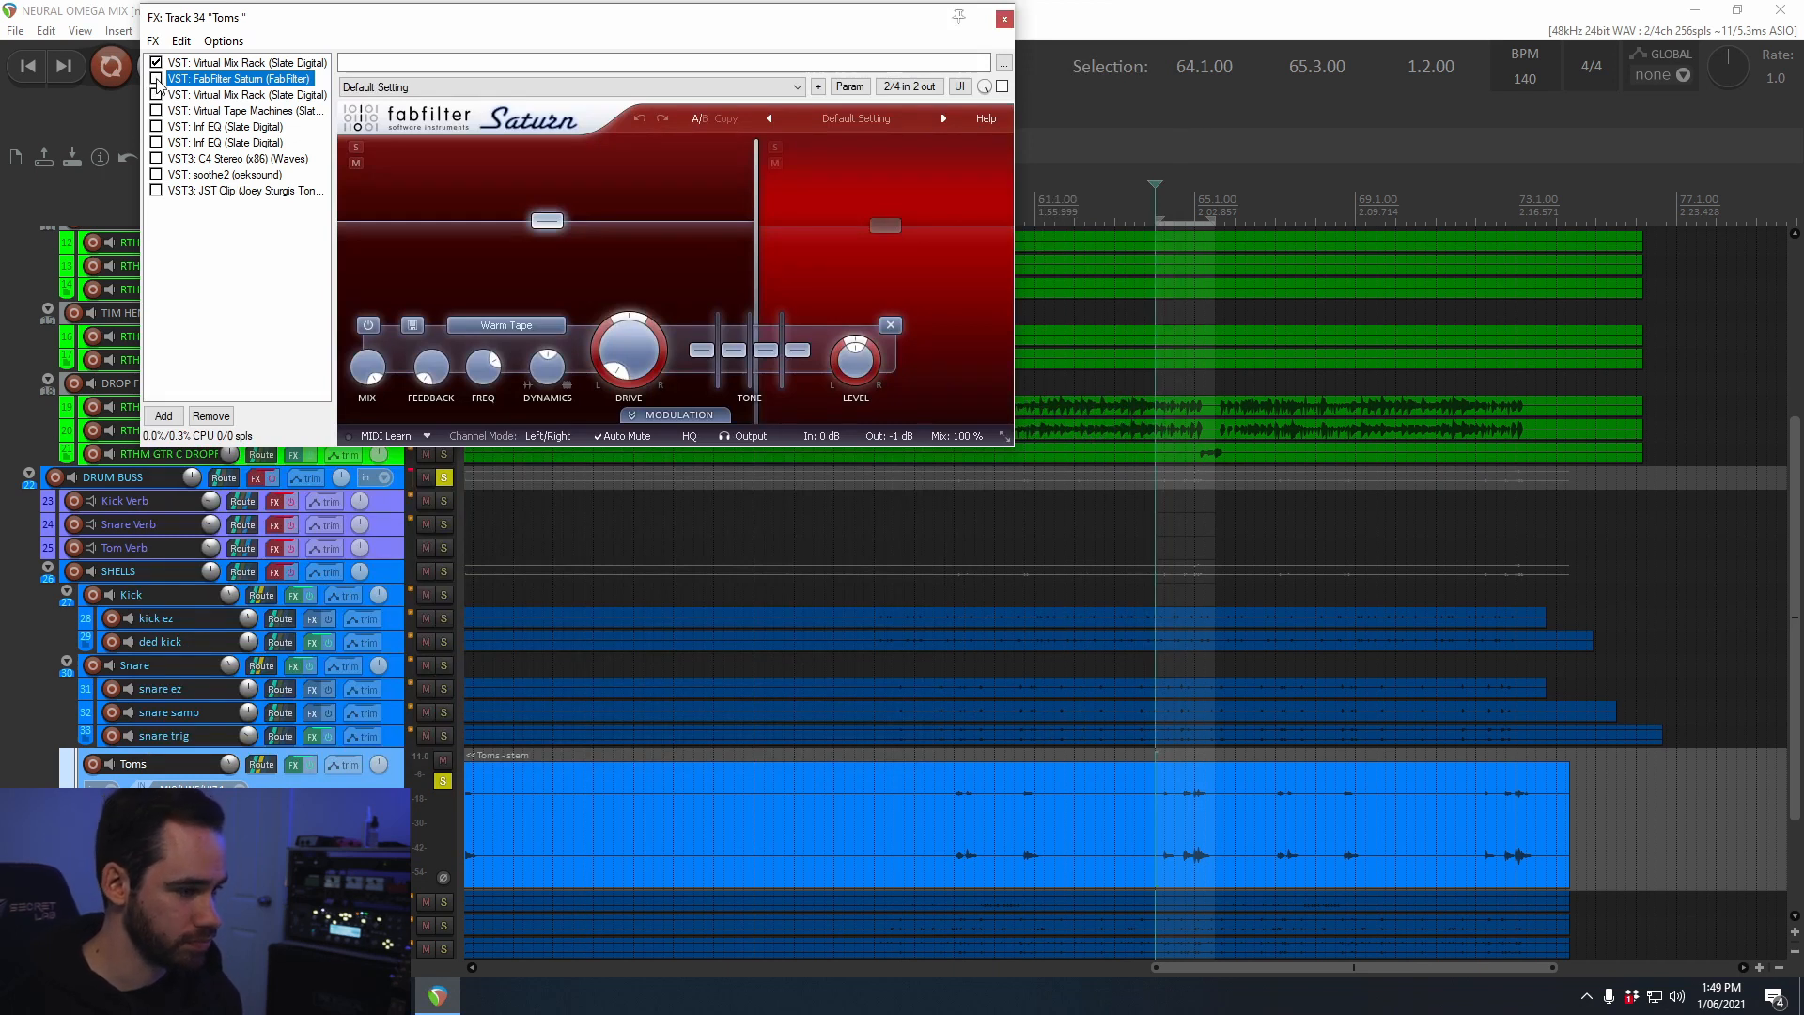
left_click(879, 226)
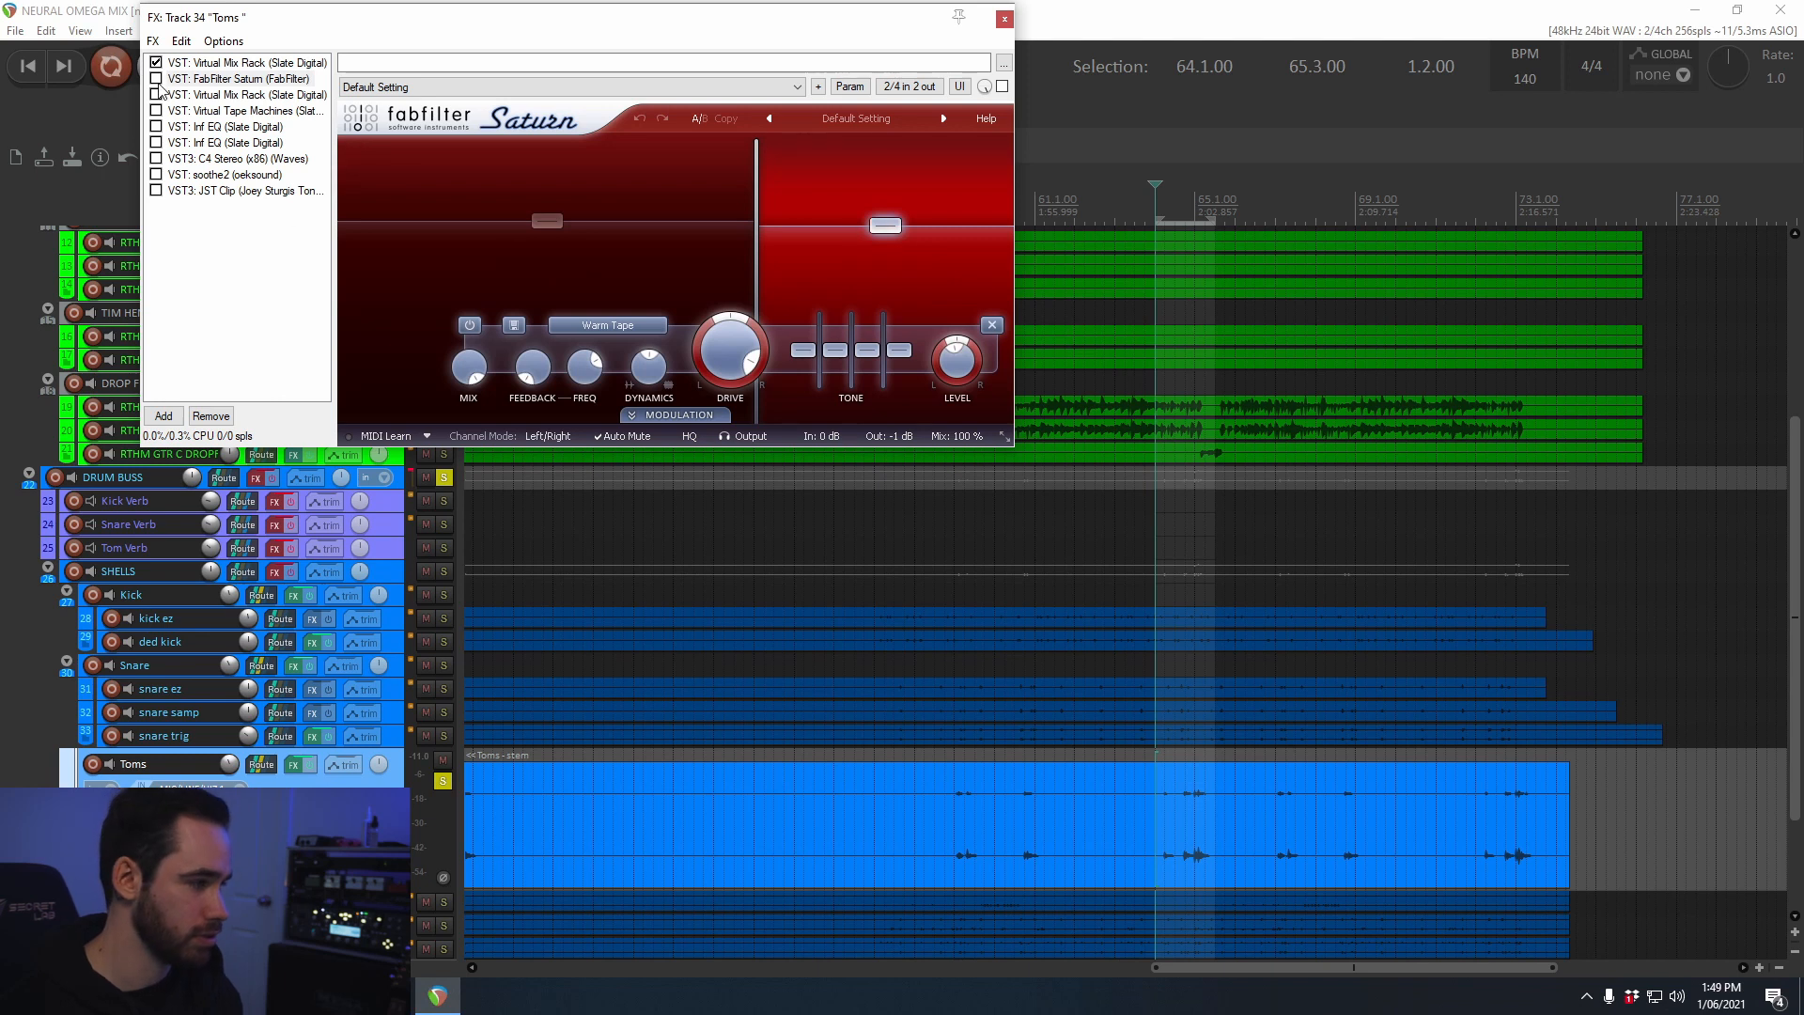
key("space")
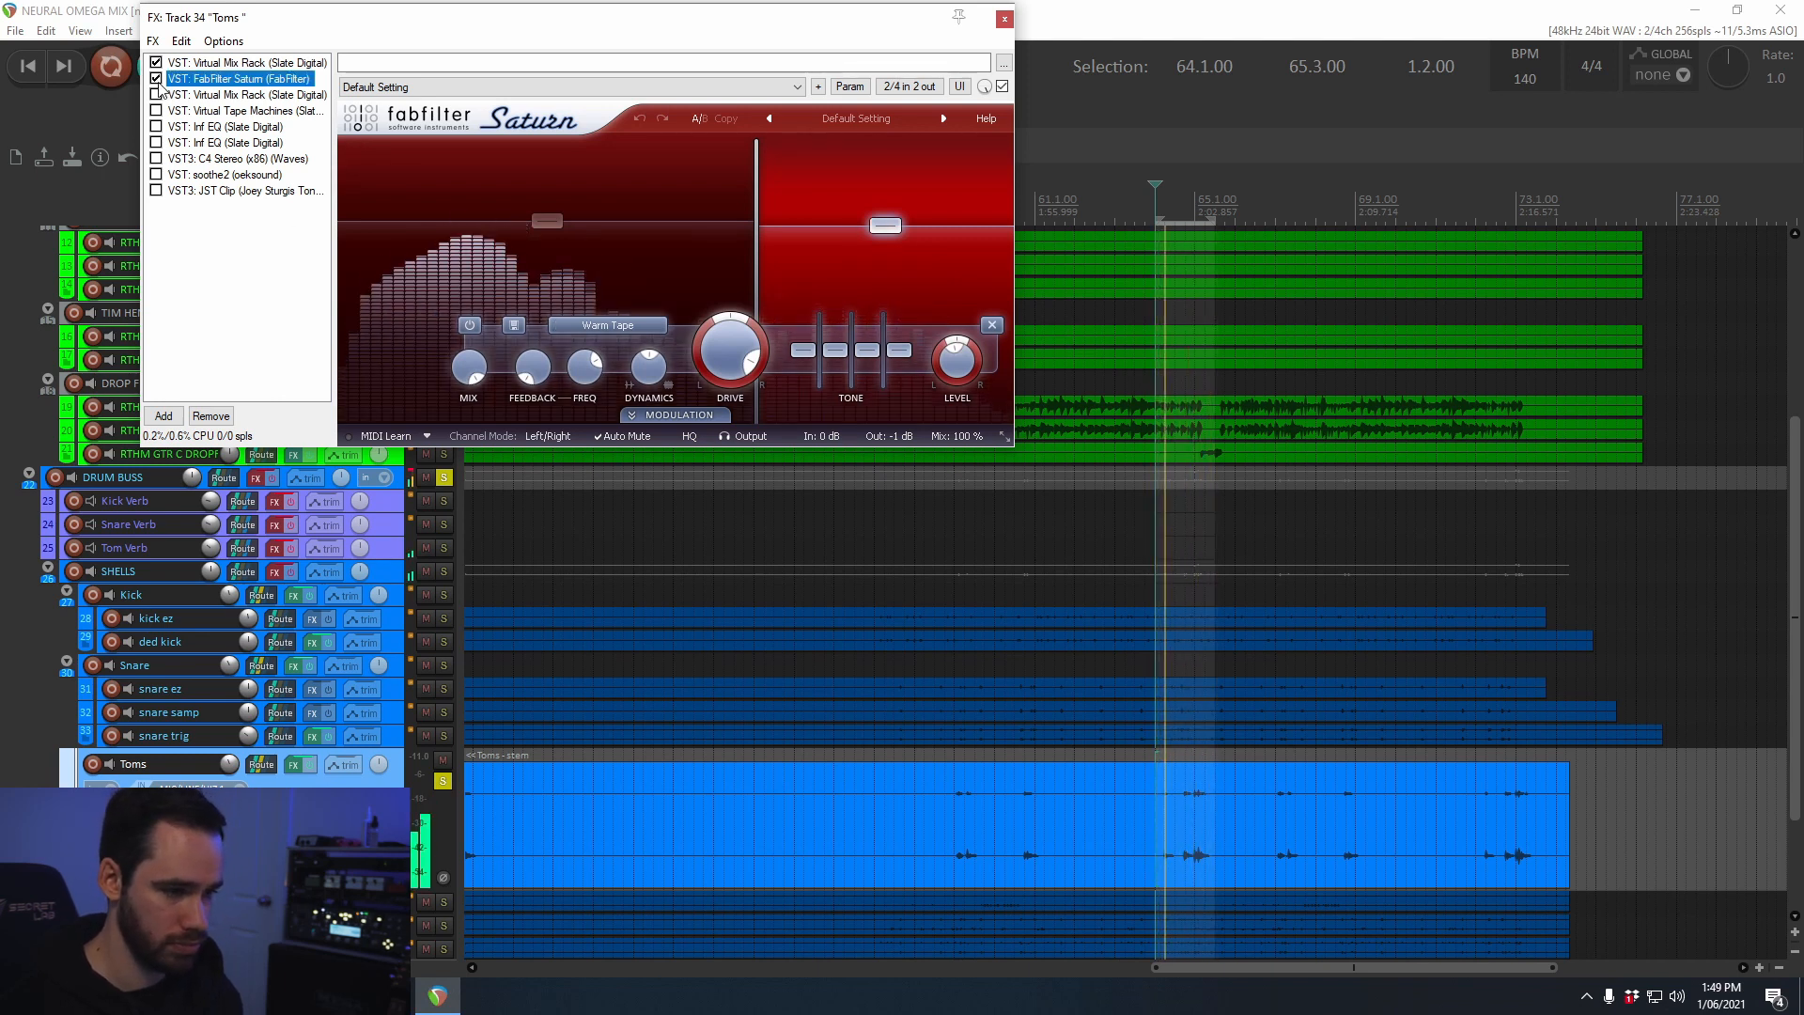
left_click(549, 223)
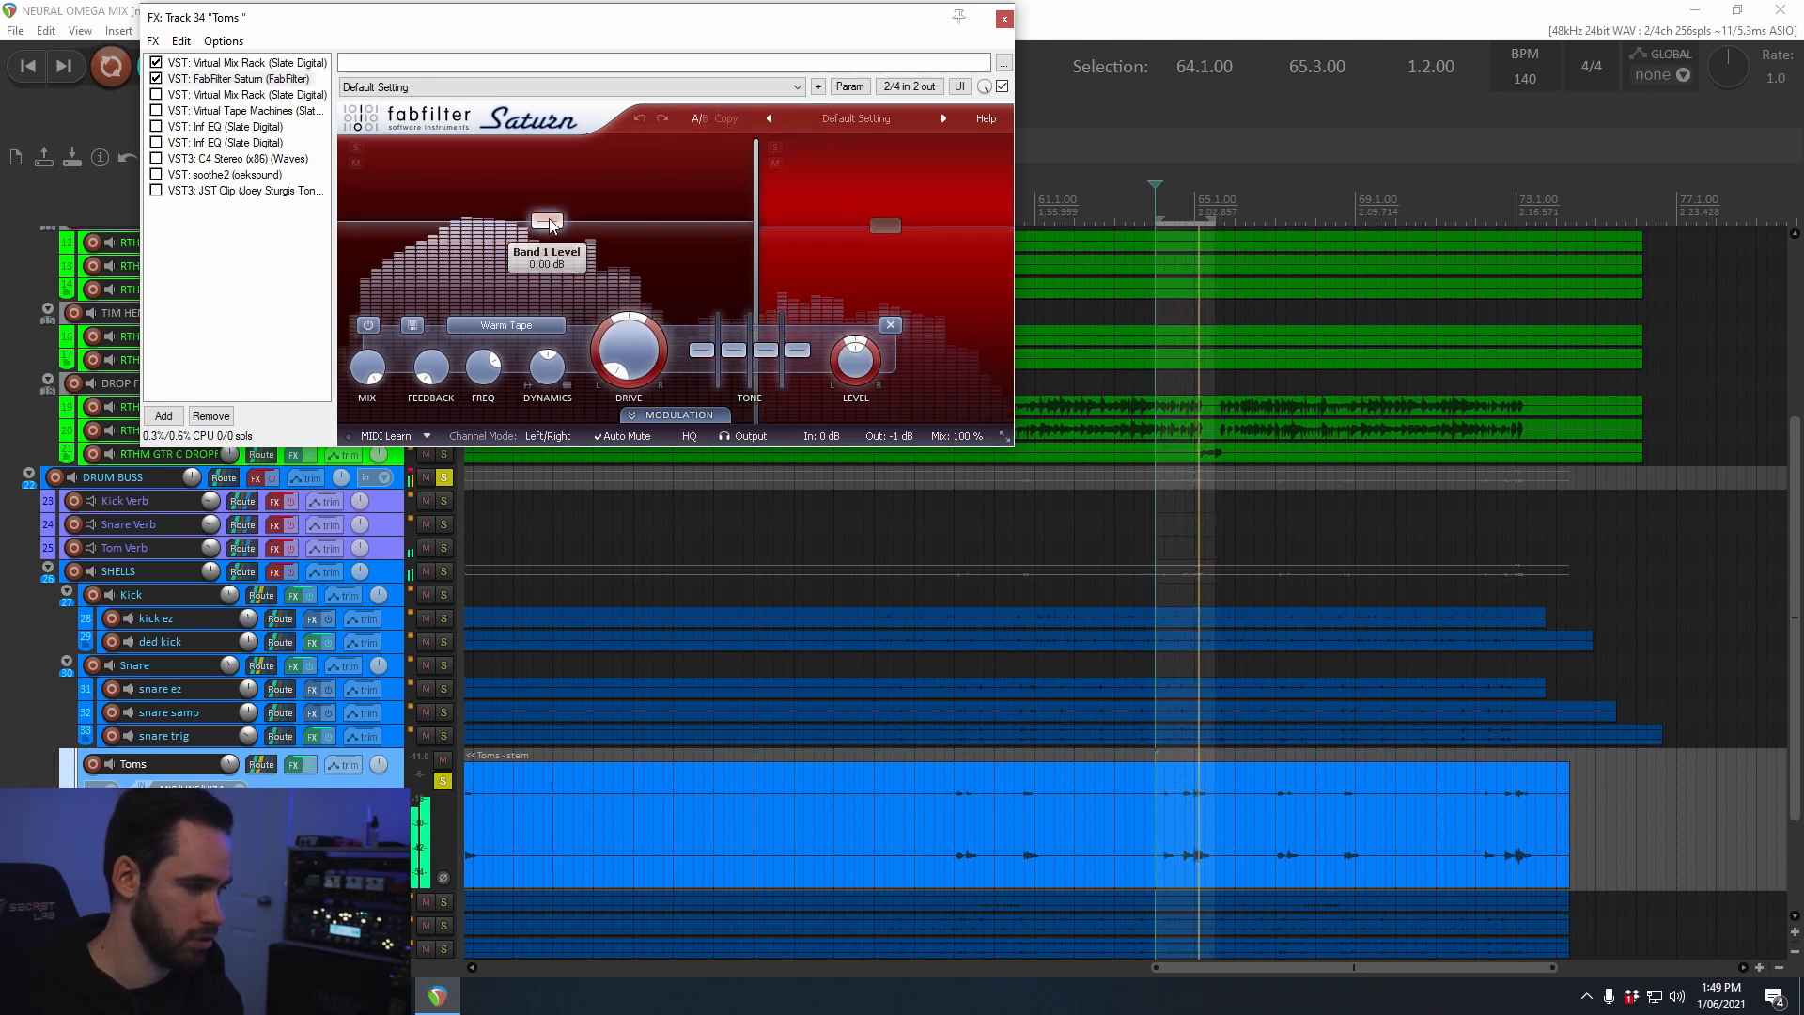
left_click(888, 227)
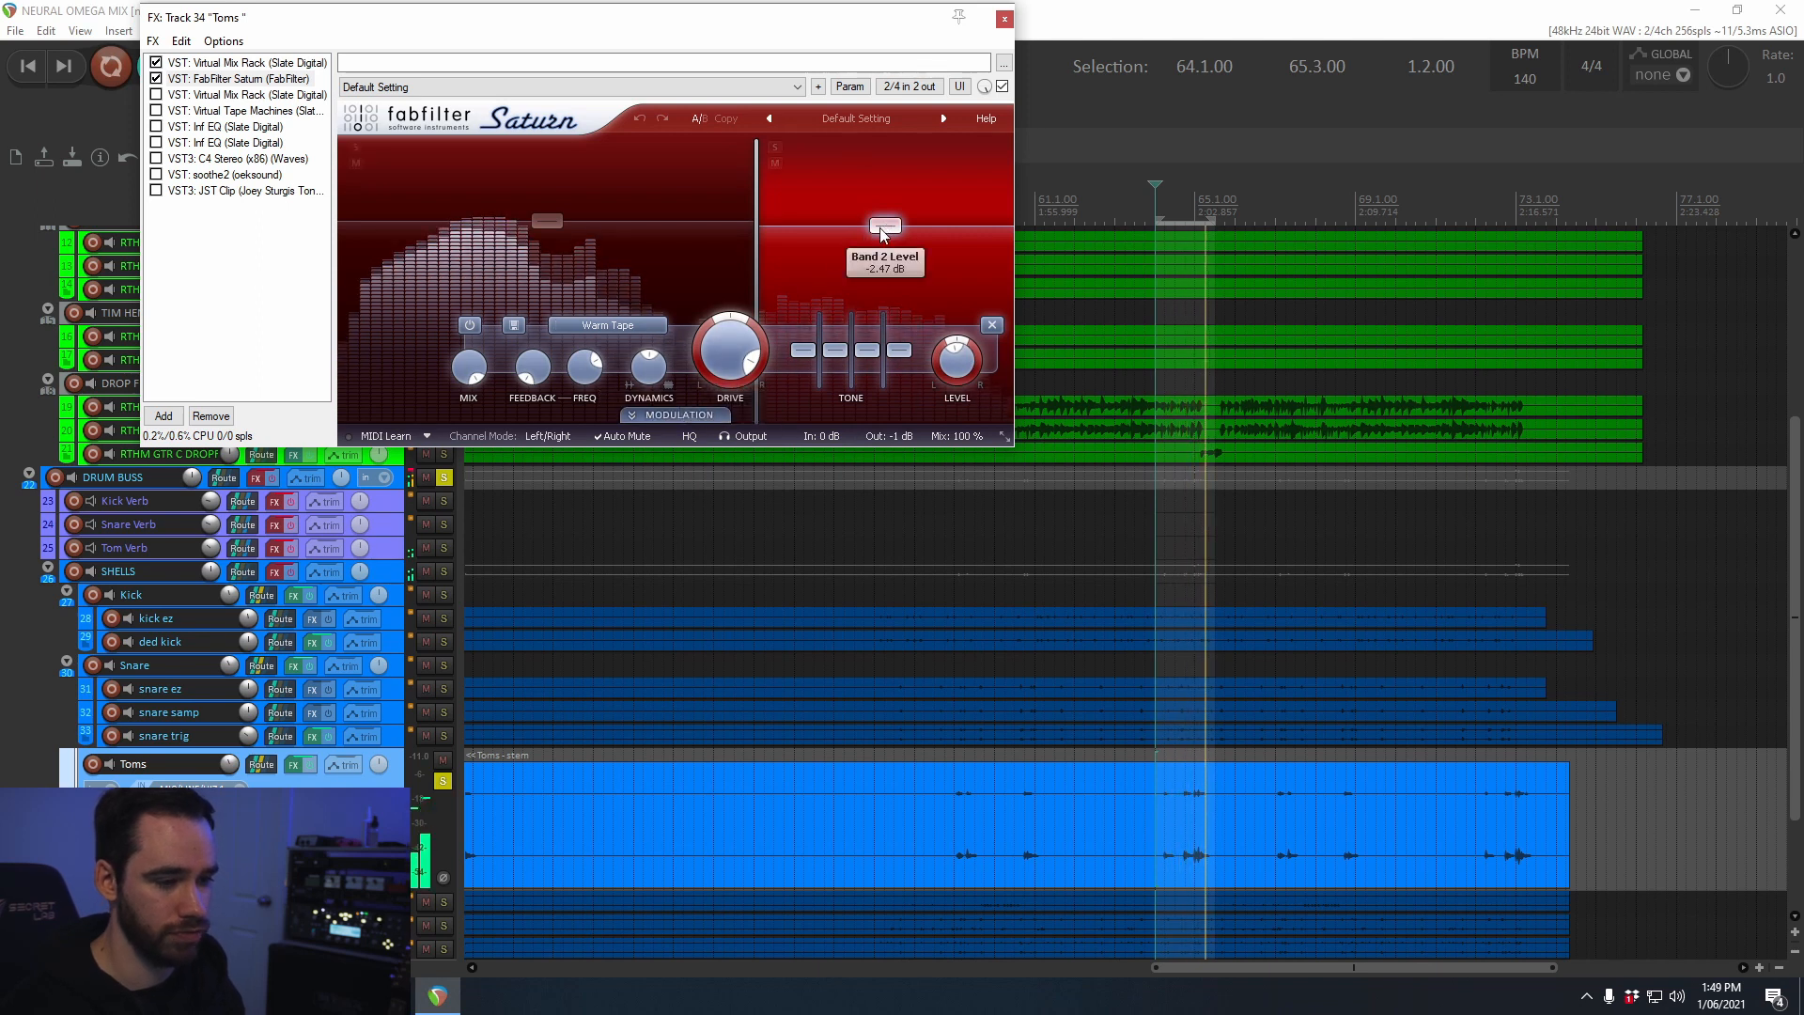
Step: Enable the second Virtual Mix Rack on Toms and audition its FG-N EQ and FG-Stress compressor by toggling each module
left_click(208, 97)
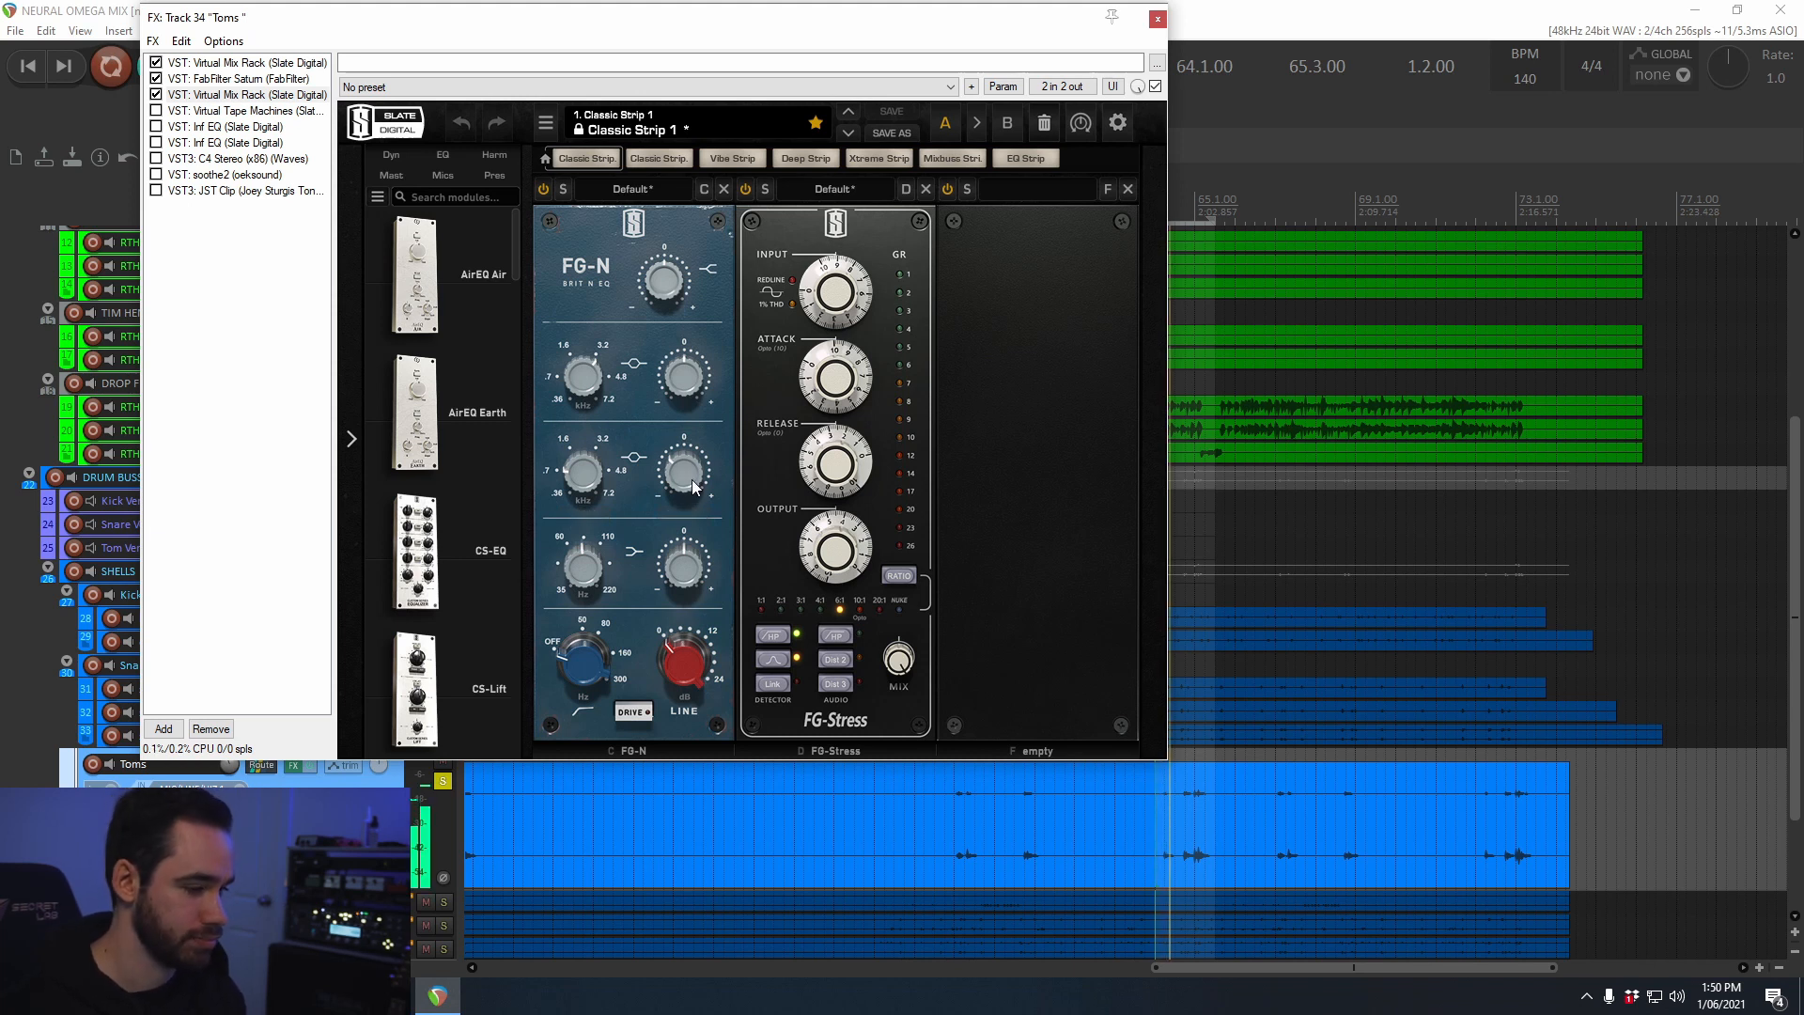
left_click(746, 189)
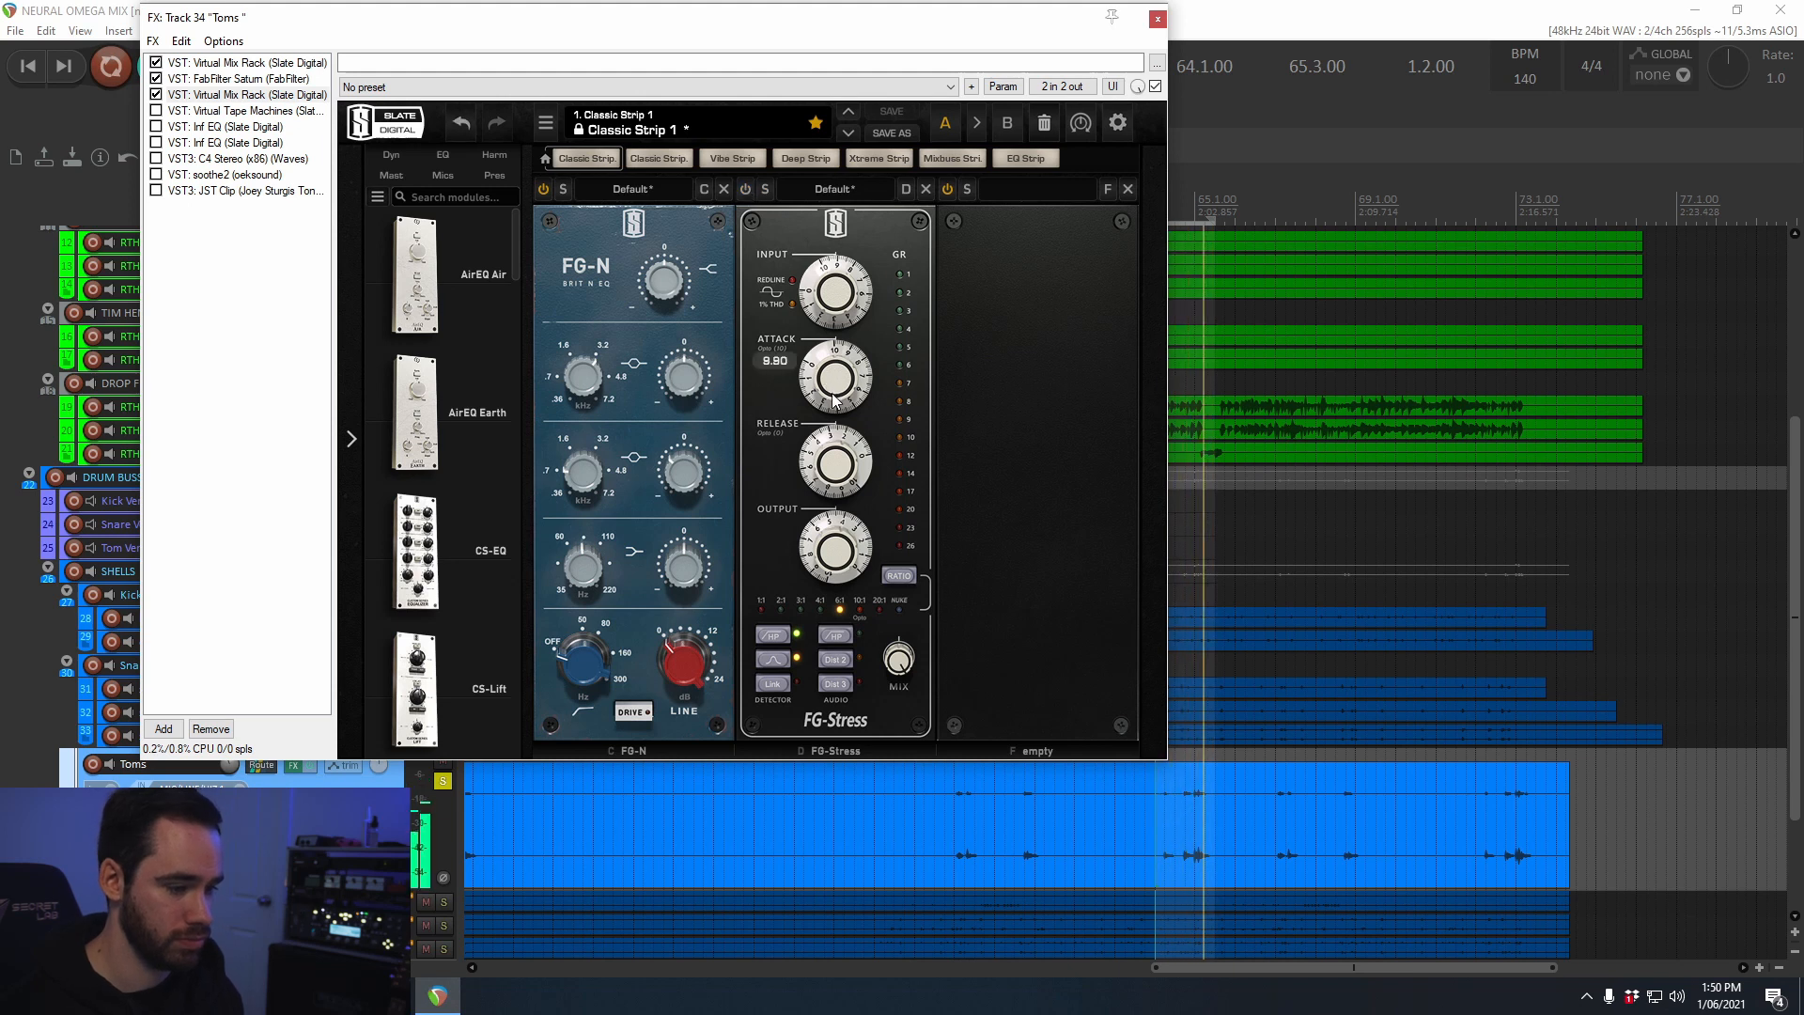
left_click(544, 189)
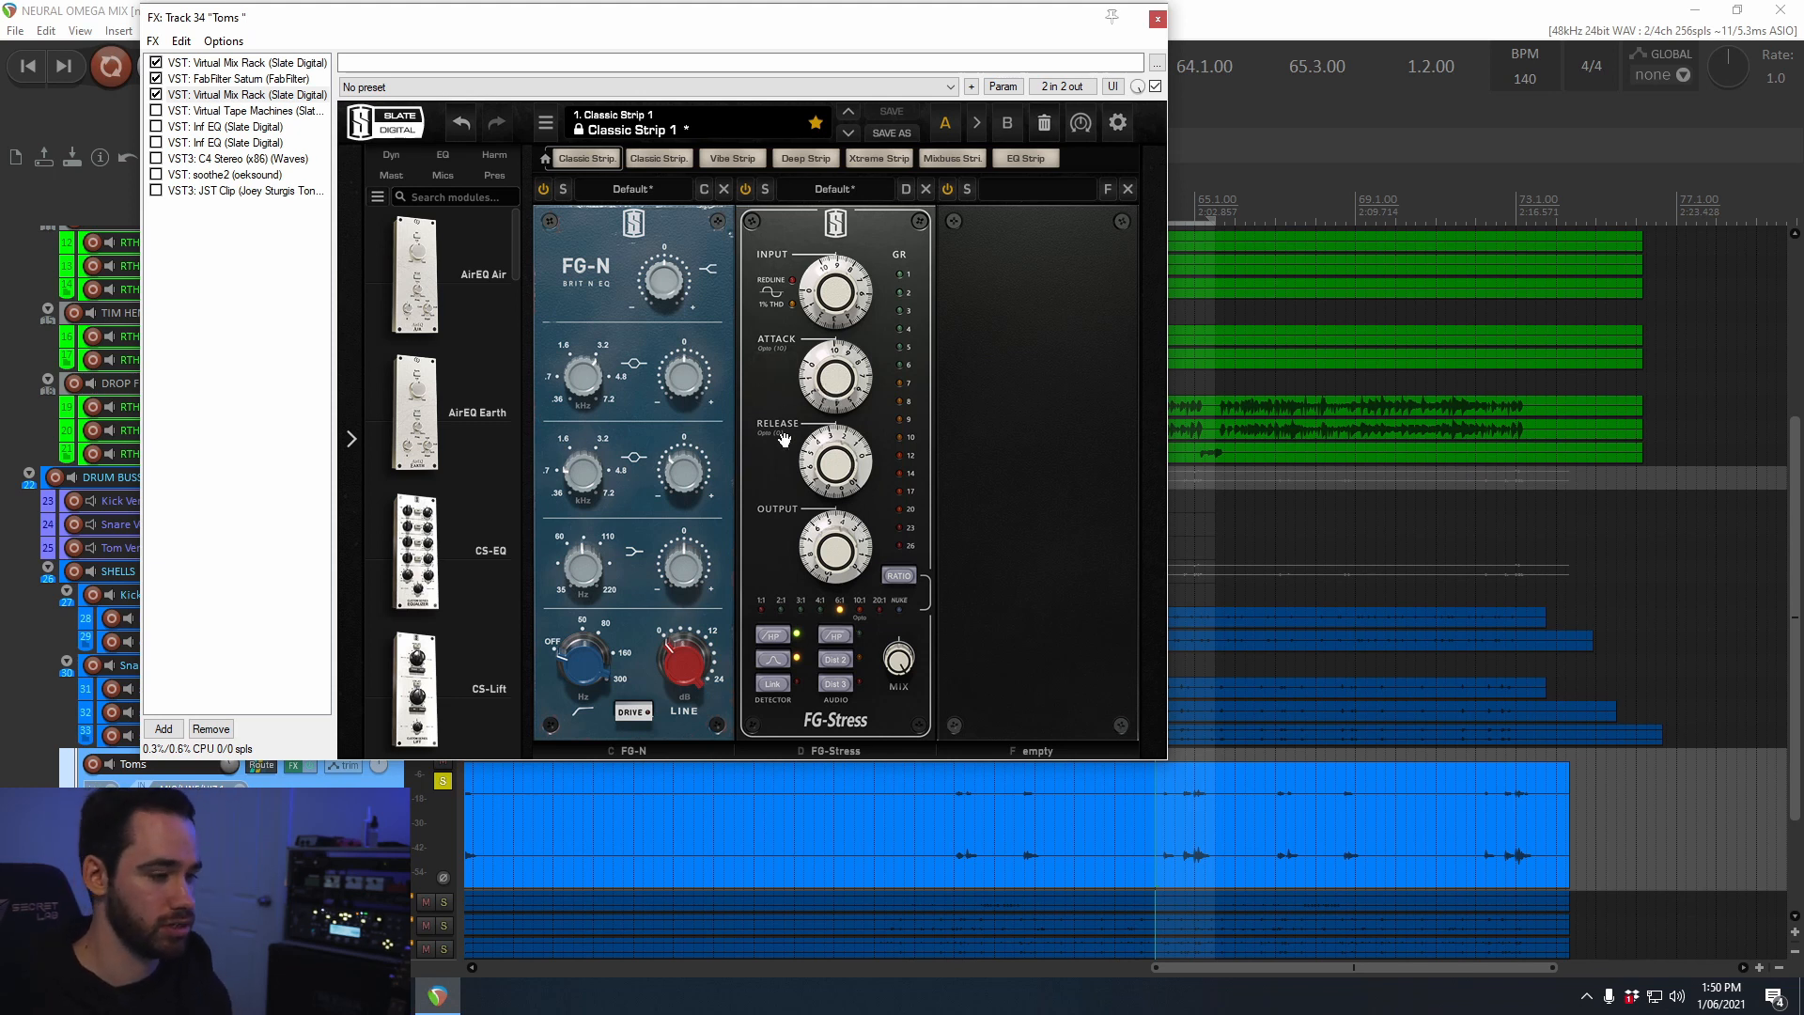
key("space")
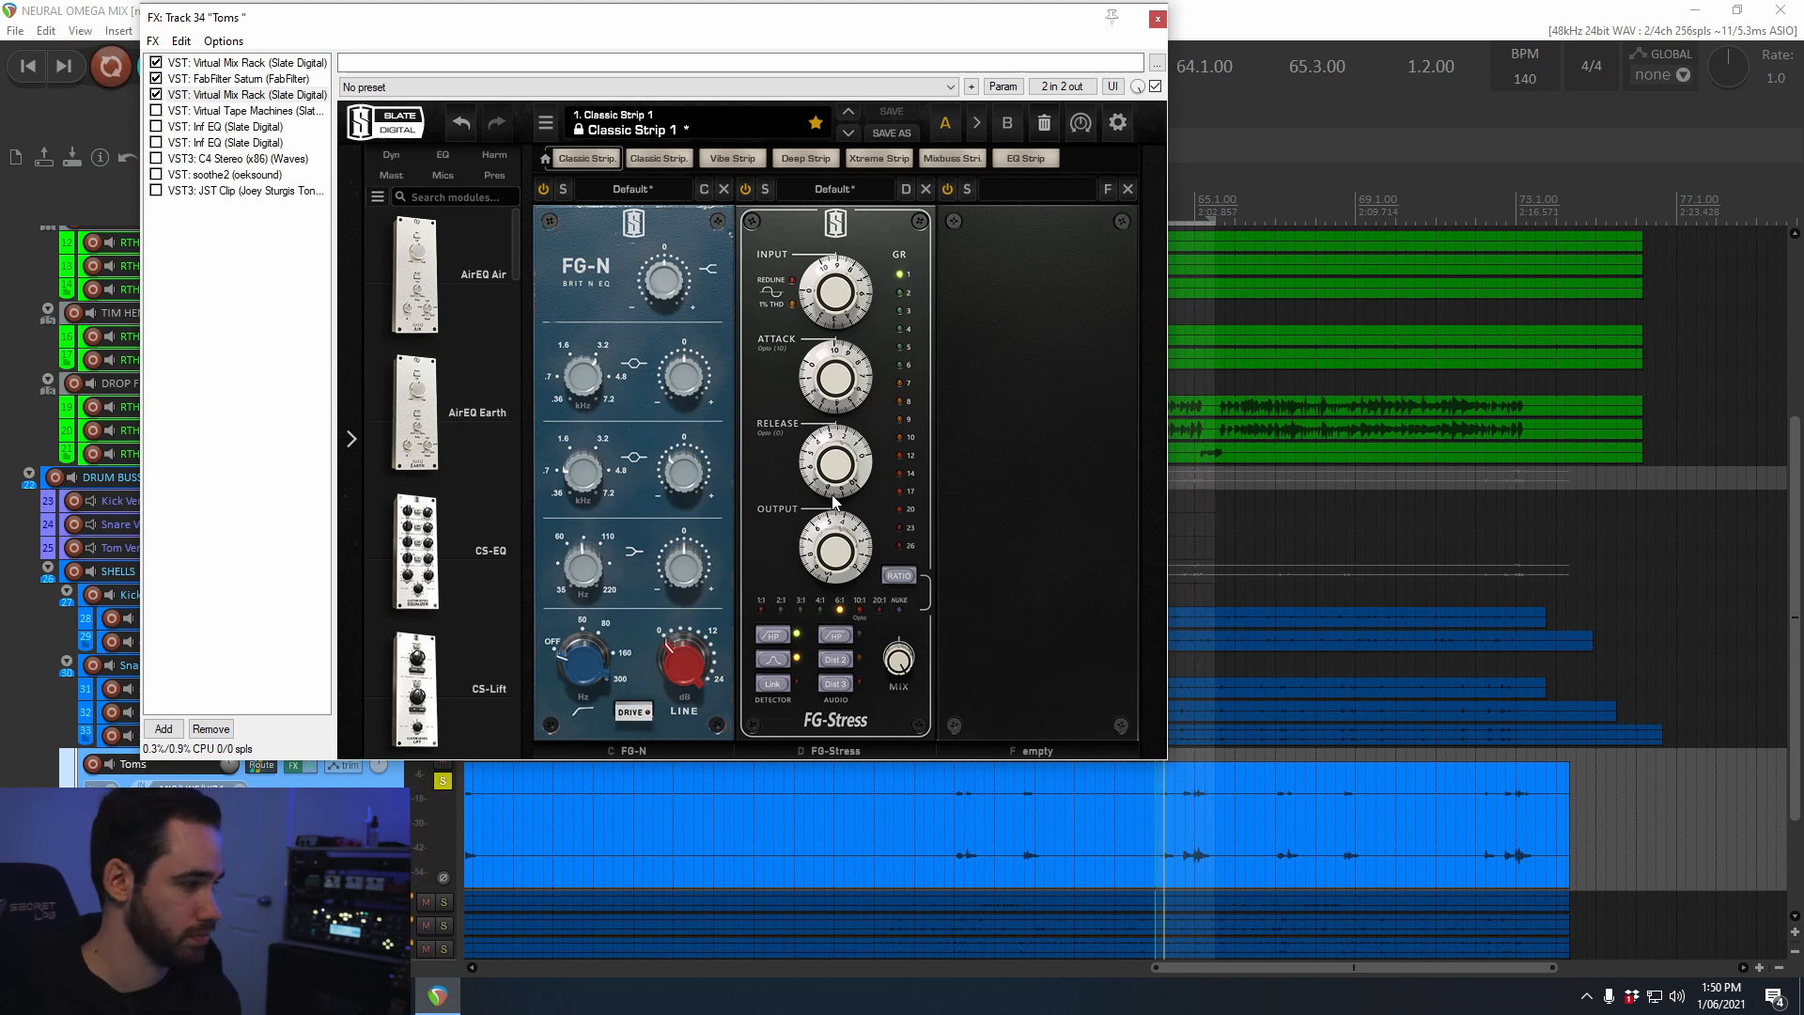
Step: Enable Virtual Tape Machines on the Toms track and audition it while the toms loop plays
left_click(268, 111)
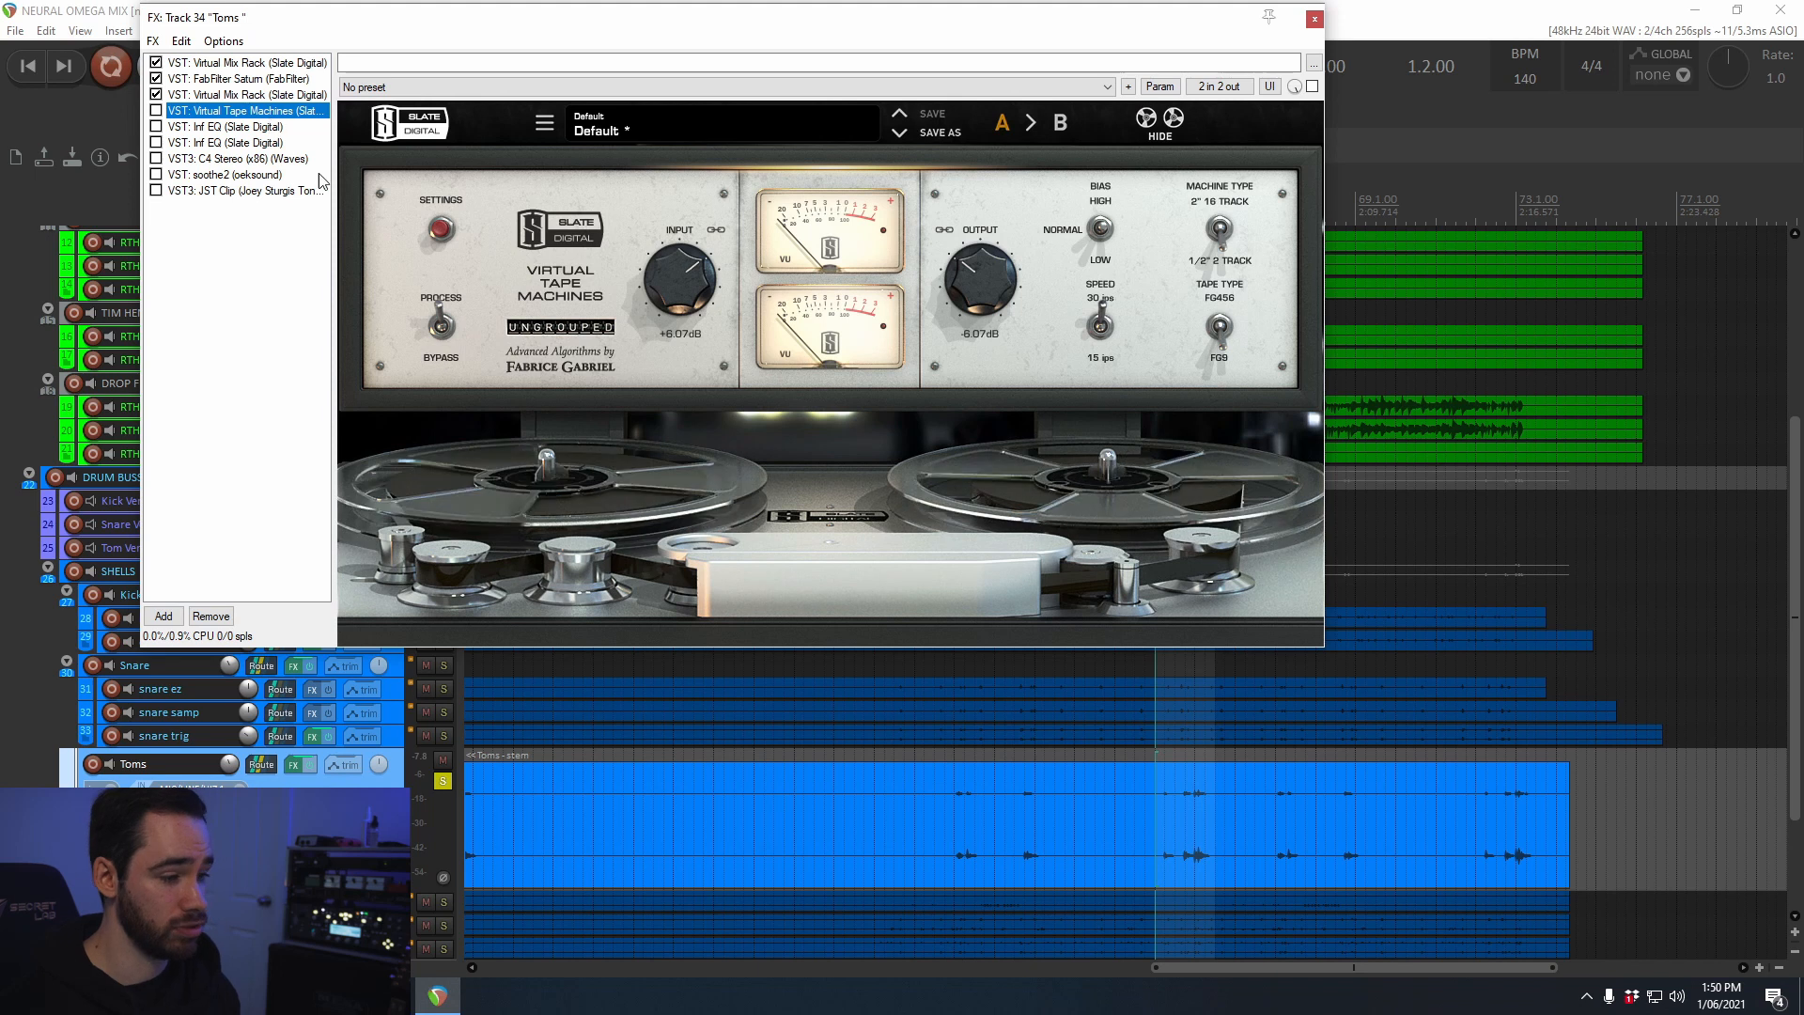
key("space")
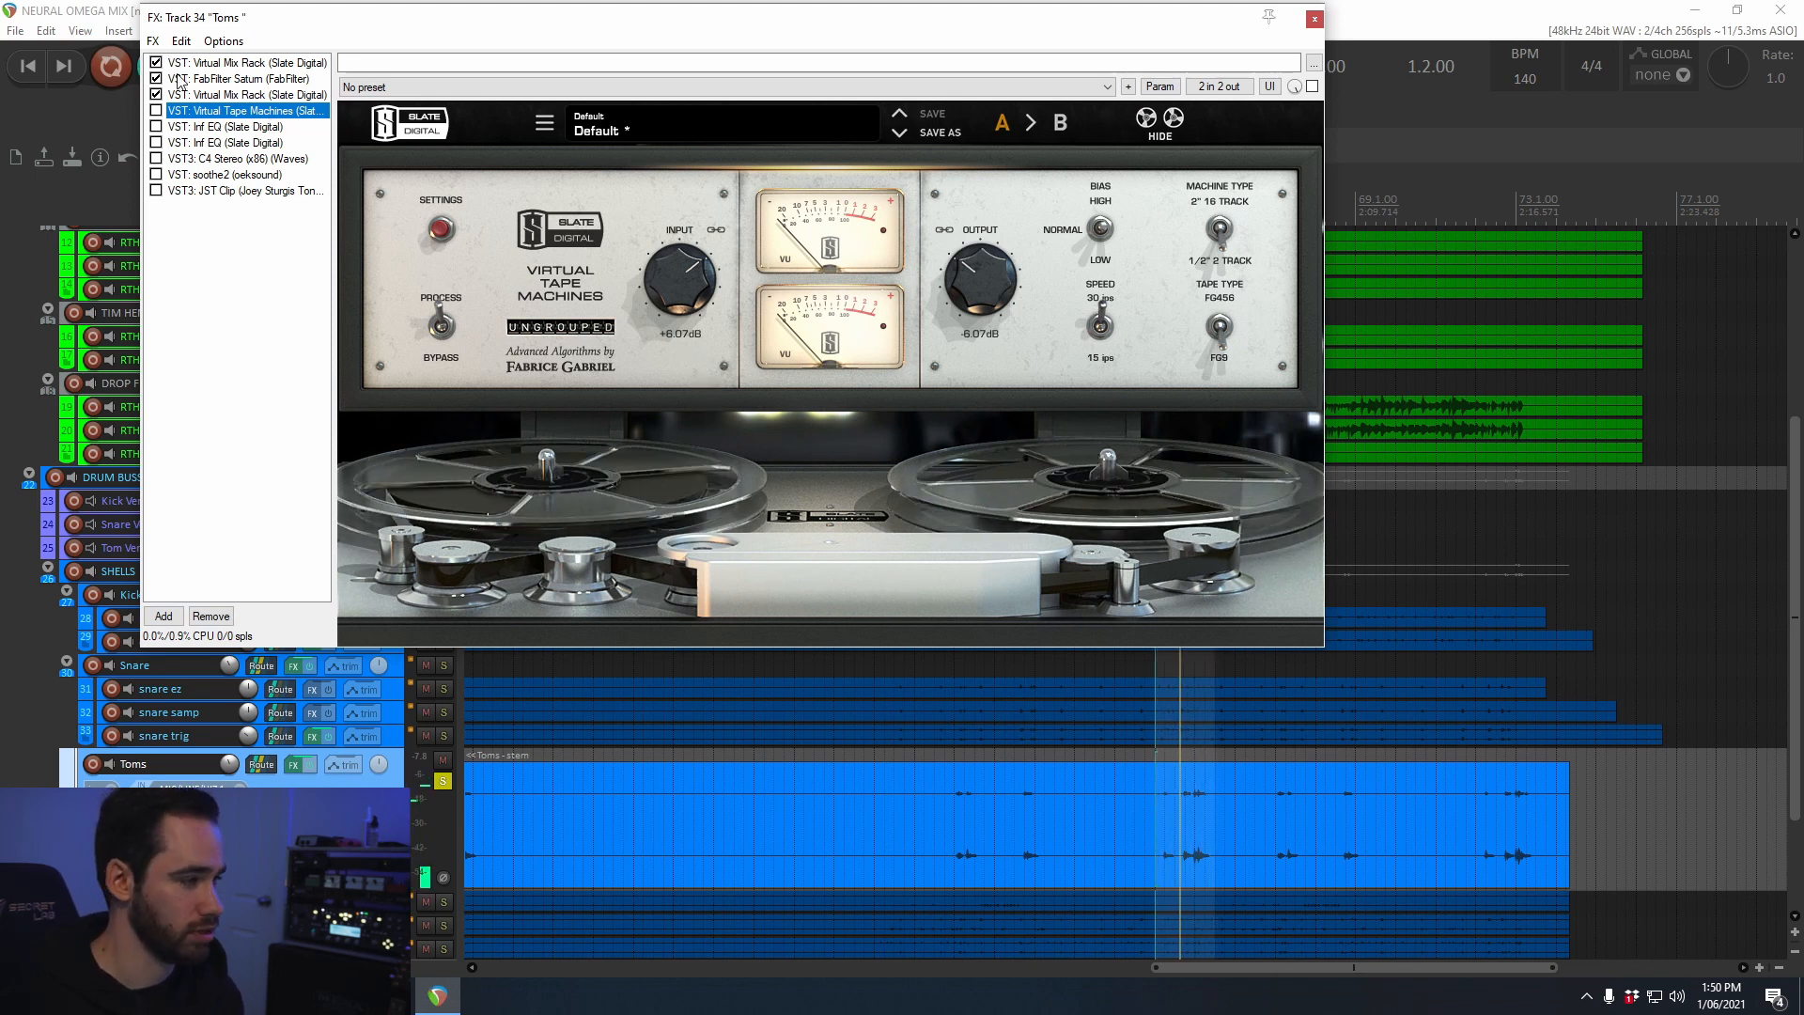
left_click(156, 110)
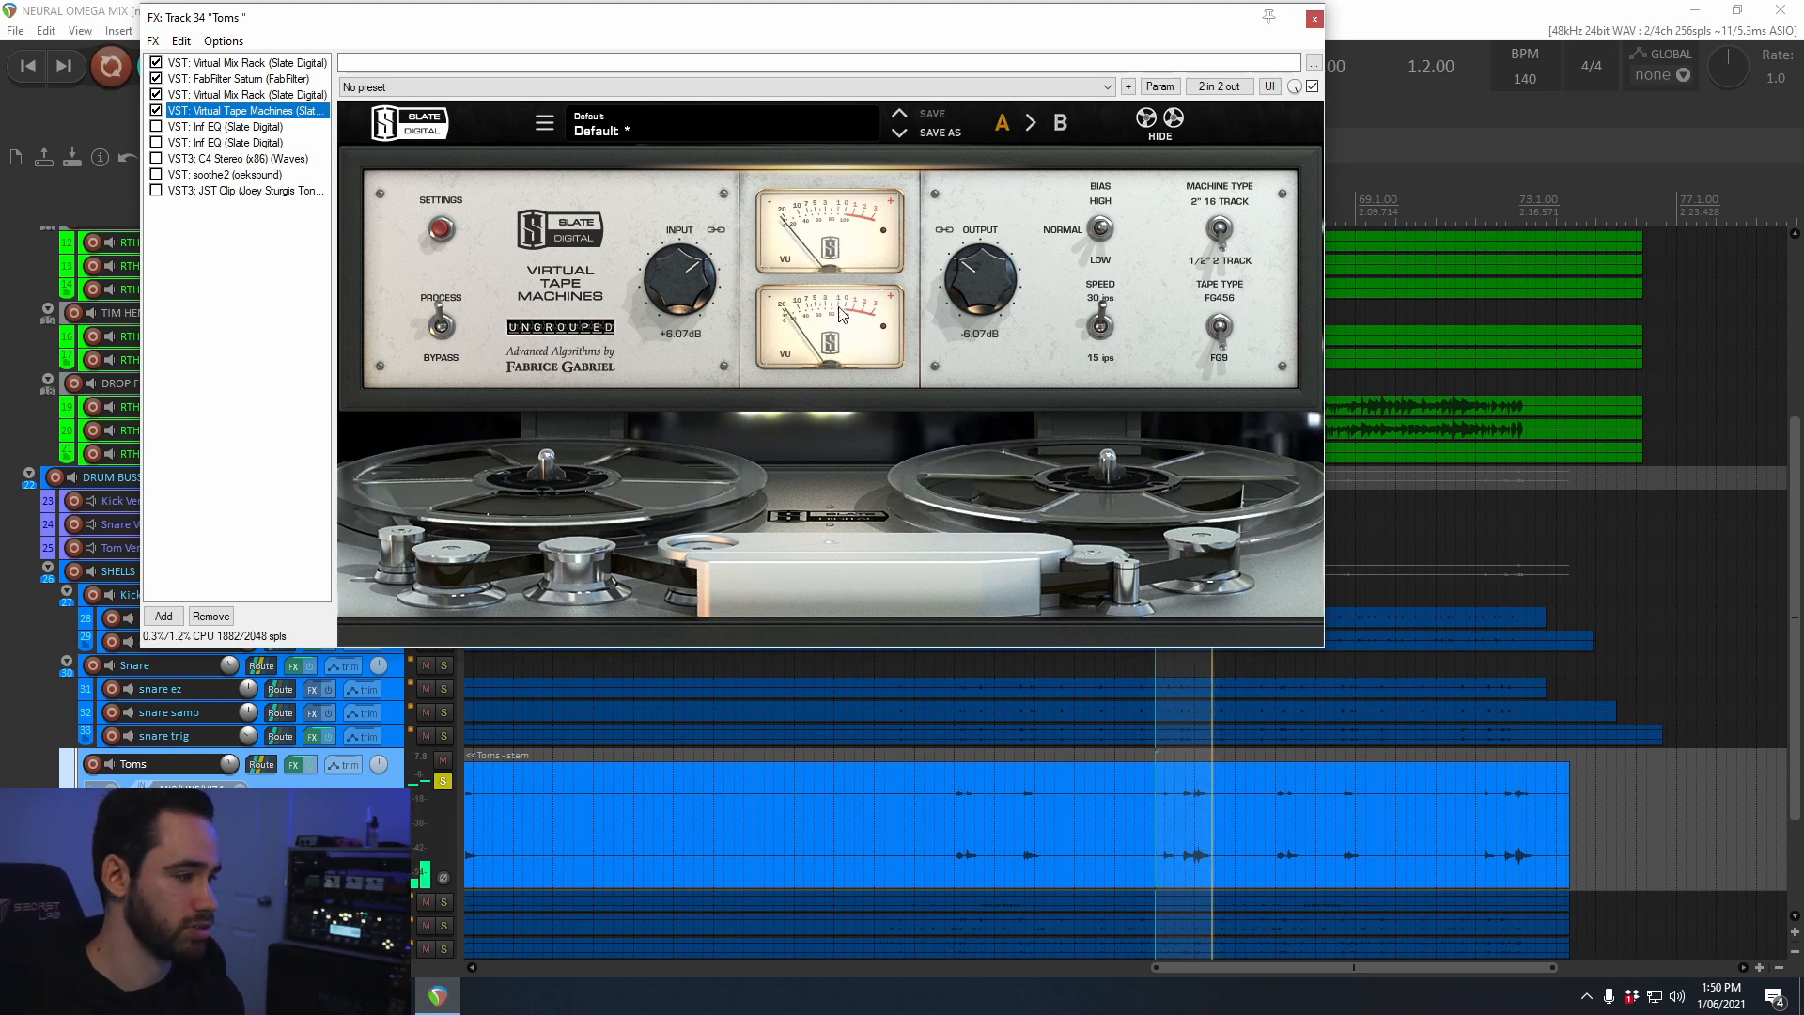
Step: Enable both Inf EQ plugins on the Toms track and inspect their cut bands, including the low cut and the low-mid dip
left_click(188, 127)
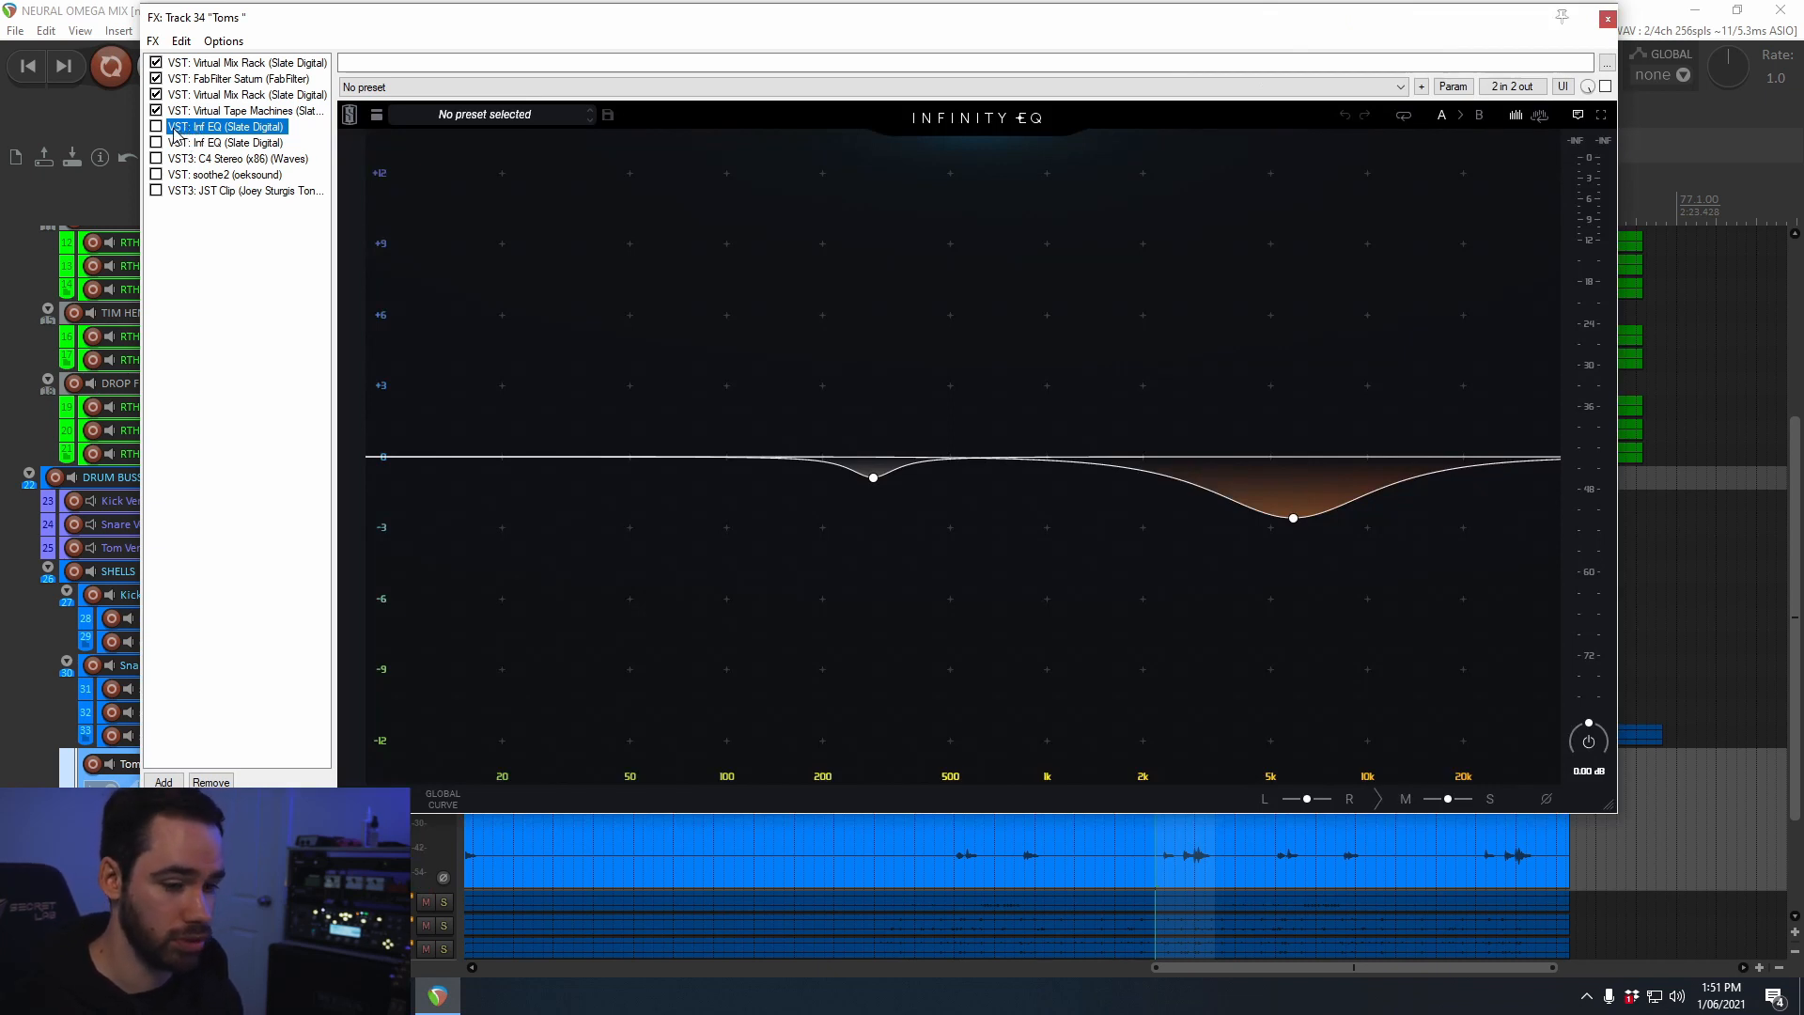
left_click(156, 127)
left_click(874, 478)
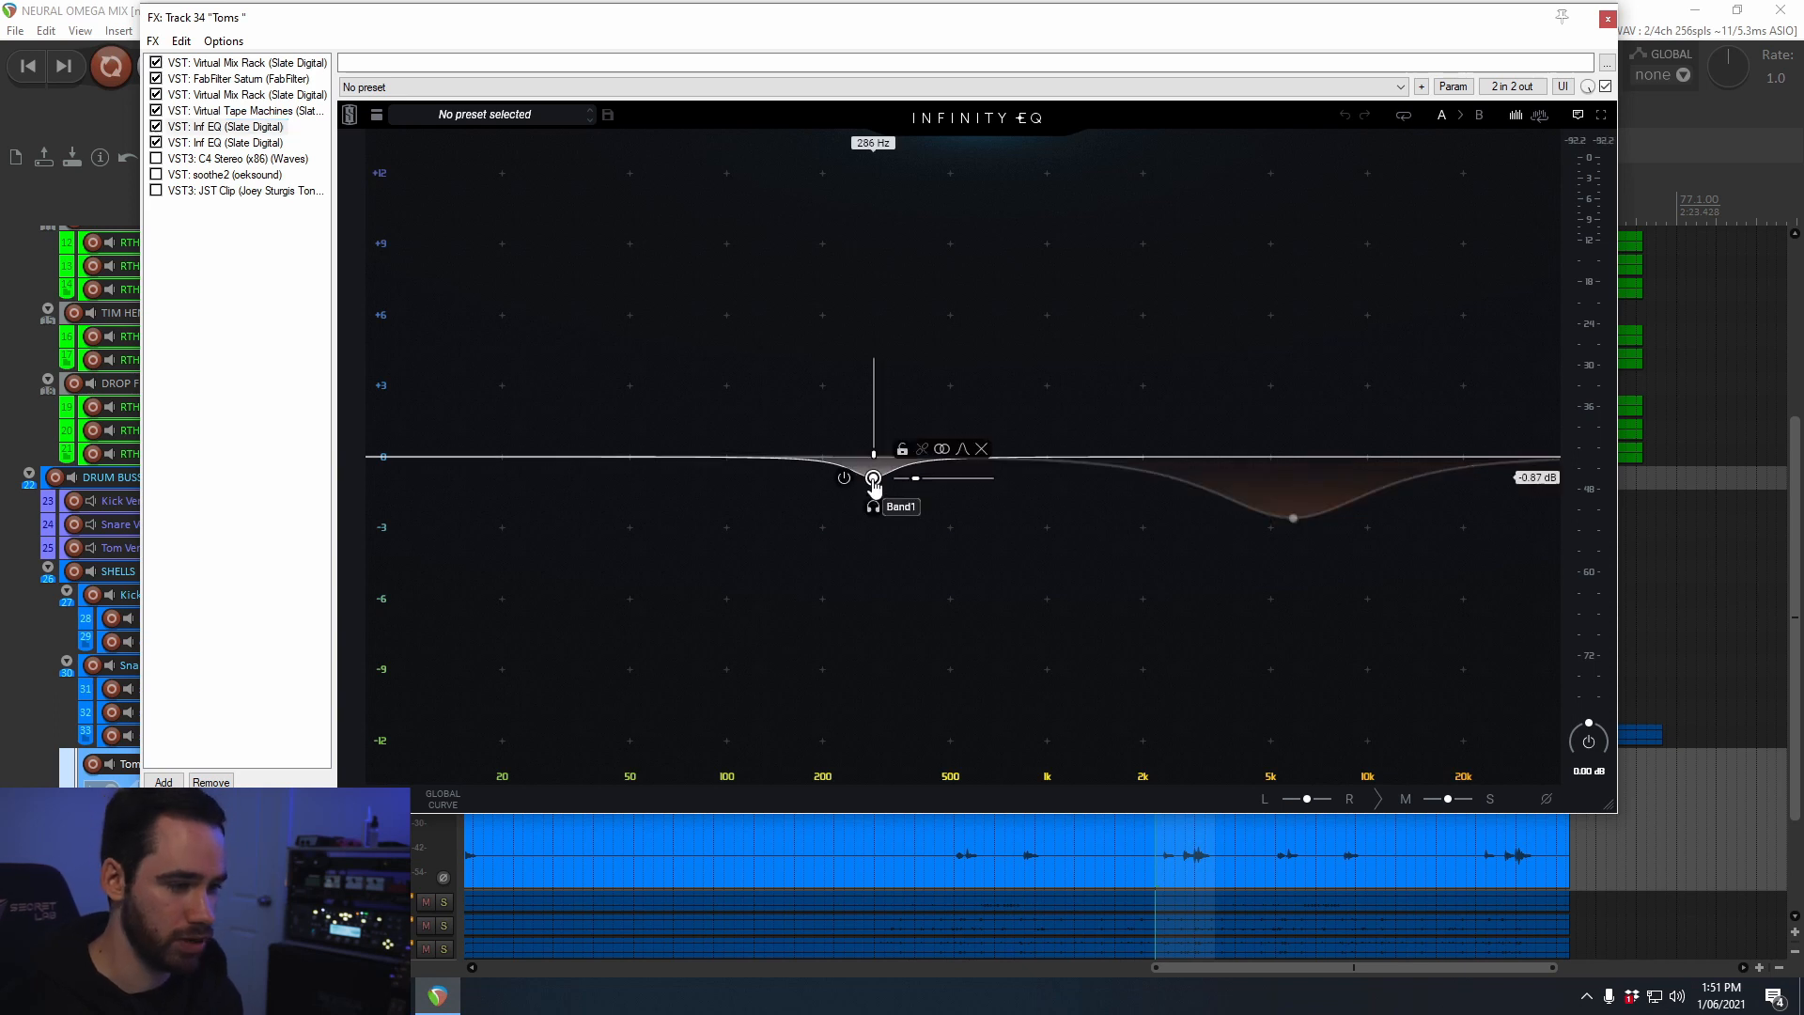
left_click(1293, 519)
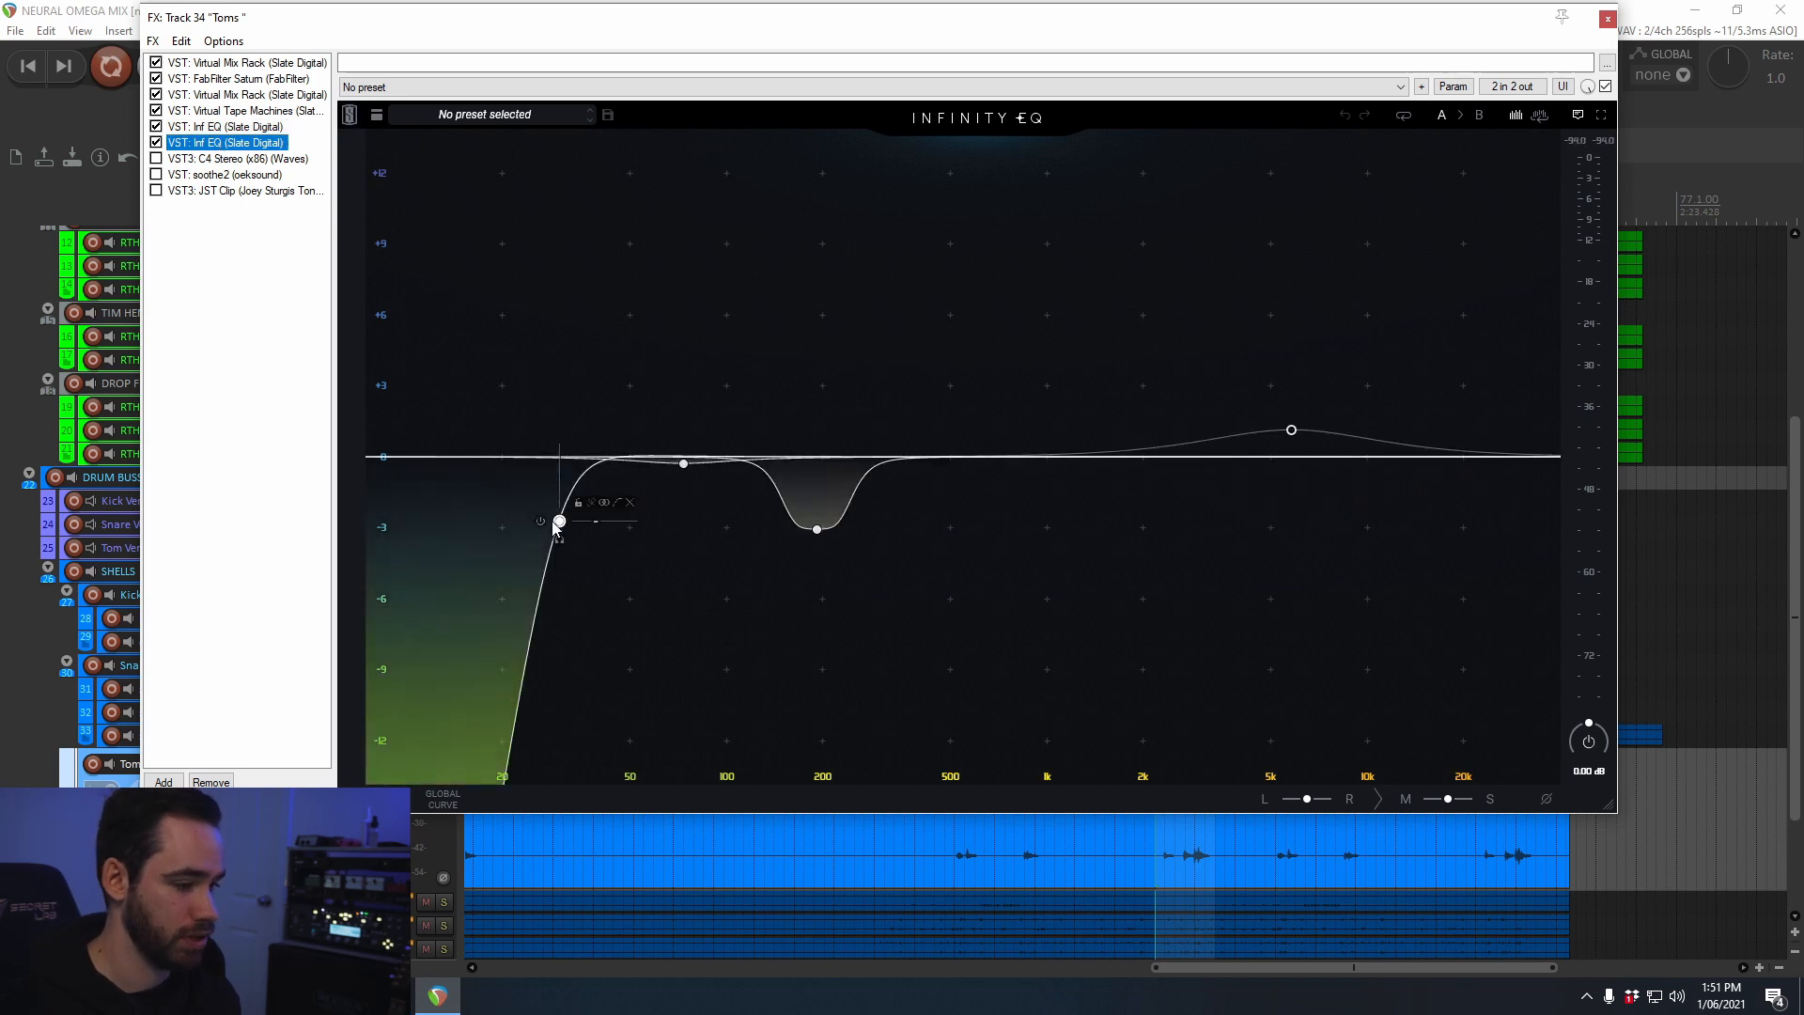
left_click(559, 522)
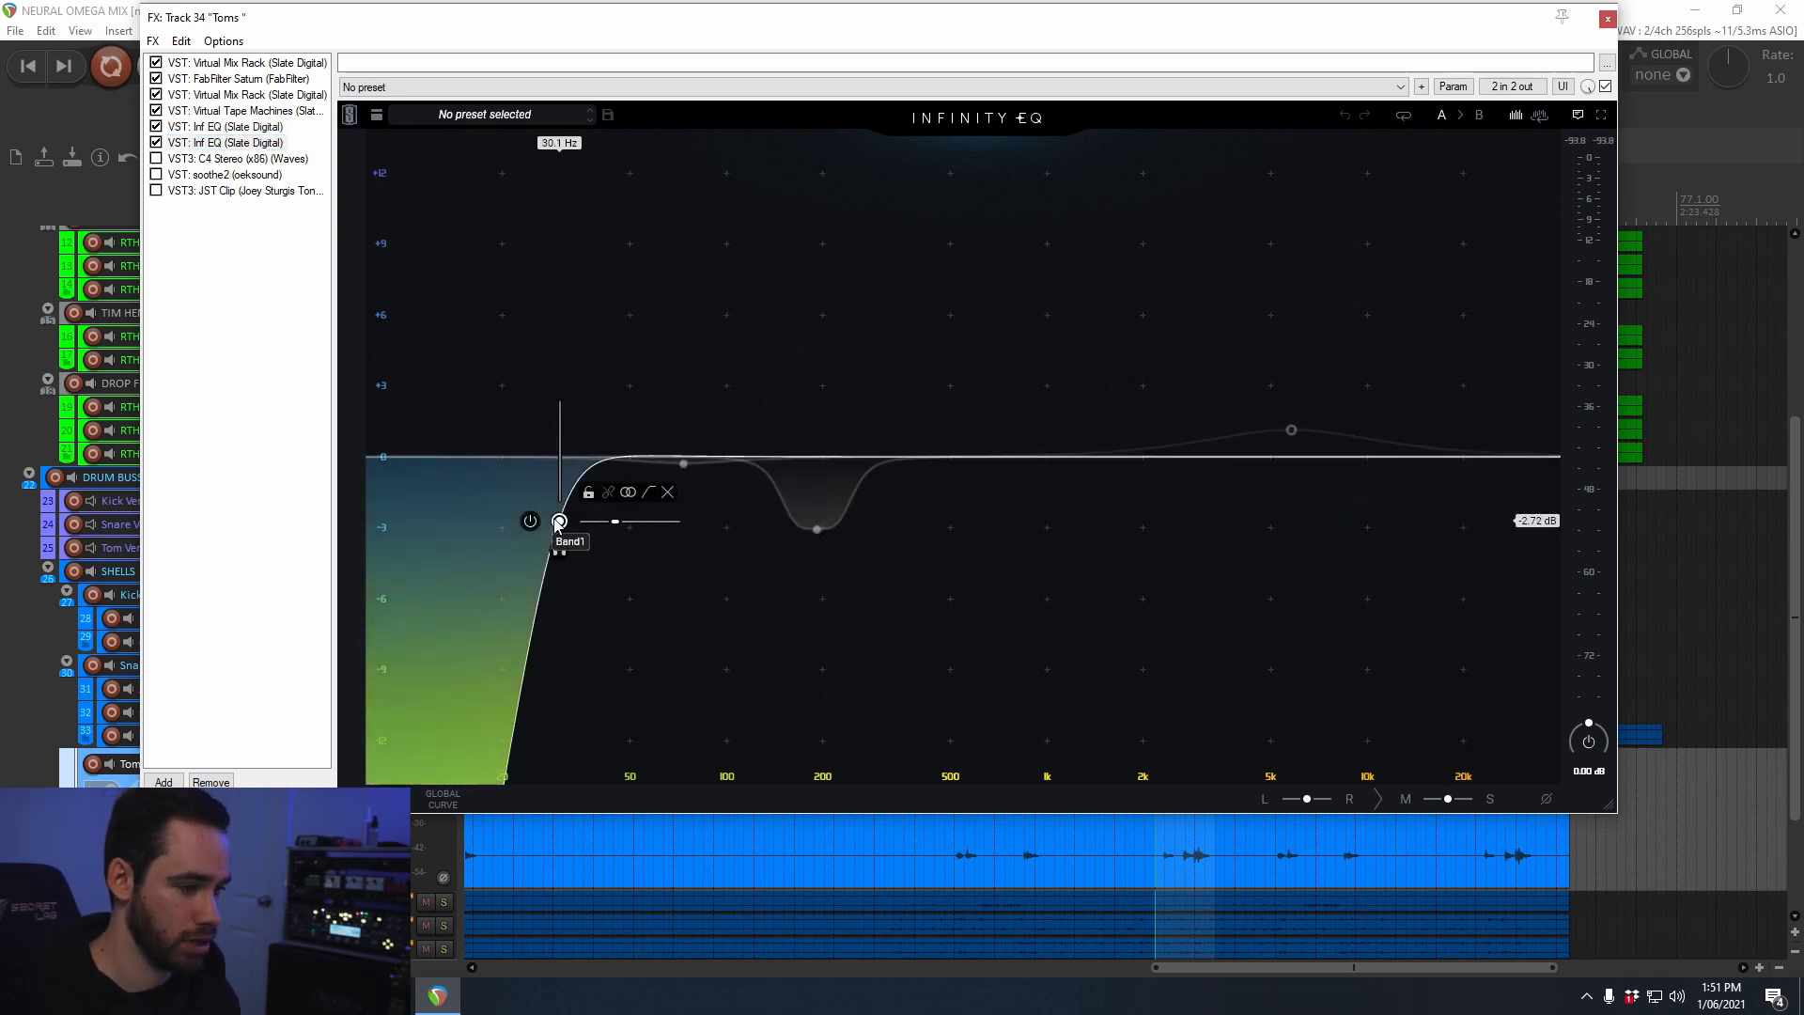
left_click(683, 463)
left_click(817, 530)
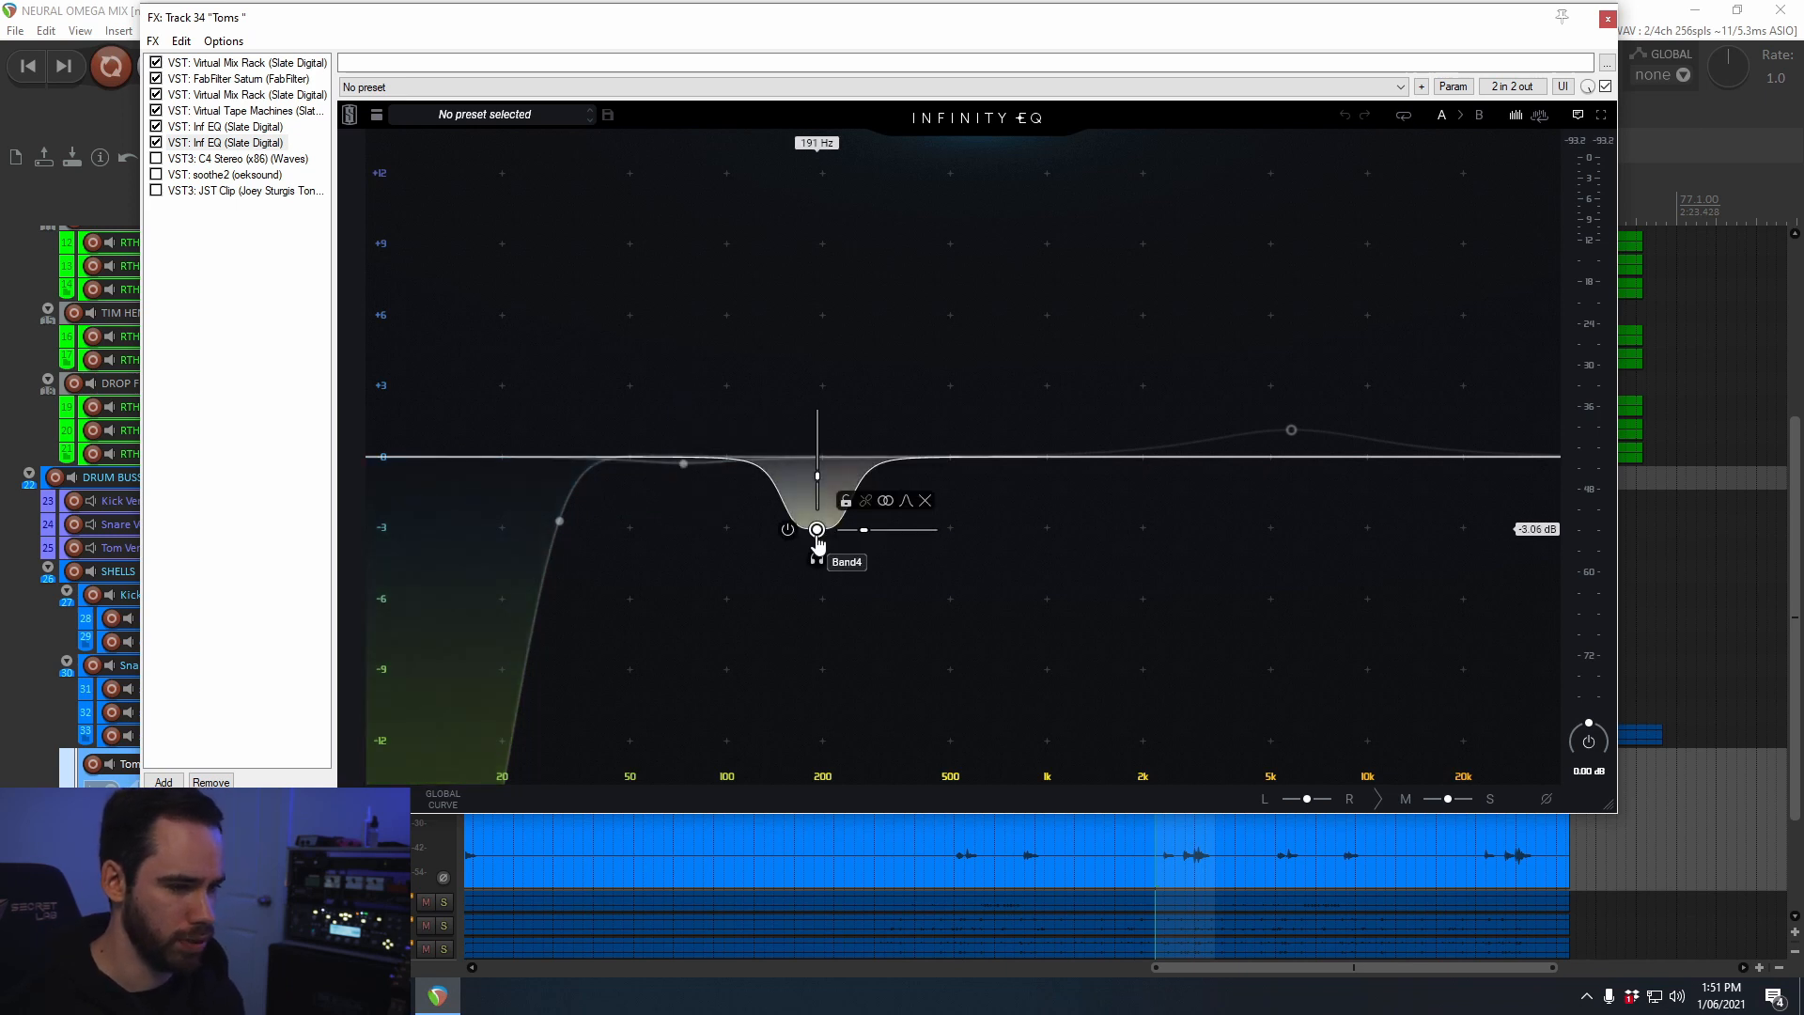
left_click(683, 463)
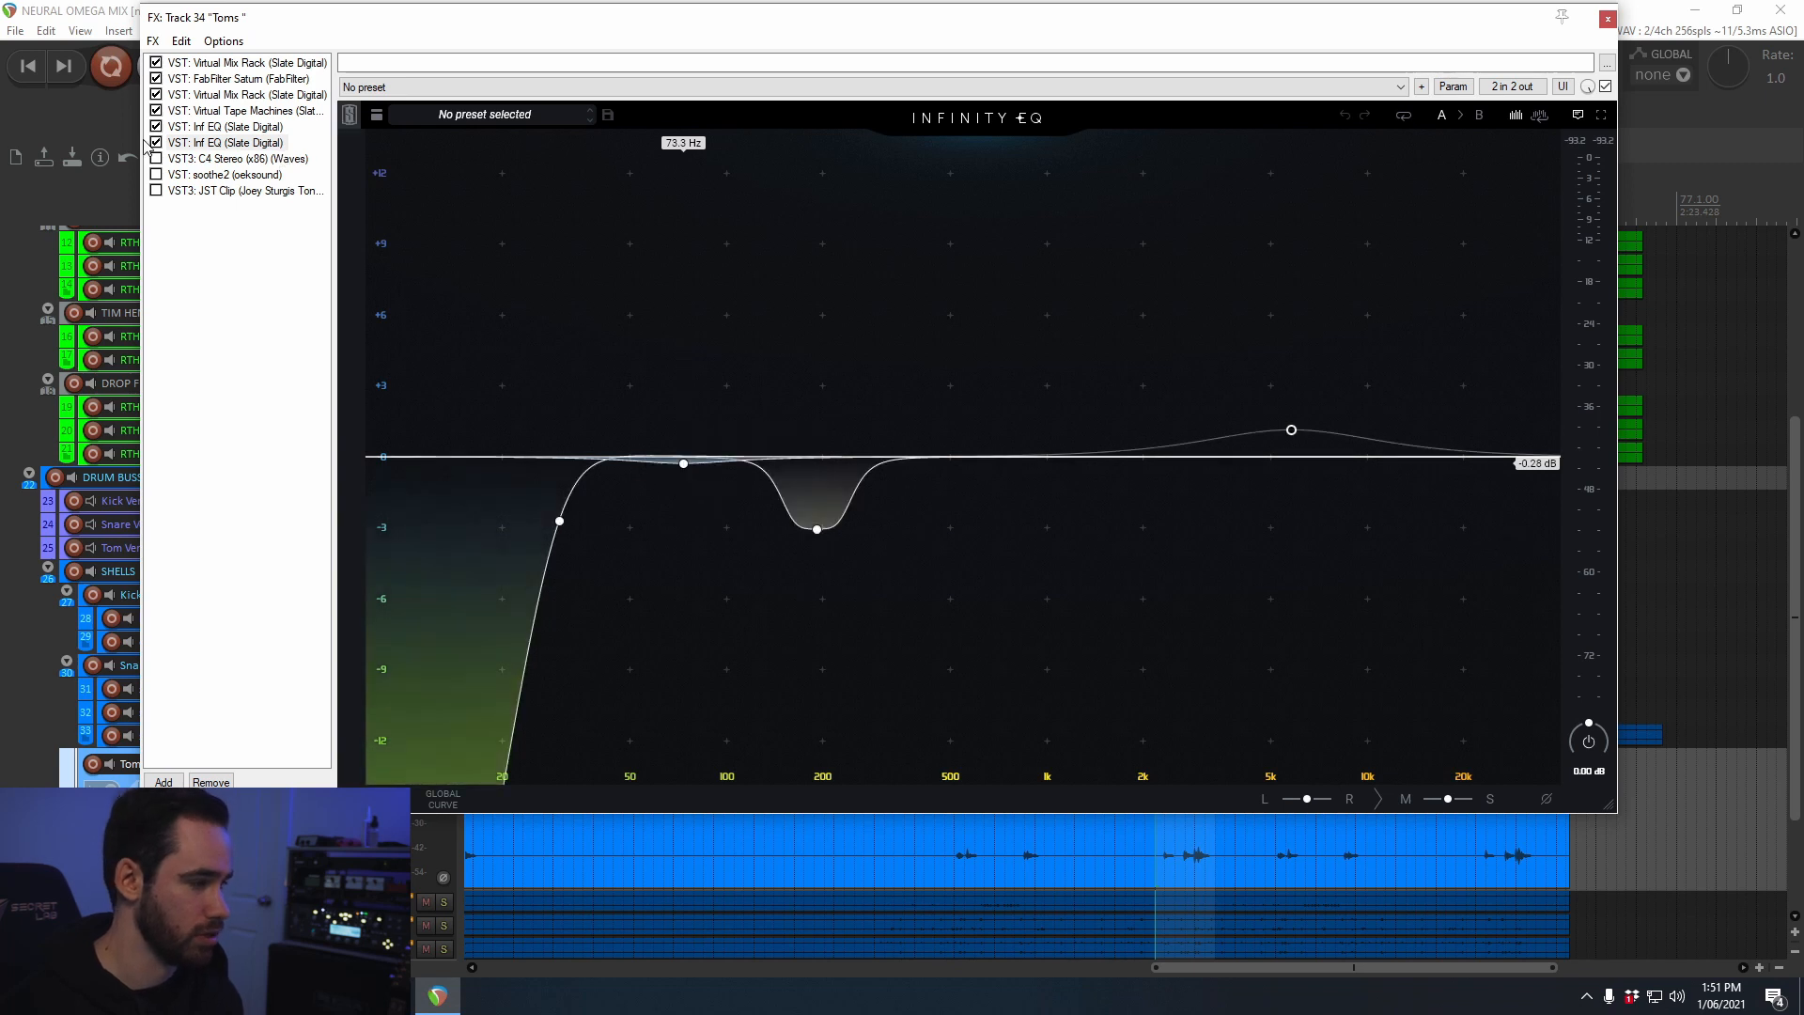
Step: Compare the looping toms with both Inf EQ plugins bypassed and active
key("space")
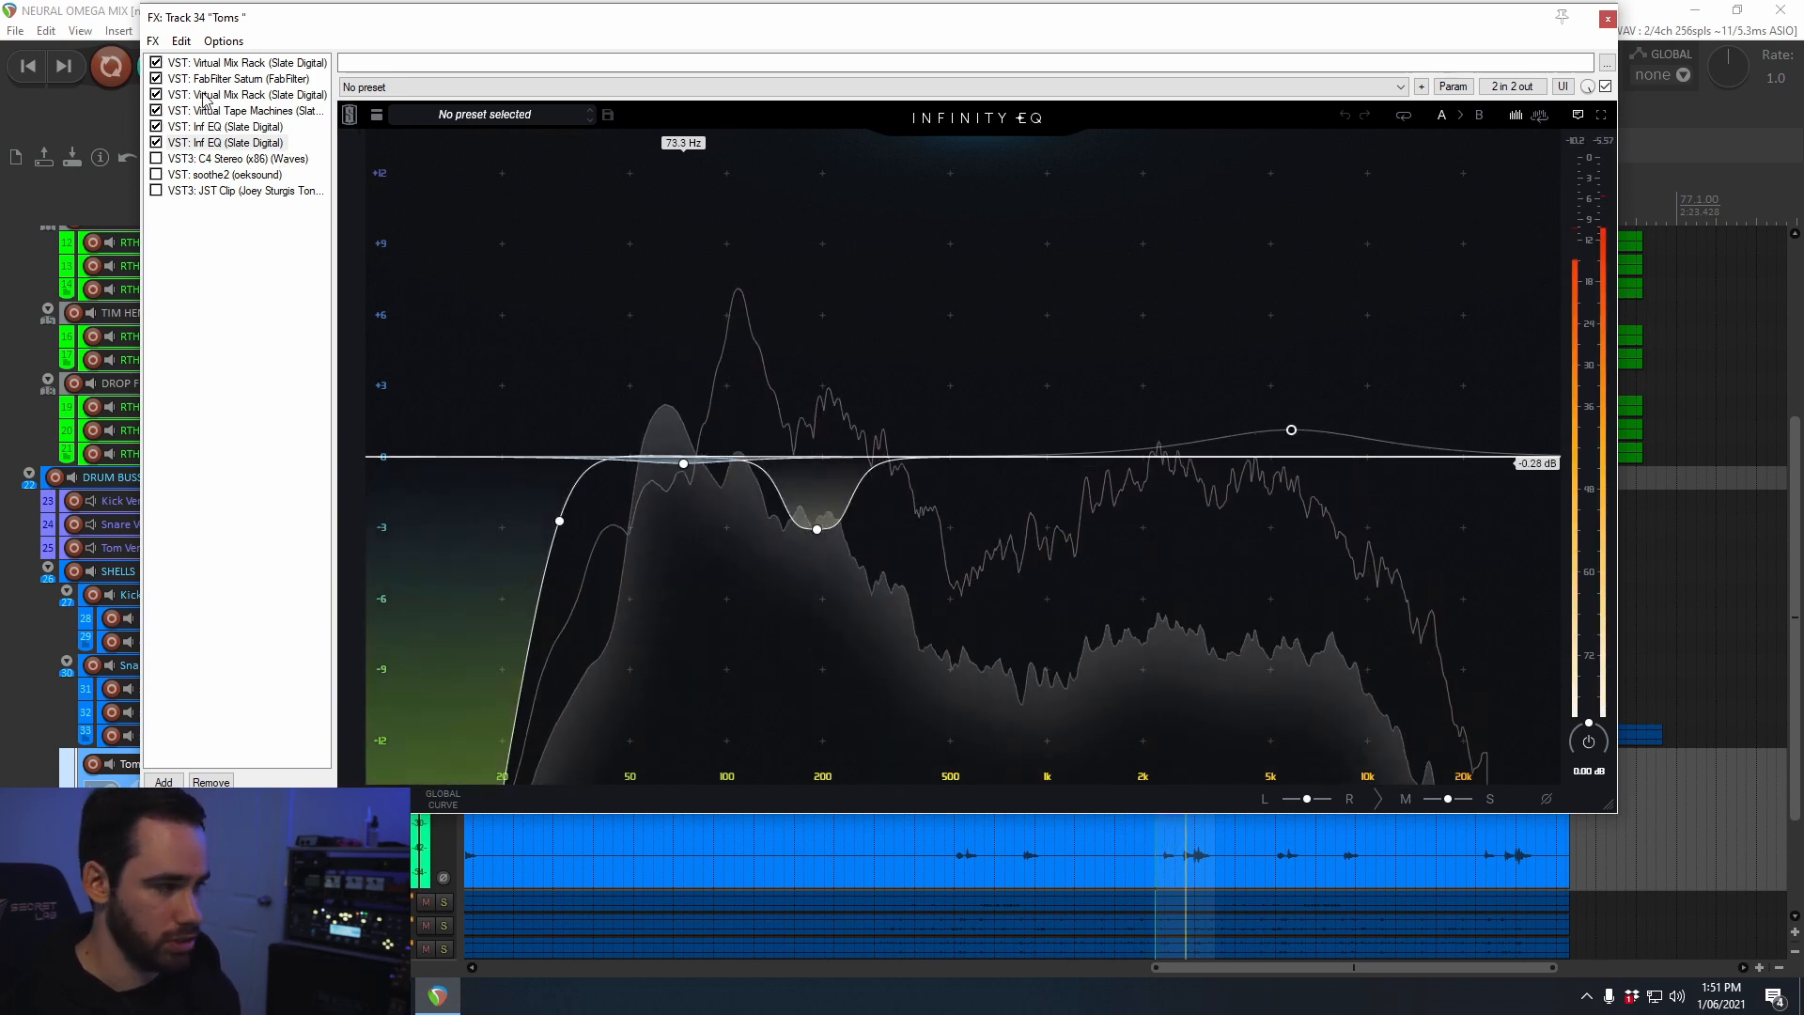
left_click(156, 127)
left_click(156, 143)
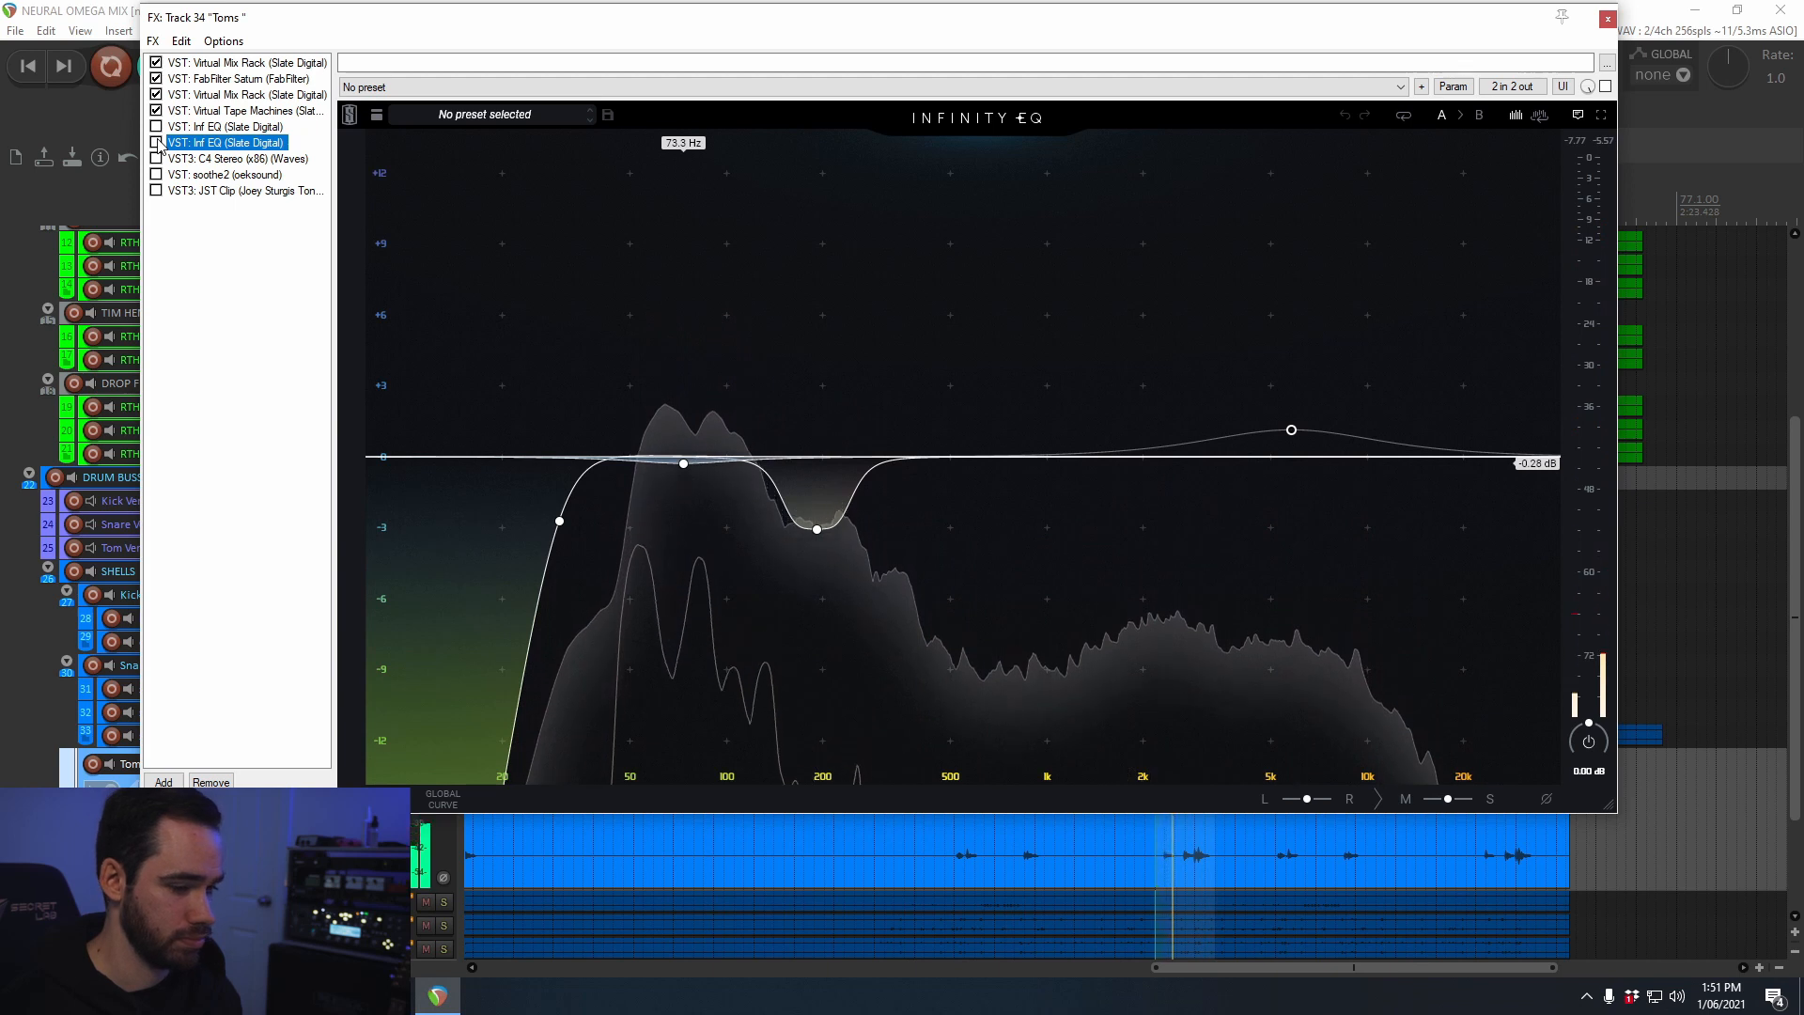
left_click(156, 127)
left_click(156, 143)
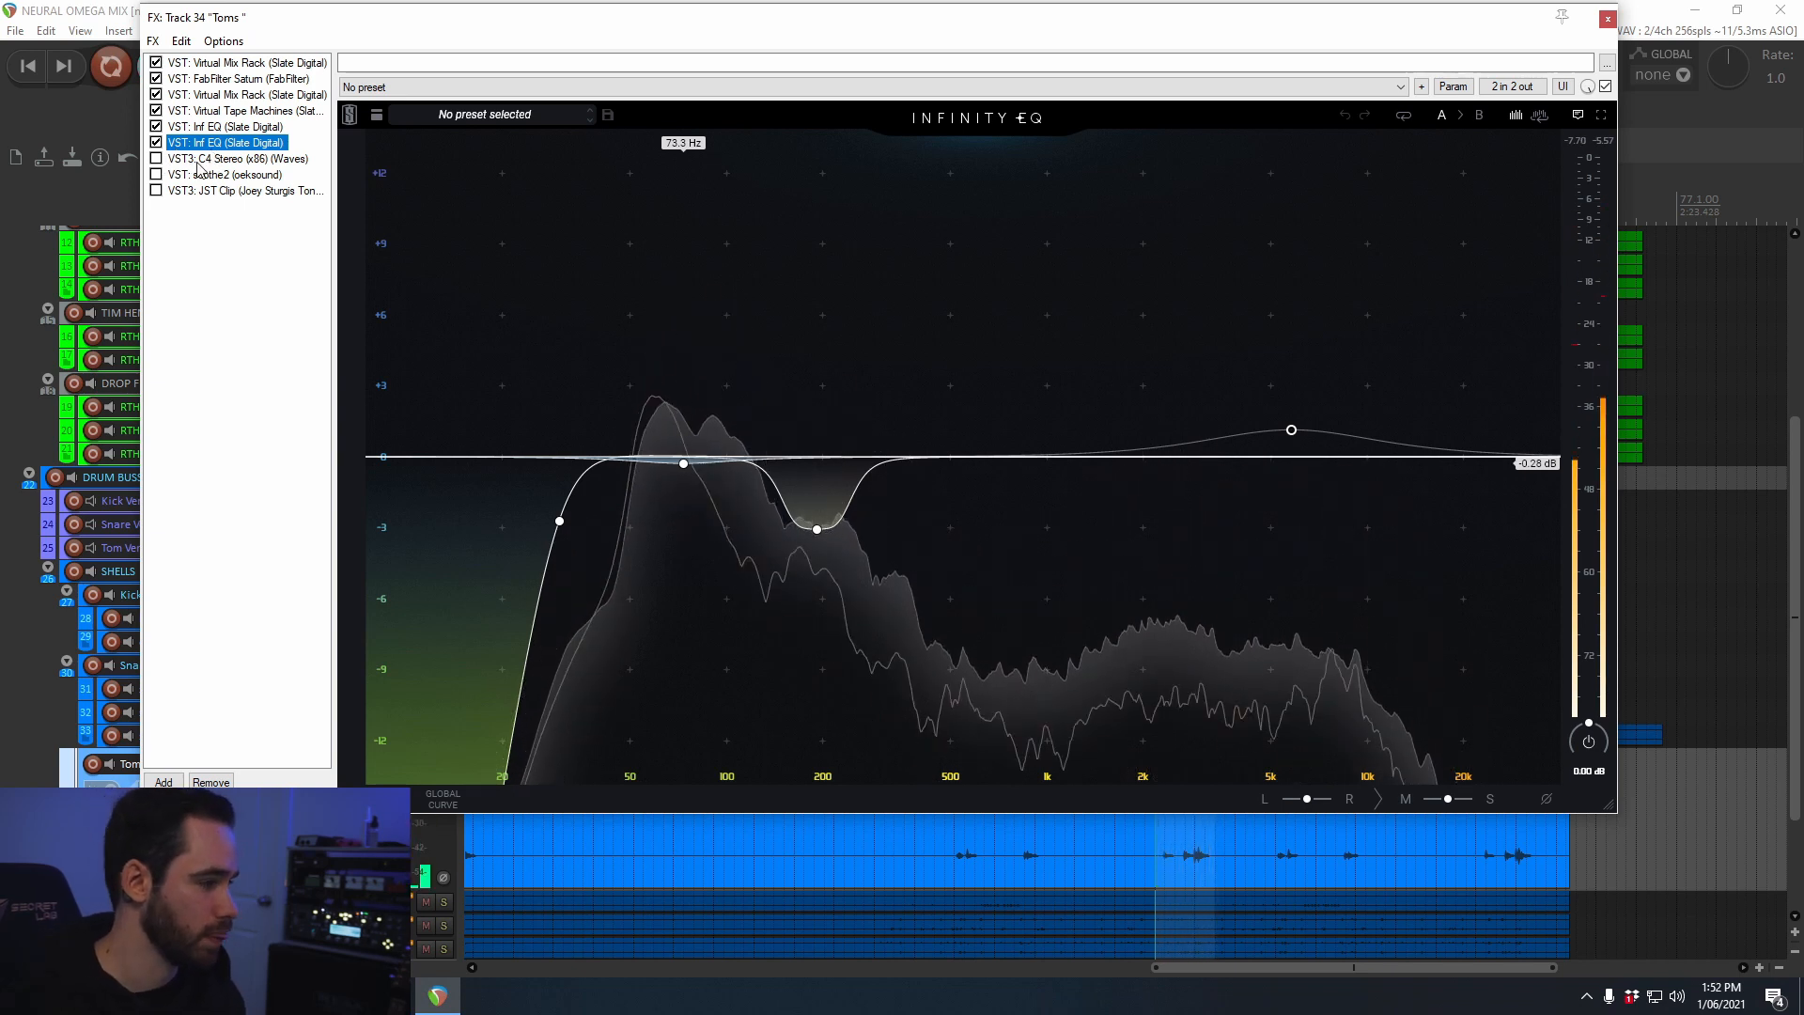
Step: Enable C4 Stereo and soothe2 on the Toms track, and briefly monitor soothe2's delta signal during playback
left_click(179, 158)
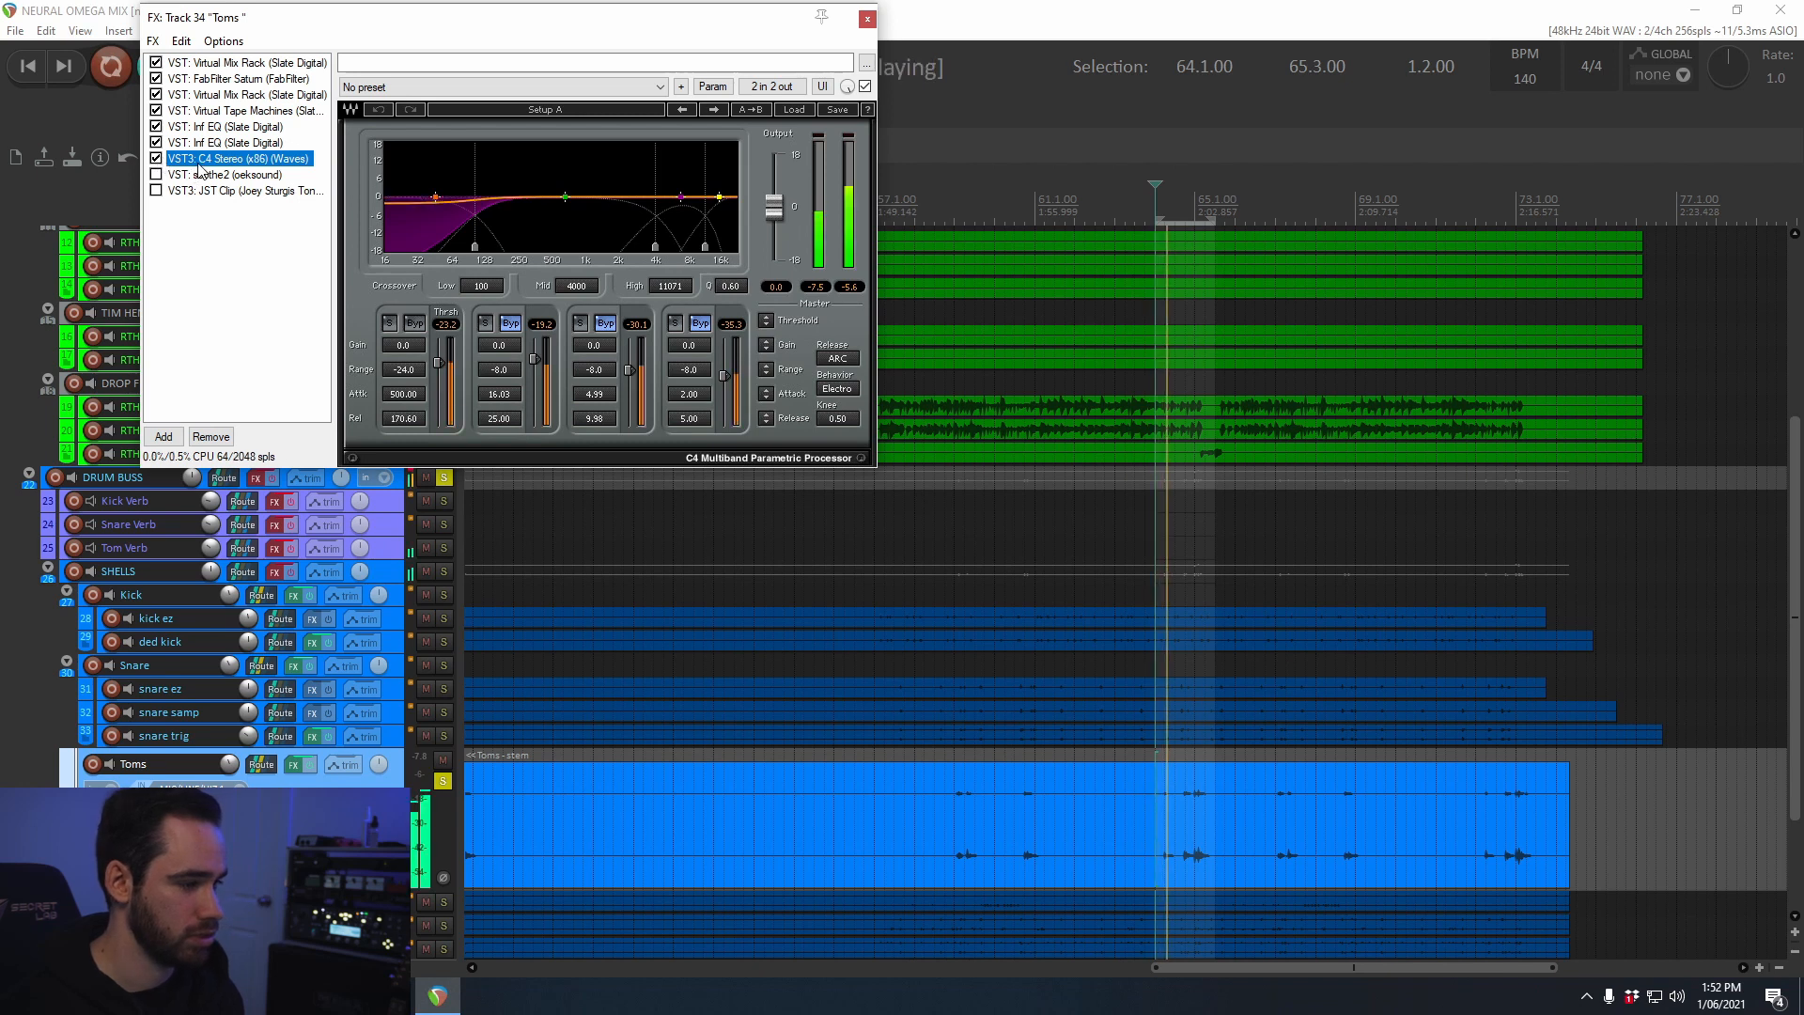
key("space")
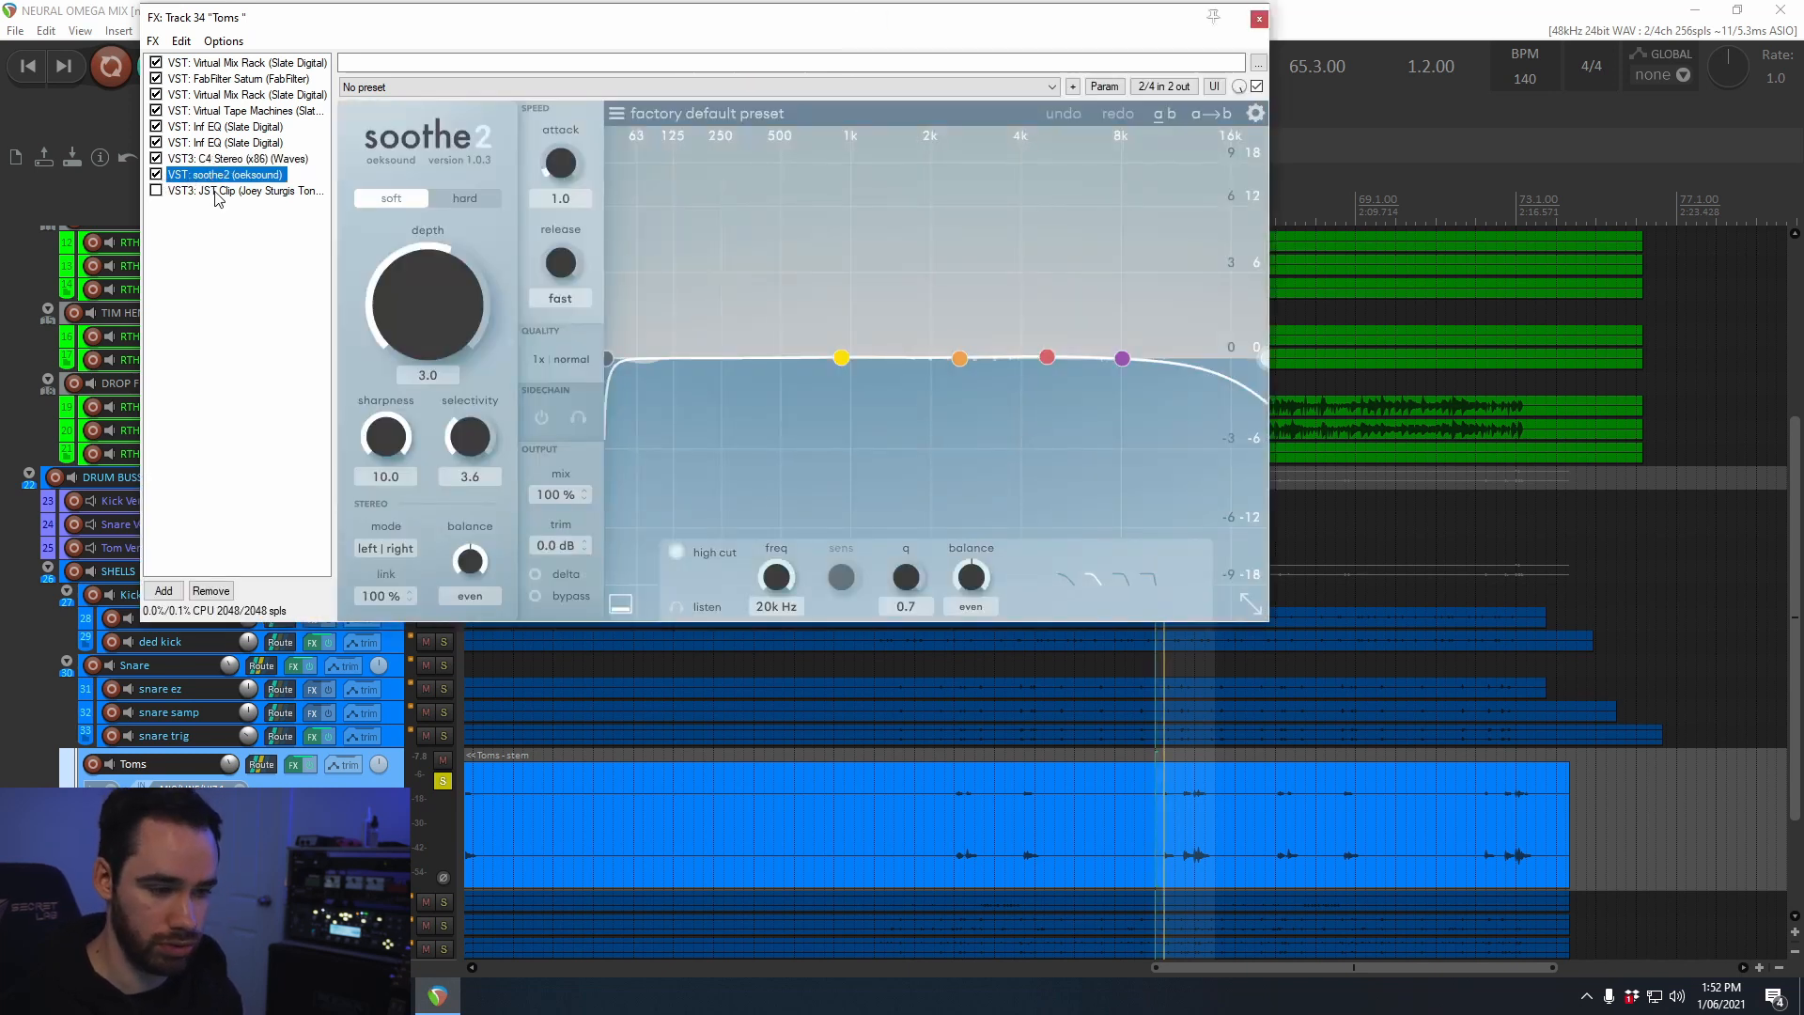
left_click(537, 575)
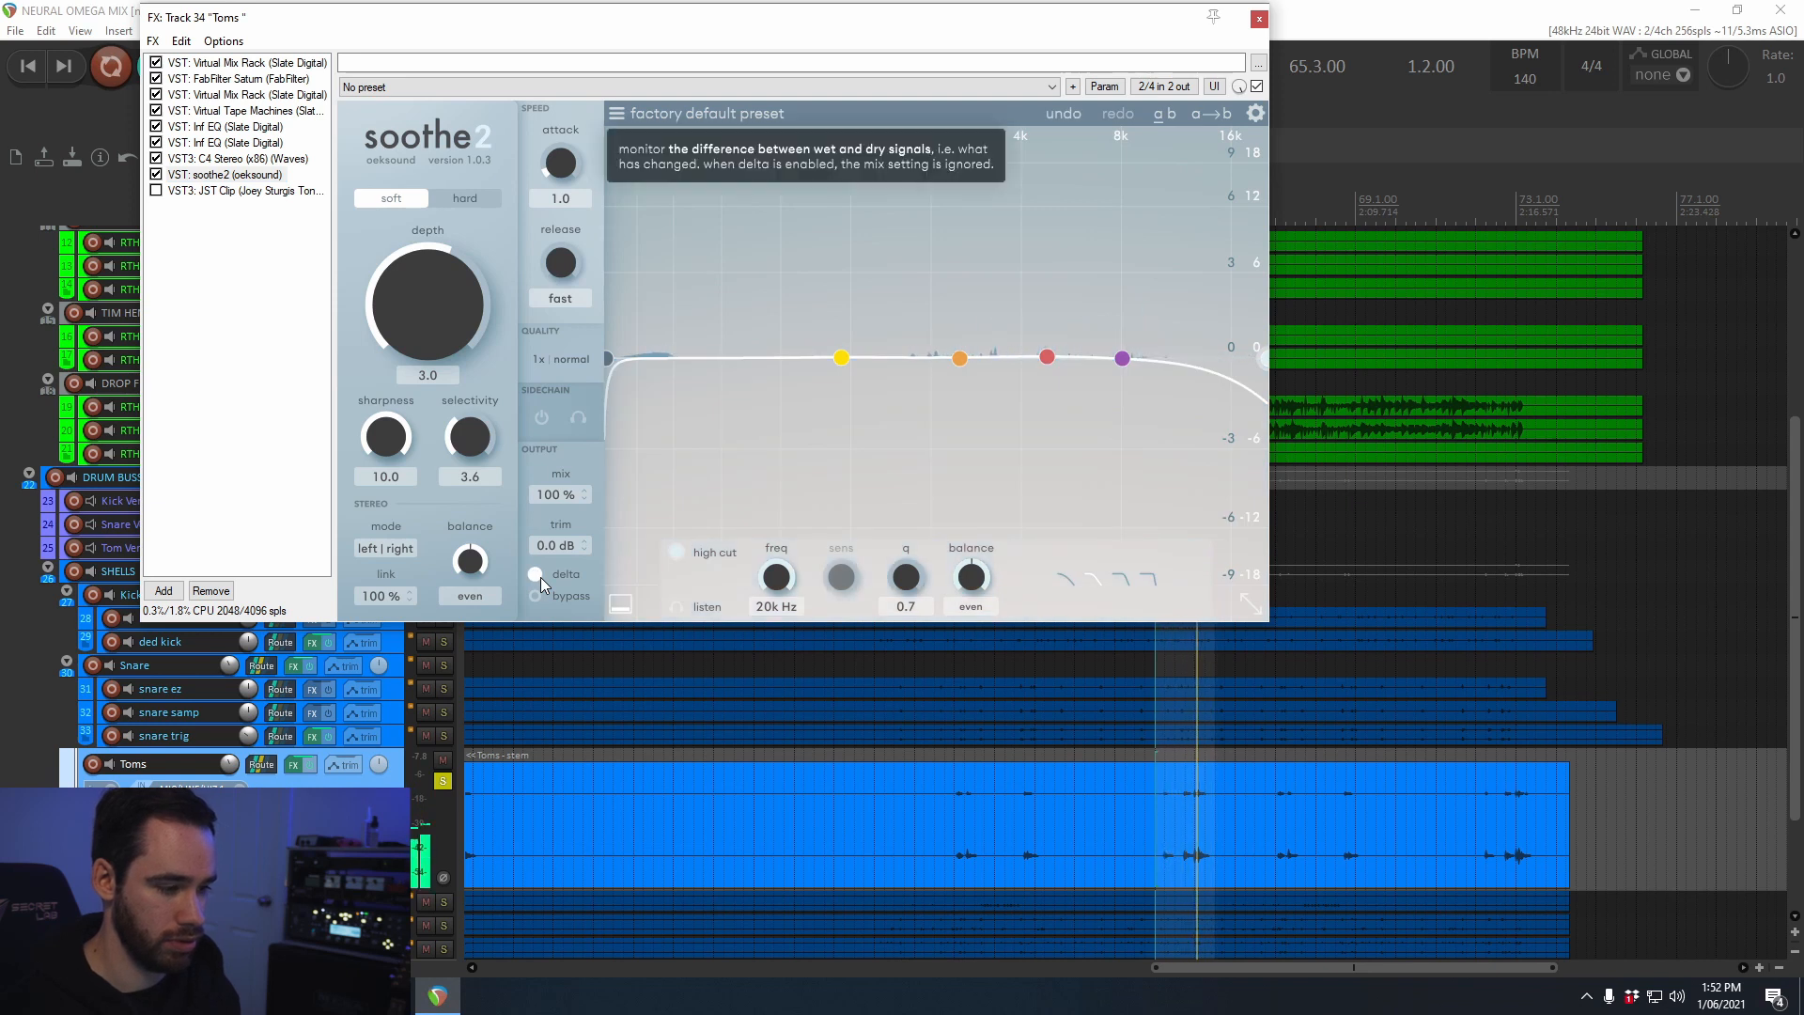
left_click(539, 578)
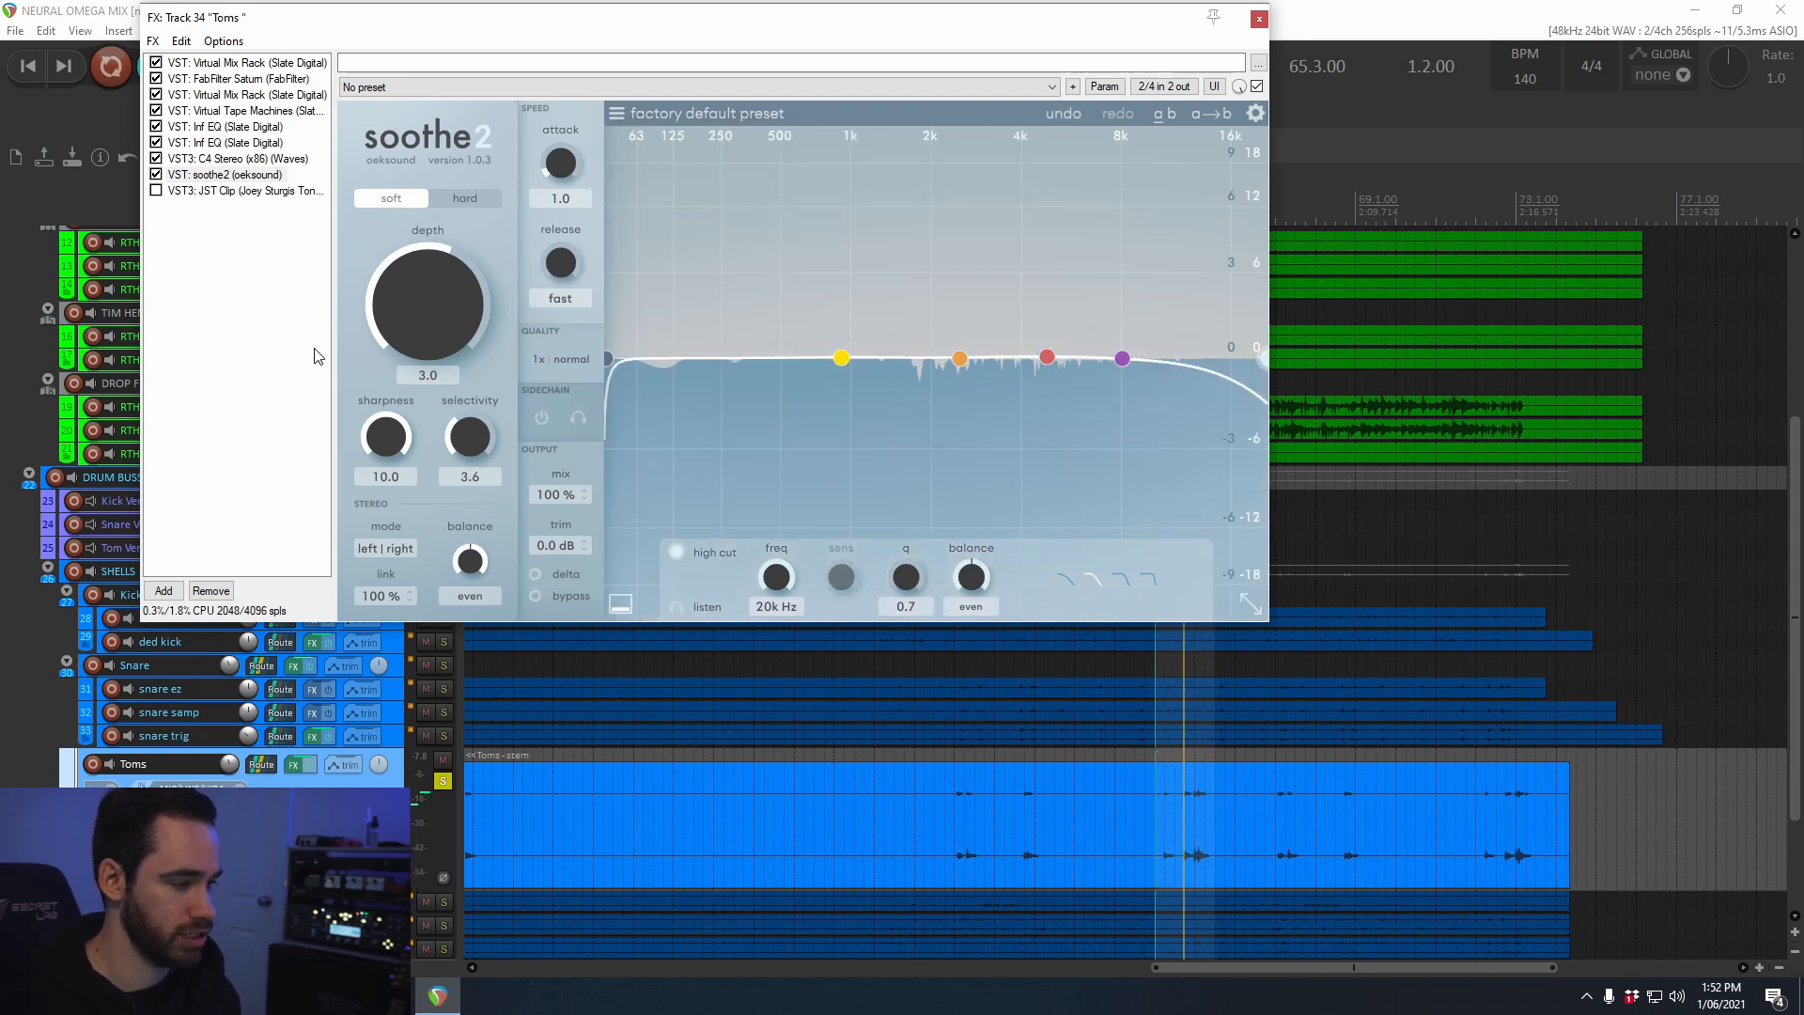
Step: Enable JST Clip on the Toms track and check its Trim control while the loop plays
left_click(194, 193)
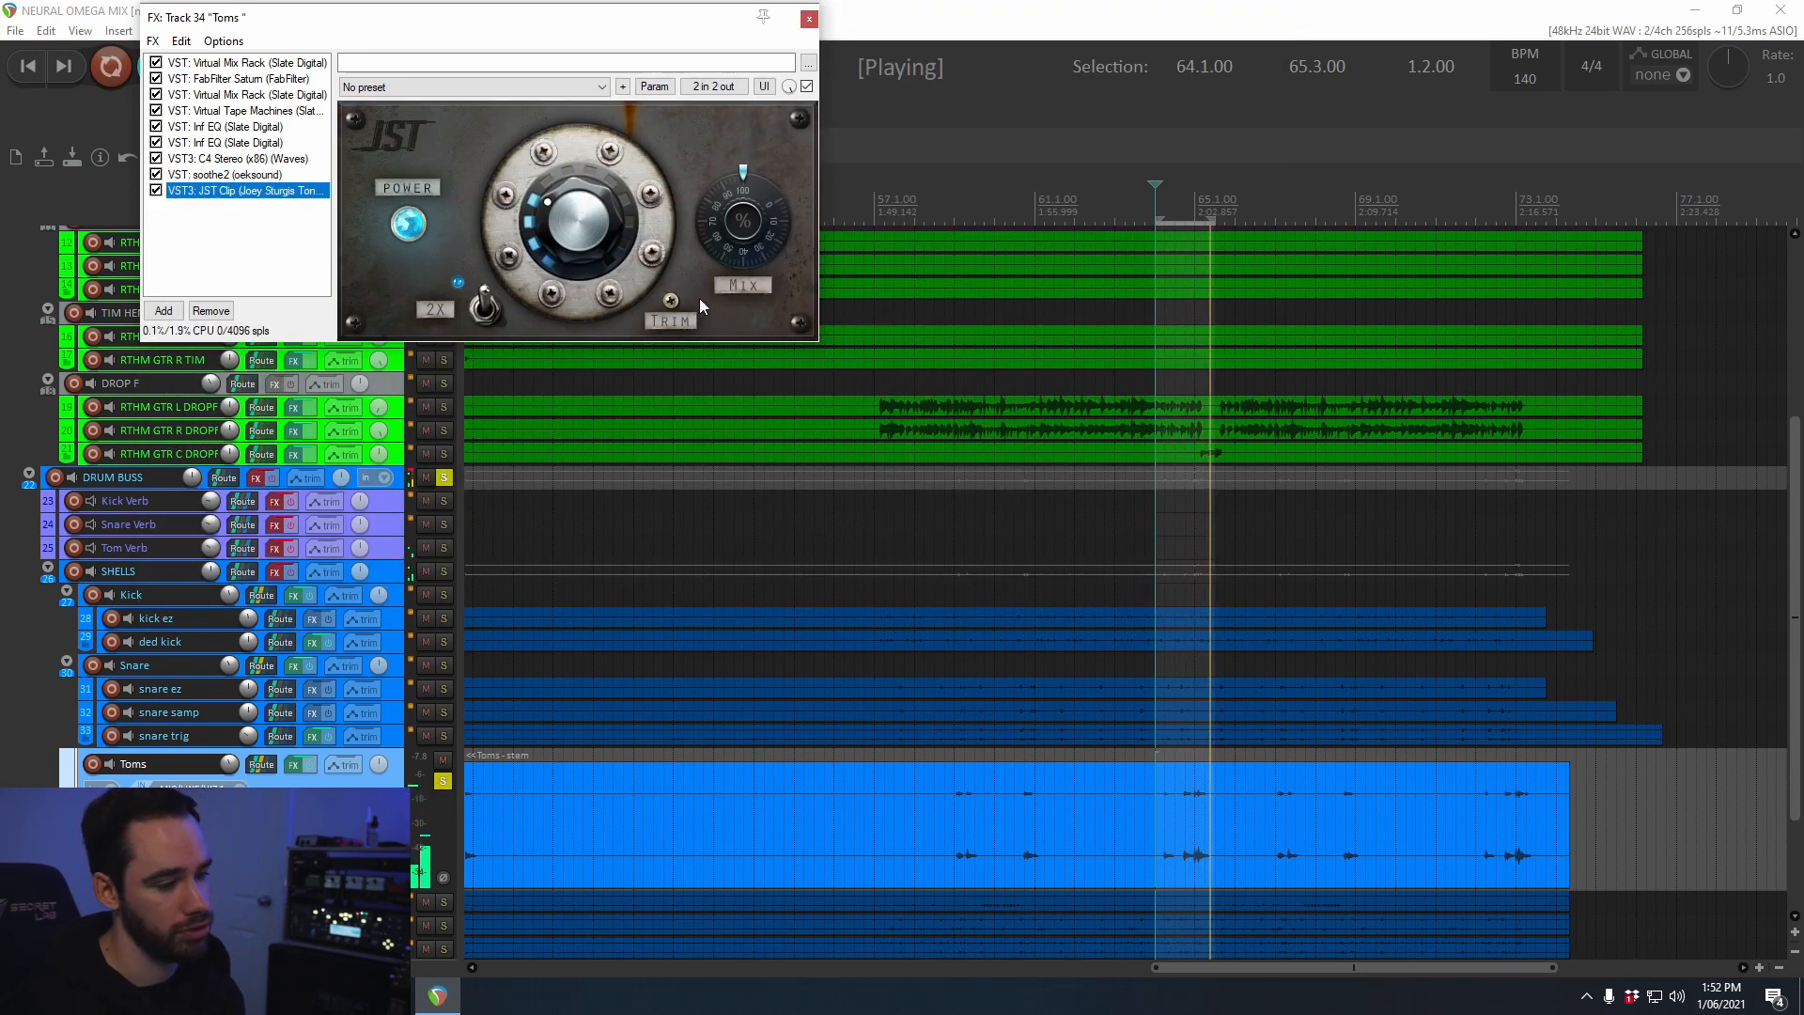
left_click(672, 310)
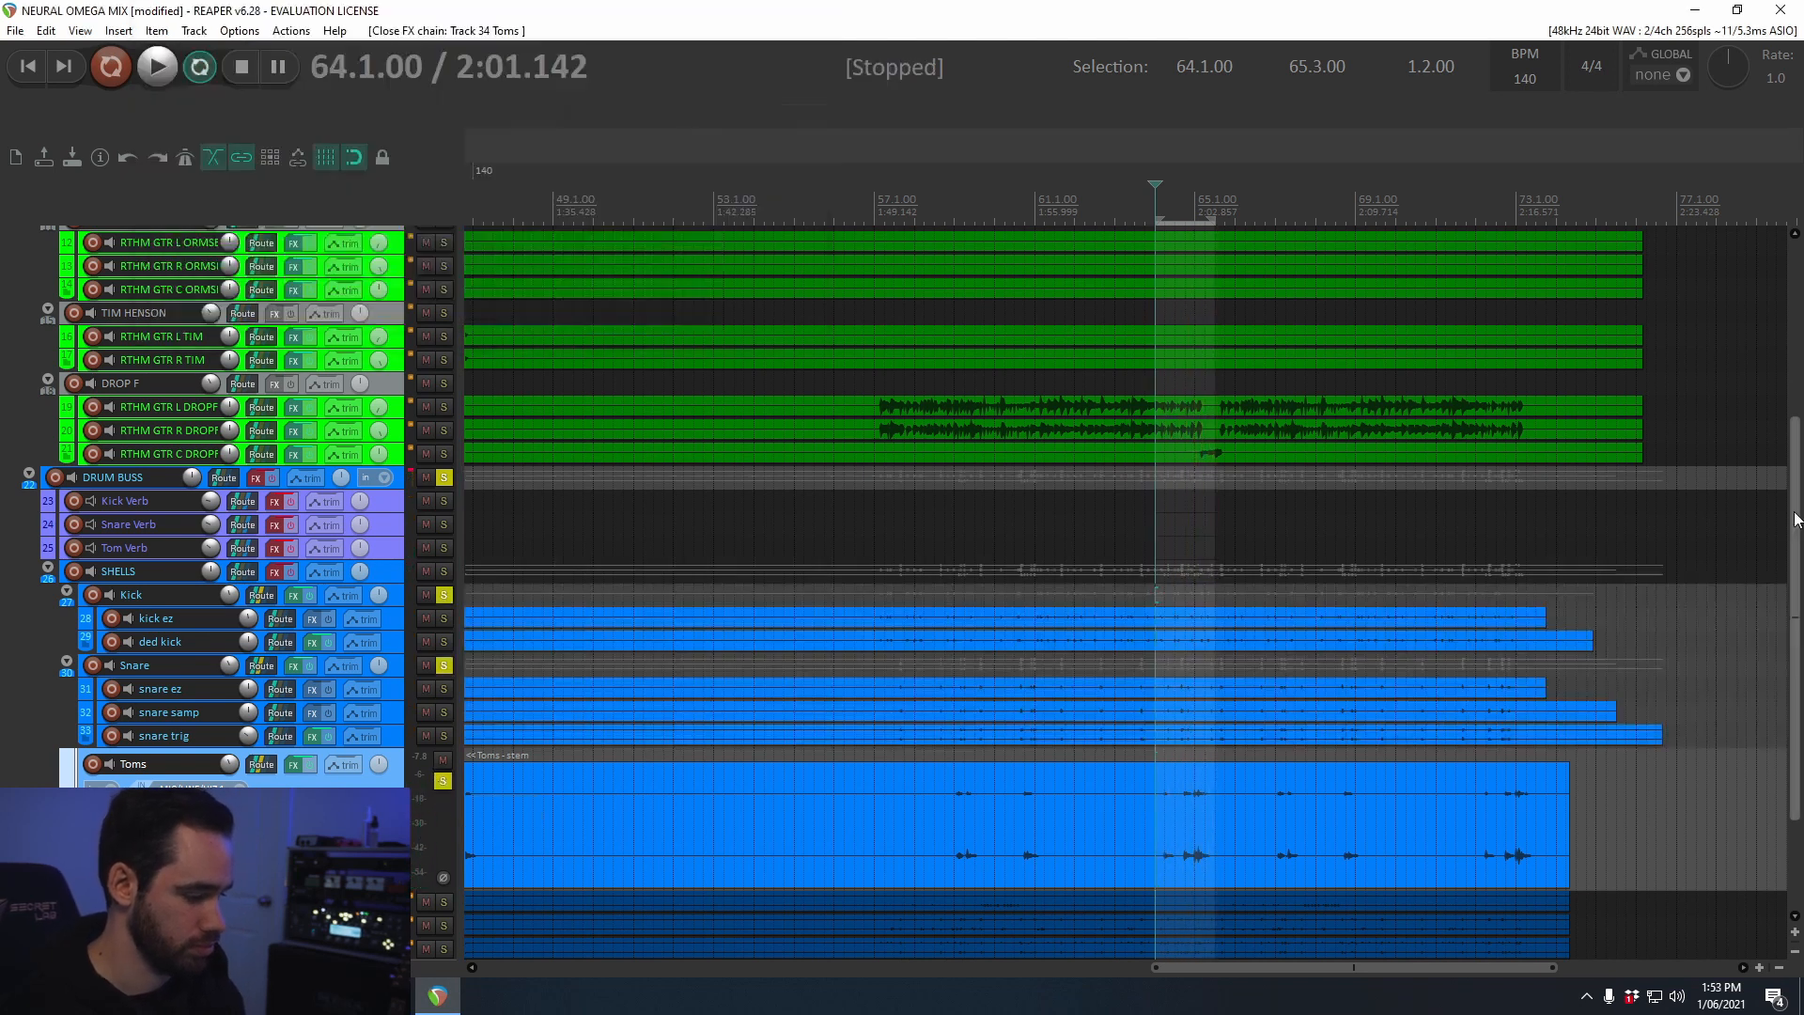
Step: Clear the solos on the Toms, Snare and Kick tracks
scroll(290, 663, "down", 3)
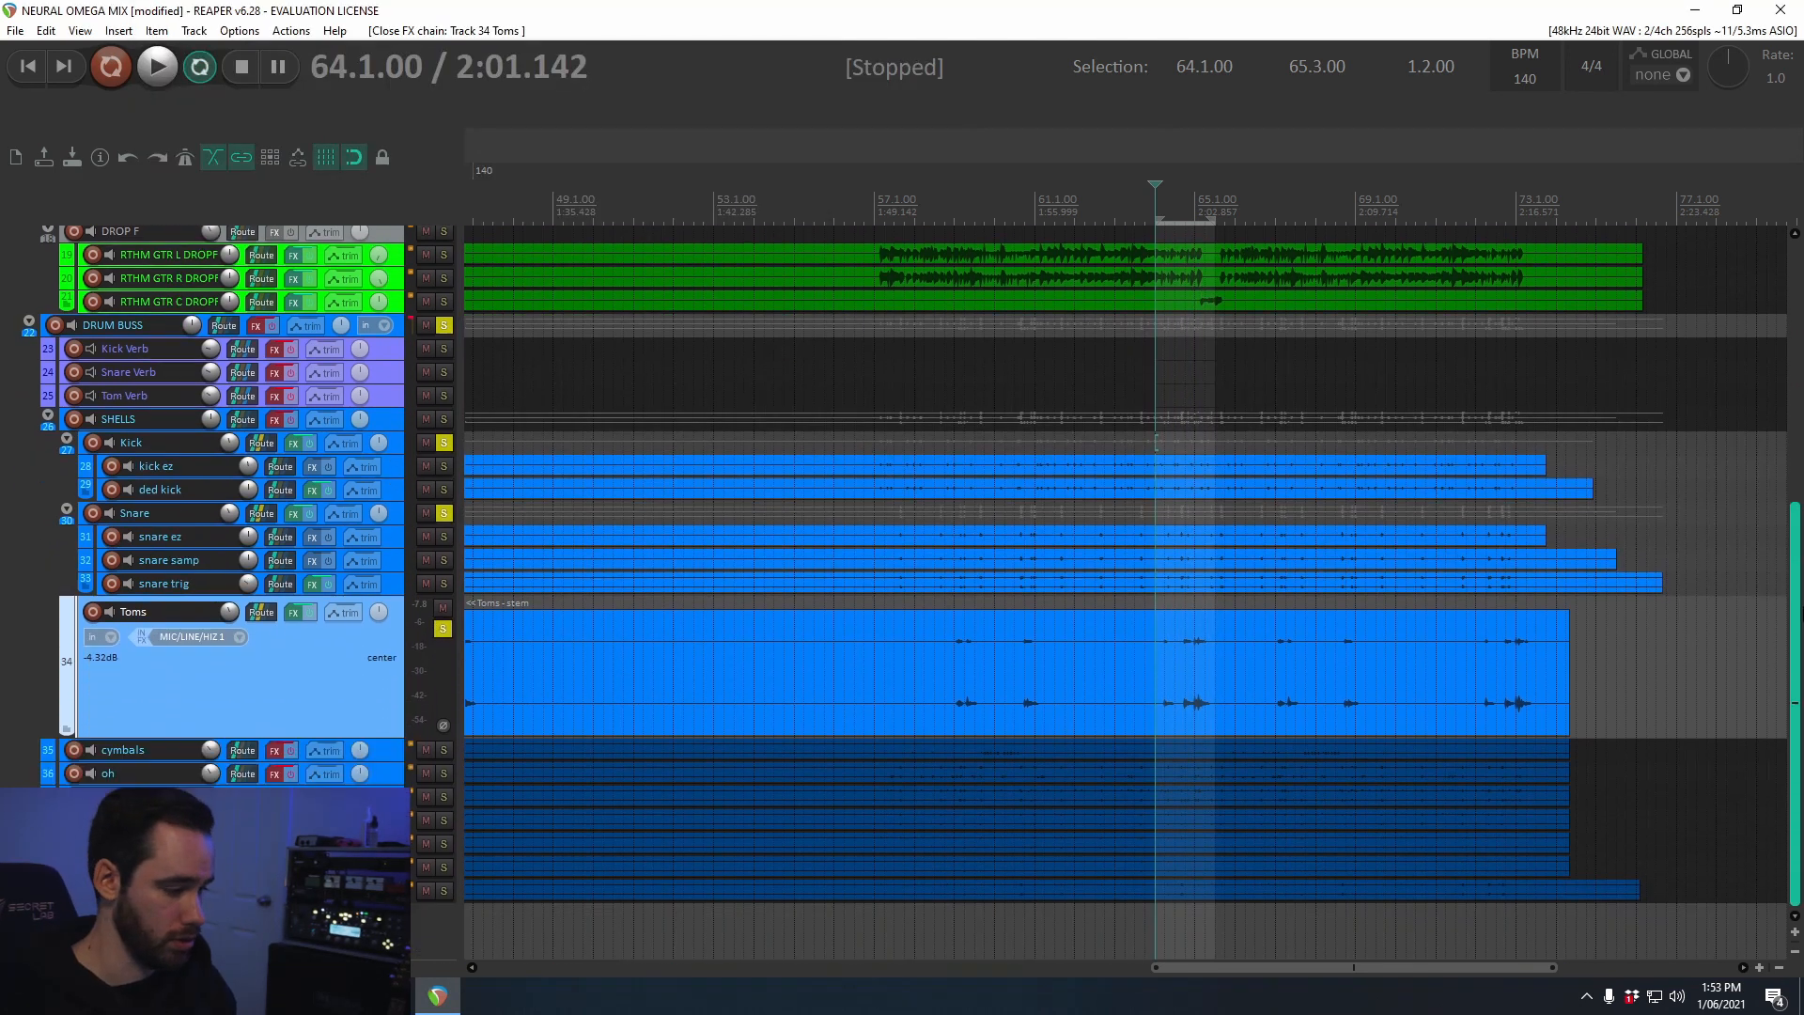
left_click(443, 629)
left_click(444, 512)
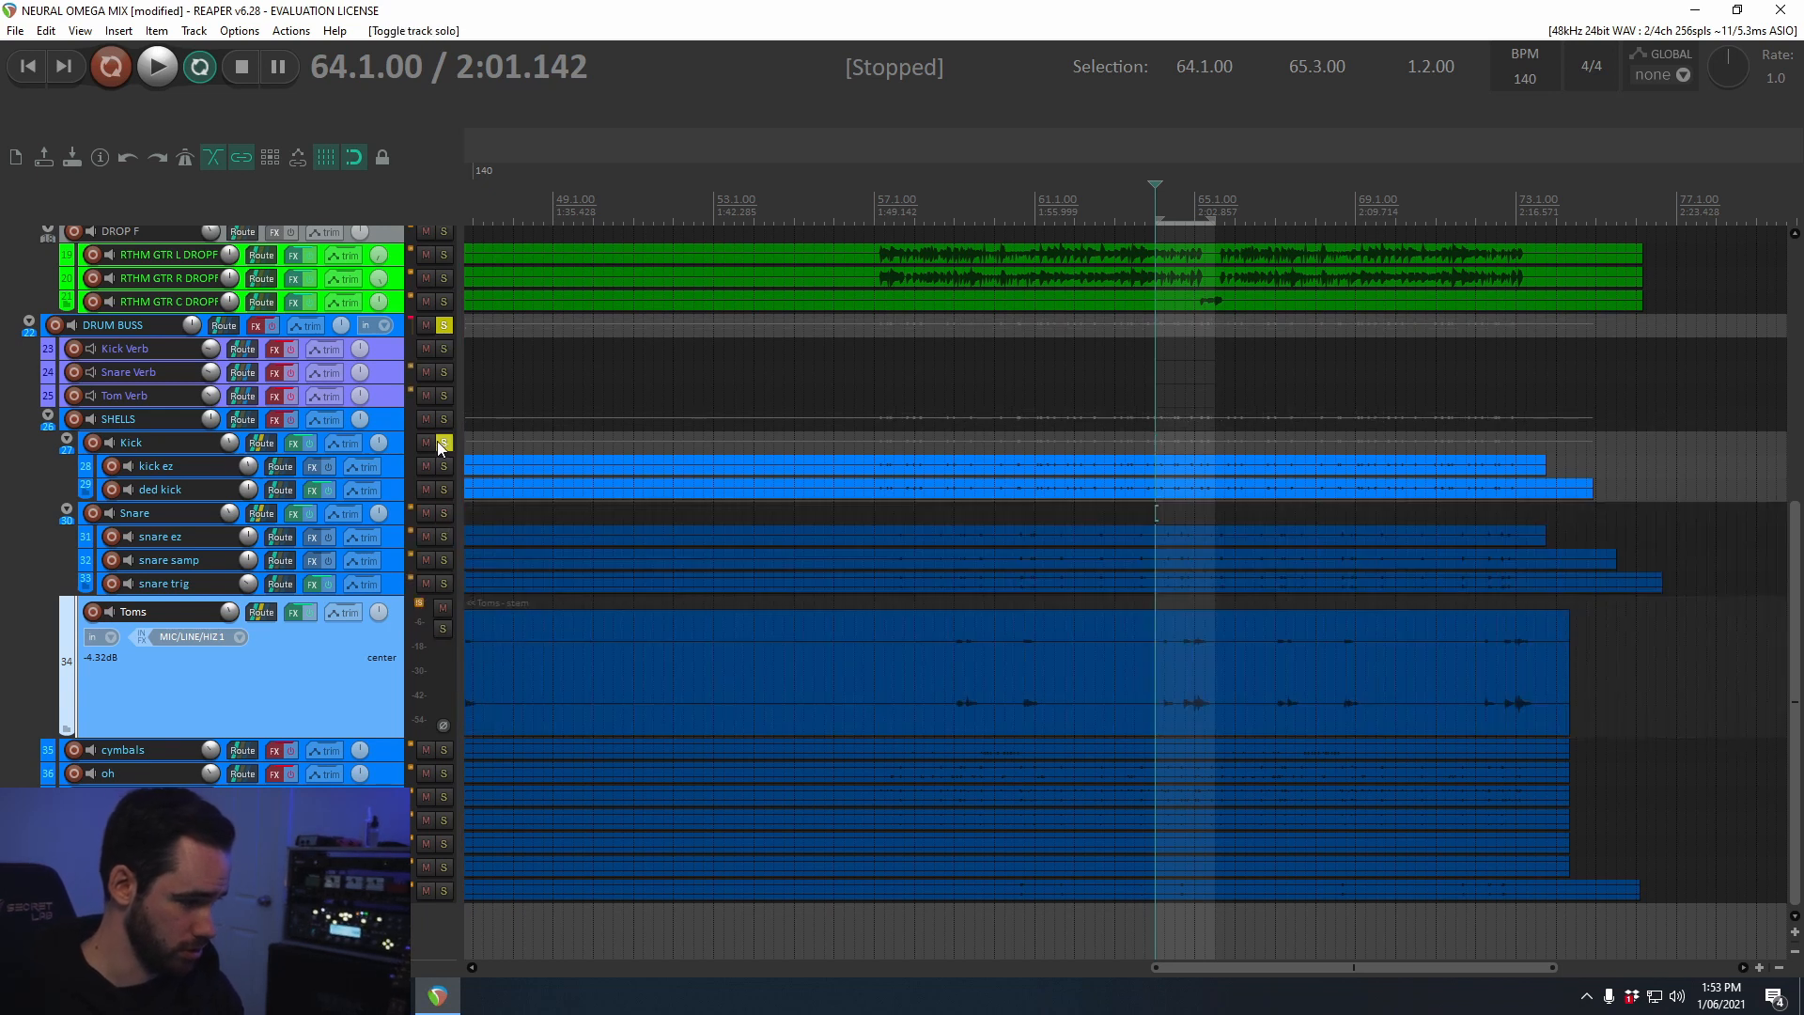
left_click(444, 441)
Step: Solo the cymbals track, set the time selection from 57.1.00 to 73.2.00, and play it
left_click(444, 750)
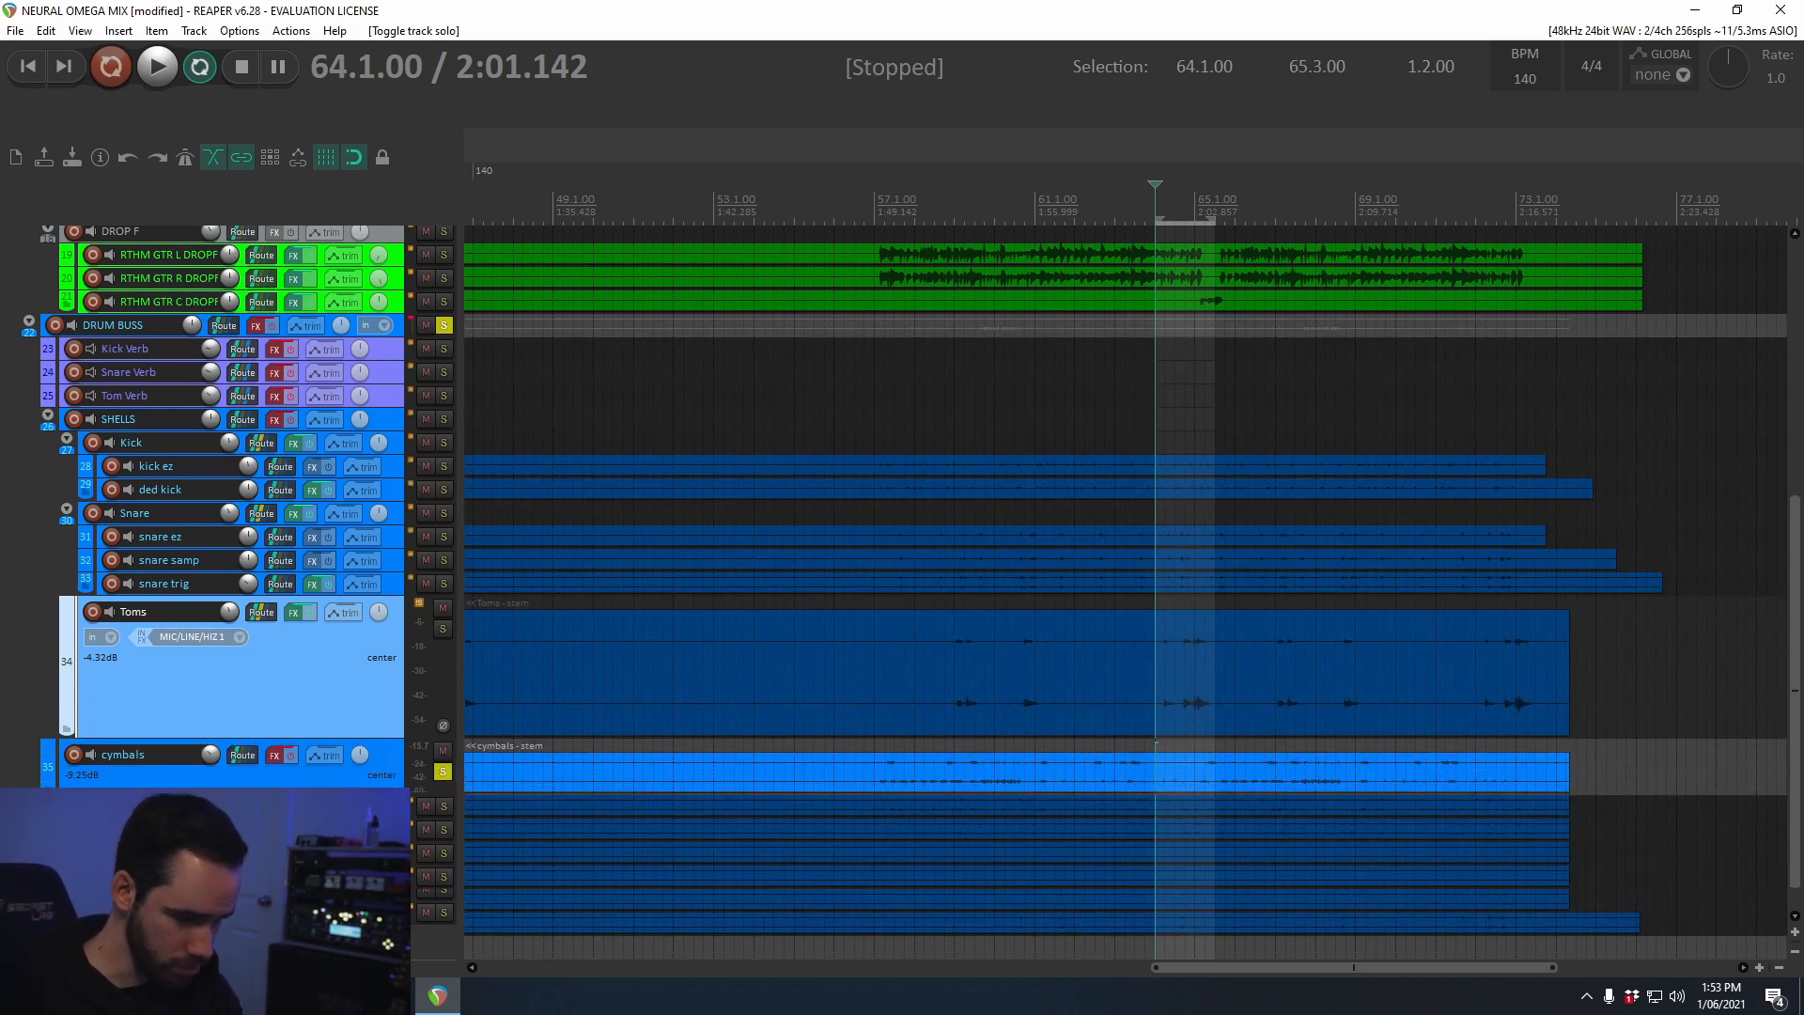
left_click_drag(873, 745, 1526, 778)
key("space")
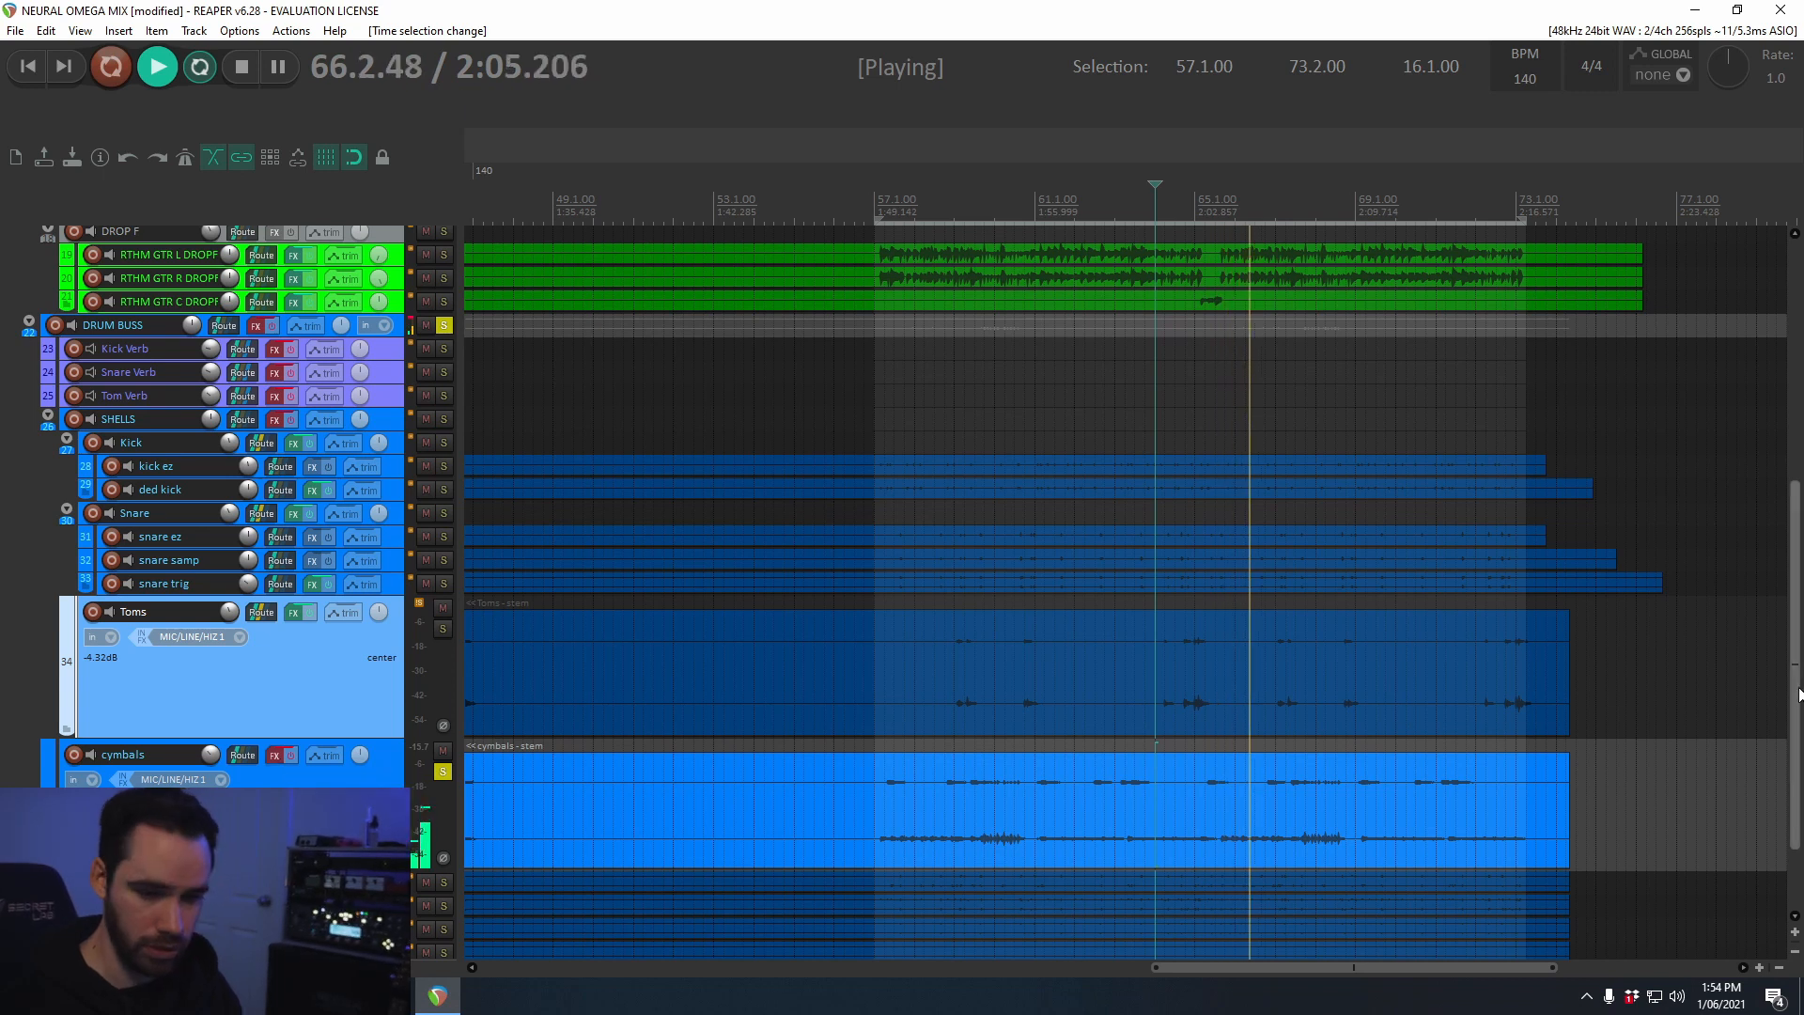
Step: Enable Inf EQ on the cymbals track and audition its low-cut band during playback
scroll(263, 714, "down", 3)
left_click(594, 328)
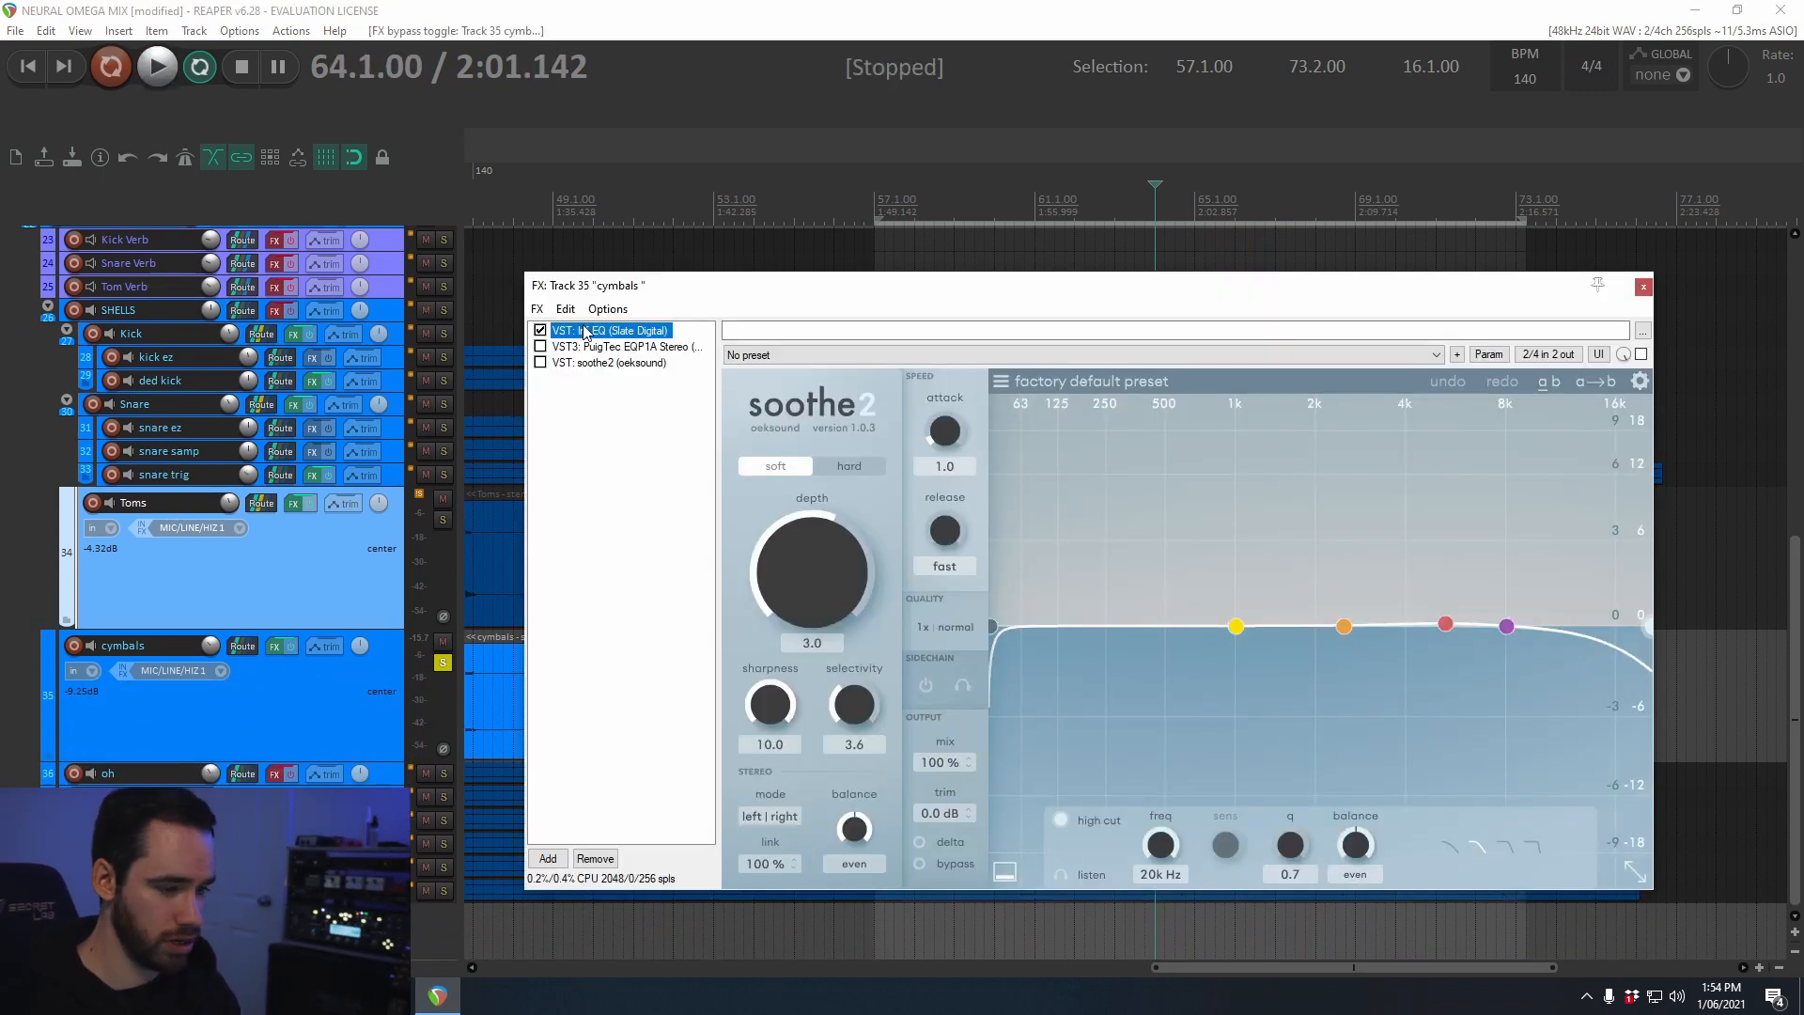
key("space")
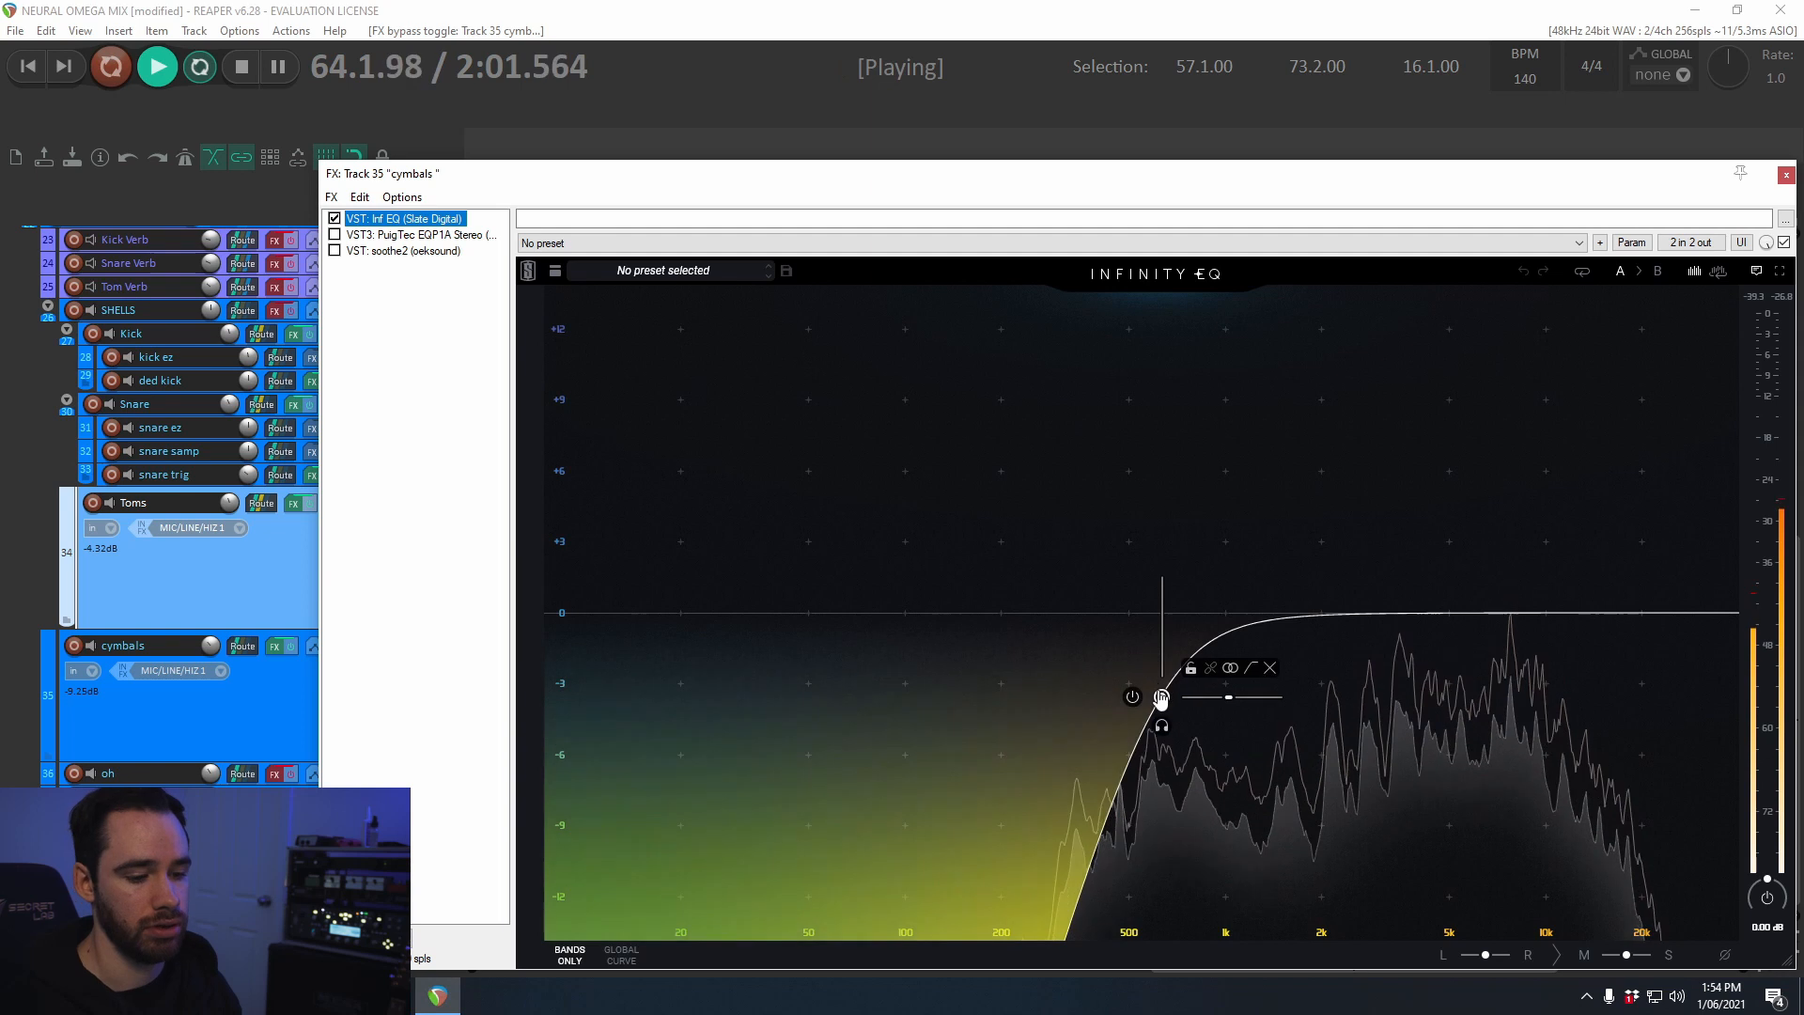
left_click(1162, 702)
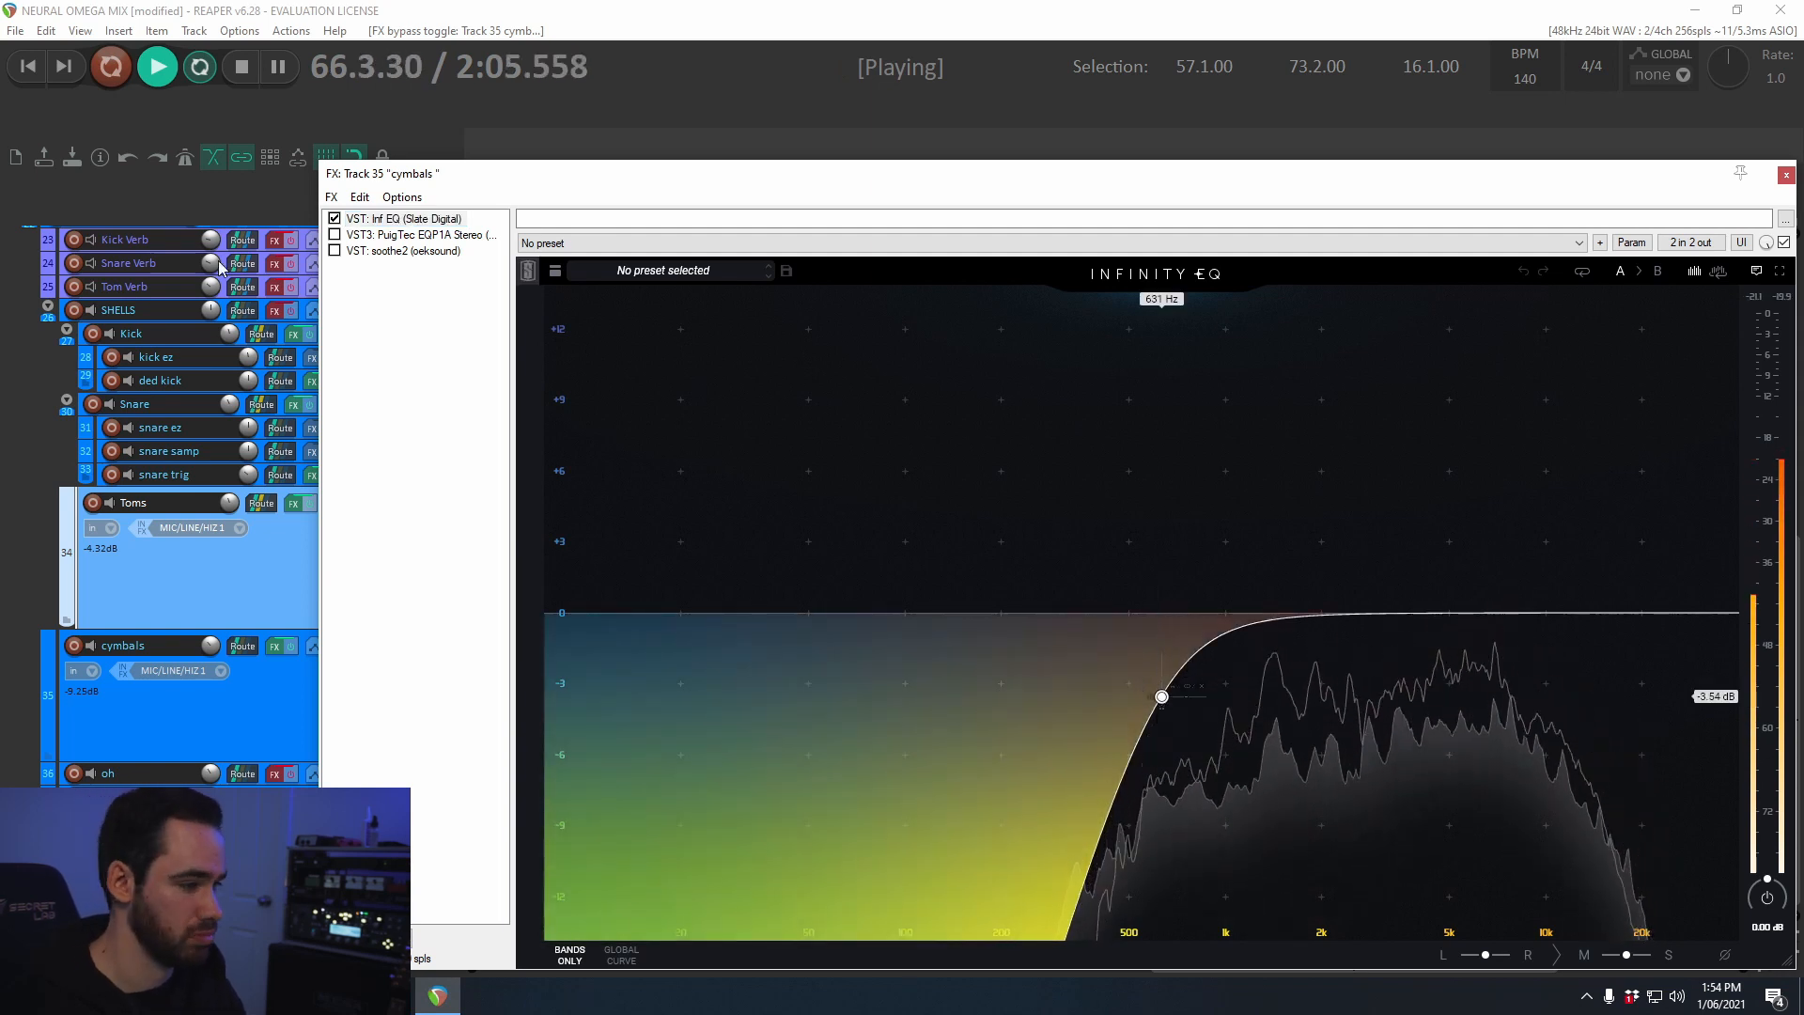
key("space")
Step: Enable PuigTec EQP1A on the cymbals track, check its high-frequency boost, and compare the cymbals with it bypassed and active
left_click(383, 235)
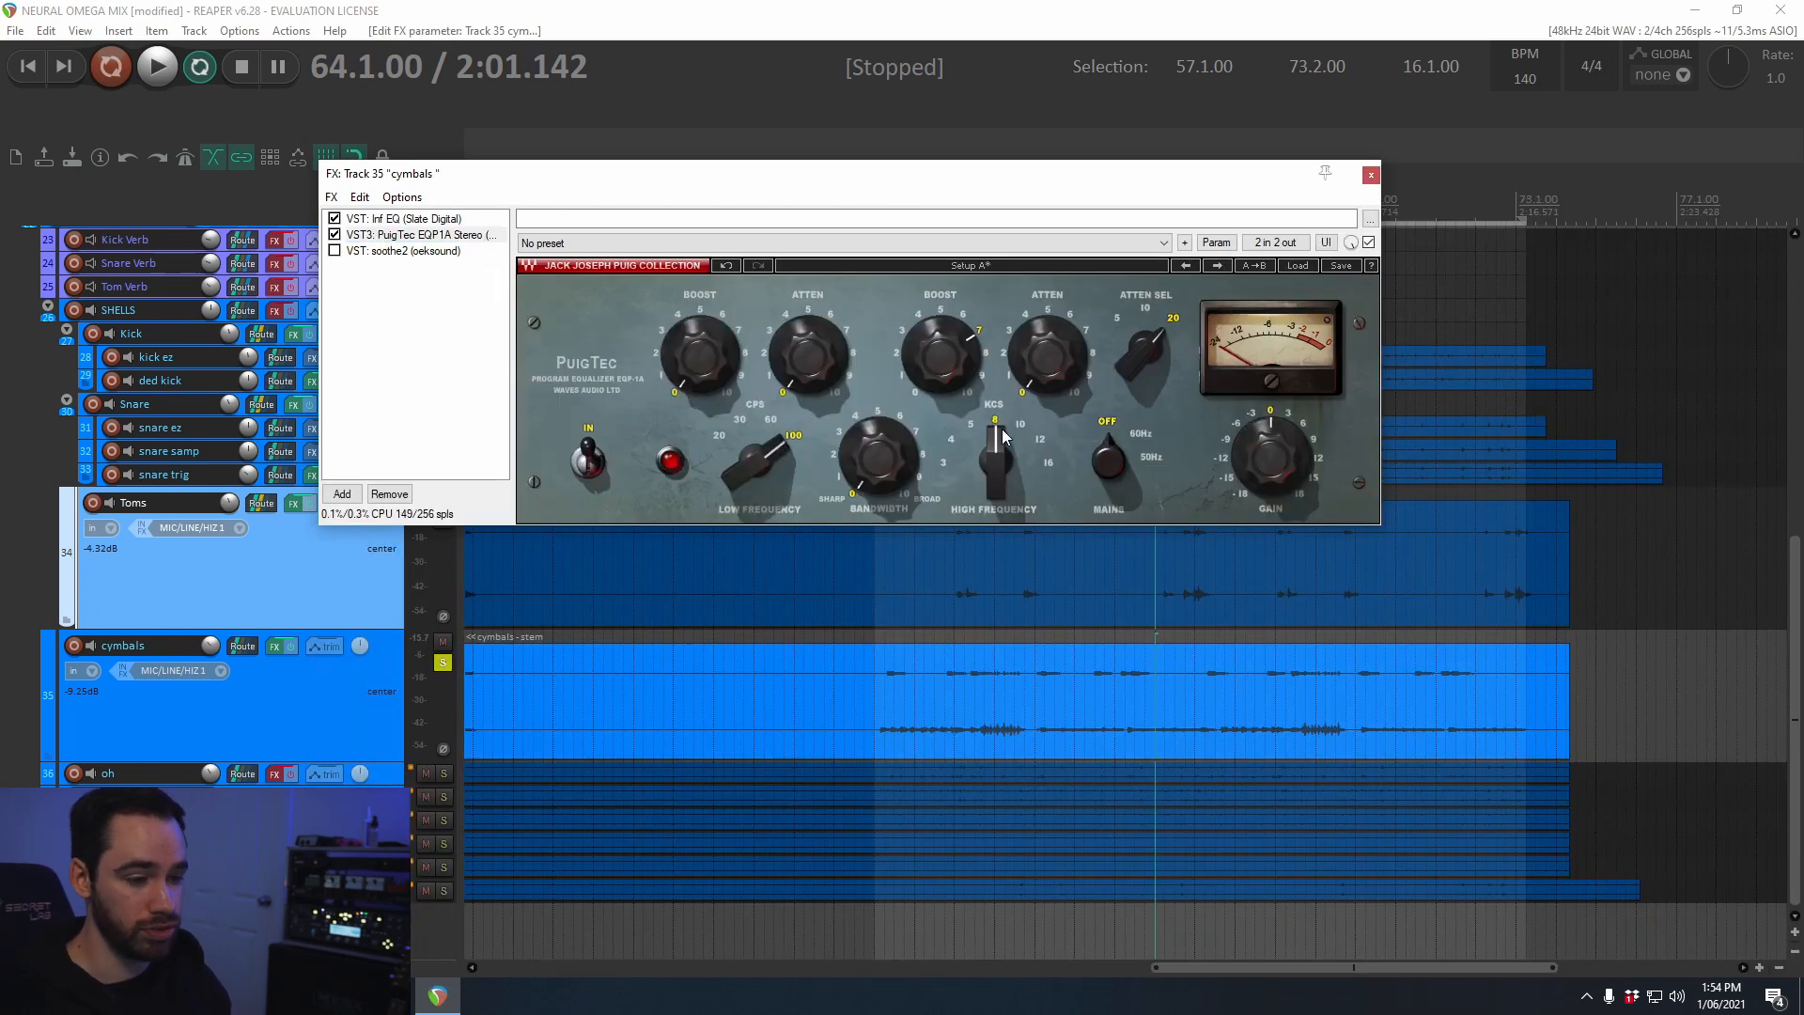
mouse_move(1008, 441)
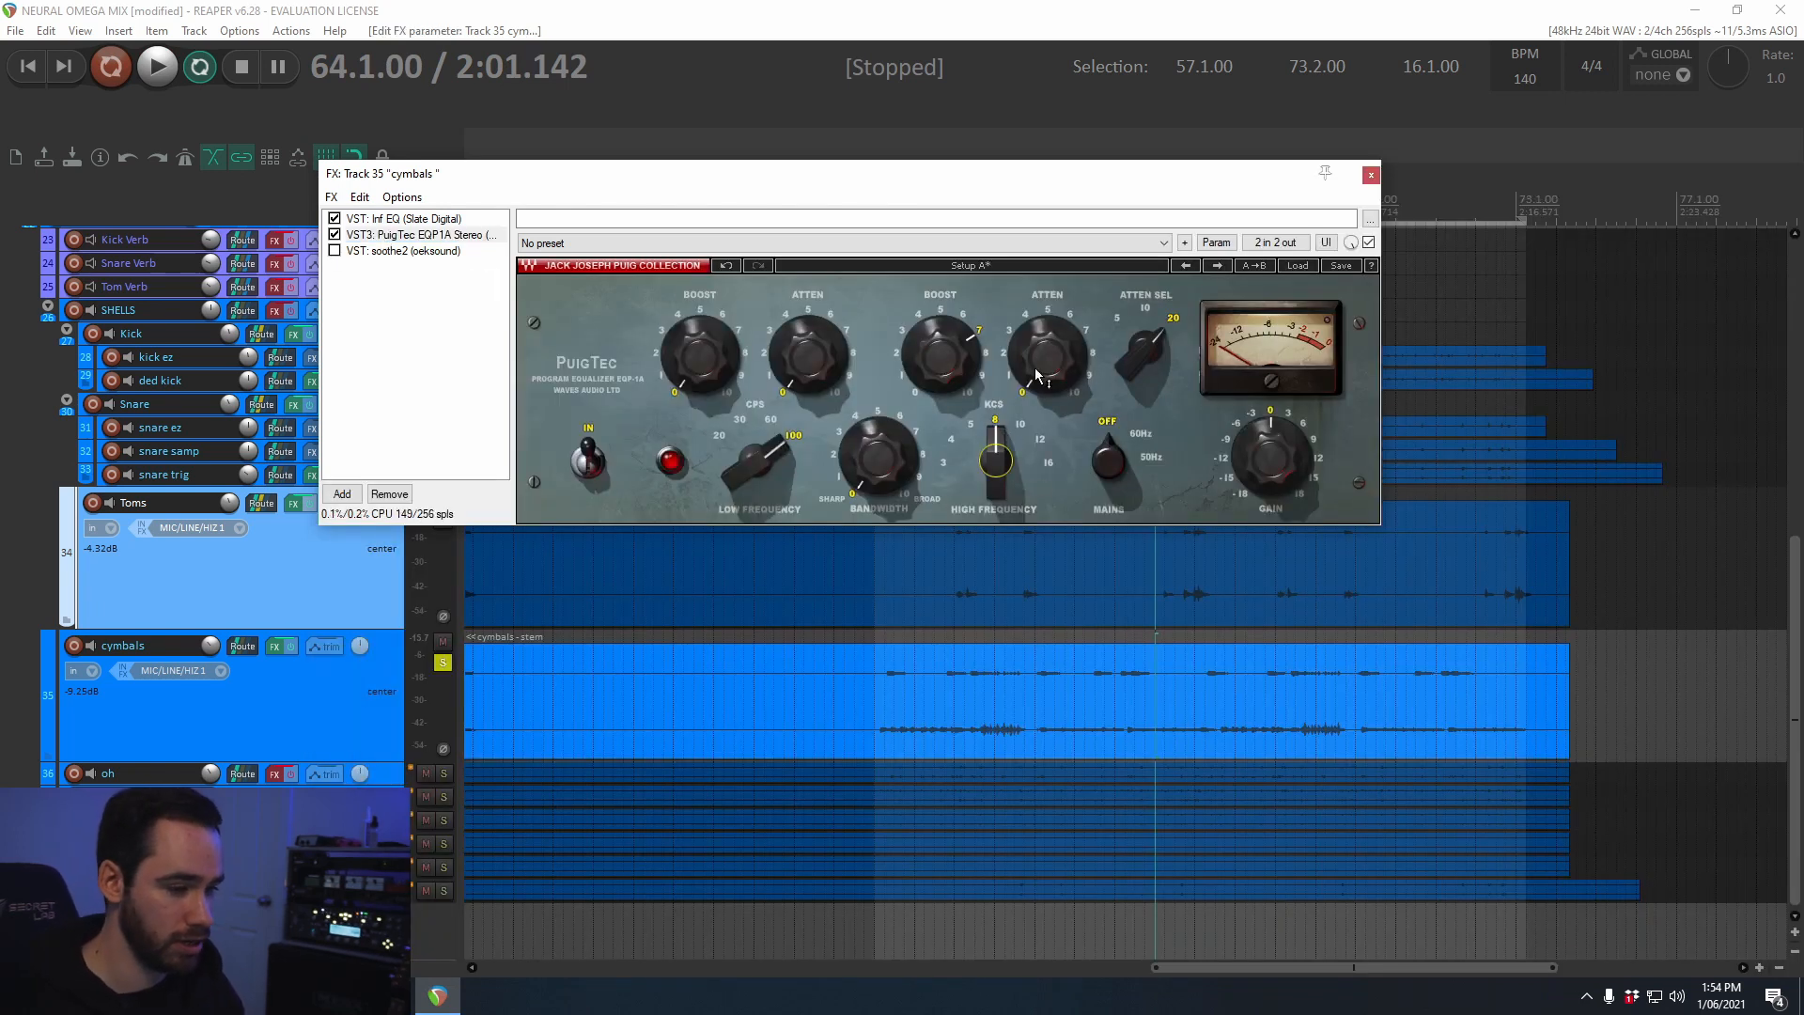
key("space")
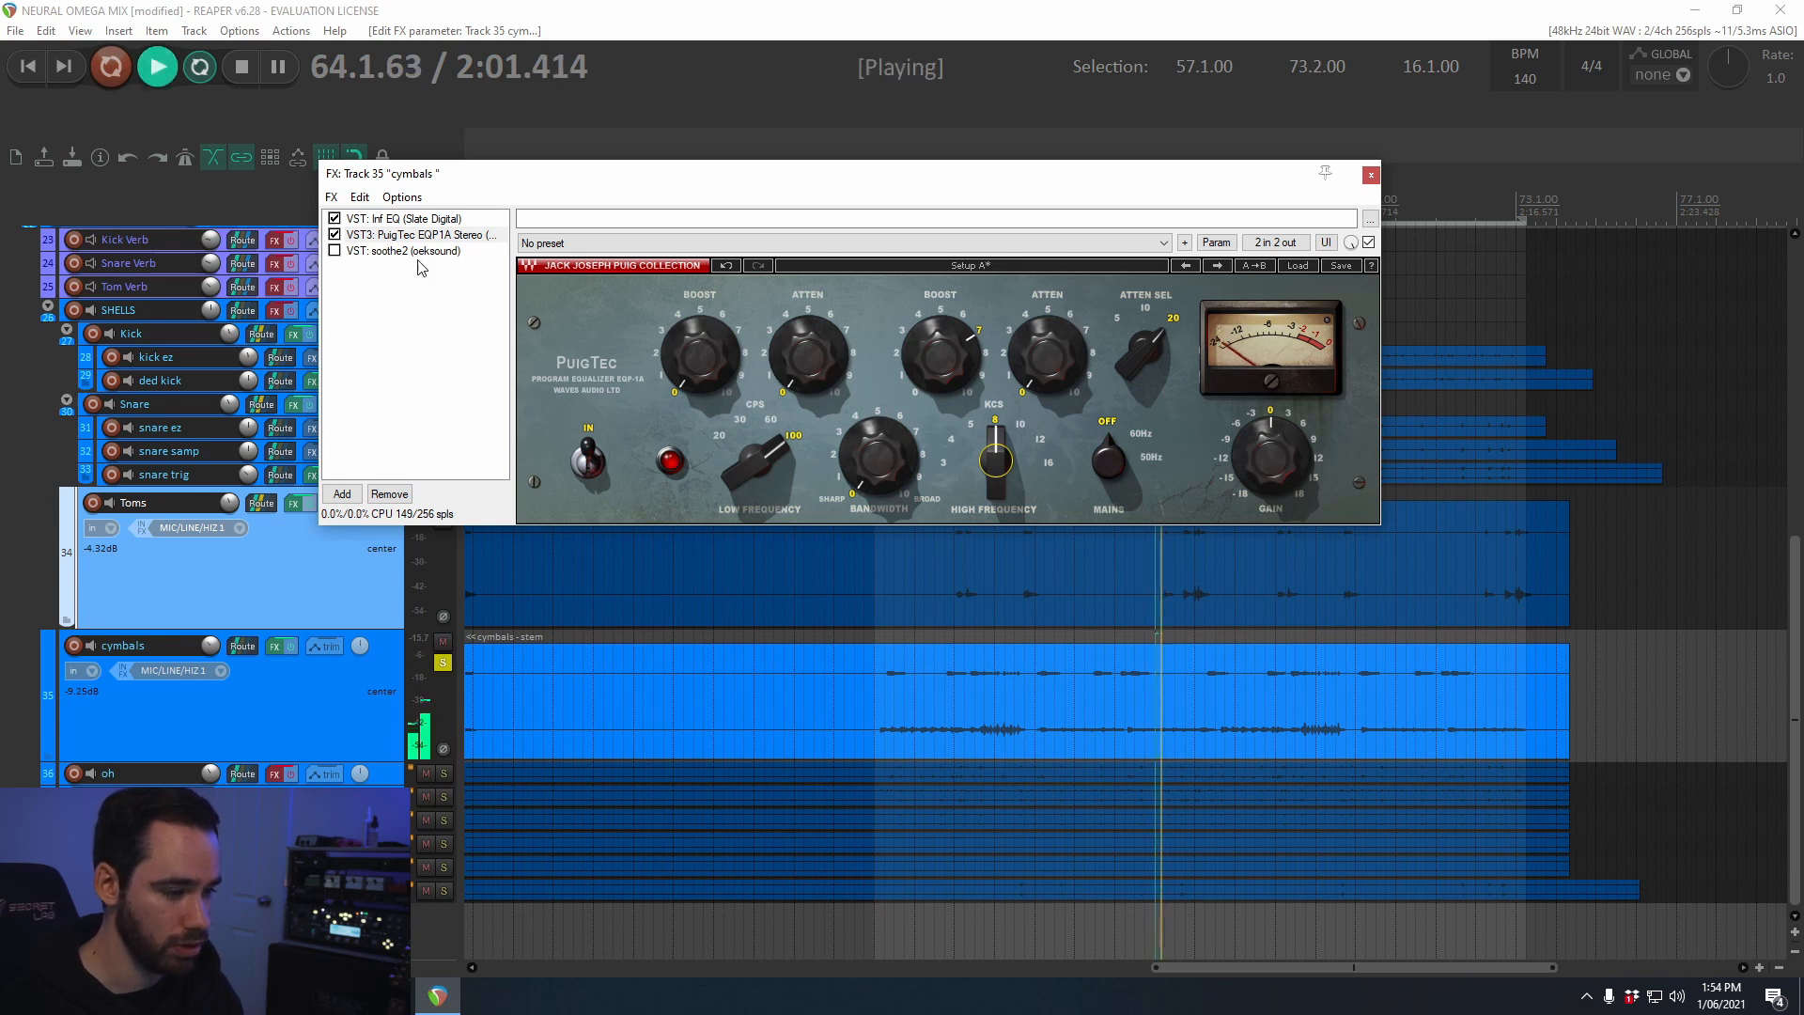
left_click(335, 235)
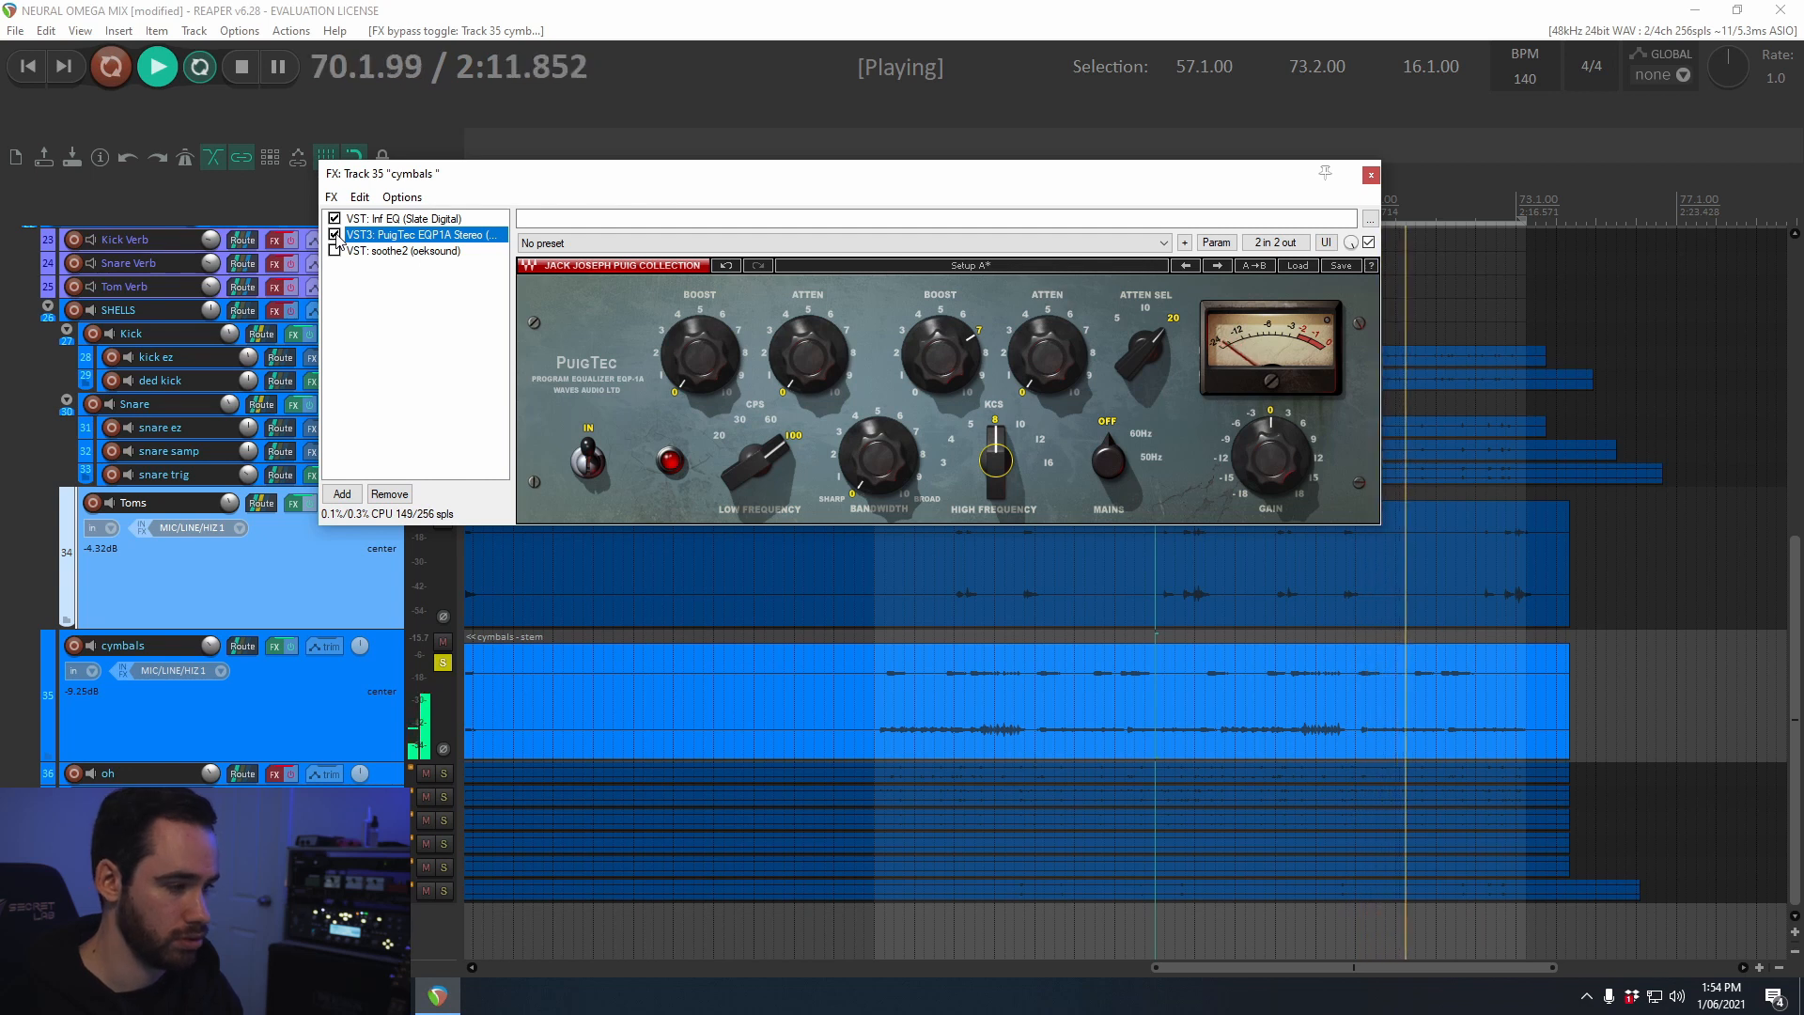
key("space")
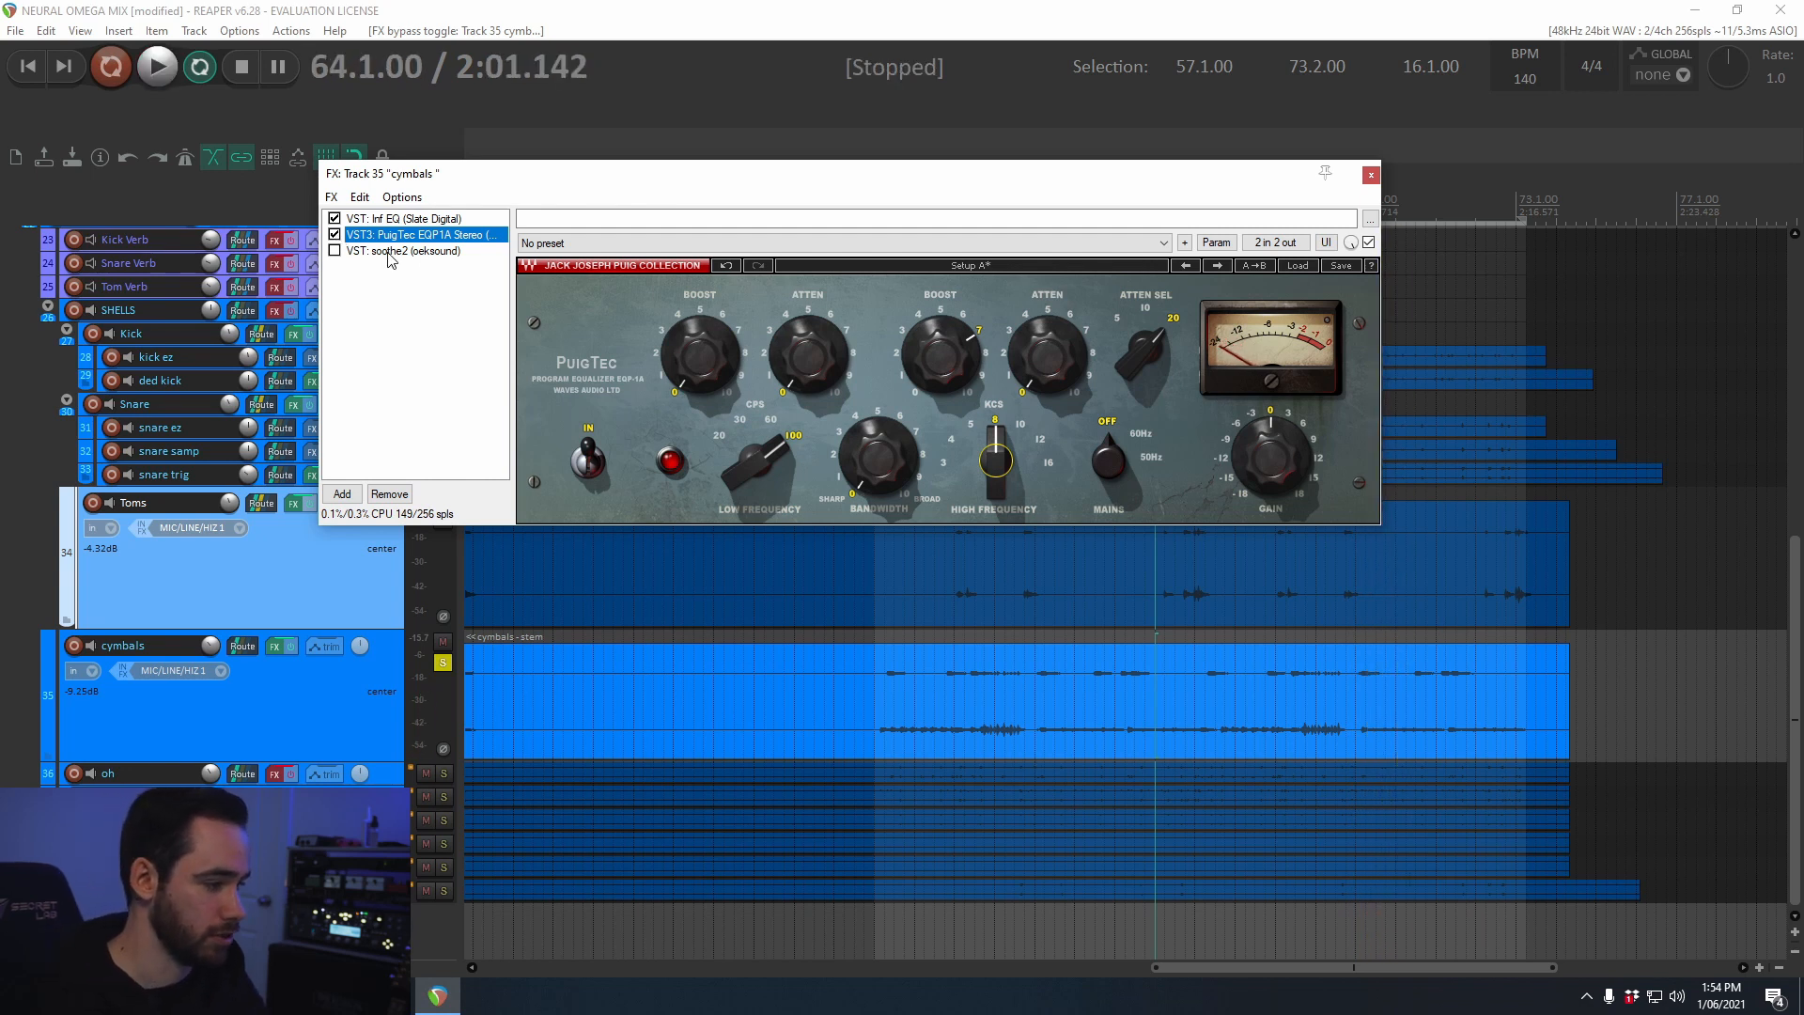
Step: Enable soothe2 on the cymbals track, audition its resonance reduction, and close the cymbals effects window
left_click(389, 252)
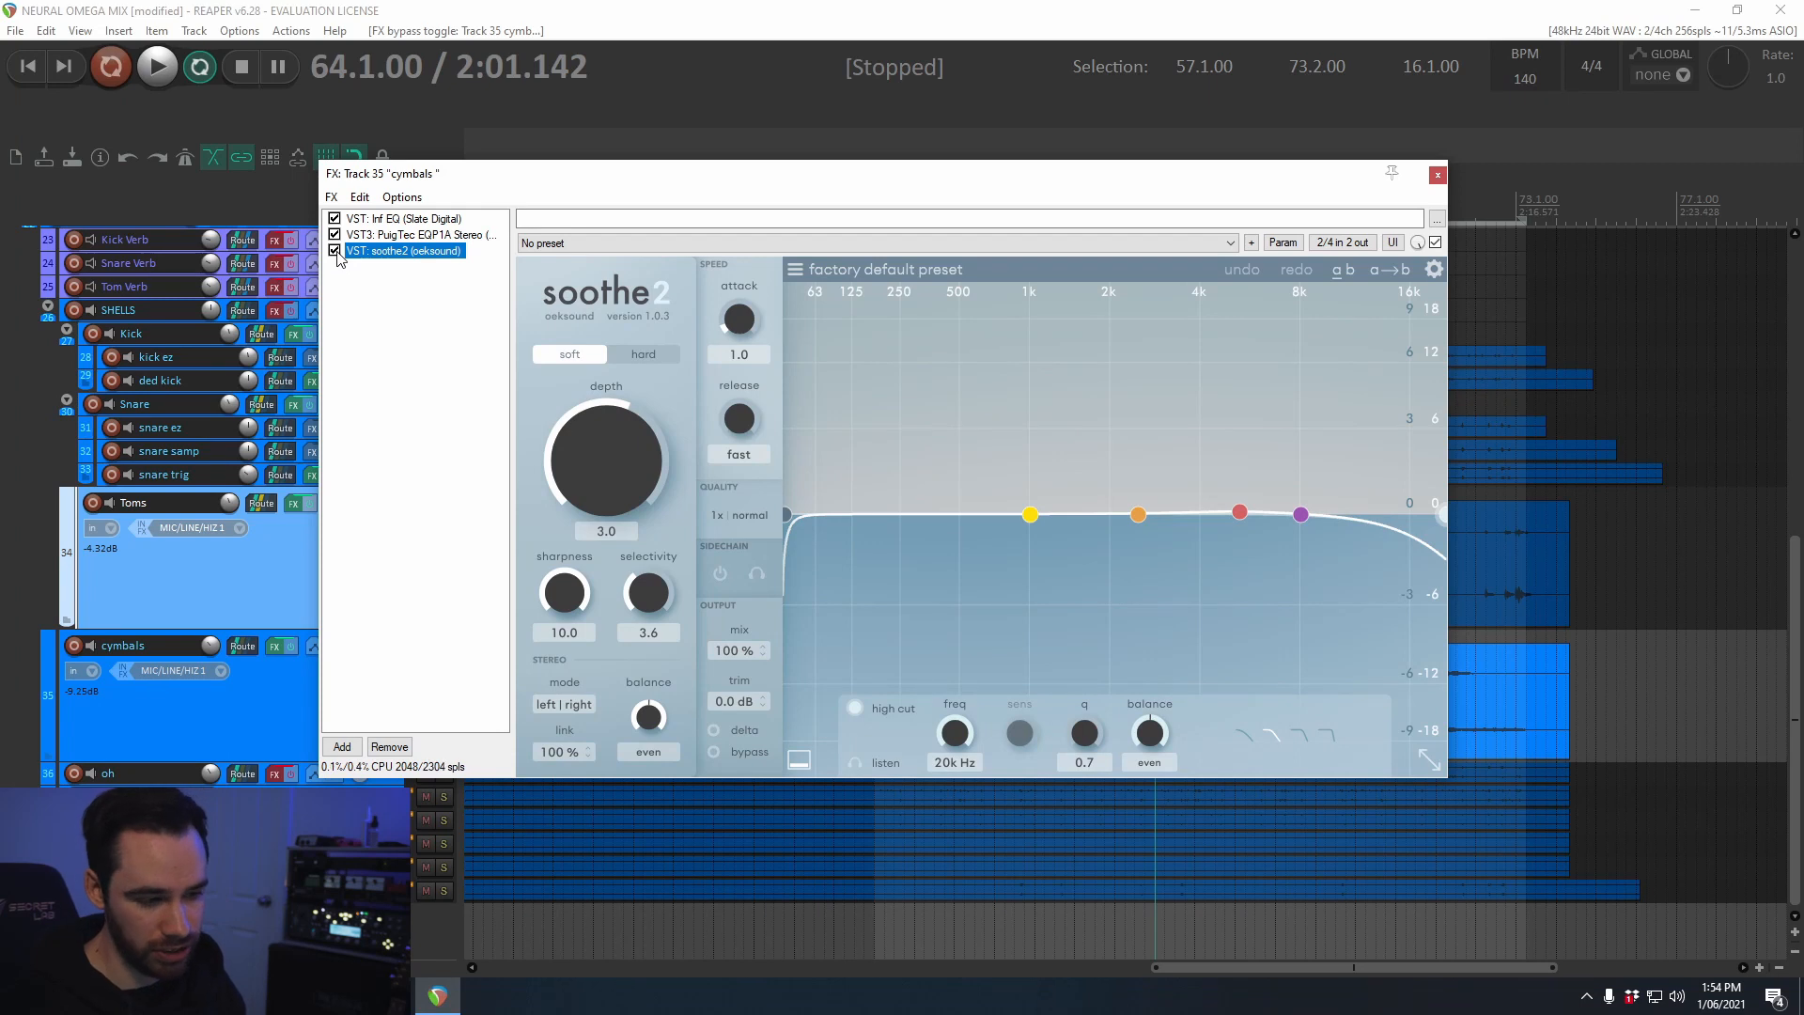
key("space")
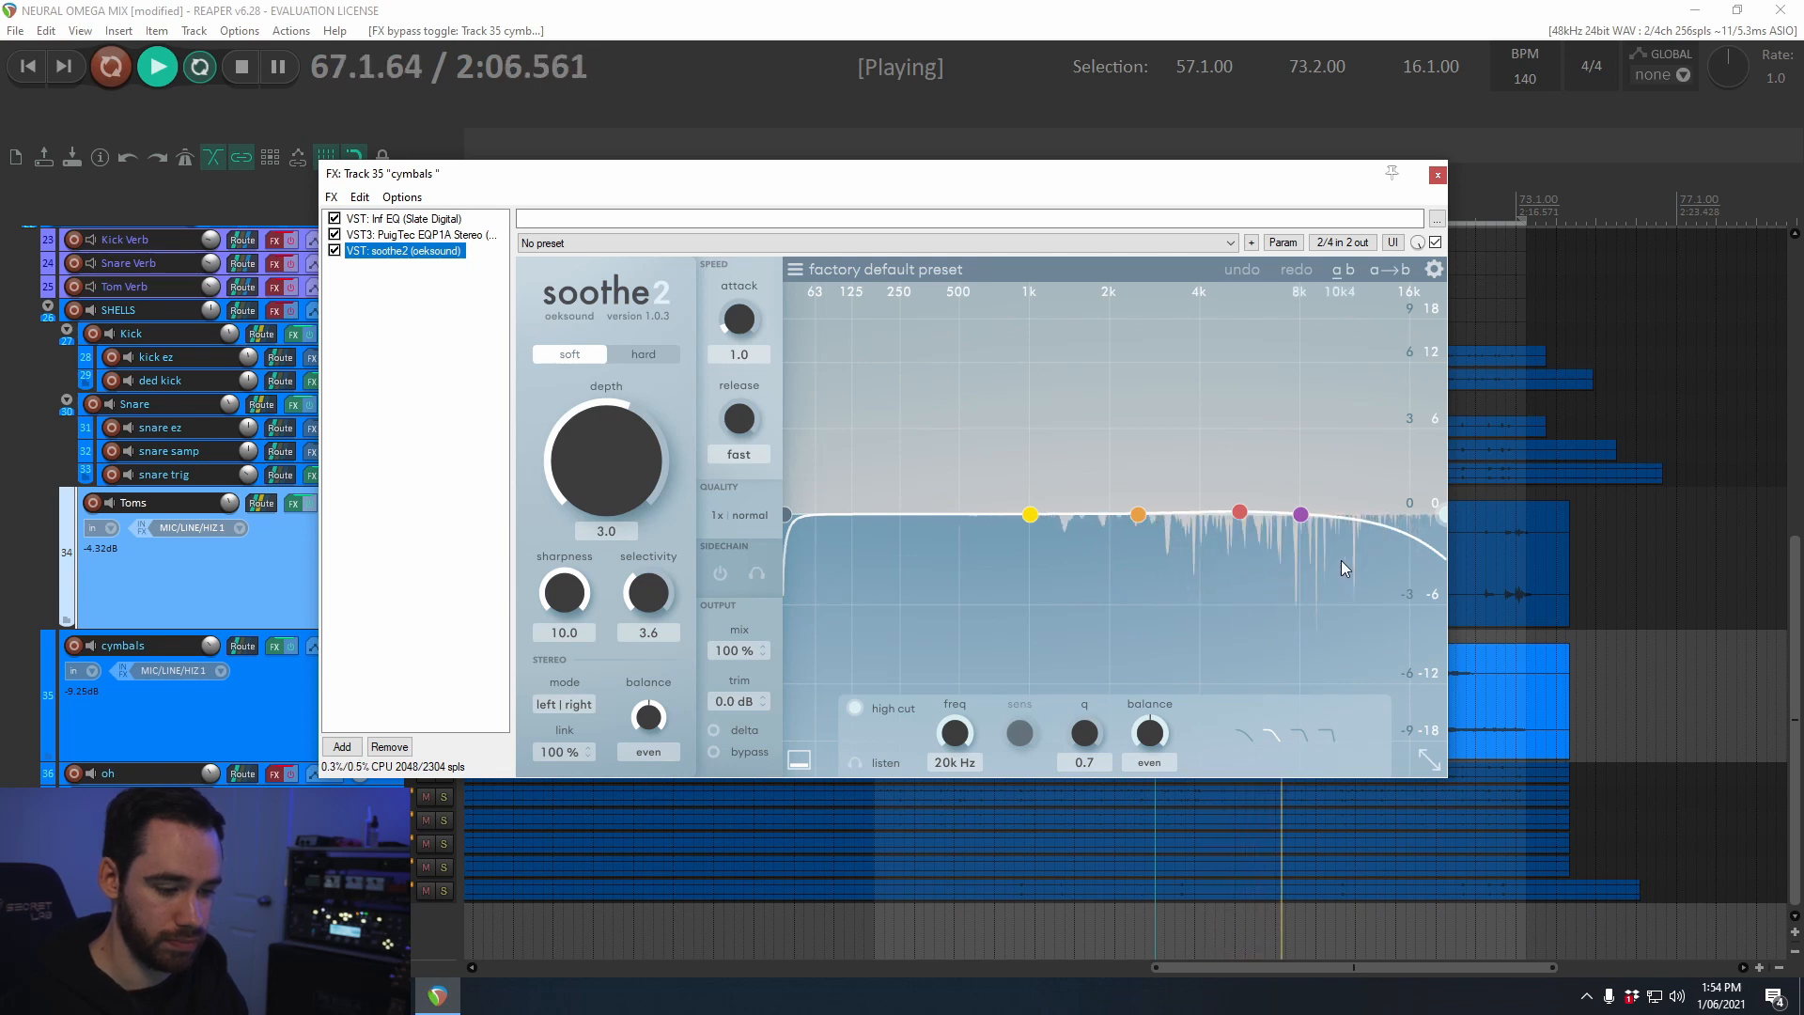
key("space")
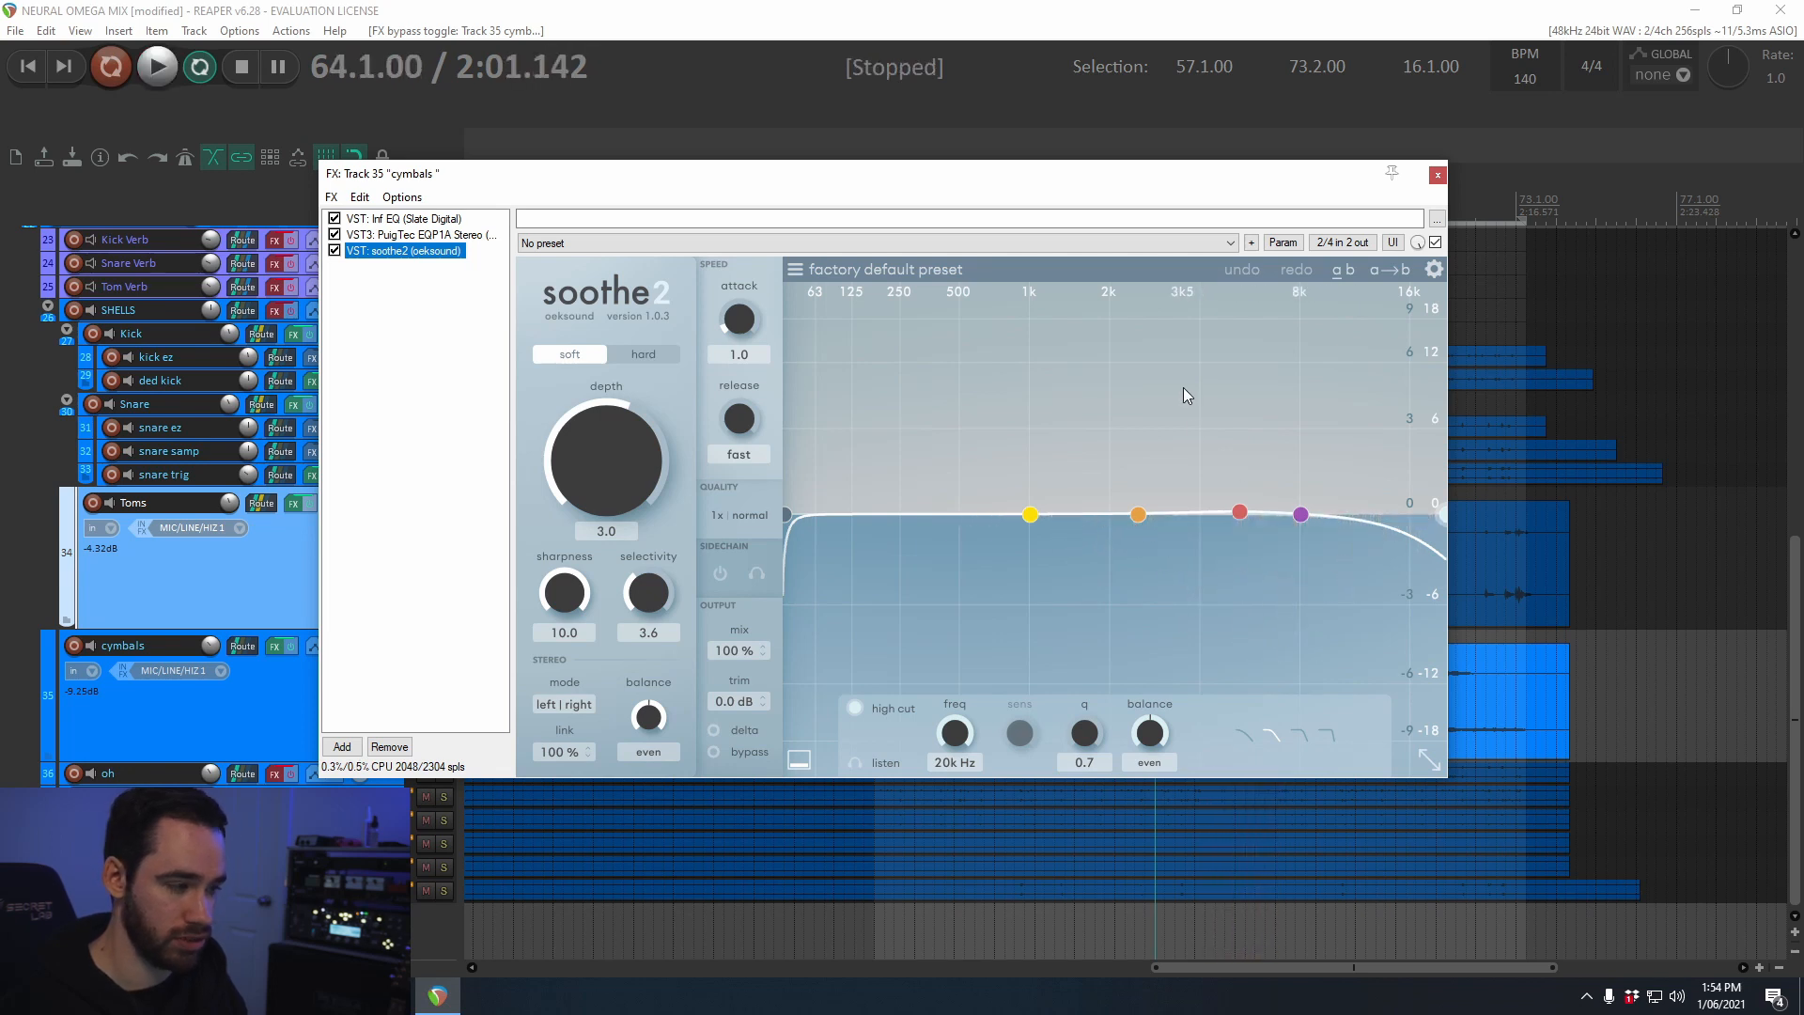
left_click(1438, 176)
Step: Solo only the oh track, enable its effects chain, and play it
left_click(443, 774, "ctrl+alt")
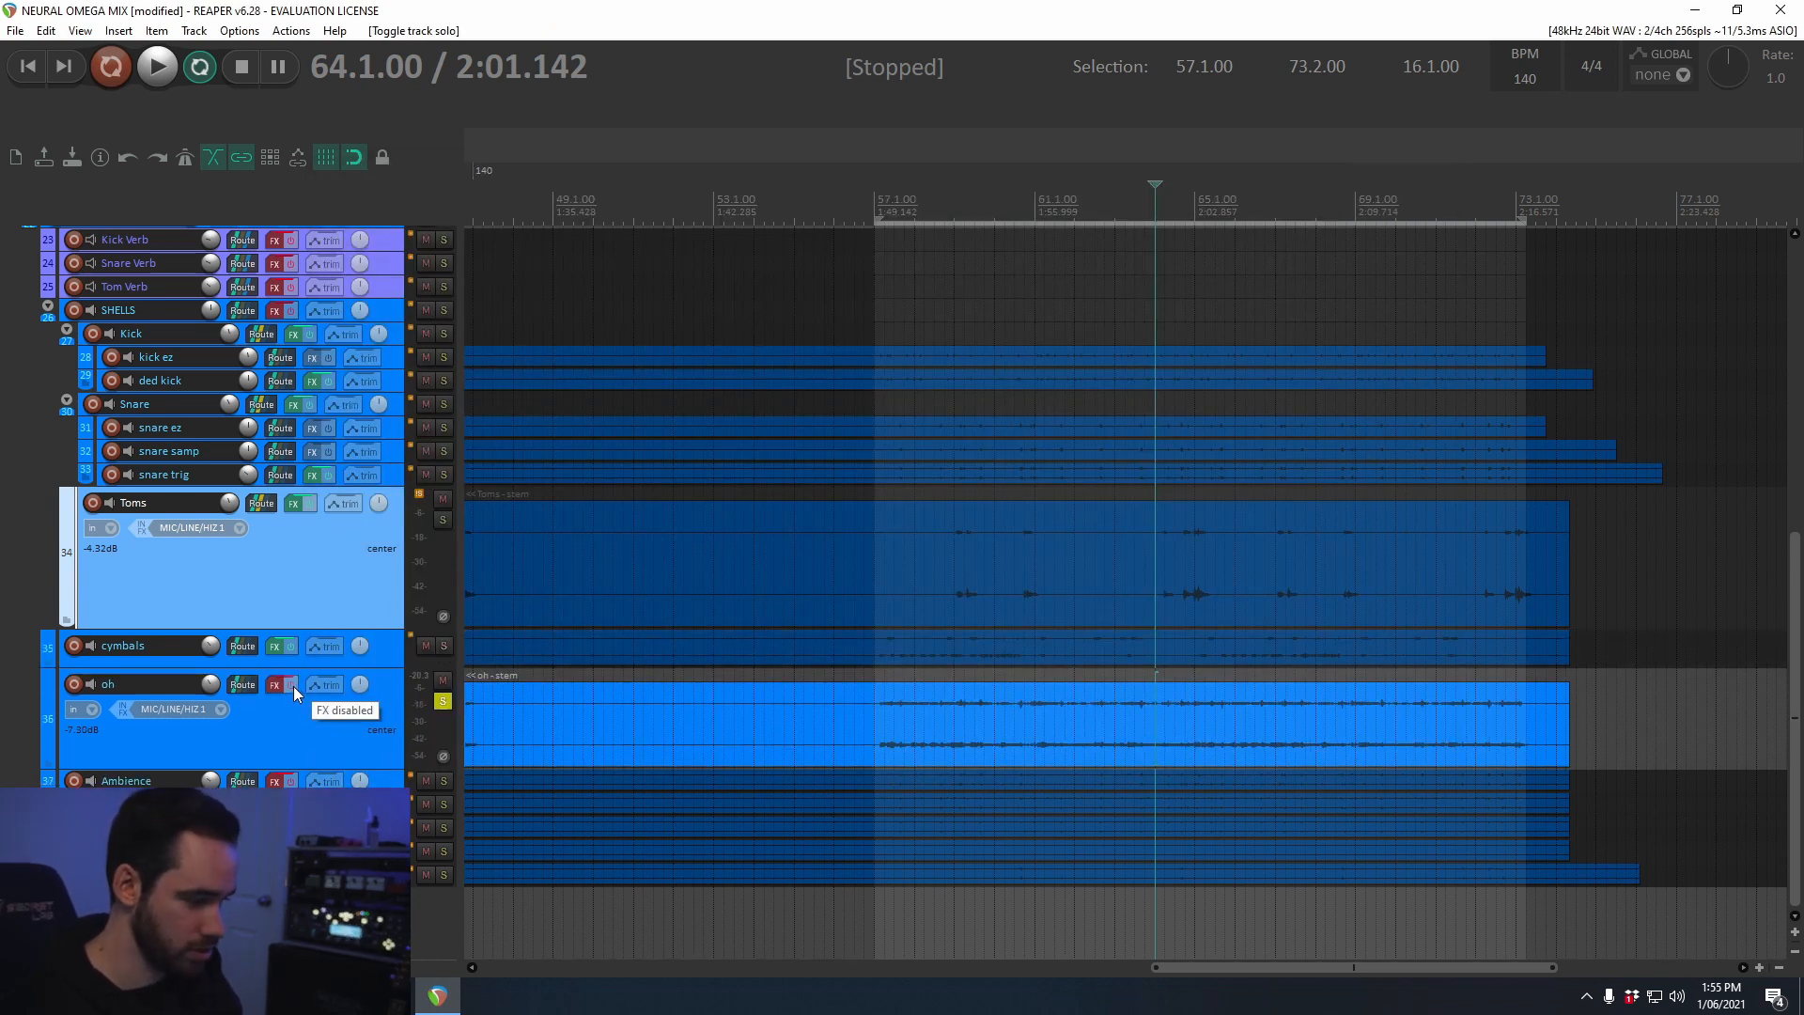
left_click(290, 686)
key("space")
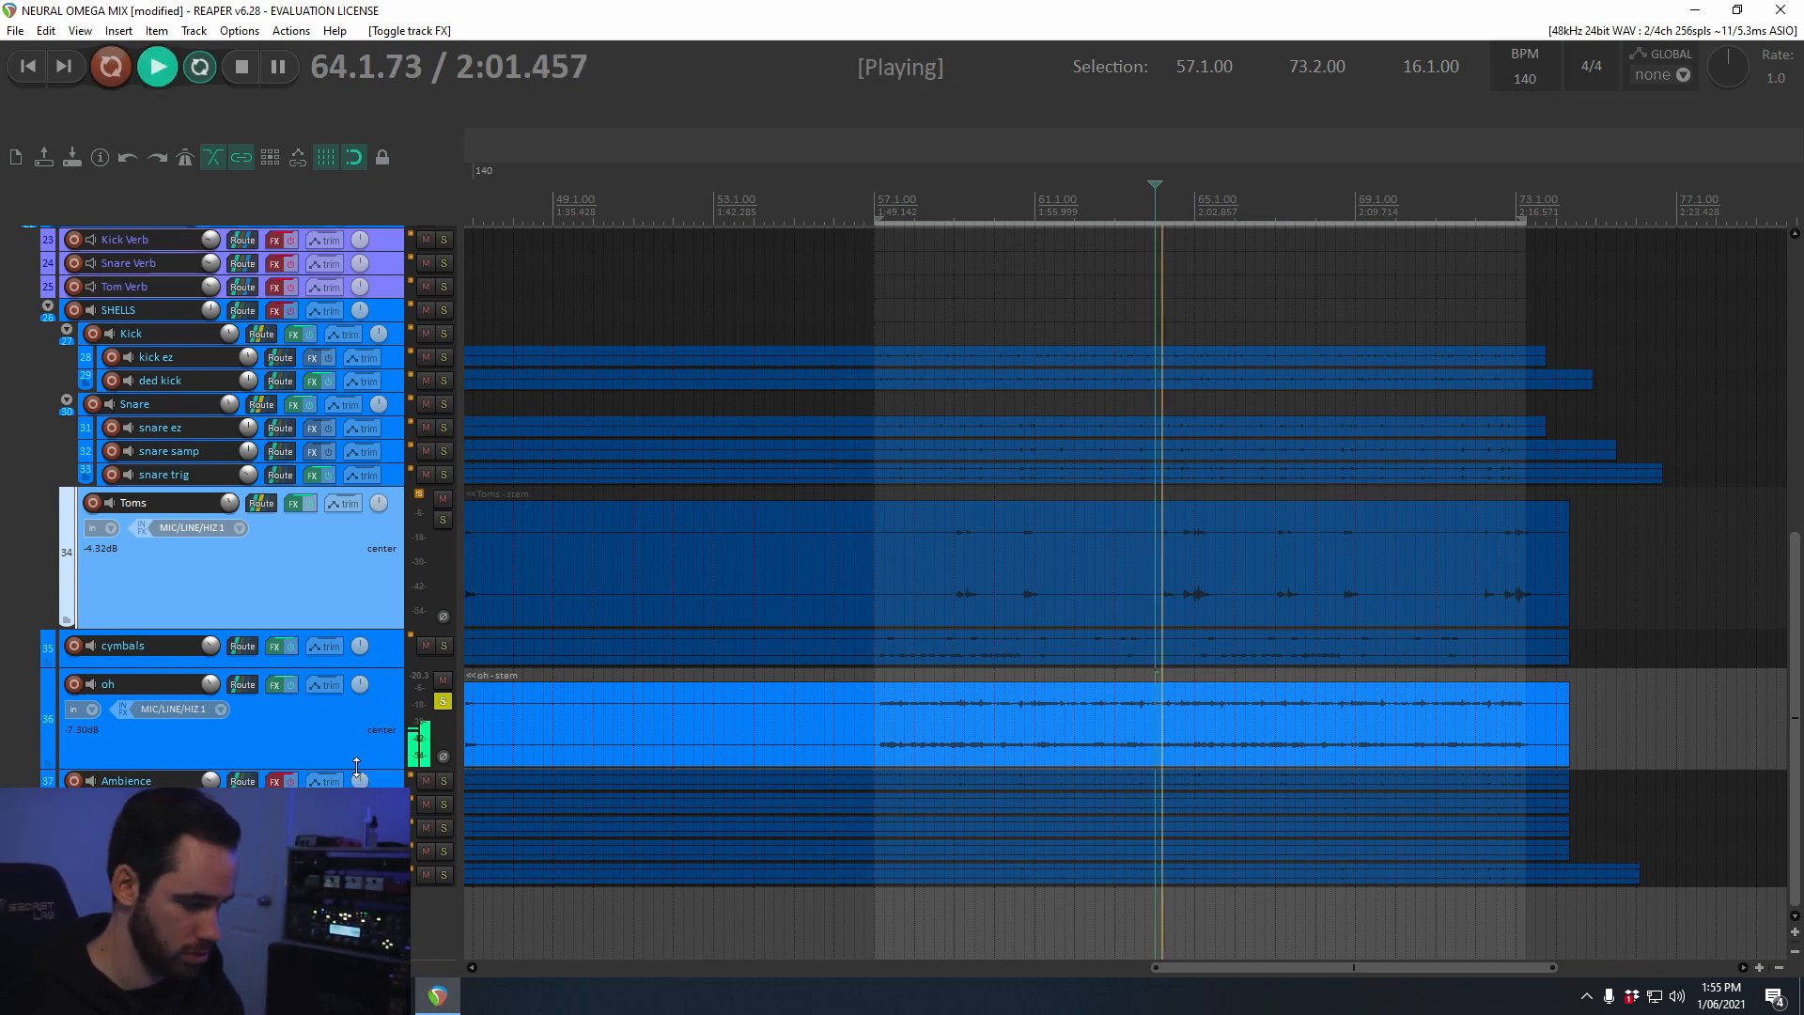
Step: Compare the oh track with its effects bypassed, re-enable the chain with only Inf EQ active, and audition its low-cut band
left_click(291, 680)
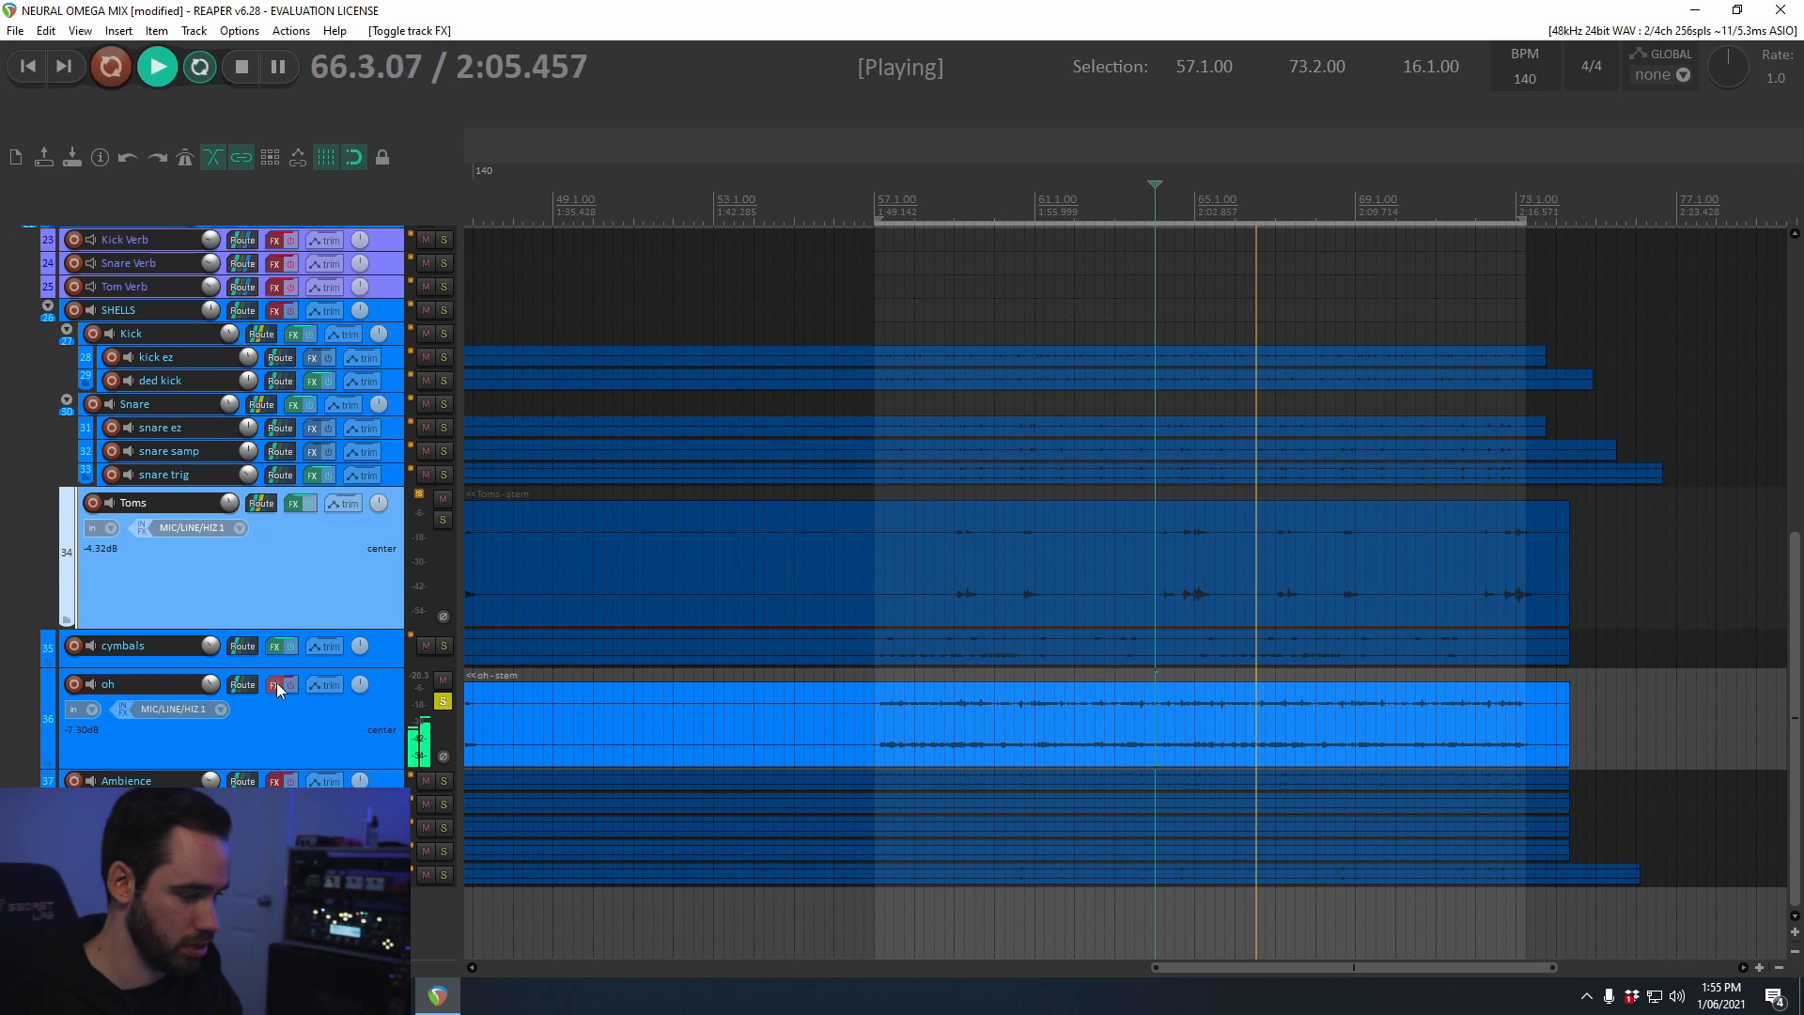
left_click(275, 683)
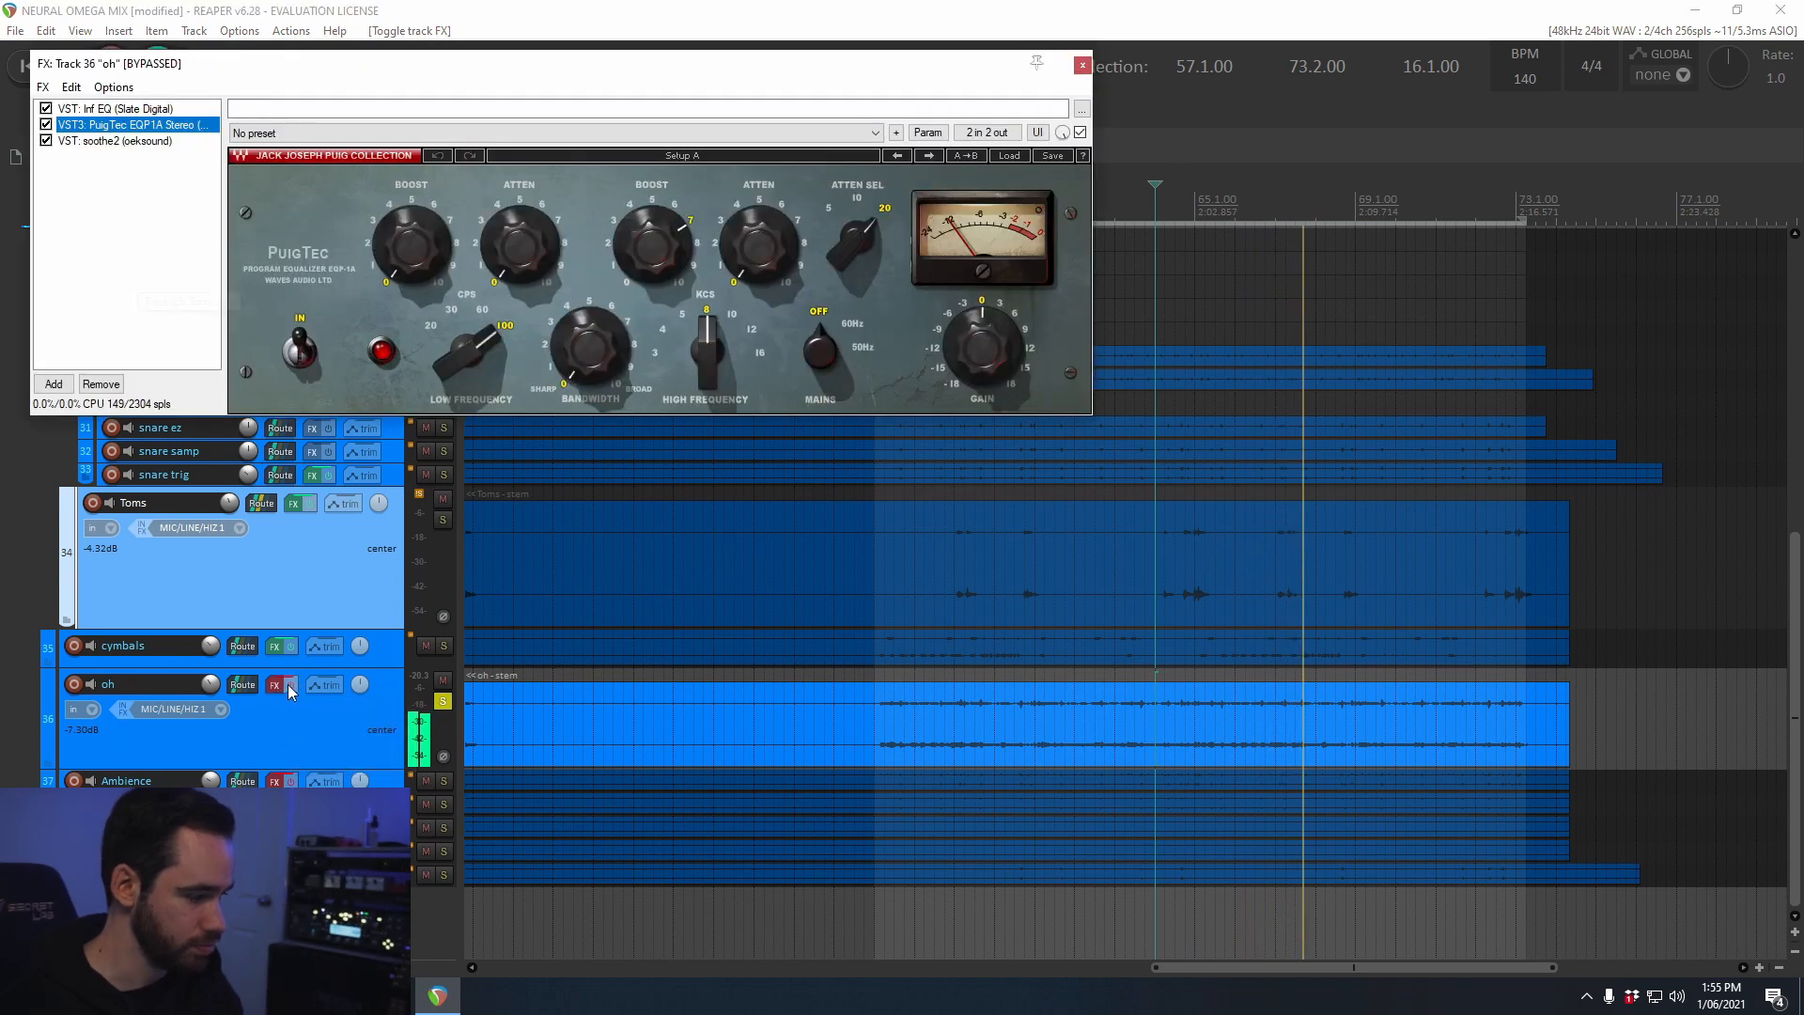
left_click(289, 691)
left_click(46, 125)
left_click(46, 141)
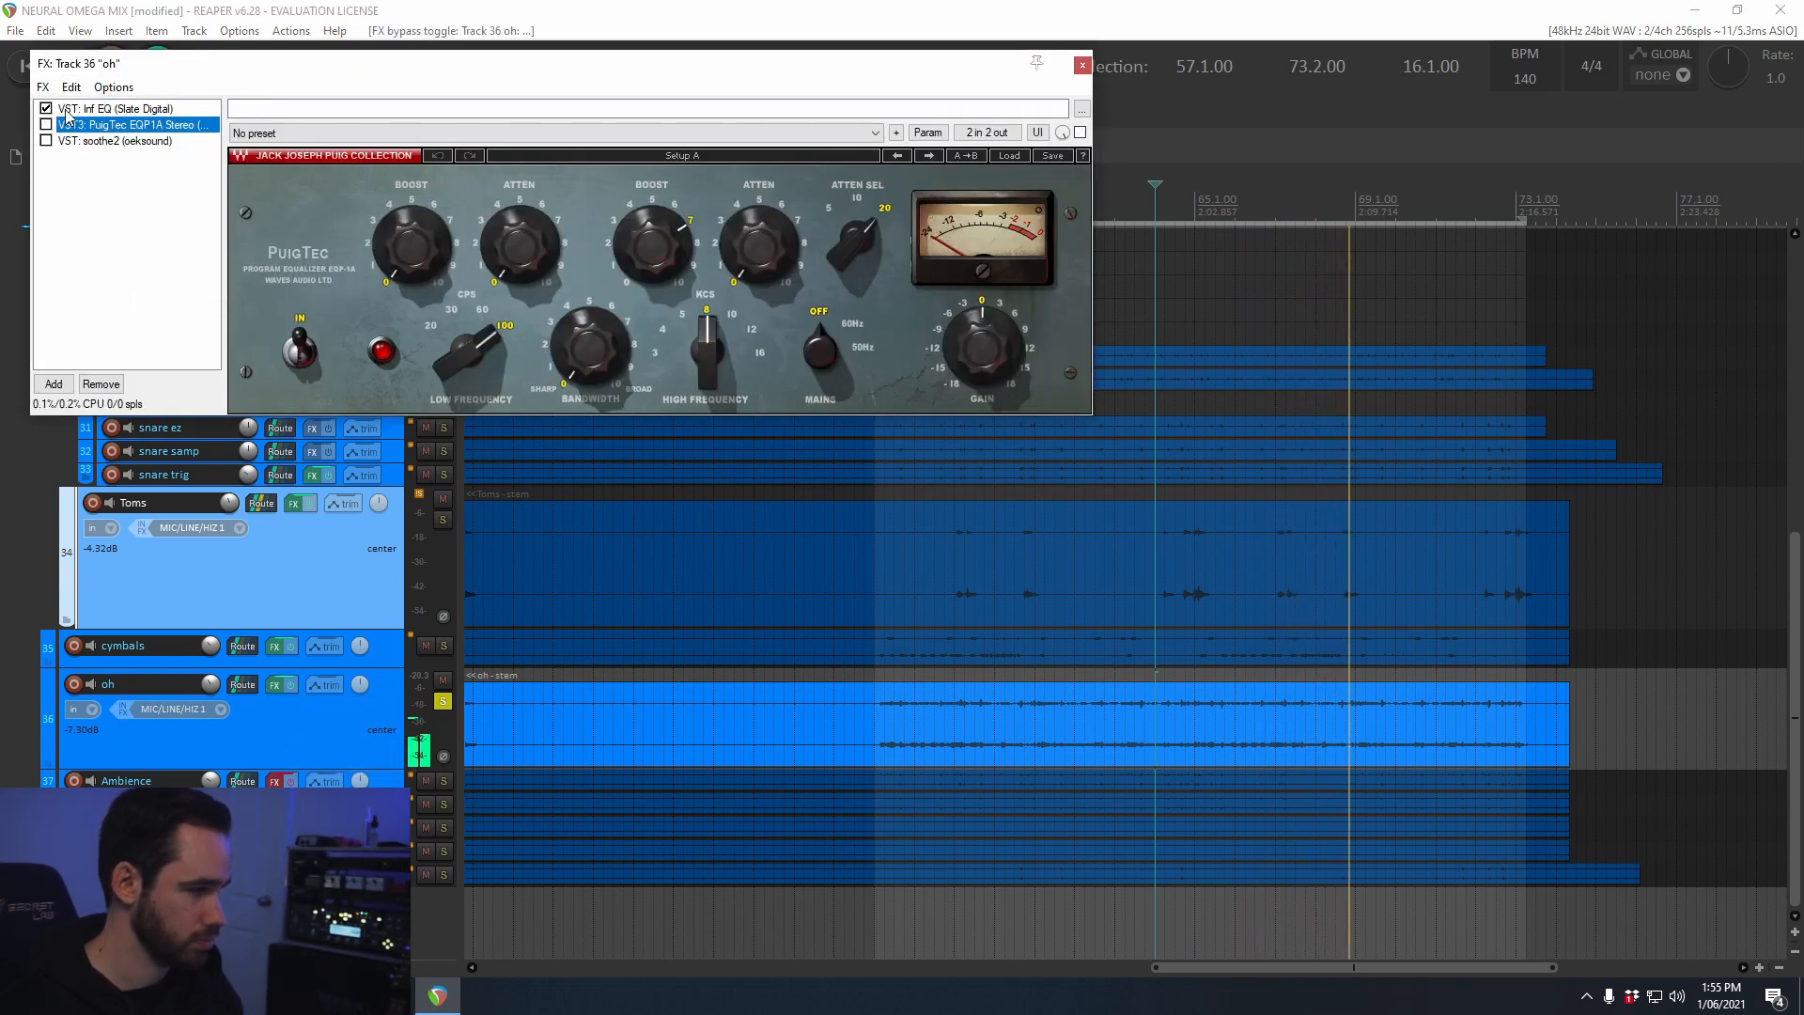
left_click(66, 112)
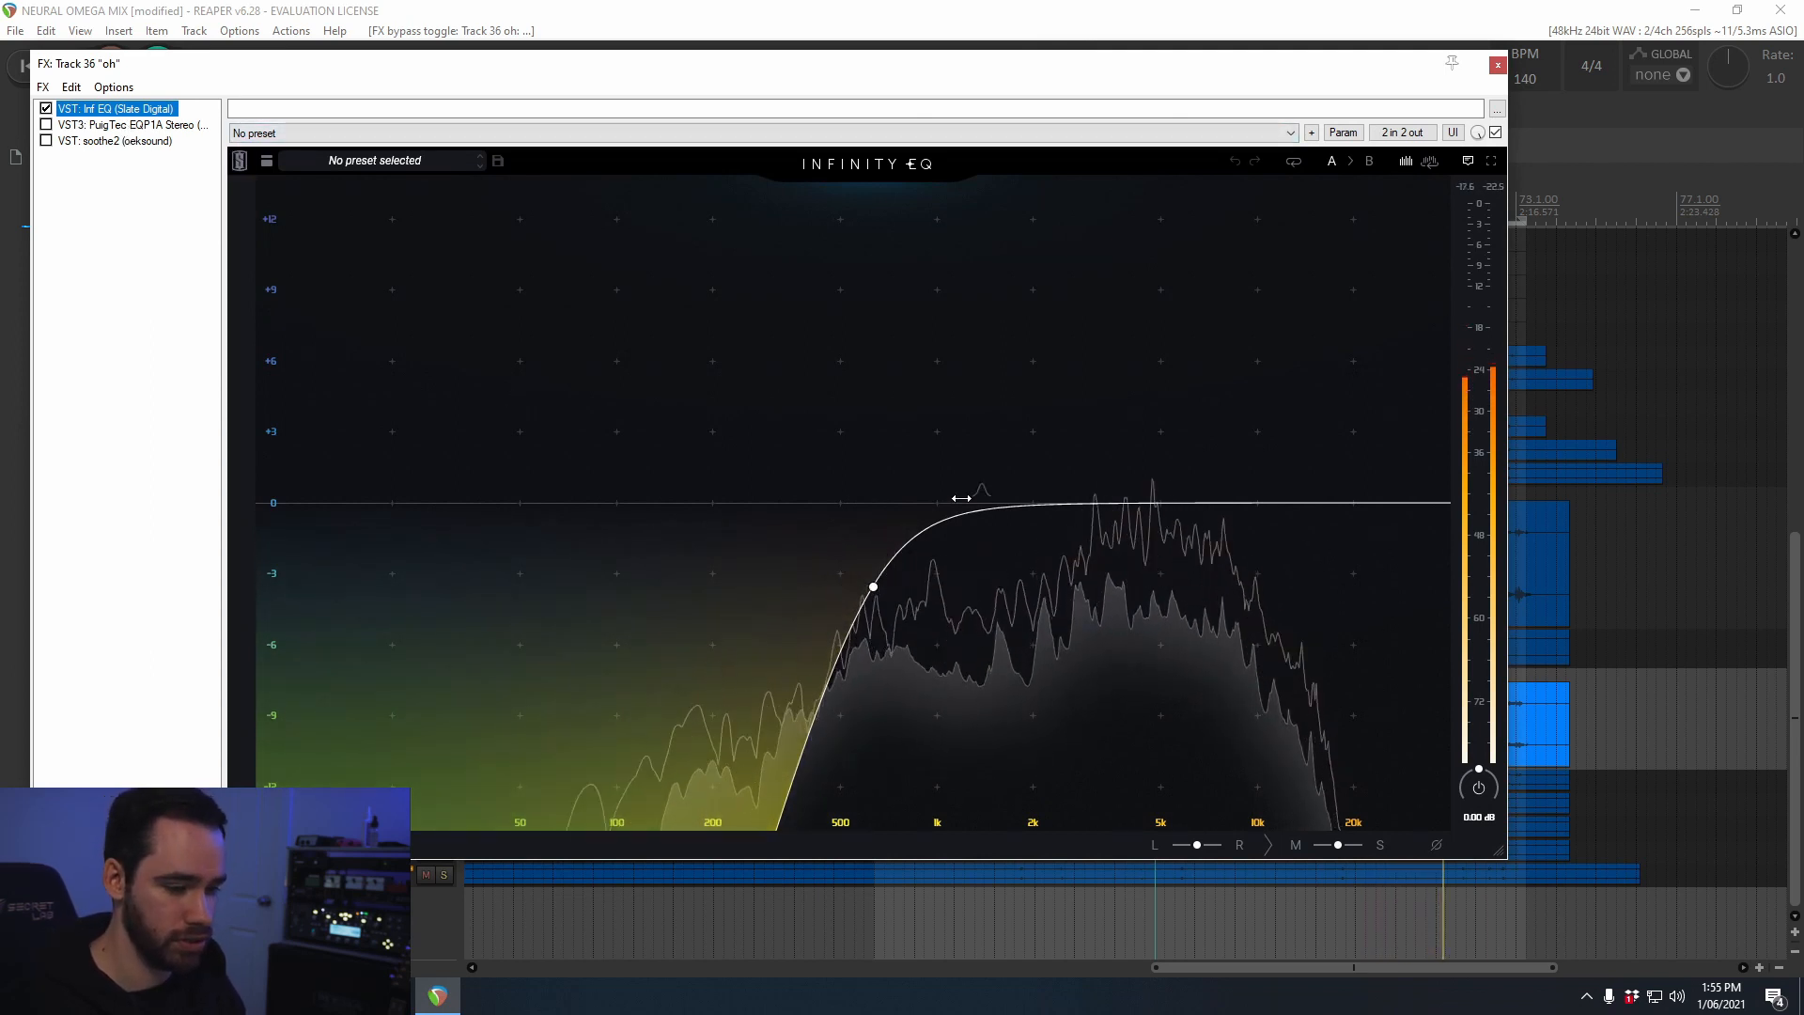
left_click(874, 589)
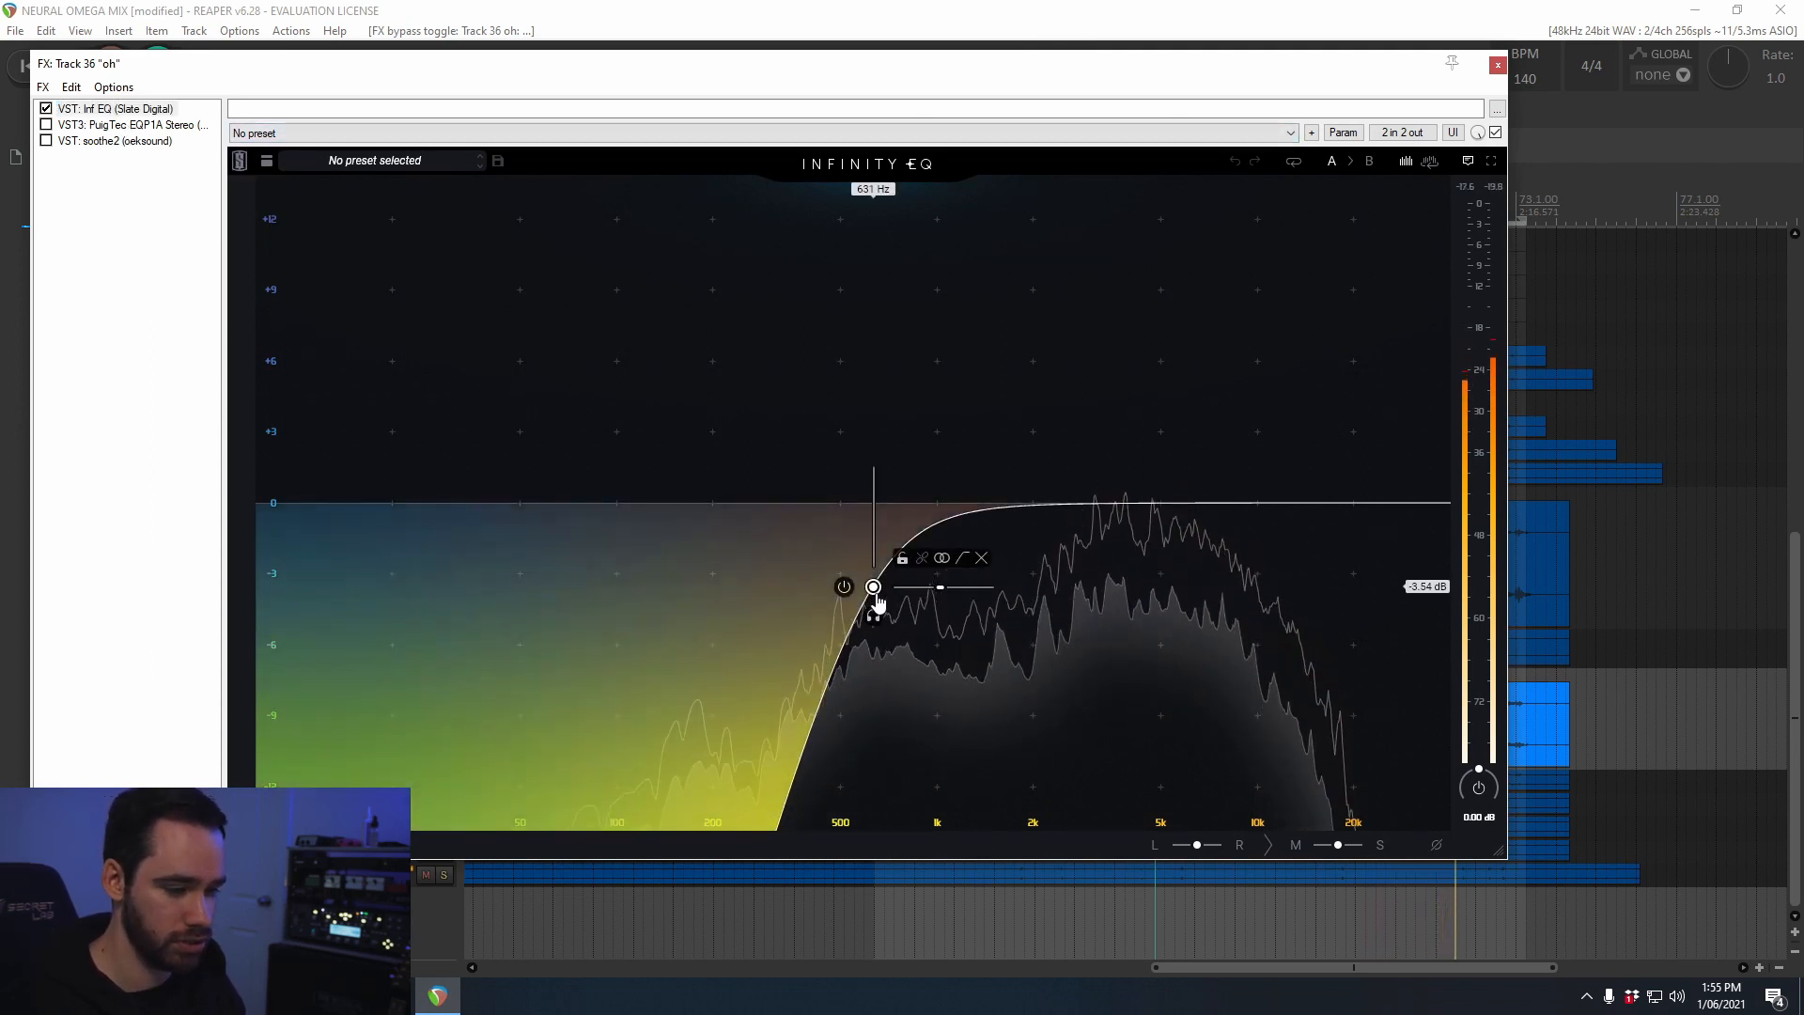
Step: Enable PuigTec EQP1A and soothe2 on the oh track, audition them, and close the effects window
left_click(99, 125)
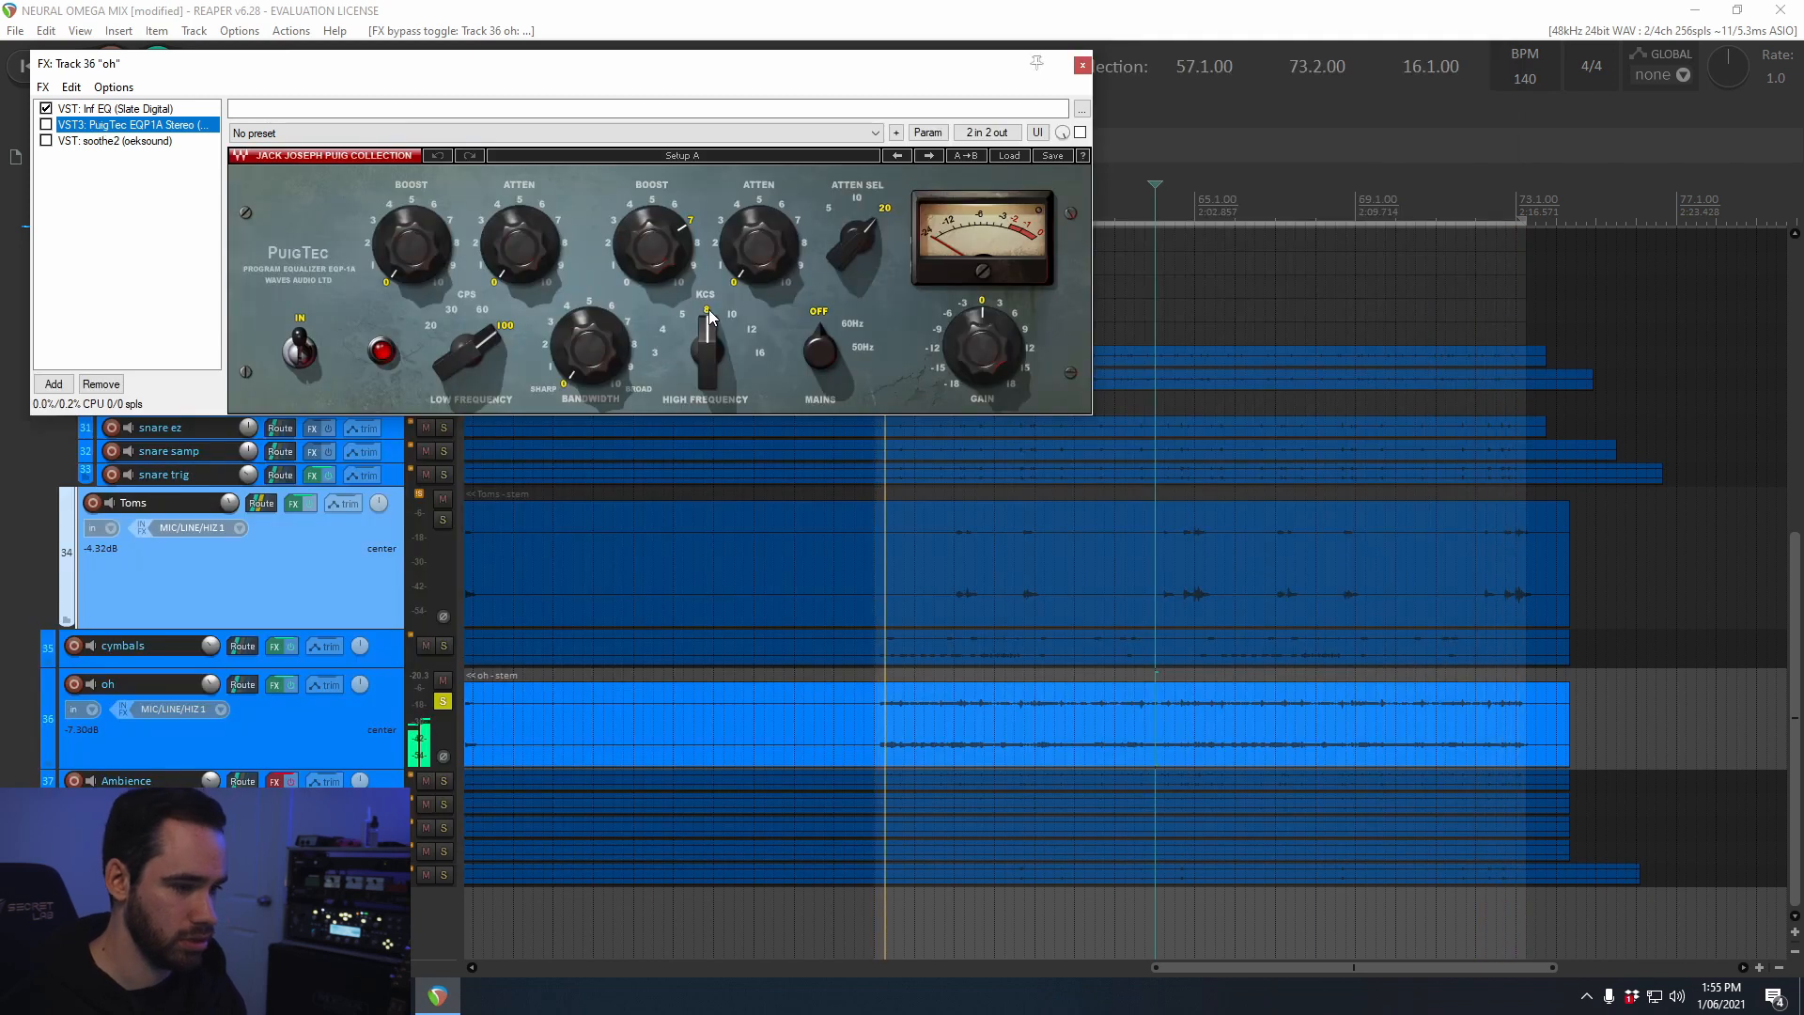
left_click(58, 141)
left_click(46, 141)
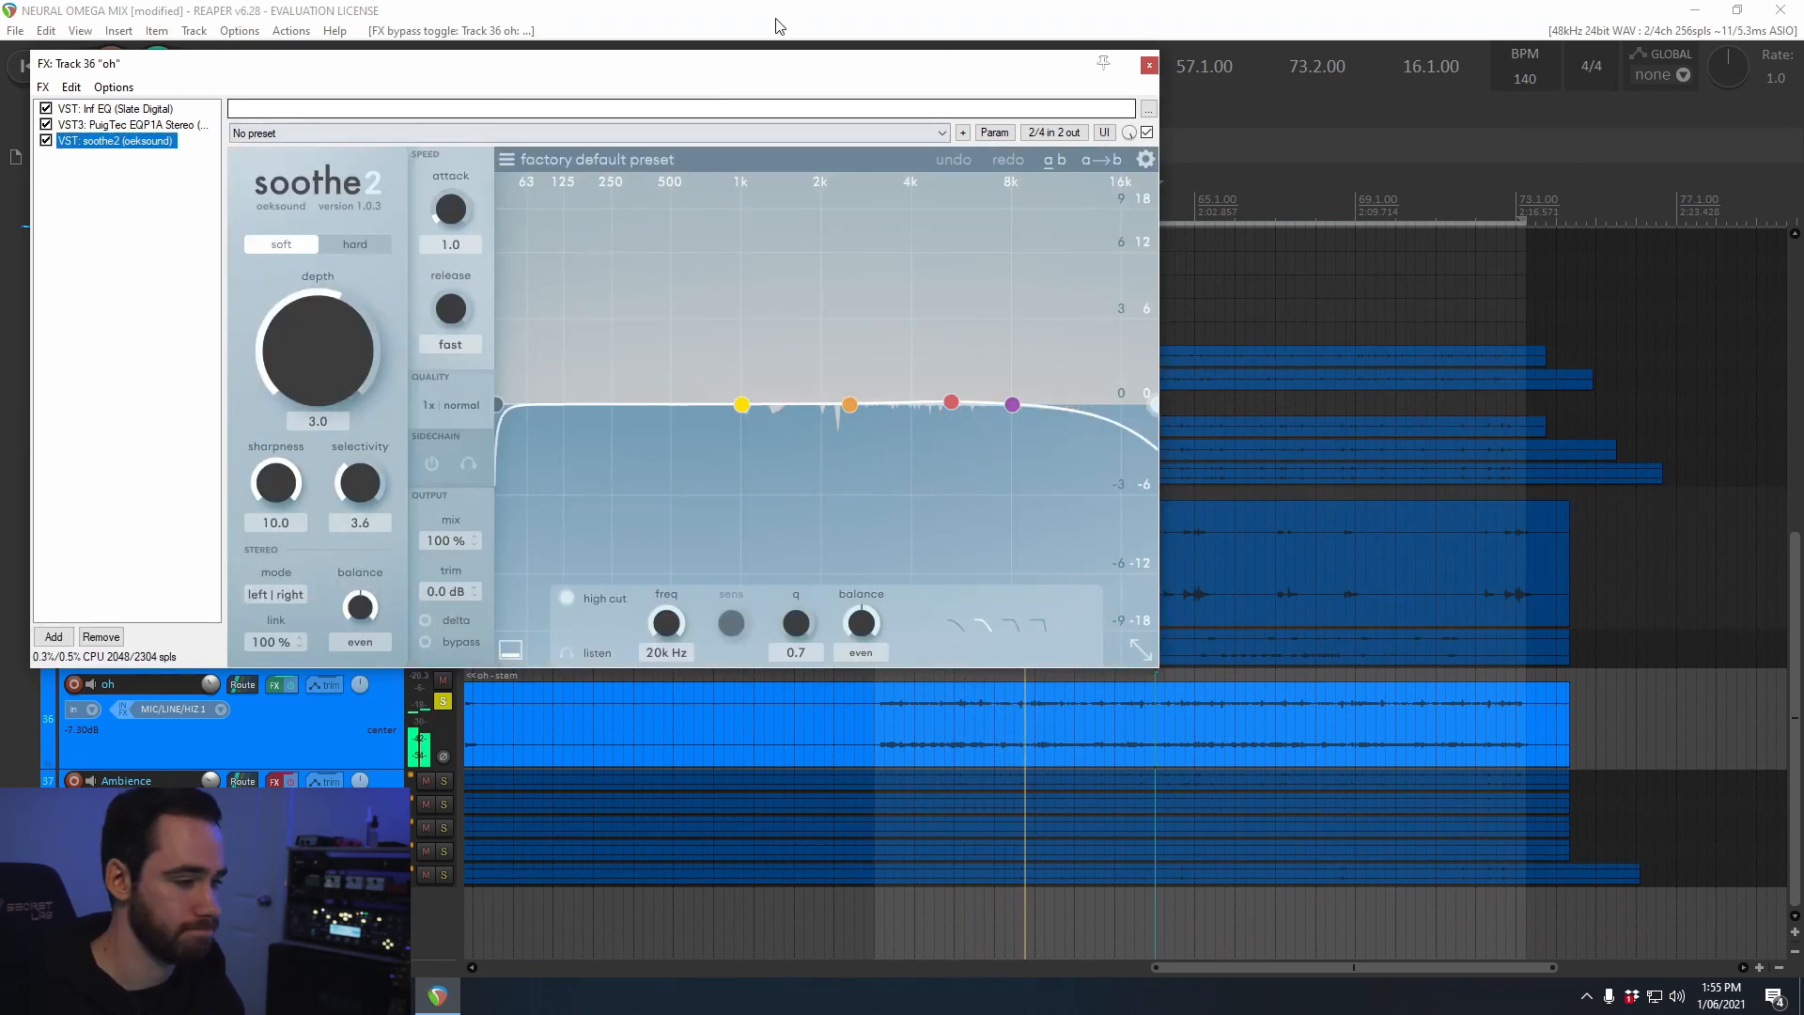
key("Escape")
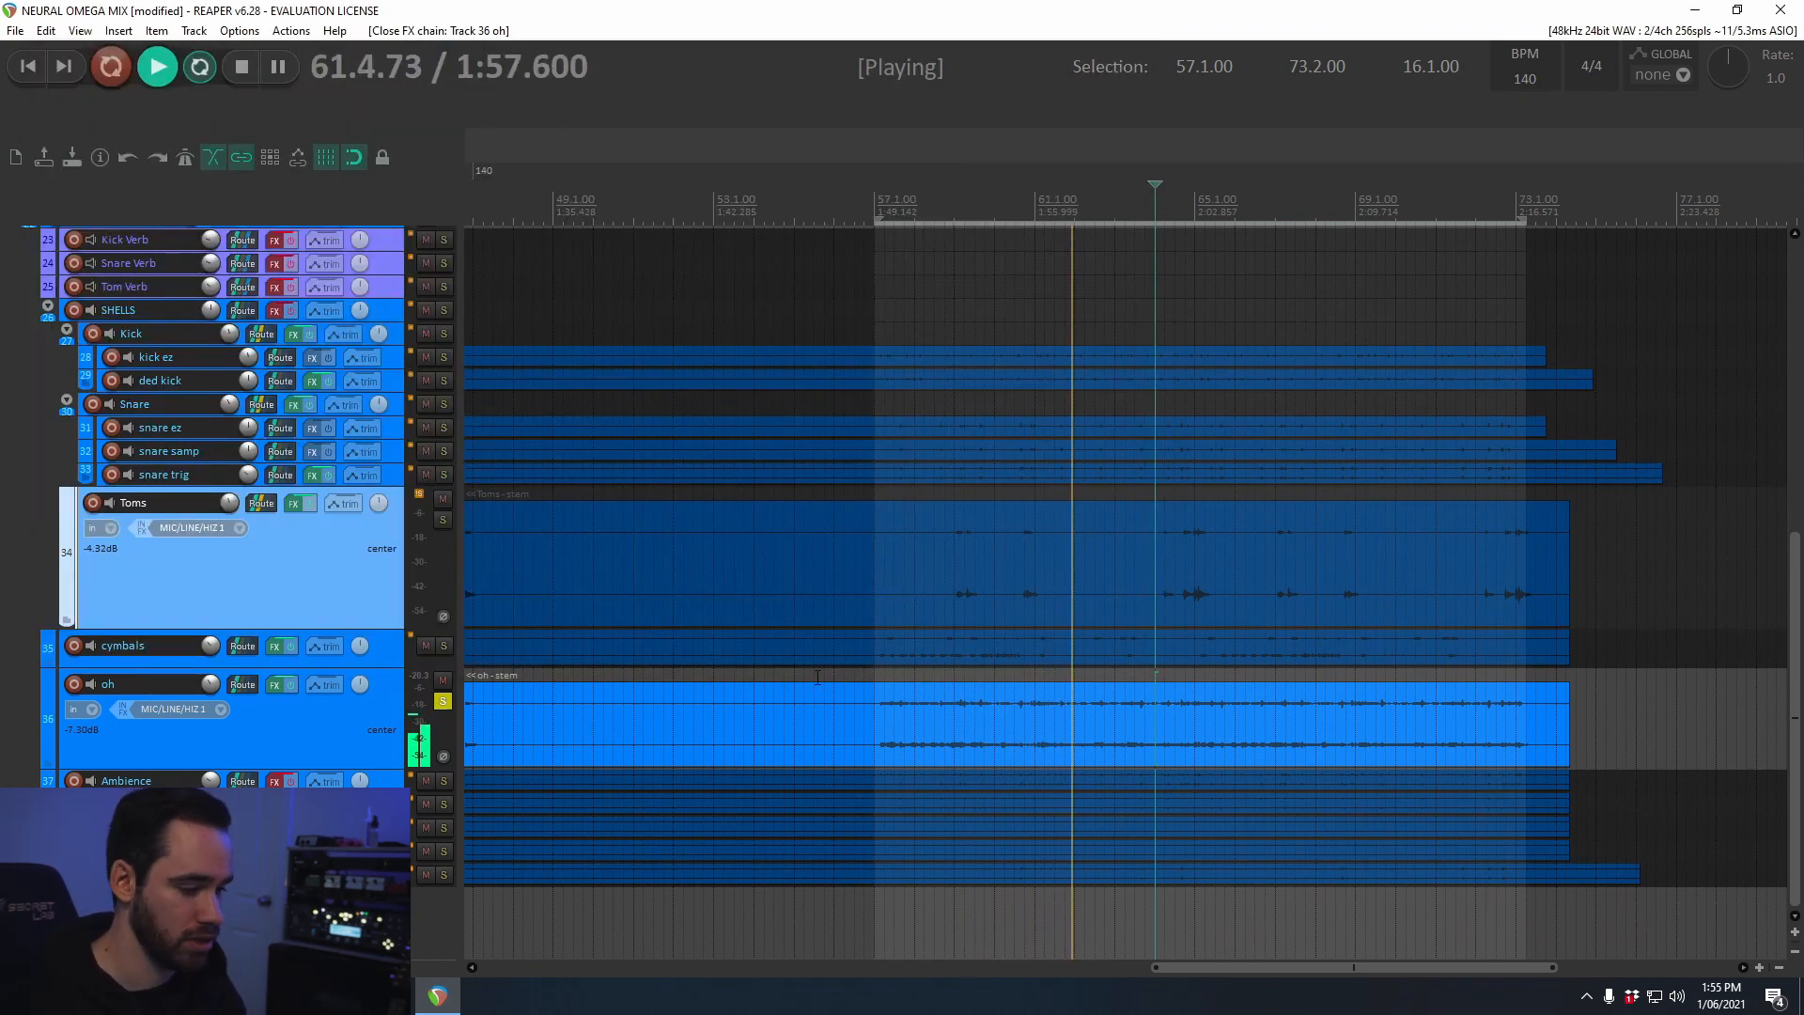
scroll(1783, 804, "up", 1)
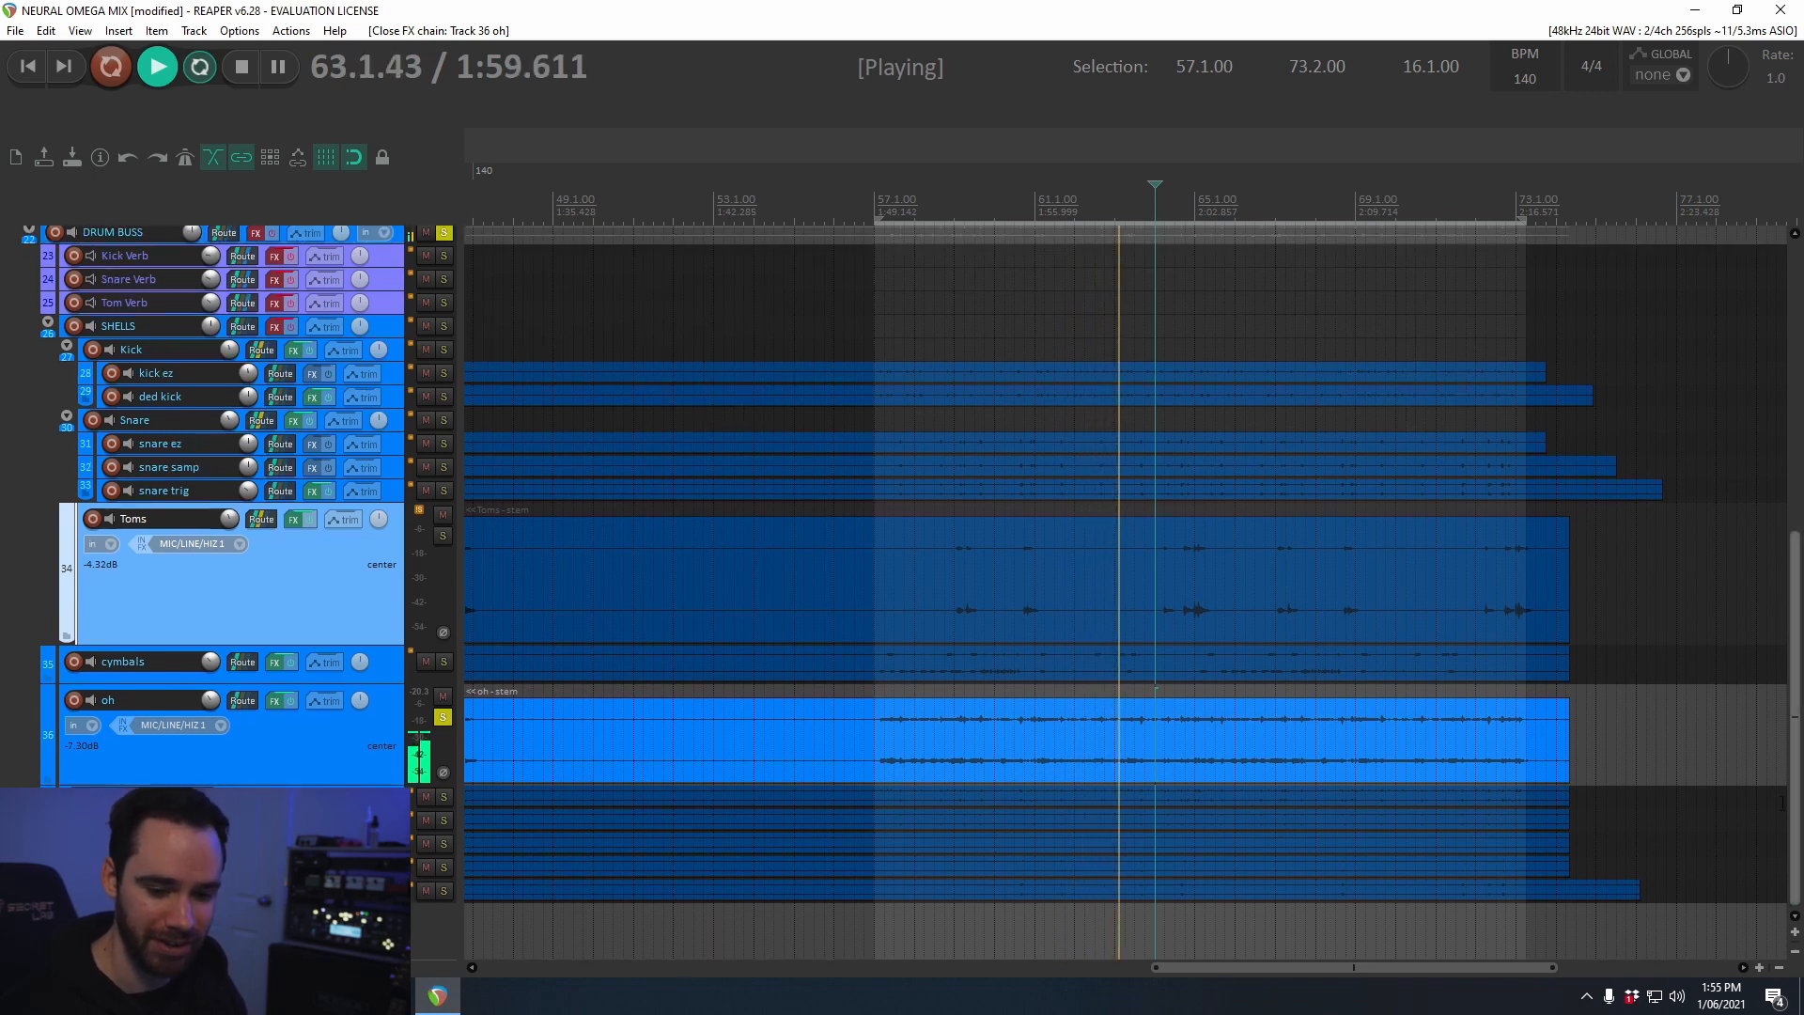
key("space")
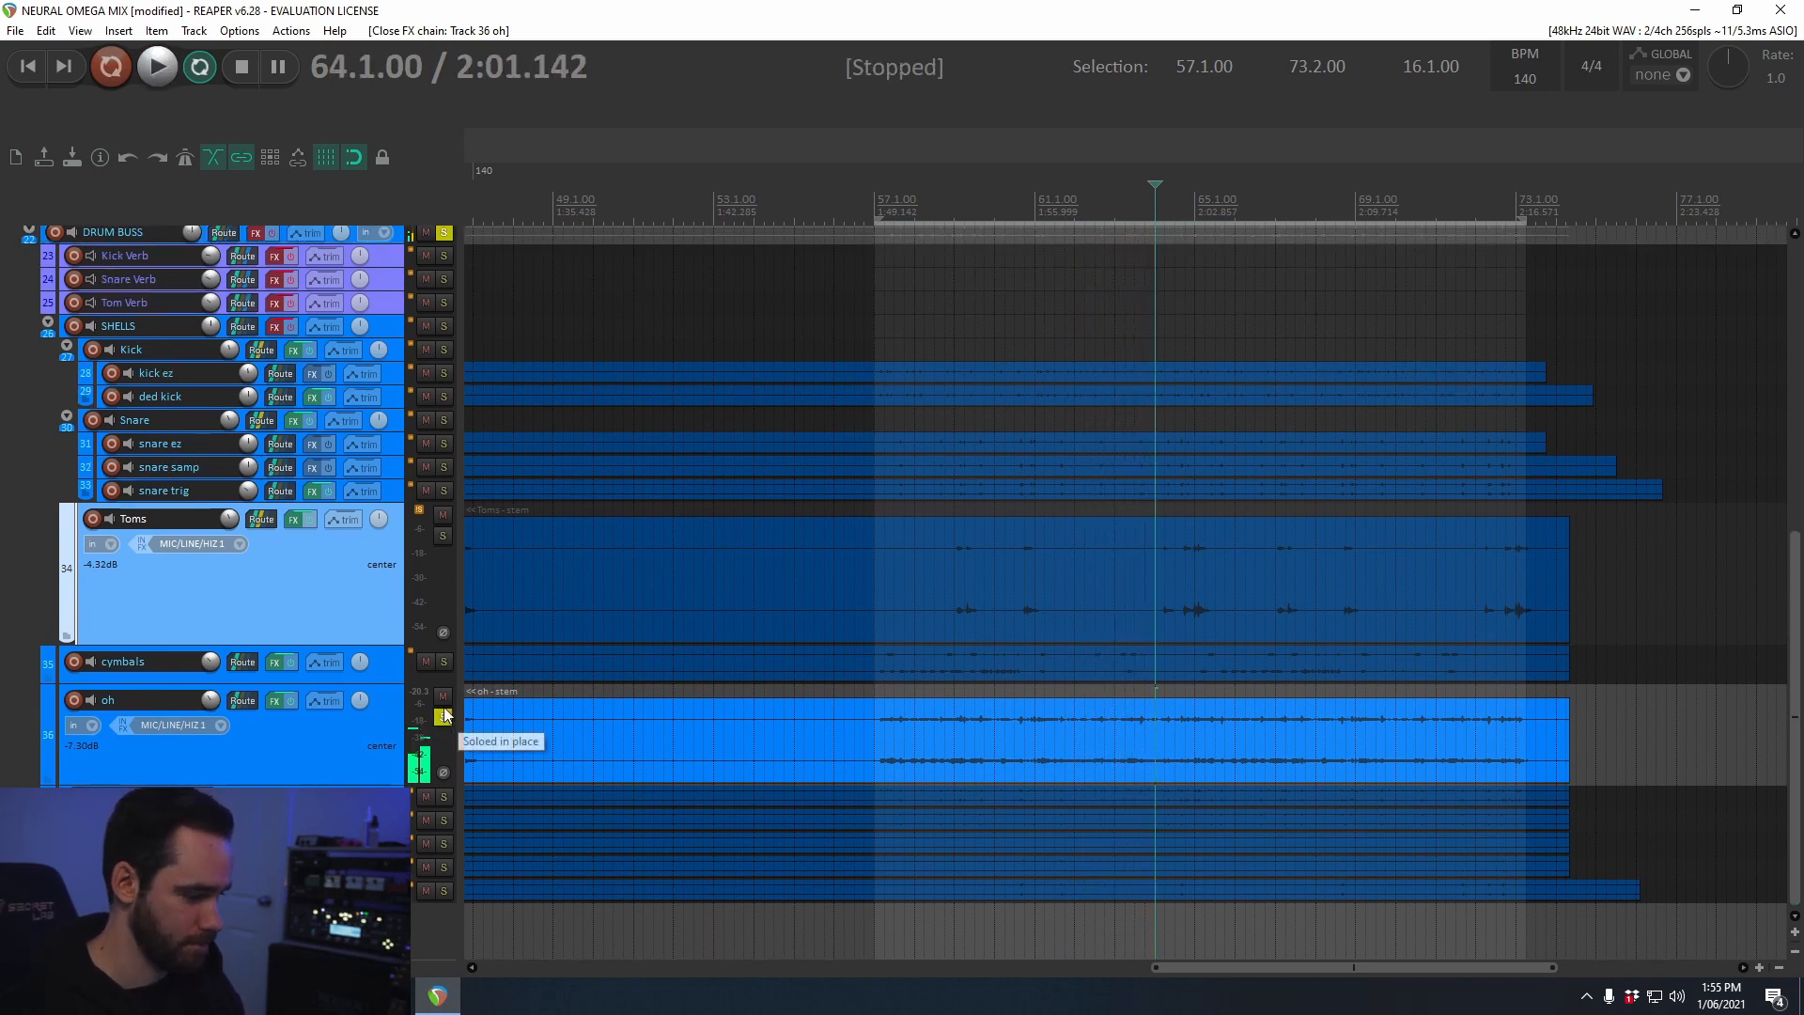
Step: Solo the cymbals together with the oh track, audition the pair, and clear both solos
left_click(445, 664)
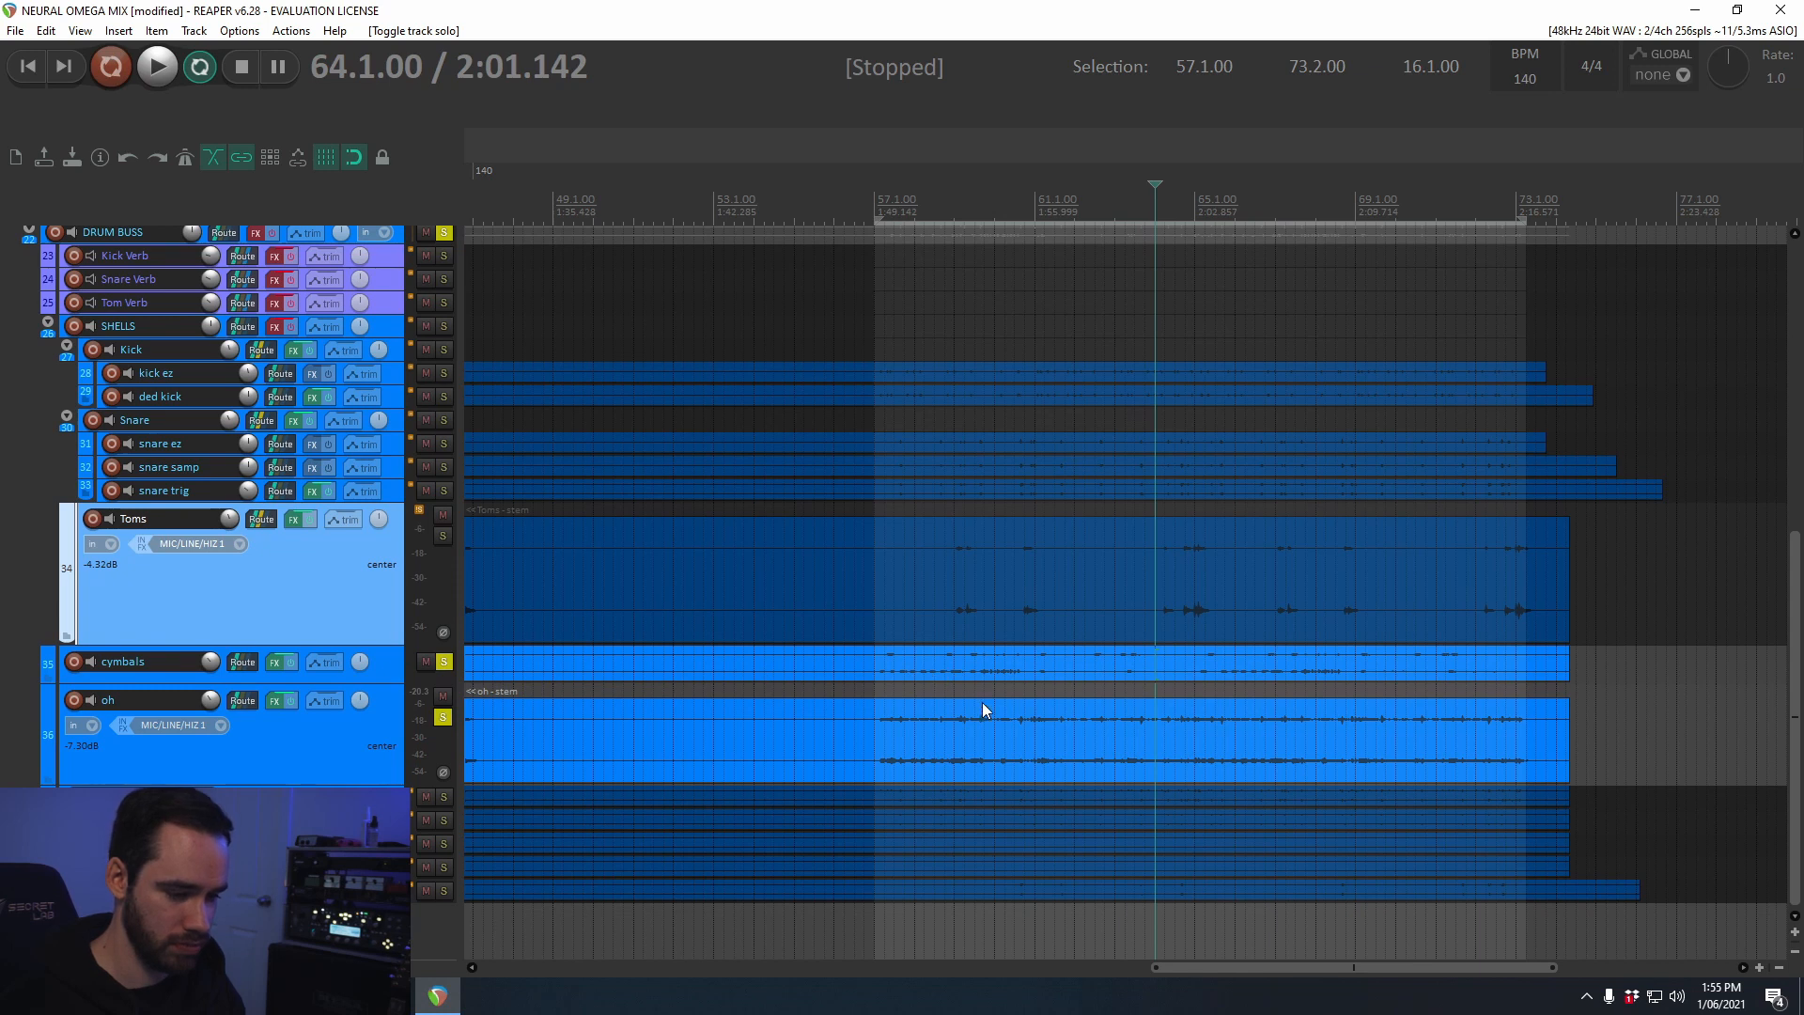
key("space")
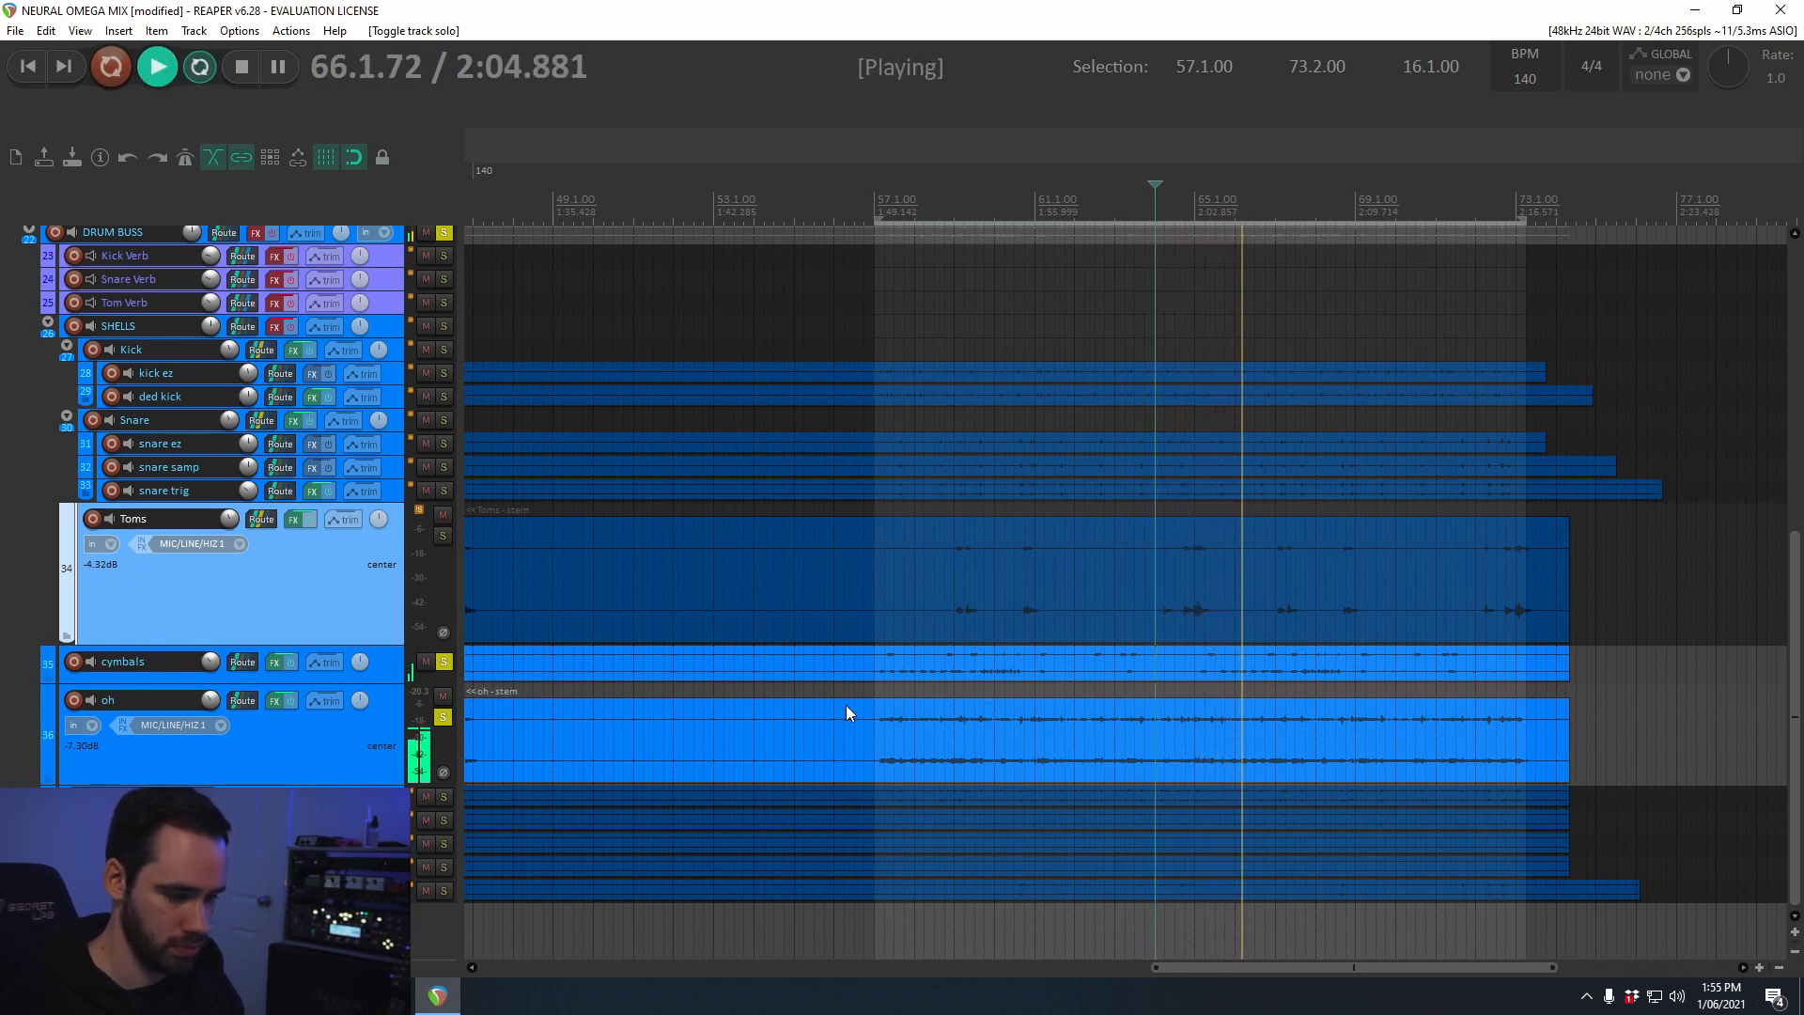
key("space")
left_click(443, 718)
left_click(444, 663)
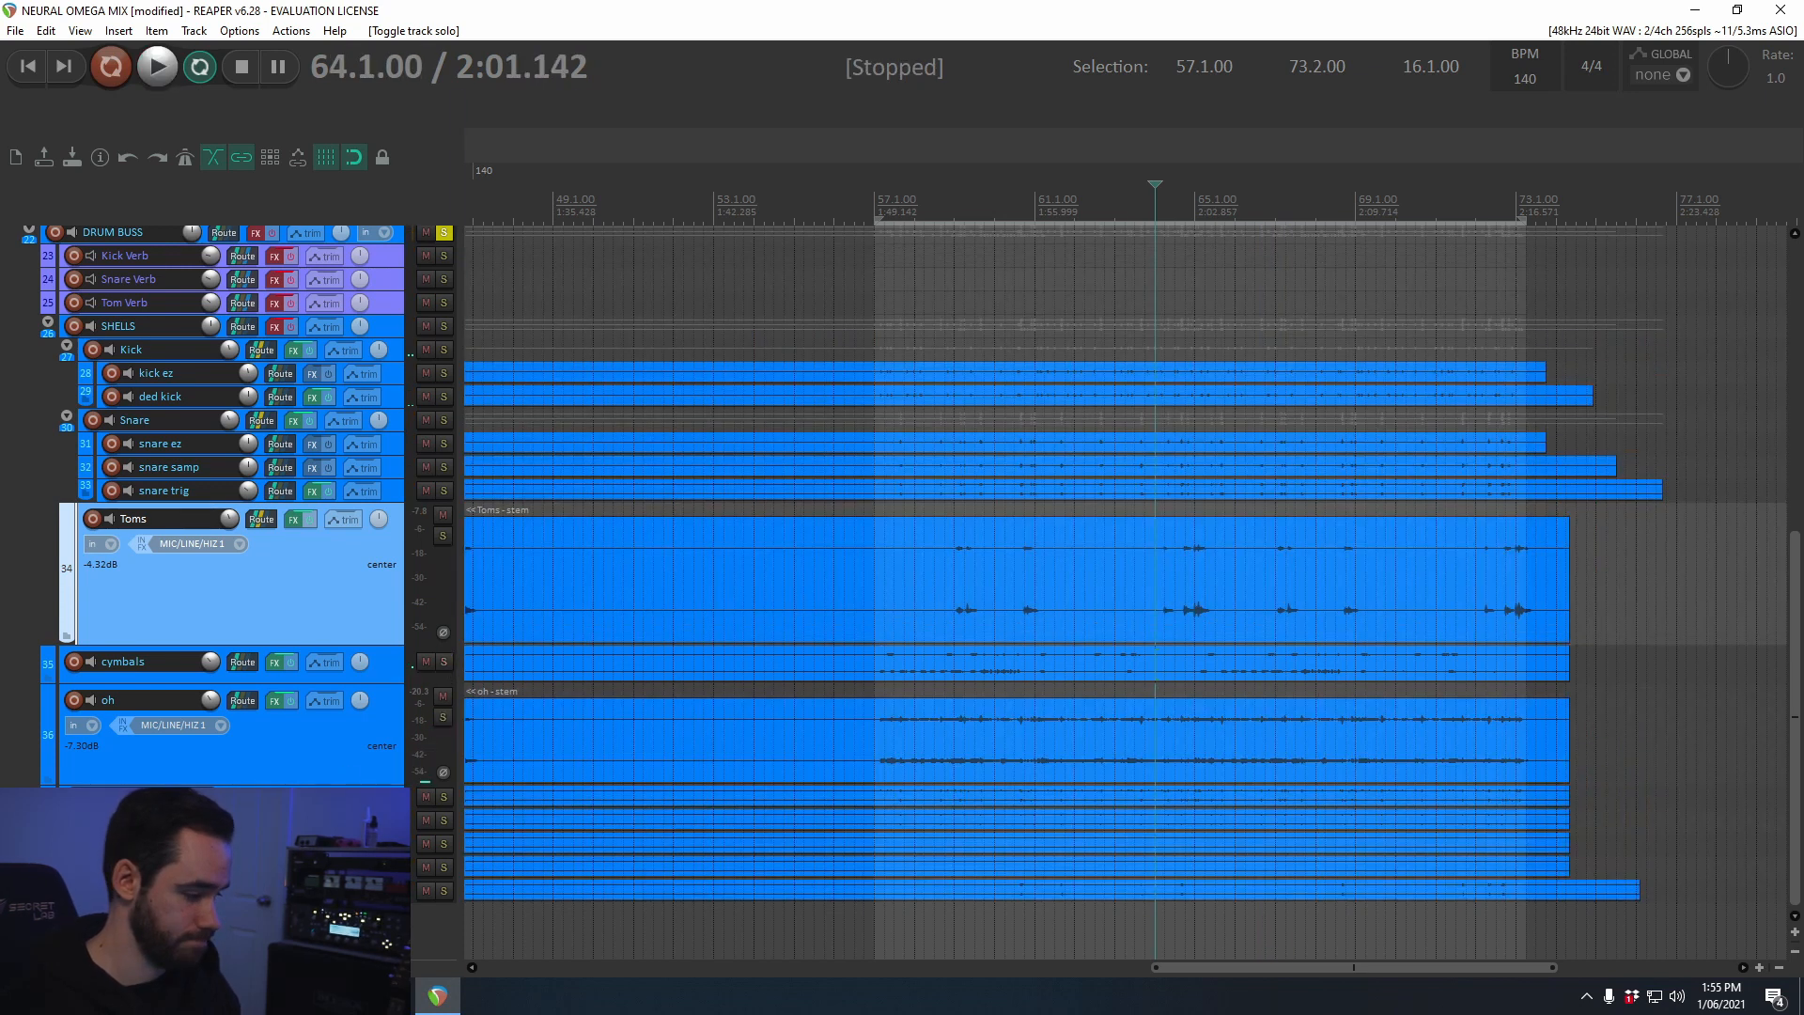
Step: Solo only the Ambience track and audition it from bar 57
left_click(451, 803)
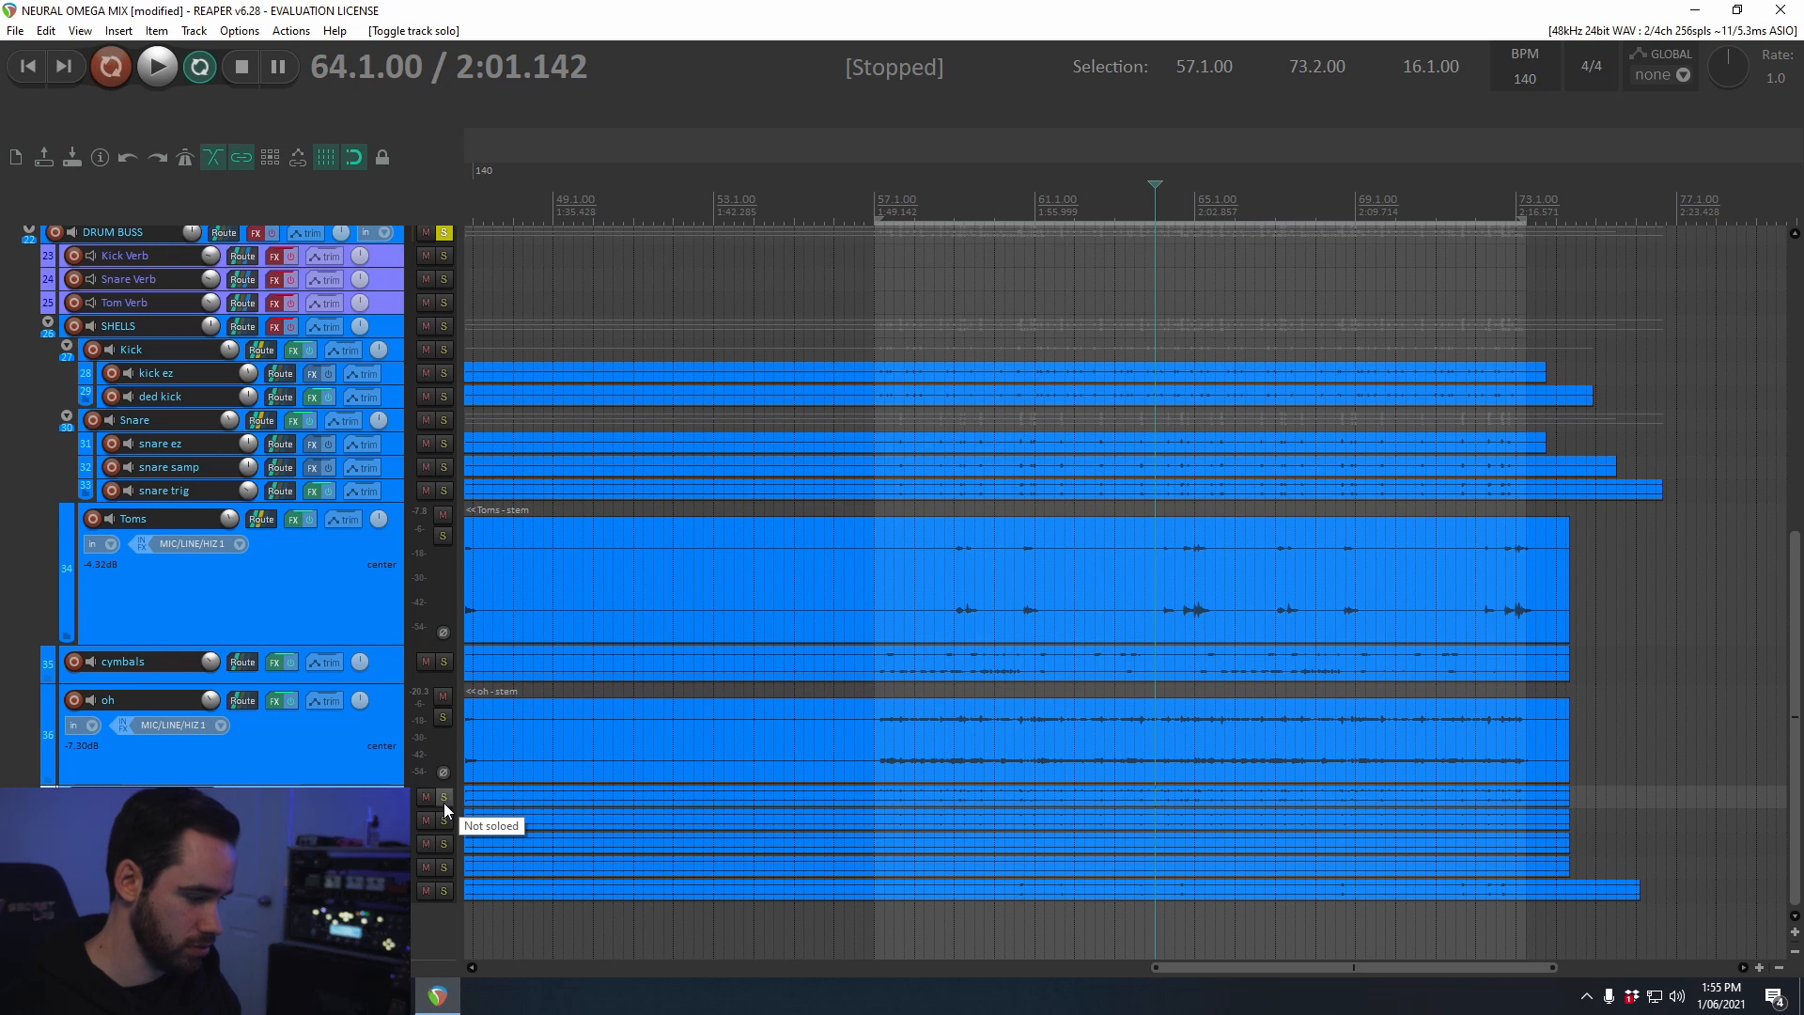
left_click(443, 801)
left_click_drag(444, 808, 443, 903)
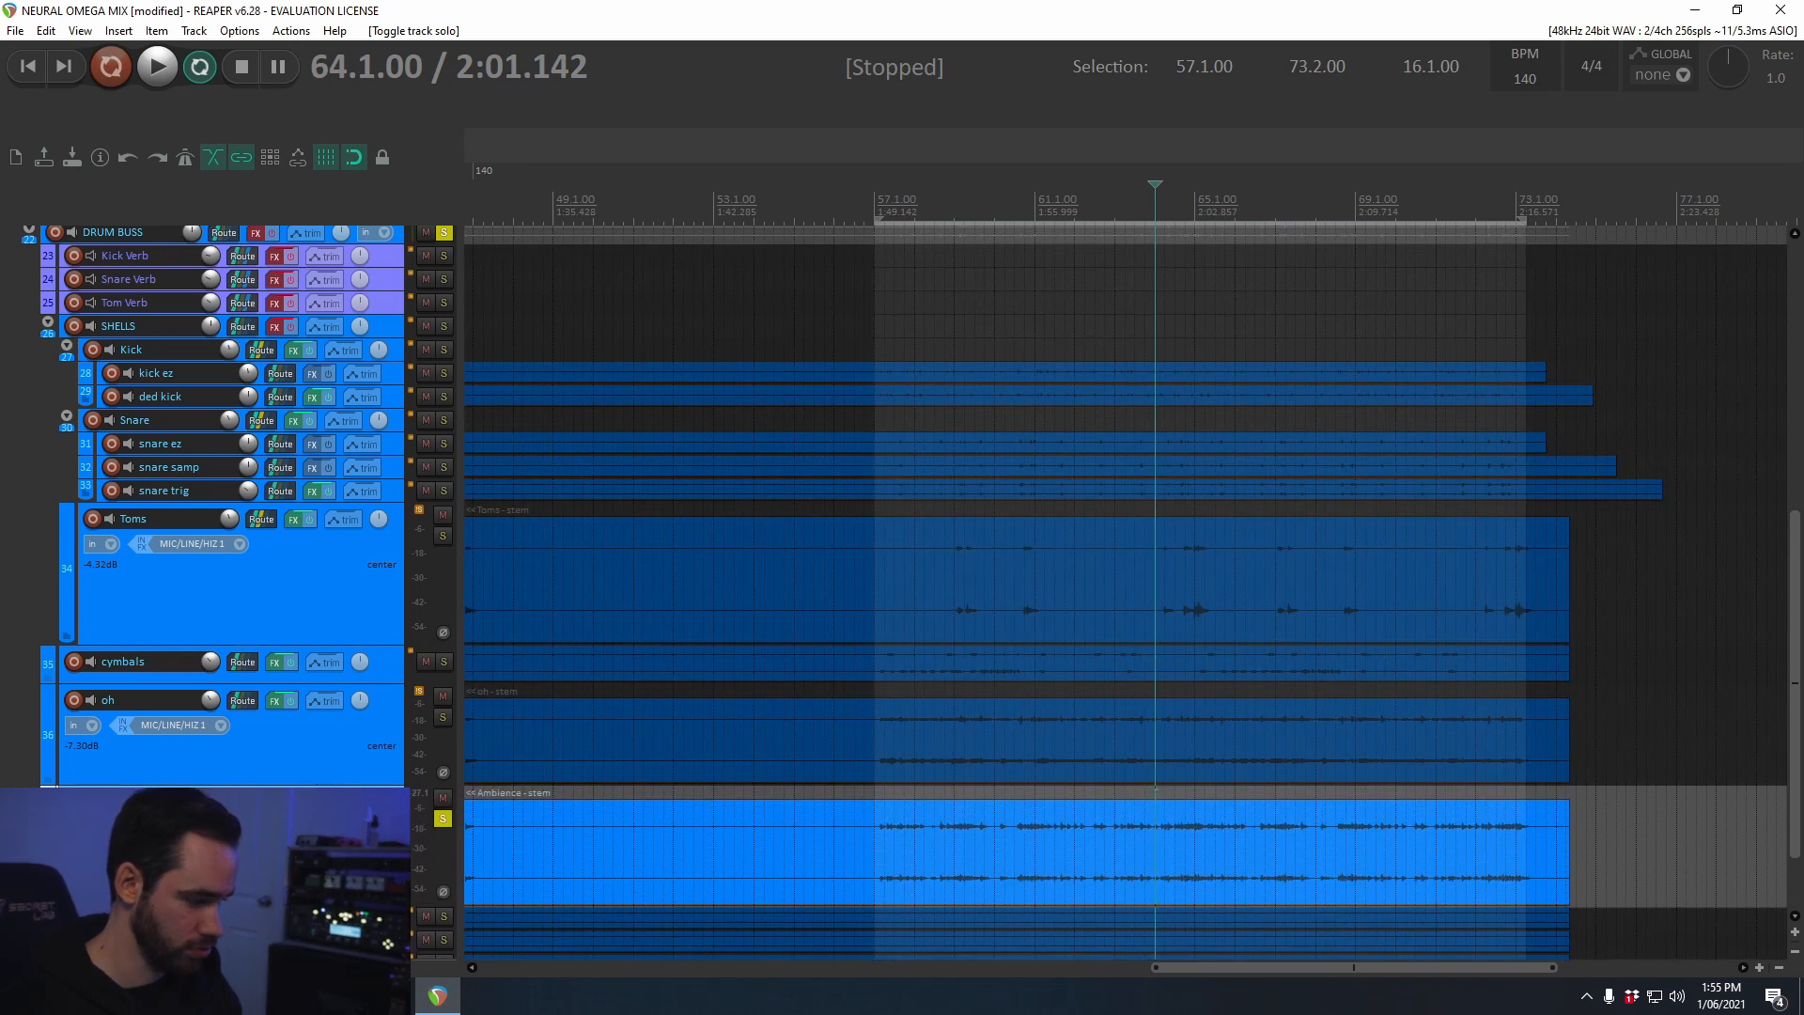
left_click(875, 793)
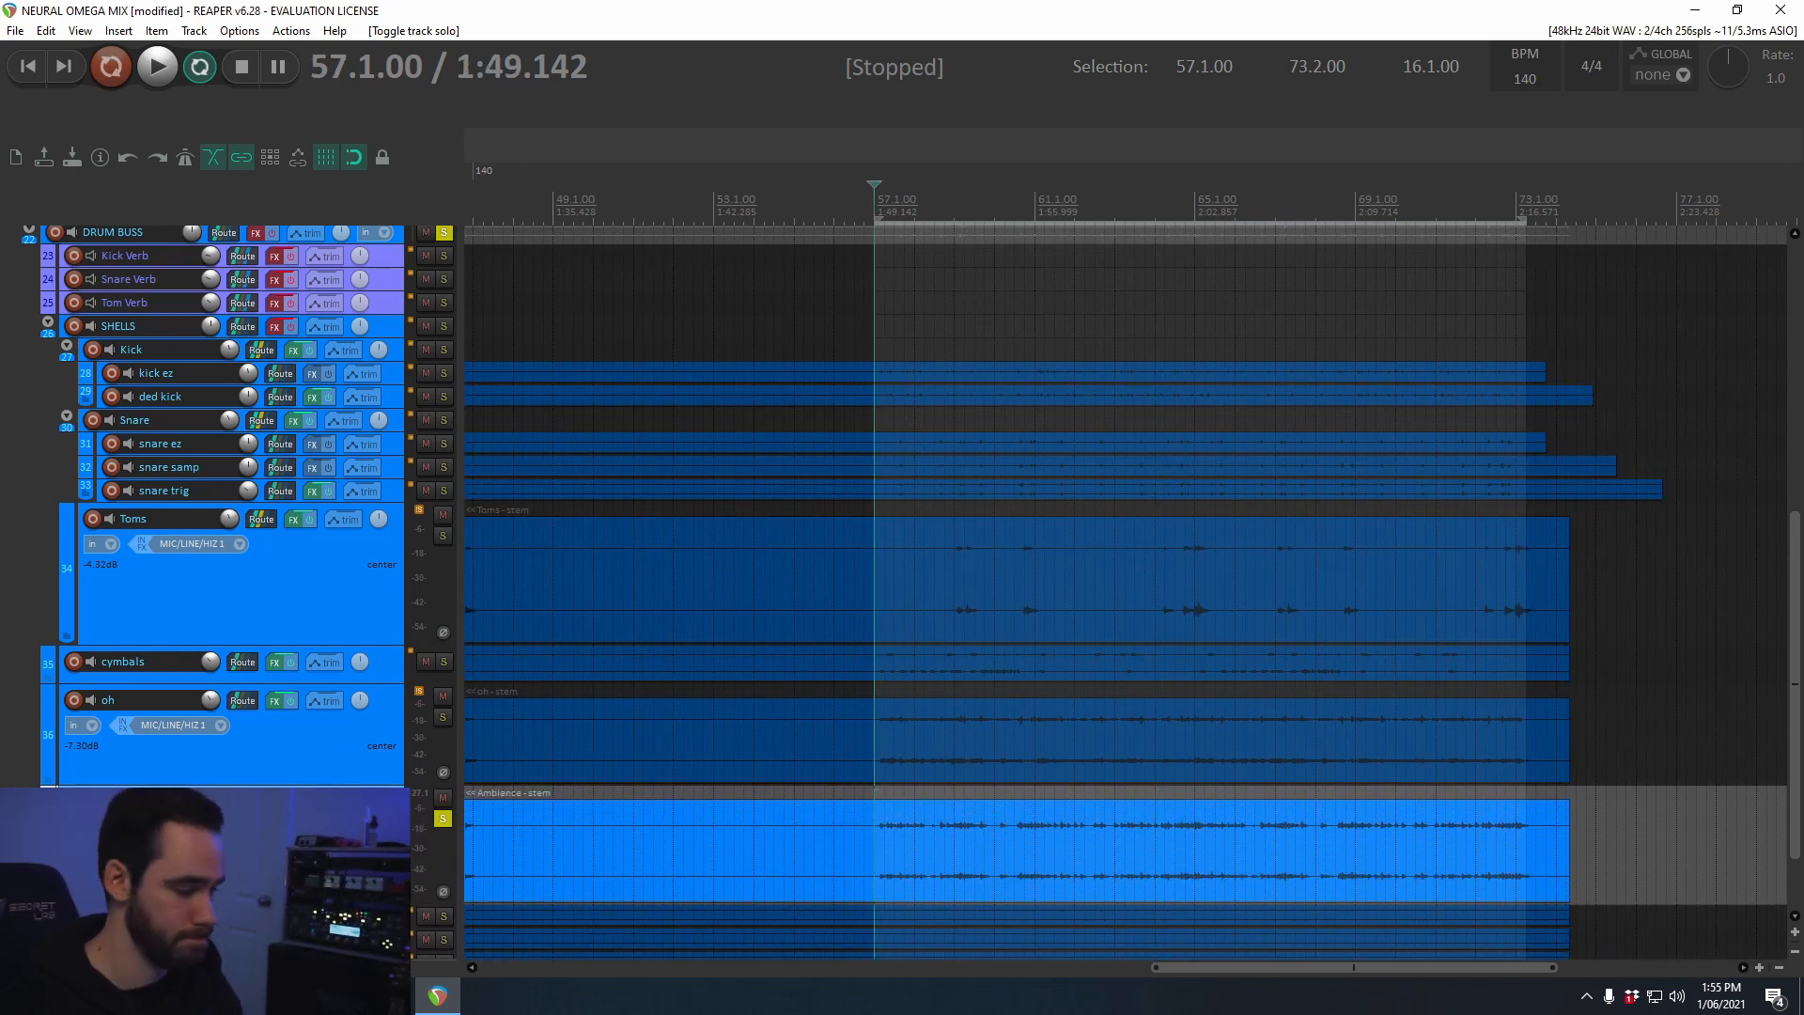
key("space")
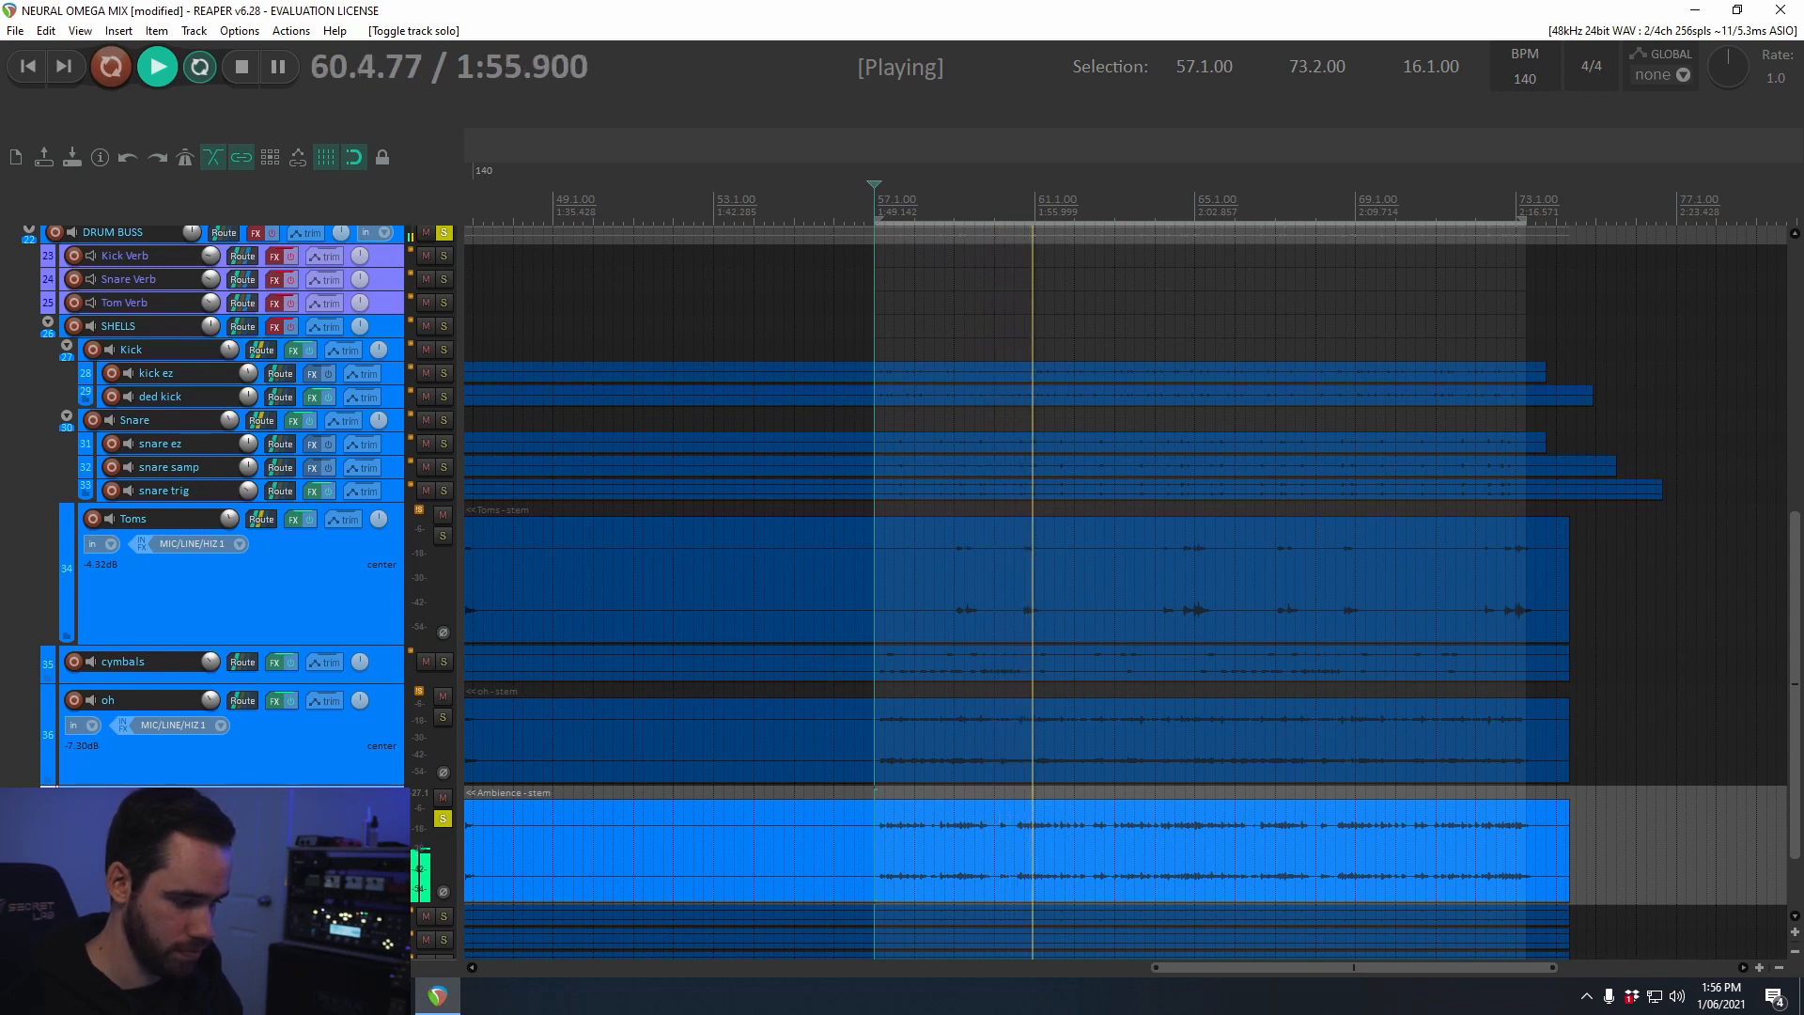
key("space")
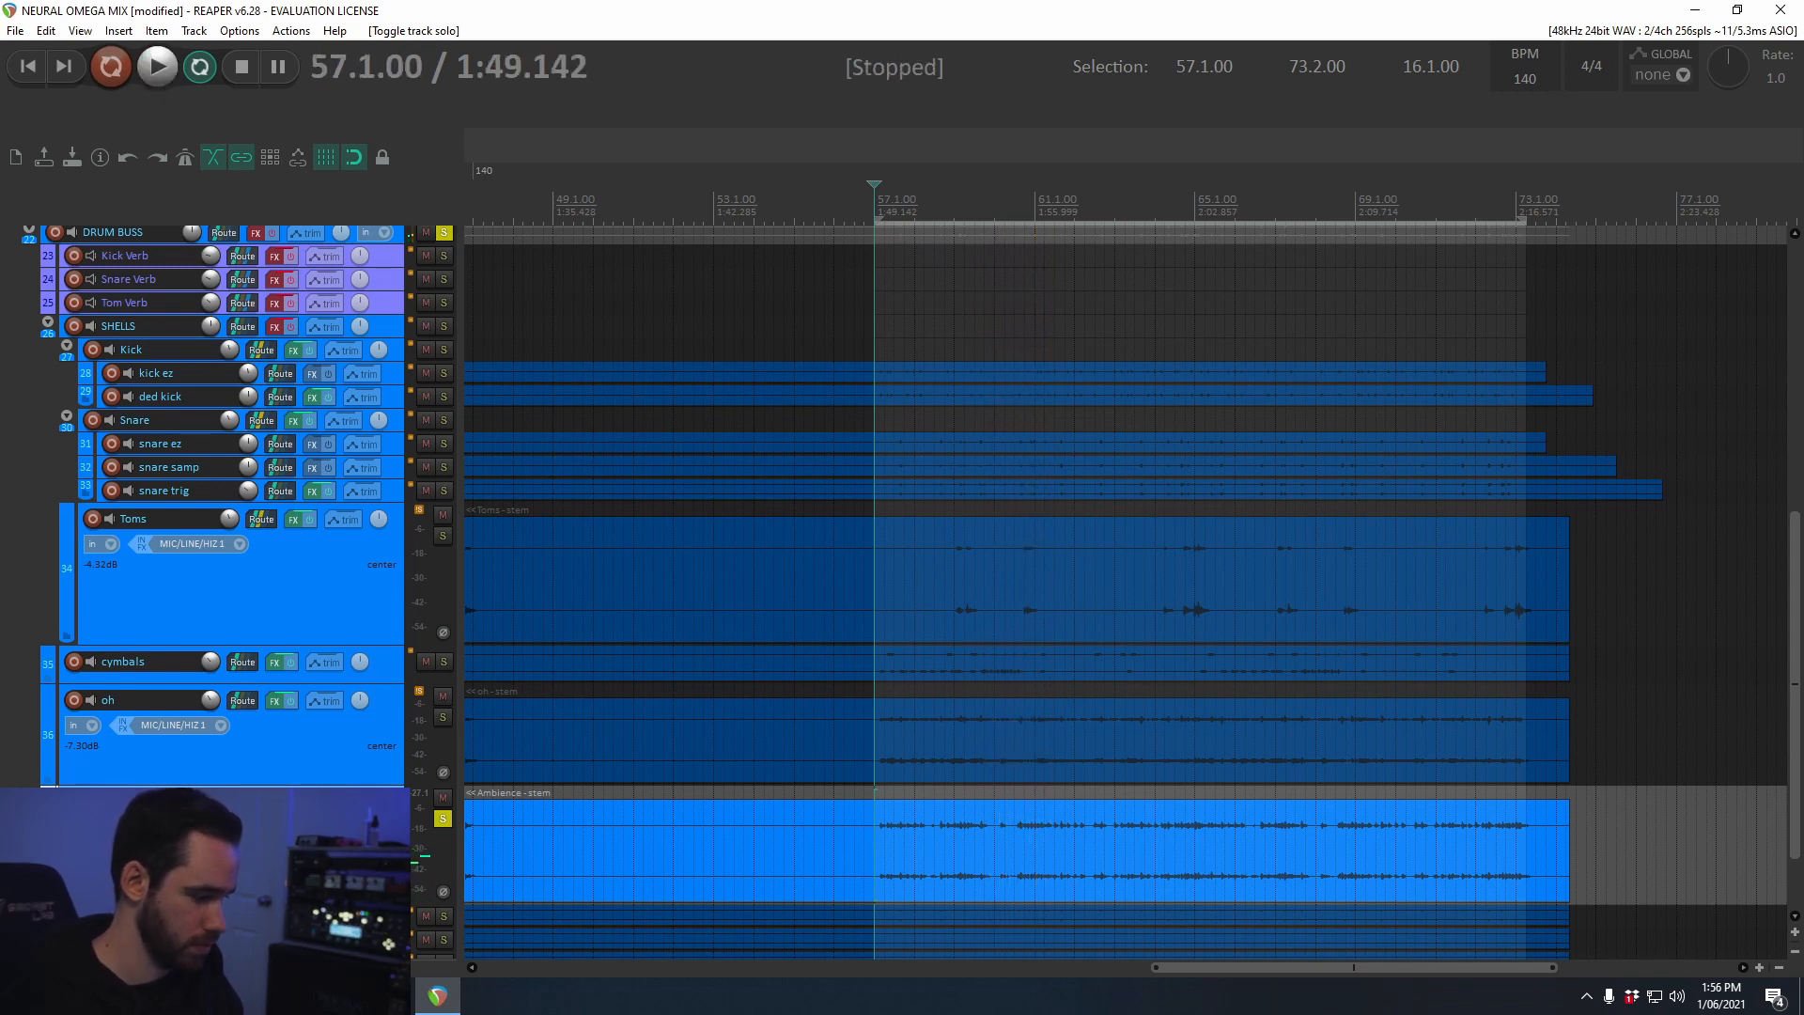
Step: Check the low-cut band of Inf EQ on the Ambience track, enable the plugin, and audition it
key("f")
left_click(291, 804)
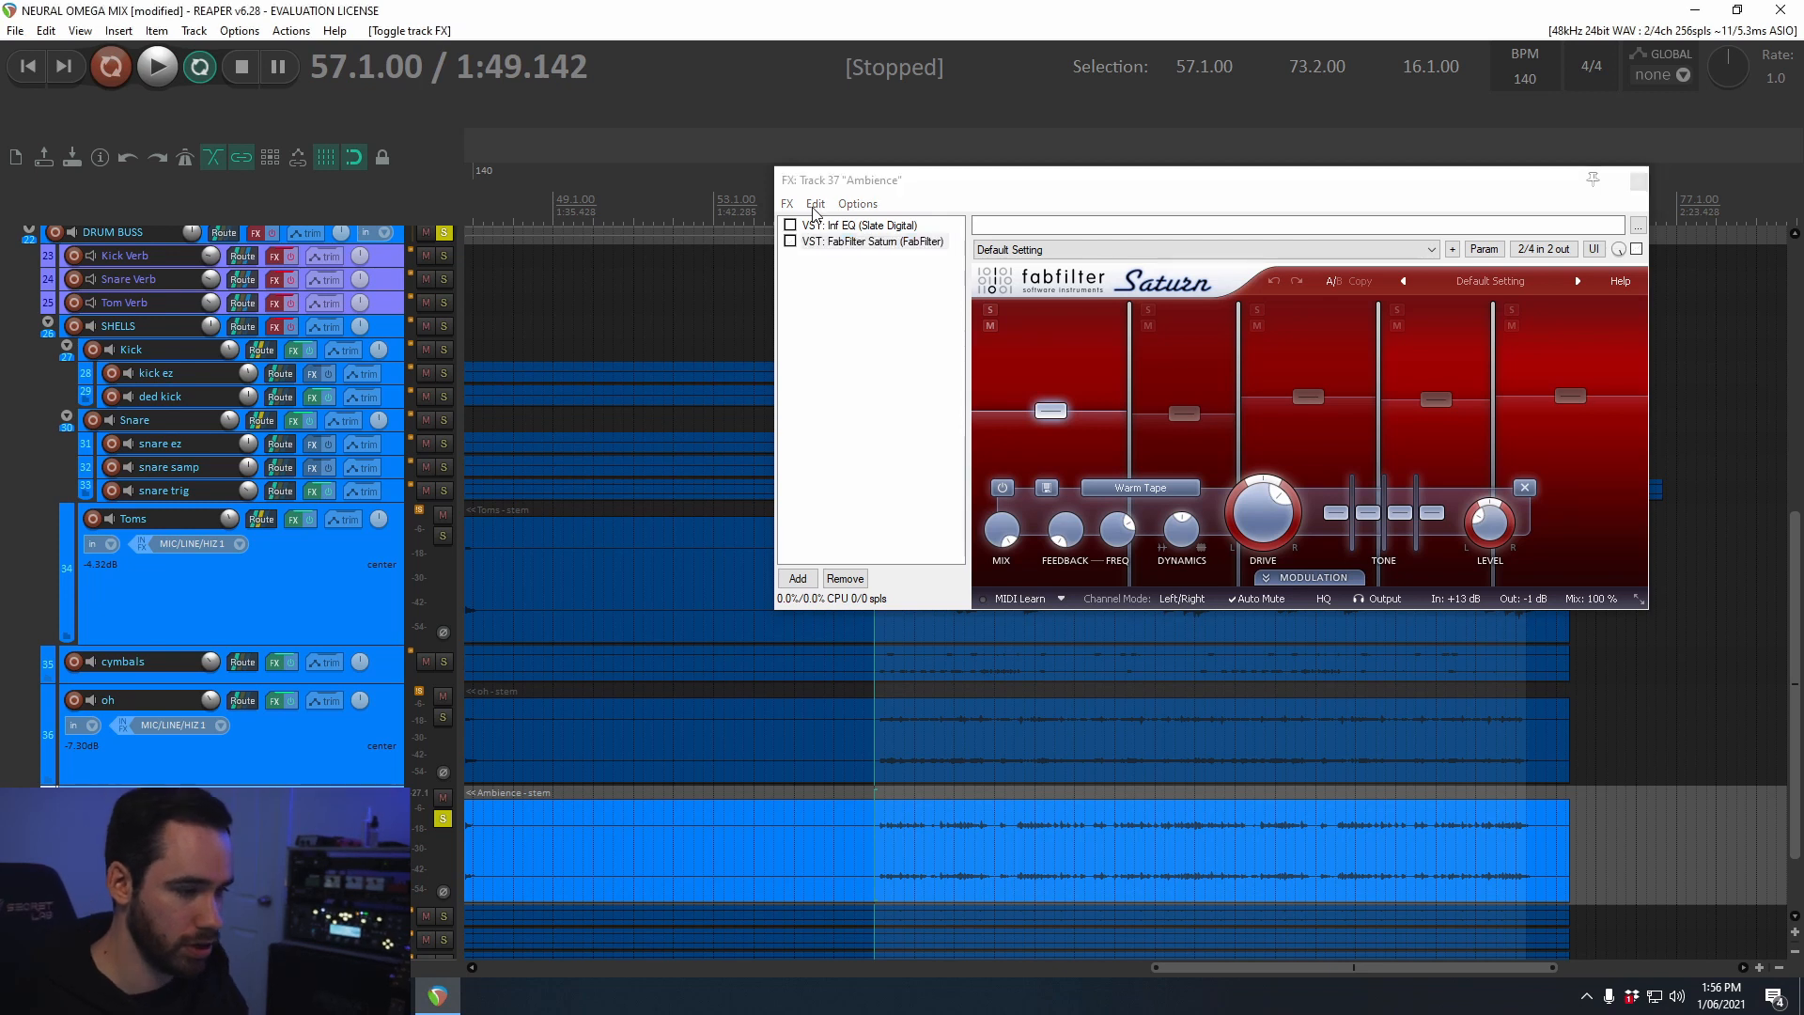
left_click(842, 228)
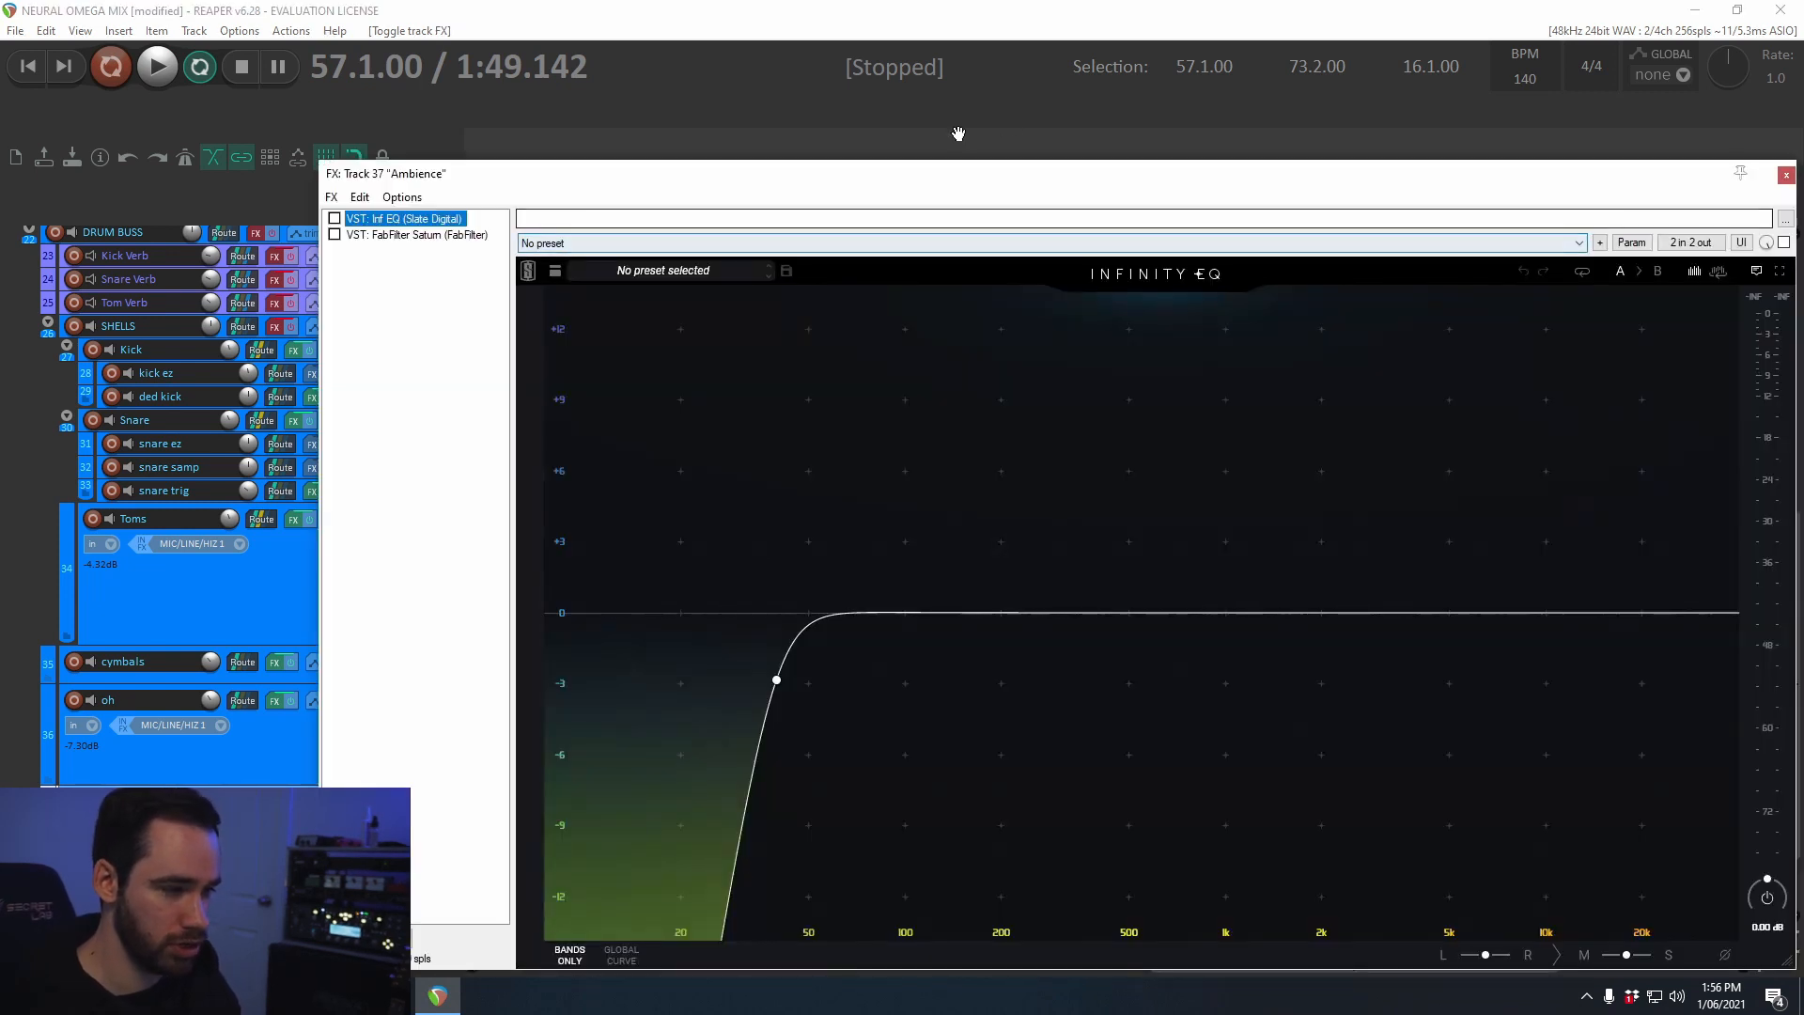
left_click(785, 678)
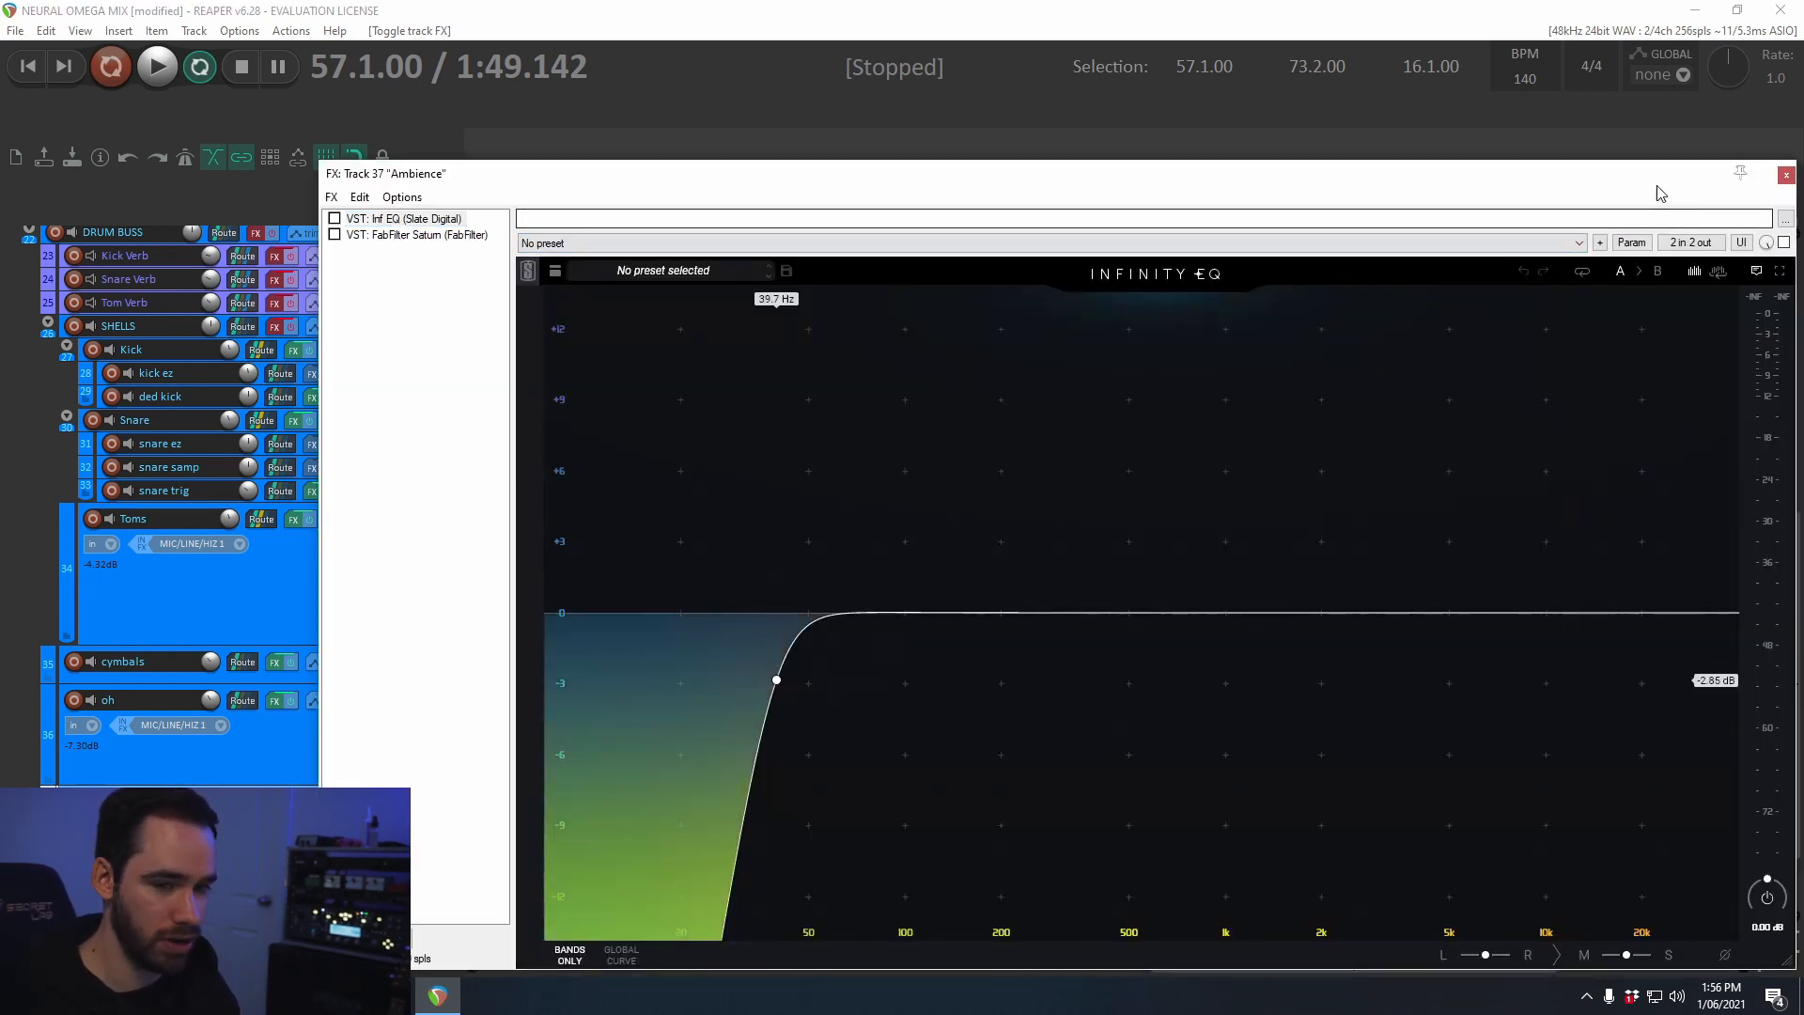
left_click(334, 220)
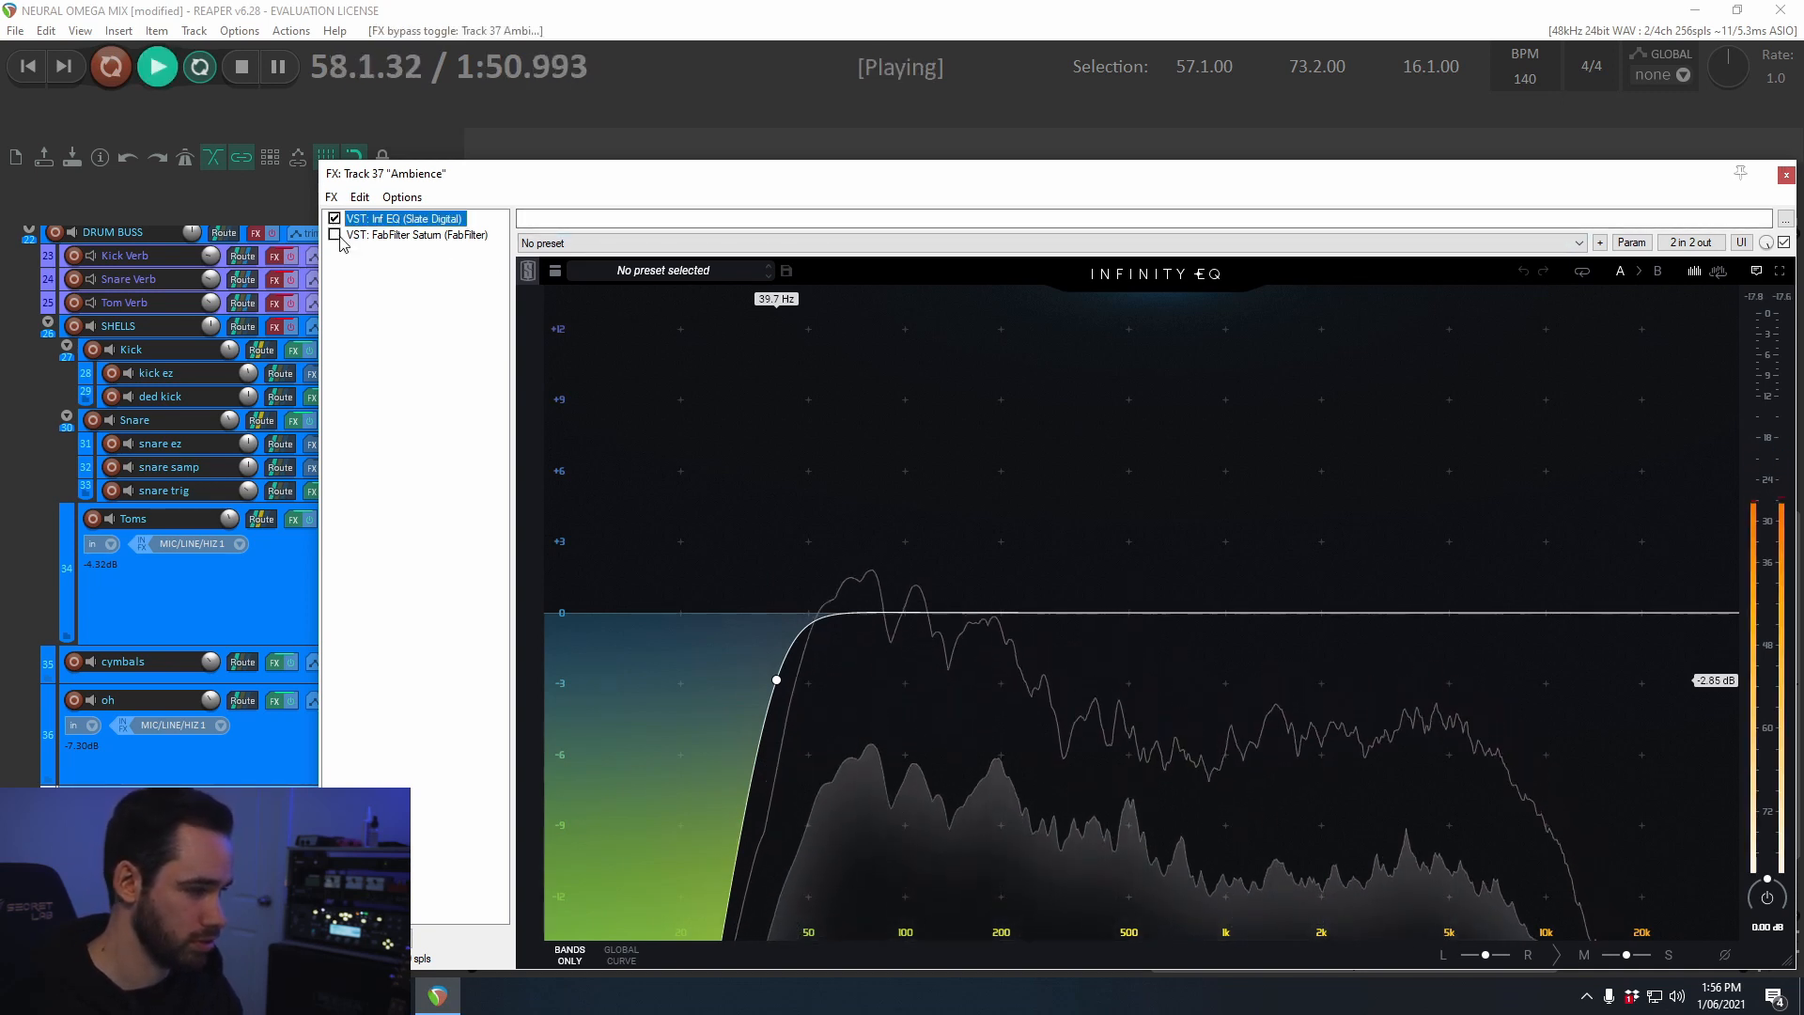
key("space")
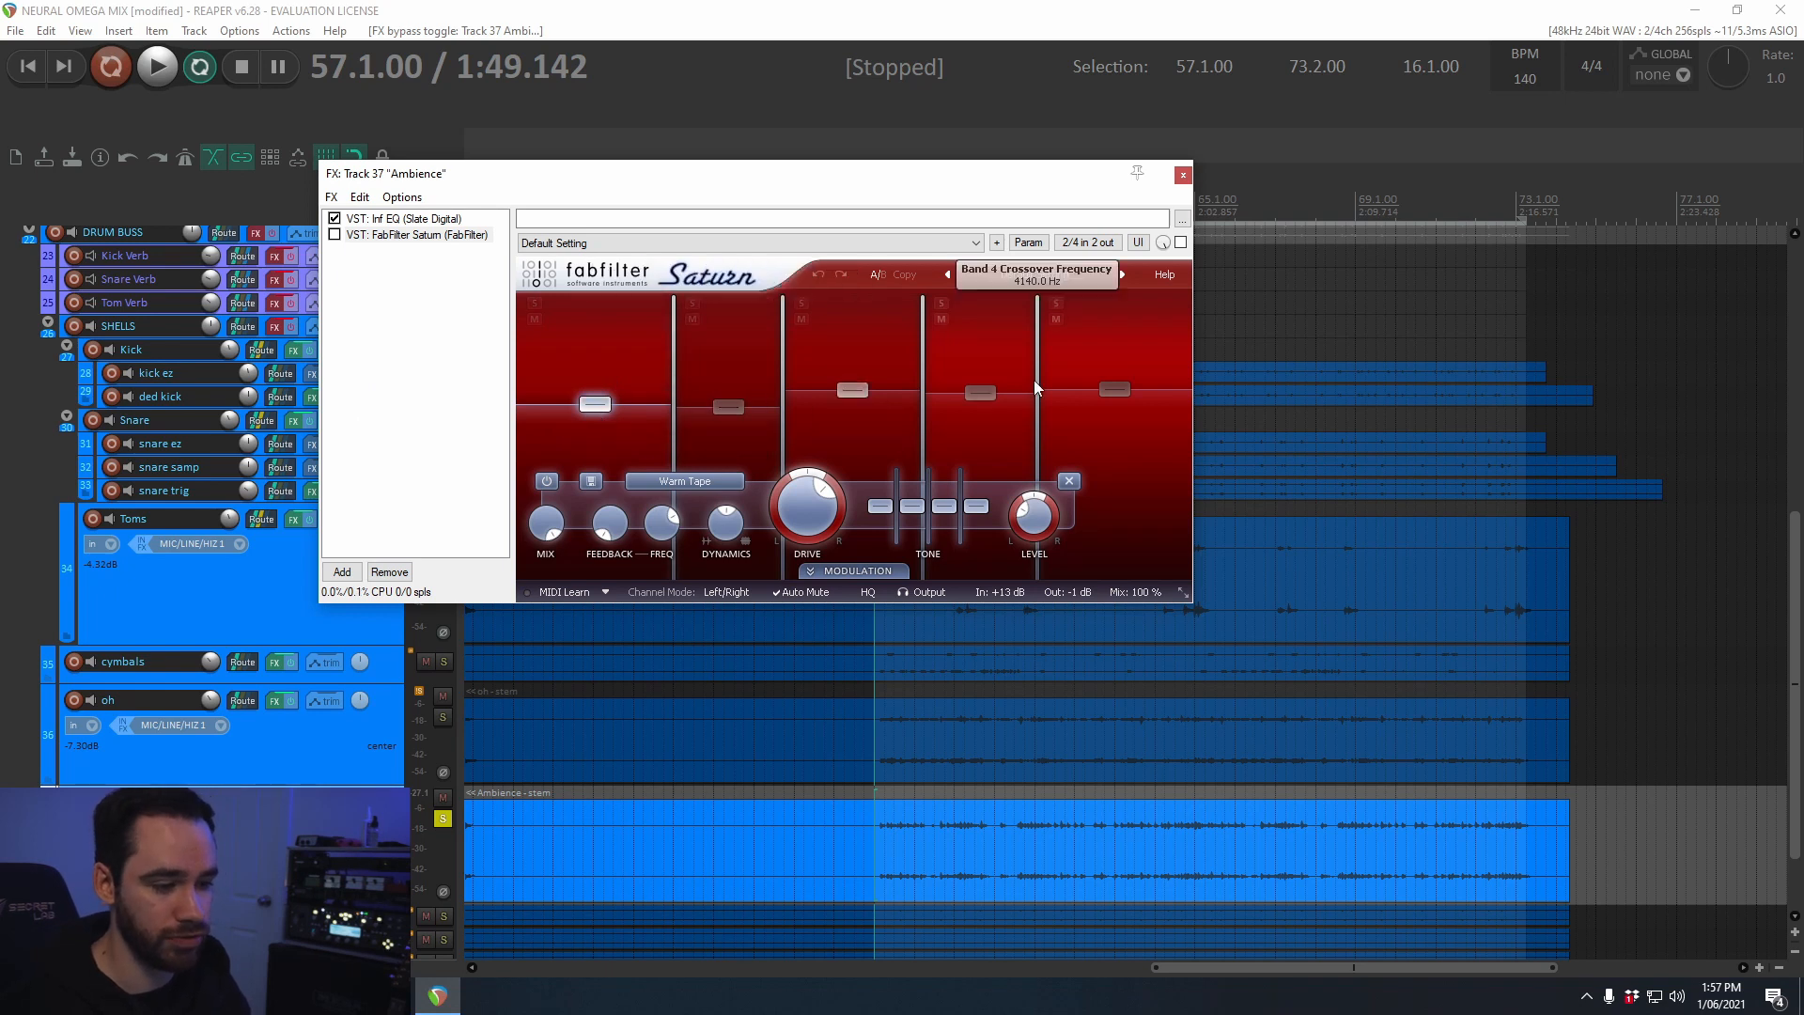
Step: Enable FabFilter Saturn on the Ambience track, audition its multiband saturation, and close the effects window
left_click(335, 235)
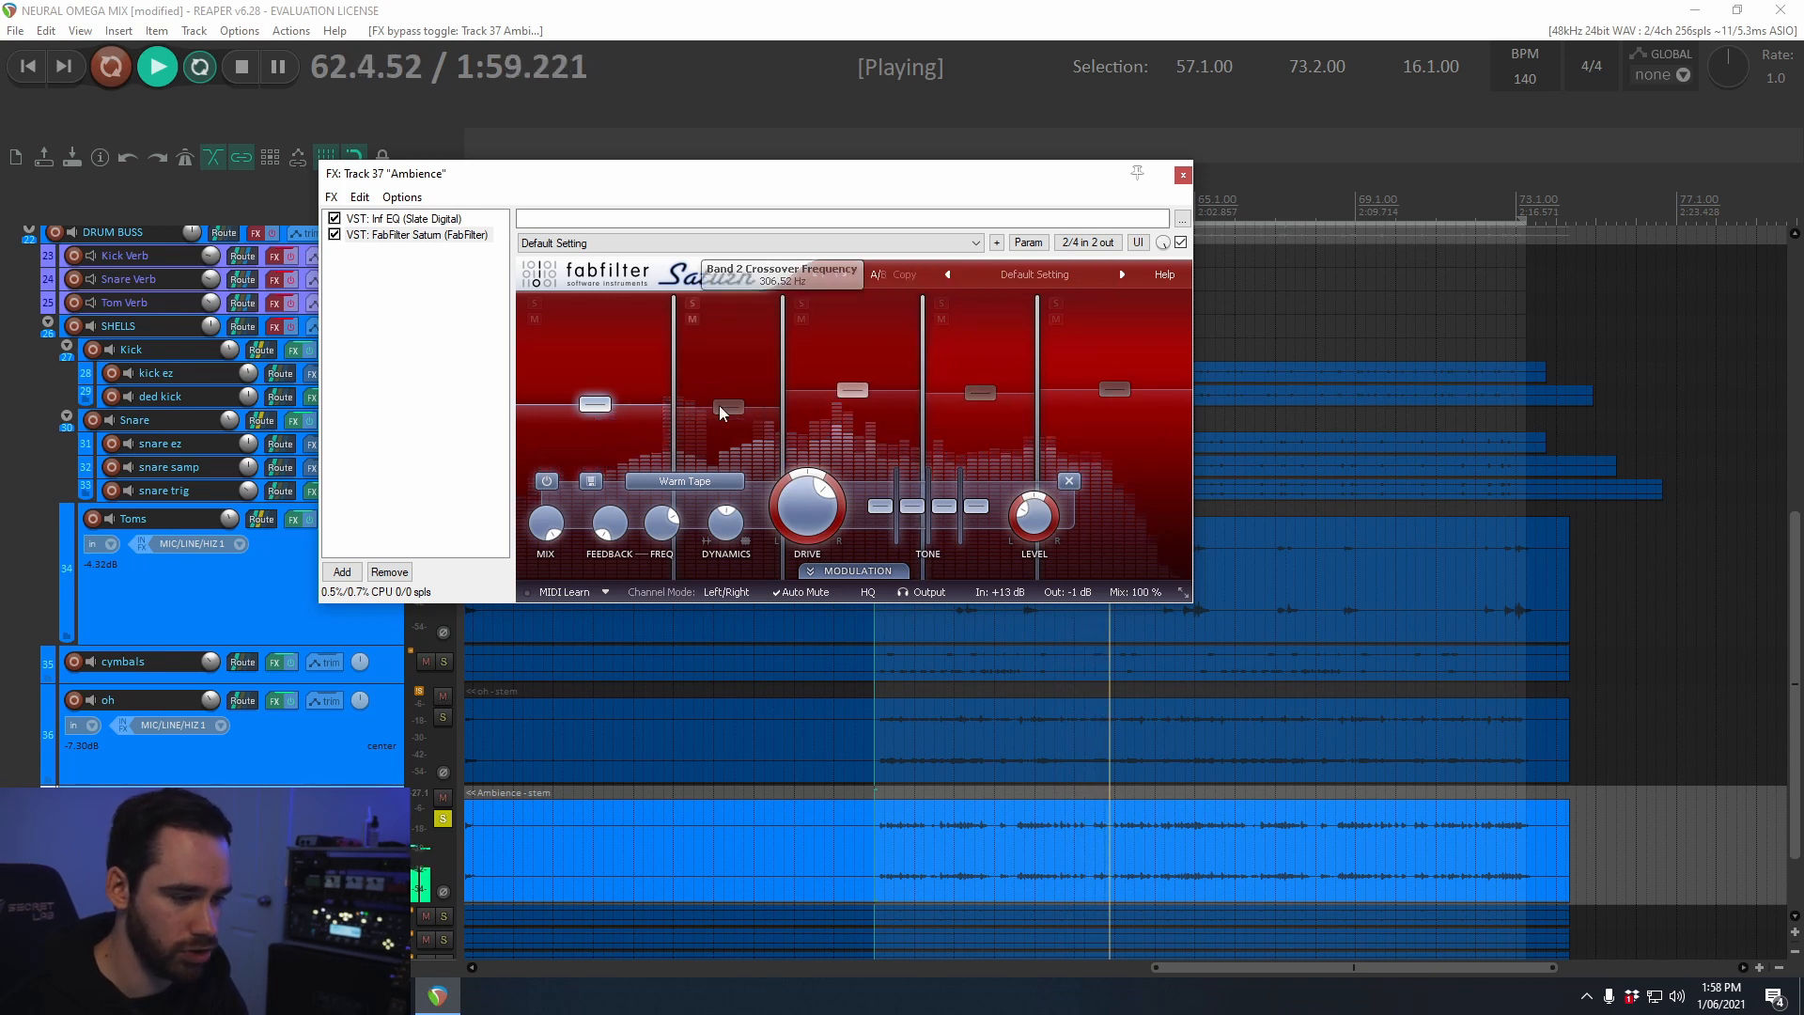
key("space")
left_click(1184, 174)
Step: Move the solo from Ambience to the Dist track, enable and check its effects chain, and audition it
scroll(409, 728, "down", 2)
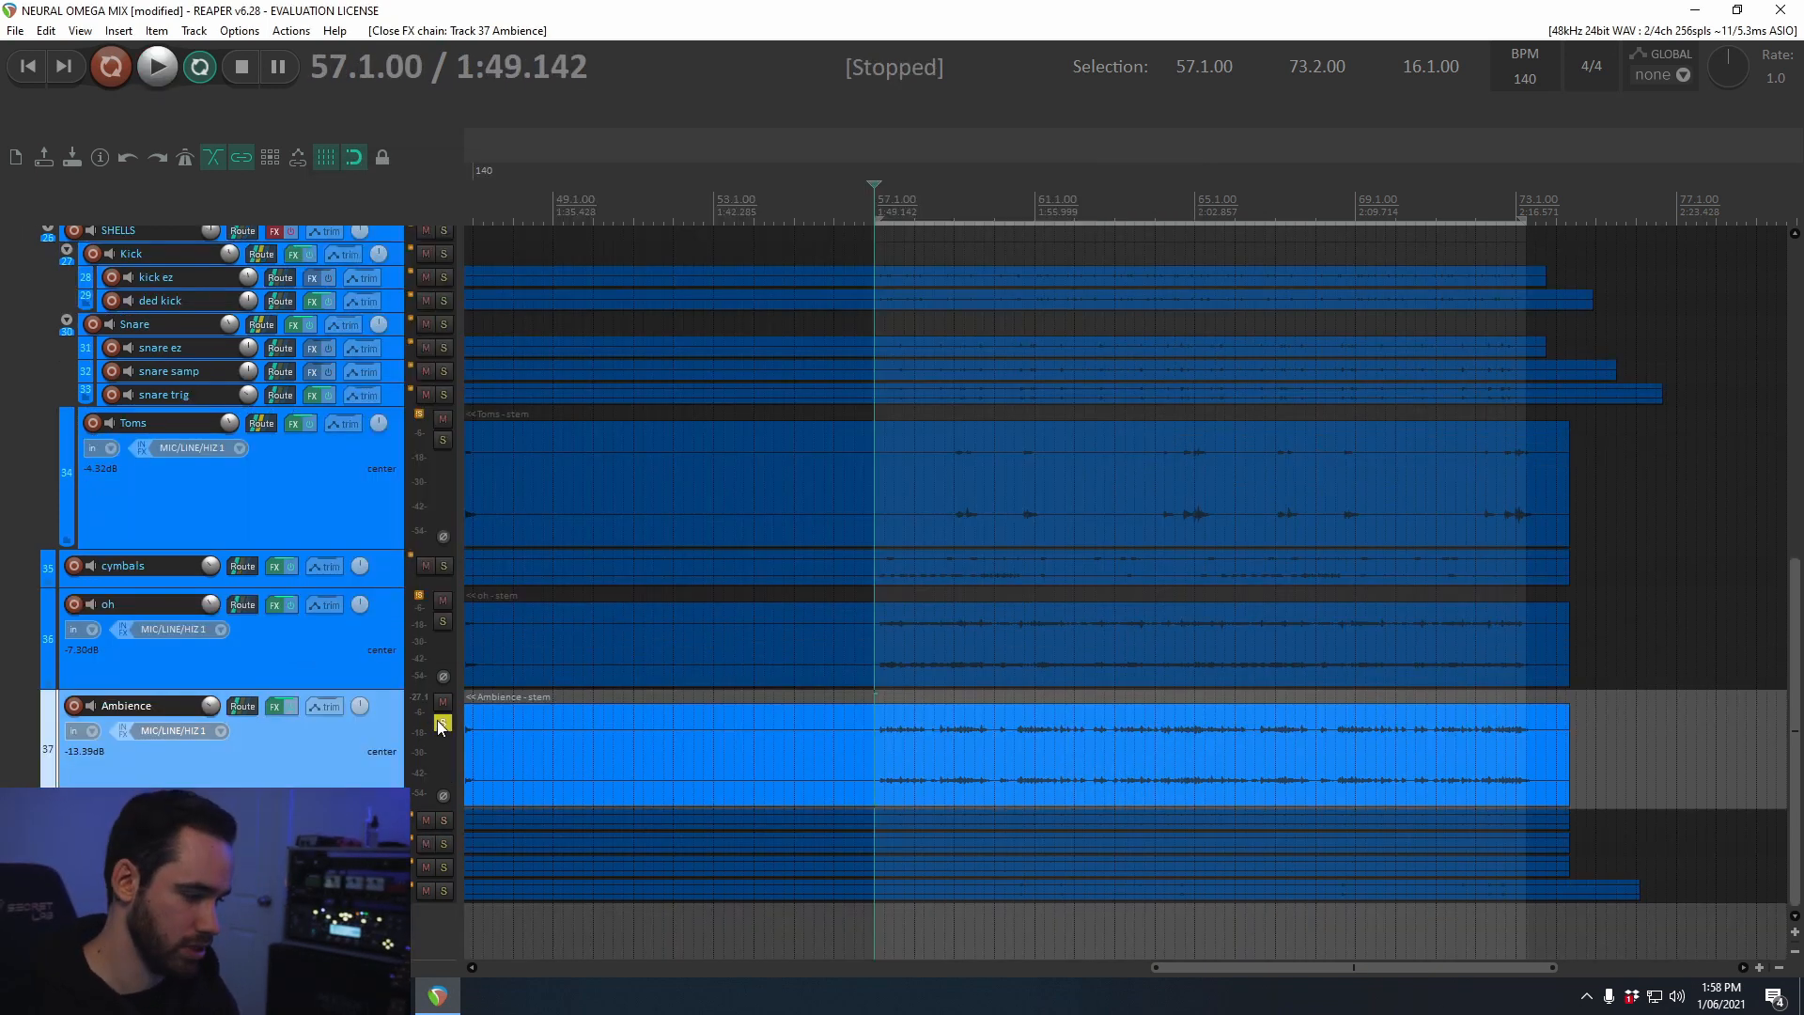
left_click(442, 723)
left_click(278, 820)
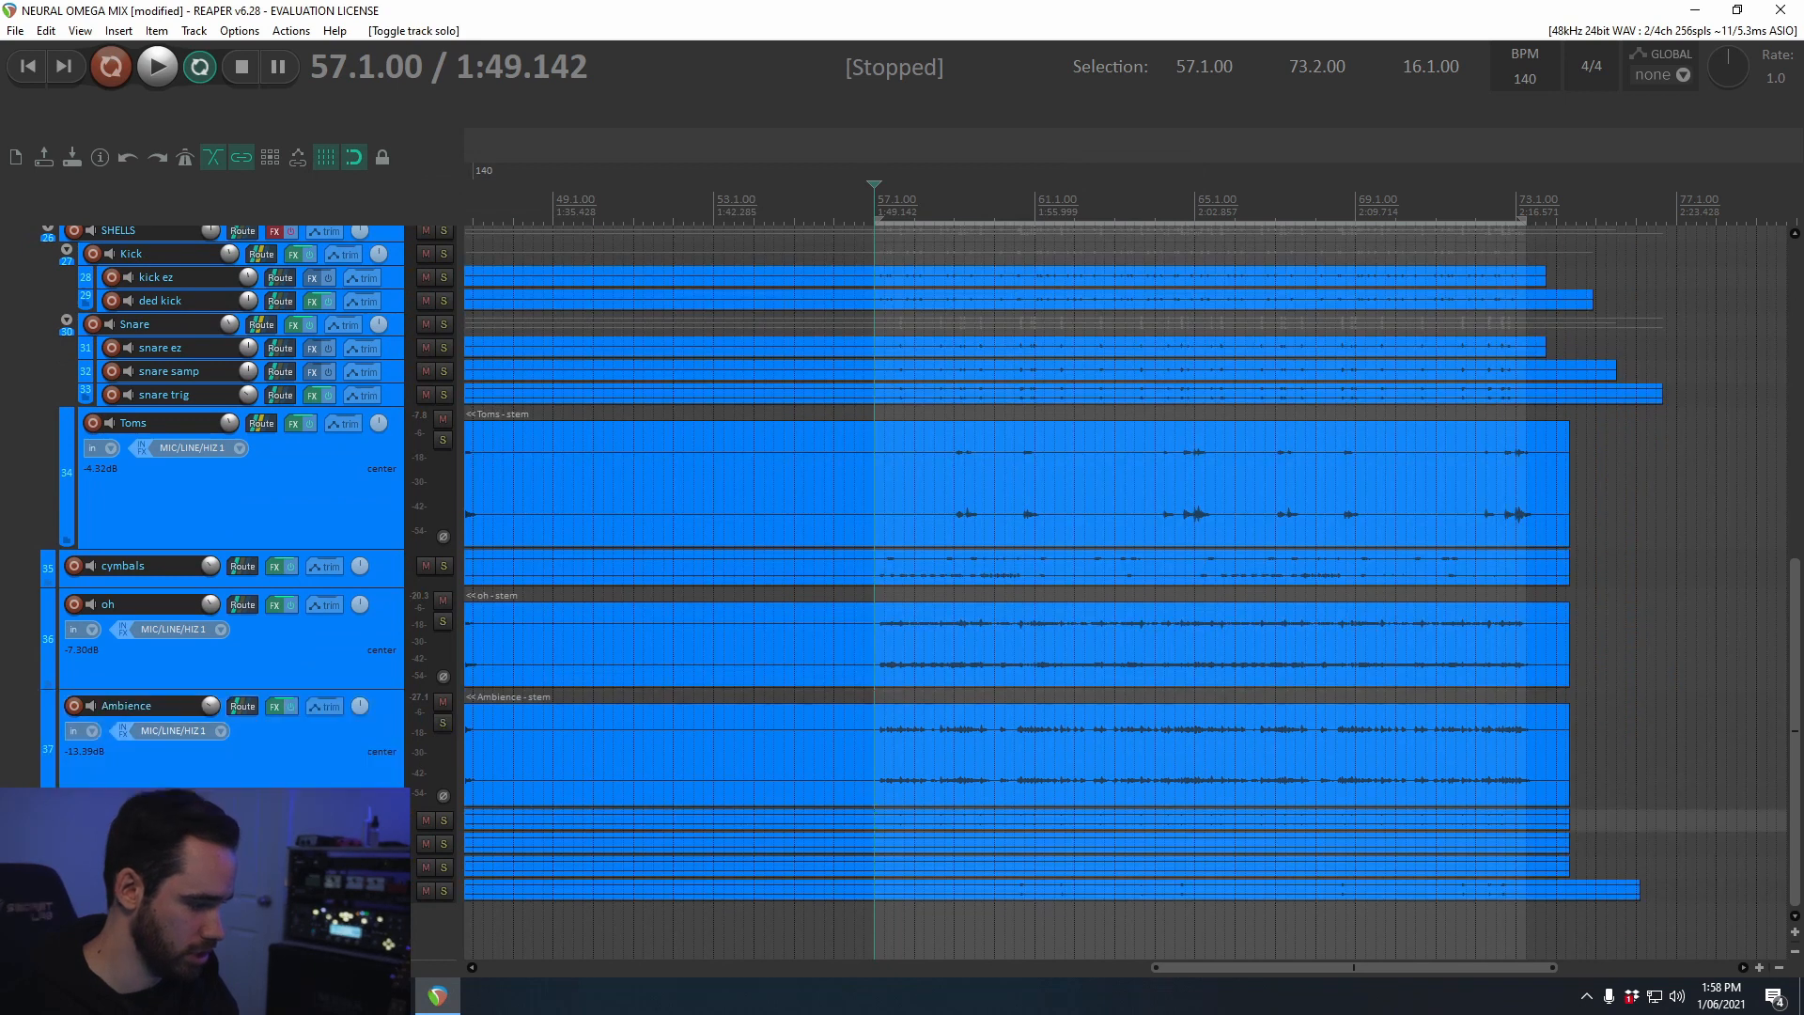
left_click(444, 822)
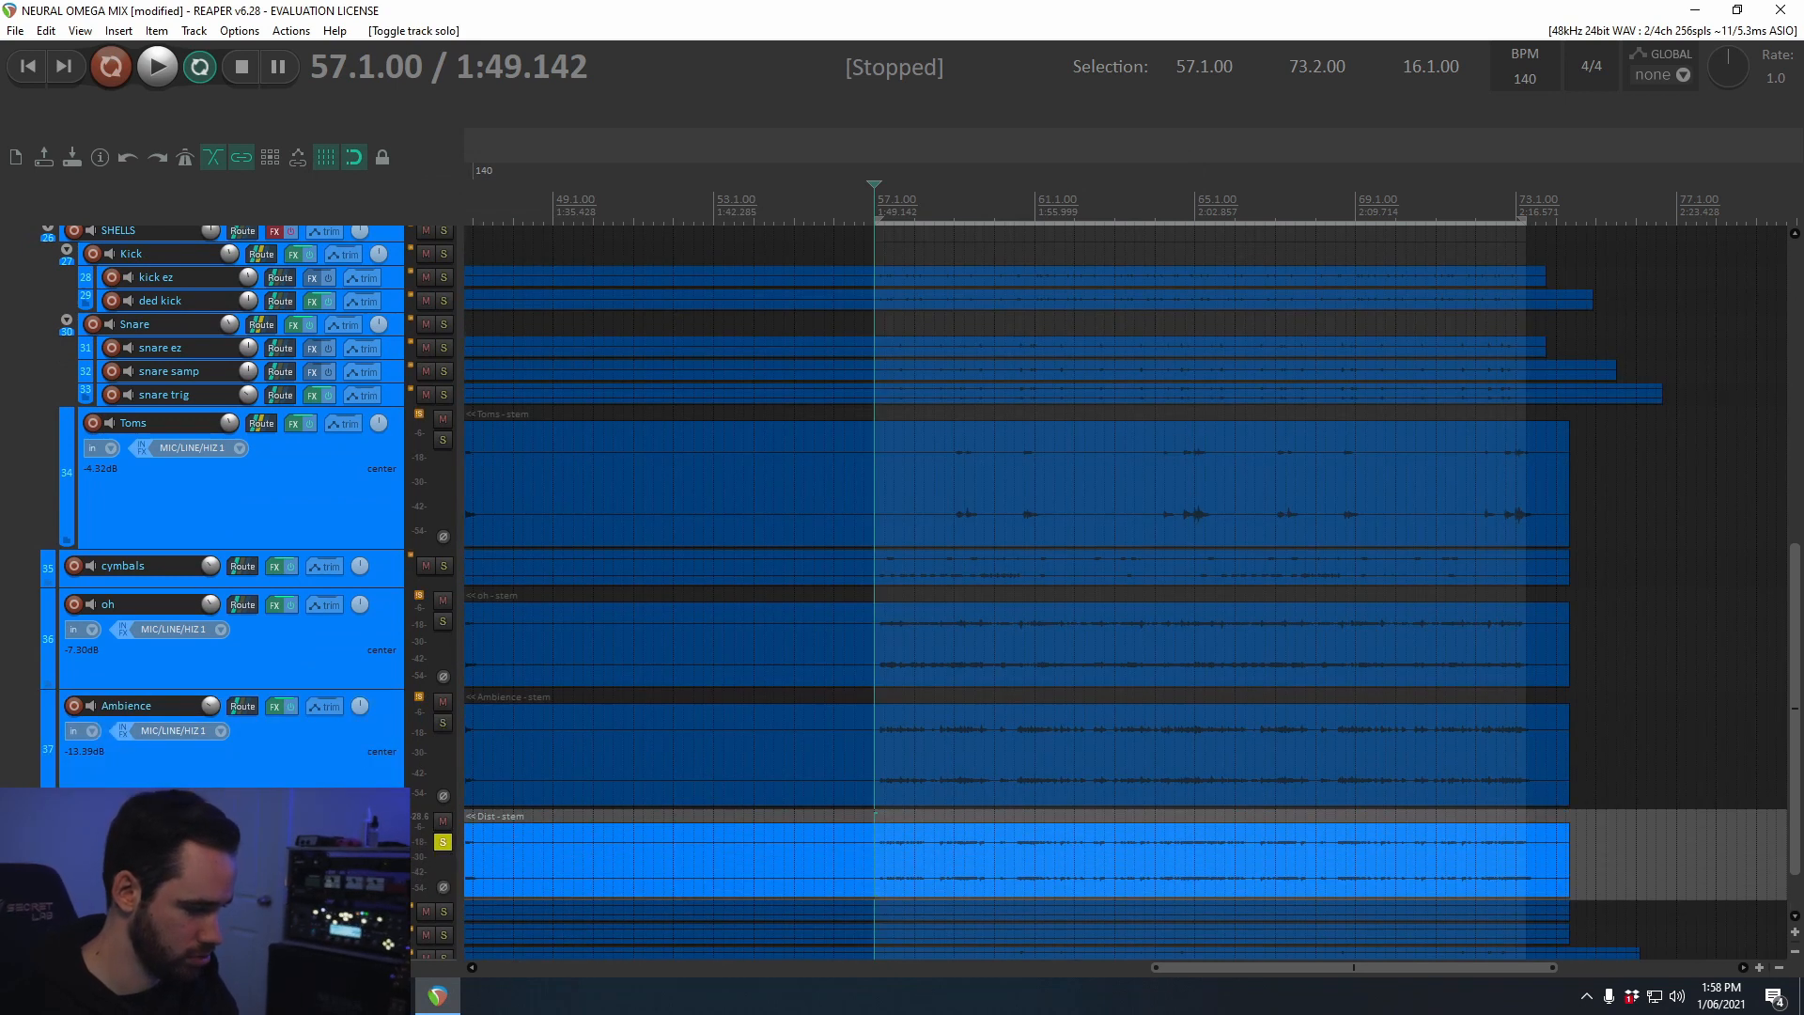
left_click(274, 825)
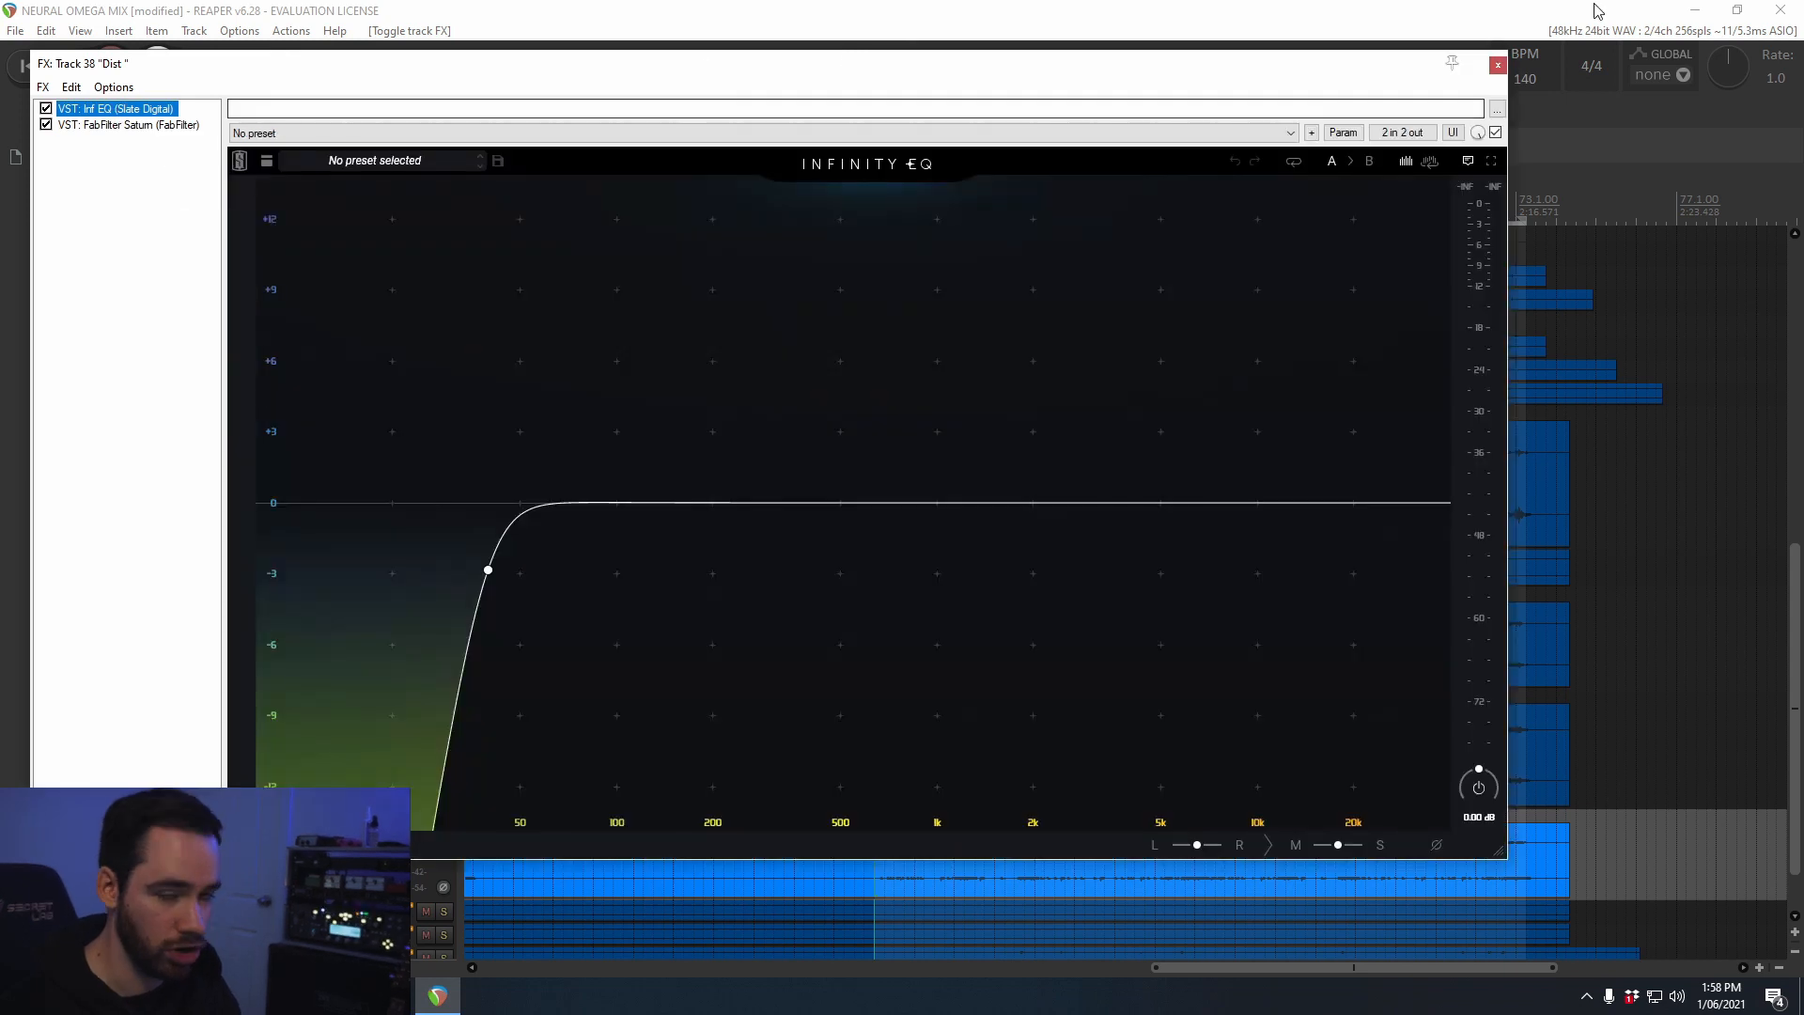
left_click(1498, 64)
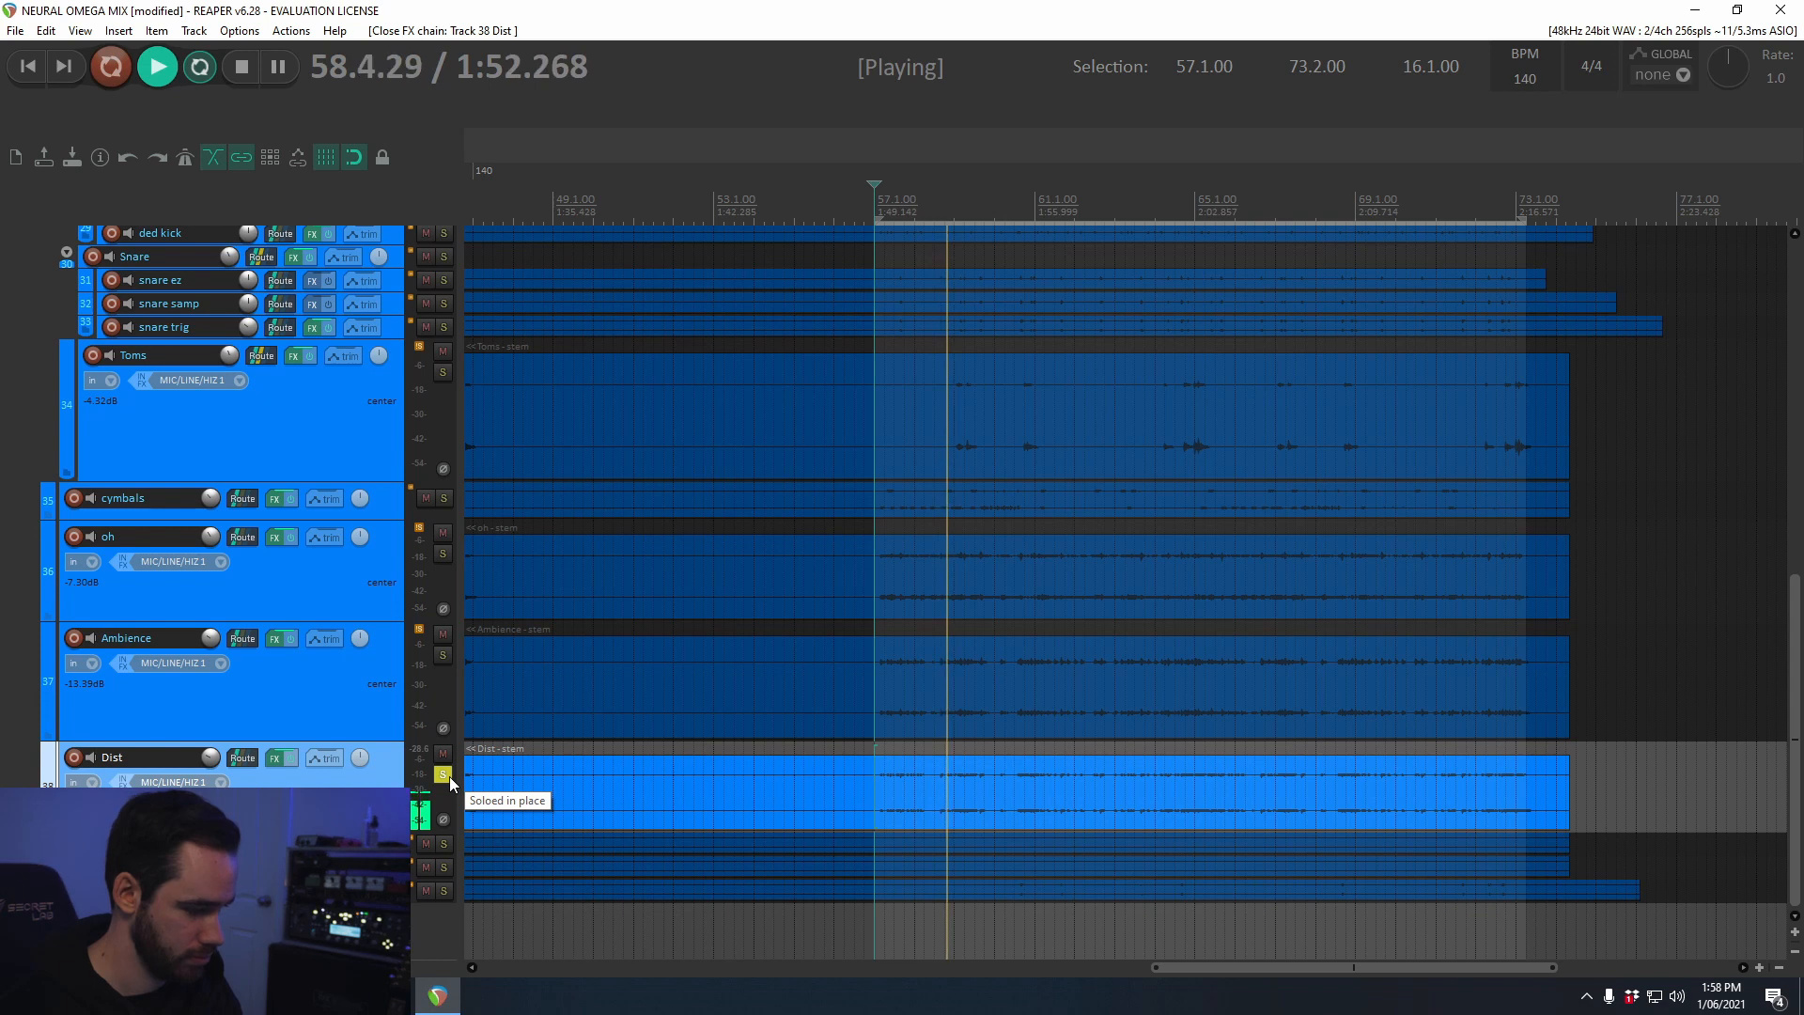
key("space")
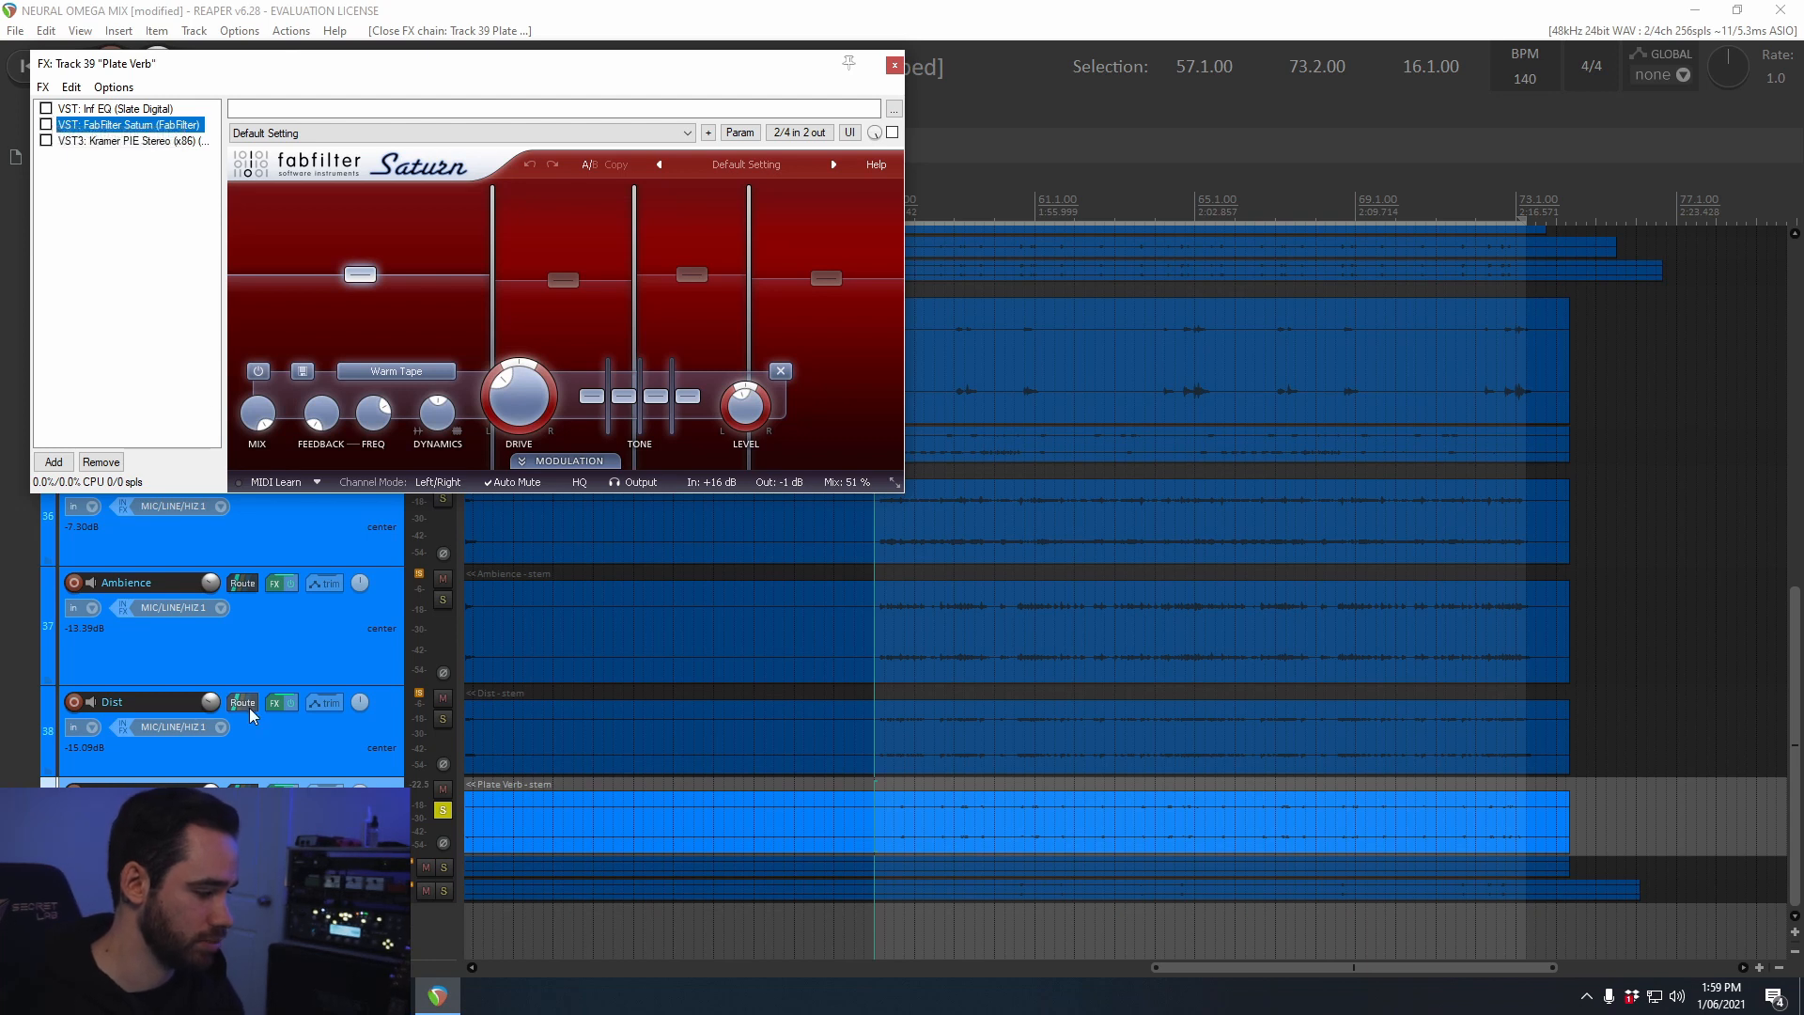
Step: Enable Inf EQ on the Plate Verb track and inspect its two narrow low-mid cuts
left_click(45, 109)
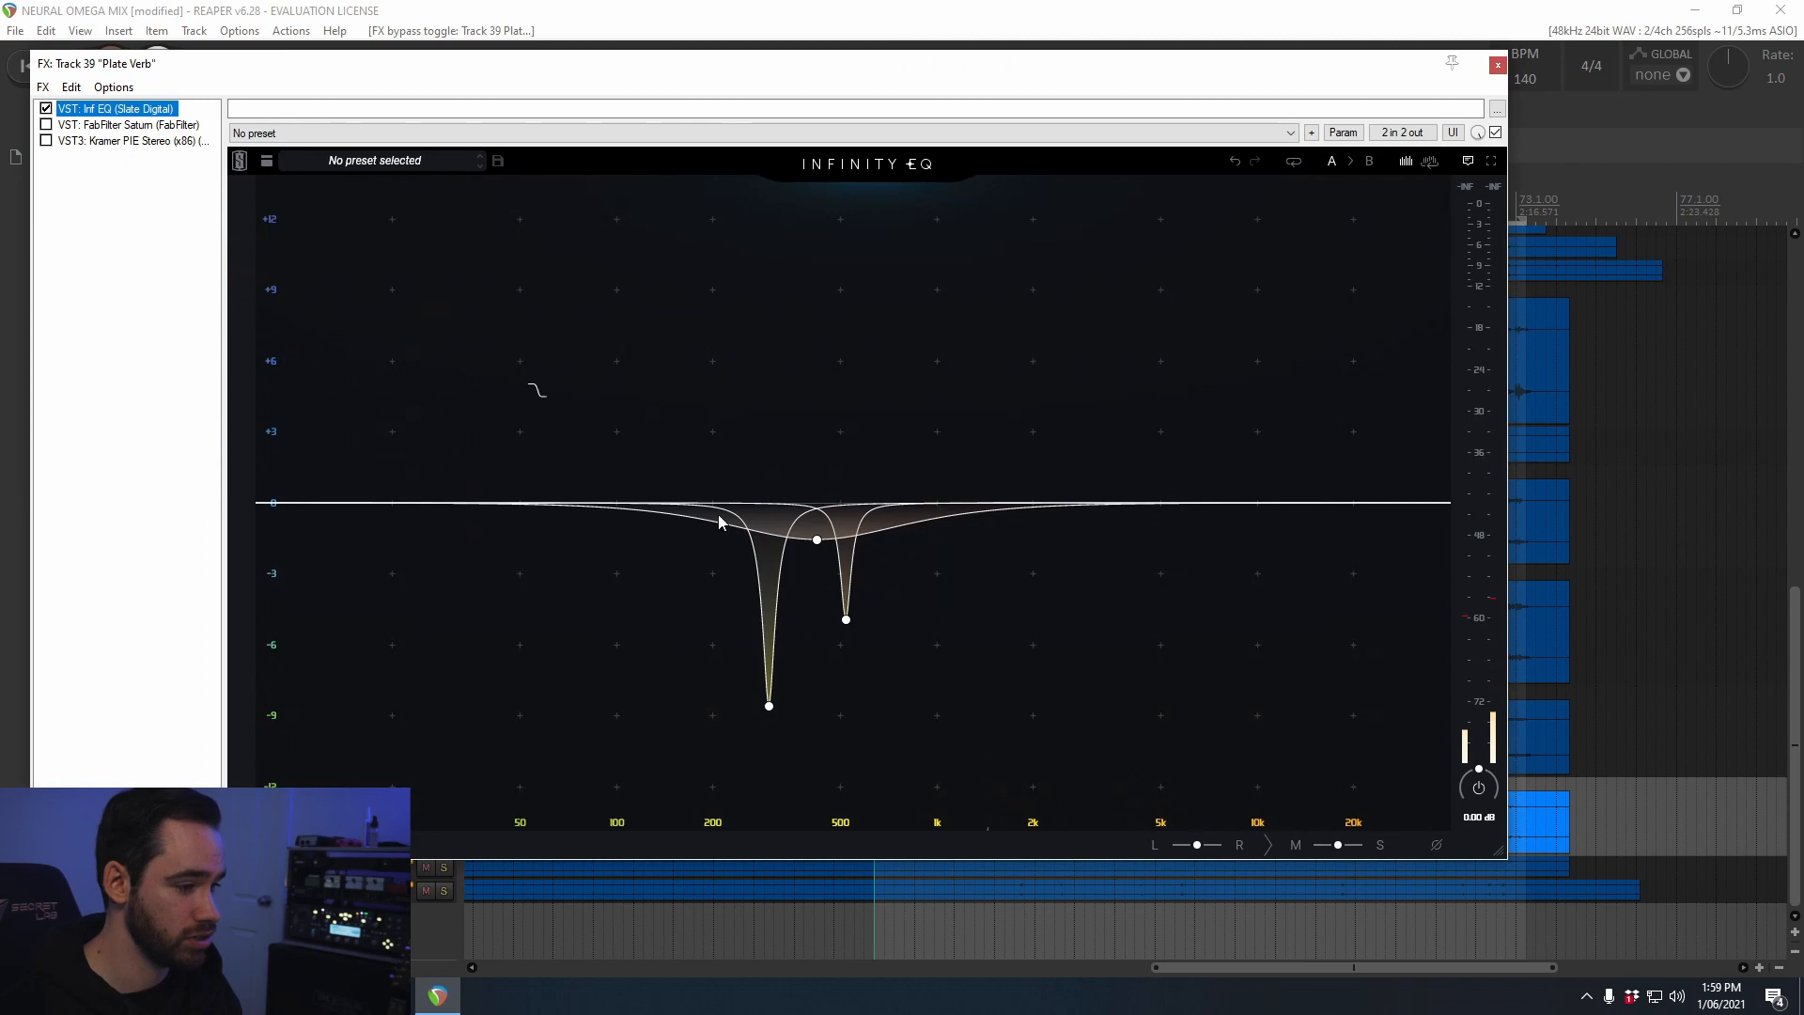
left_click(769, 706)
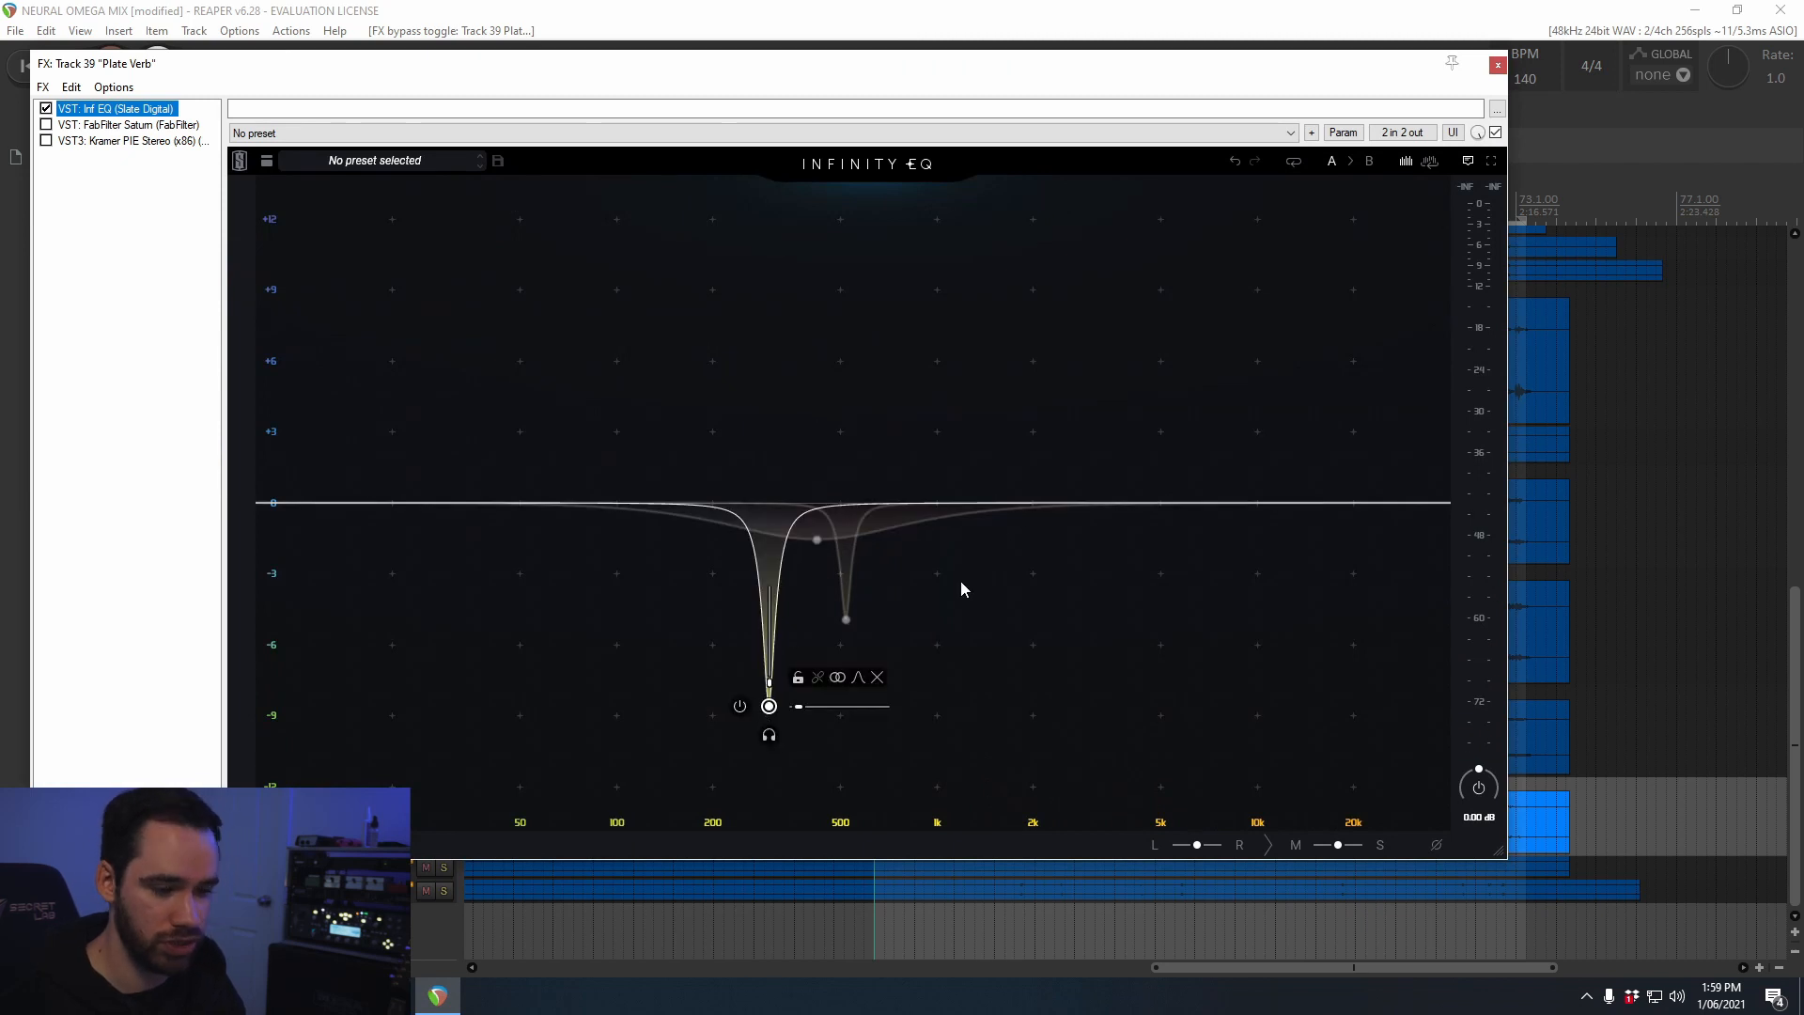
left_click(845, 619)
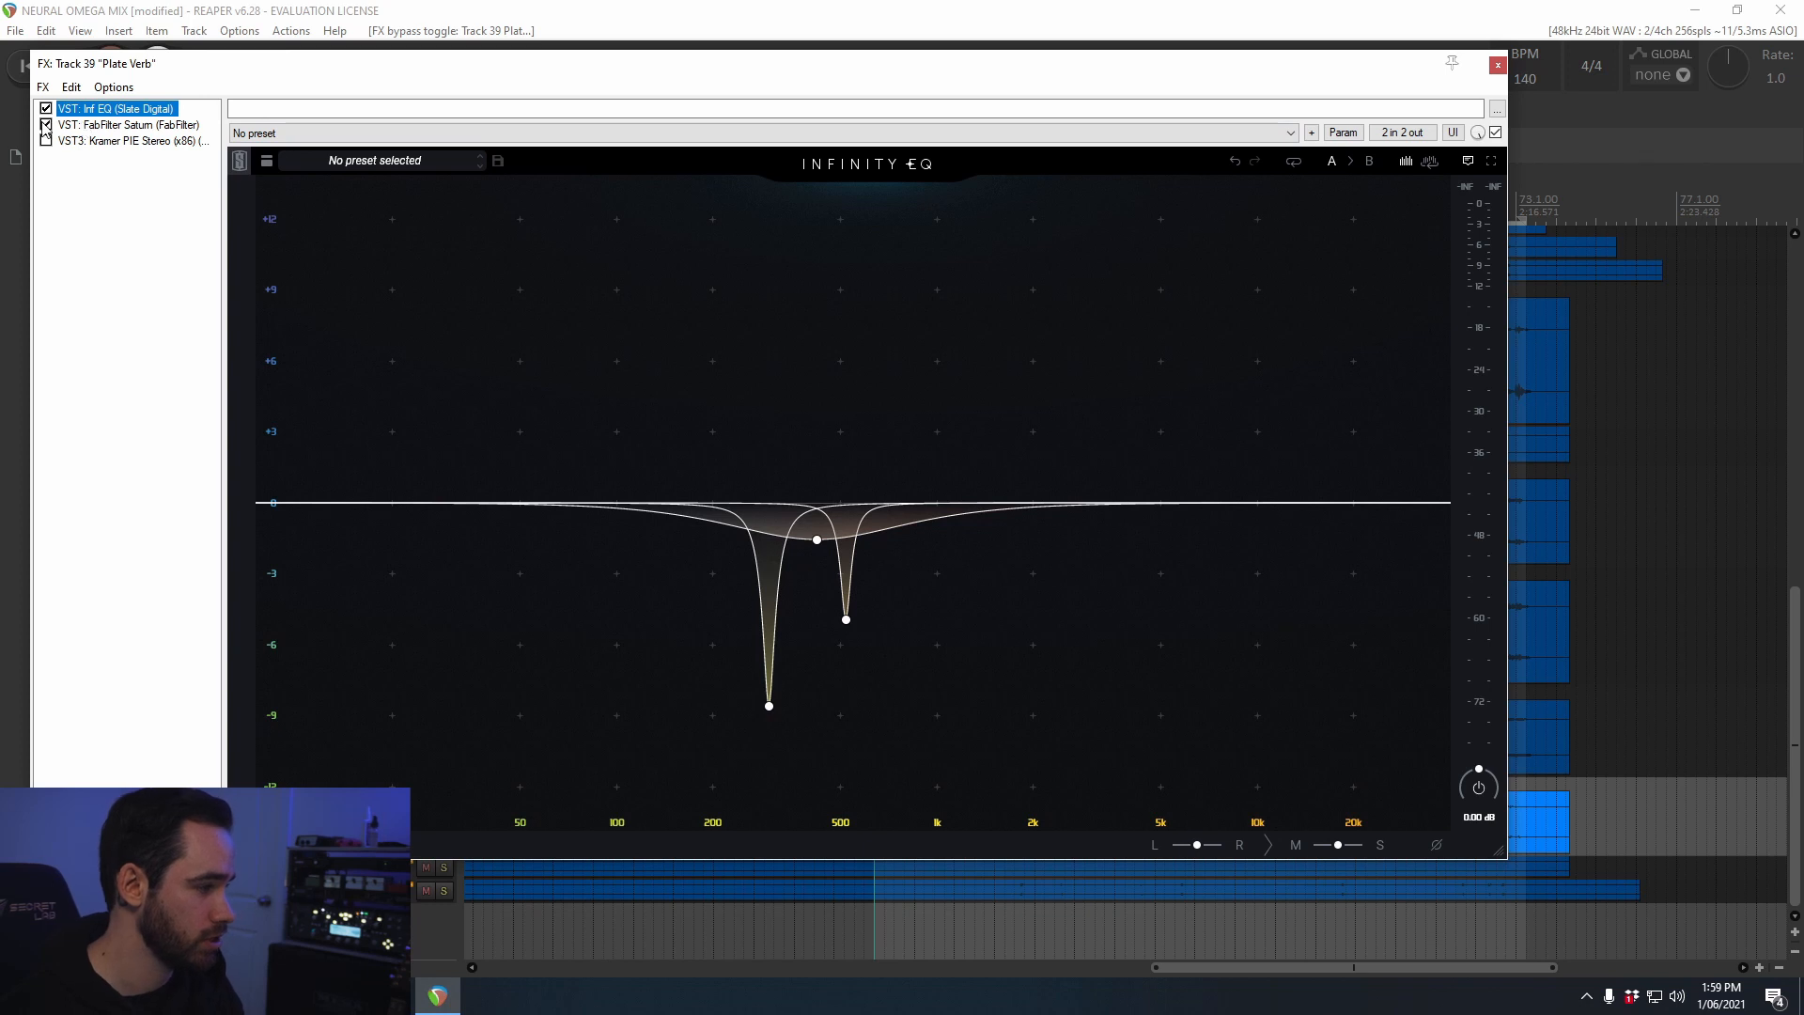
Step: Enable FabFilter Saturn on the Plate Verb track and check the level of band 2
left_click(97, 140)
left_click(113, 125)
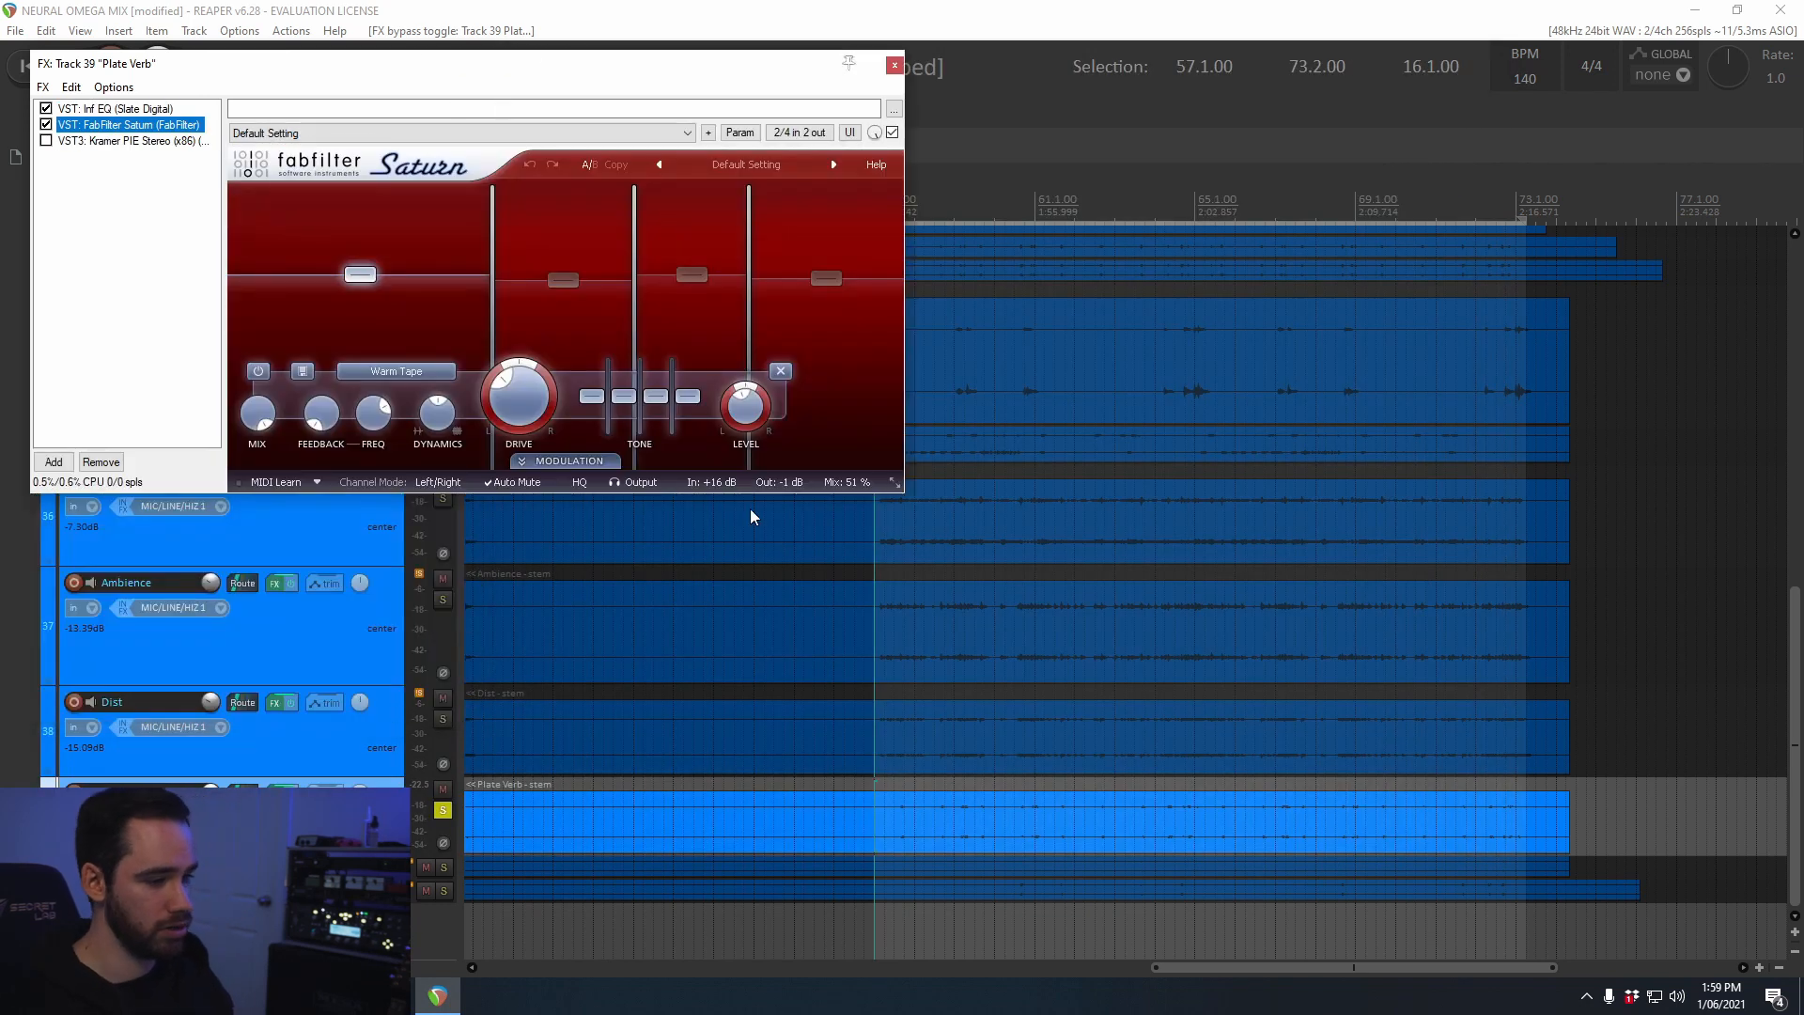
left_click(568, 277)
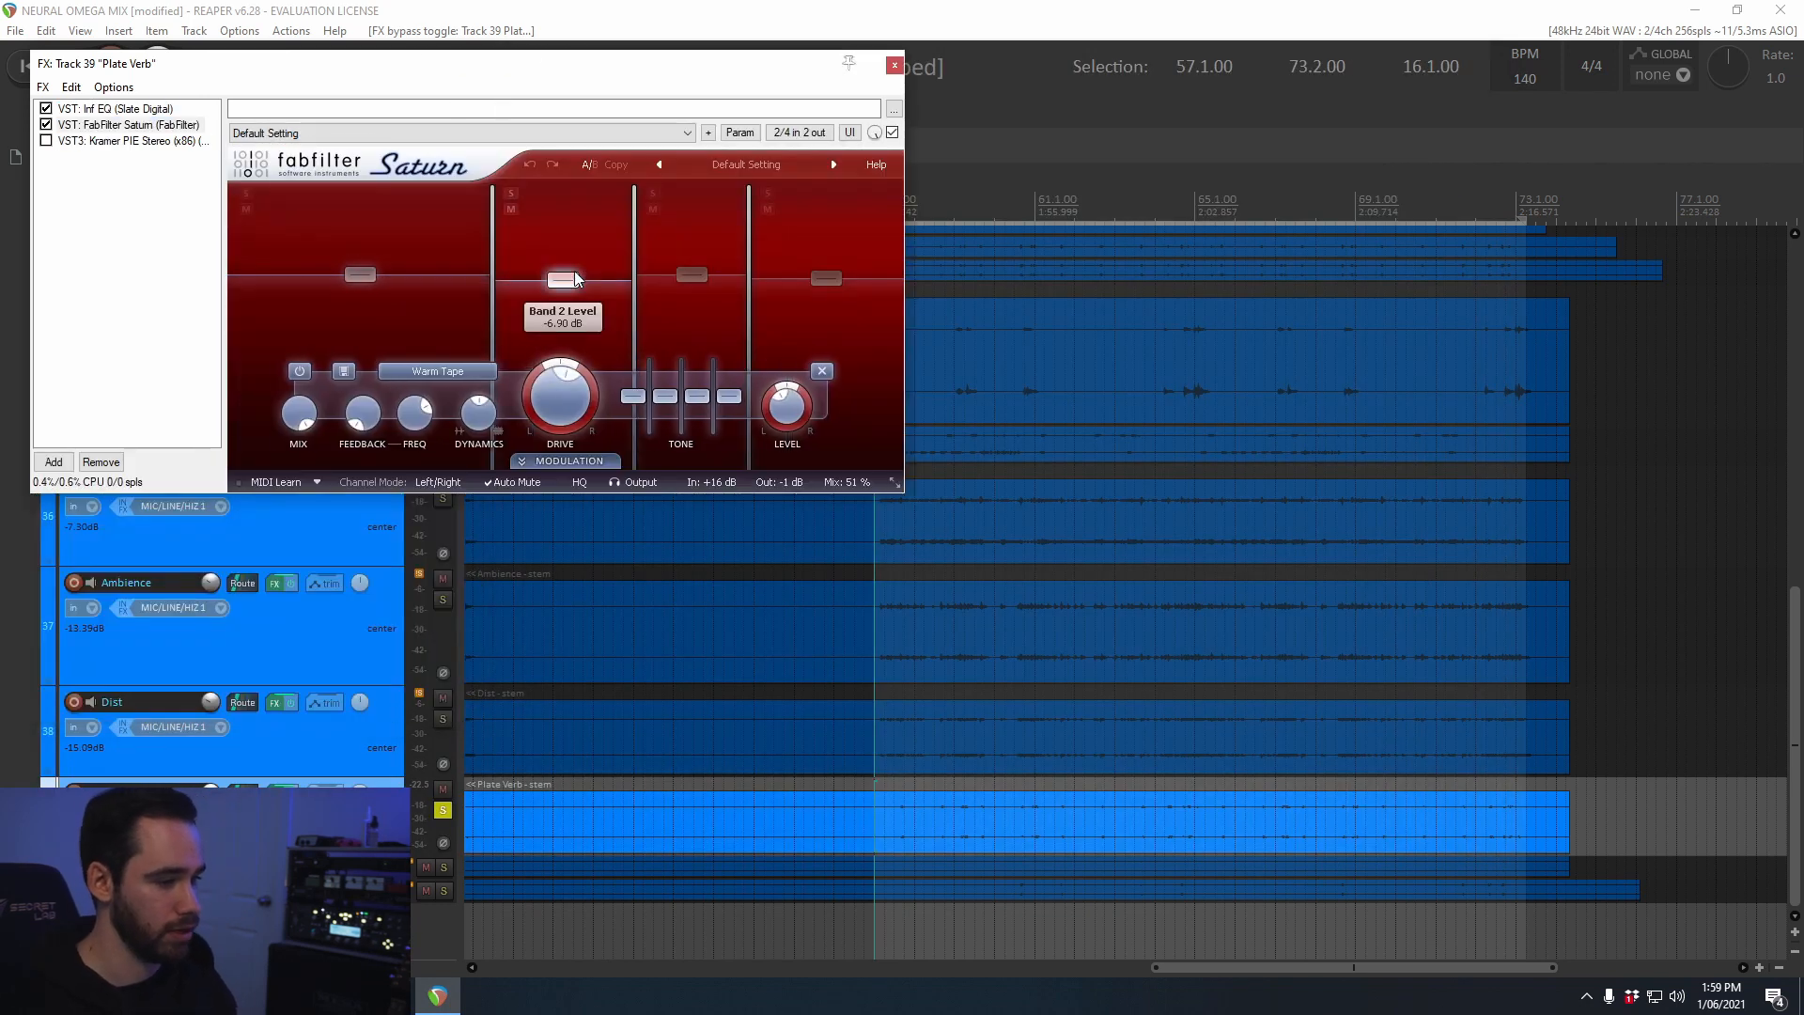
Step: Check the levels and drive settings of all four FabFilter Saturn bands on the Plate Verb track
left_click(360, 276)
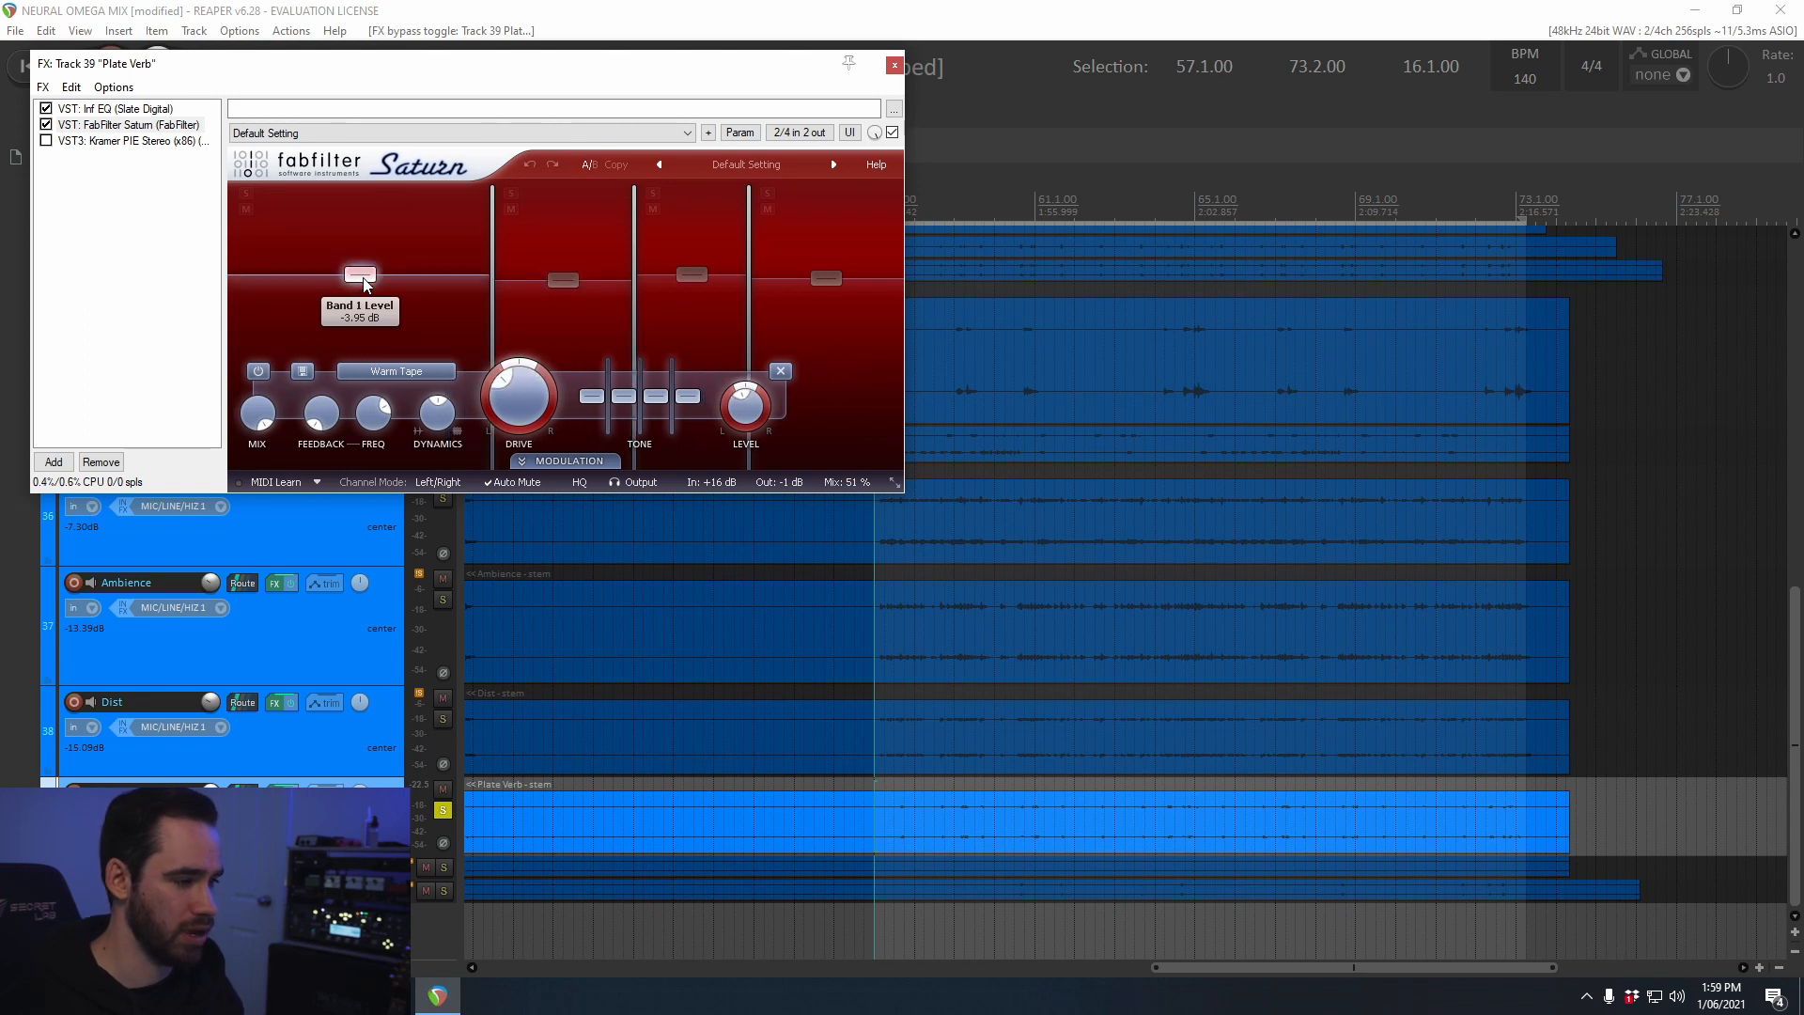
left_click(558, 280)
left_click(692, 275)
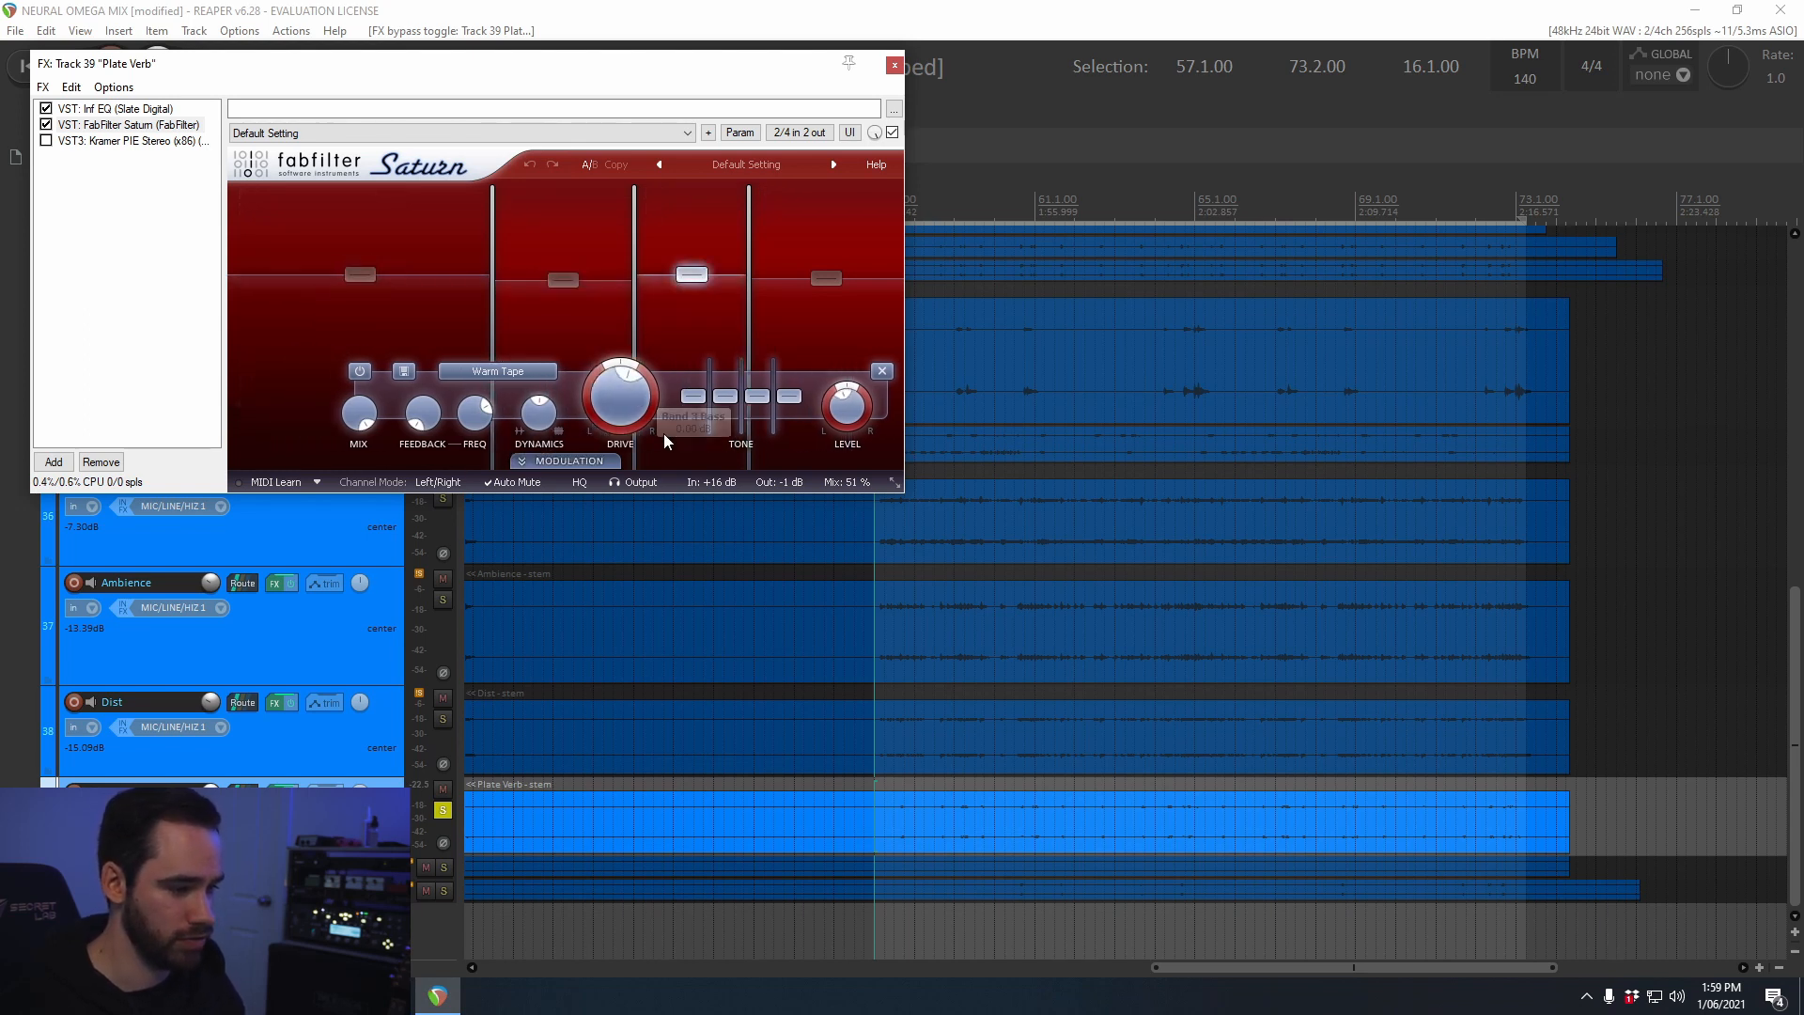
left_click(831, 278)
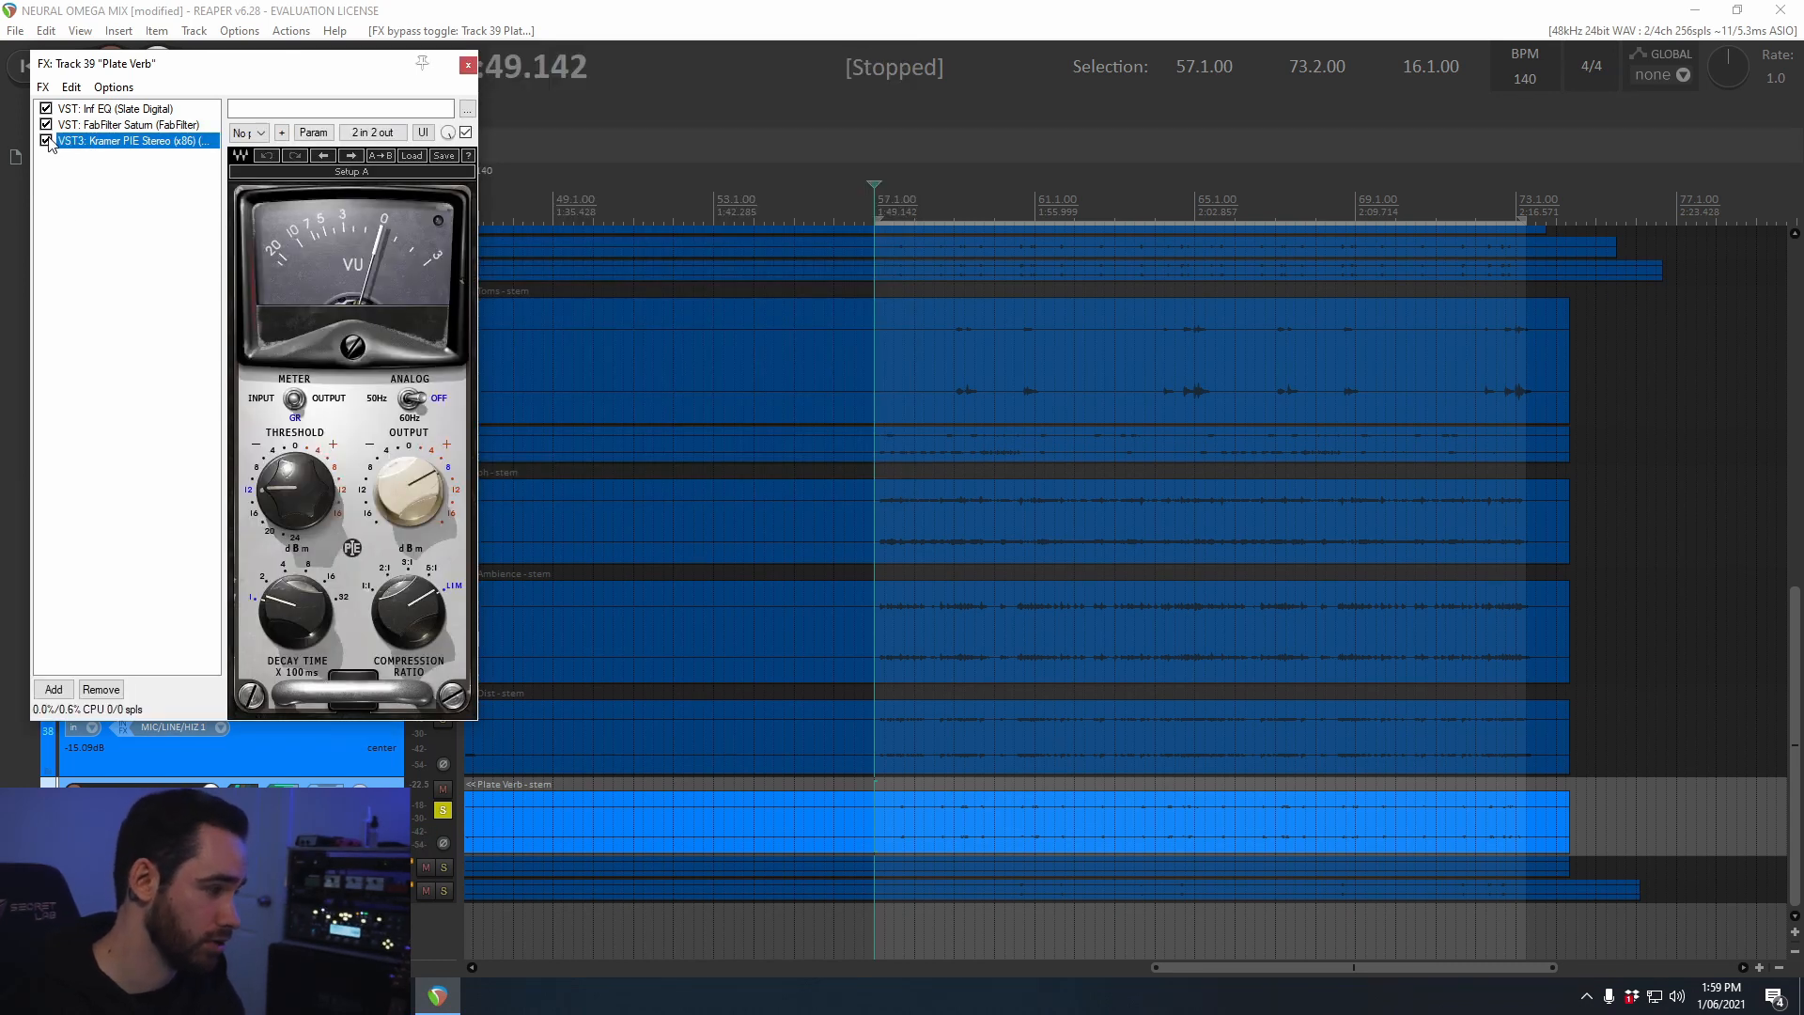
Step: Enable the Kramer PIE compressor on the Plate Verb track, audition its compression, and close the effects window
key("space")
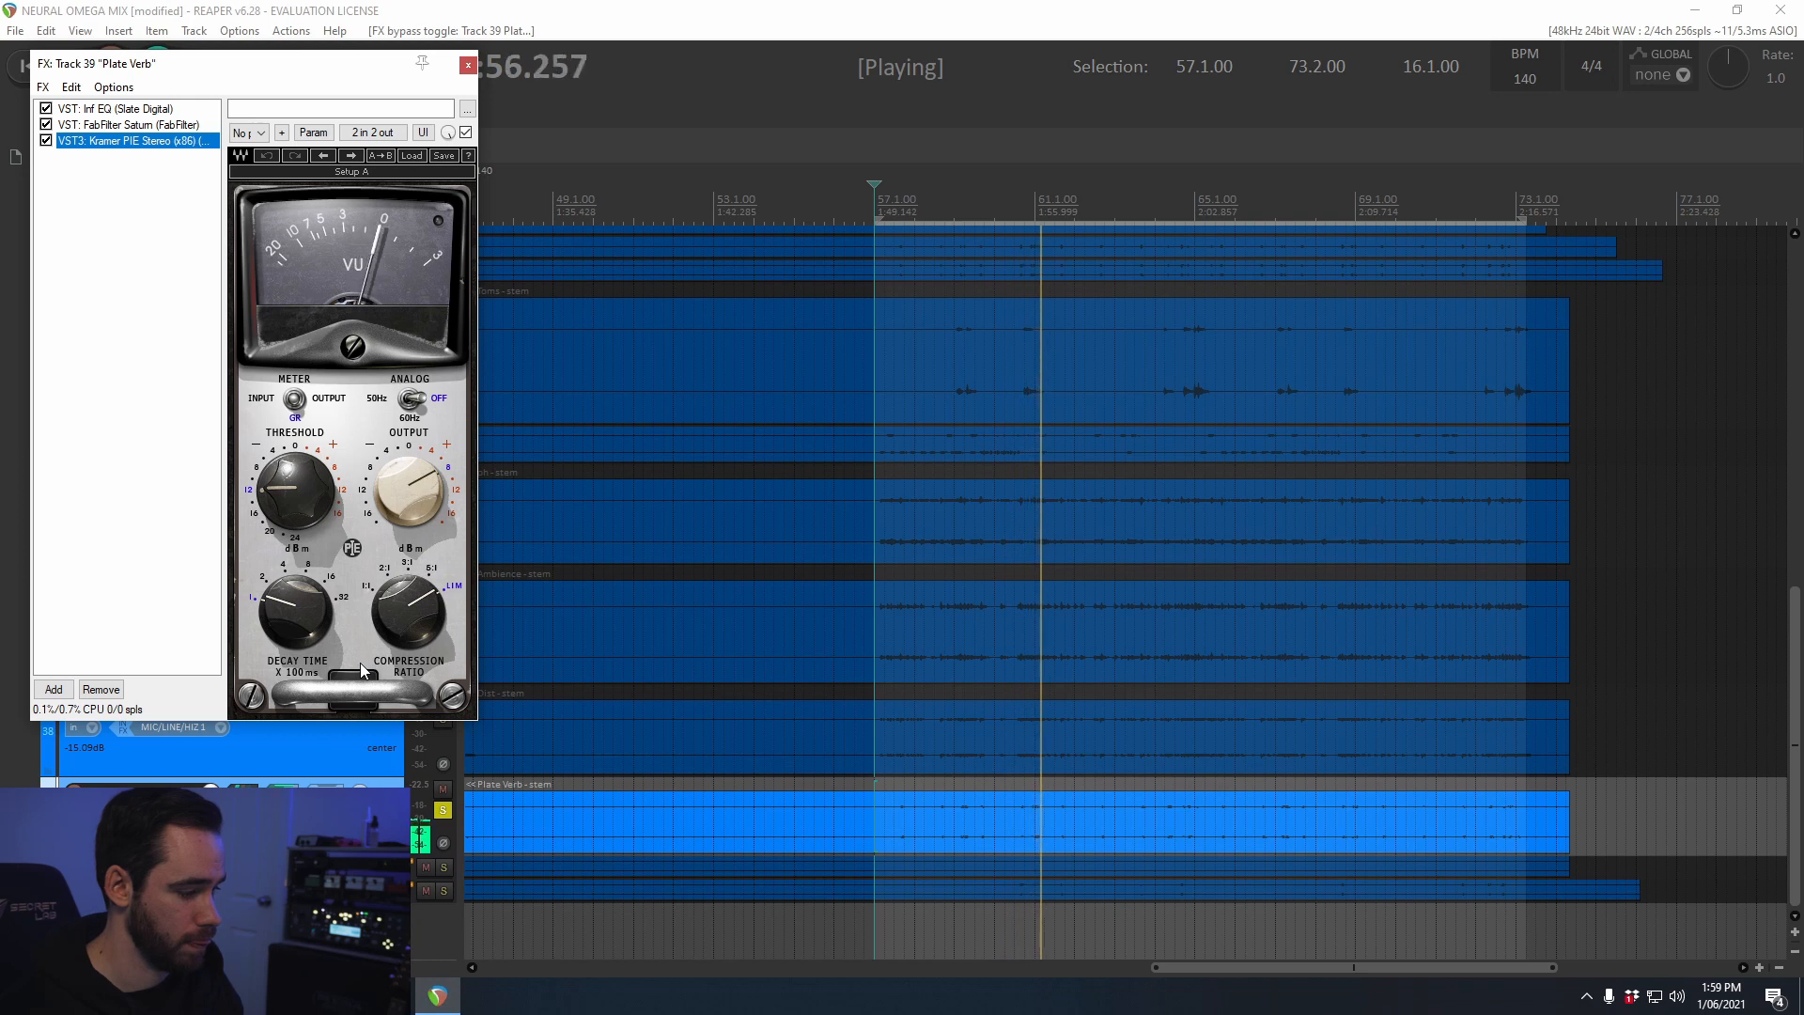
left_click(420, 618)
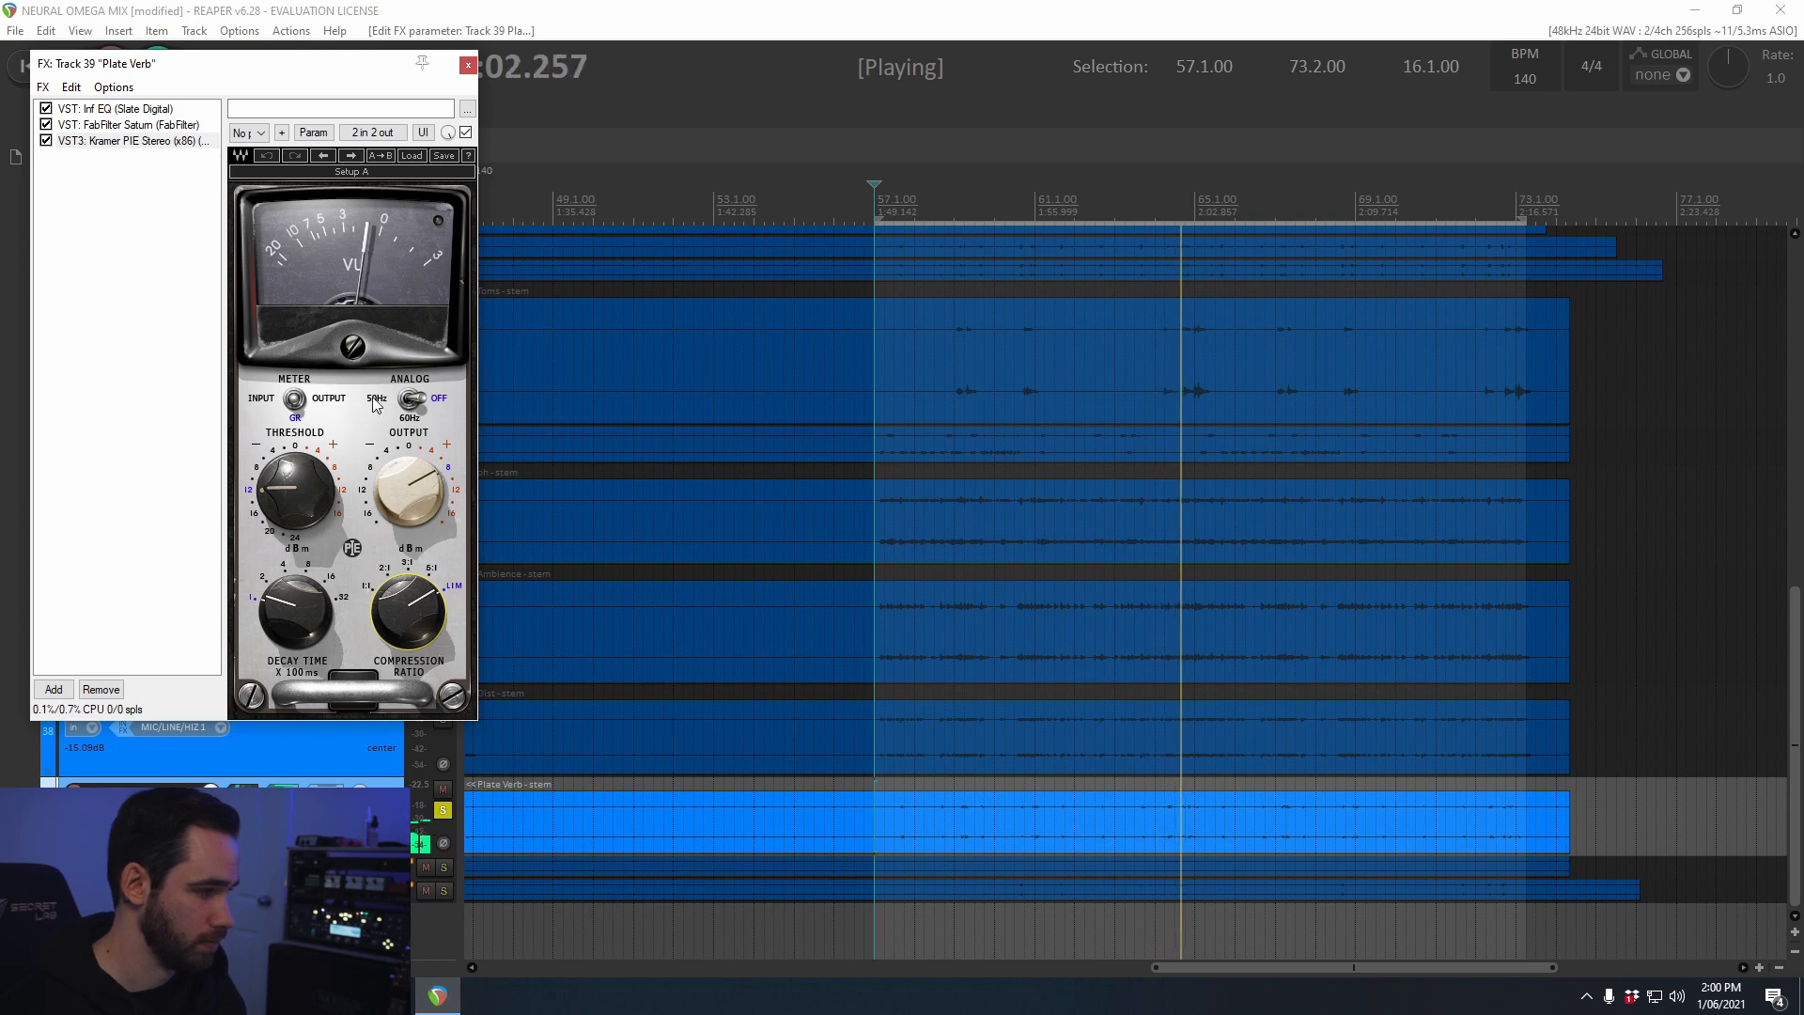
left_click(468, 65)
key("space")
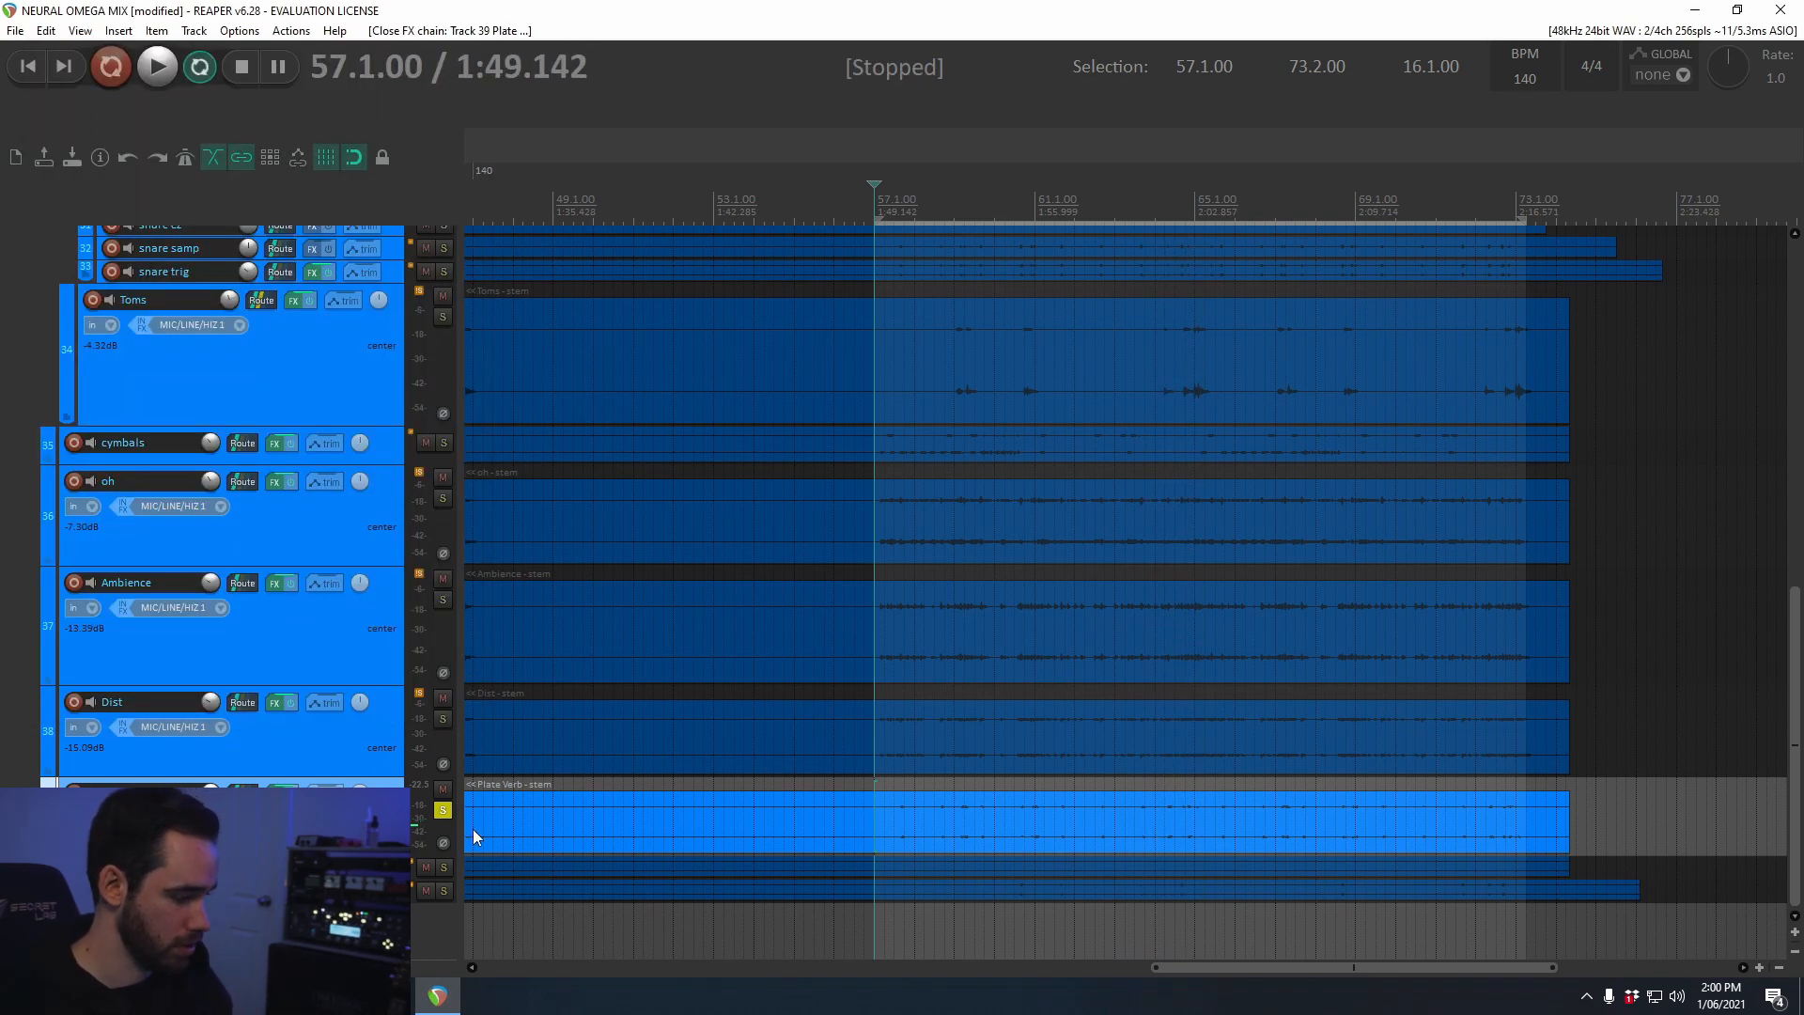
Step: Move the solo from Plate Verb to Room Verb, enlarge the Room Verb track, and enable its effects chain
left_click(444, 810)
left_click(444, 867)
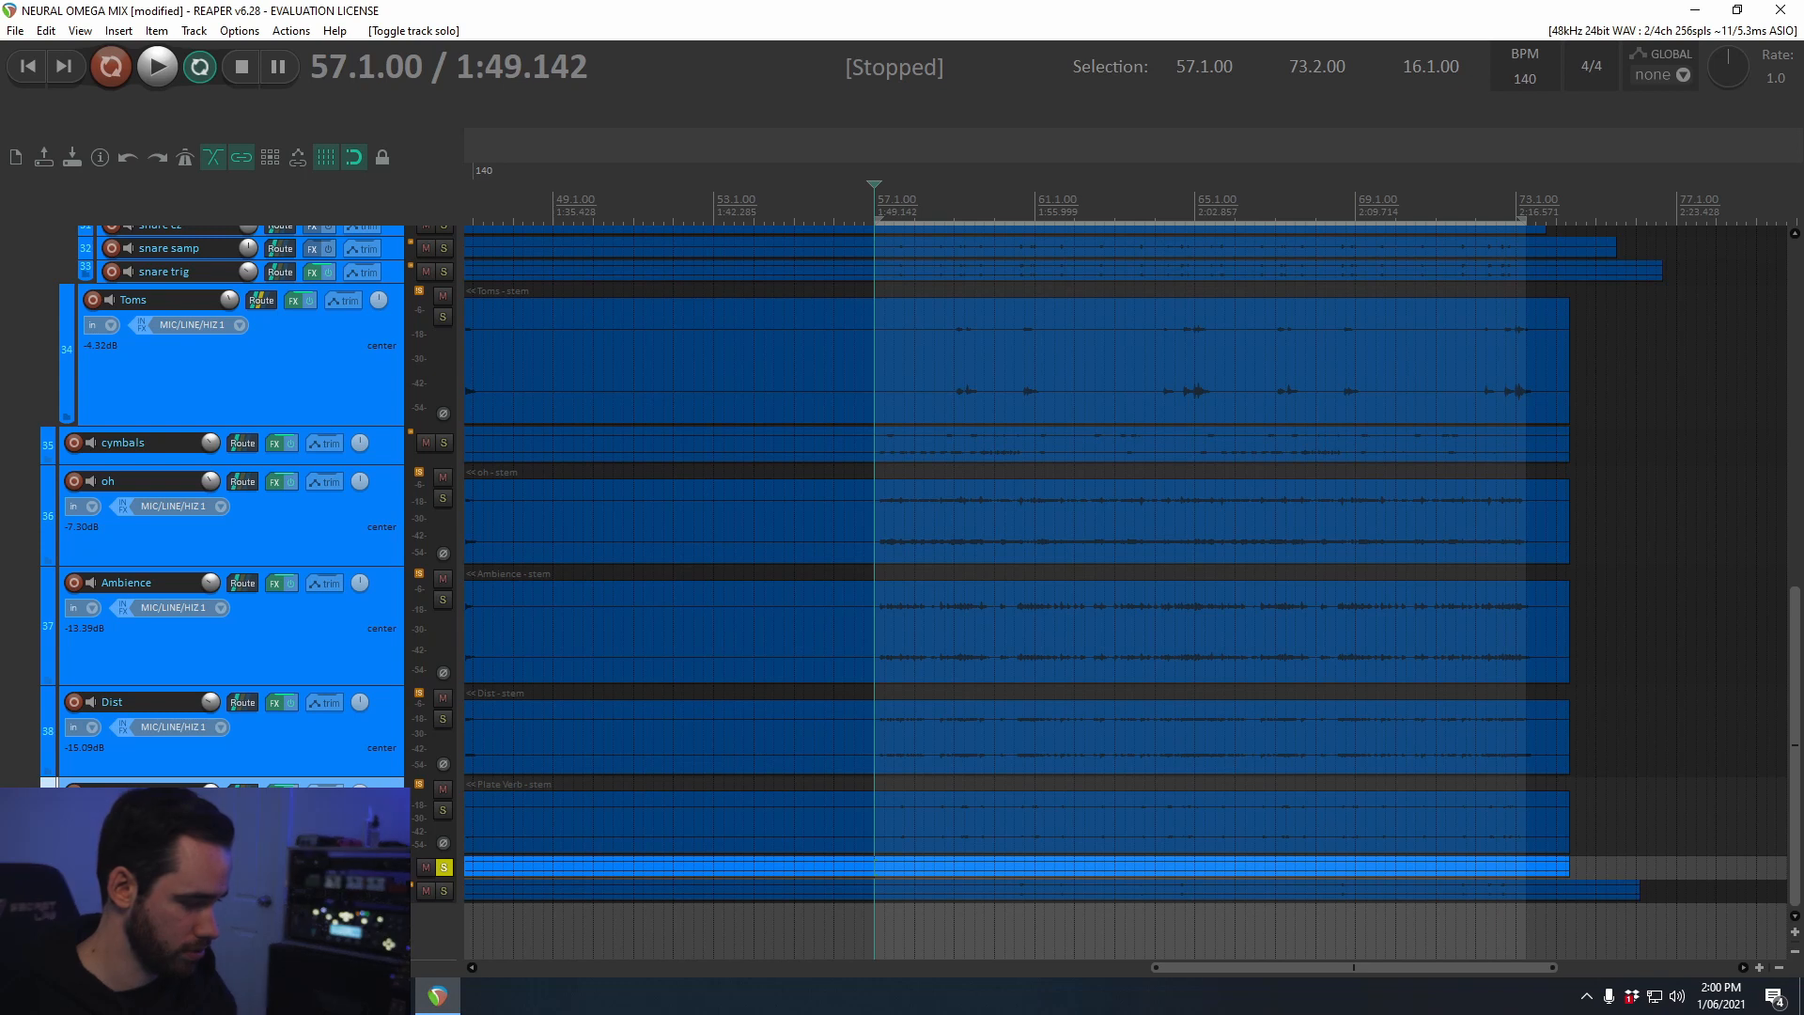
left_click_drag(376, 879, 376, 938)
left_click(274, 873)
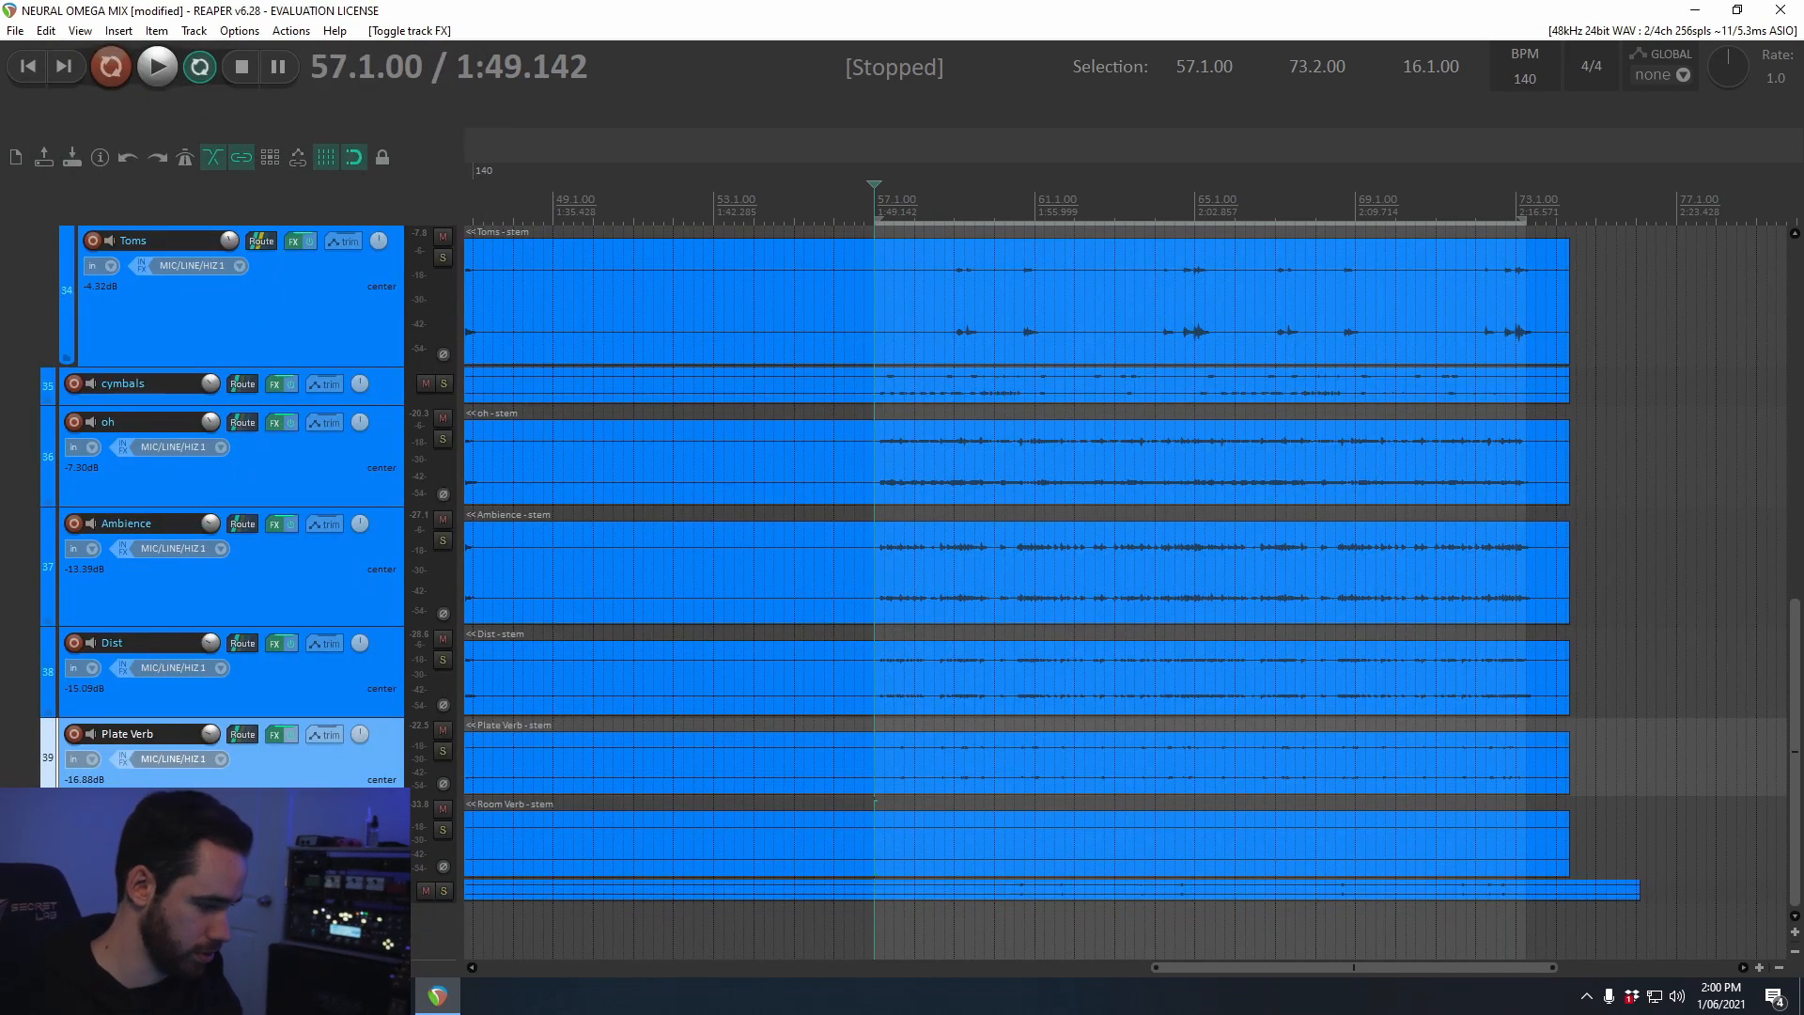
Step: Enlarge the SNARE ROOM track, enable its effects, inspect the Inf EQ curve, and close the effects window
left_click_drag(376, 903, 376, 948)
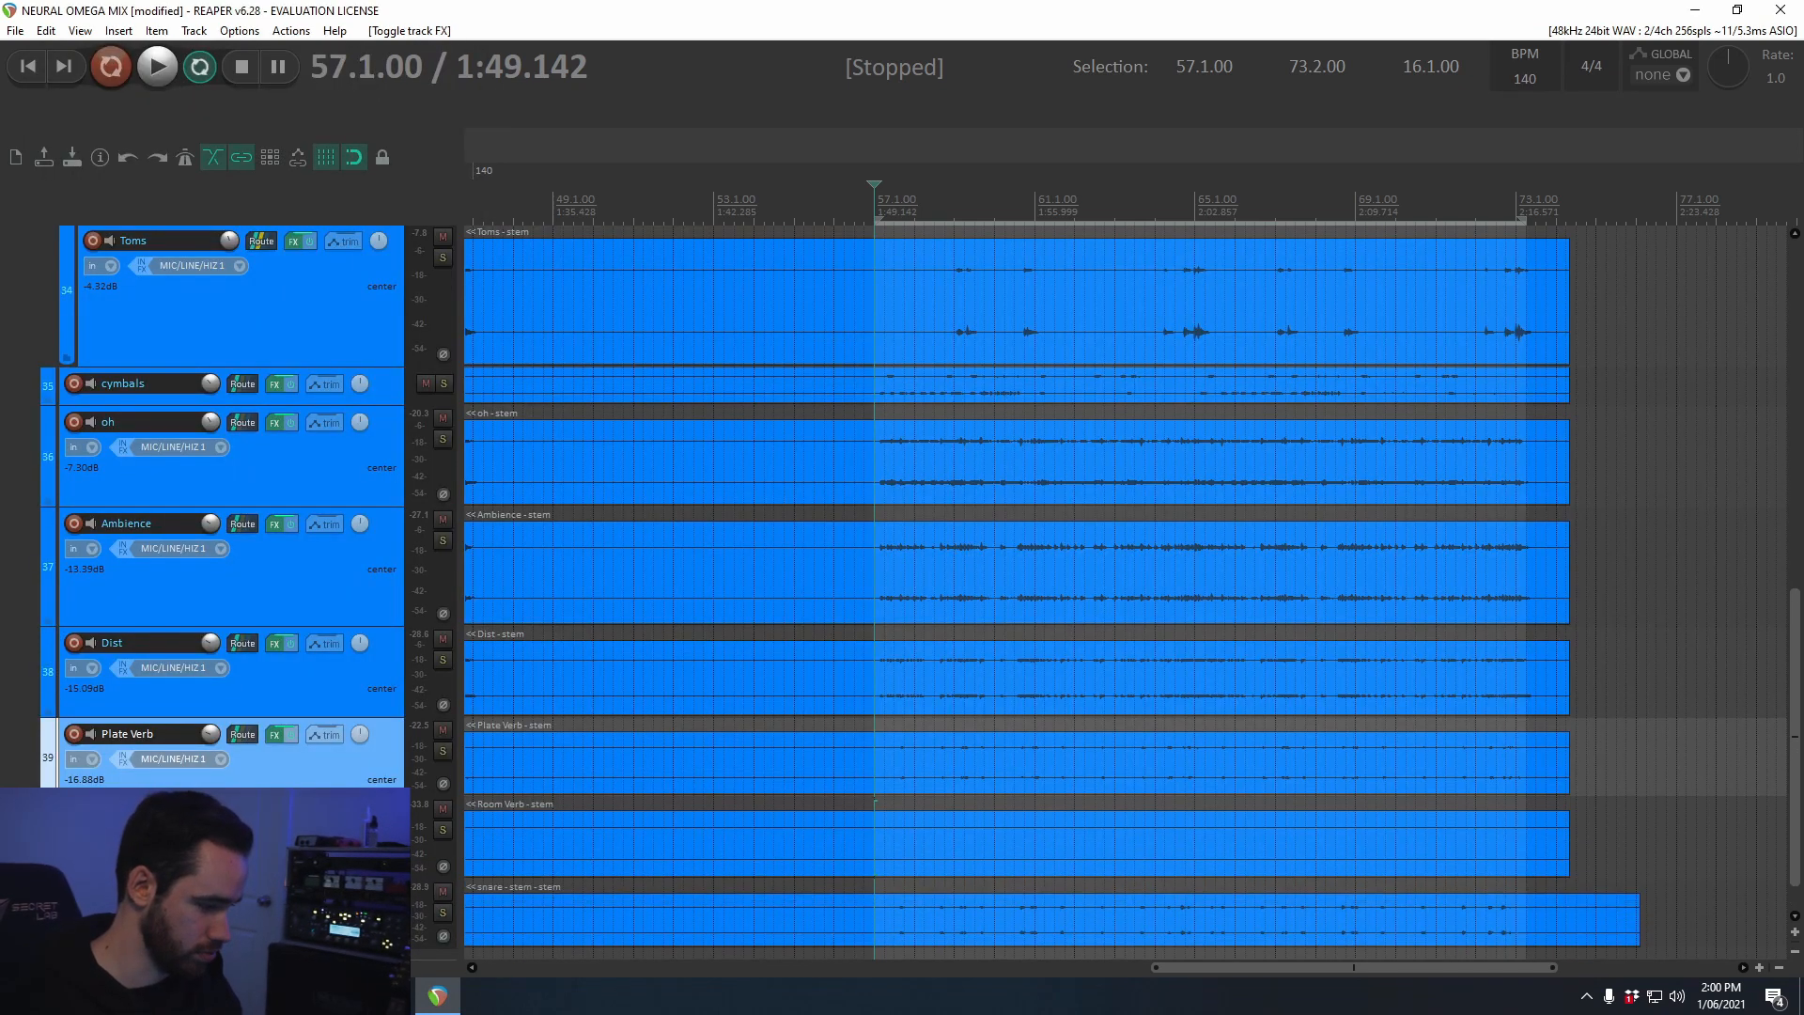
left_click(275, 895)
left_click(467, 66)
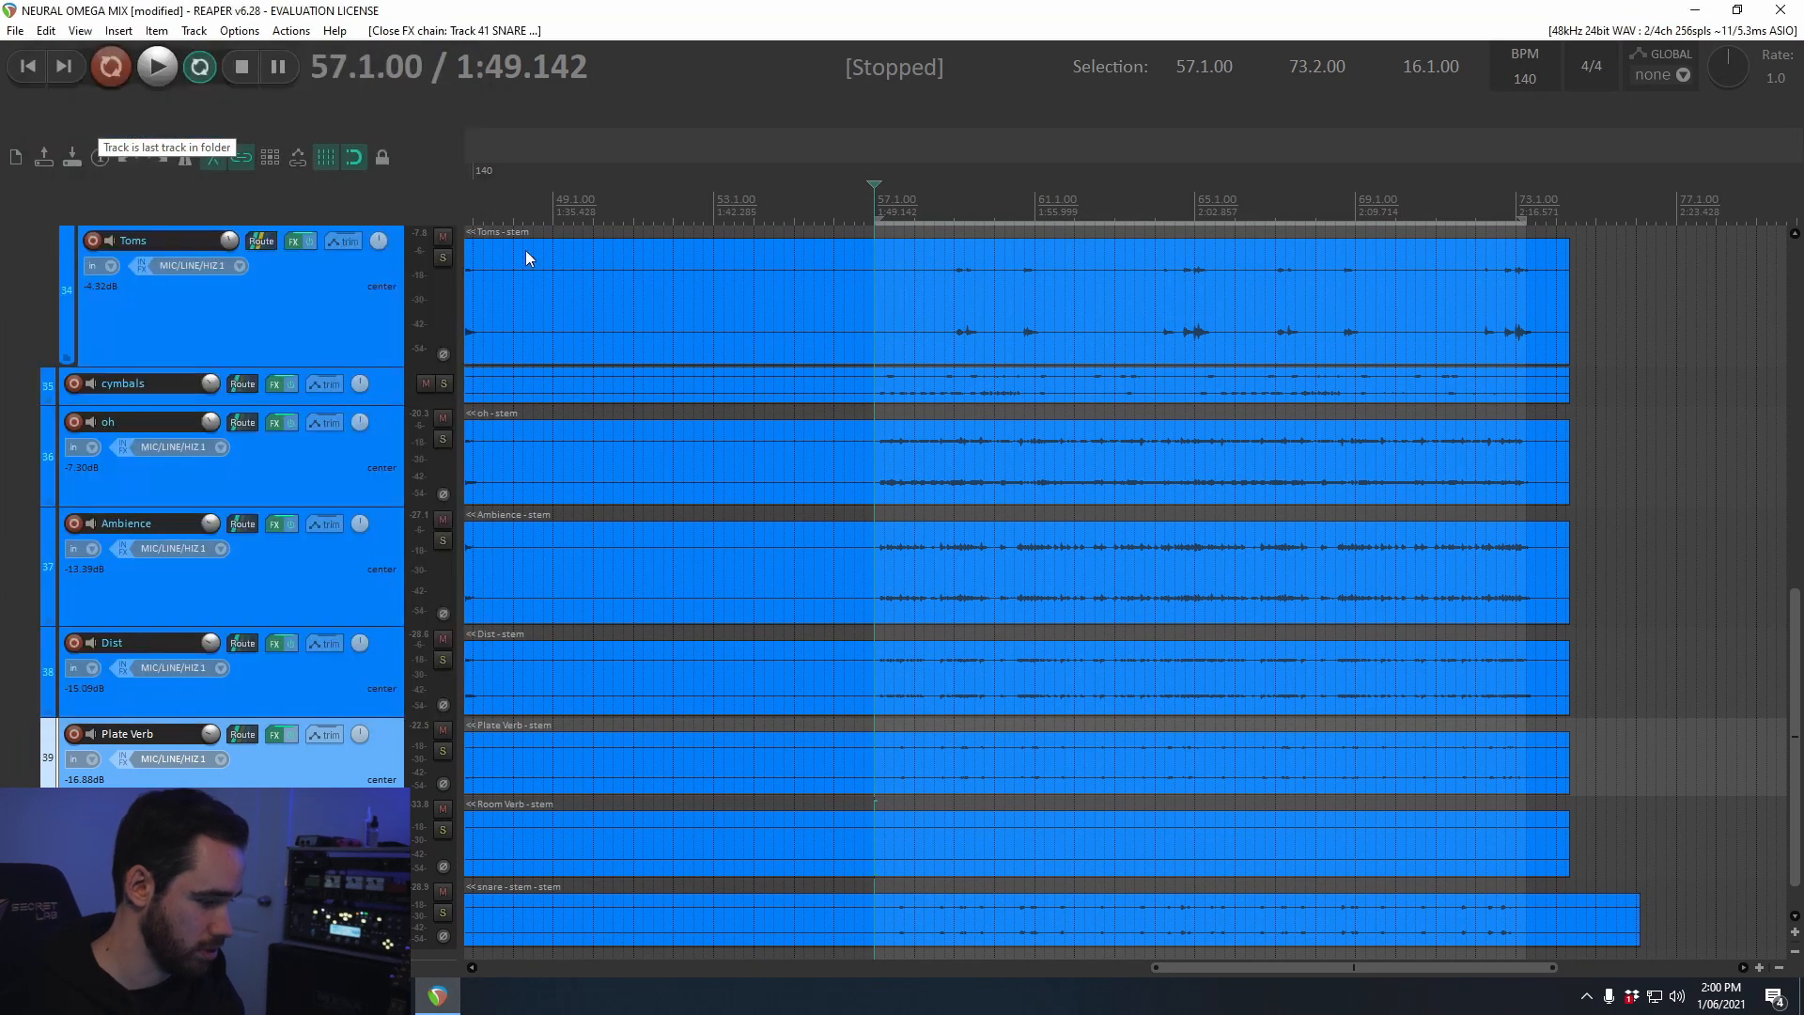
scroll(735, 681, "down", 4)
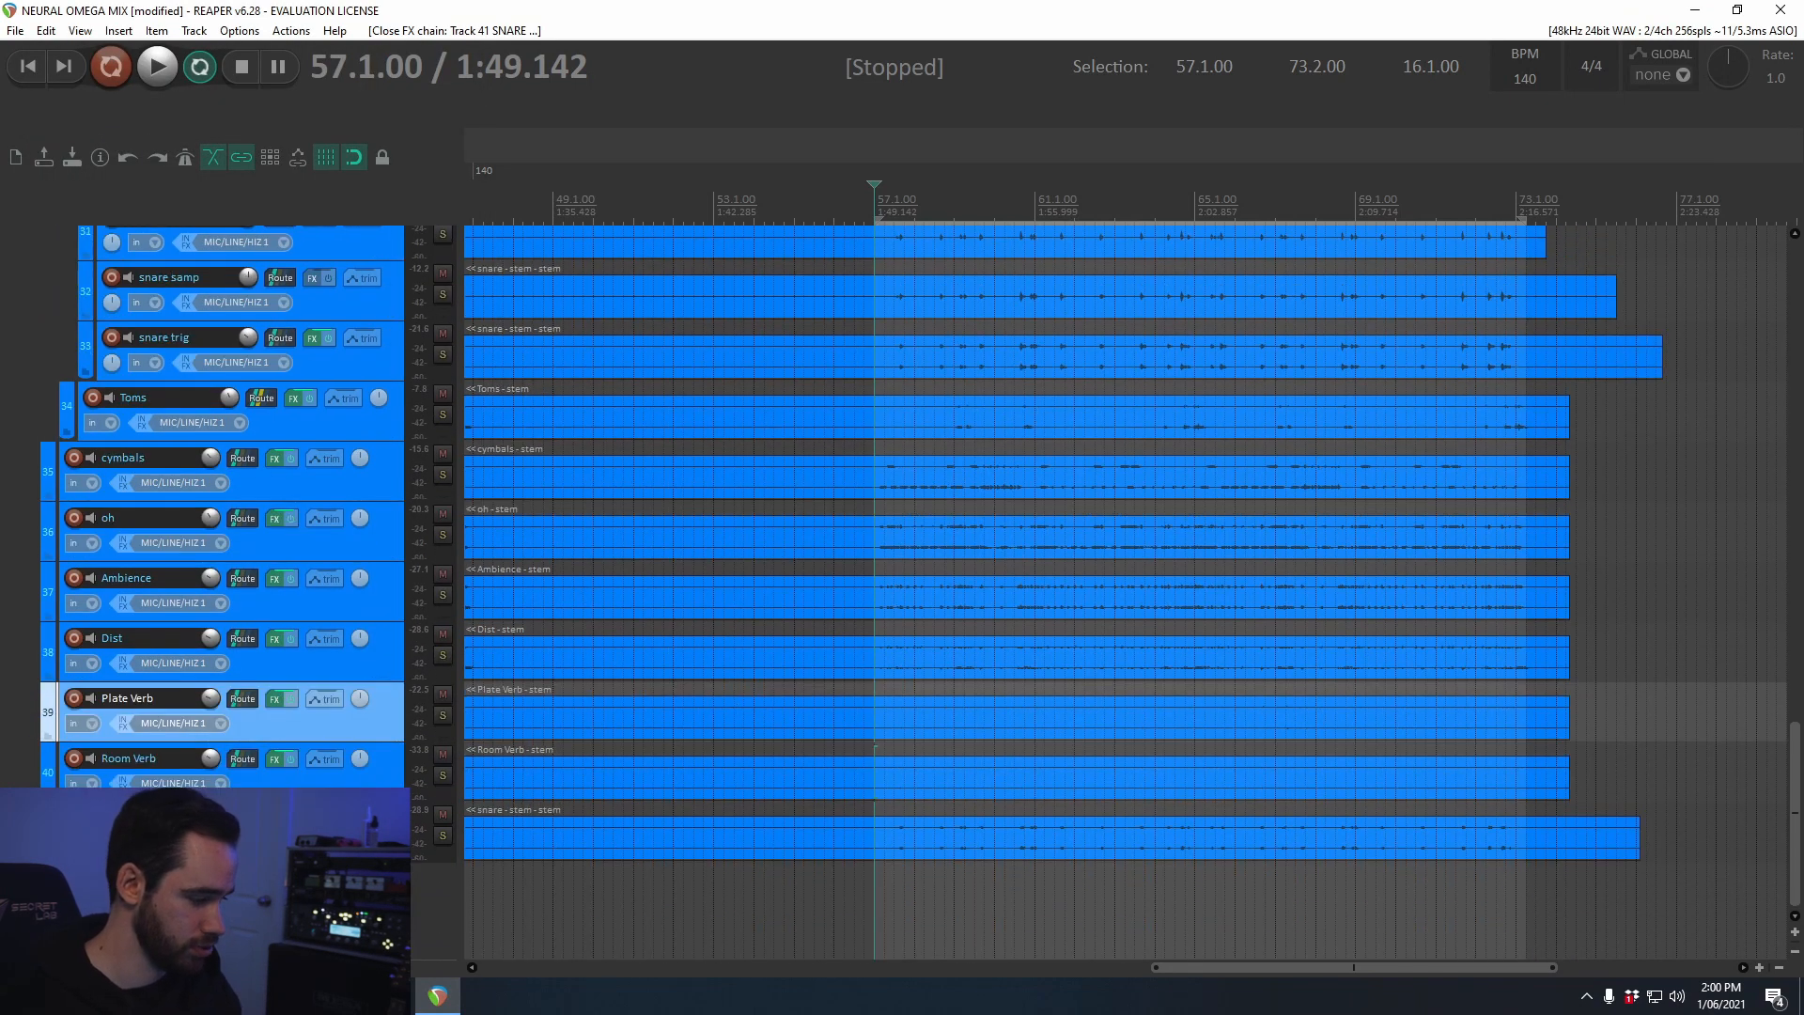
left_click(275, 820)
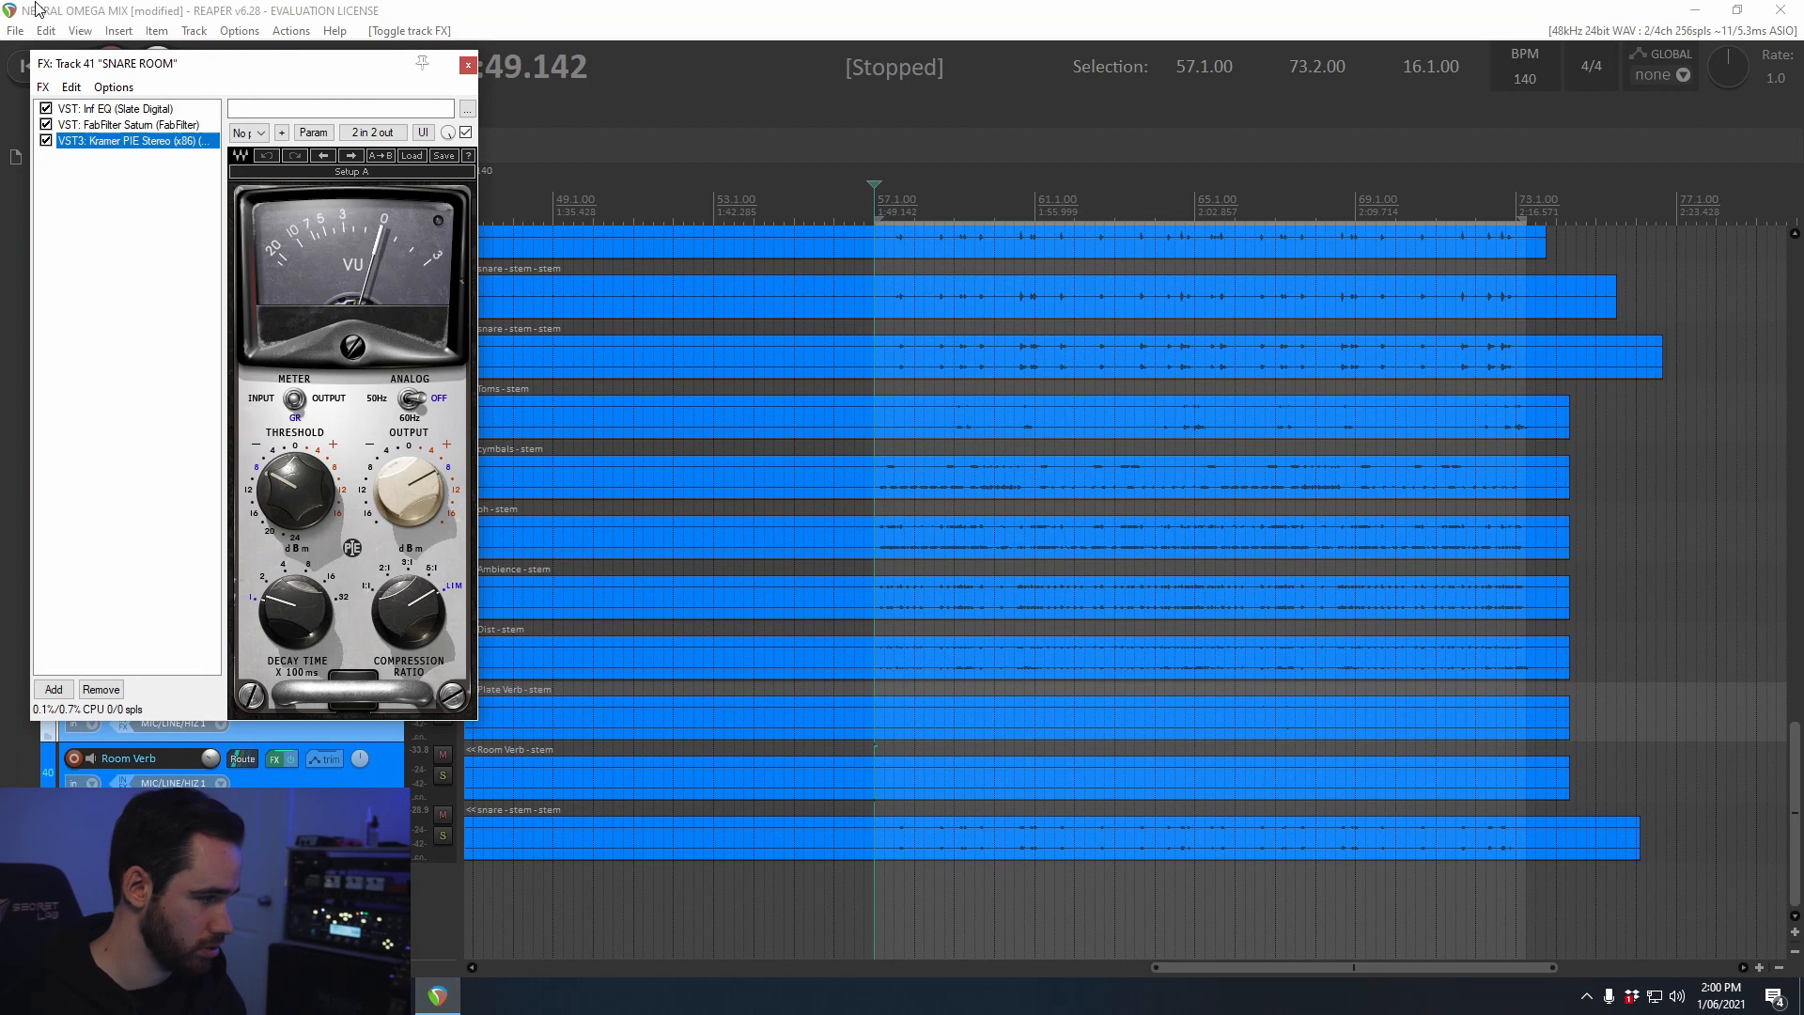
left_click(106, 109)
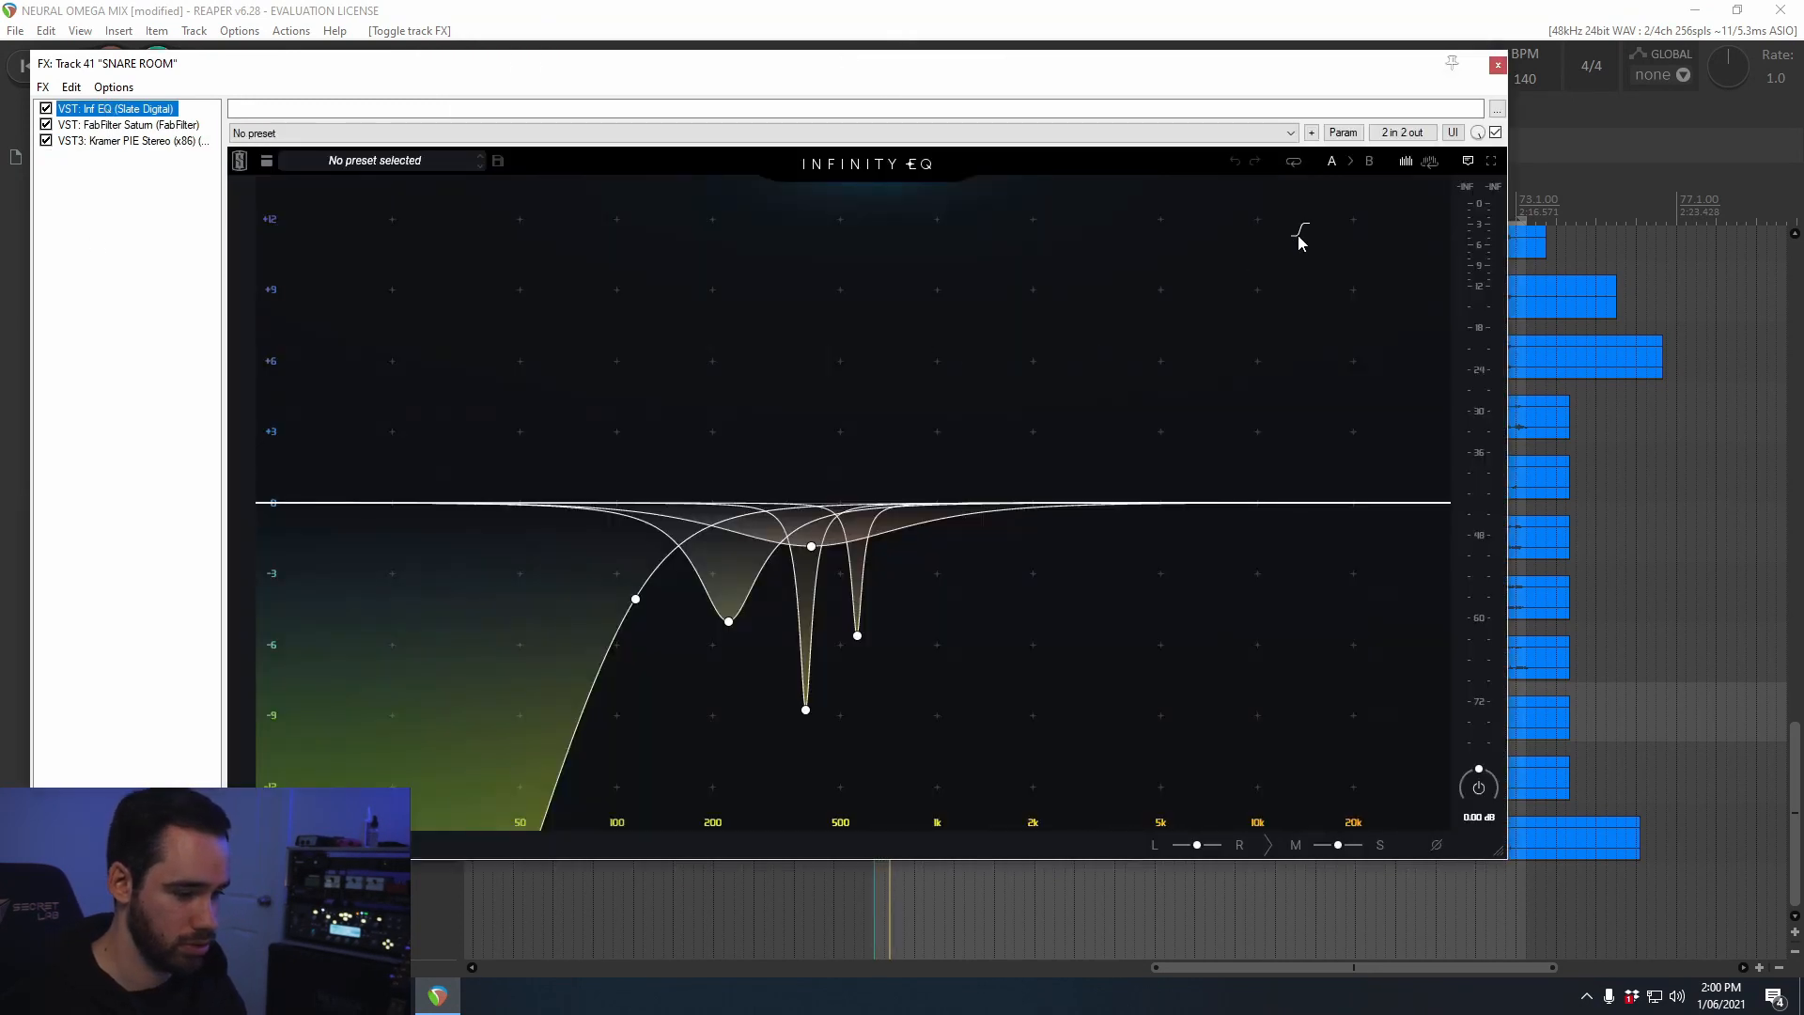
left_click(1498, 65)
key("space")
Step: Solo the SNARE ROOM, Room Verb, Plate Verb, Dist and Ambience tracks together and audition them as a group
left_click(441, 834)
left_click(443, 776)
left_click(444, 716)
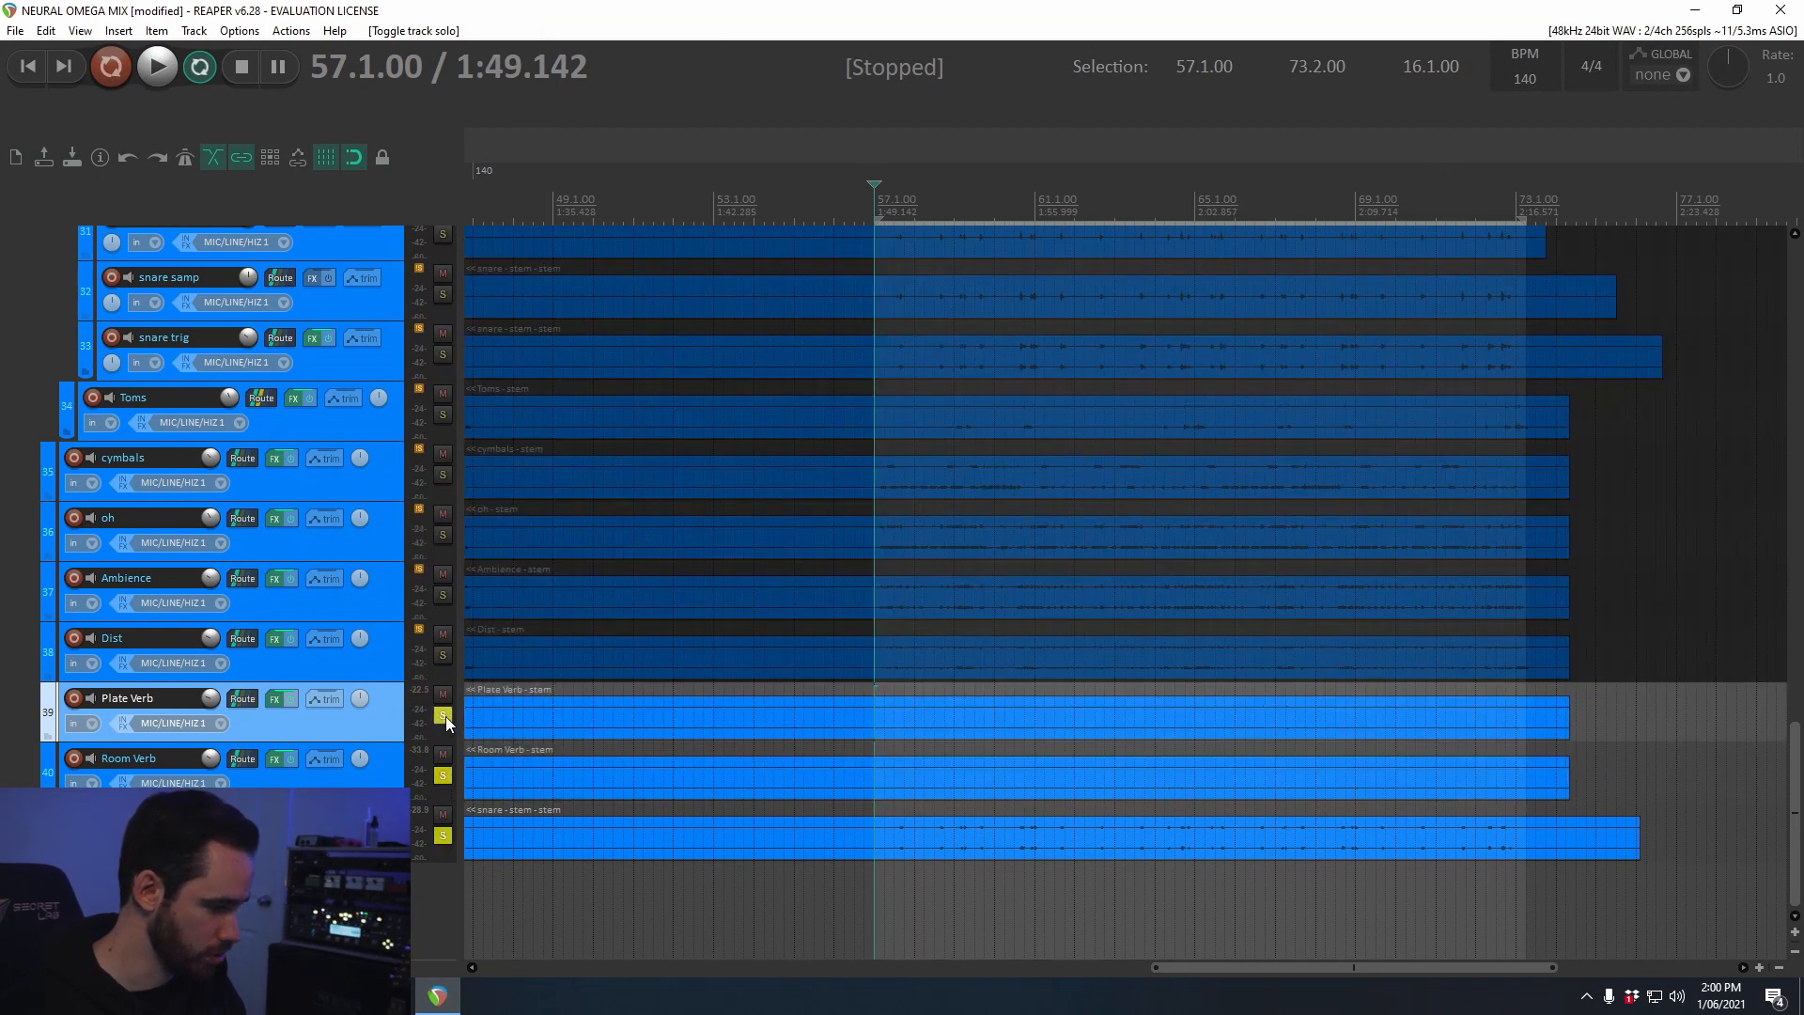
left_click(443, 655)
left_click(447, 594)
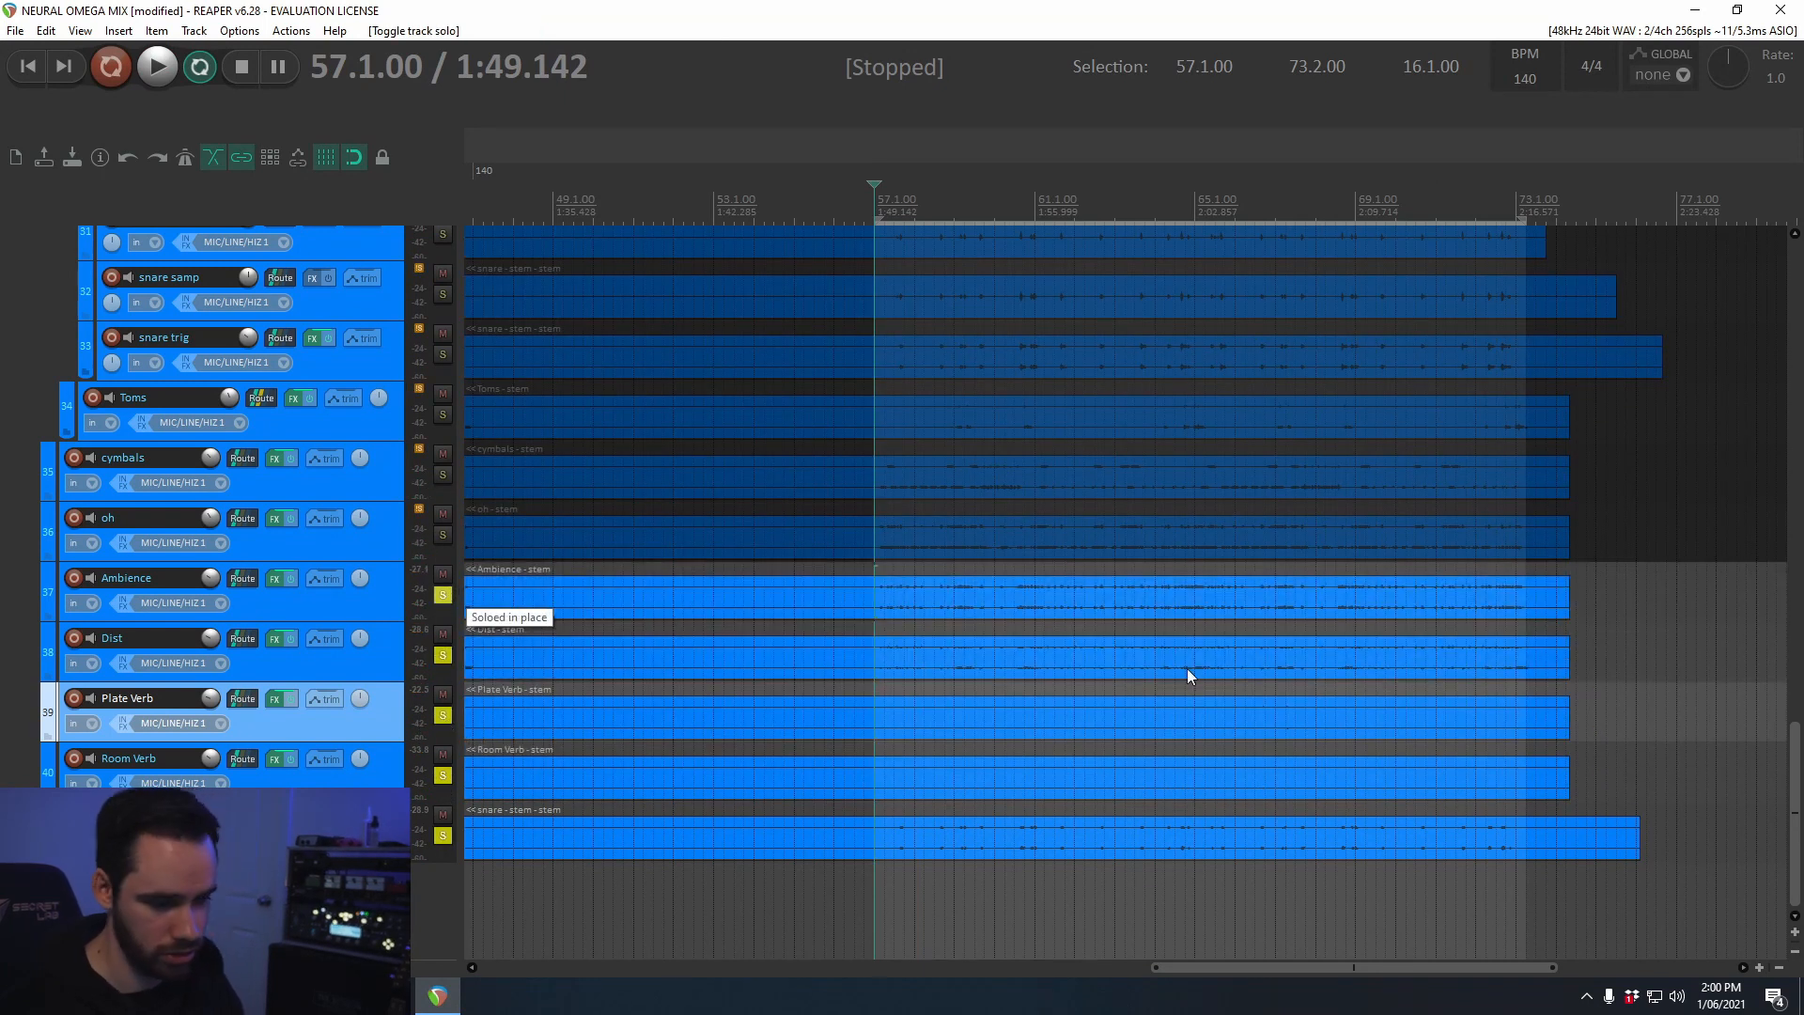
key("space")
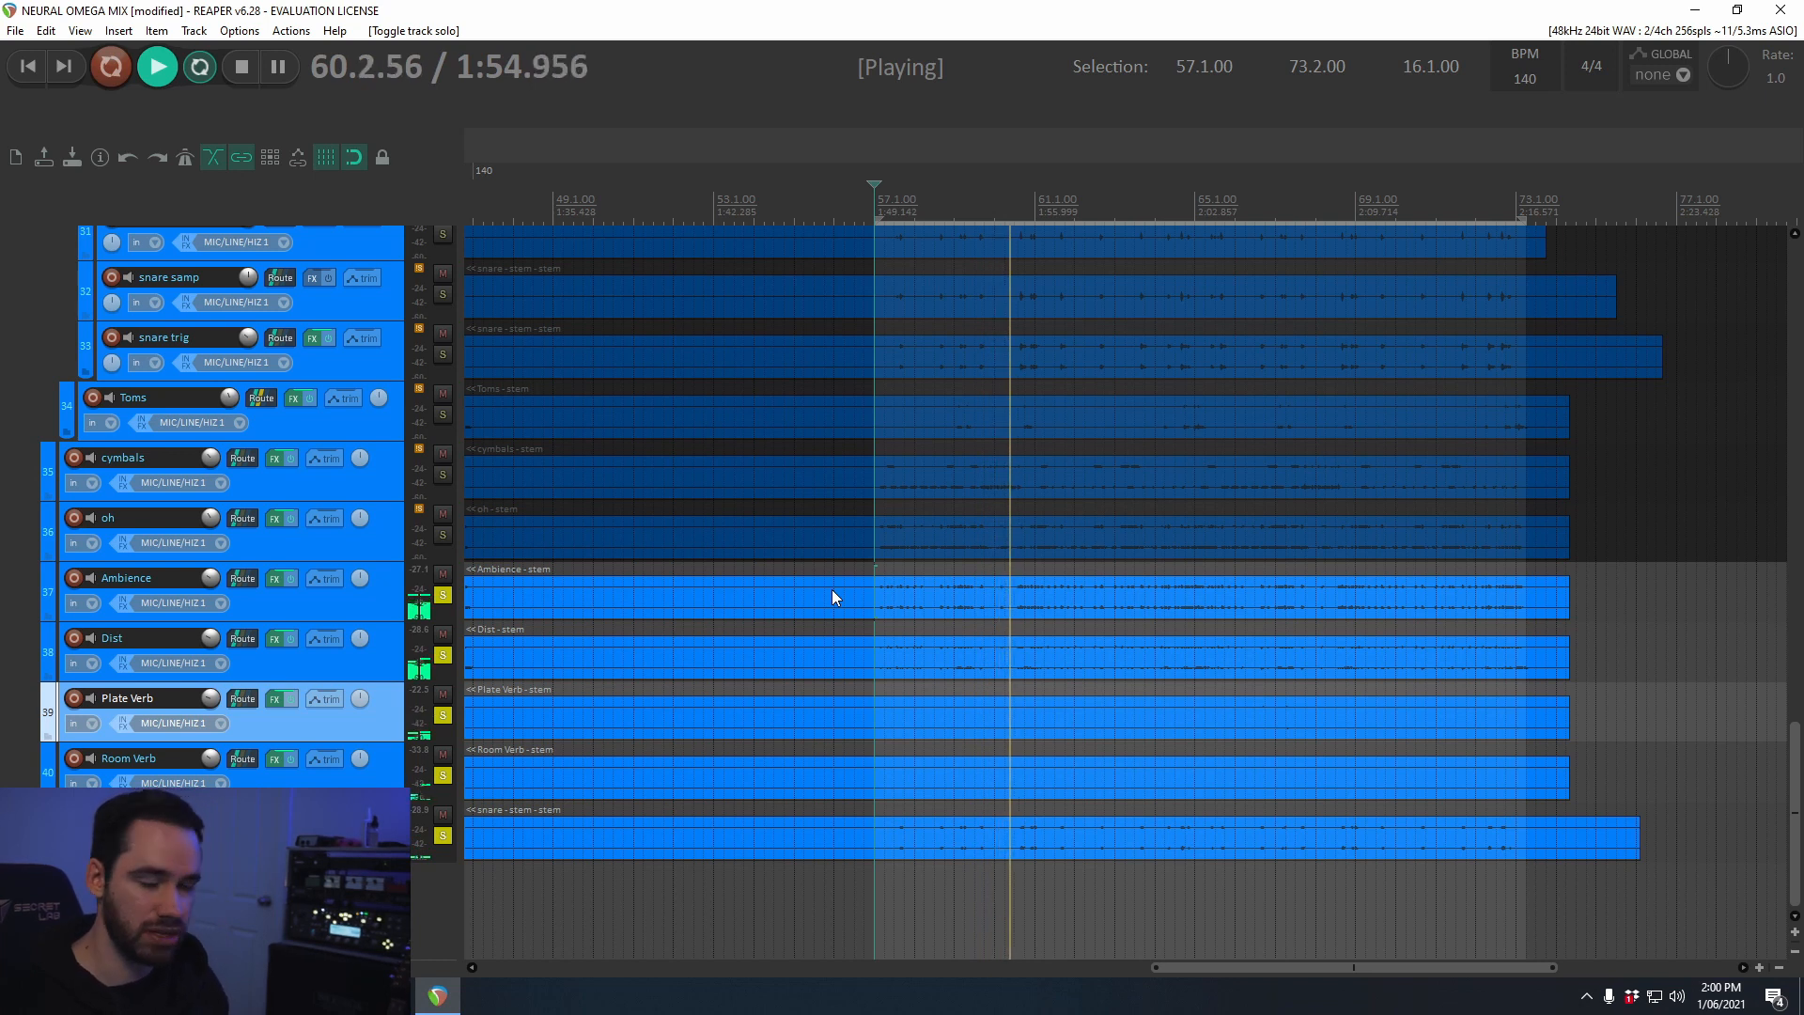
left_click(198, 69)
key("space")
Step: Clear the solos, mute Ambience, Dist, Plate Verb, Room Verb and SNARE ROOM, and audition the drums without them
left_click(443, 595, "ctrl")
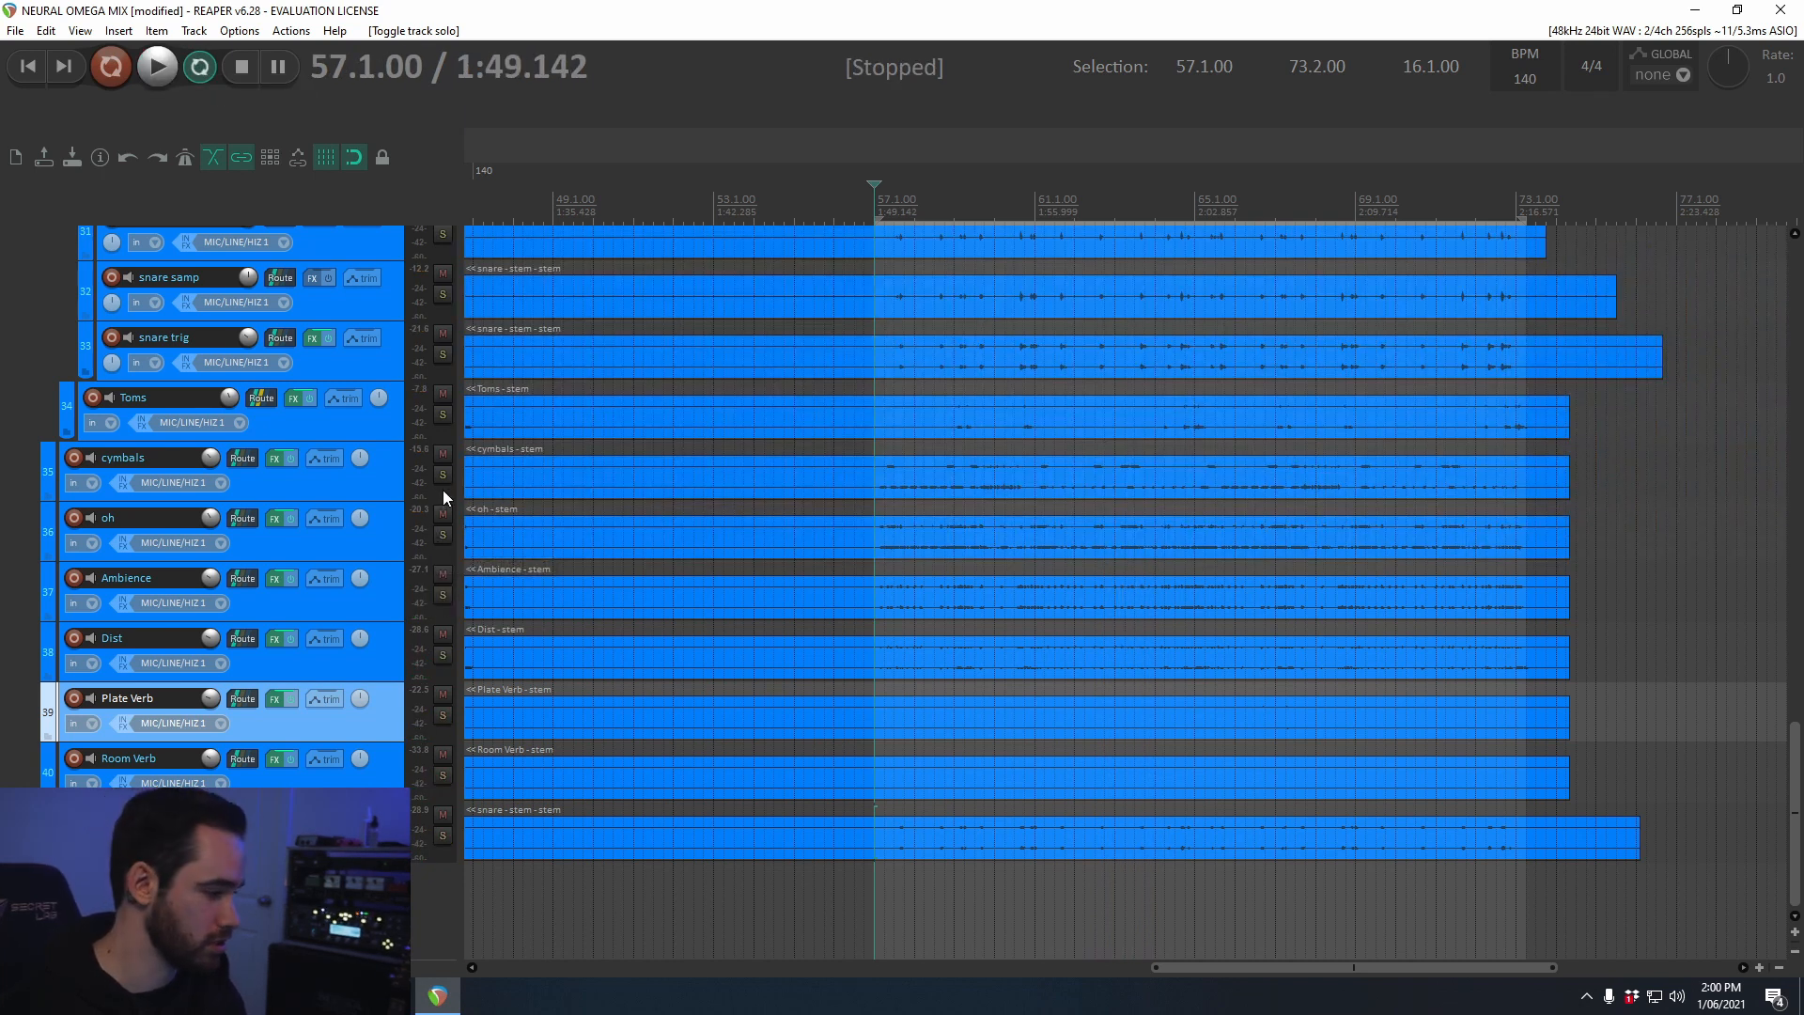
left_click(443, 574)
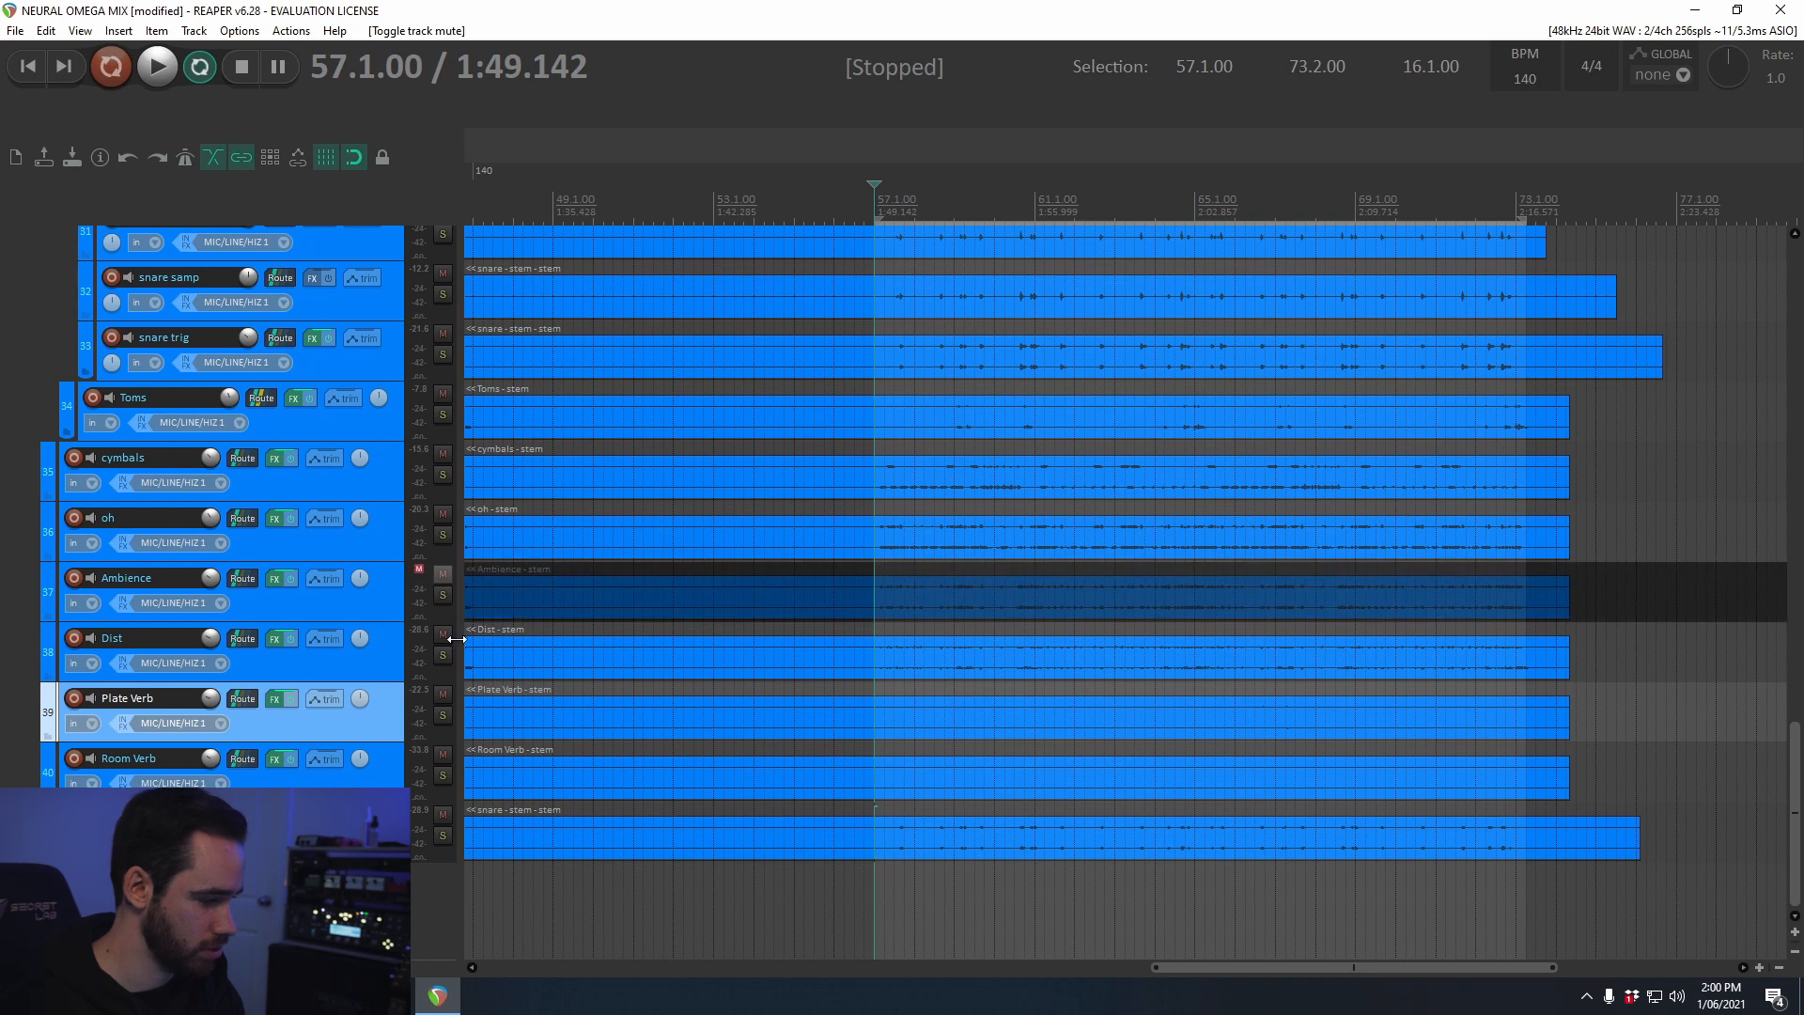
left_click(442, 633)
left_click(442, 693)
left_click(443, 754)
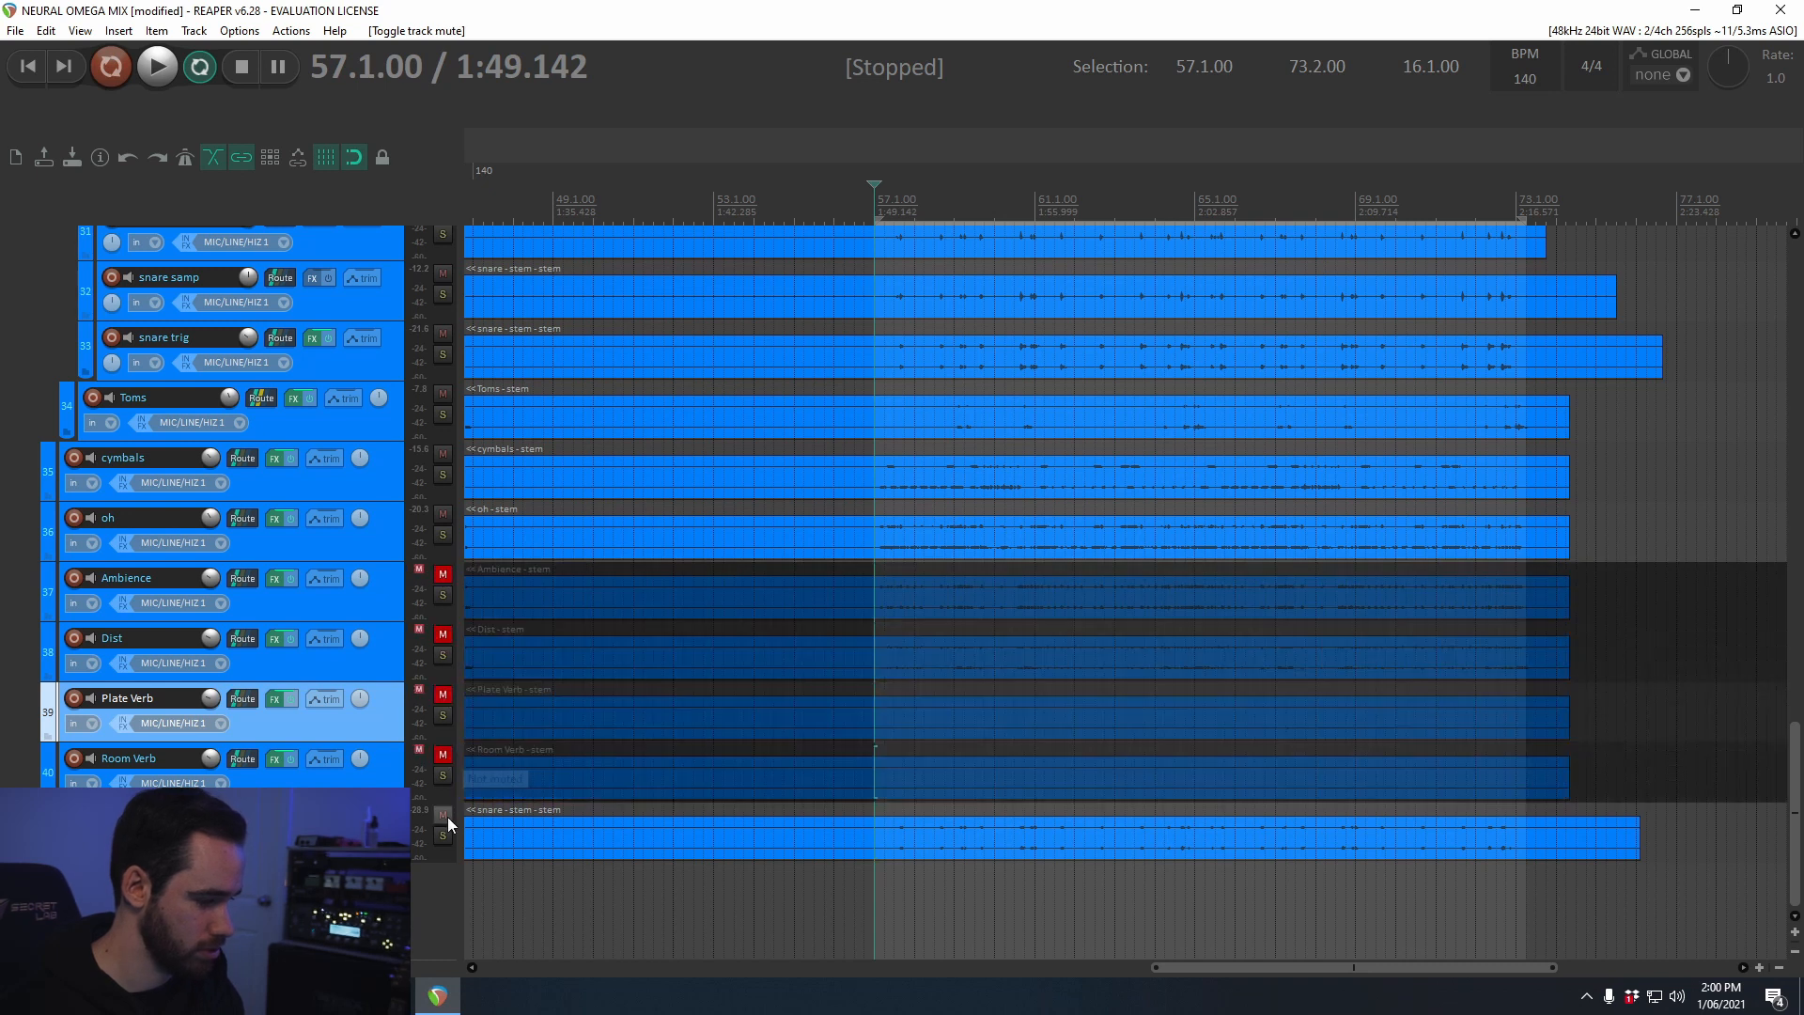
left_click(443, 814)
key("space")
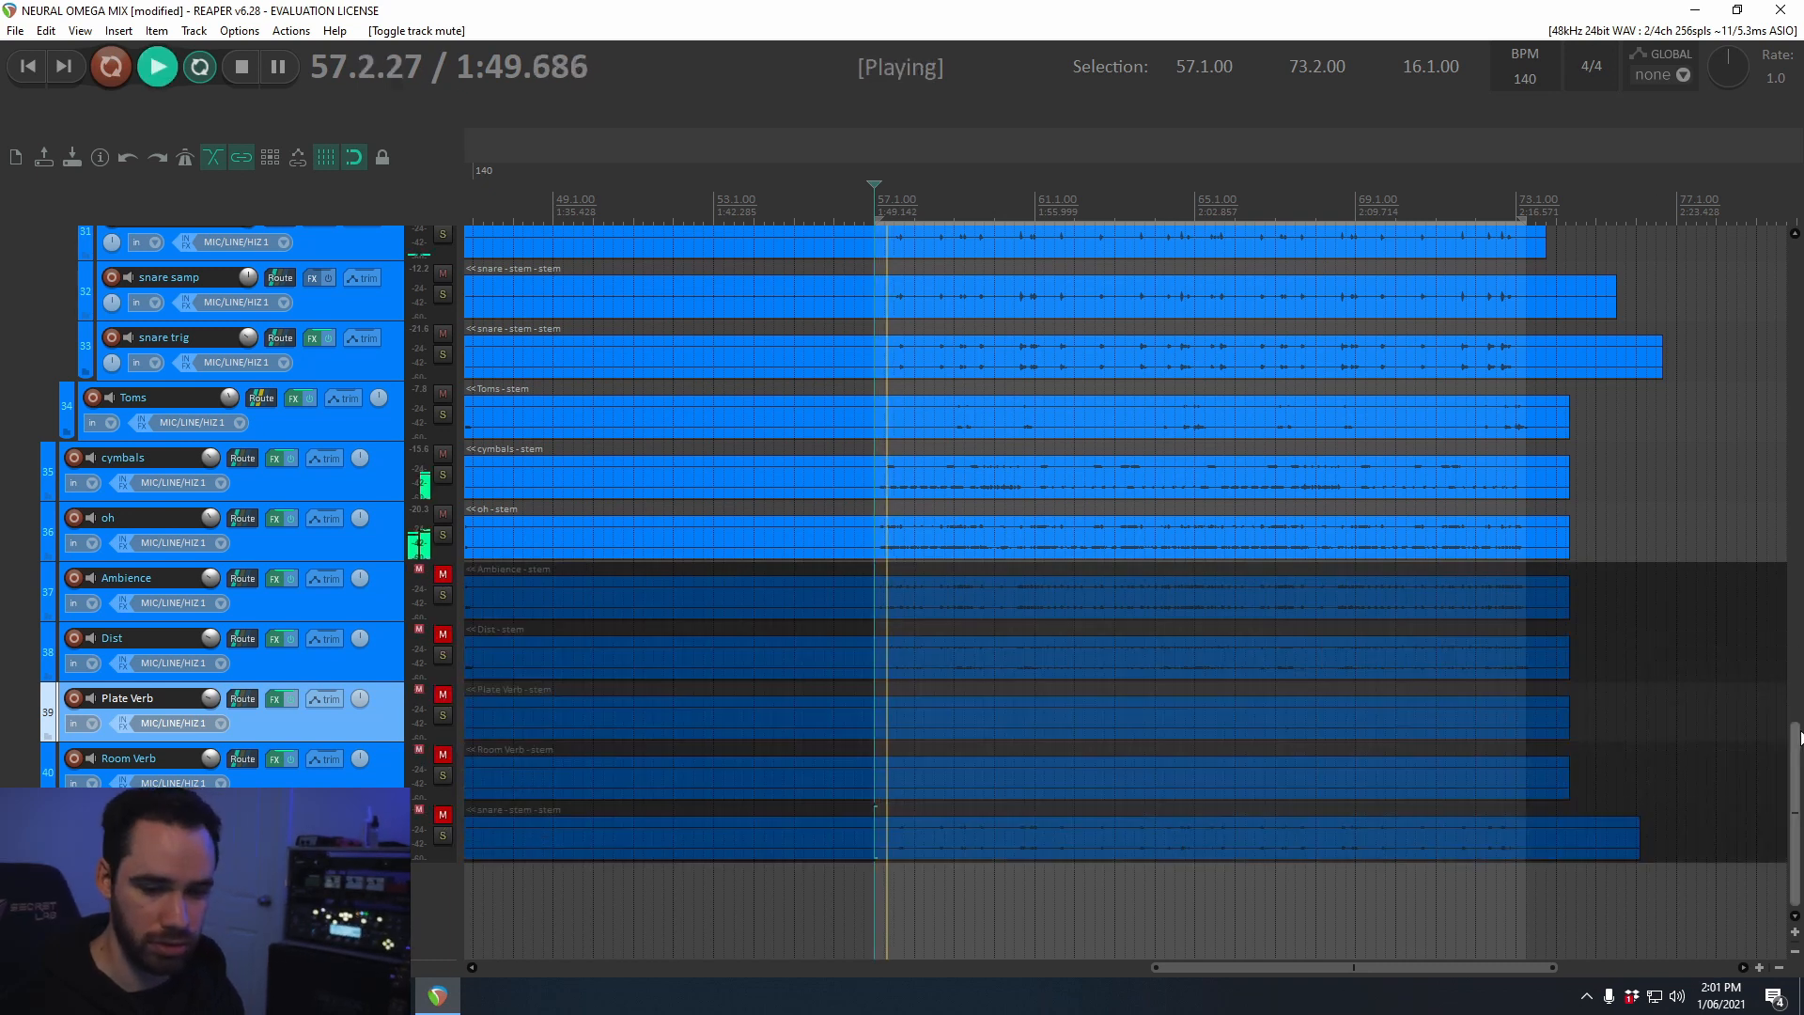
left_click_drag(1797, 756, 1803, 717)
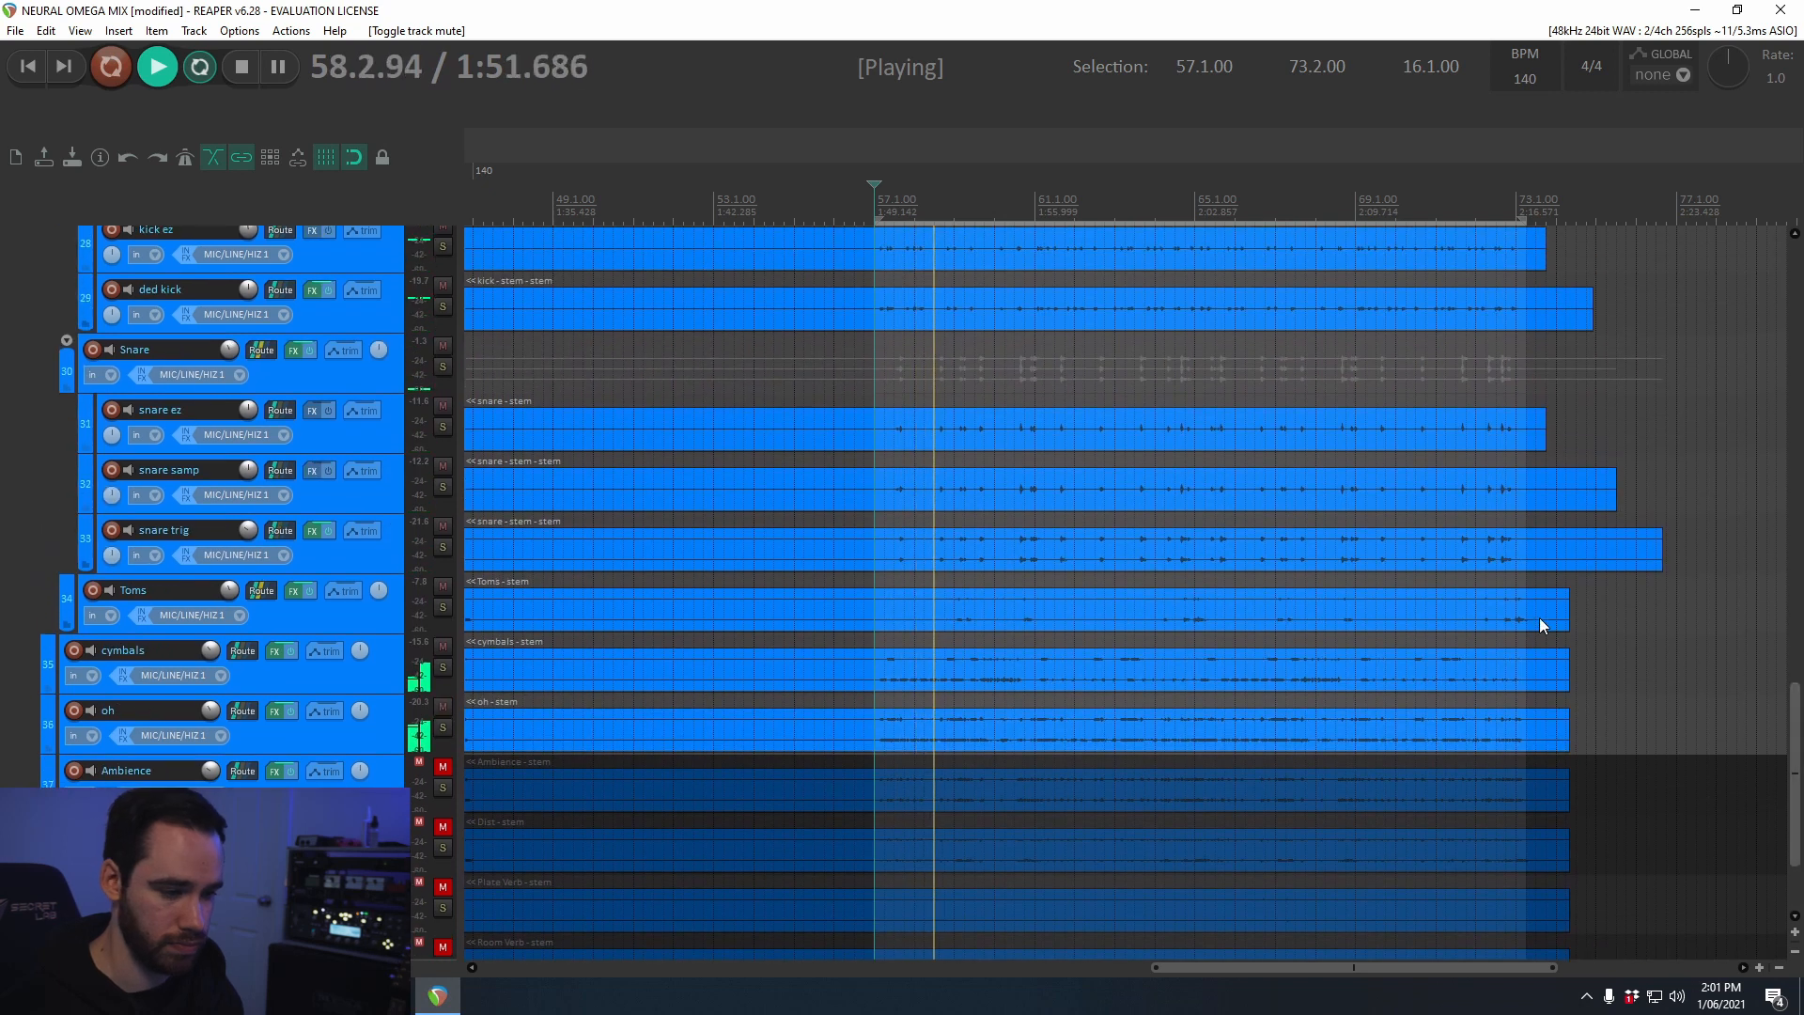
key("space")
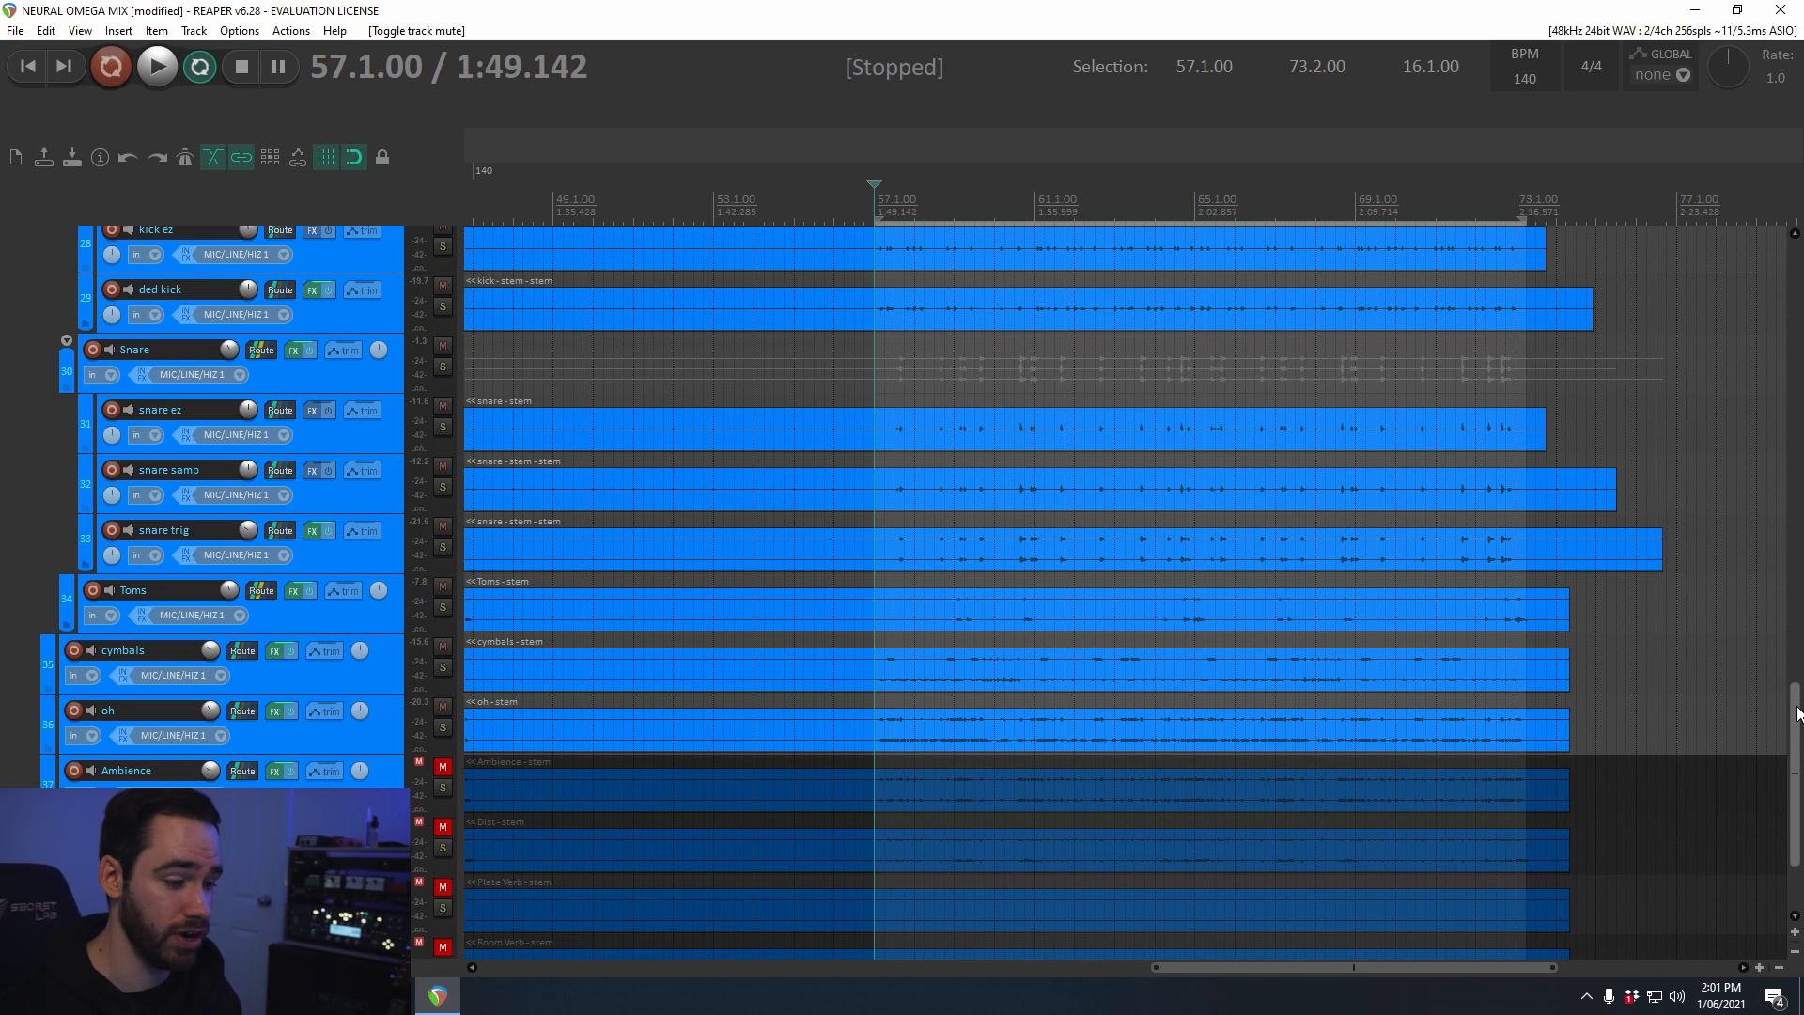
Step: Unmute the Ambience, Dist, Plate Verb, Room Verb and SNARE ROOM tracks
left_click_drag(1798, 714, 1797, 765)
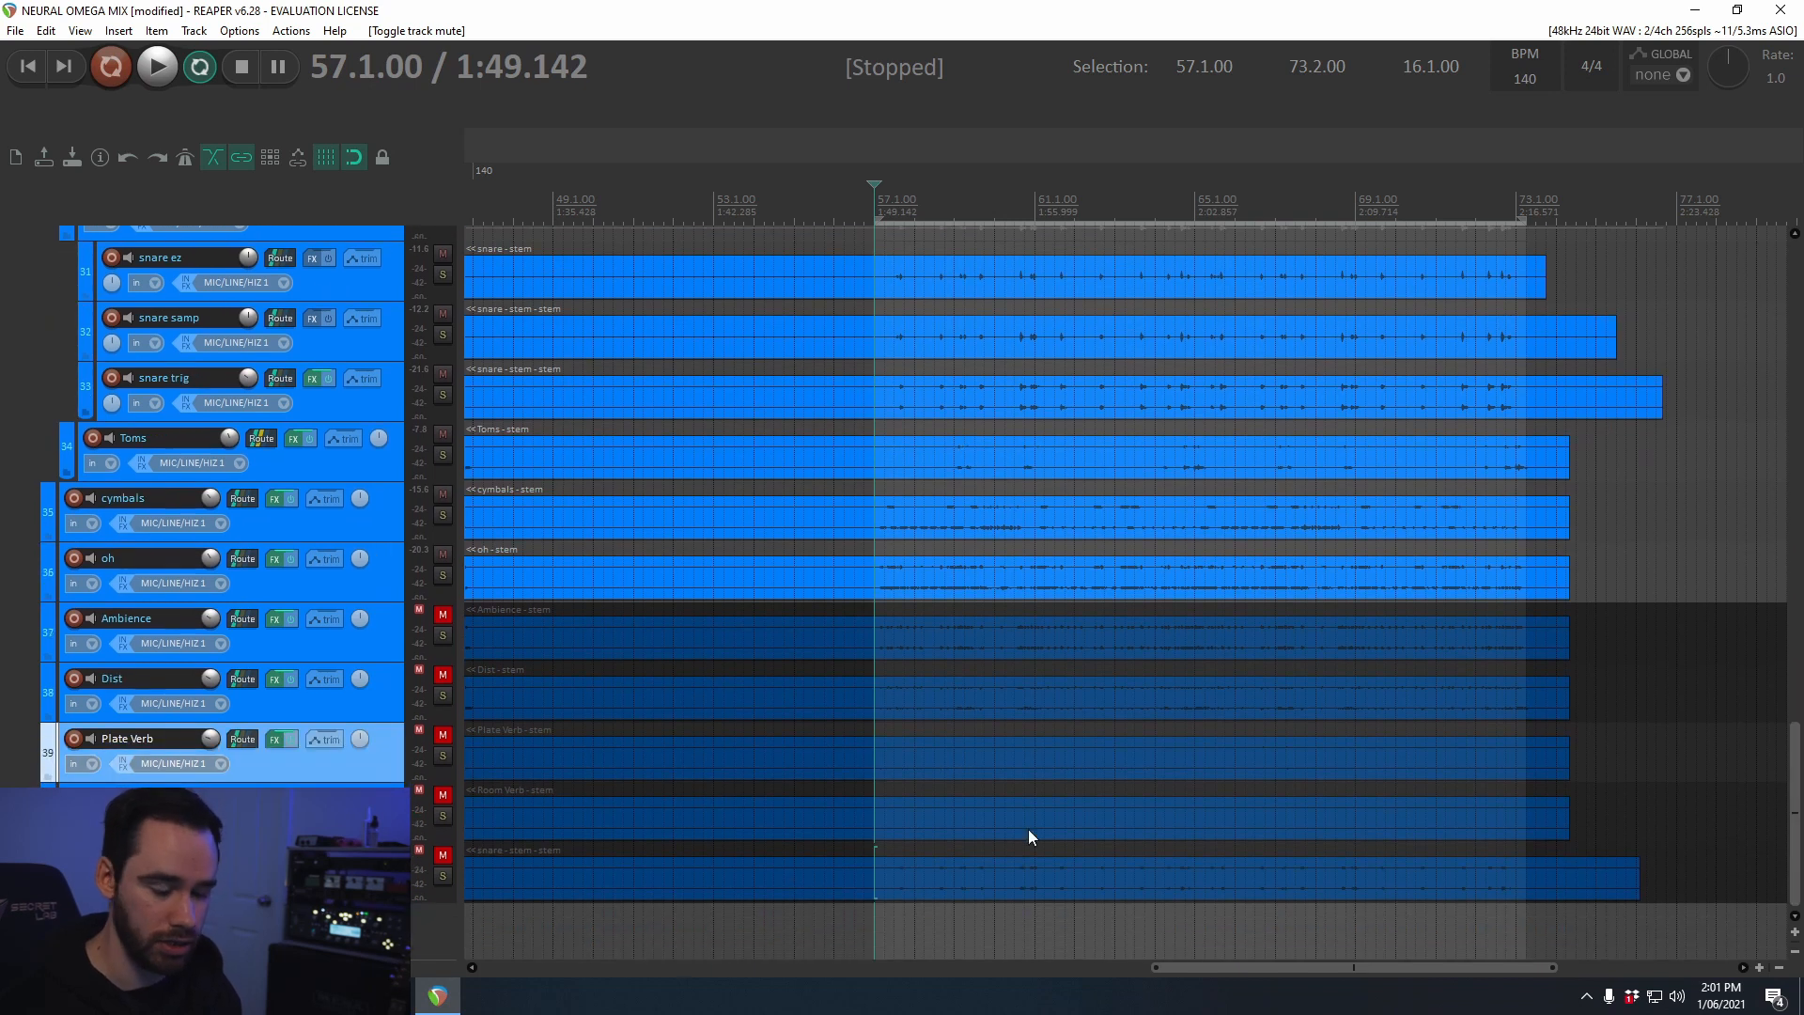
left_click(442, 616)
left_click(443, 675)
left_click(445, 735)
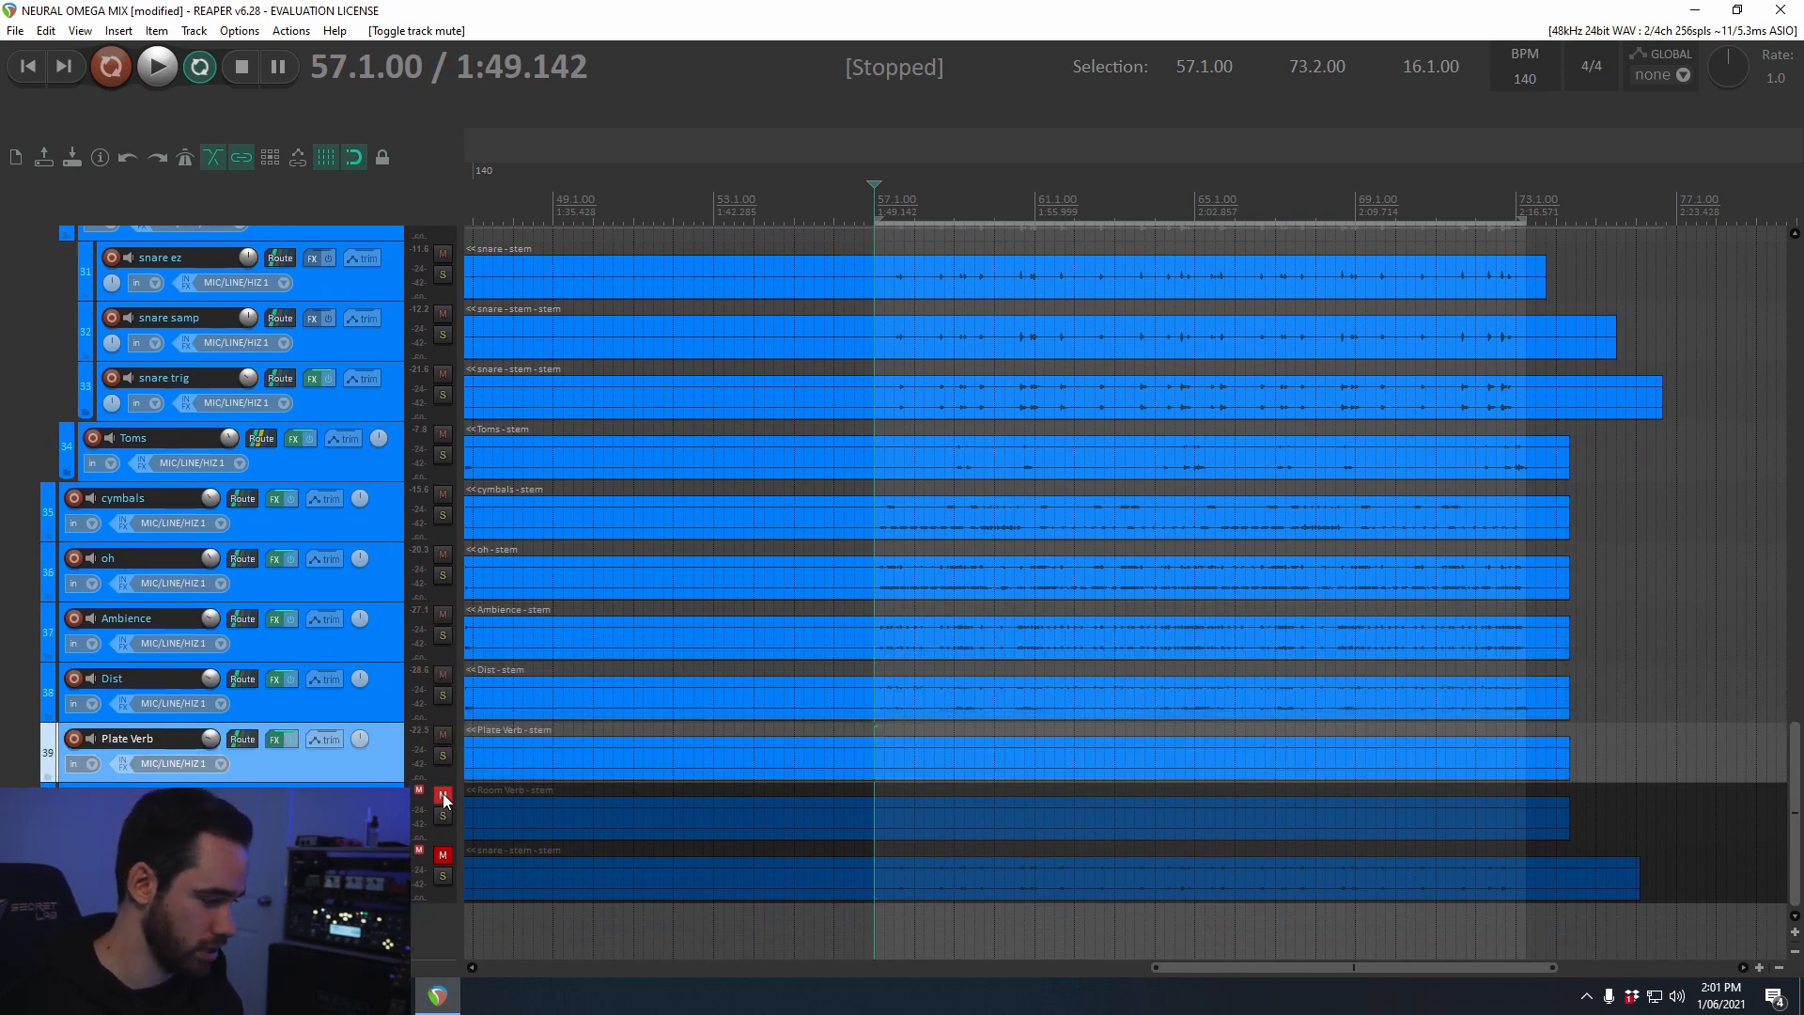
left_click(443, 797)
left_click(442, 855)
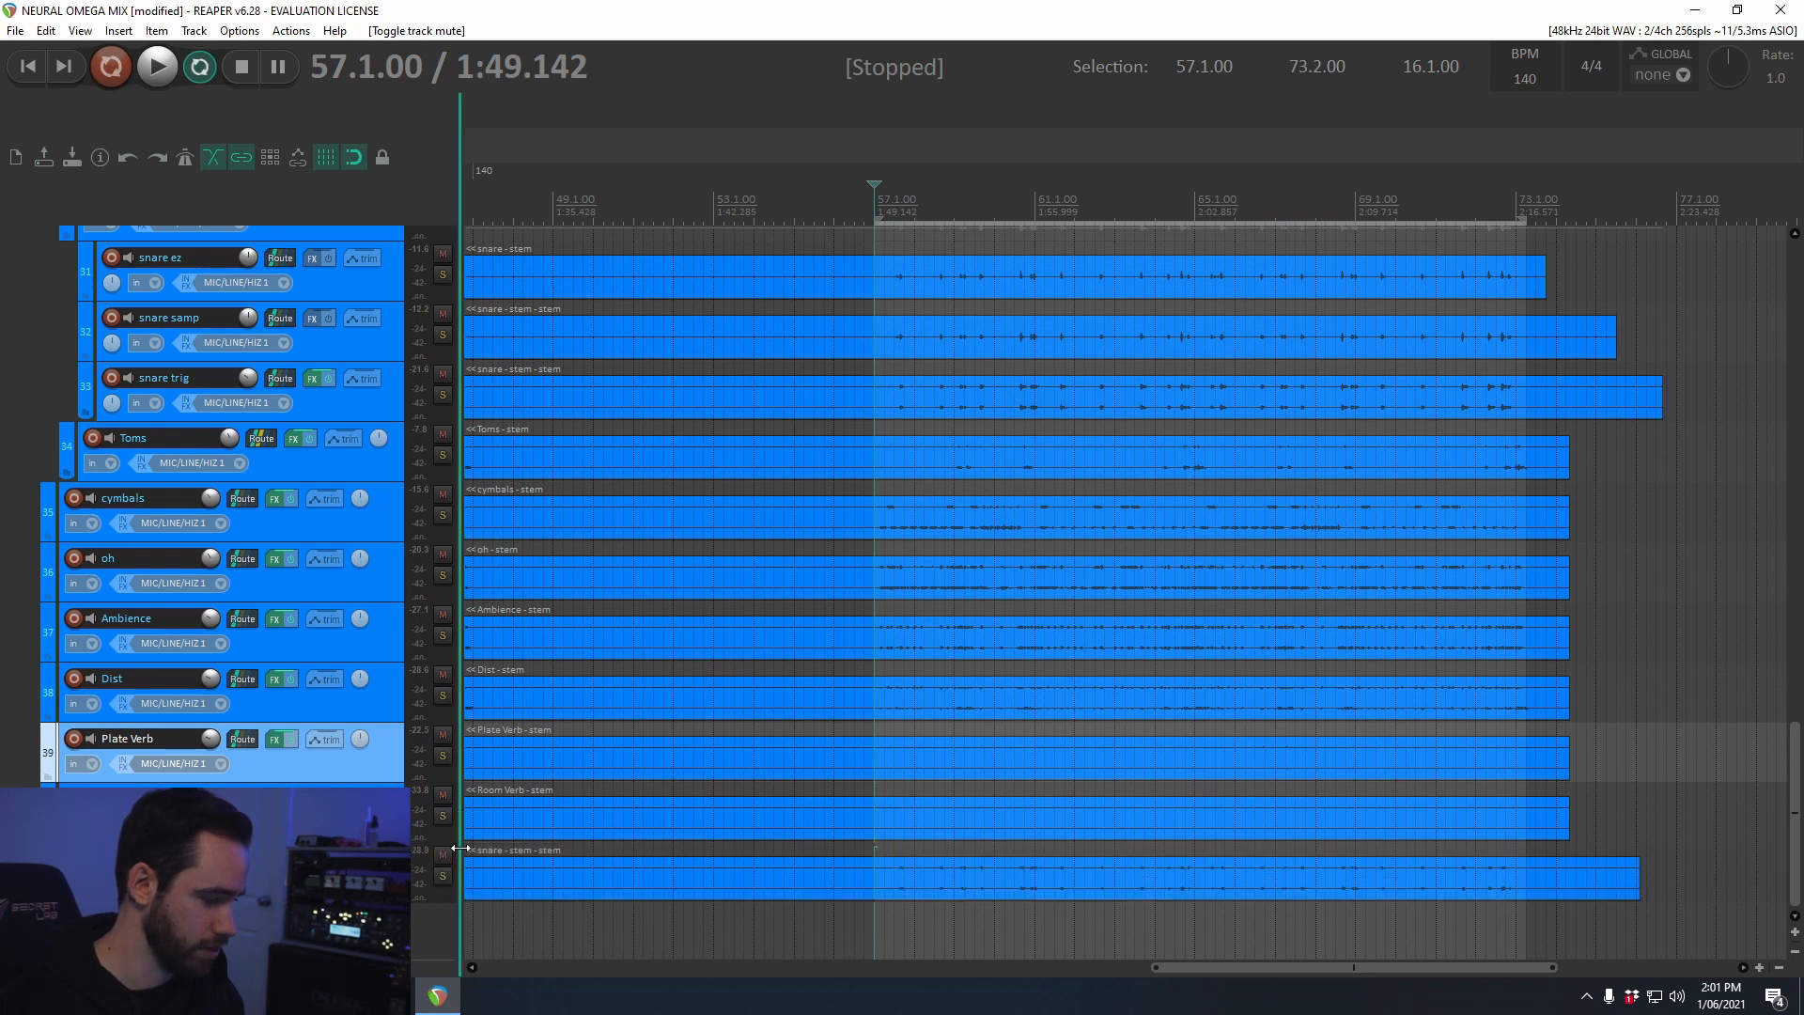
Step: Audition the full drum mix with the ambience, distortion and reverb tracks included
key("space")
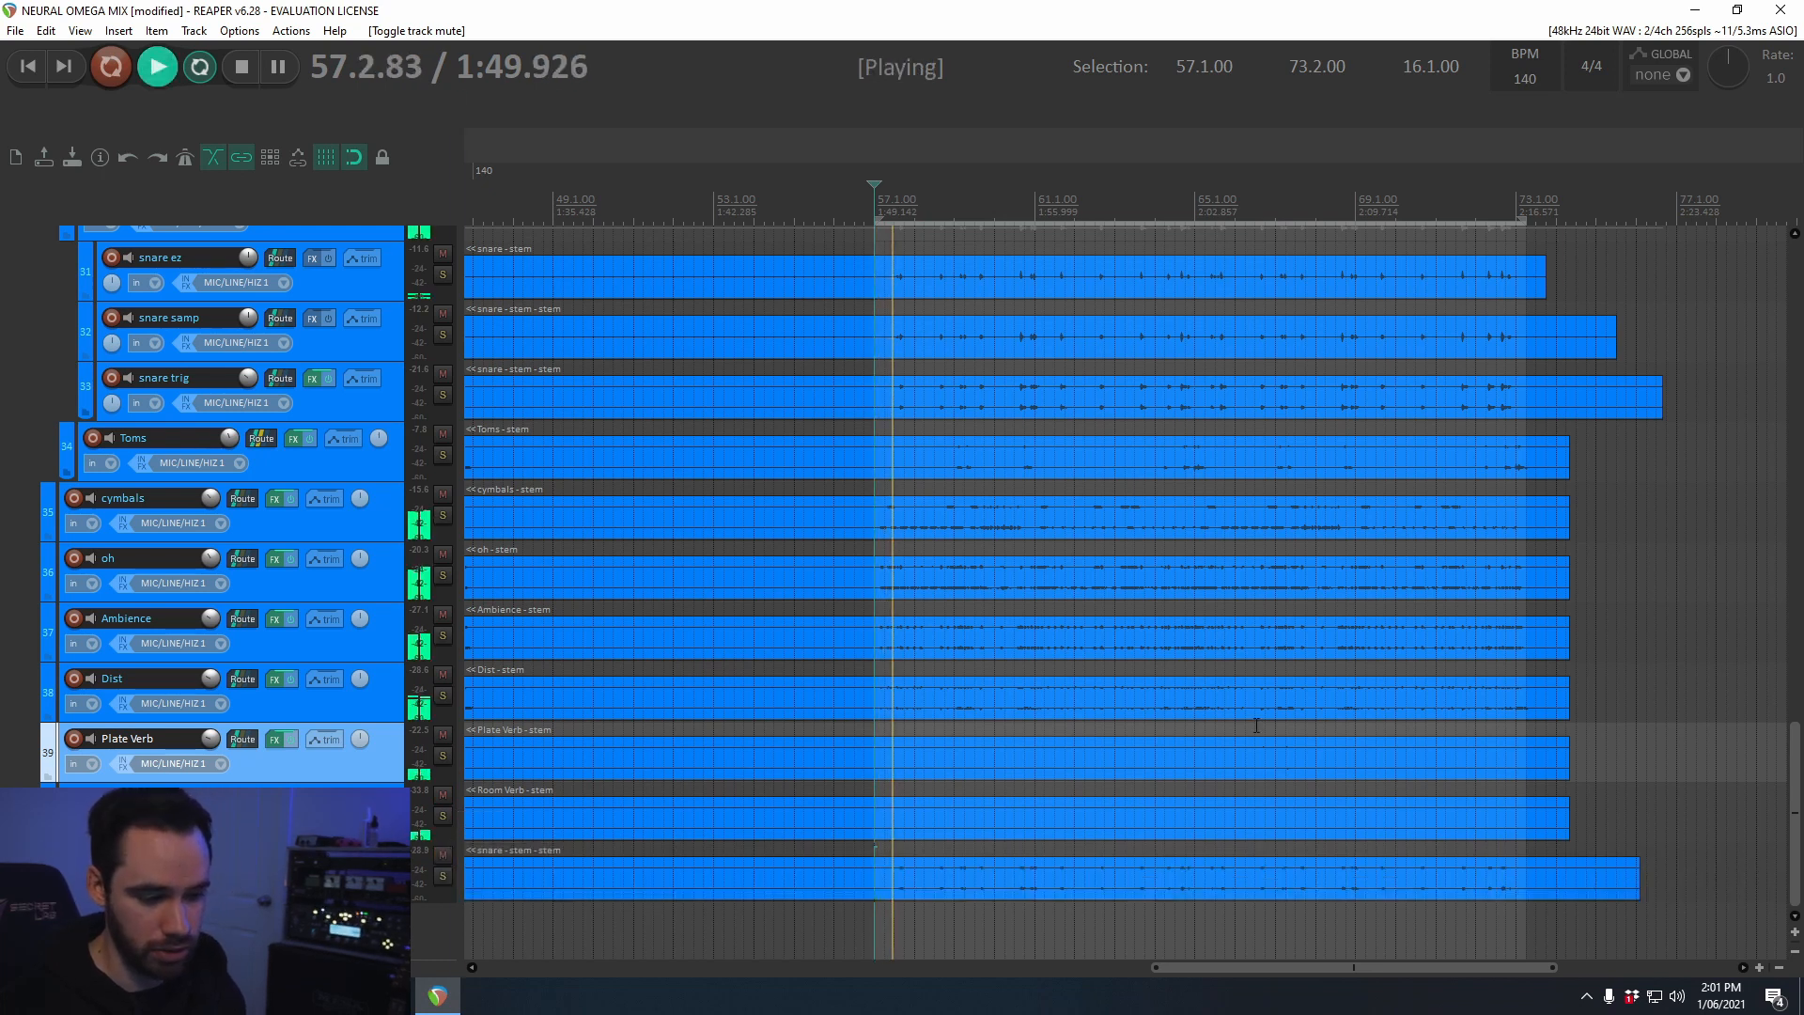
key("space")
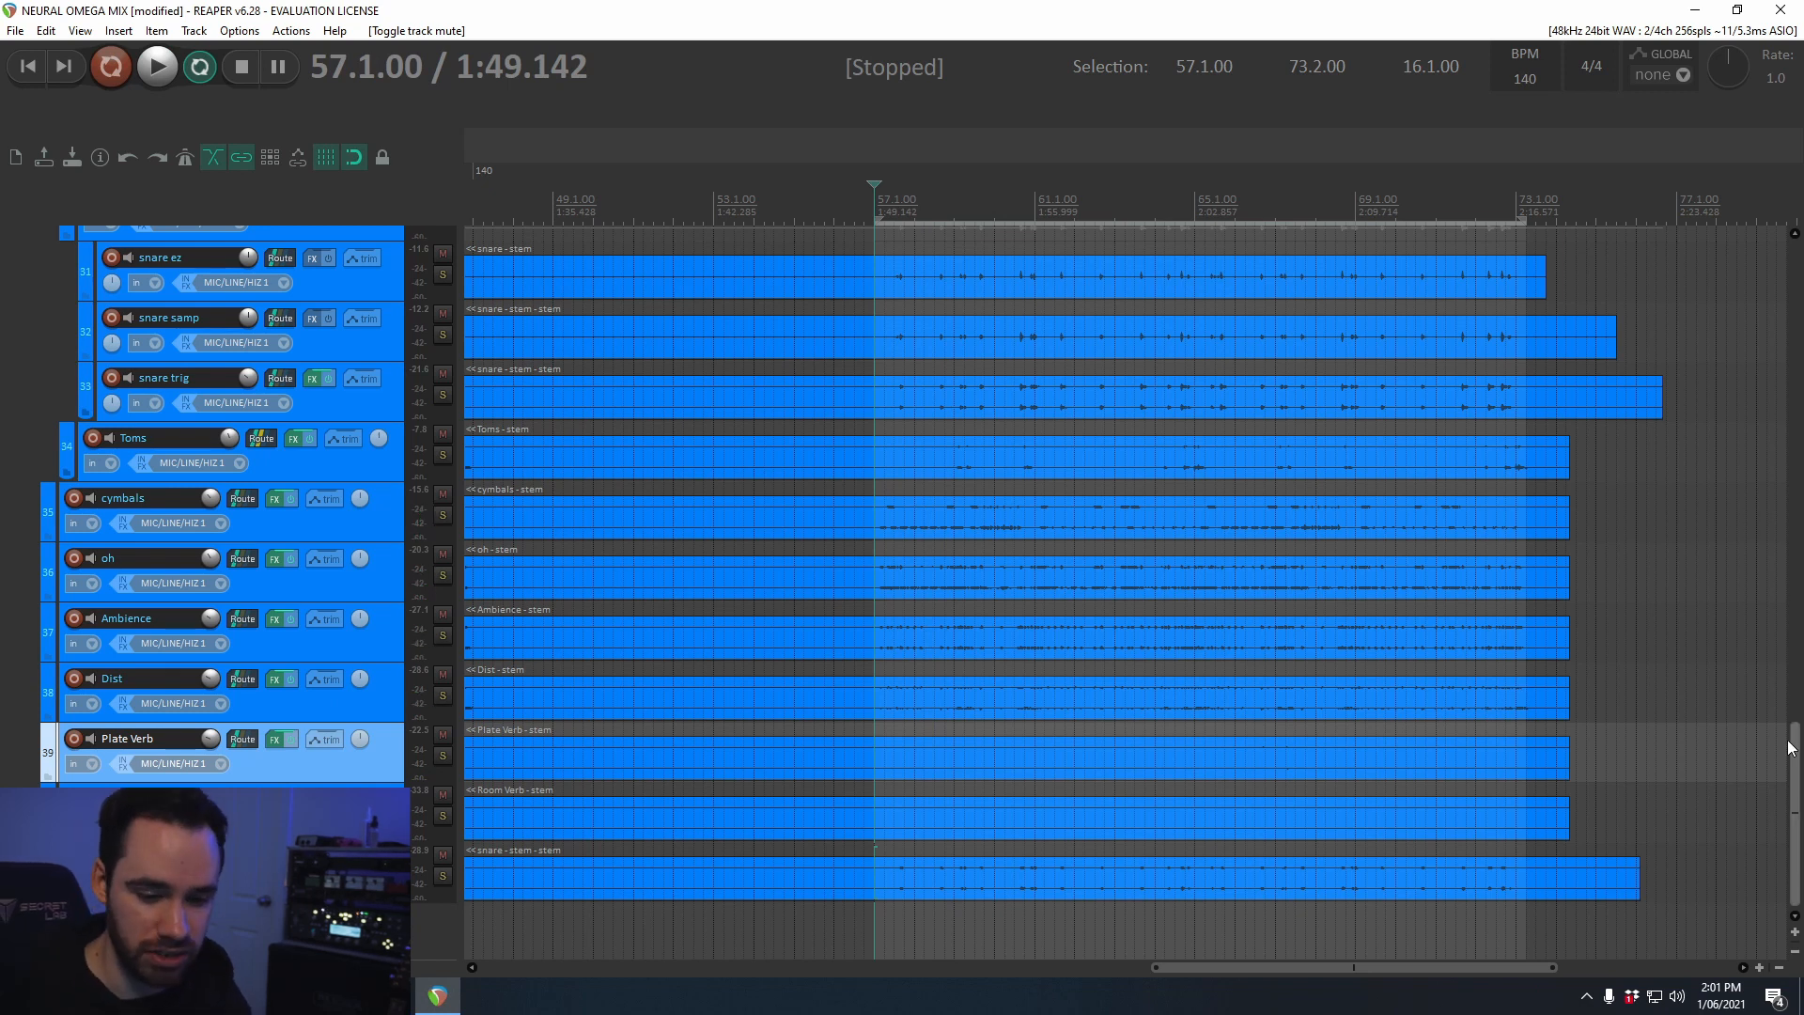
left_click_drag(1797, 747, 1795, 569)
key("space")
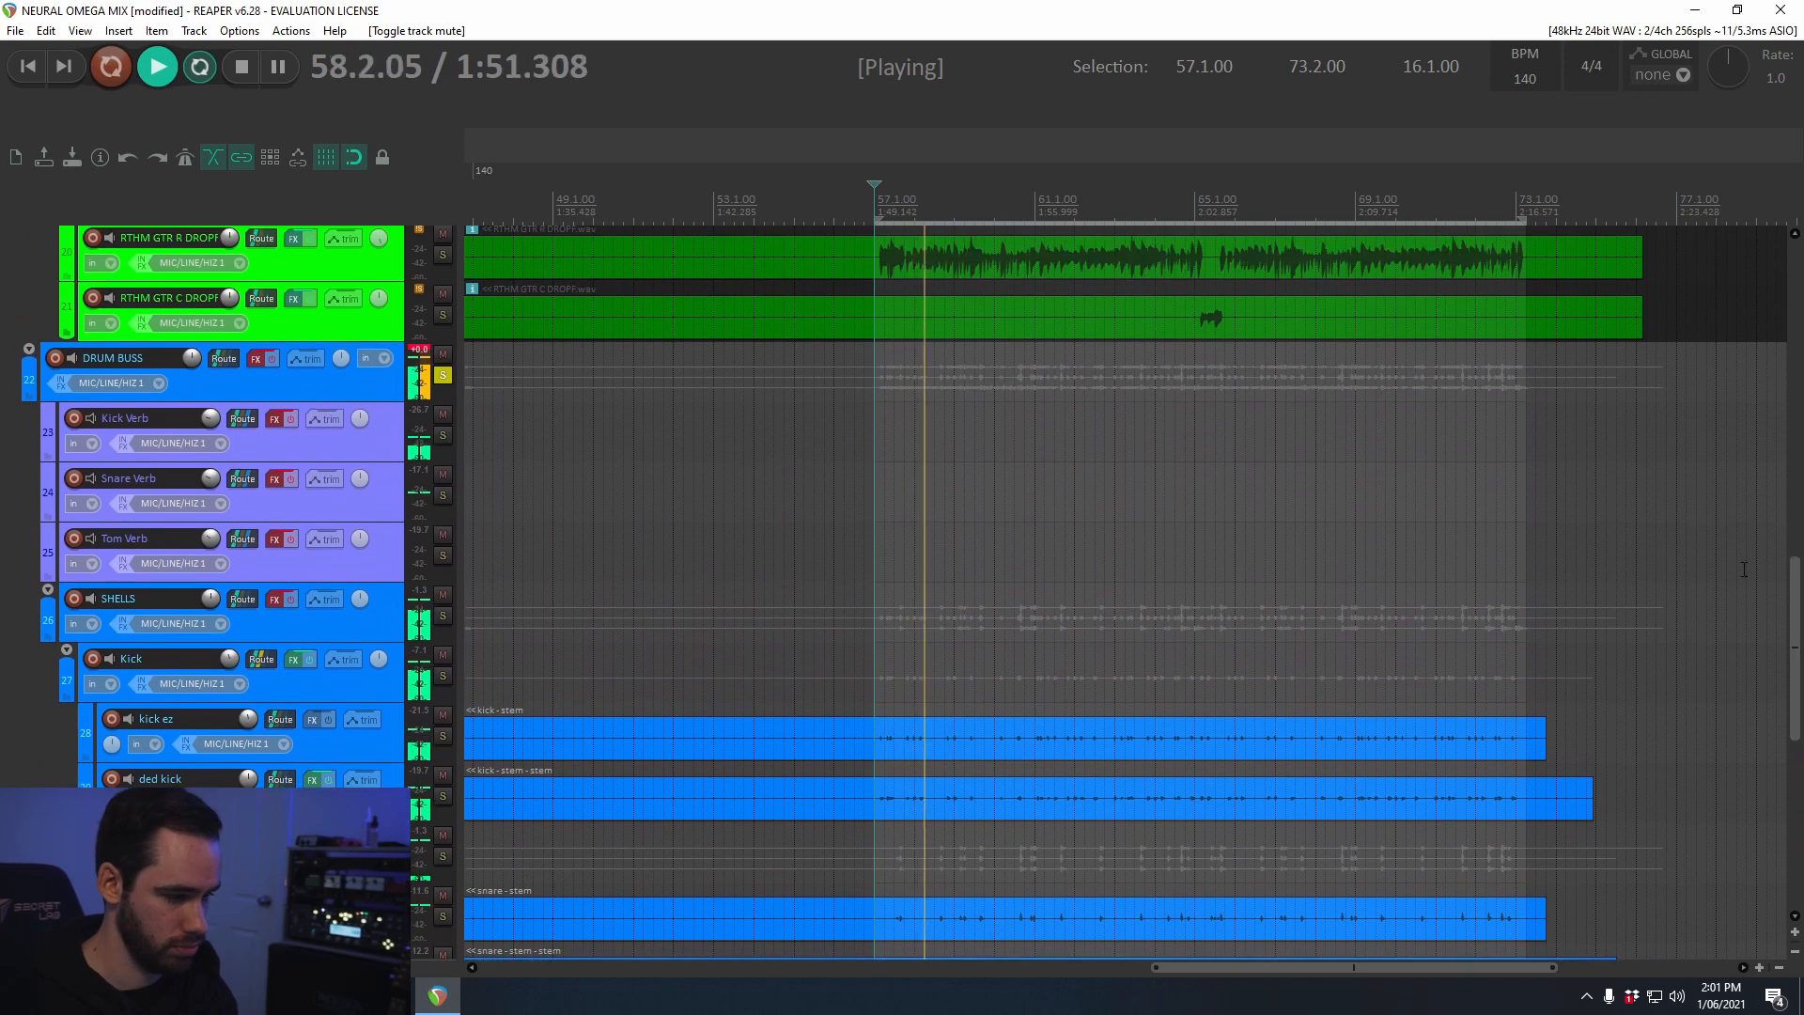
scroll(1634, 626, "down", 3)
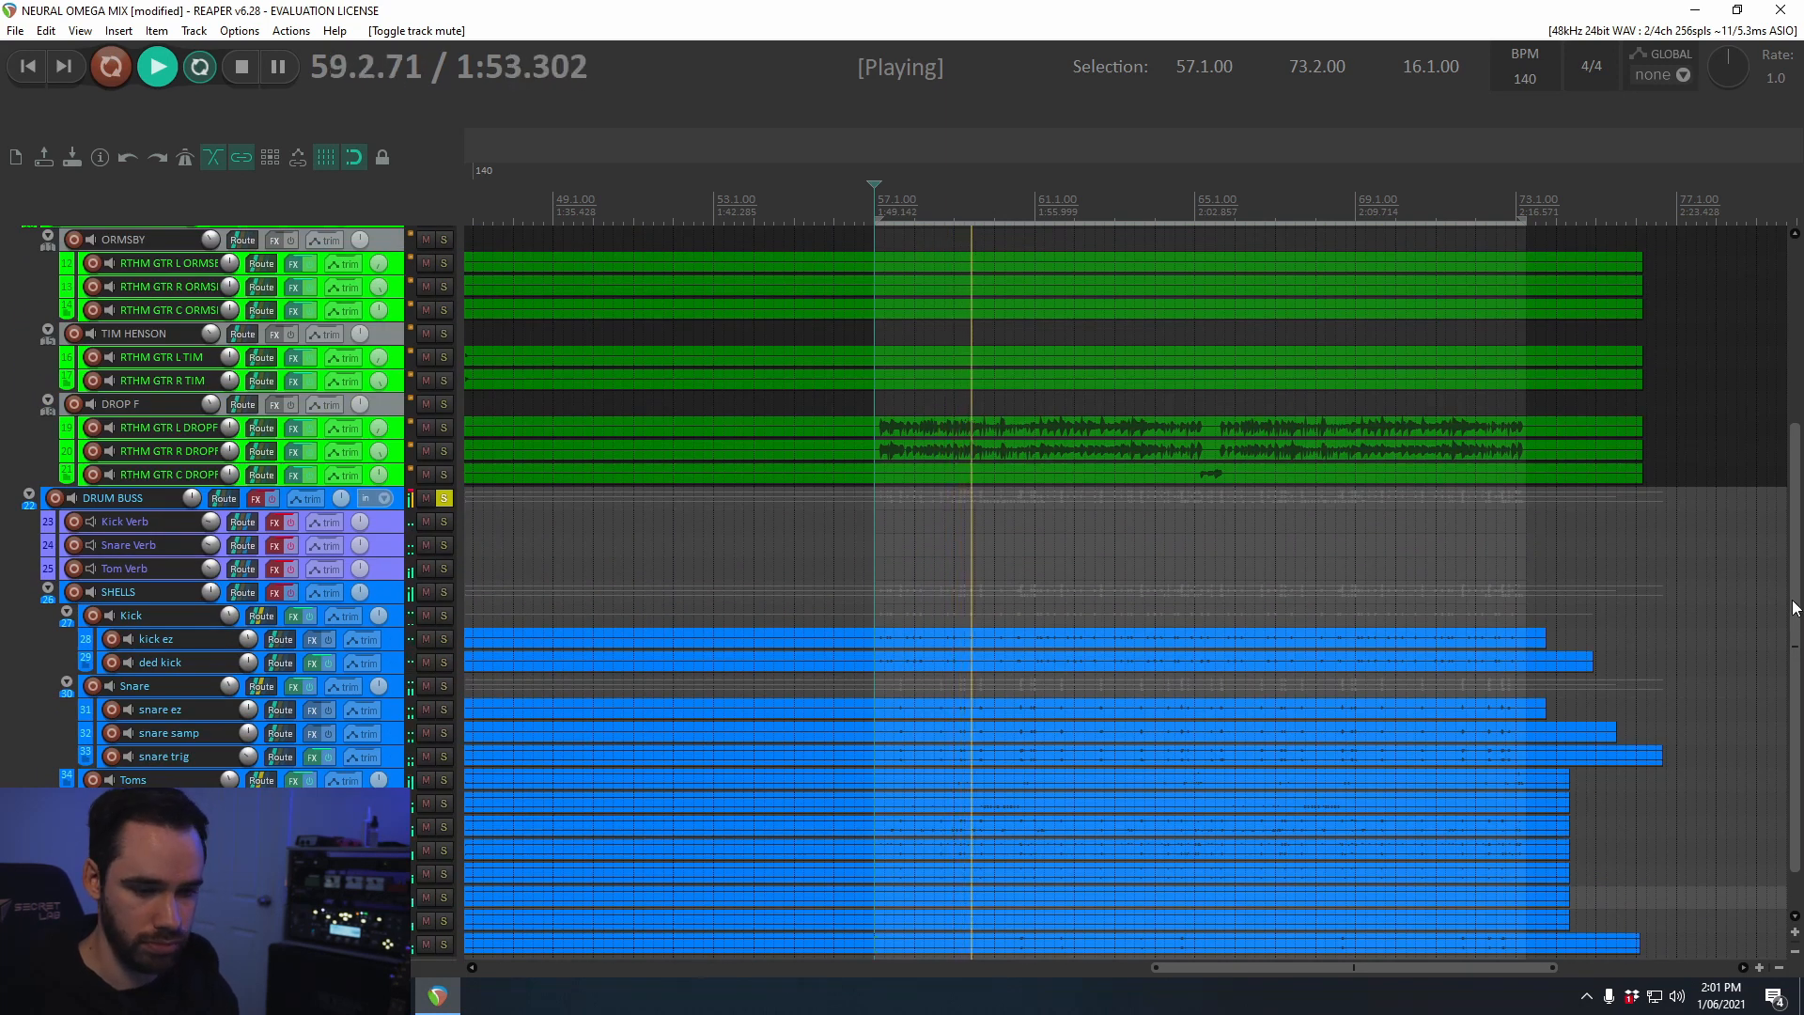
left_click_drag(1796, 648, 1796, 680)
key("space")
Step: Enable and review the effects chain on the SHELLS folder track
left_click(386, 536)
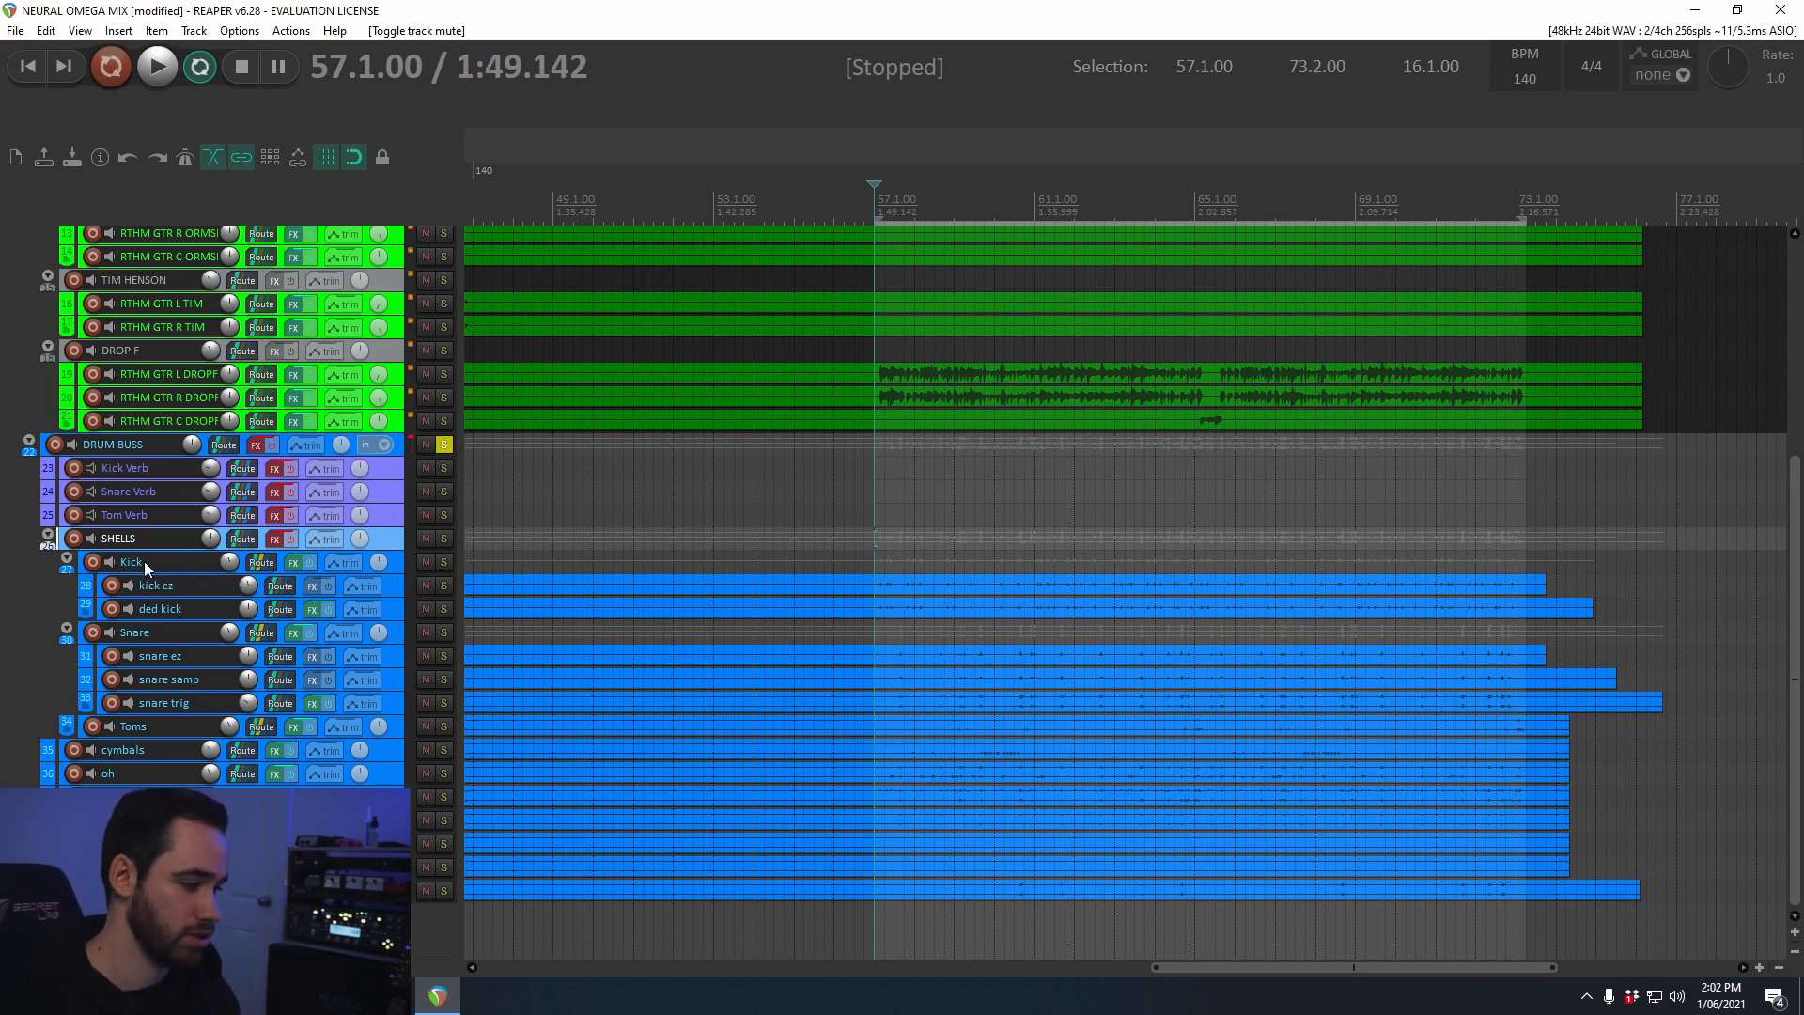
left_click(293, 539)
left_click(275, 543)
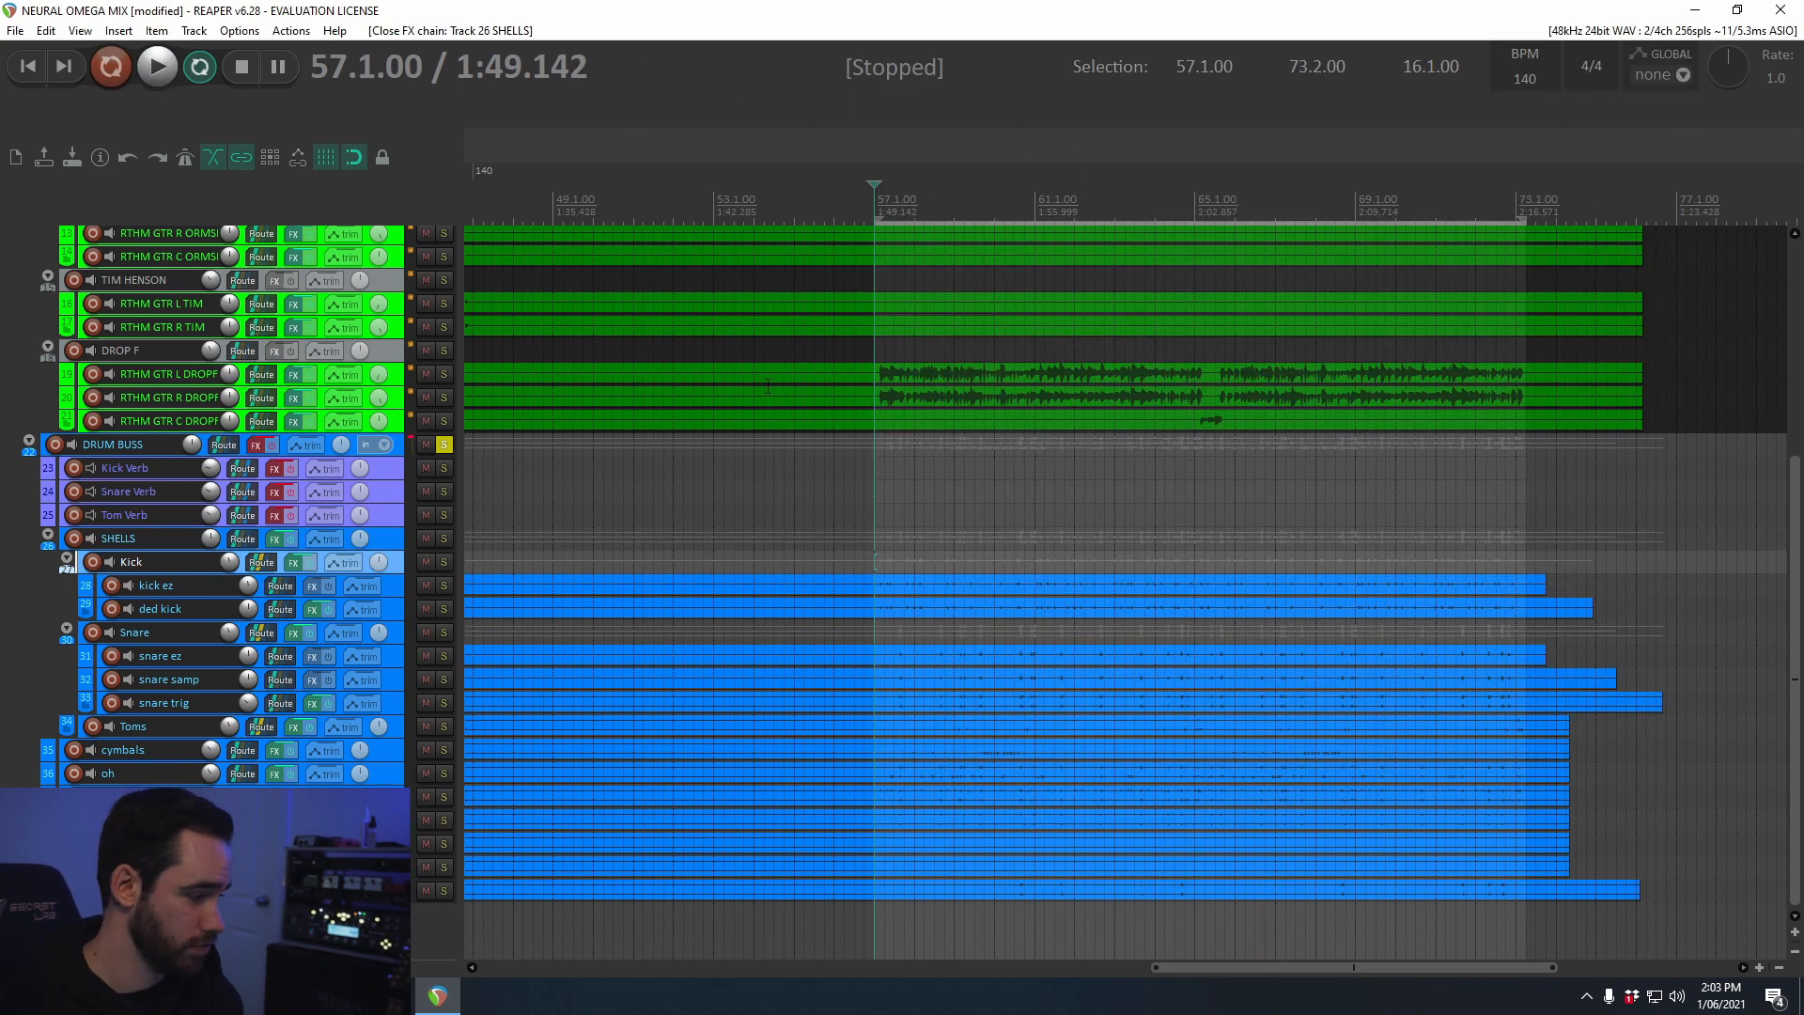
Step: Solo the Kick Verb track, enlarge it, and audition it with its effects still bypassed
left_click(393, 464)
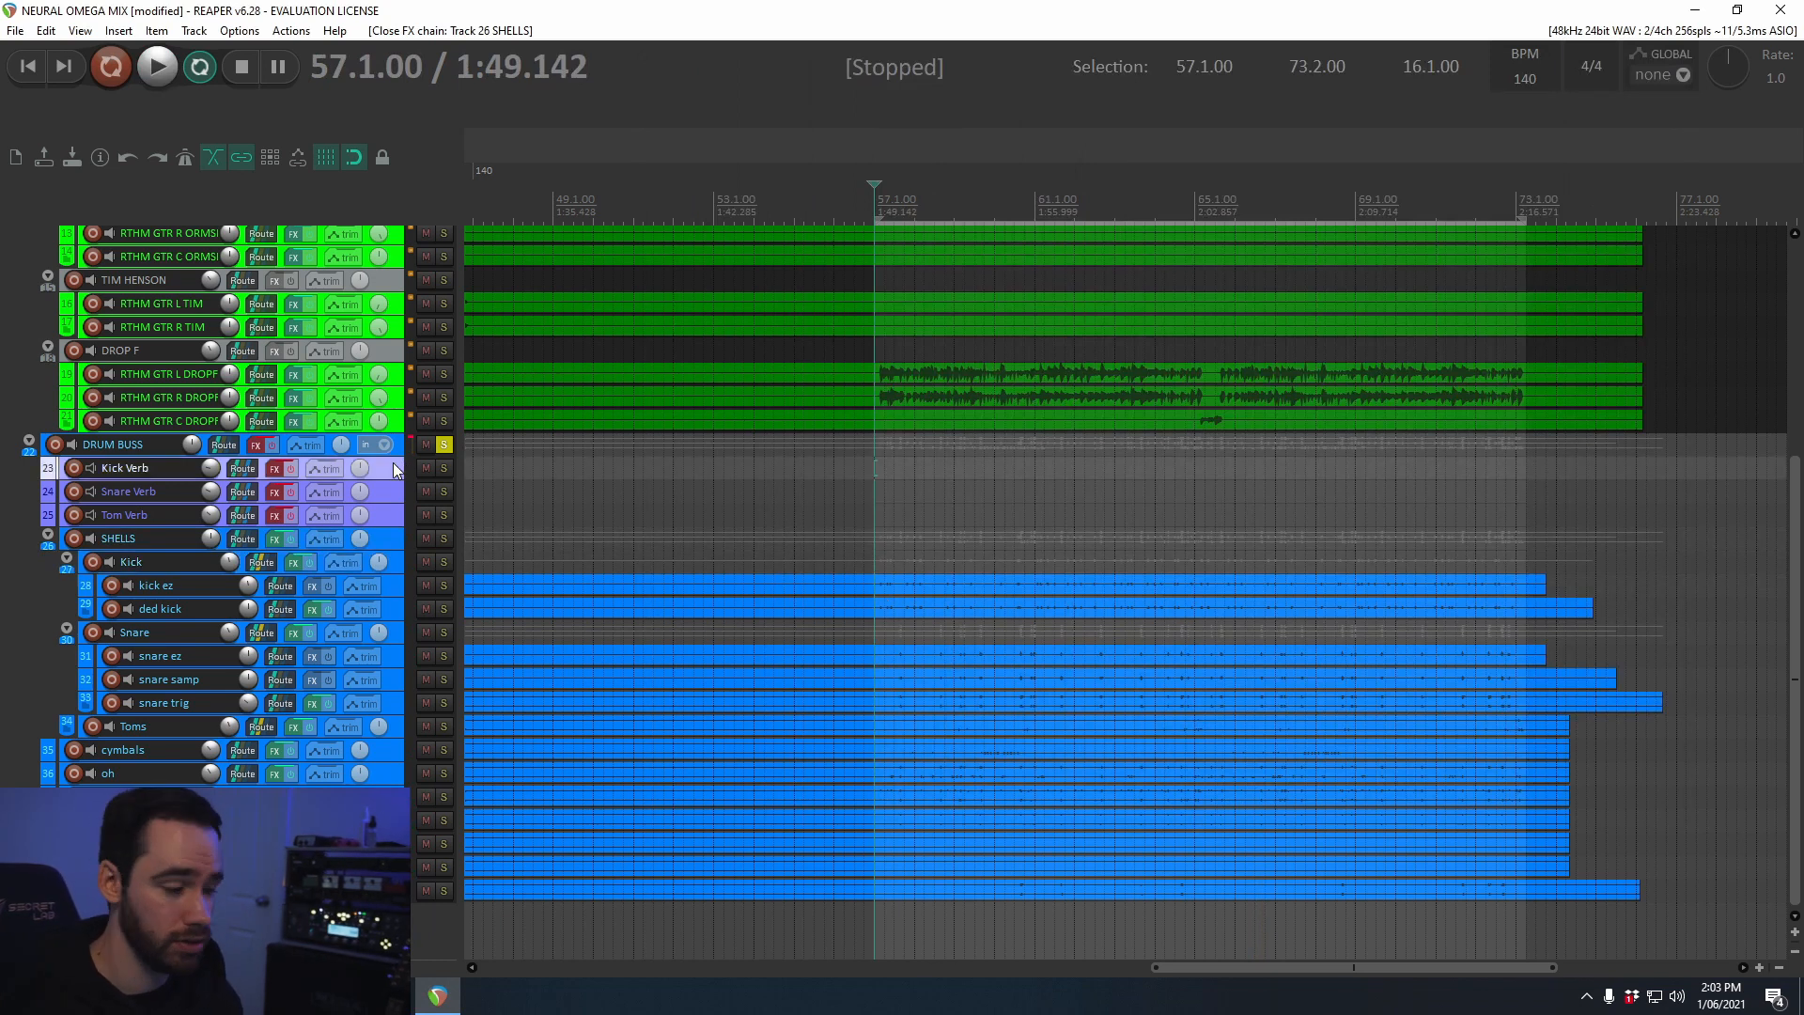
left_click(442, 467)
key("space")
left_click_drag(375, 480, 386, 540)
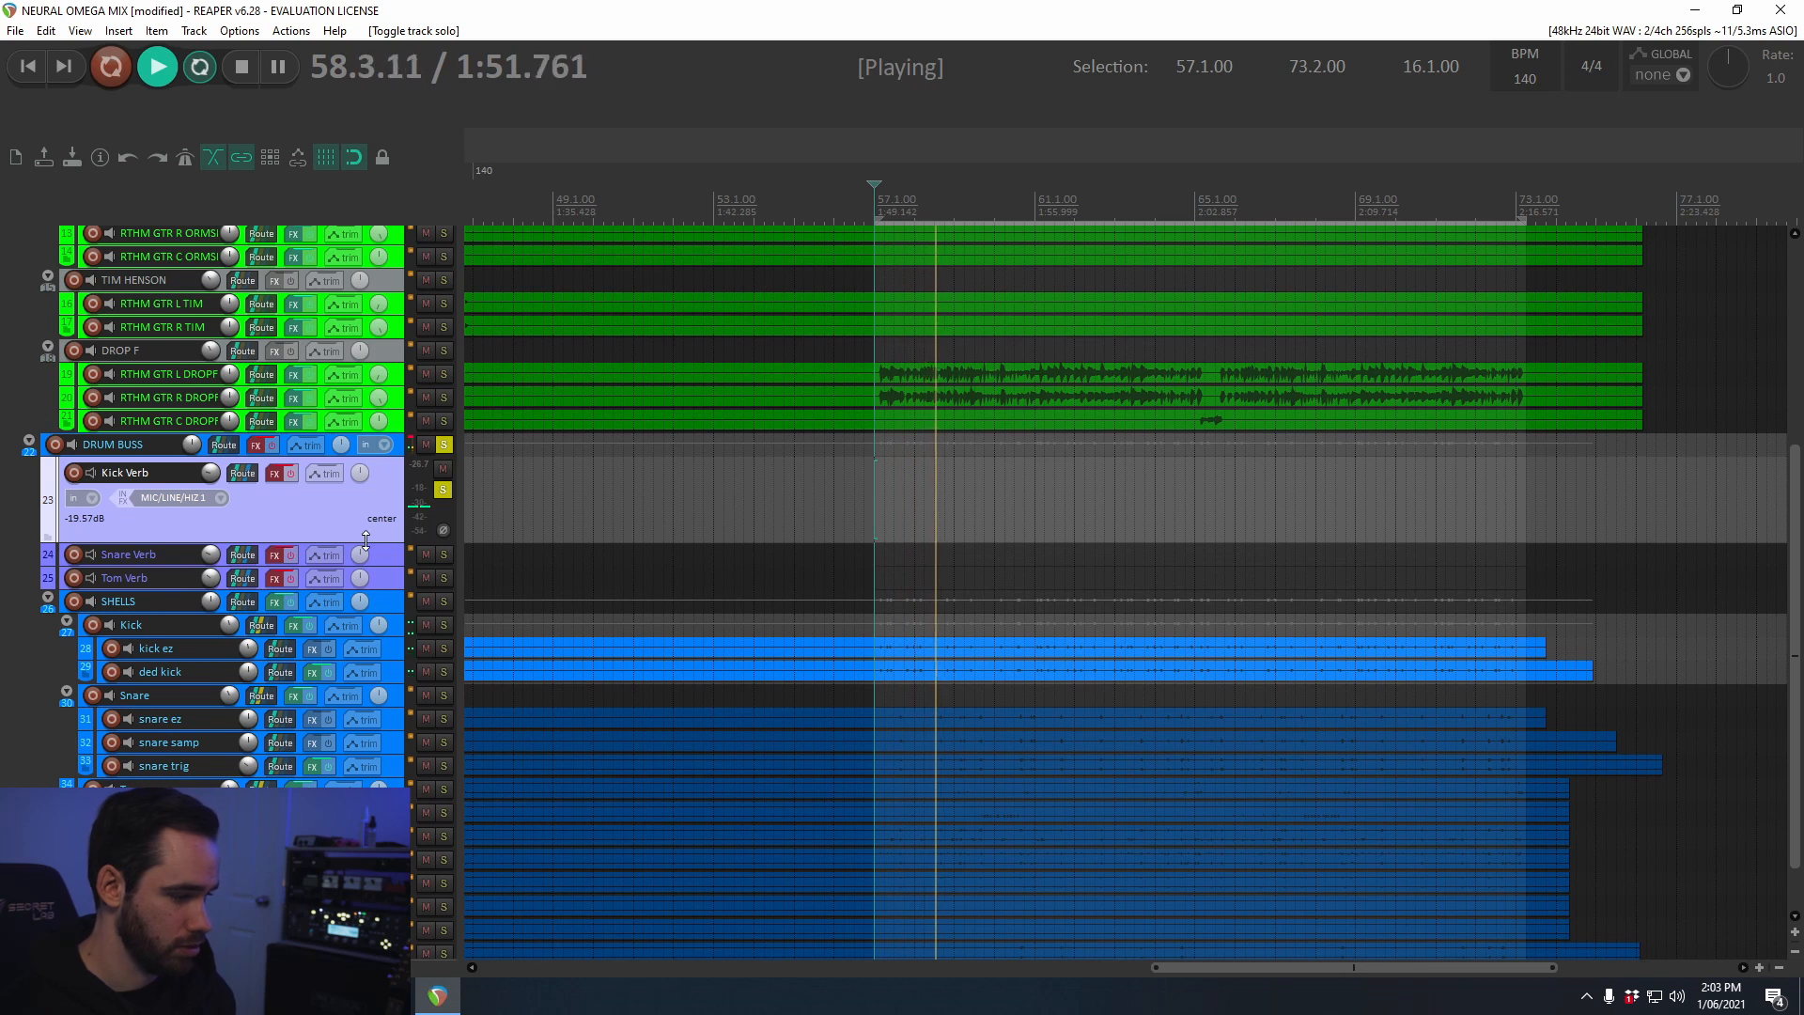
left_click_drag(363, 545, 374, 568)
key("space")
Step: Enable the Kick Verb track's effects, audition the soloed track through the IR-L reverb, and close its effects chain
left_click(276, 472)
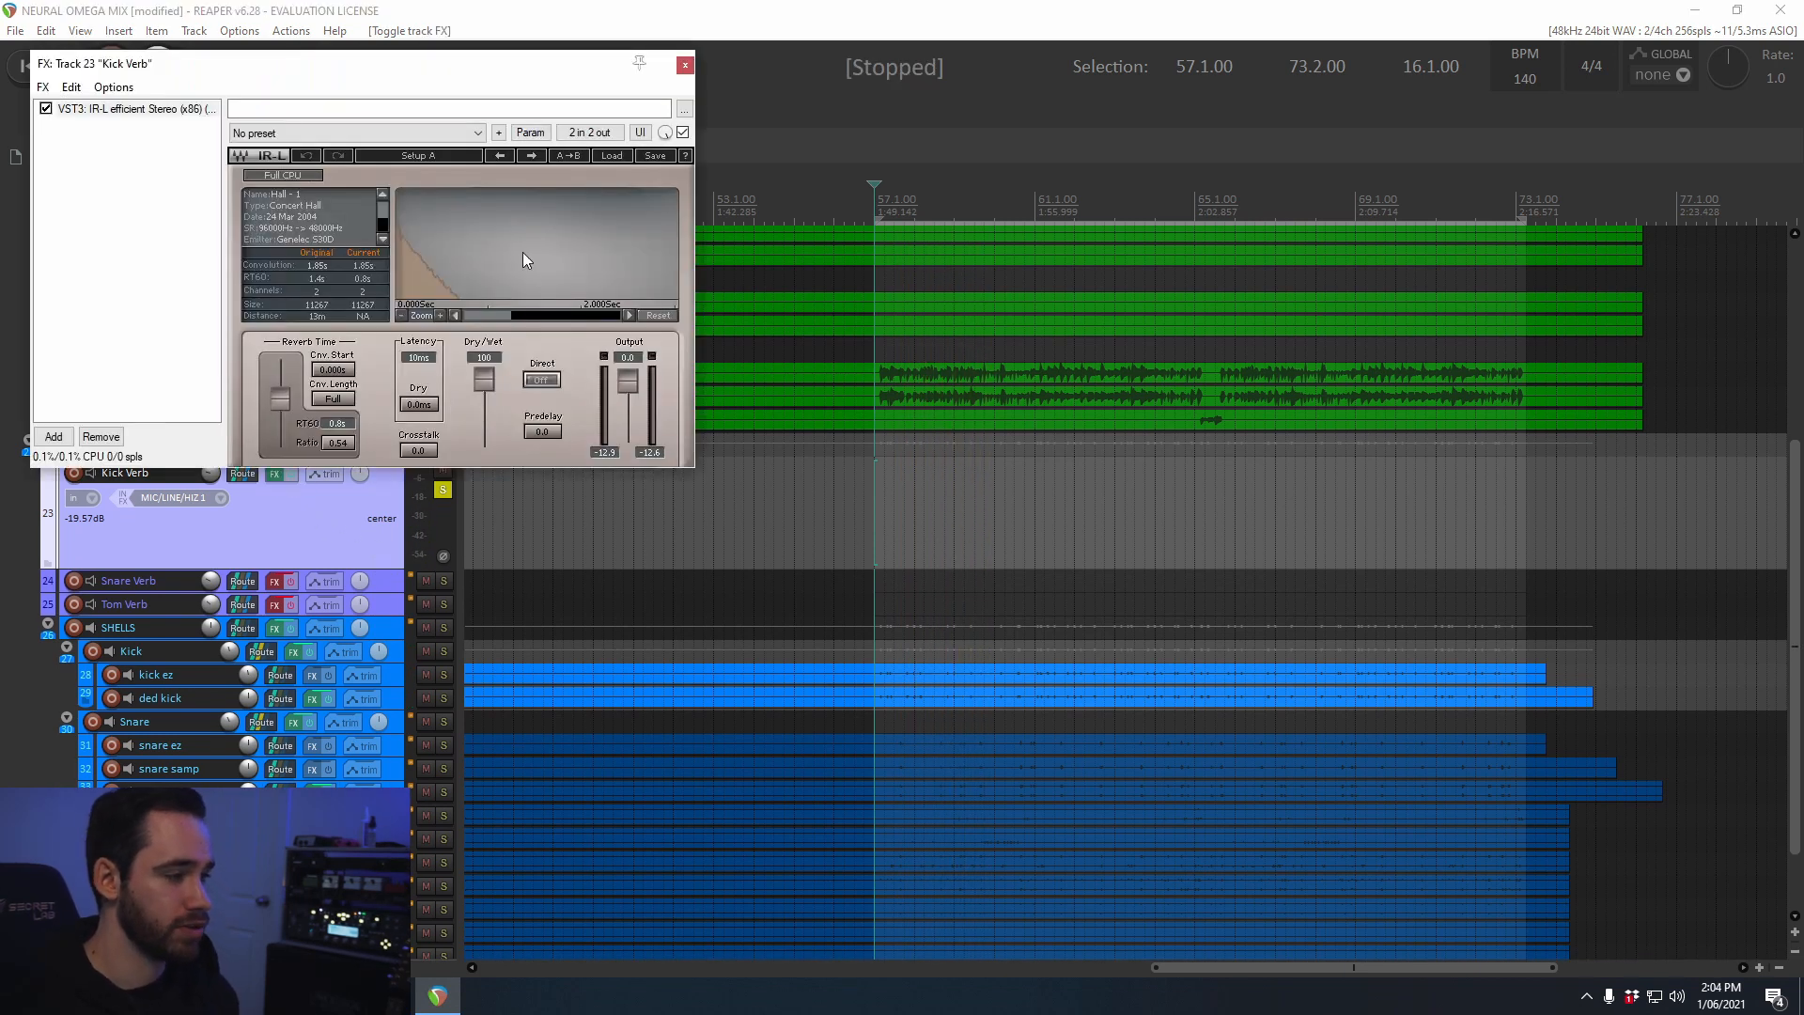
key("space")
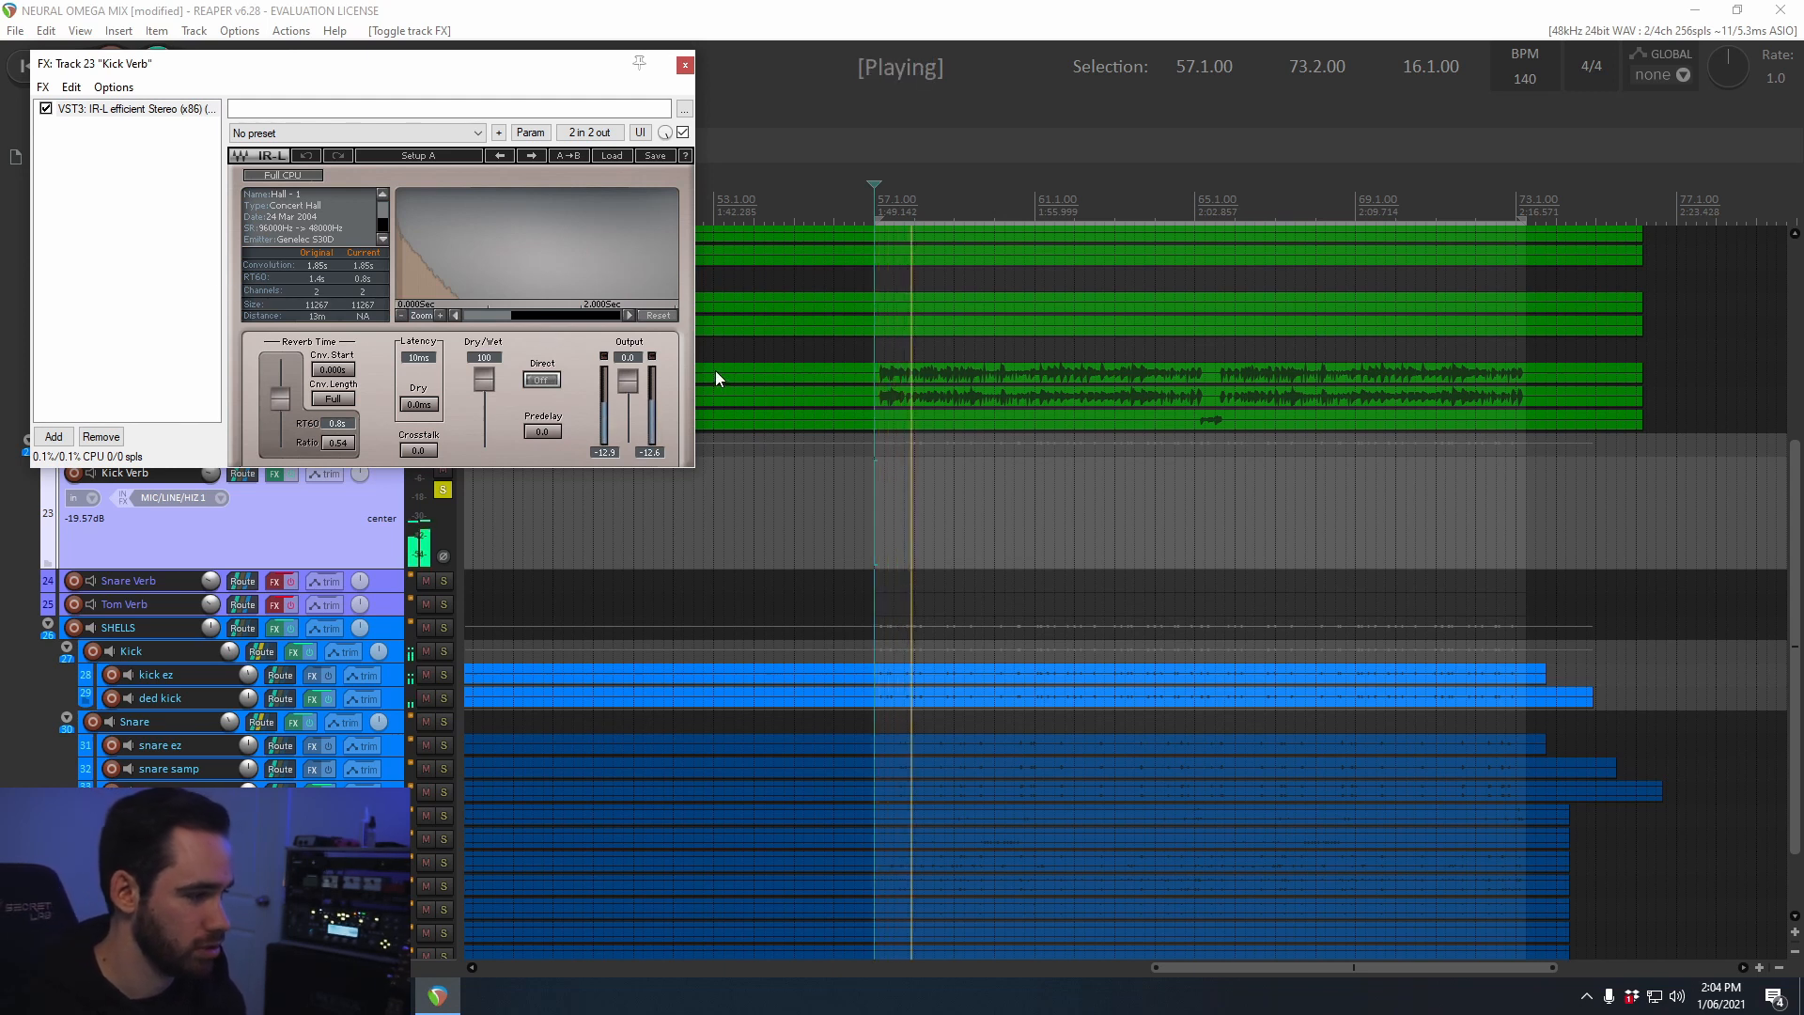
key("space")
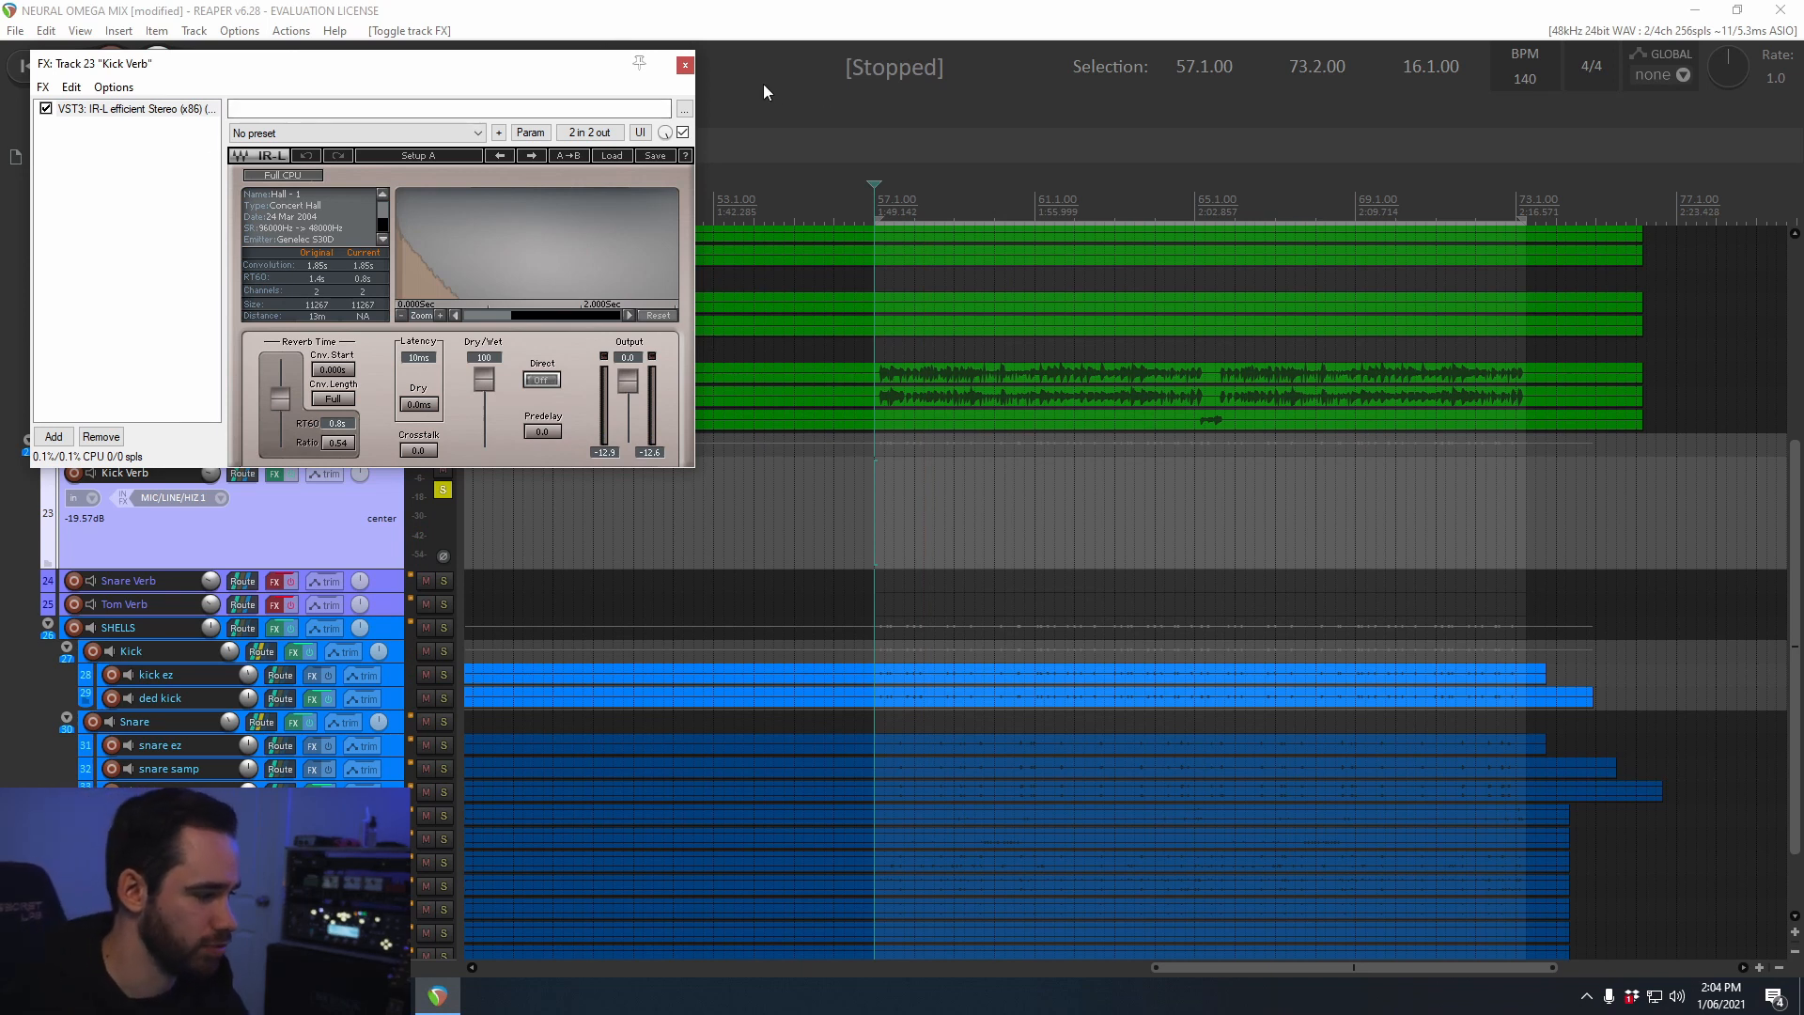
left_click(684, 68)
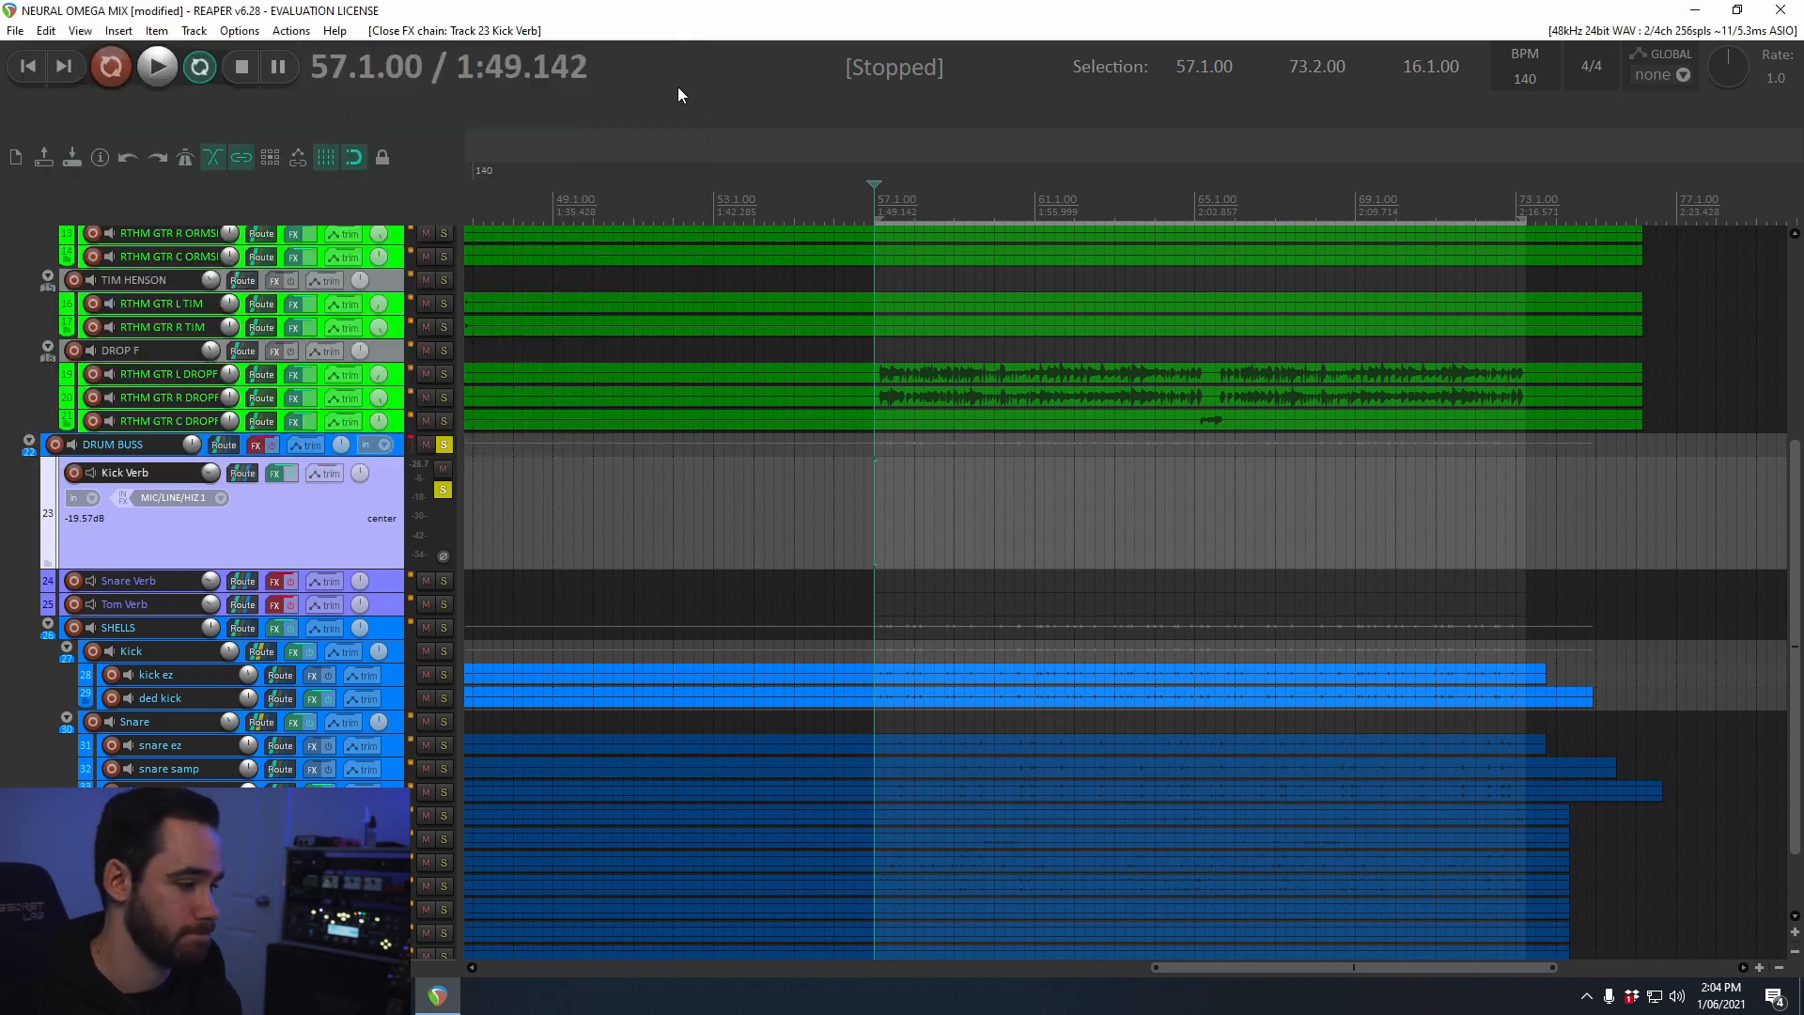
Step: Switch the solo from Kick Verb to Snare Verb, enable its effects, and audition Lustrous Plates before turning on Virtual Mix Rack
left_click(443, 491)
left_click(441, 583)
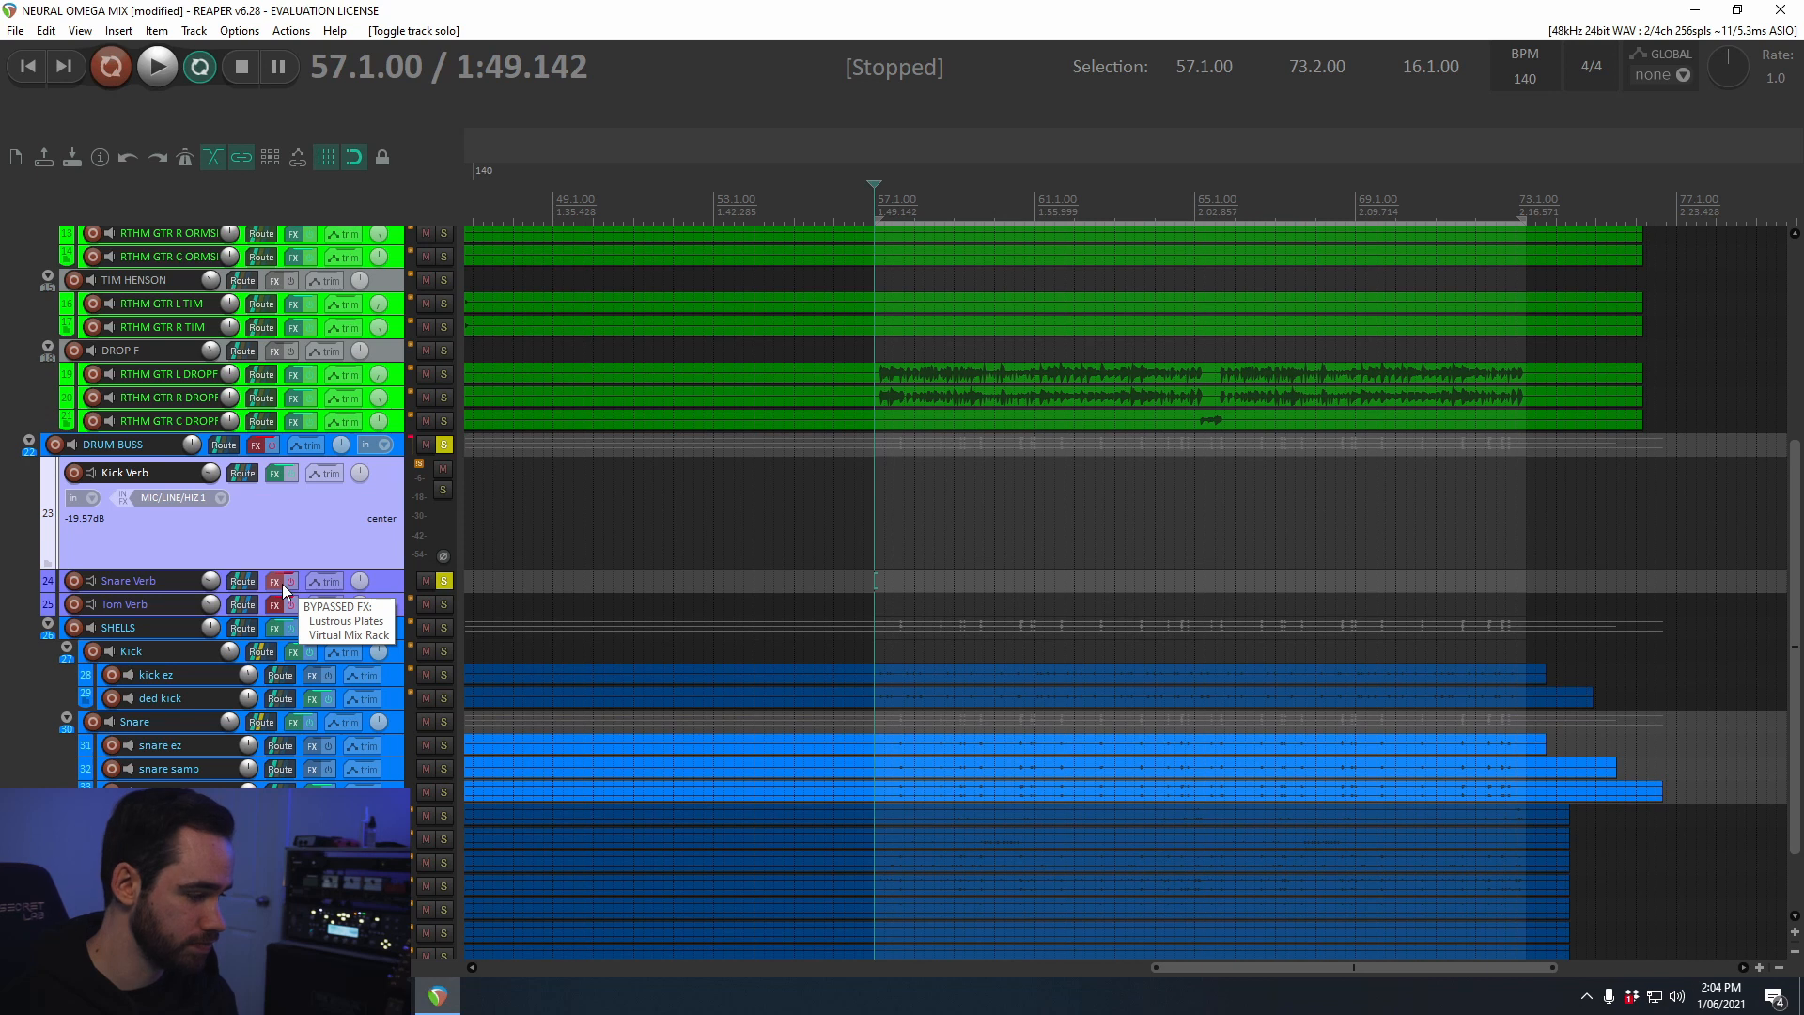
left_click(282, 583)
key("space")
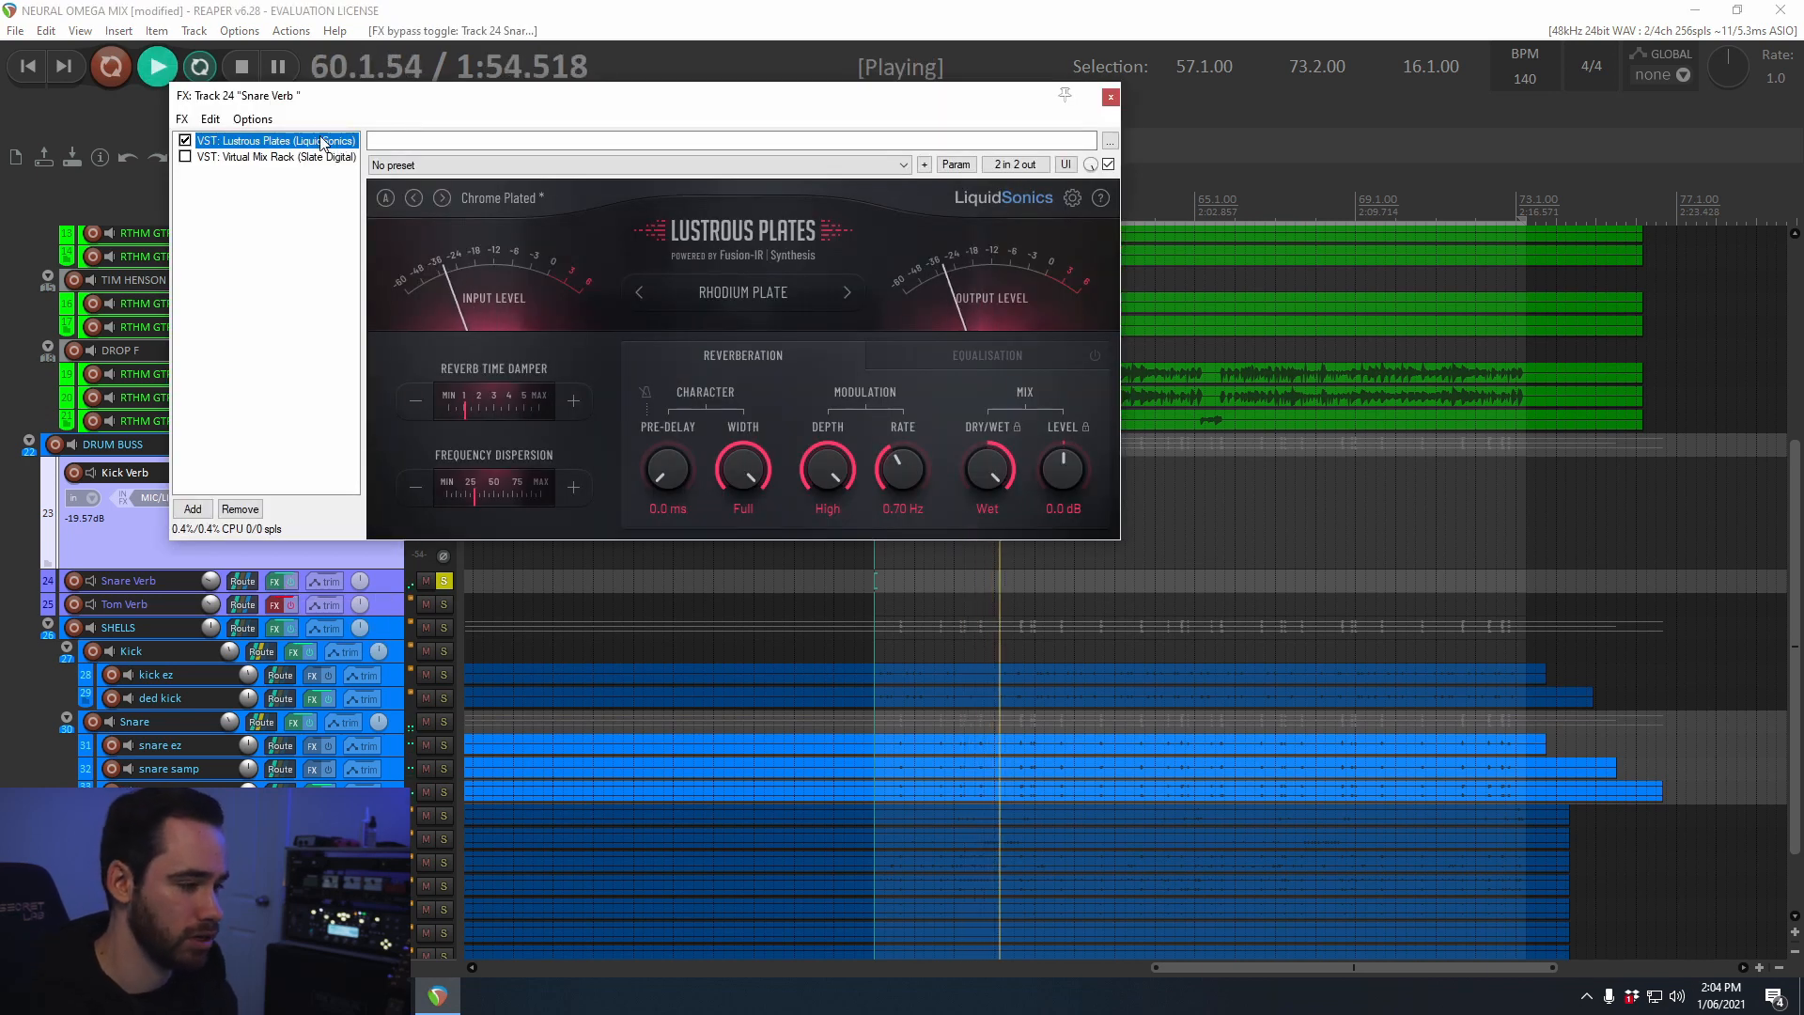
left_click(205, 157)
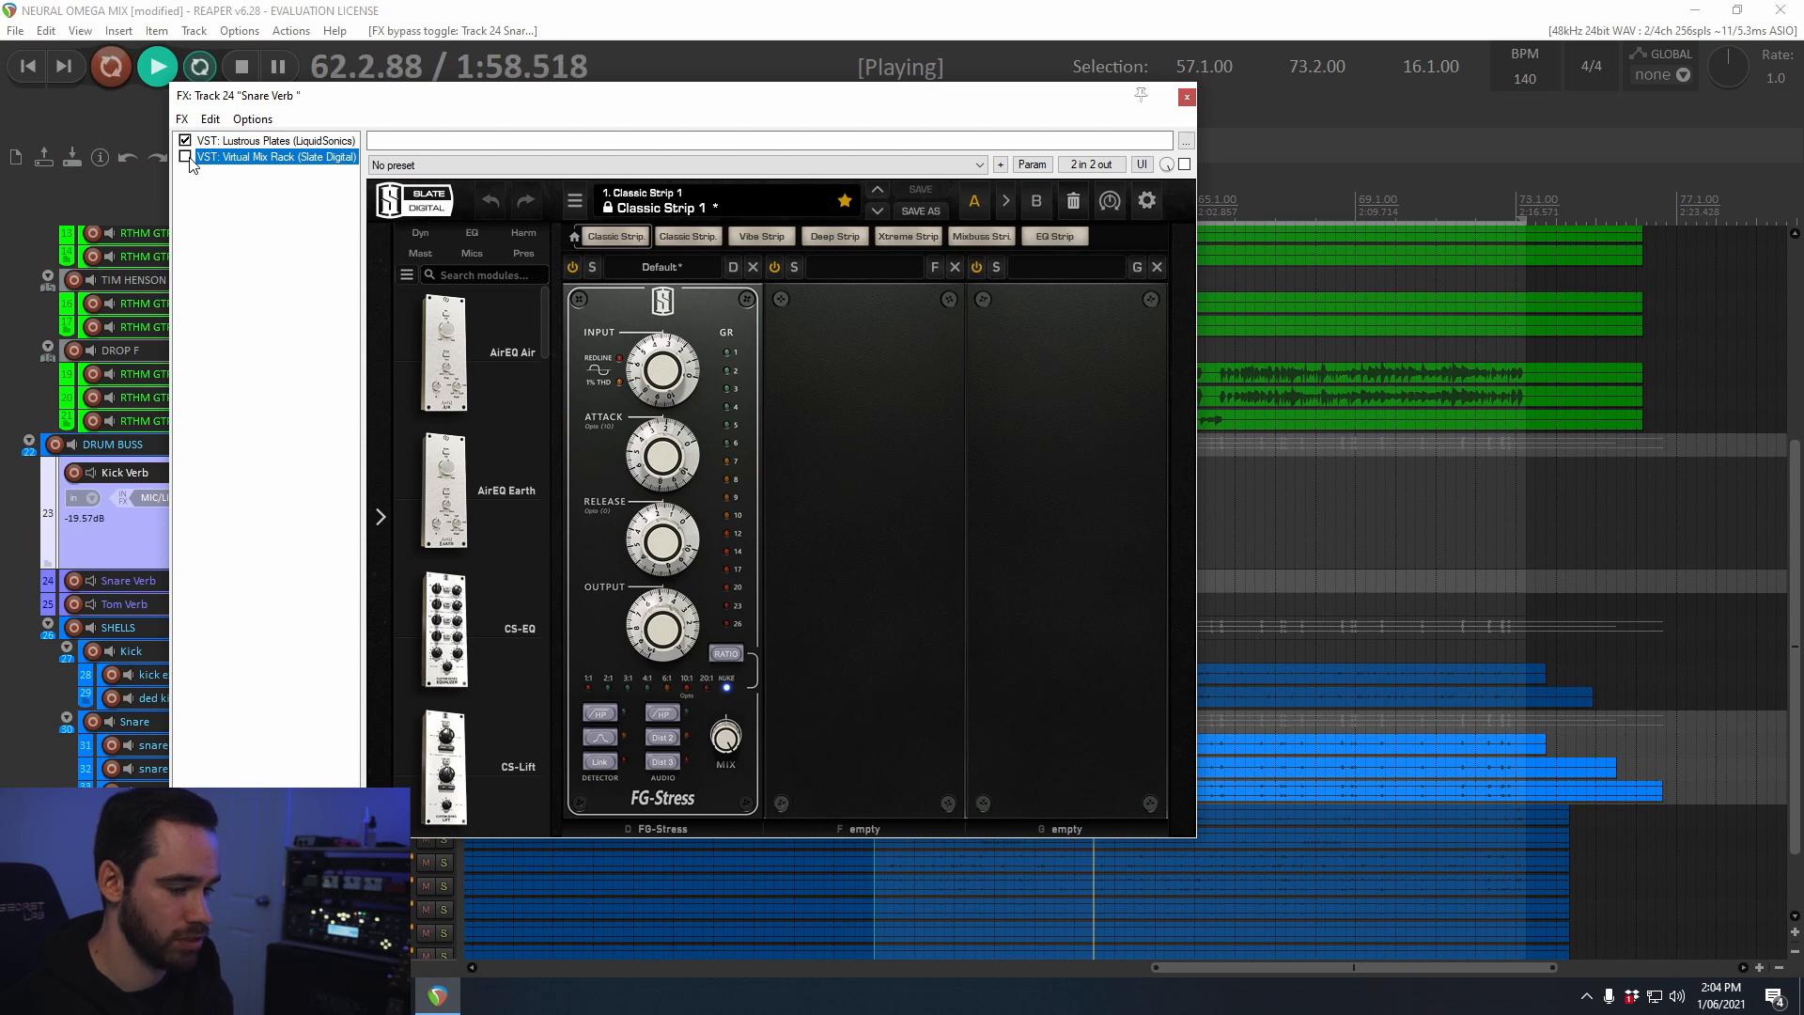
left_click(185, 158)
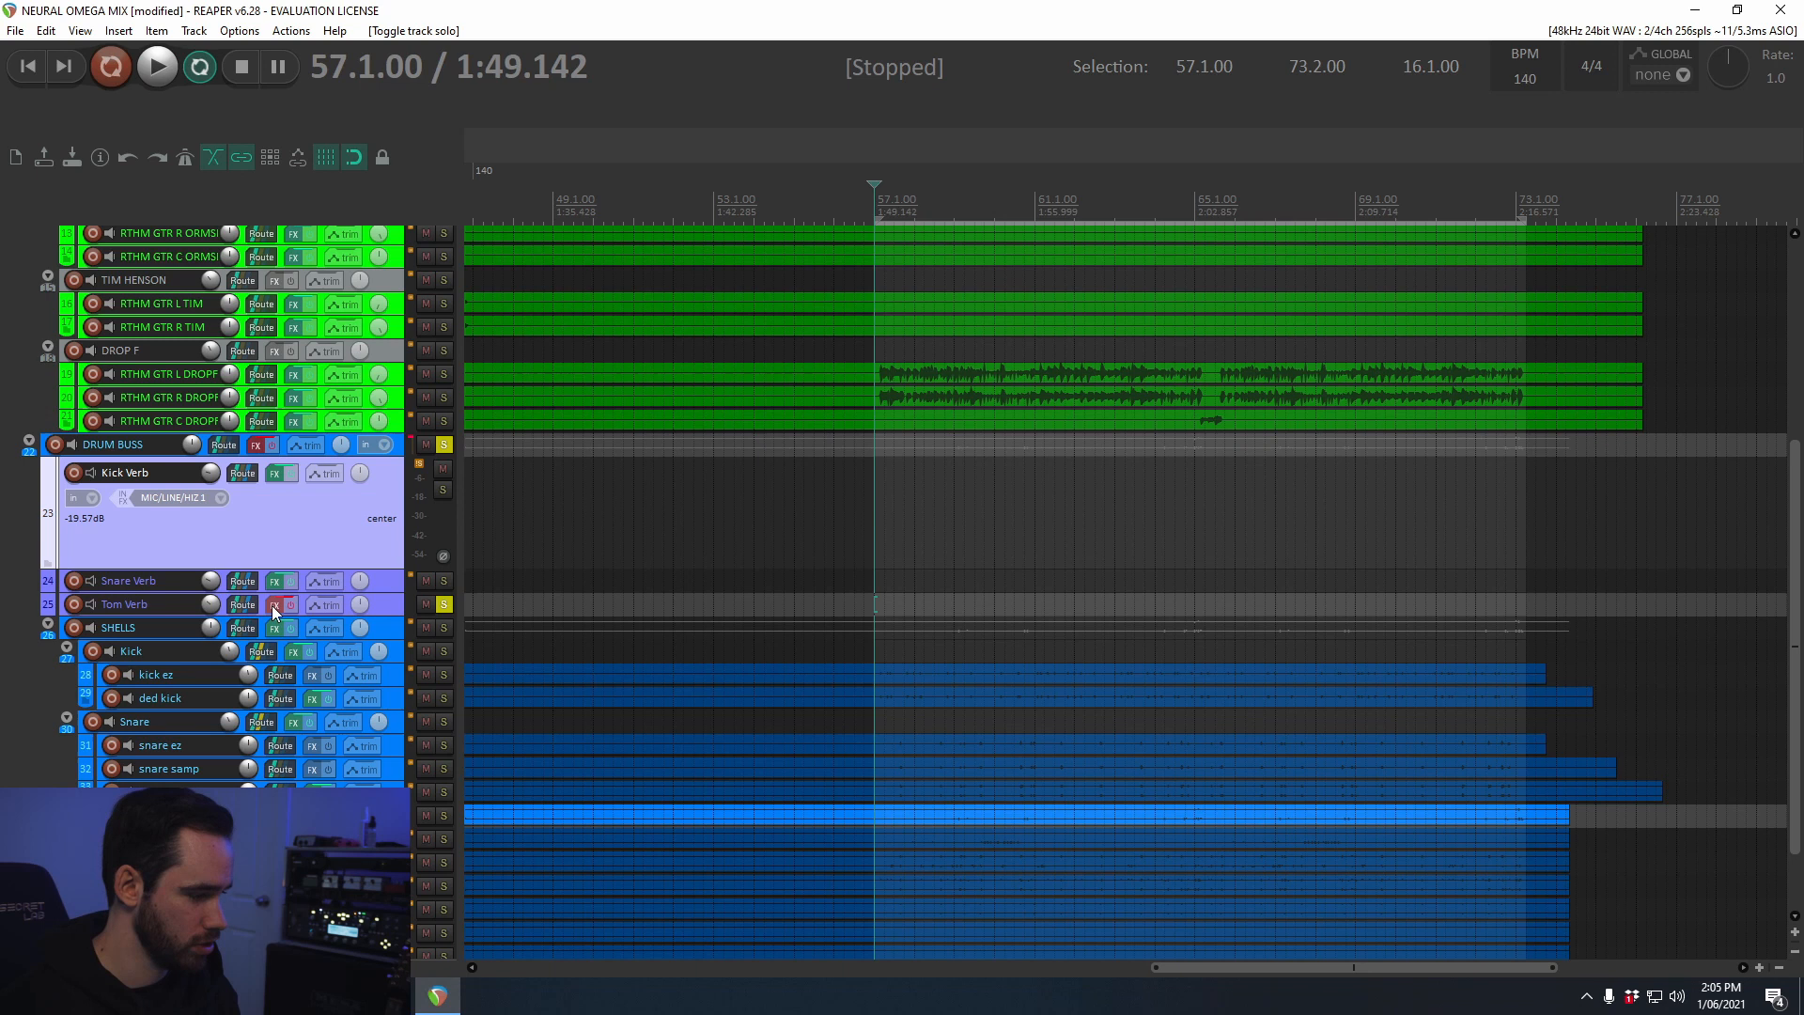
Step: Enable the Tom Verb track's effects, bypass Virtual Mix Rack in its chain, and display VerbSuite Classics
left_click(287, 607)
left_click_drag(642, 73, 1126, 105)
left_click(293, 602)
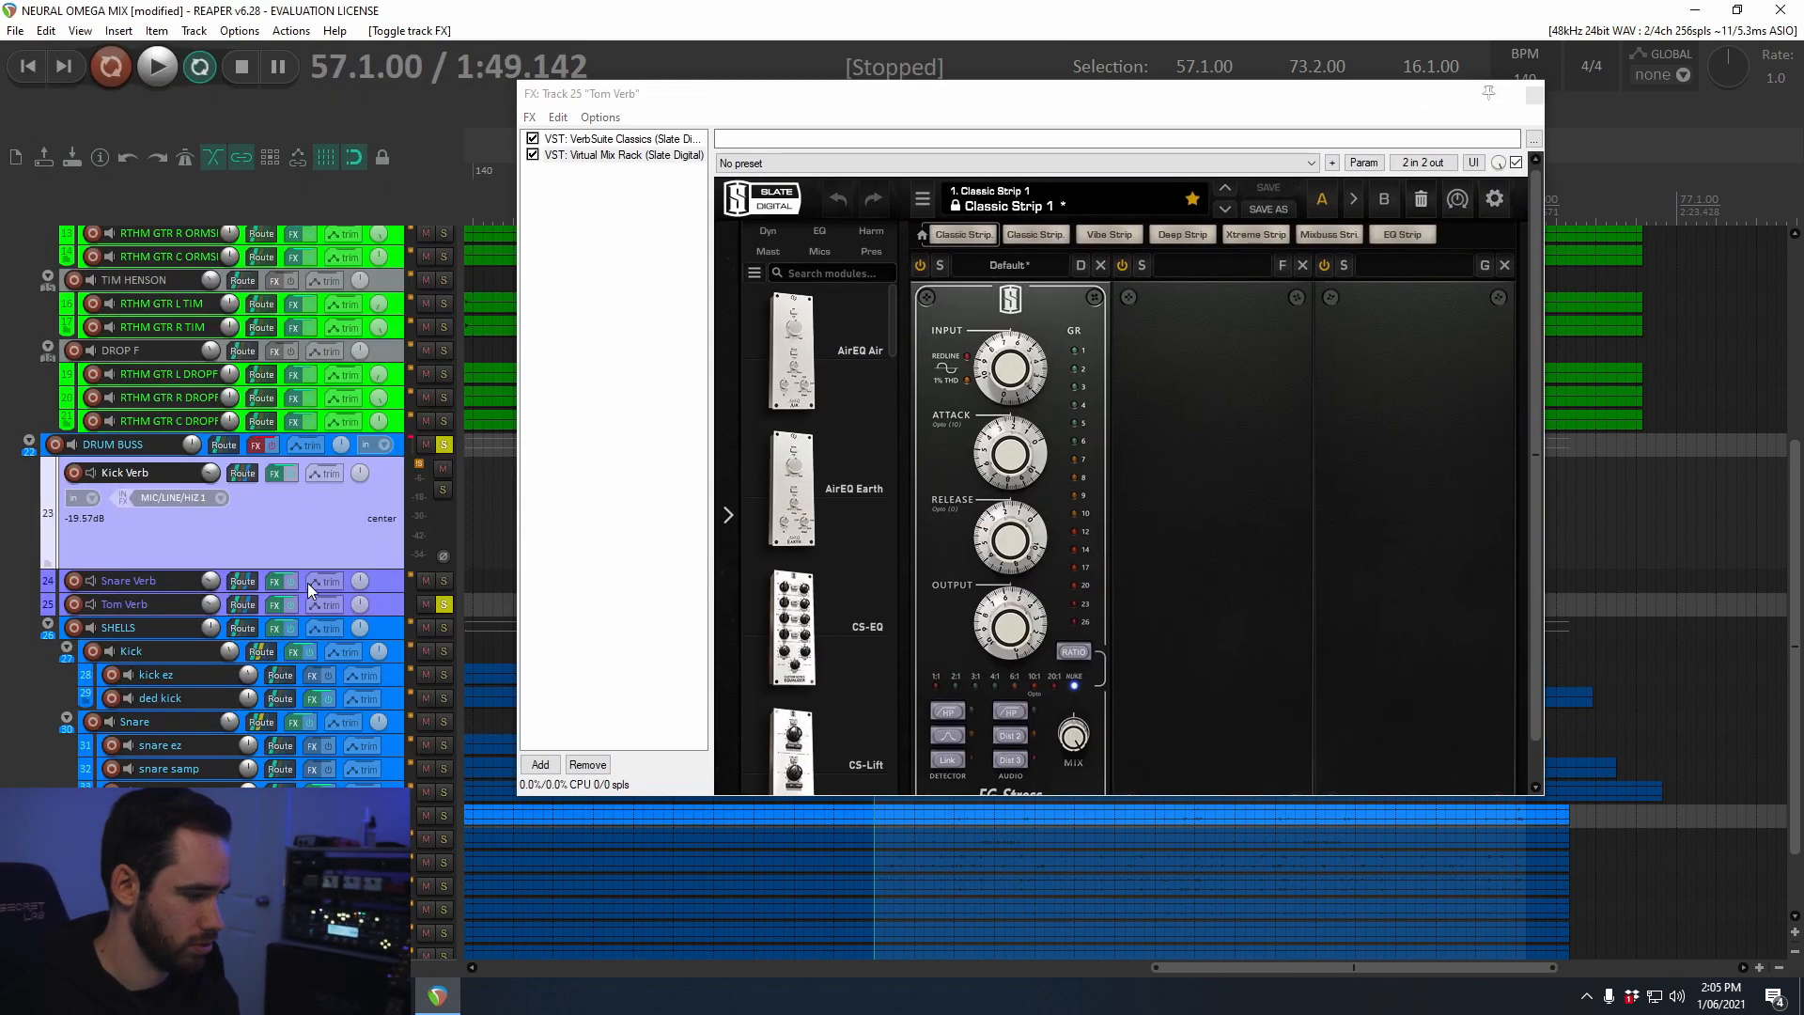
left_click(533, 154)
left_click(602, 140)
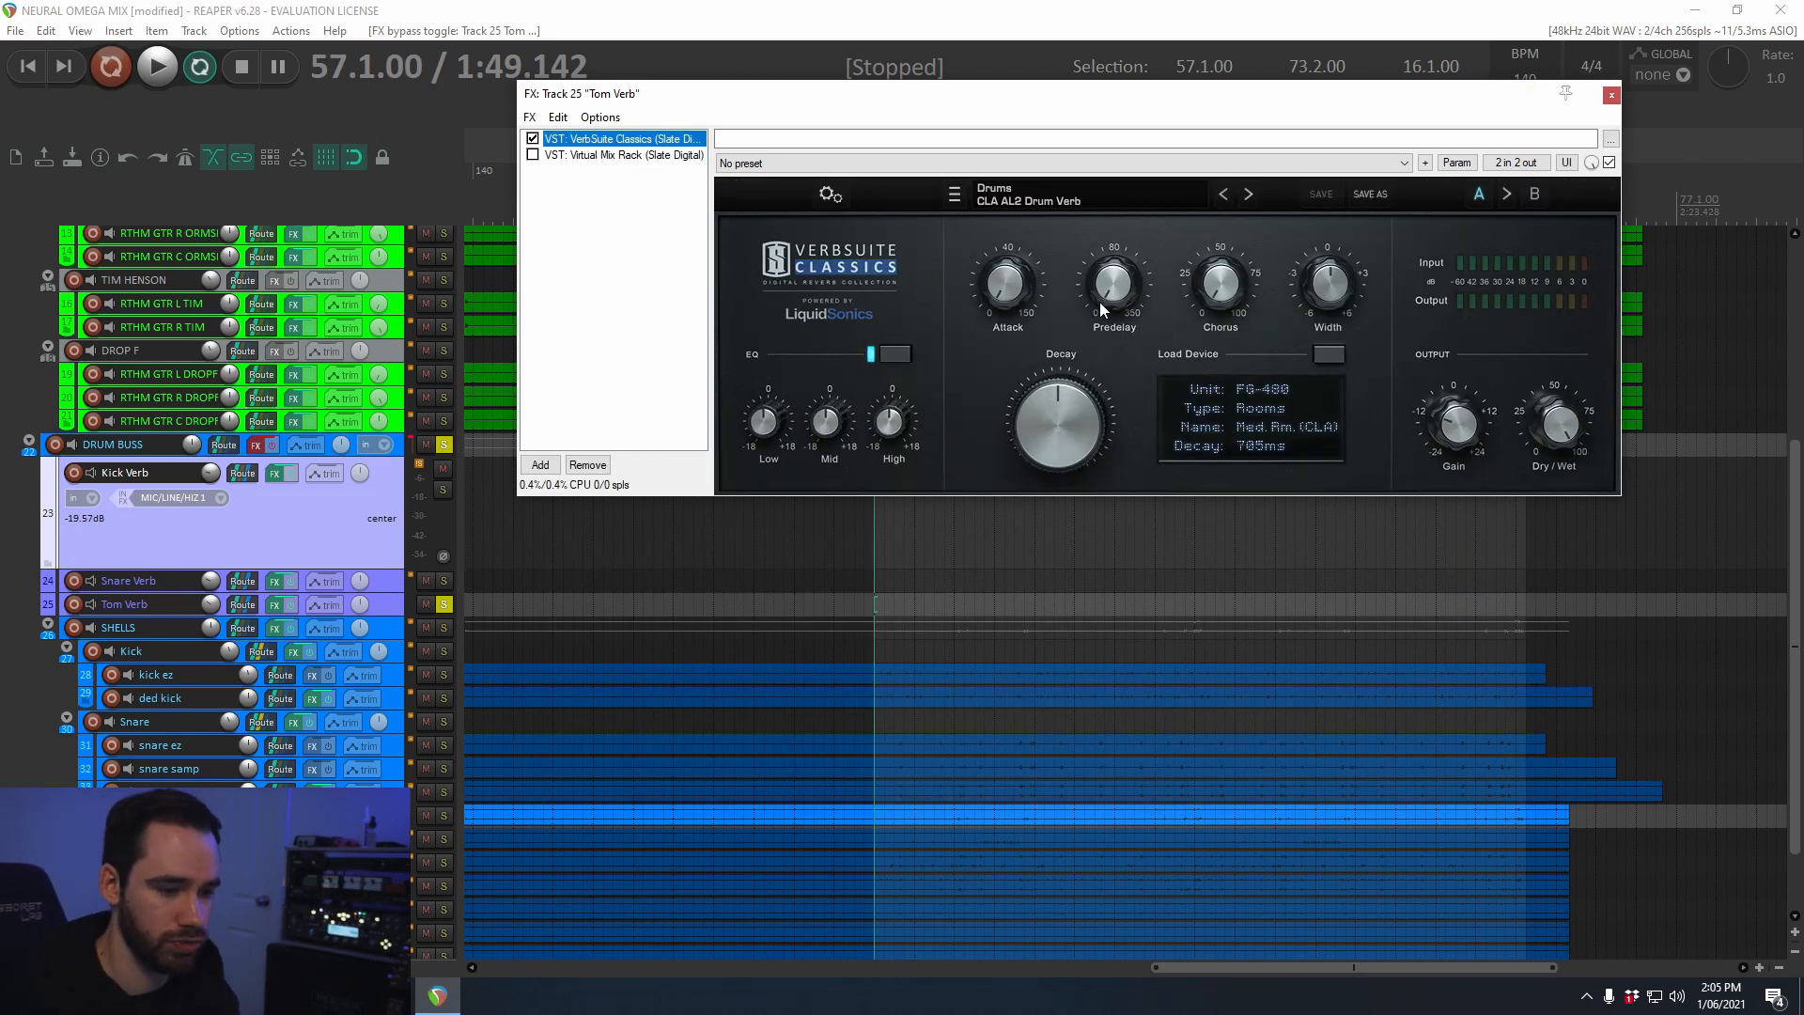
Step: Audition the tom reverb through VerbSuite Classics alone, restarting playback from about bar 64 where the toms play
key("space")
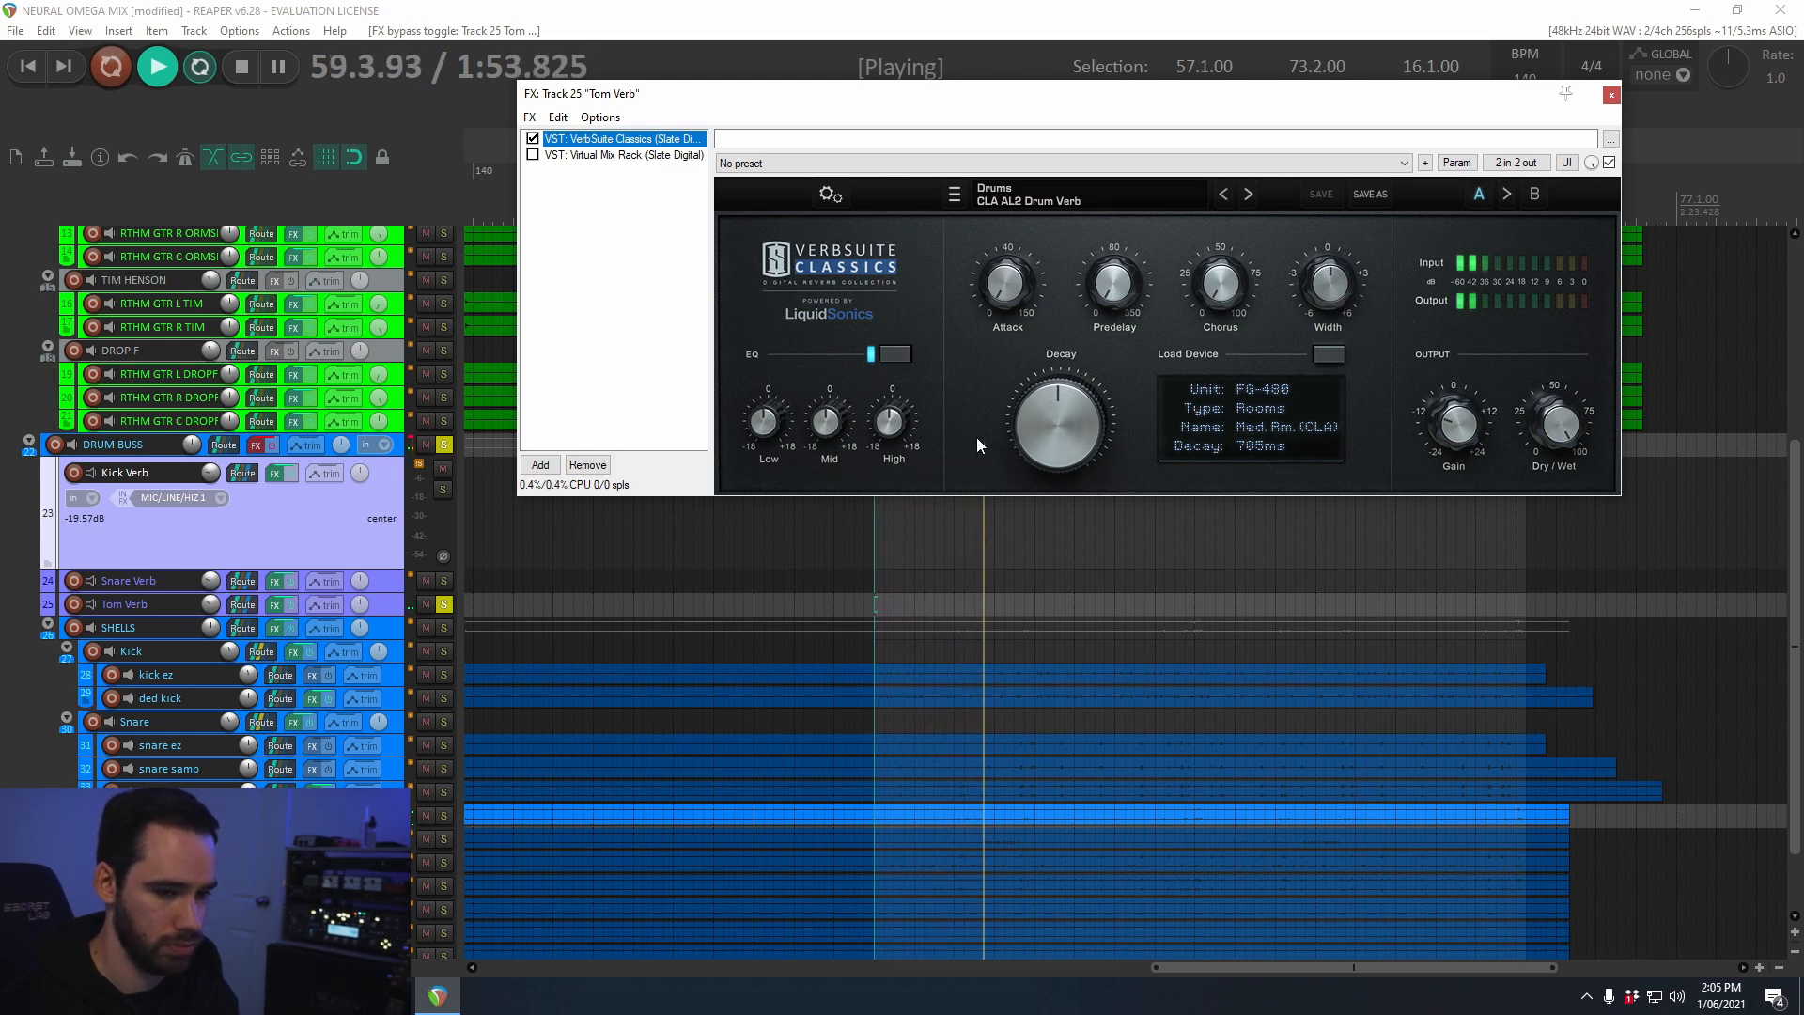
key("space")
left_click(1165, 625)
key("space")
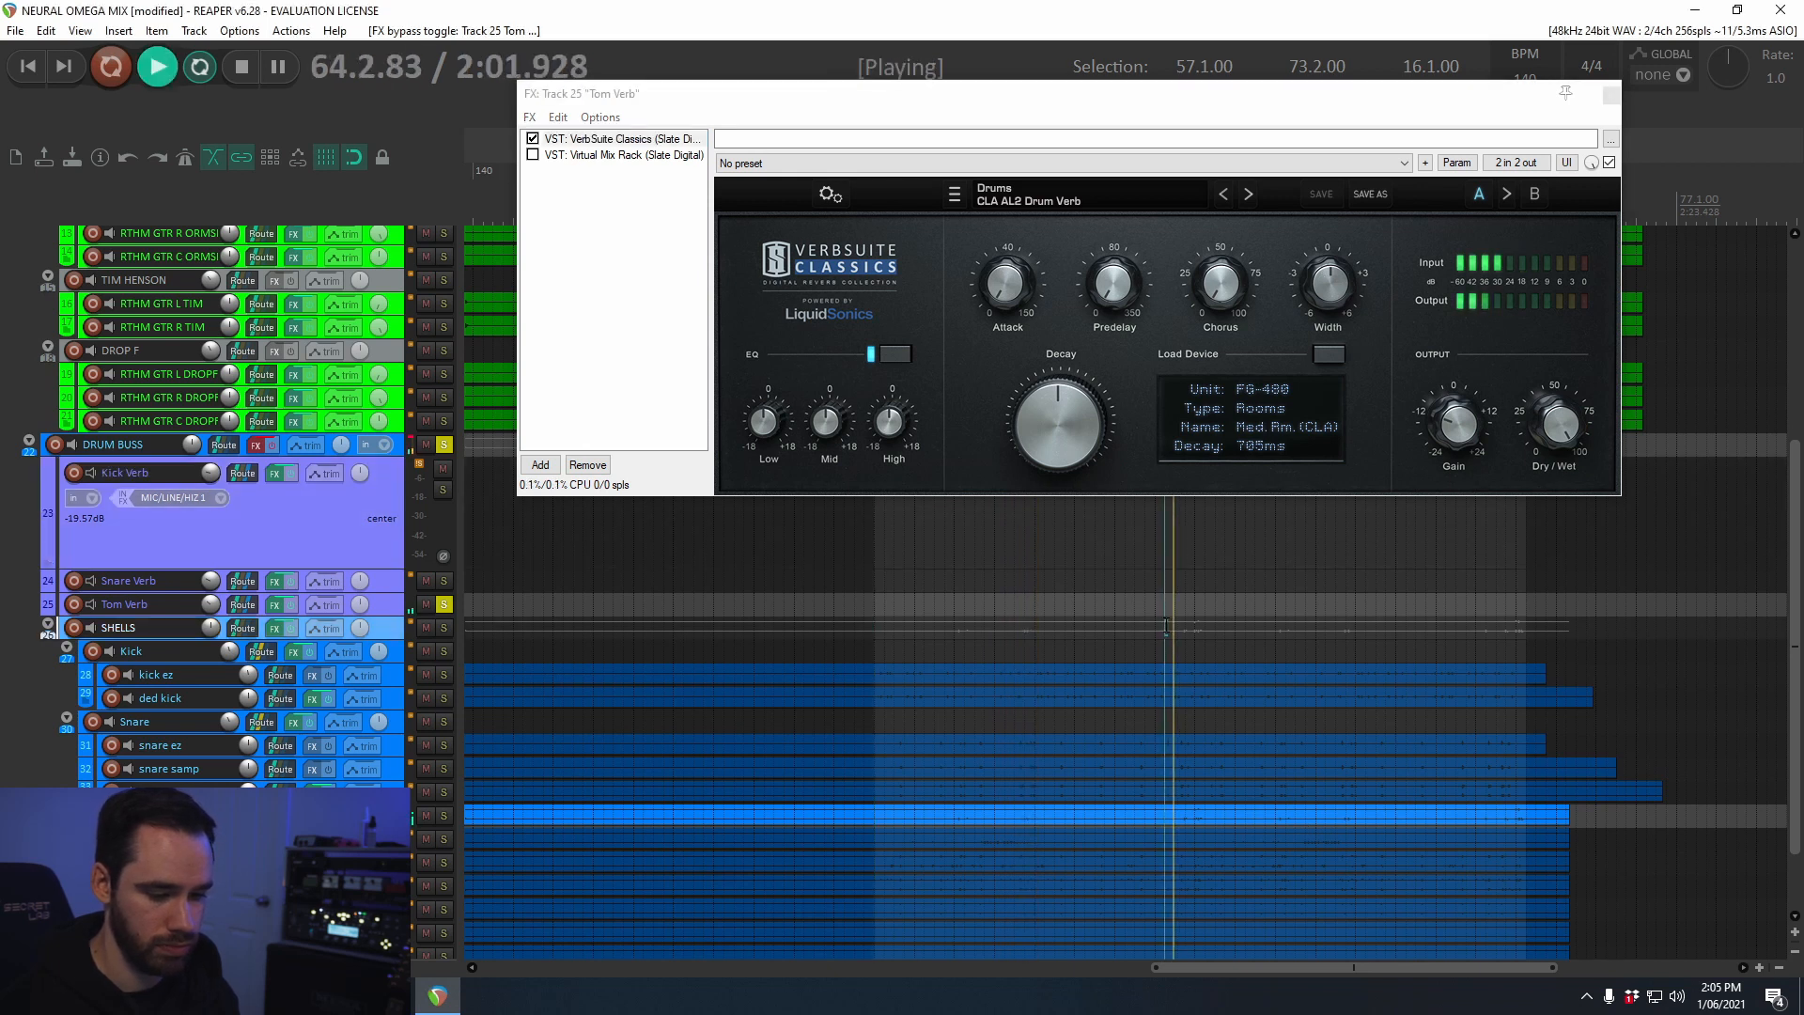
key("space")
Step: Re-enable Virtual Mix Rack on the Tom Verb track, audition the compressed tom reverb, and close the effects chain
left_click(532, 155)
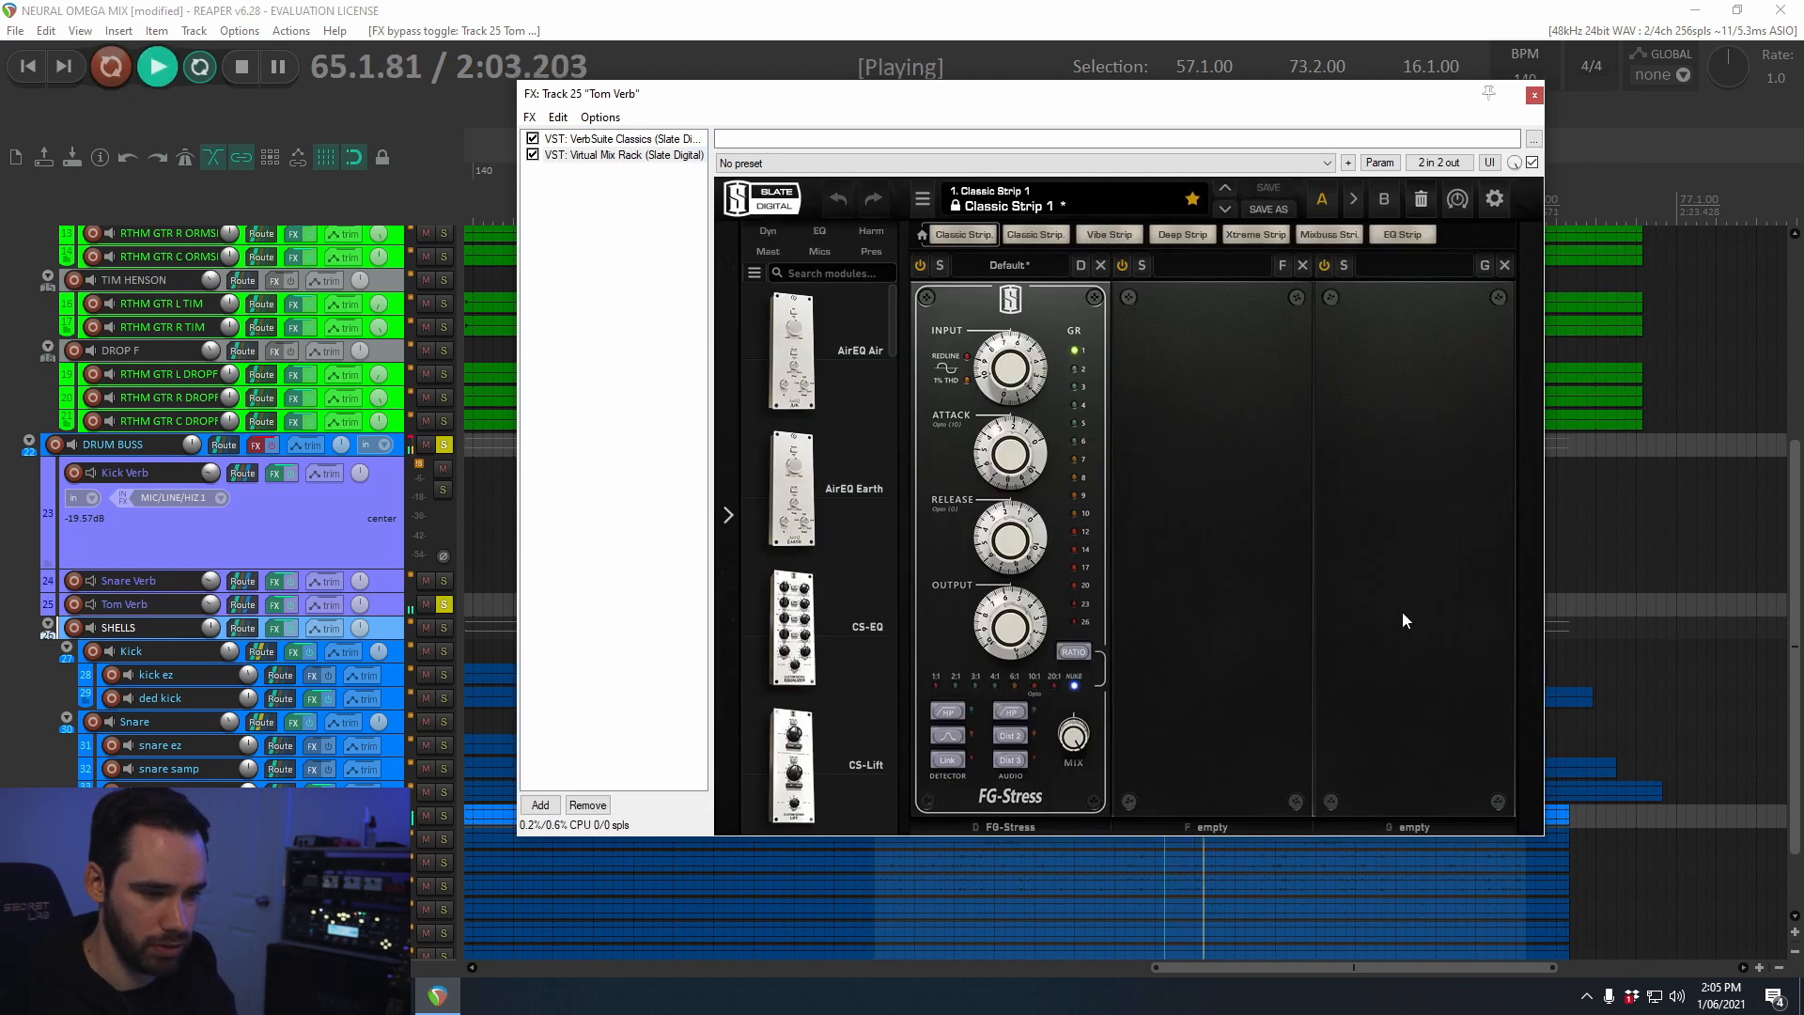
key("space")
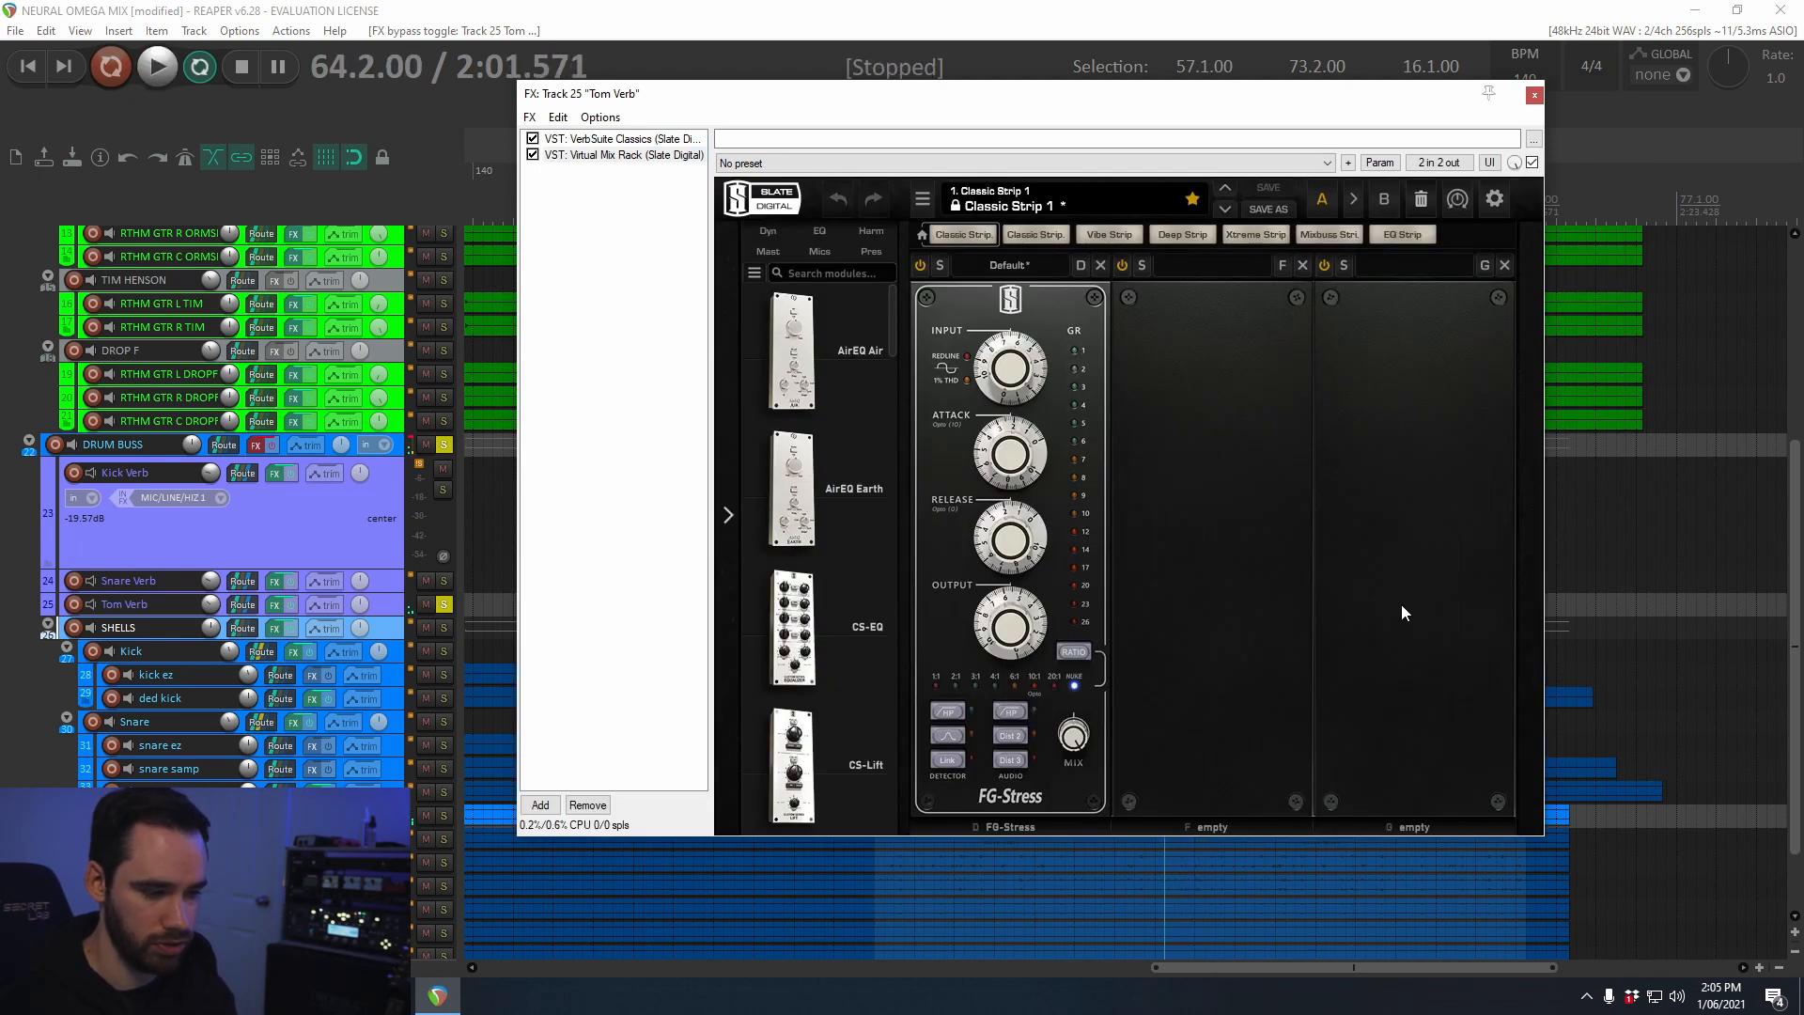
left_click(1535, 95)
Step: Clear the existing solos and solo the DRUM BUSS folder track
left_click(443, 445)
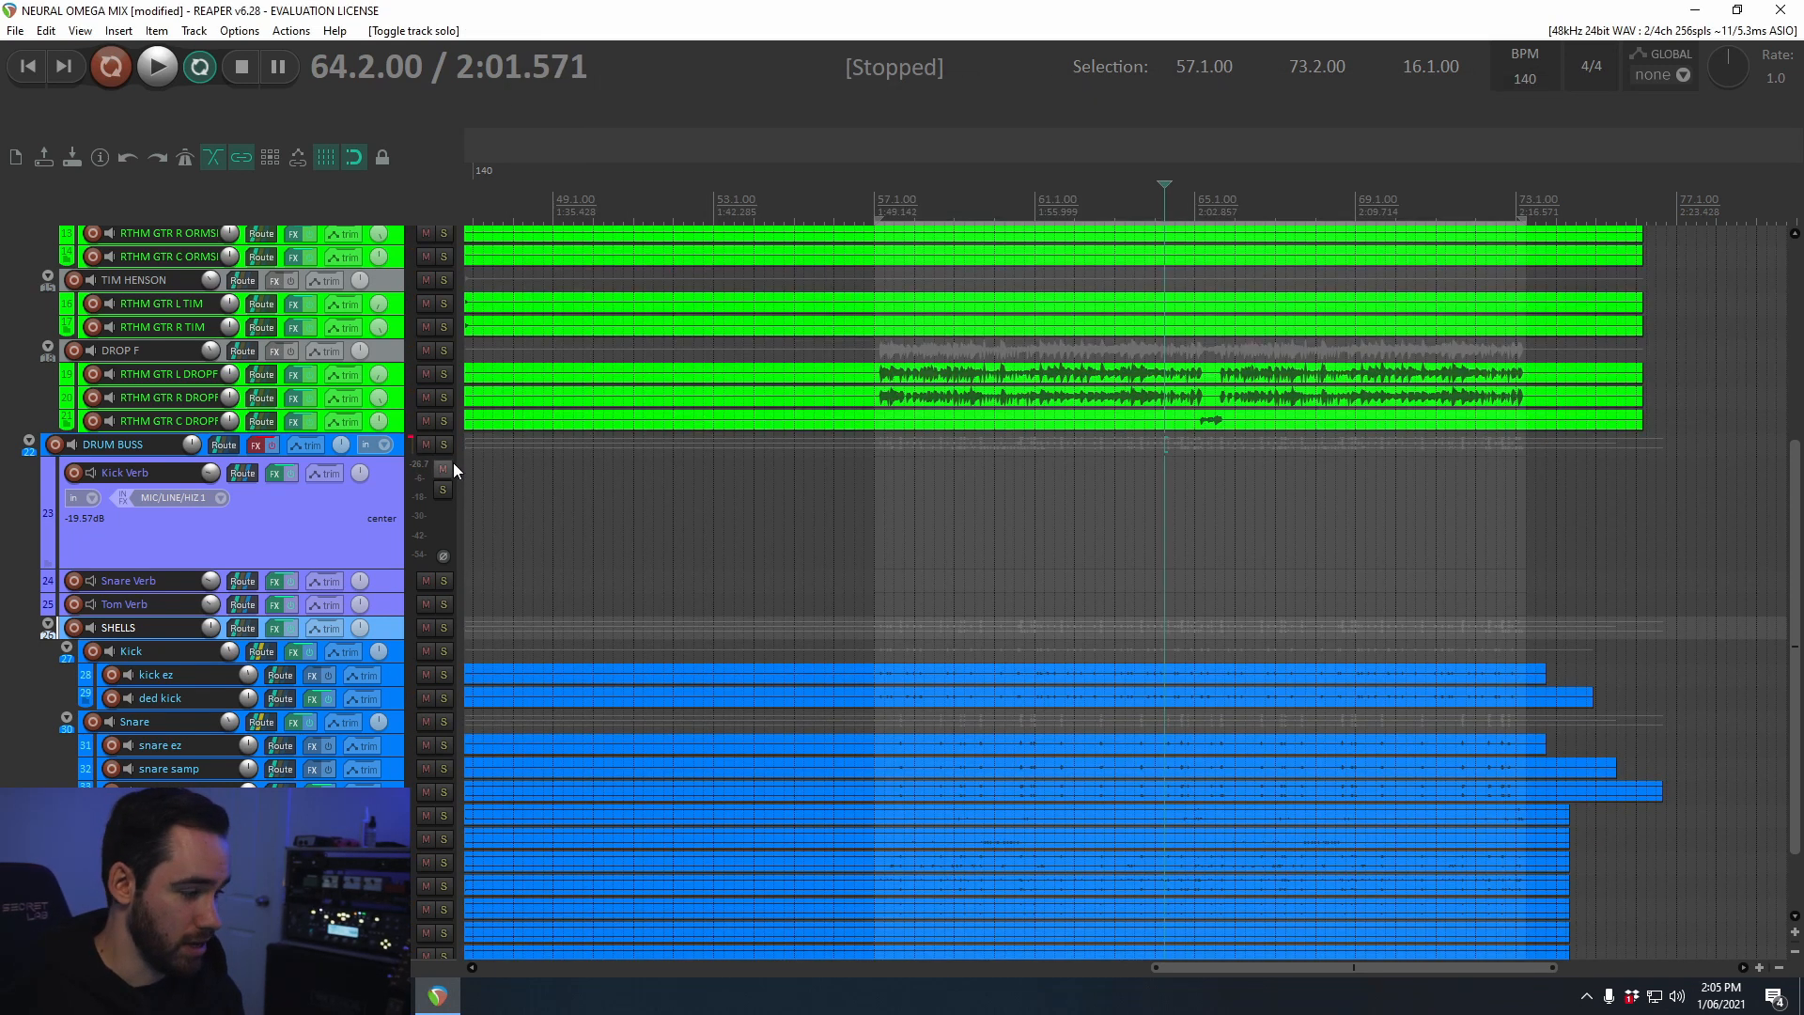
scroll(1006, 582, "up", 3)
left_click(431, 543)
left_click(434, 543)
left_click(441, 544)
Step: Enable the DRUM BUSS effects chain with JST Clip and Decapitator bypassed, and display the SSLComp Stereo compressor
left_click(267, 545)
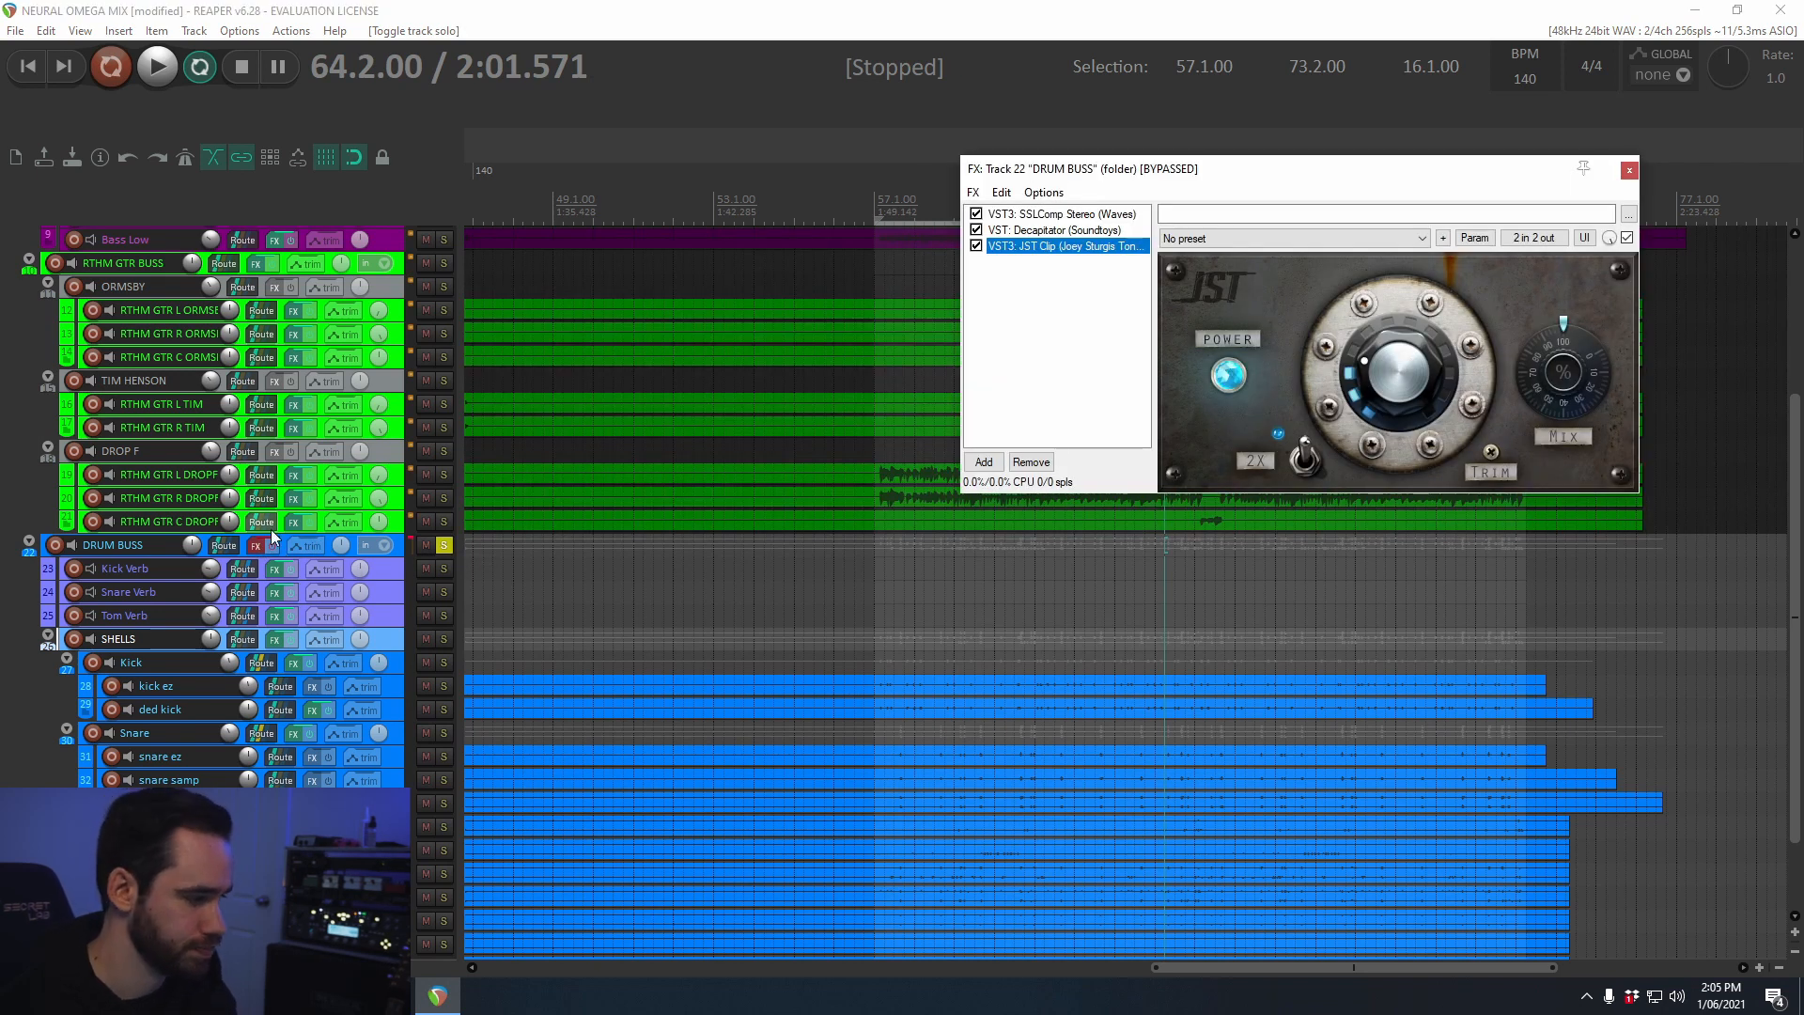
left_click(273, 545)
left_click(977, 246)
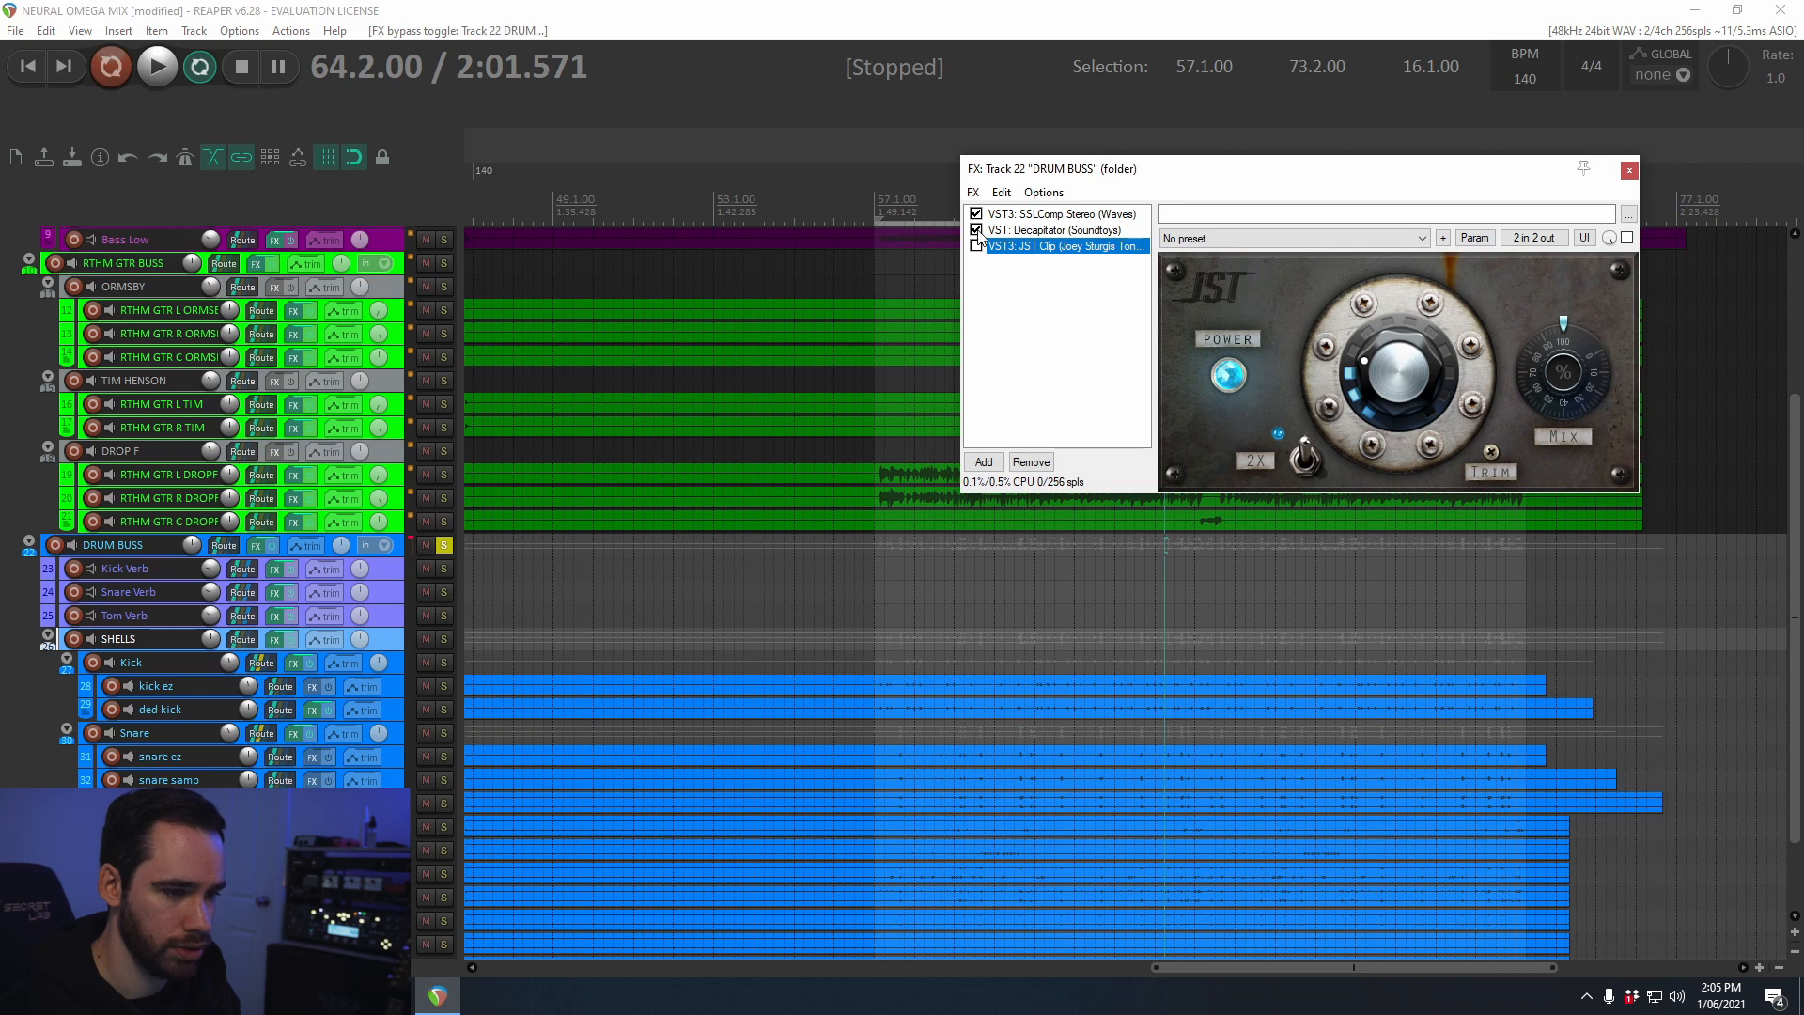
left_click(976, 230)
left_click(1062, 214)
Step: Audition the drum buss with only the SSLComp Stereo compressor active and review its threshold and release controls
key("space")
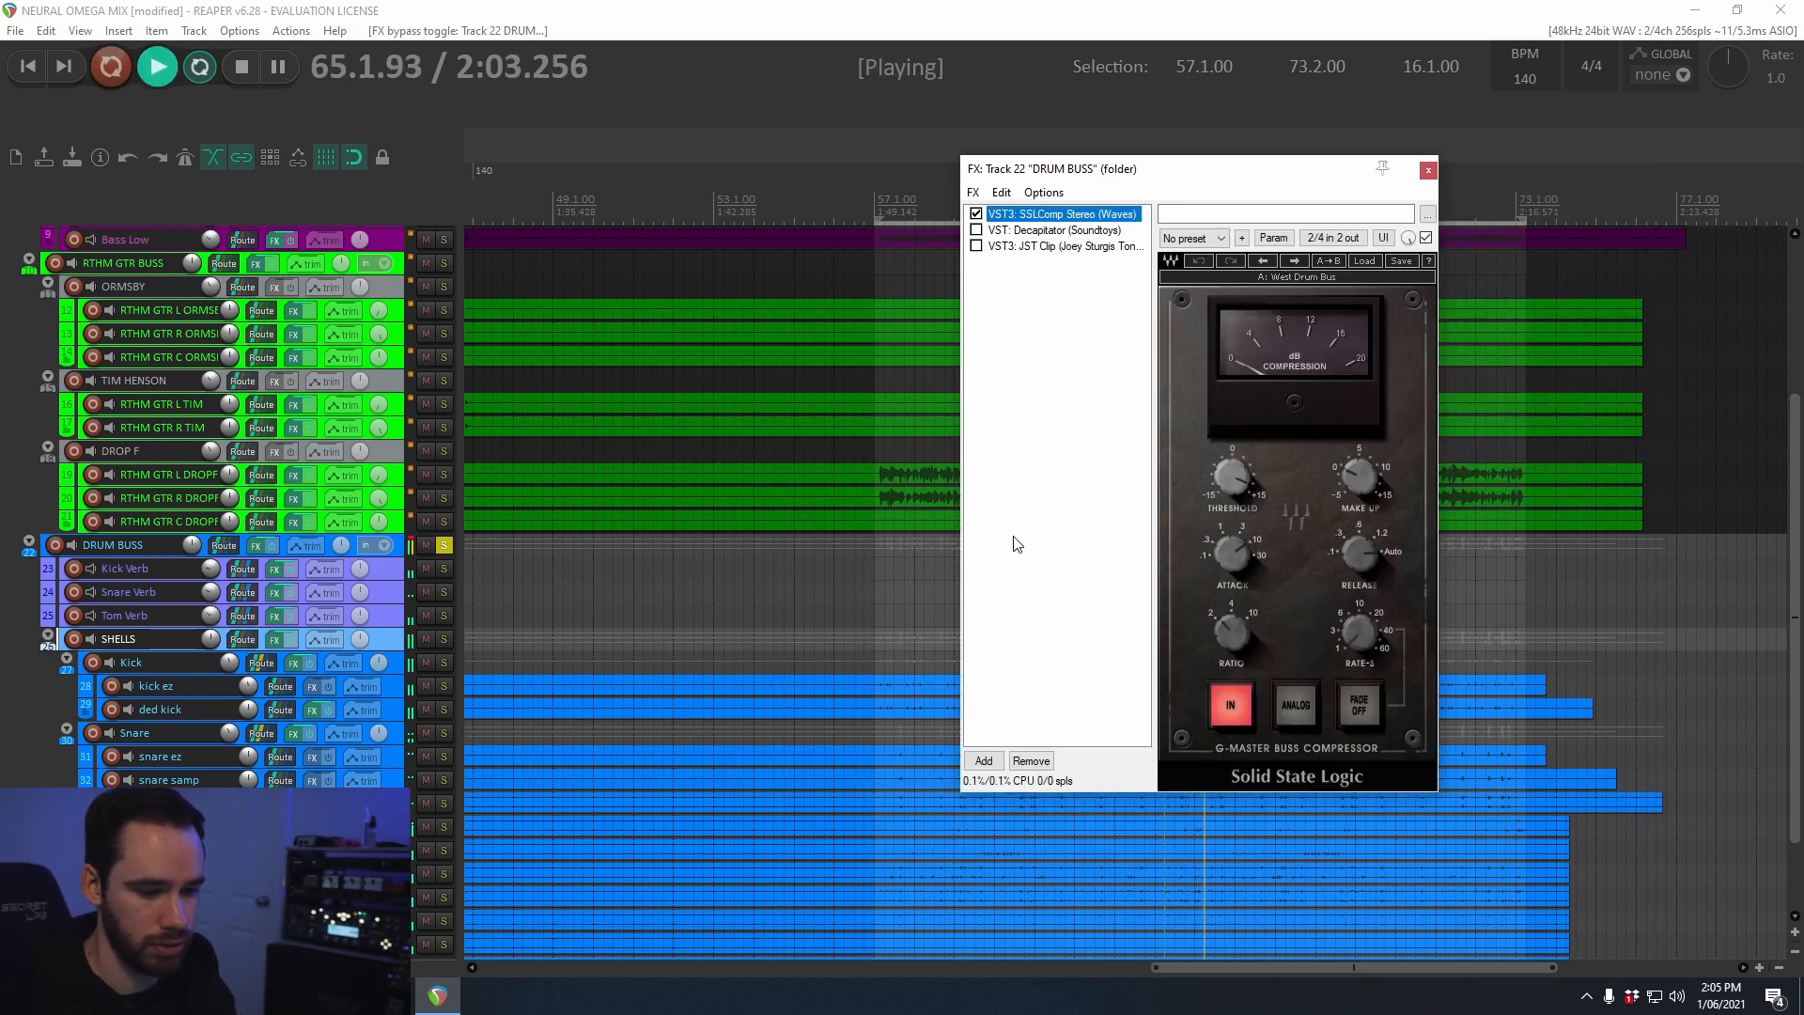
mouse_move(1248, 572)
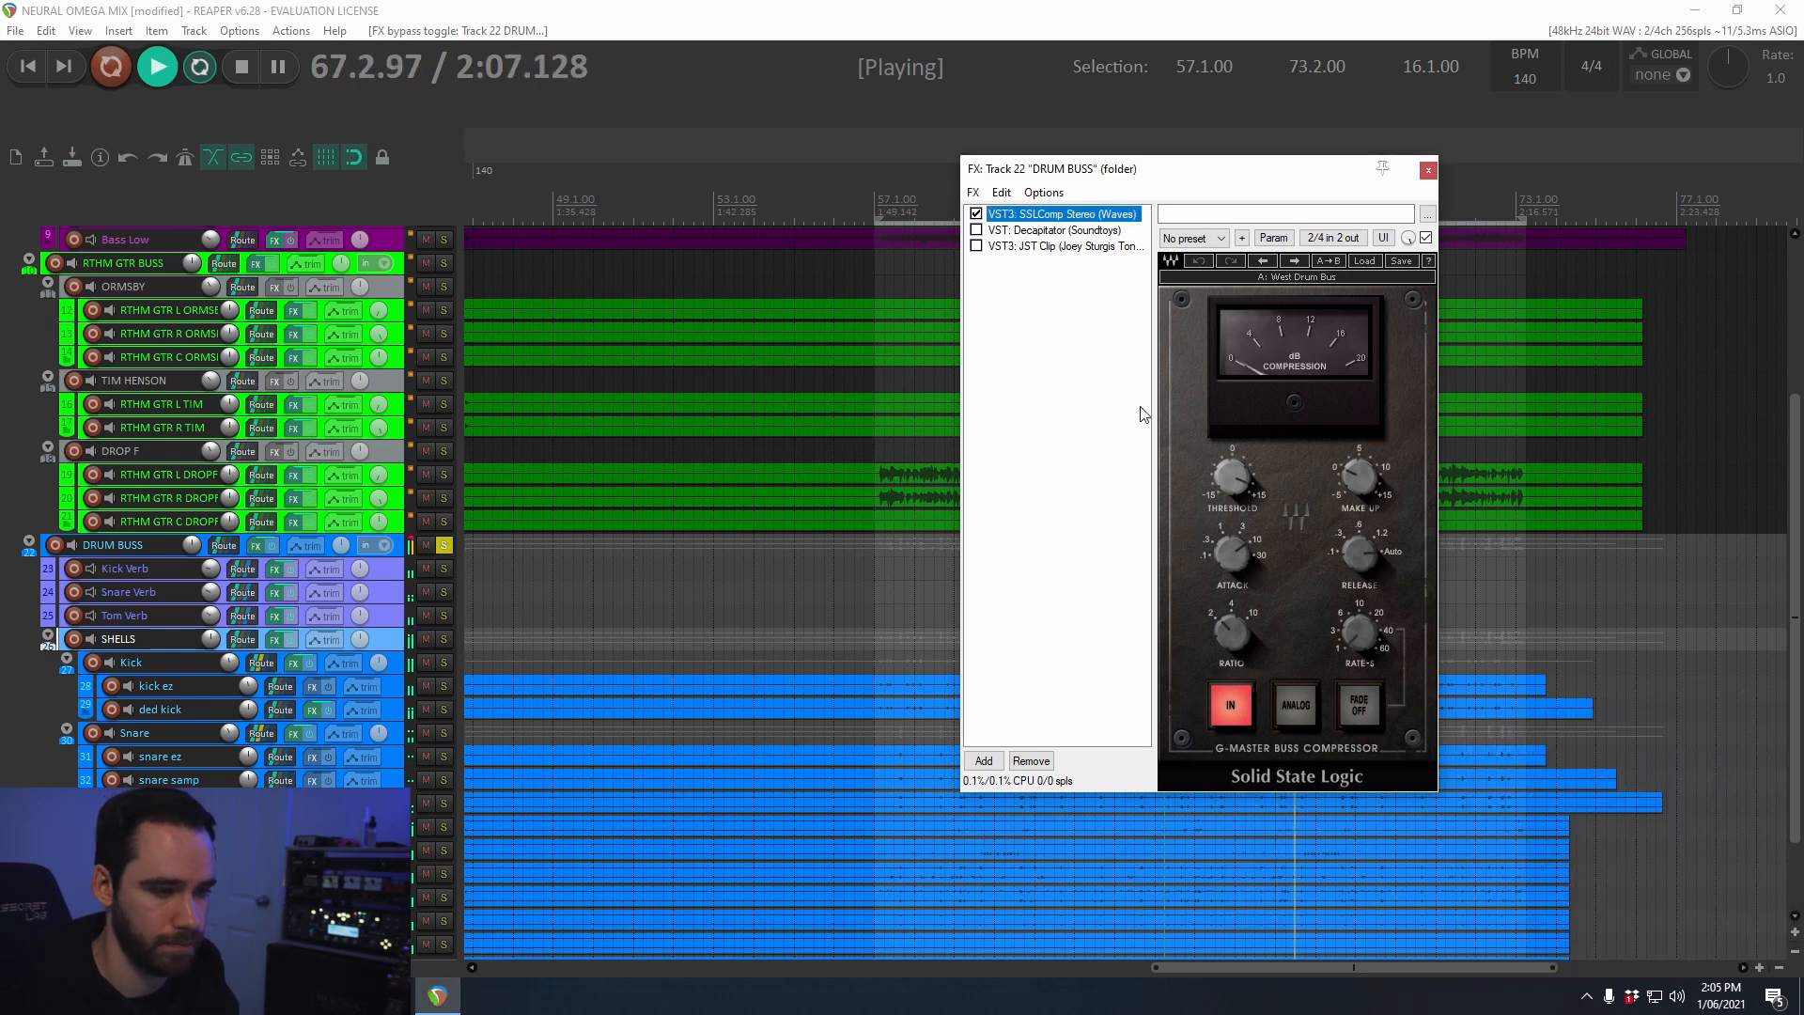
key("space")
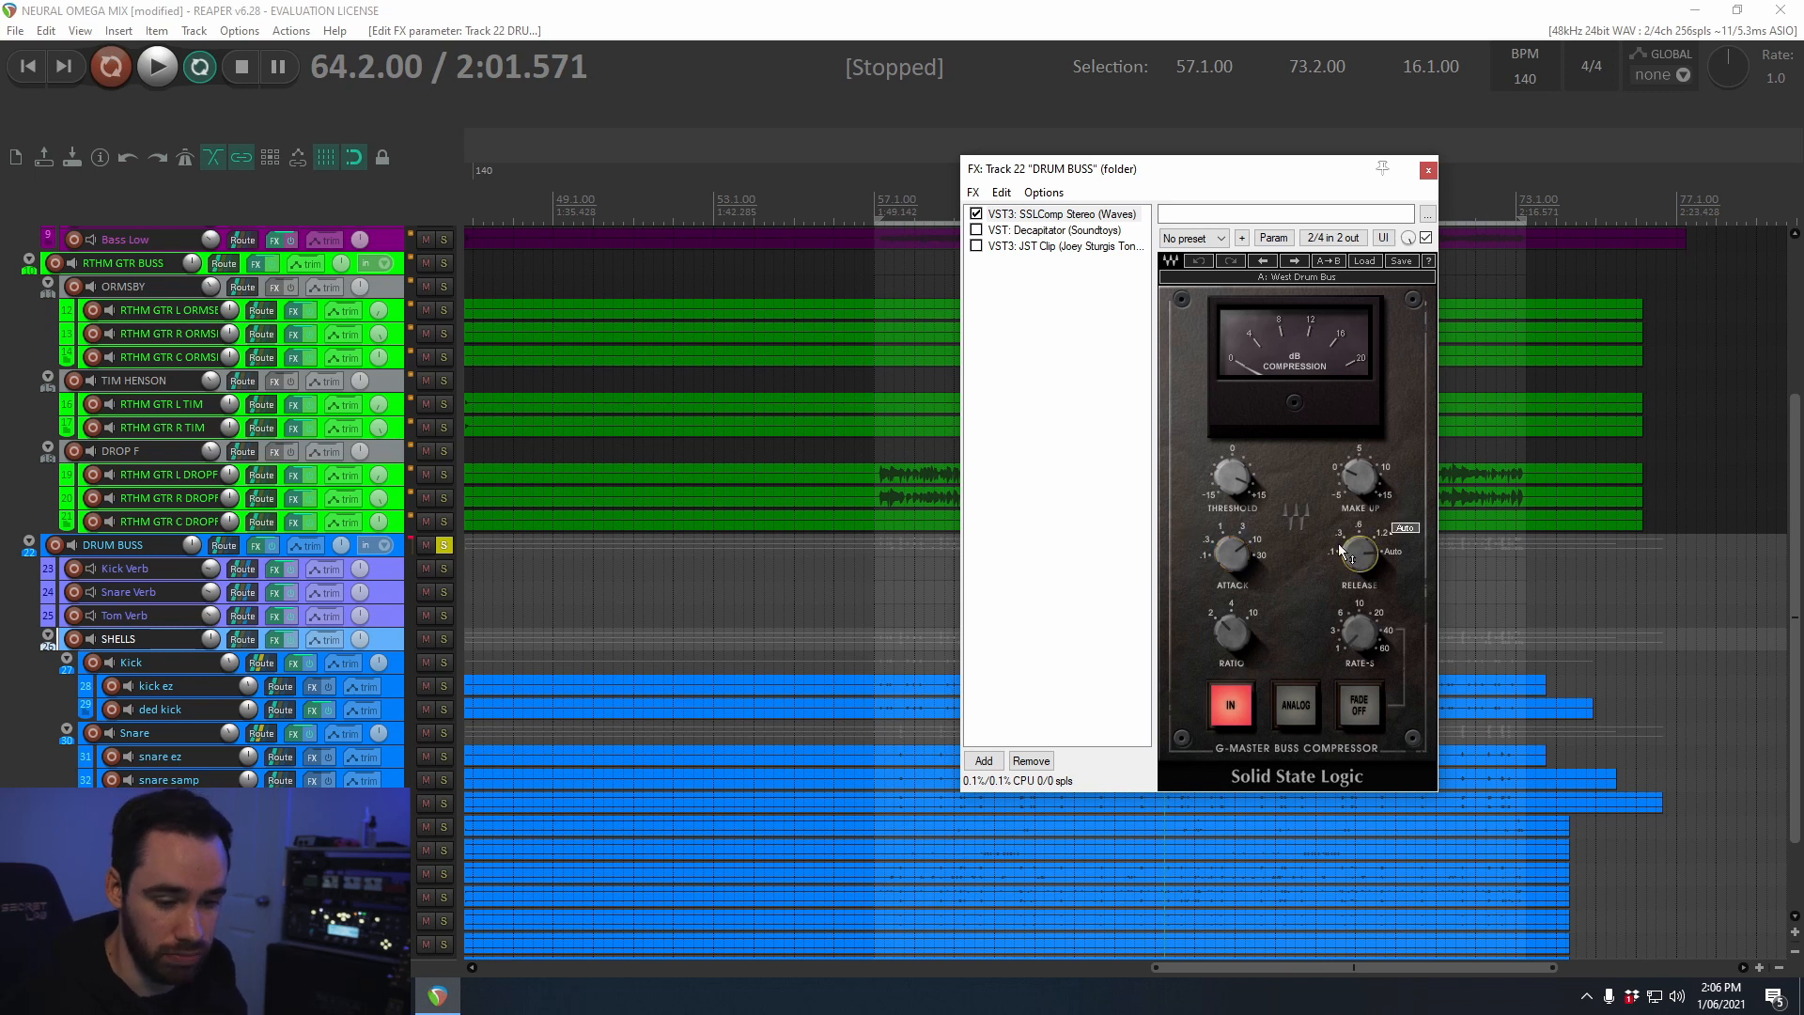
key("space")
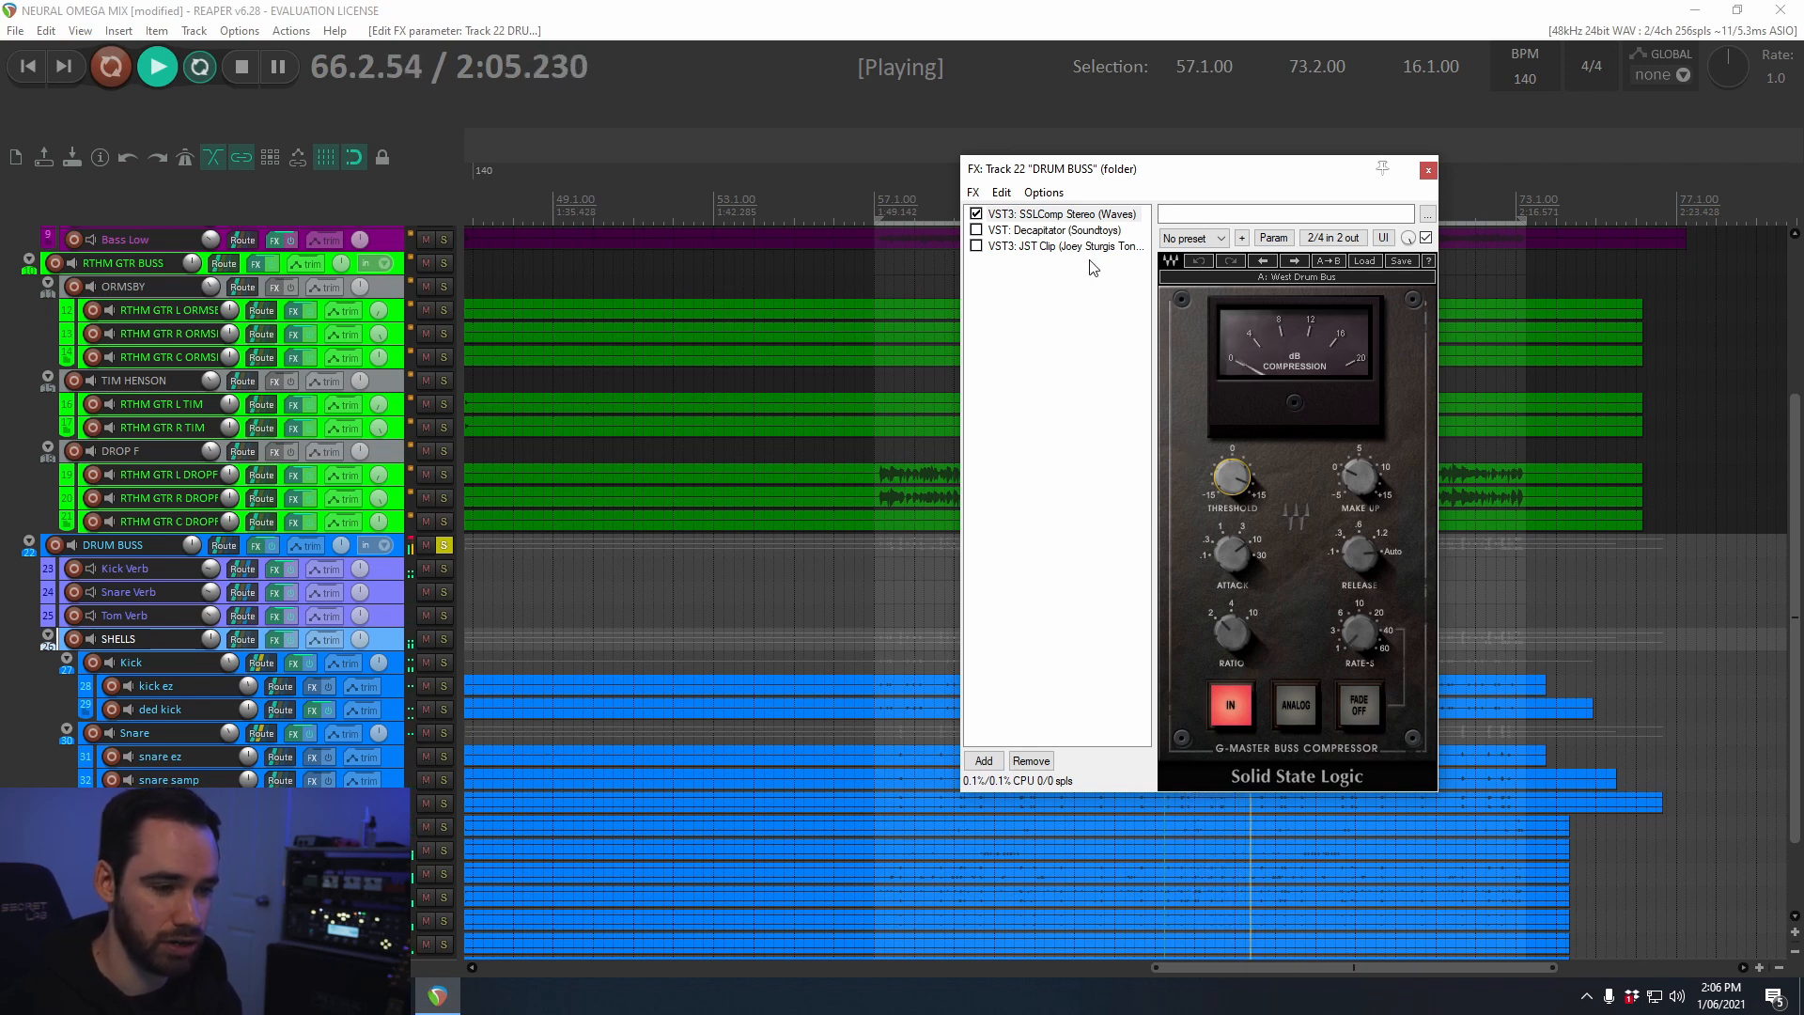
Step: Enable Decapitator on the DRUM BUSS, audition the drums from bar 57, and try out its Mix control
left_click(1049, 233)
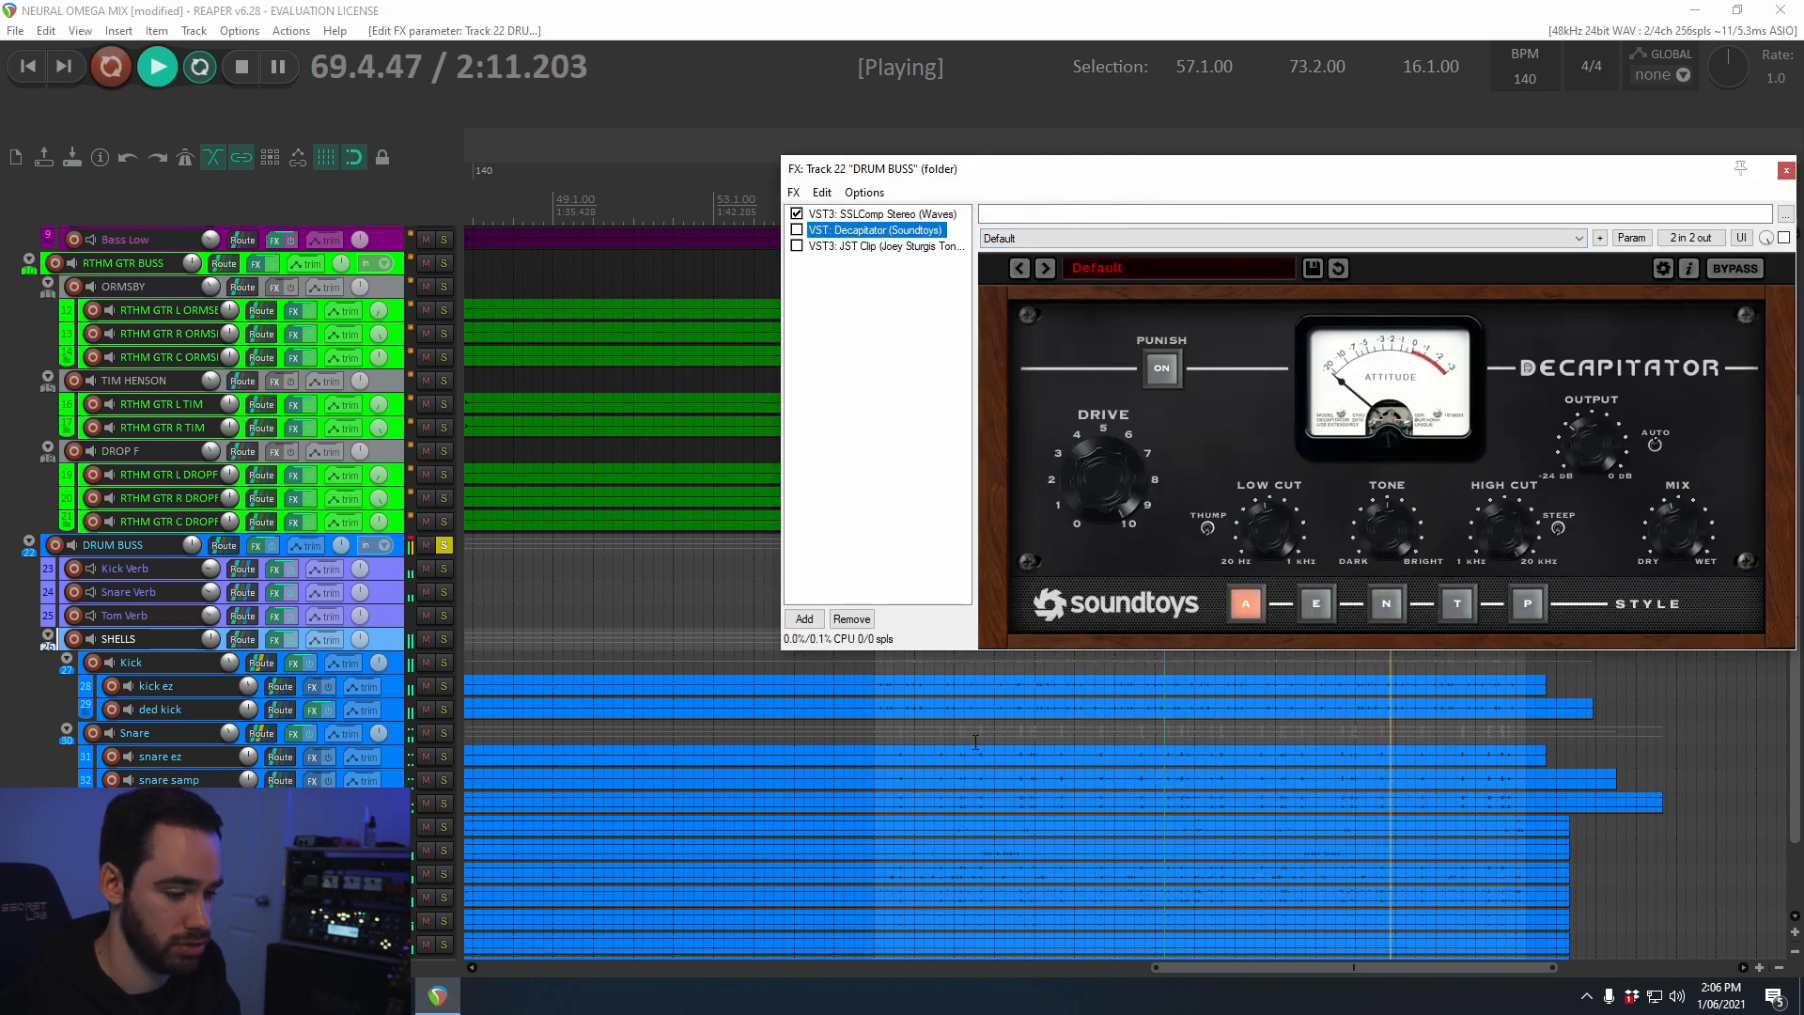
left_click(874, 664)
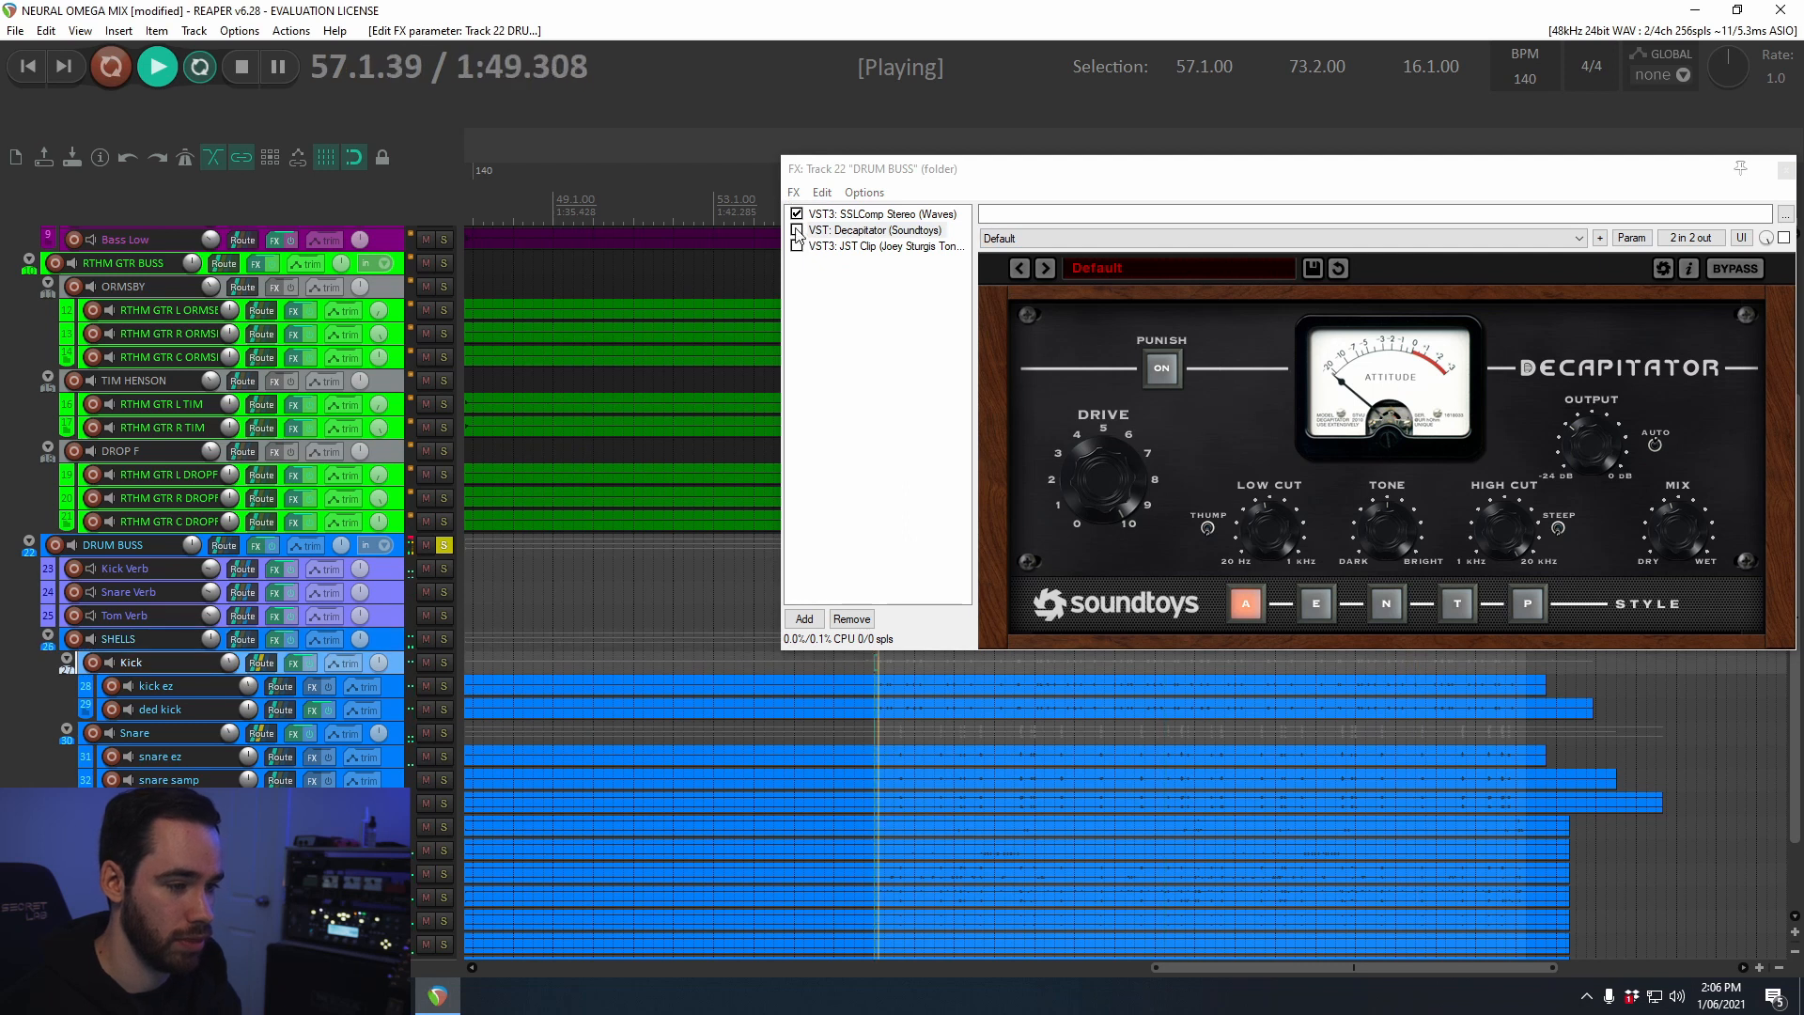
left_click(797, 230)
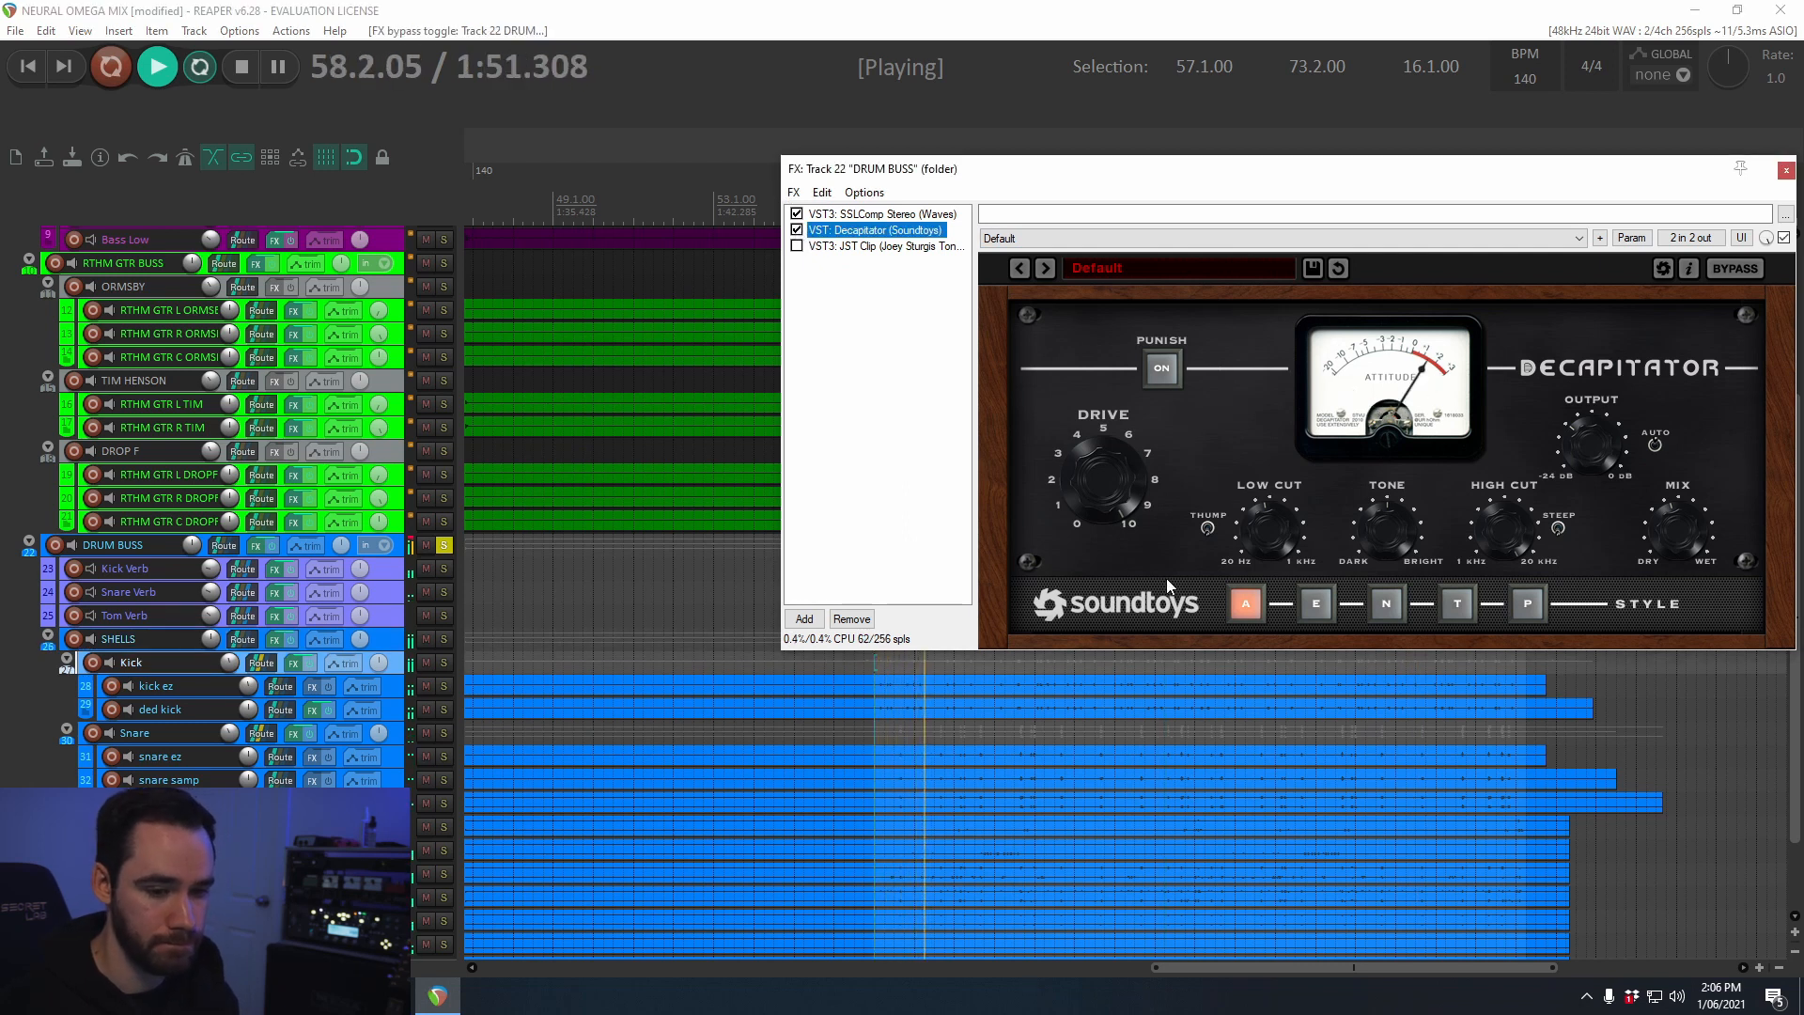
left_click(1661, 536)
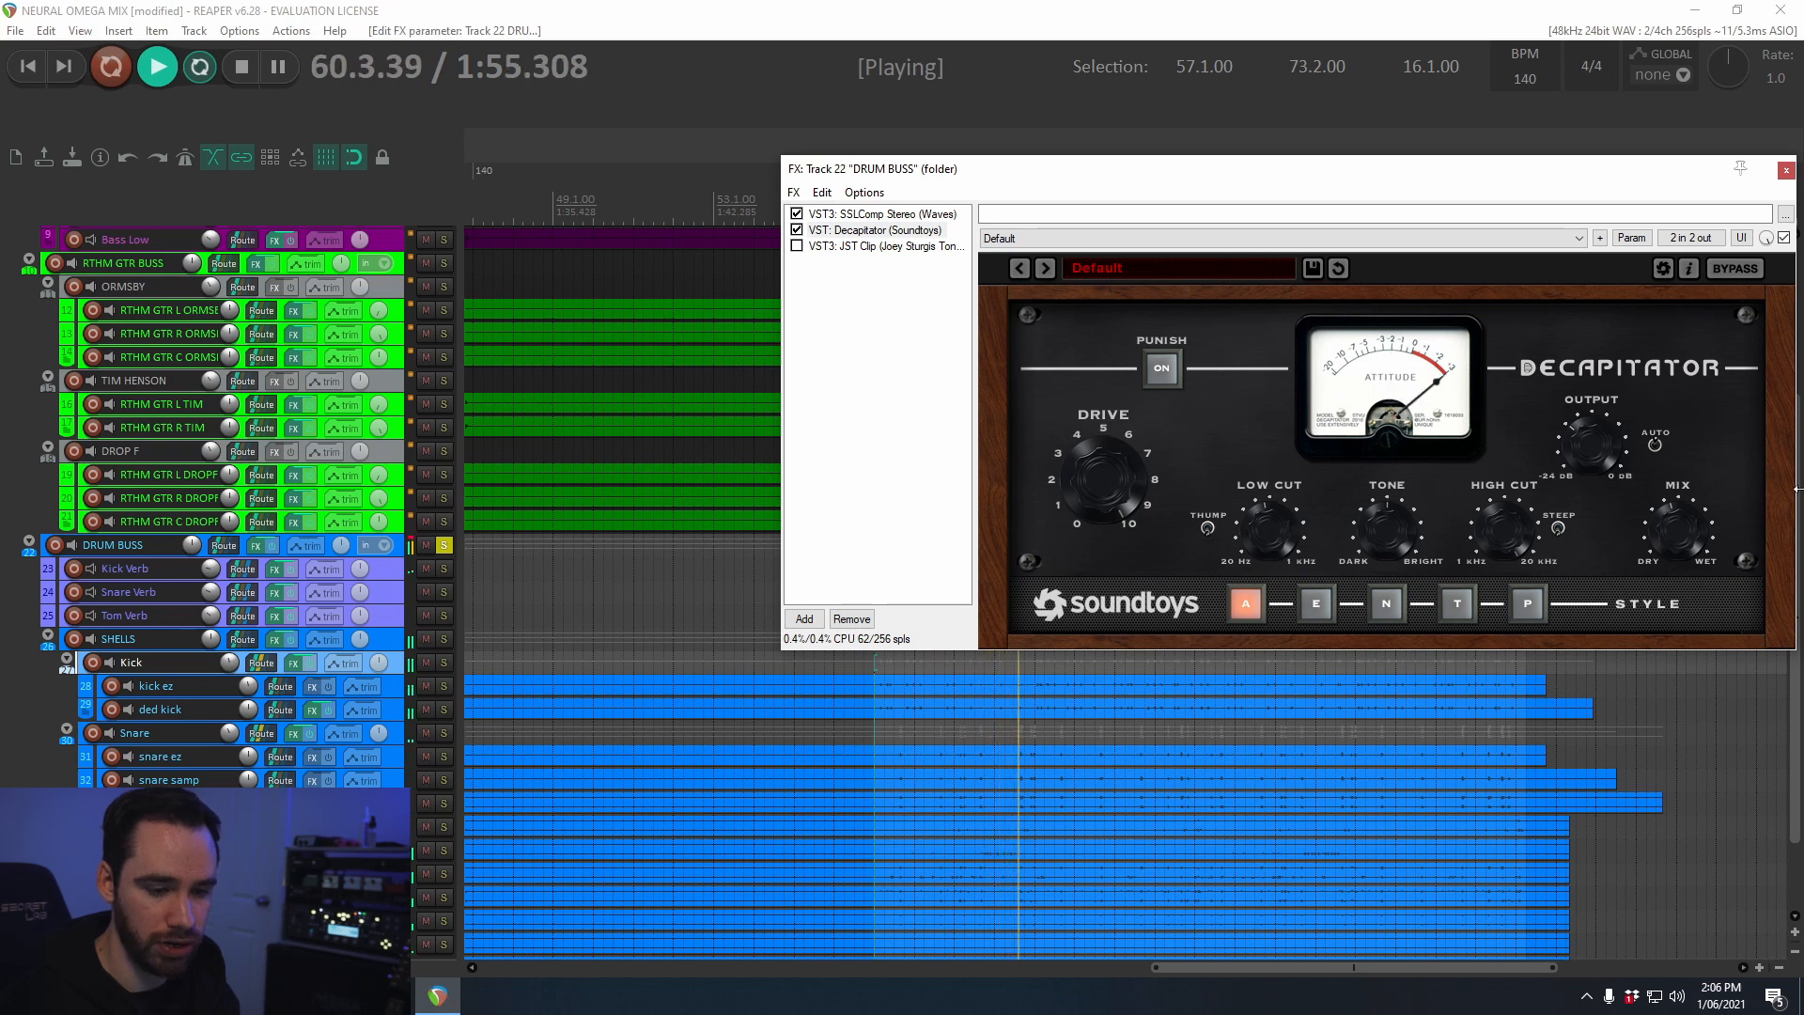
left_click_drag(1679, 524, 1685, 421)
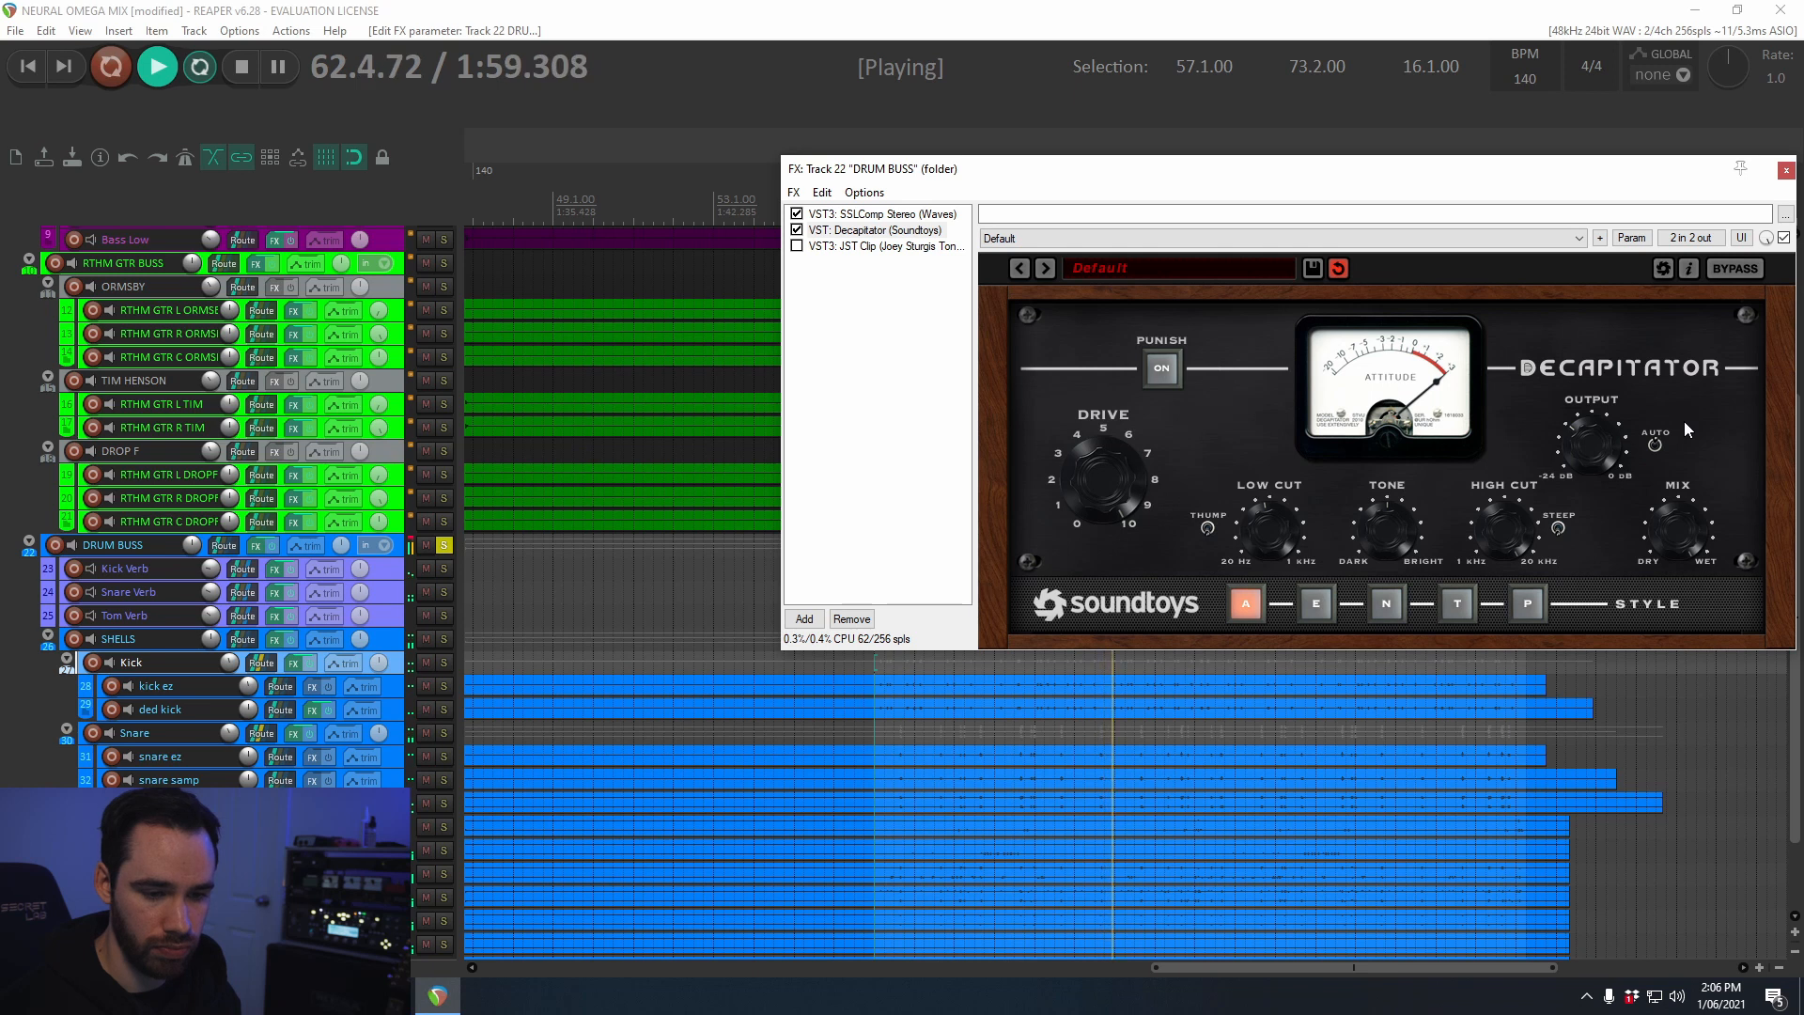
key("space")
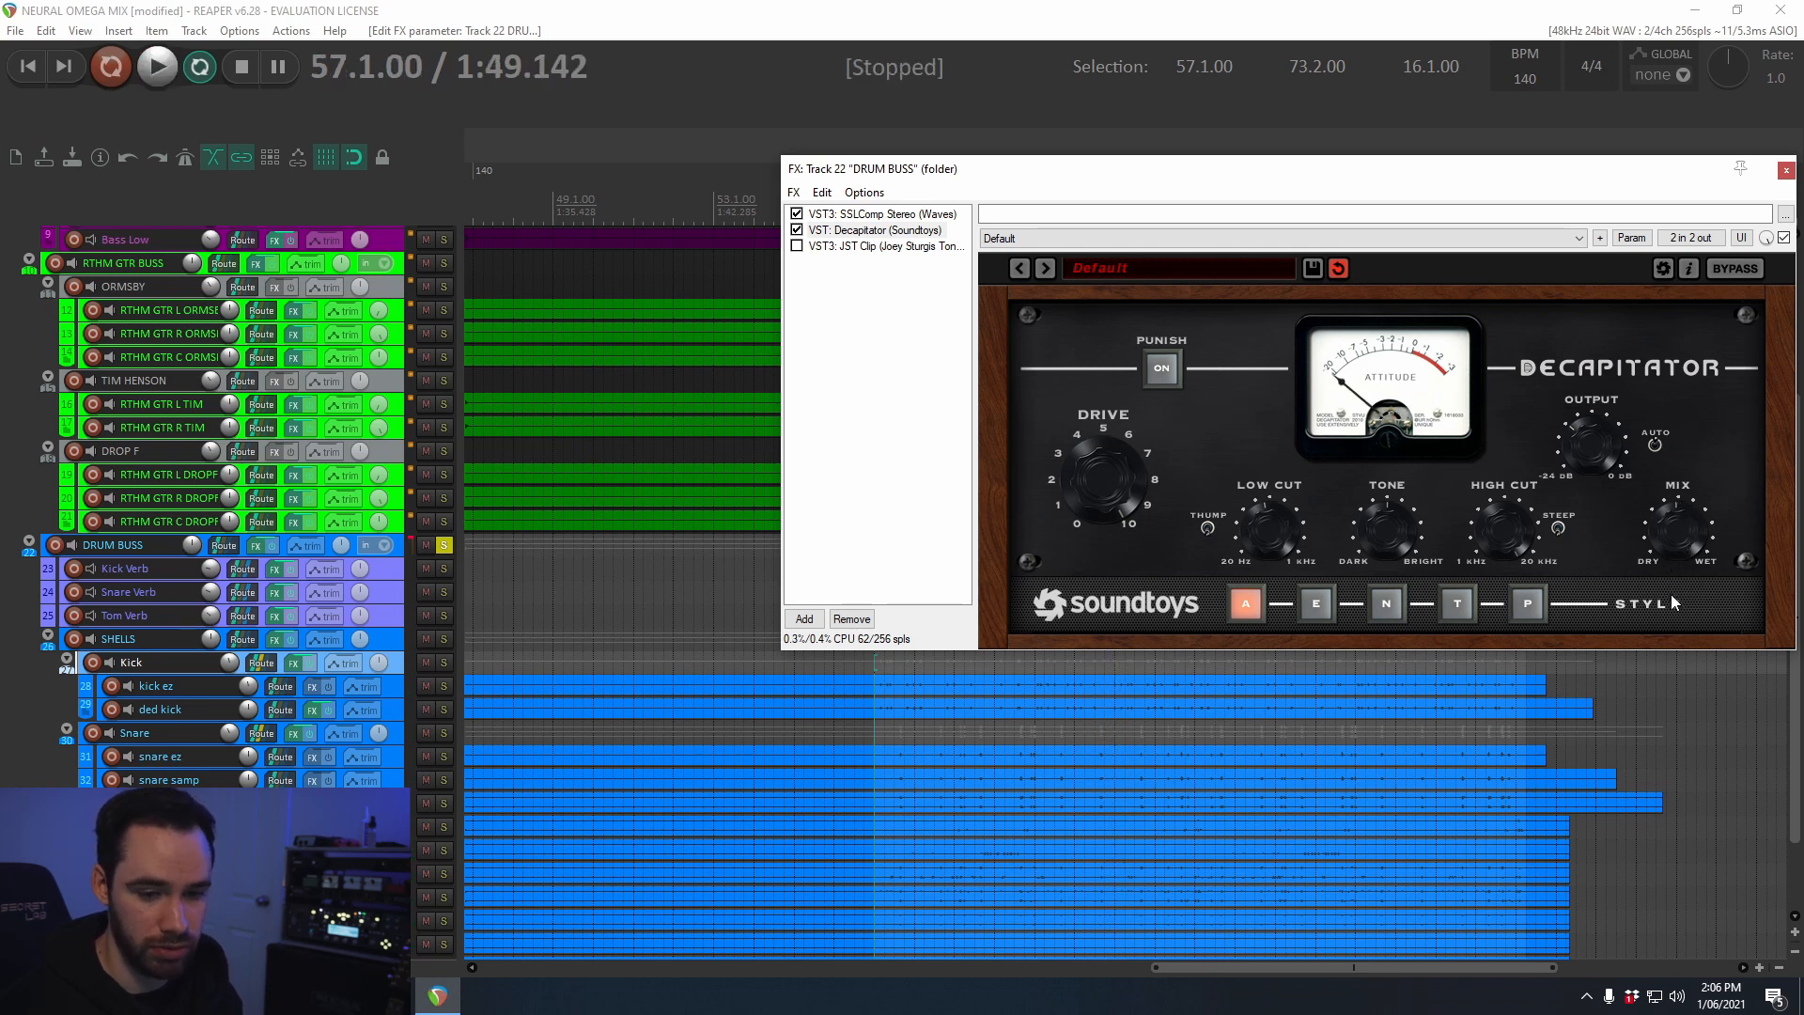
Step: Enable JST Clip on the DRUM BUSS and audition the drums before and after turning it on
key("space")
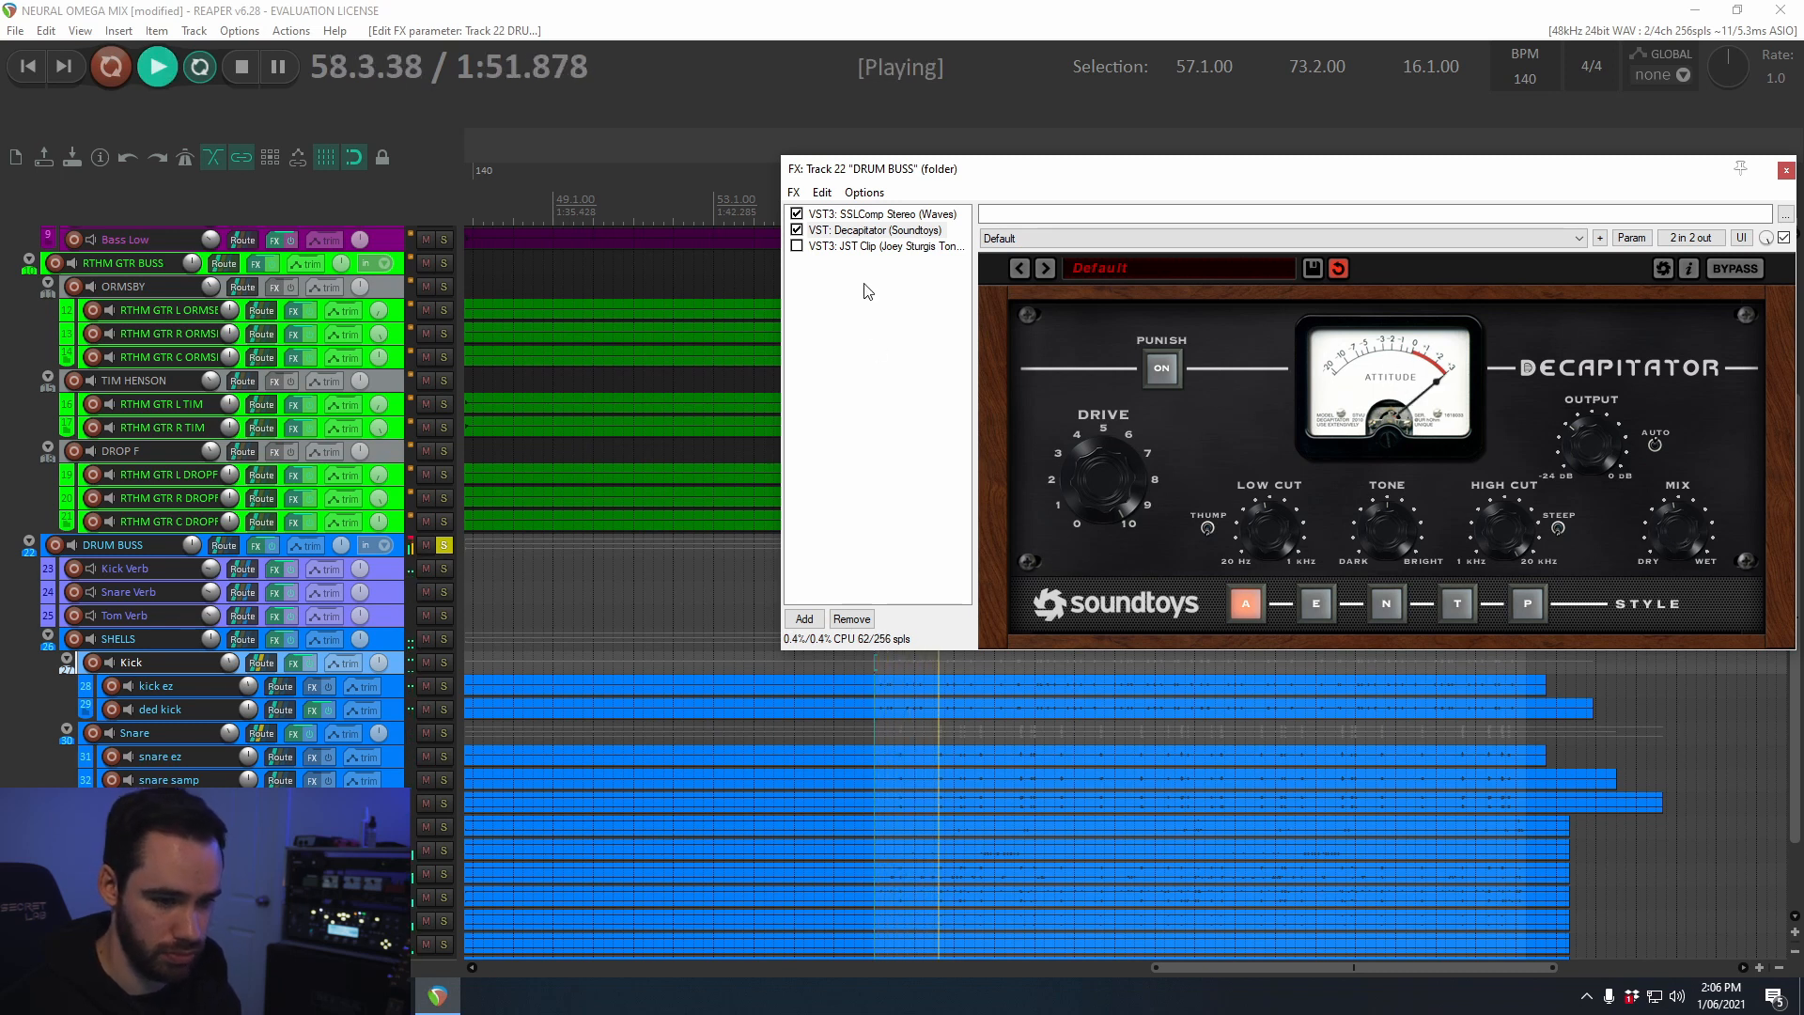
key("space")
left_click(801, 250)
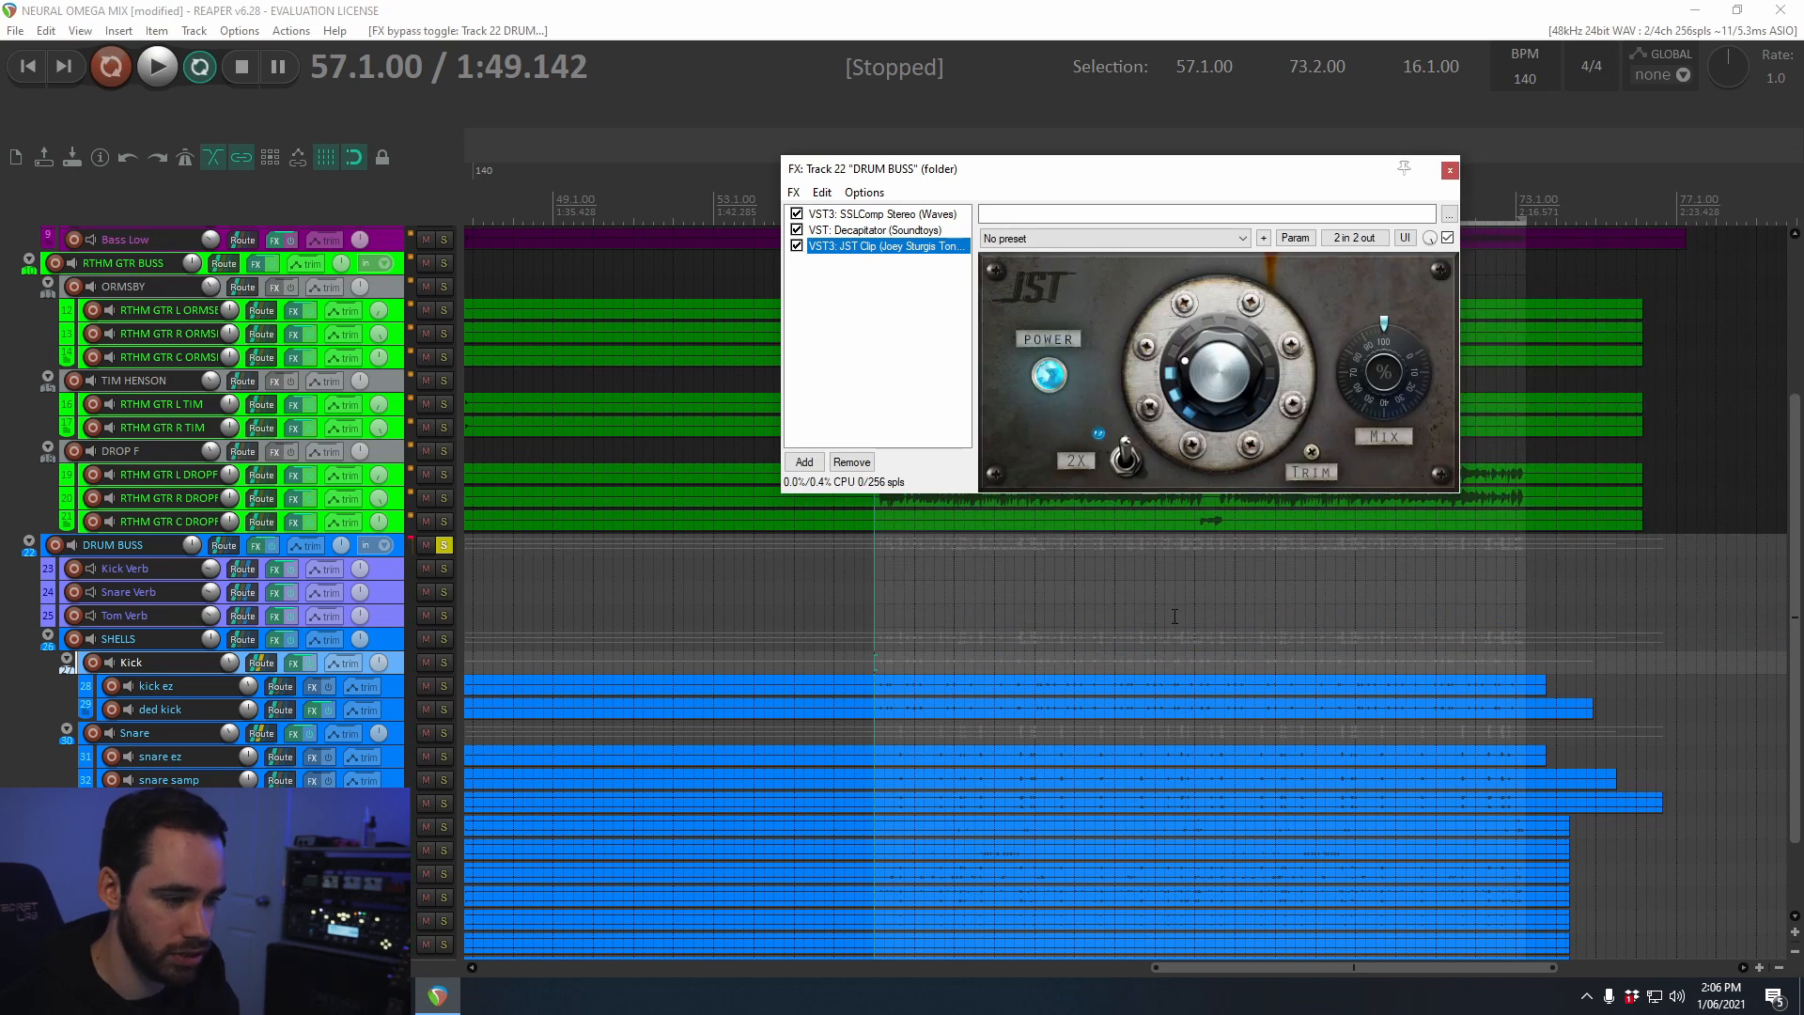
key("space")
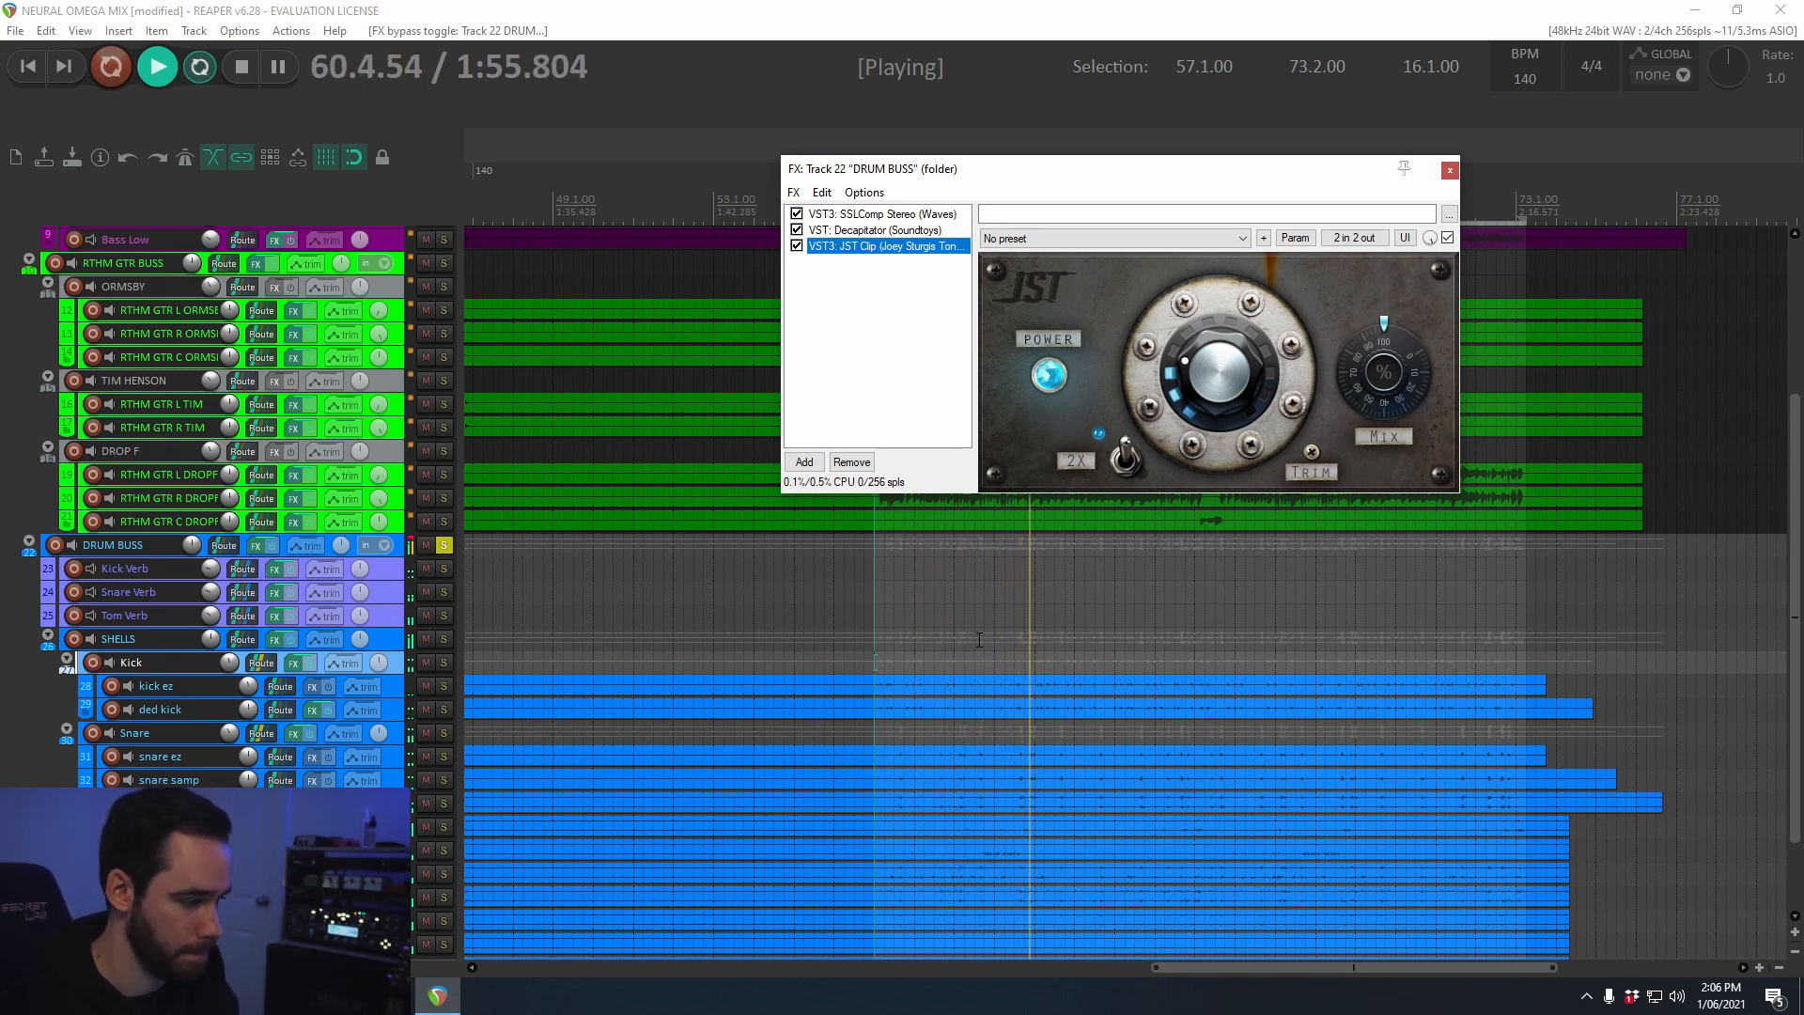
Step: Select the DRUM BUSS and all its child tracks, bypass their effects together, and audition the unprocessed drums
left_click(402, 549)
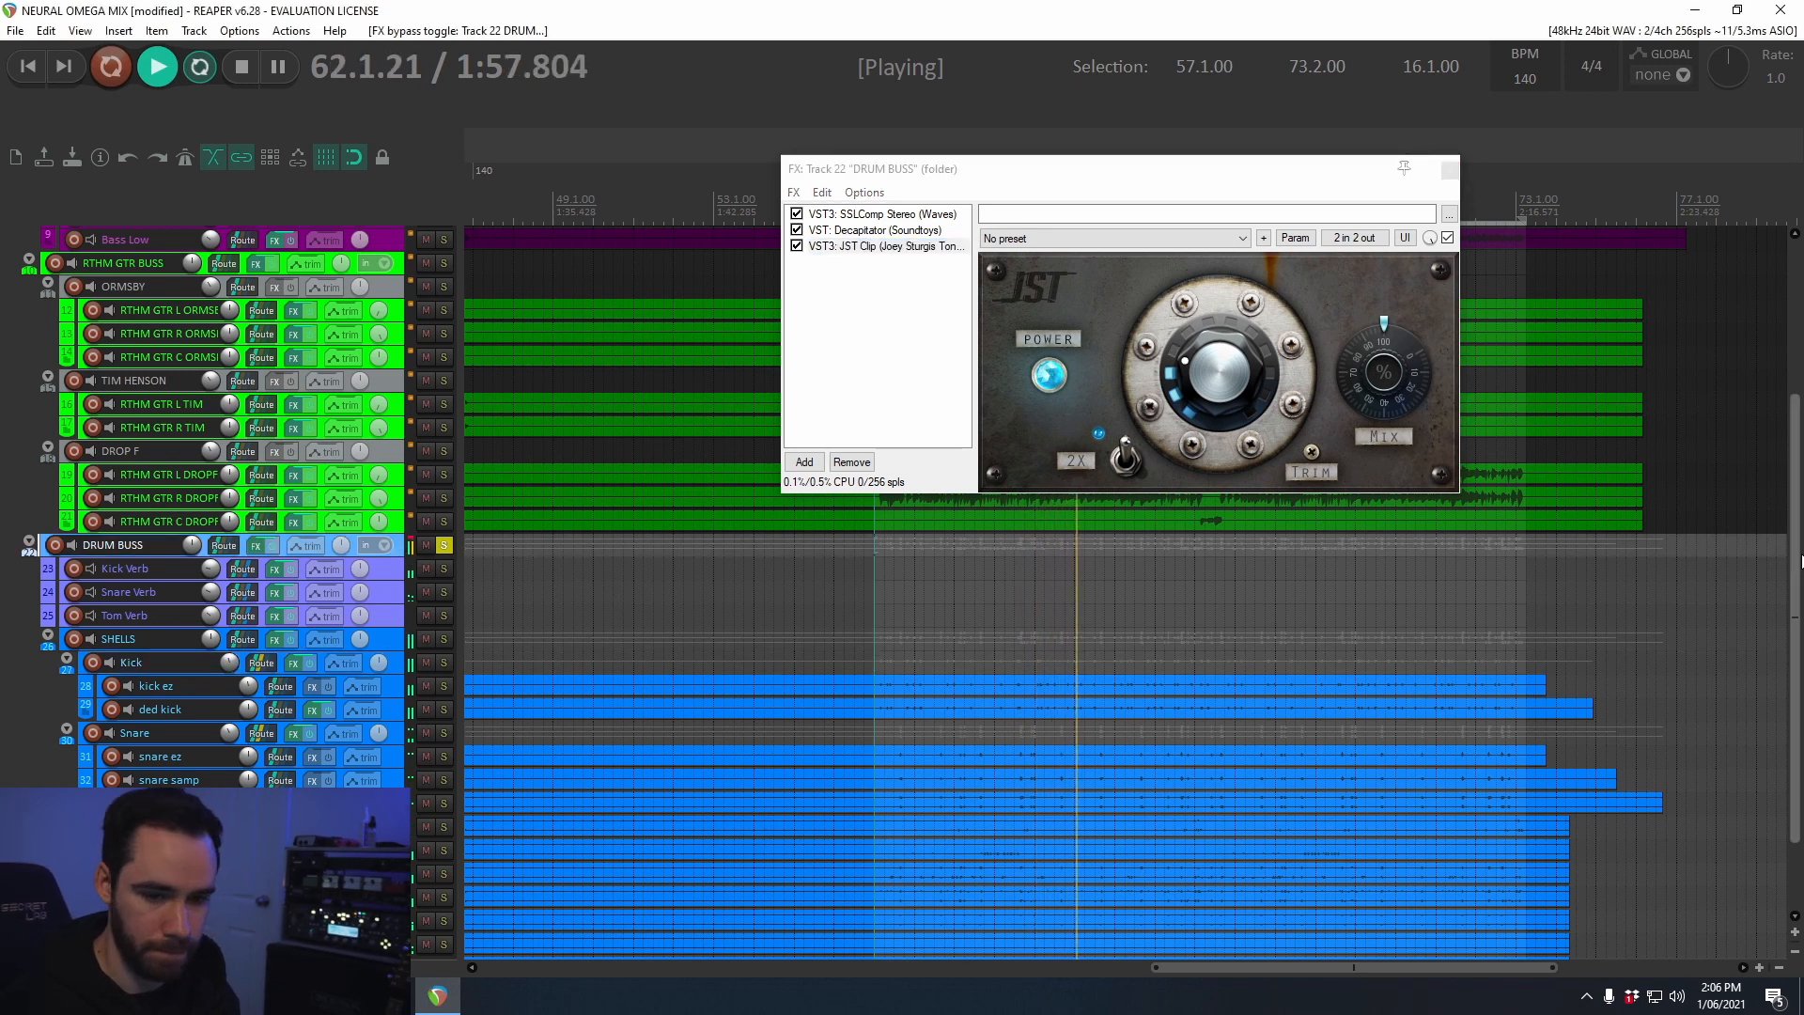
scroll(1801, 561, "down", 2)
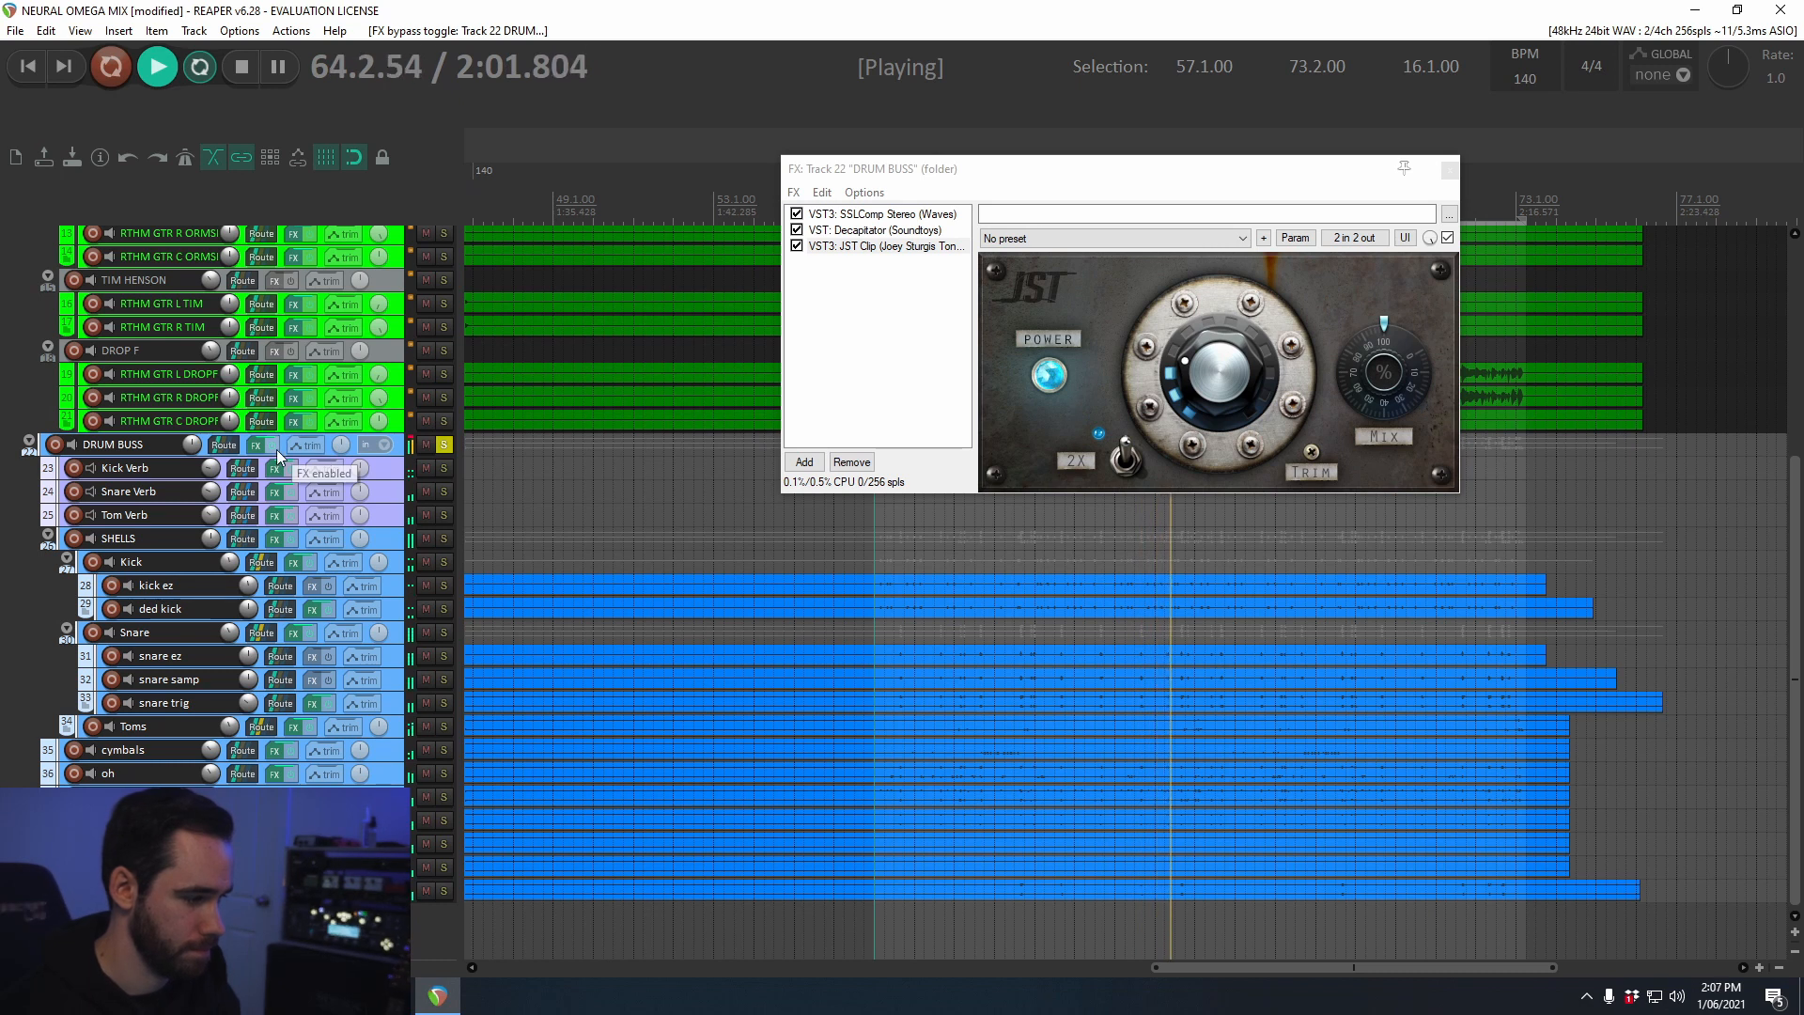
key("space")
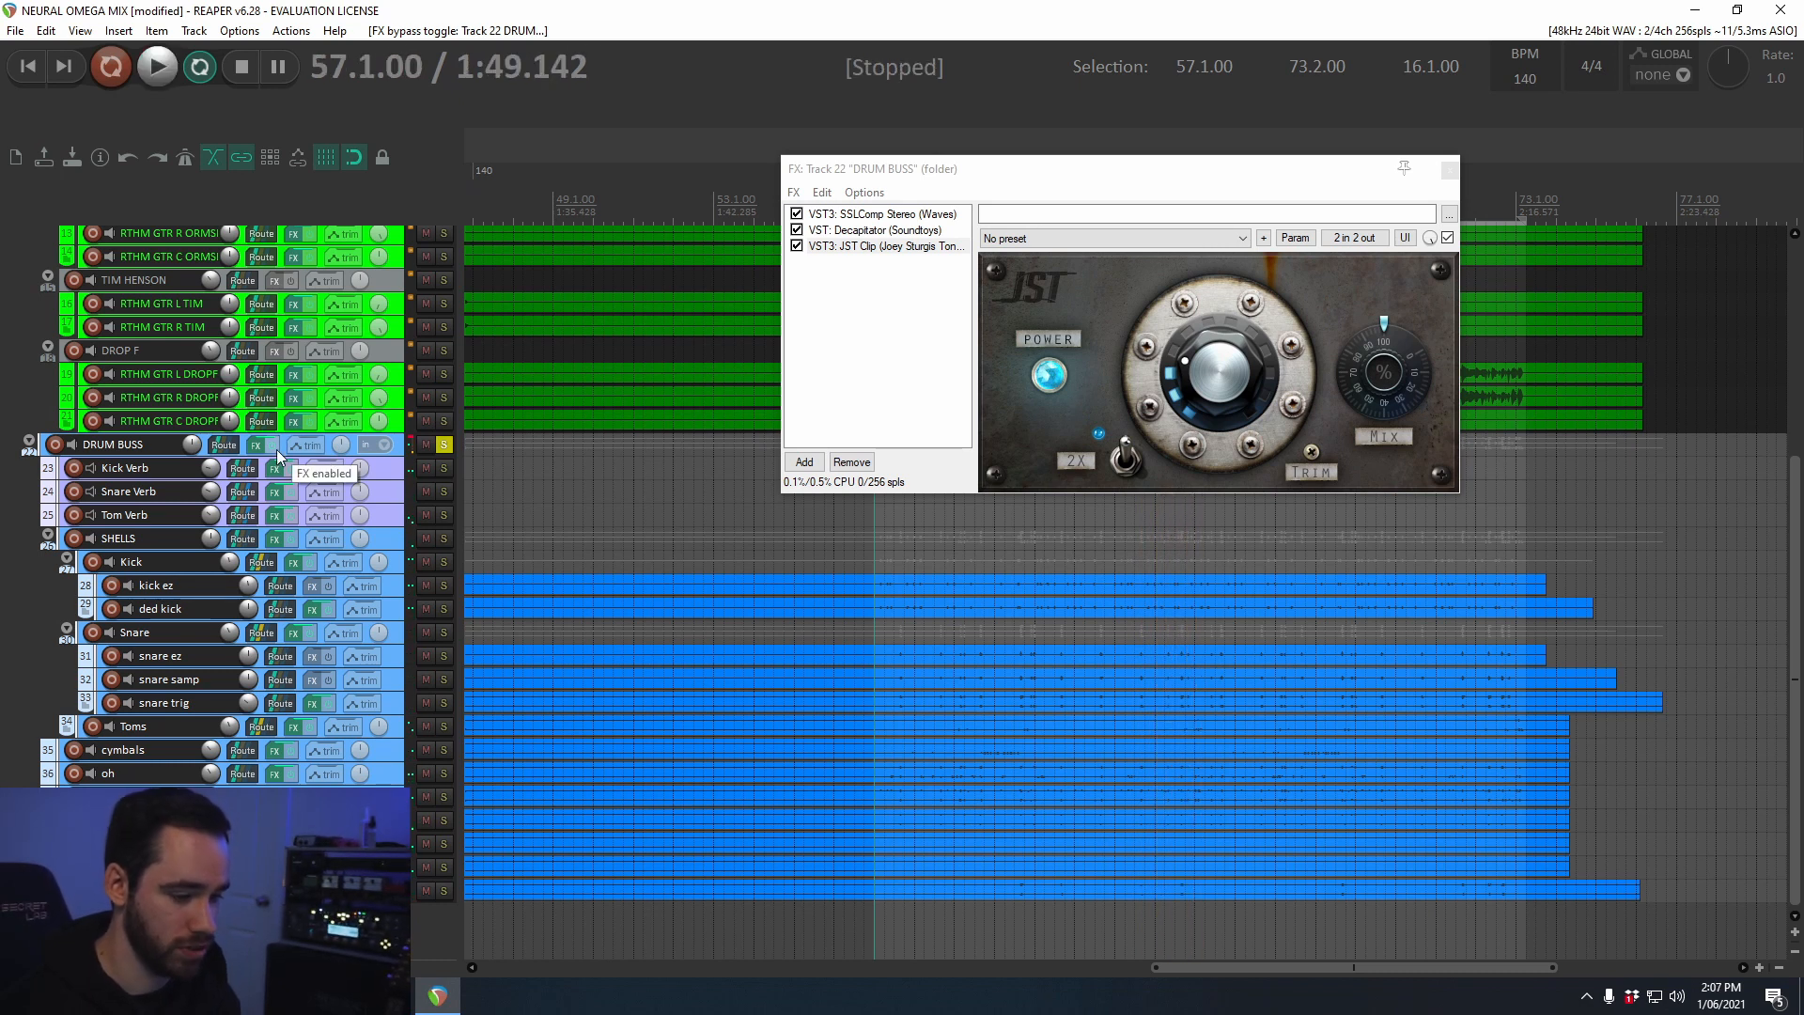
left_click(276, 450)
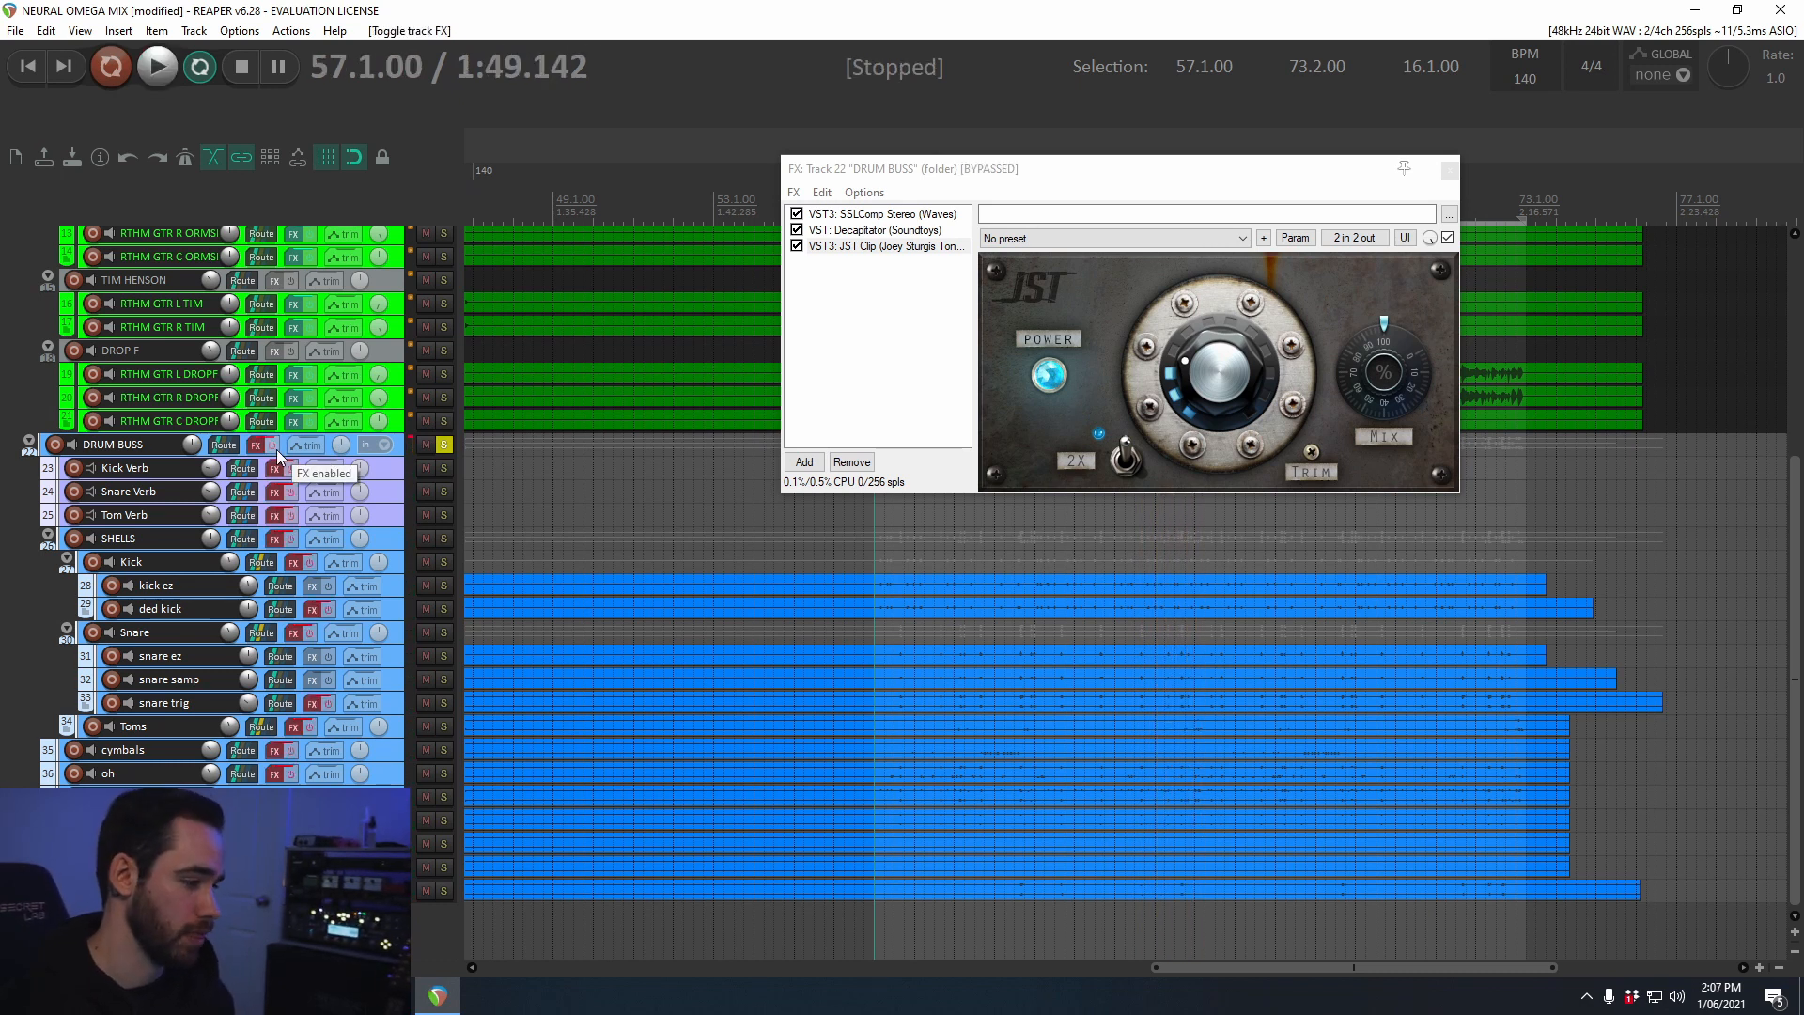
key("space")
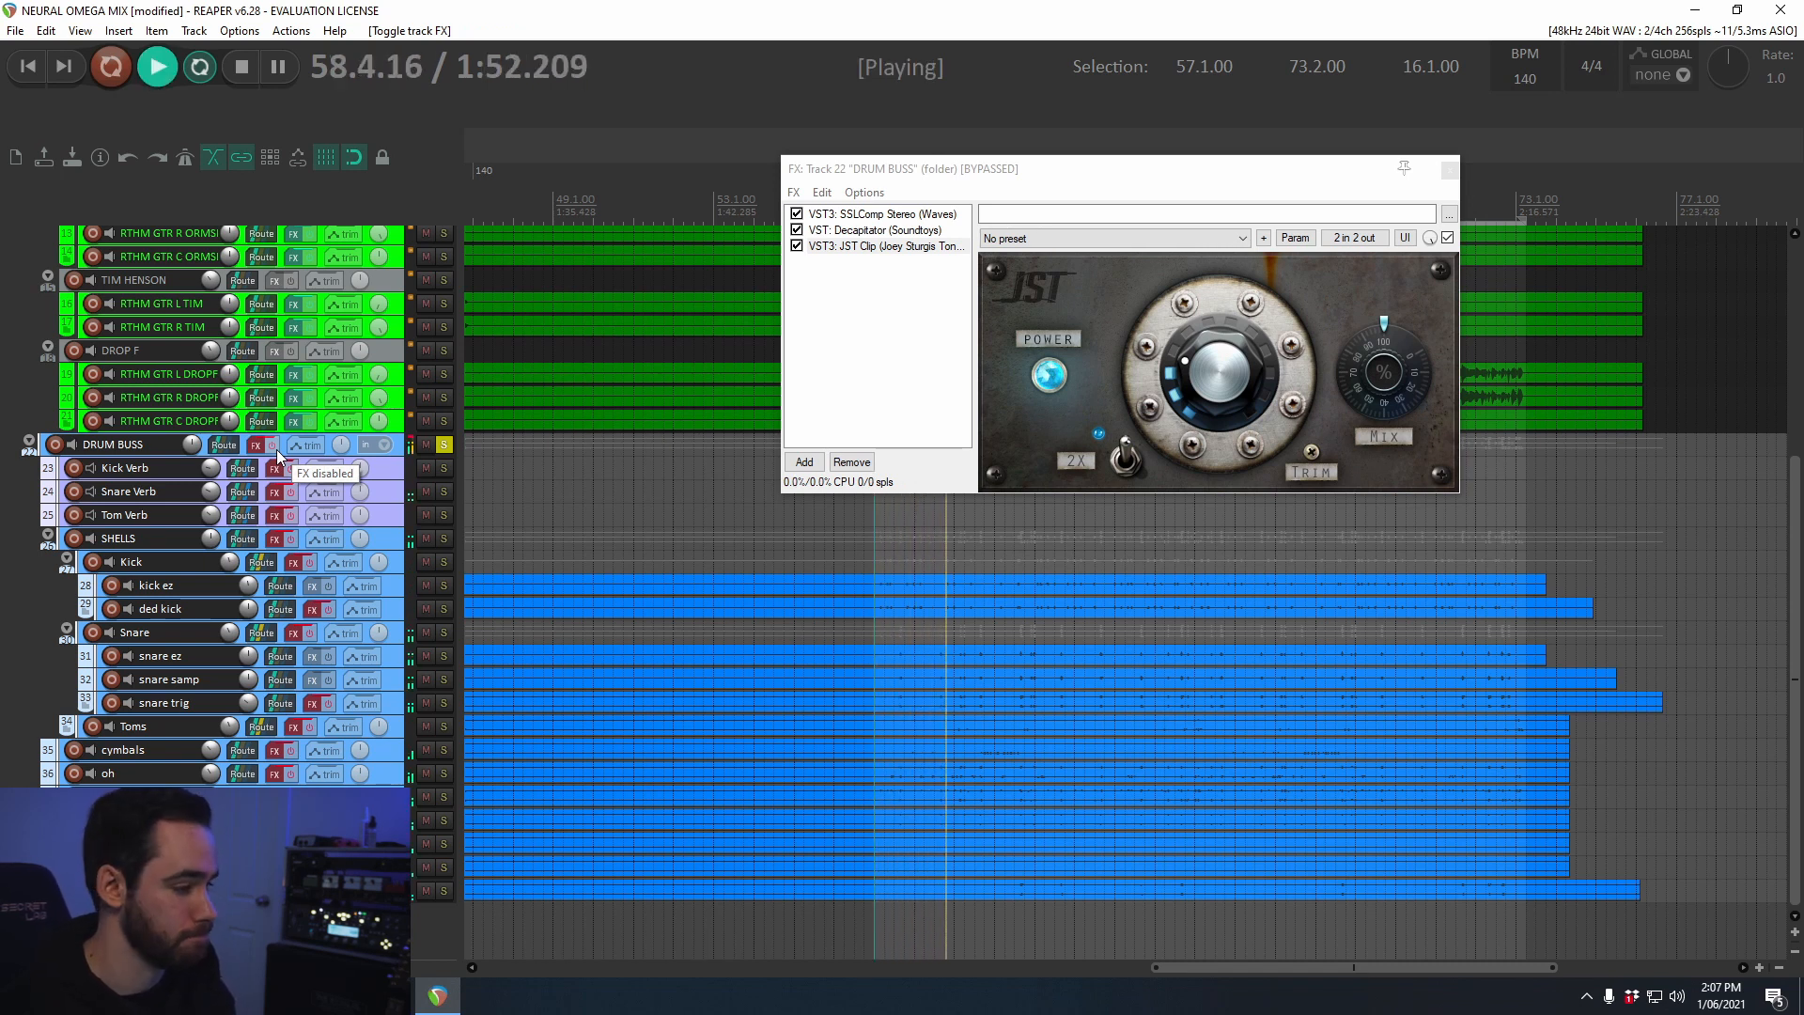
key("space")
Step: Re-enable the effects on all selected drum tracks, audition the processed drums, and close the DRUM BUSS effects chain
left_click(276, 449)
key("space")
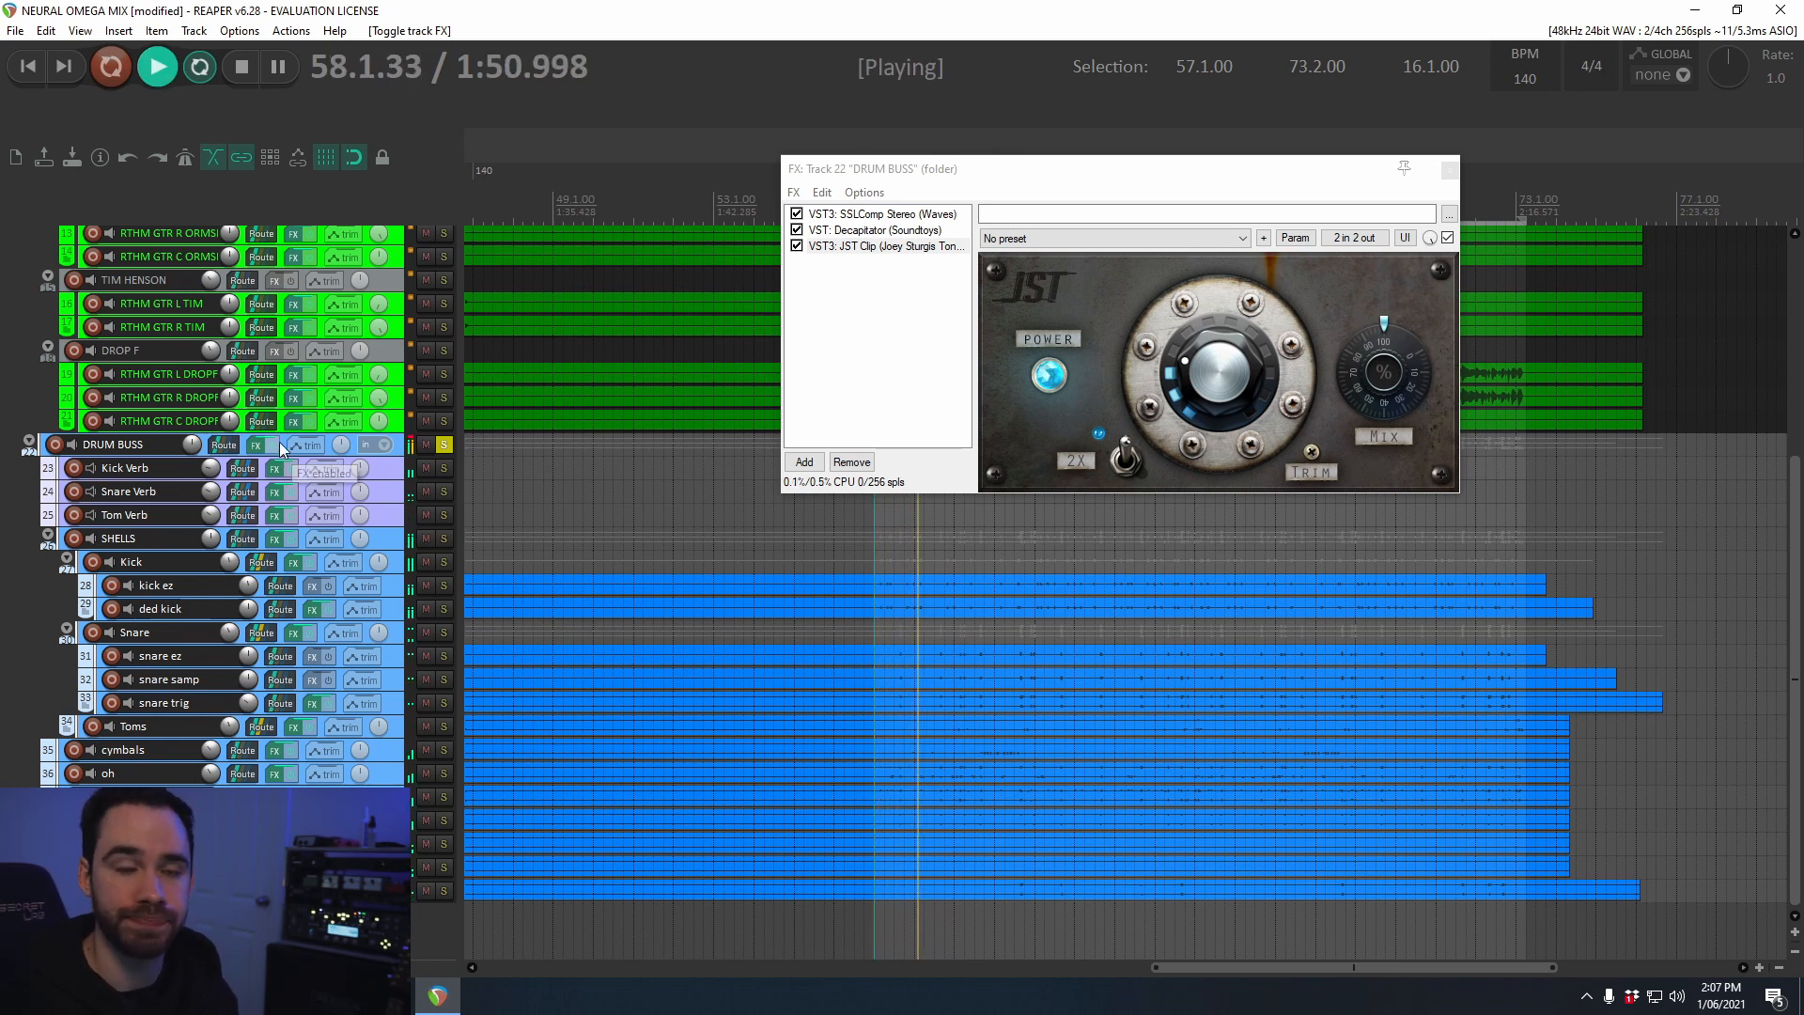
key("space")
left_click(1450, 171)
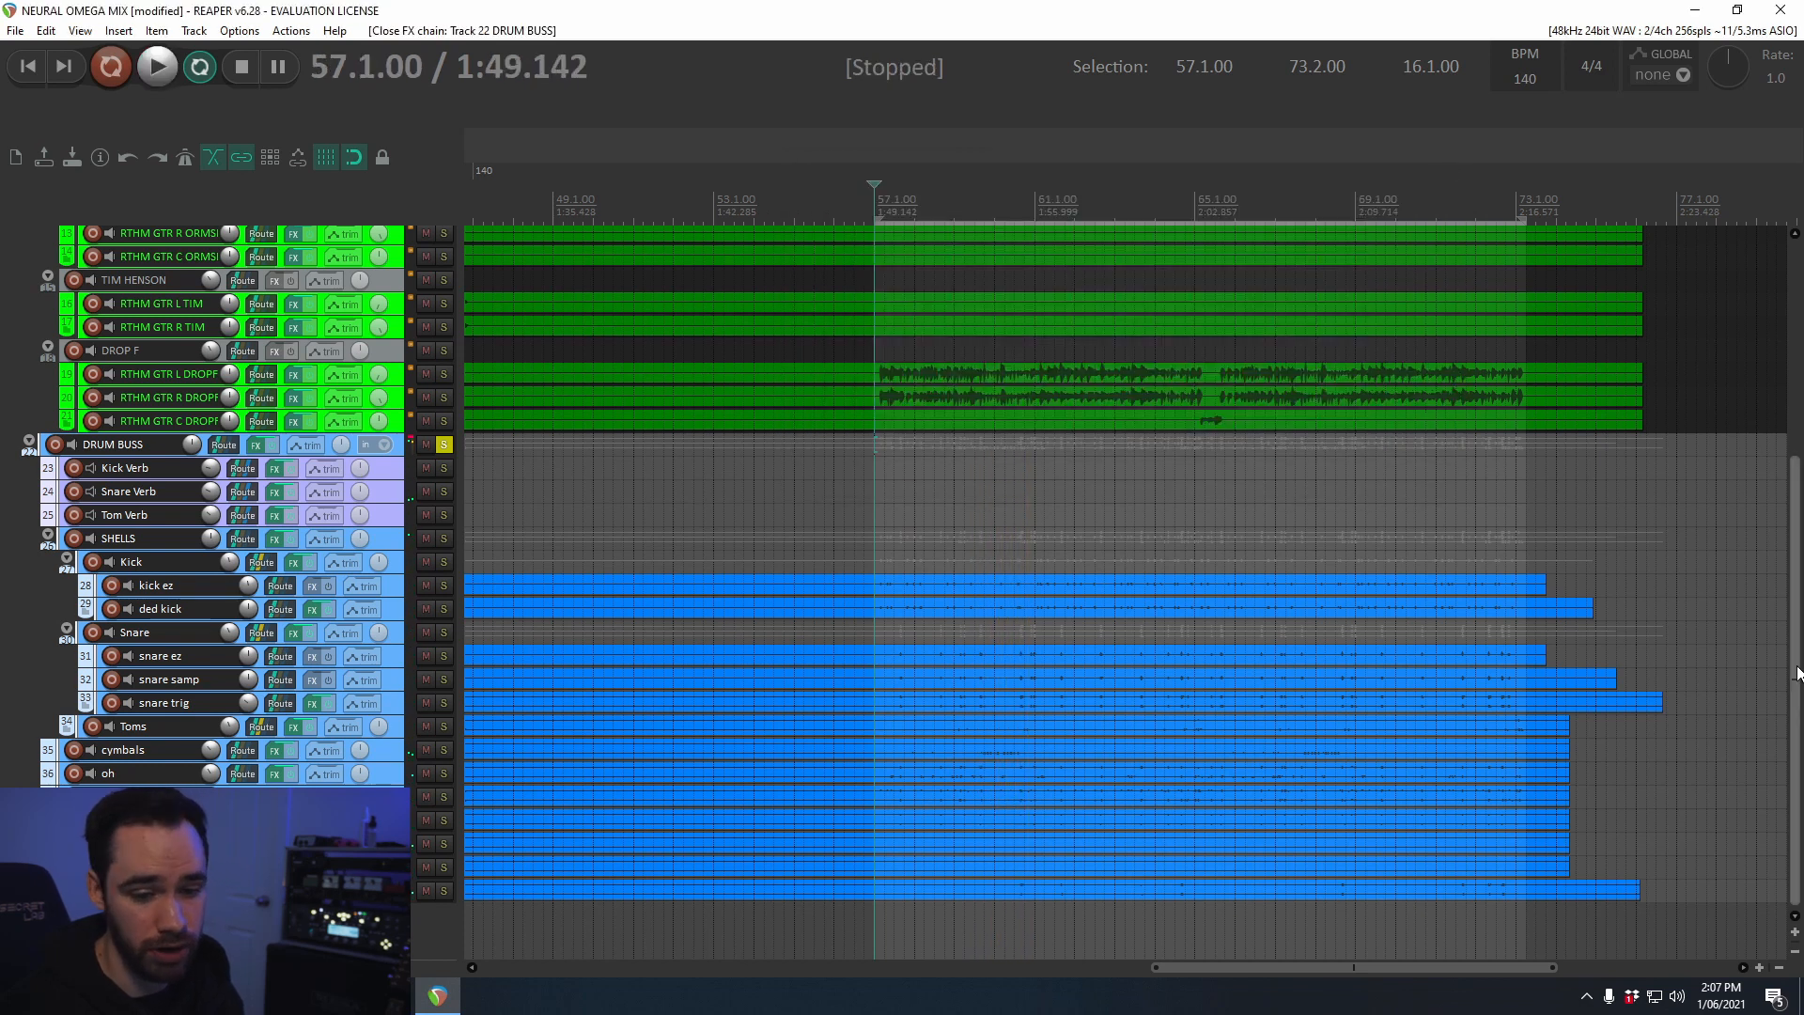
Step: Unsolo the DRUM BUSS and audition the drums together with the bass and guitars in the full mix
scroll(1780, 562, "up", 3)
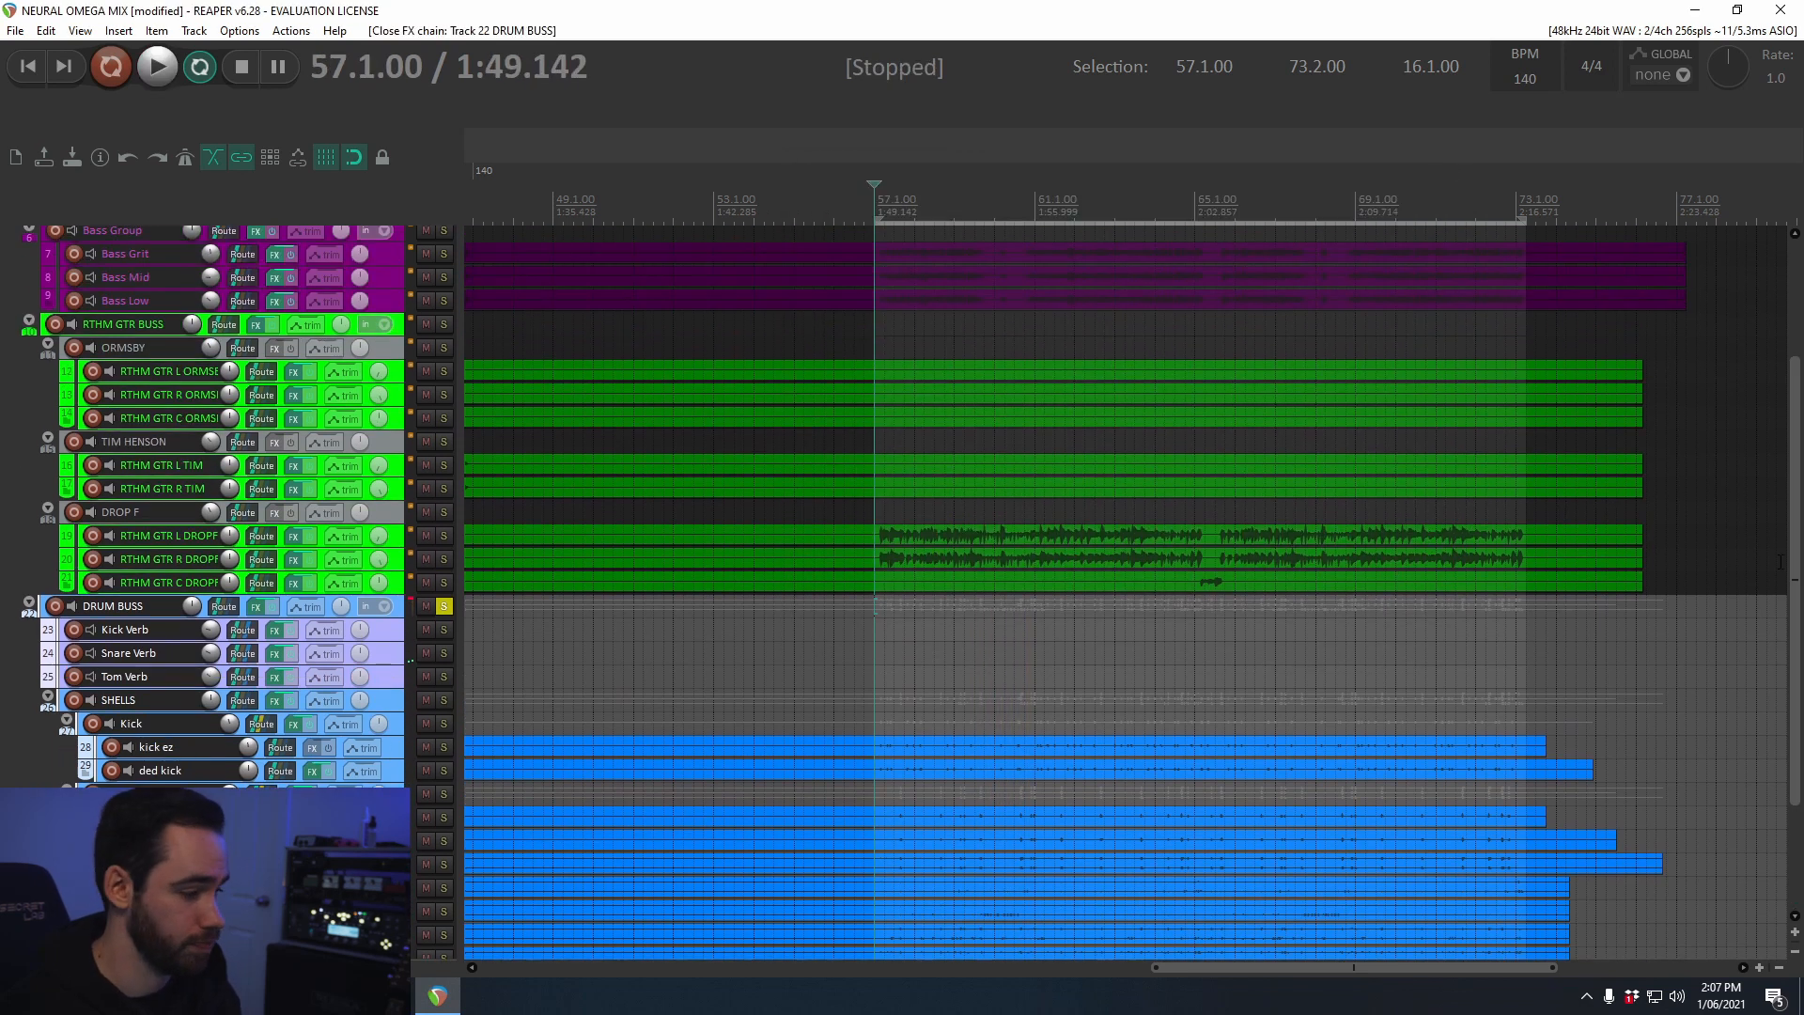
left_click(447, 603)
key("space")
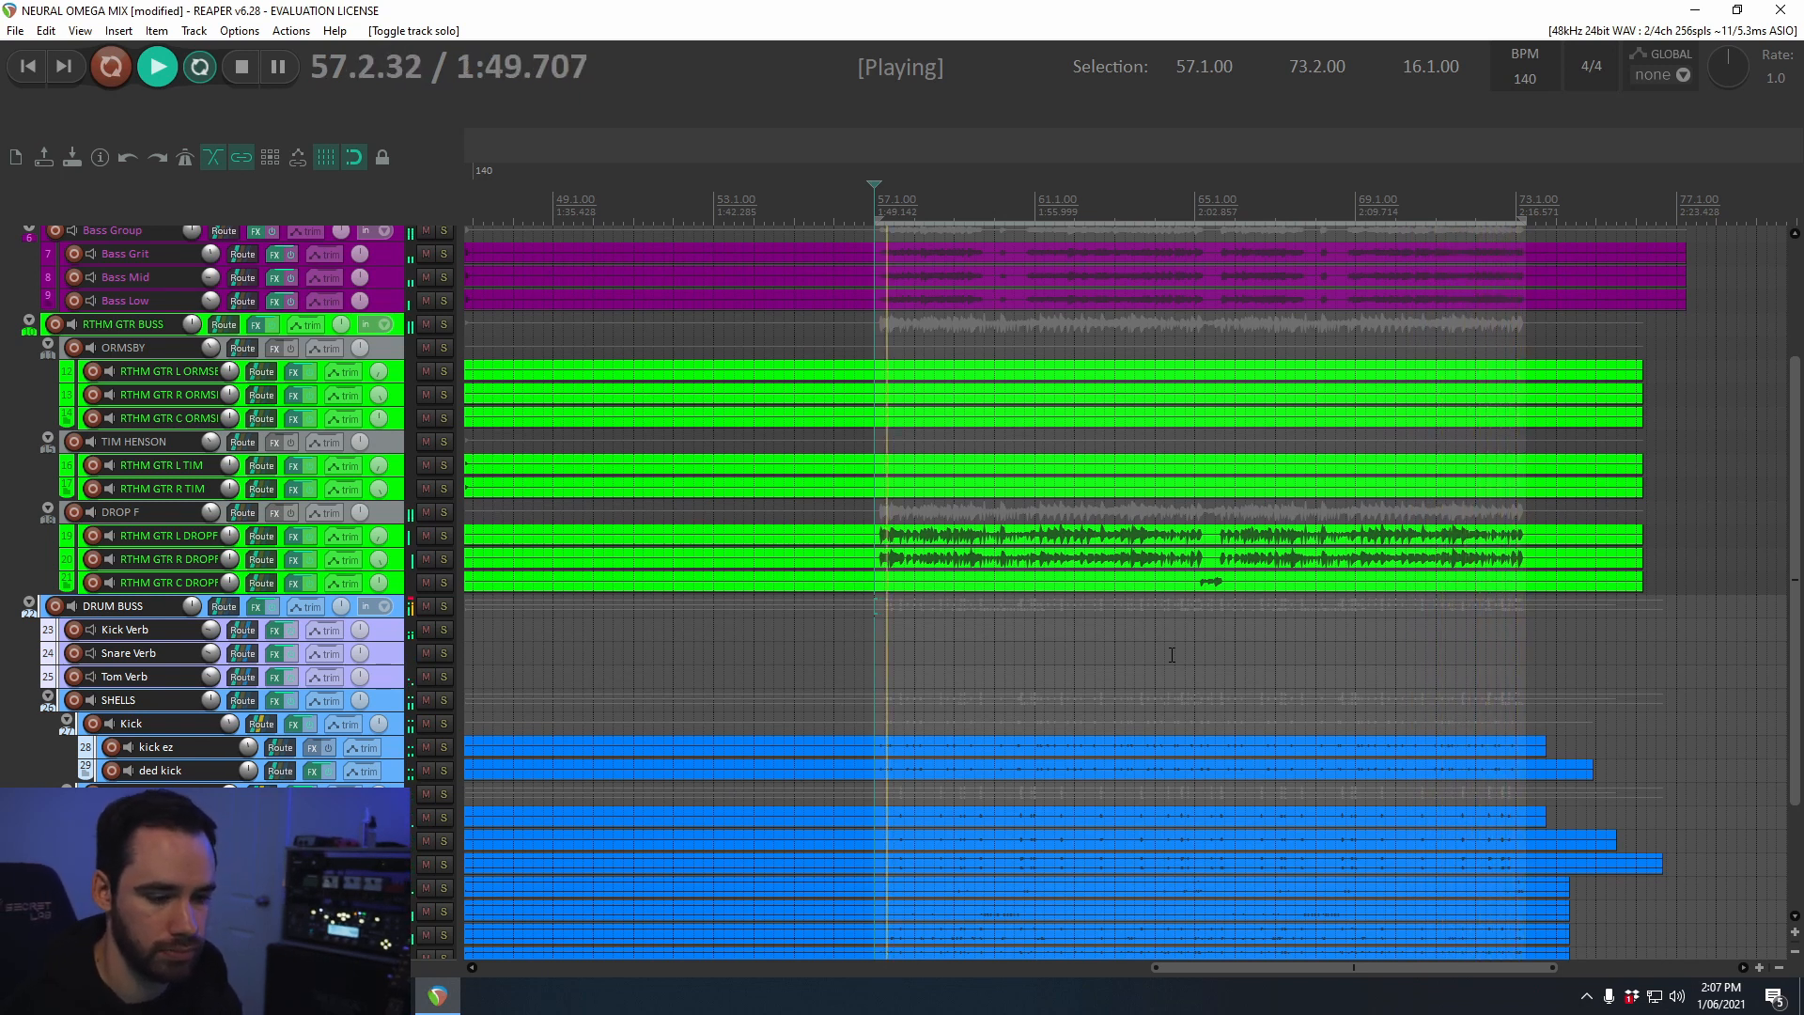
key("space")
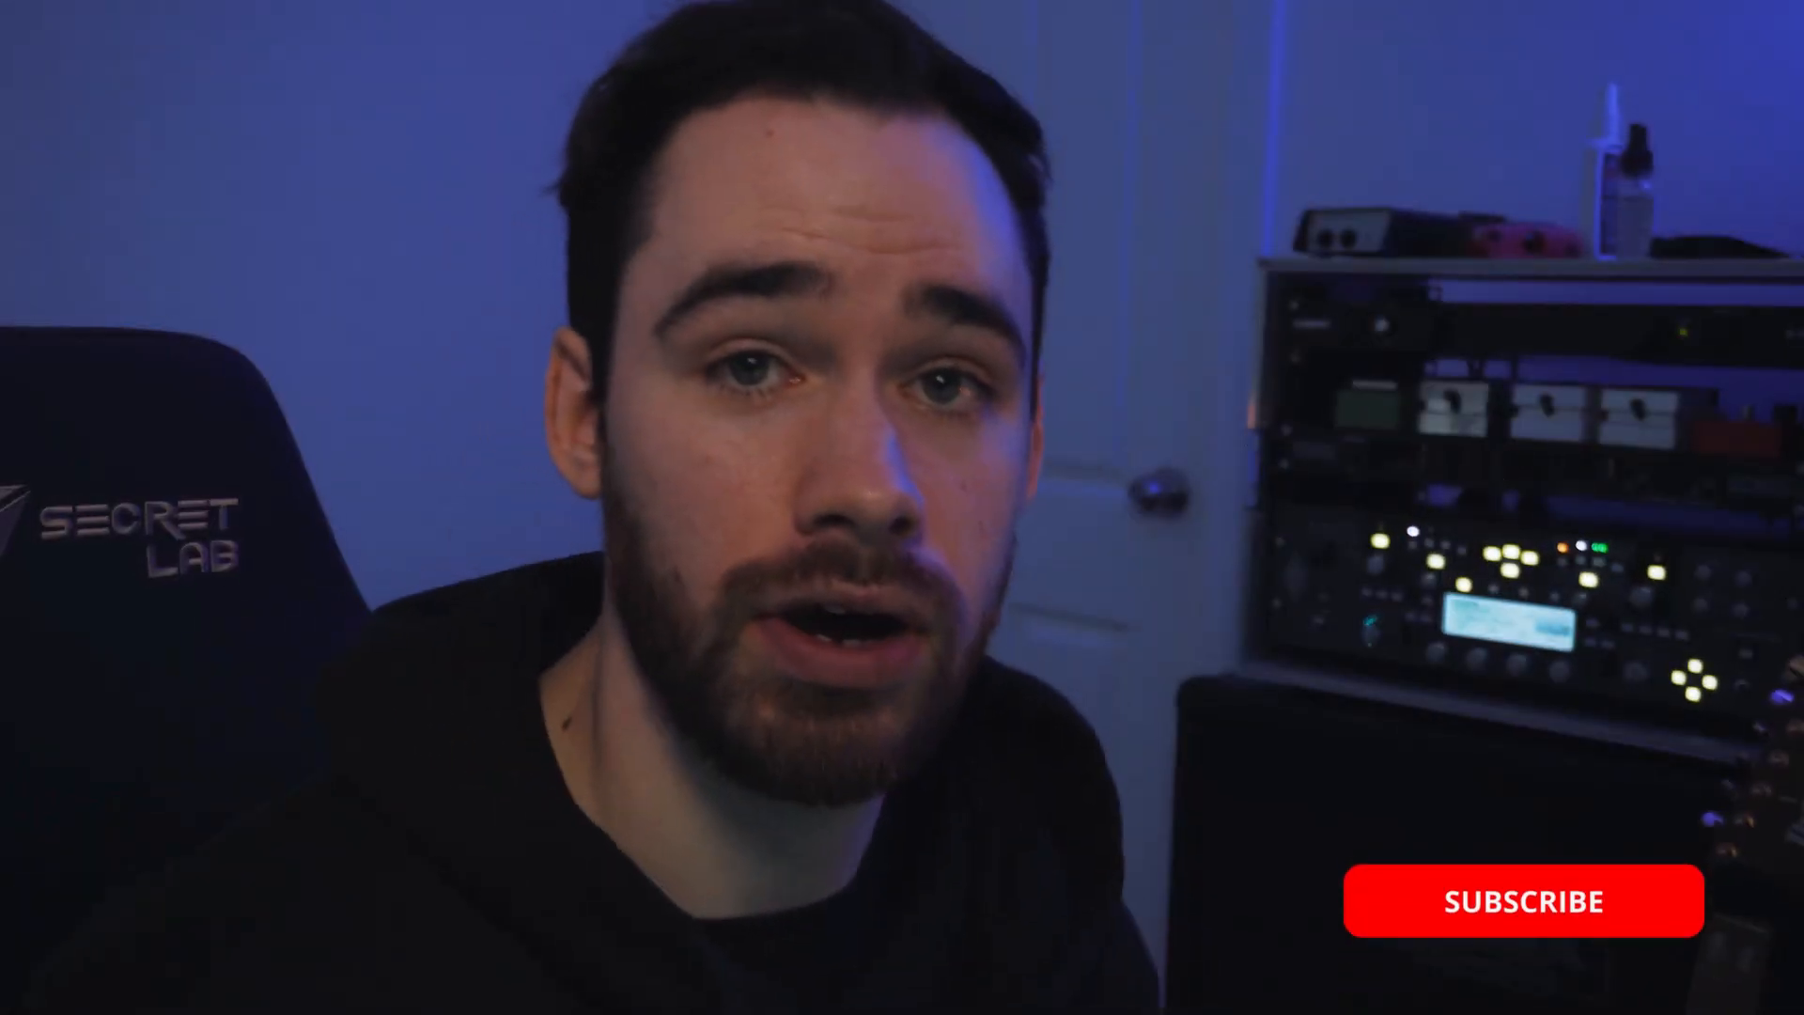